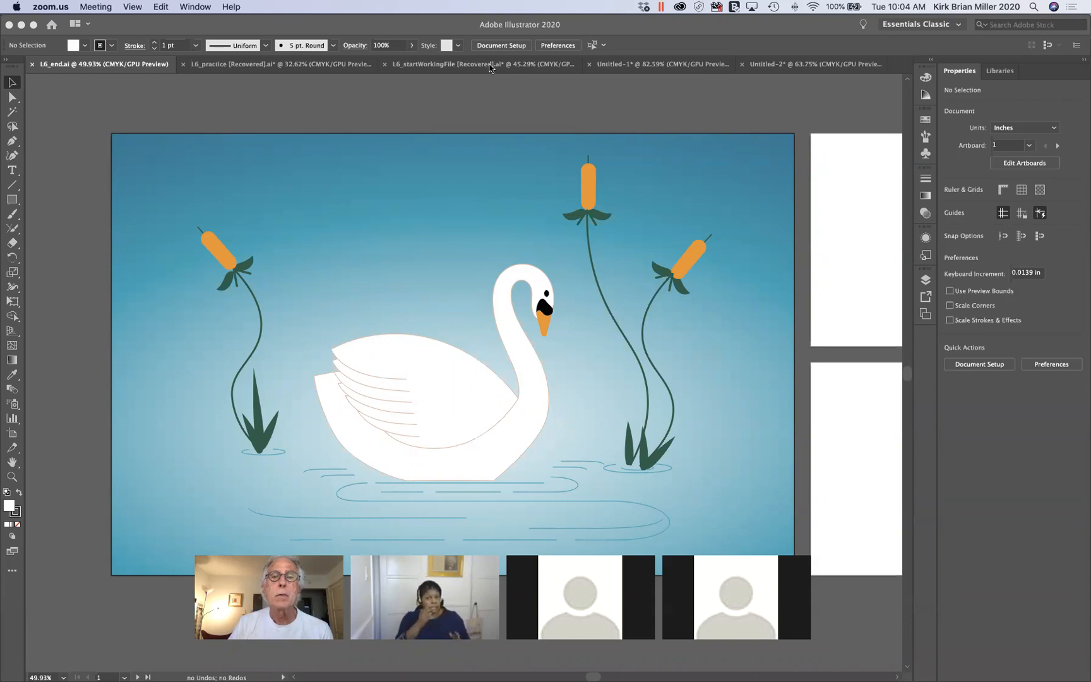
Step: Switch to the L6_startWorkingFile document and select the leftmost cattail's orange head
click(490, 68)
click(490, 66)
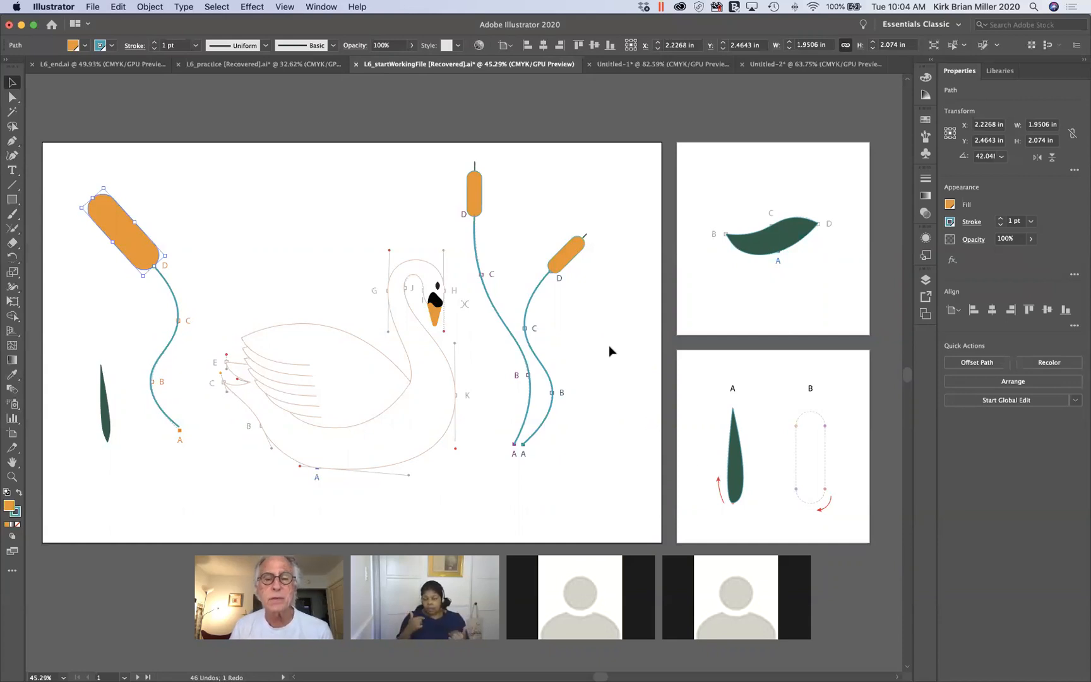
click(538, 289)
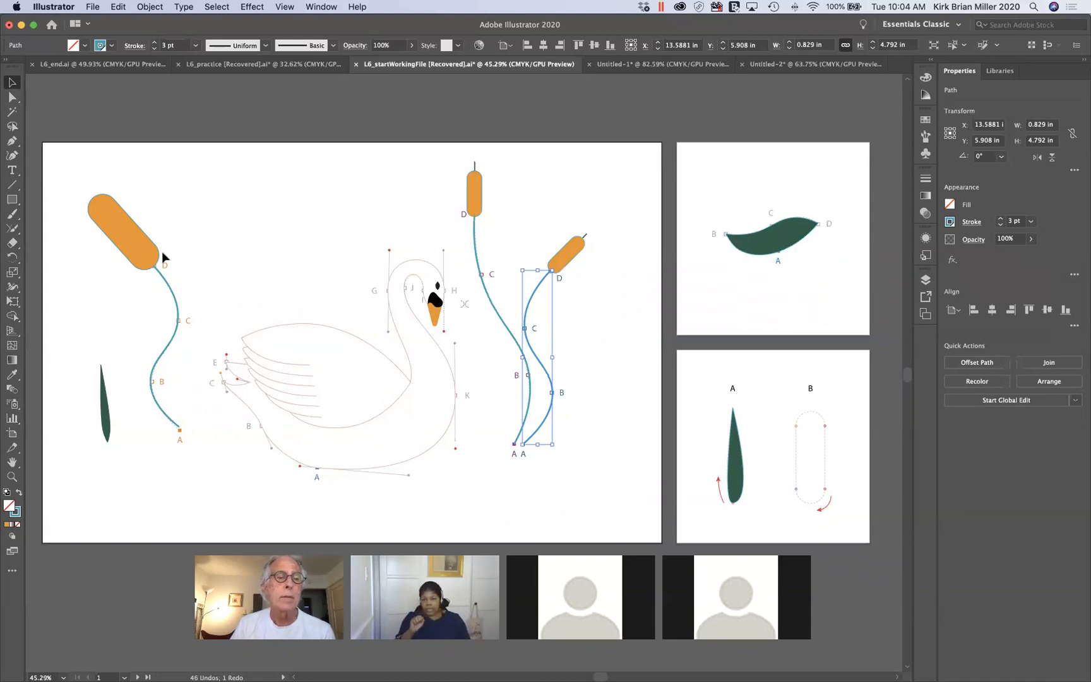
click(141, 253)
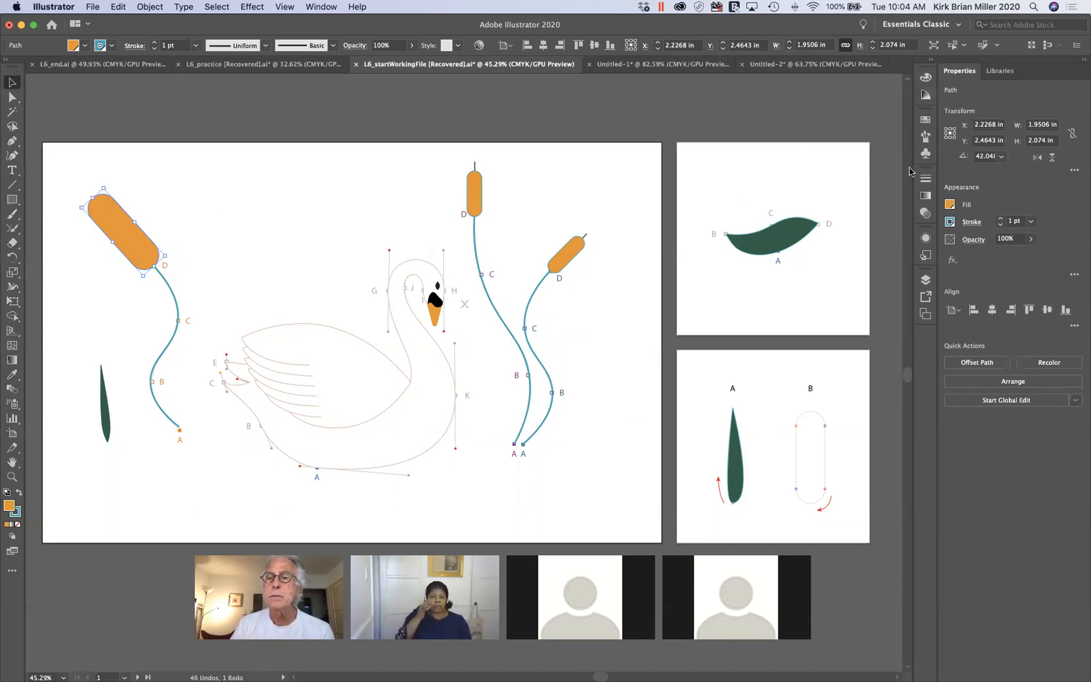
Step: Try the darker orange swatch as the selected cattail head's fill, then restore the lighter orange fill
click(925, 121)
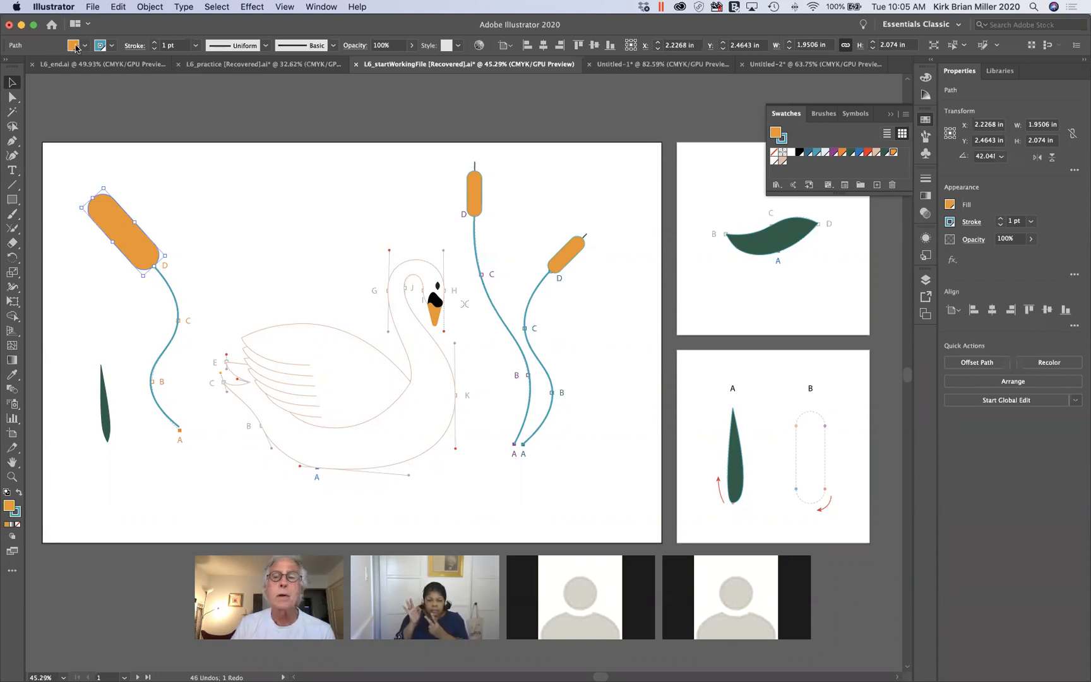
click(74, 46)
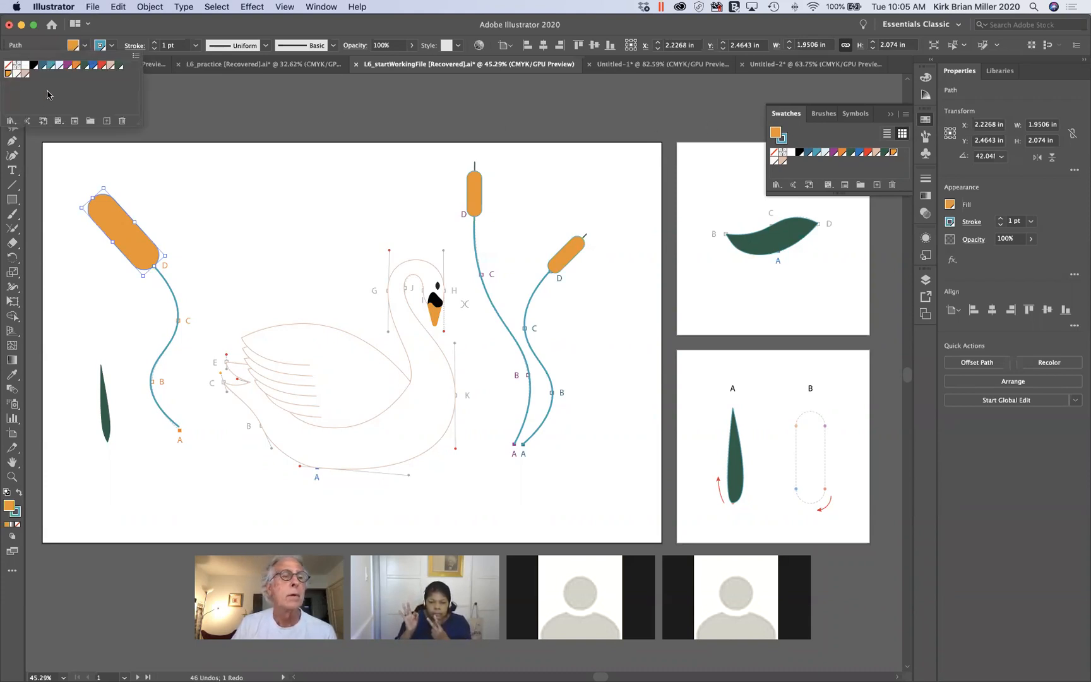
click(75, 65)
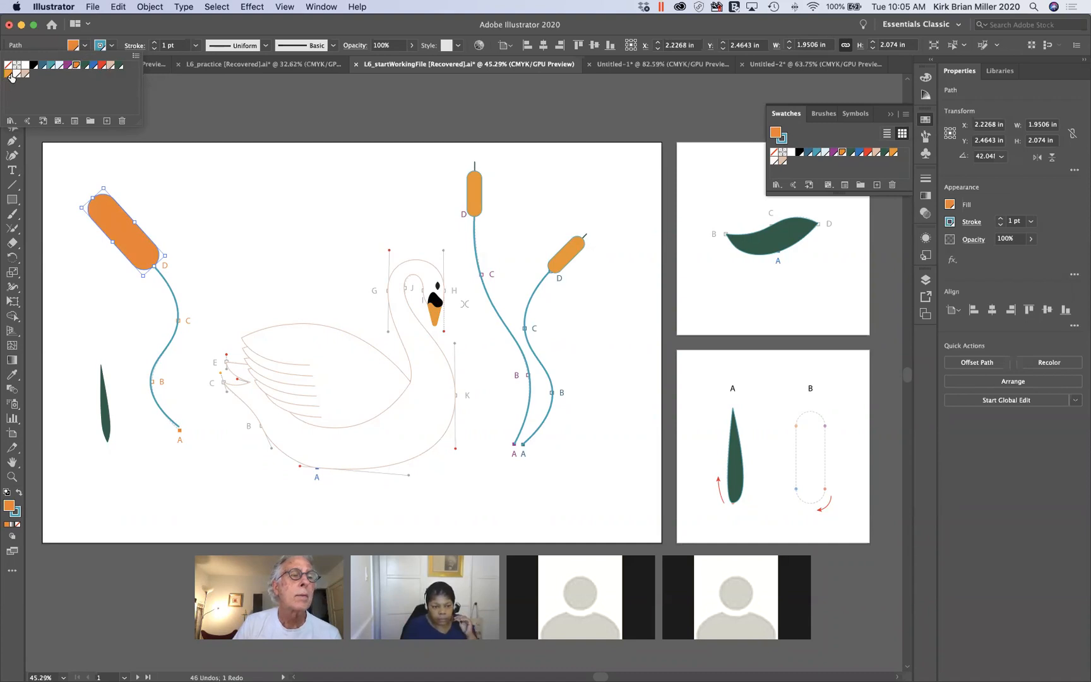
click(10, 76)
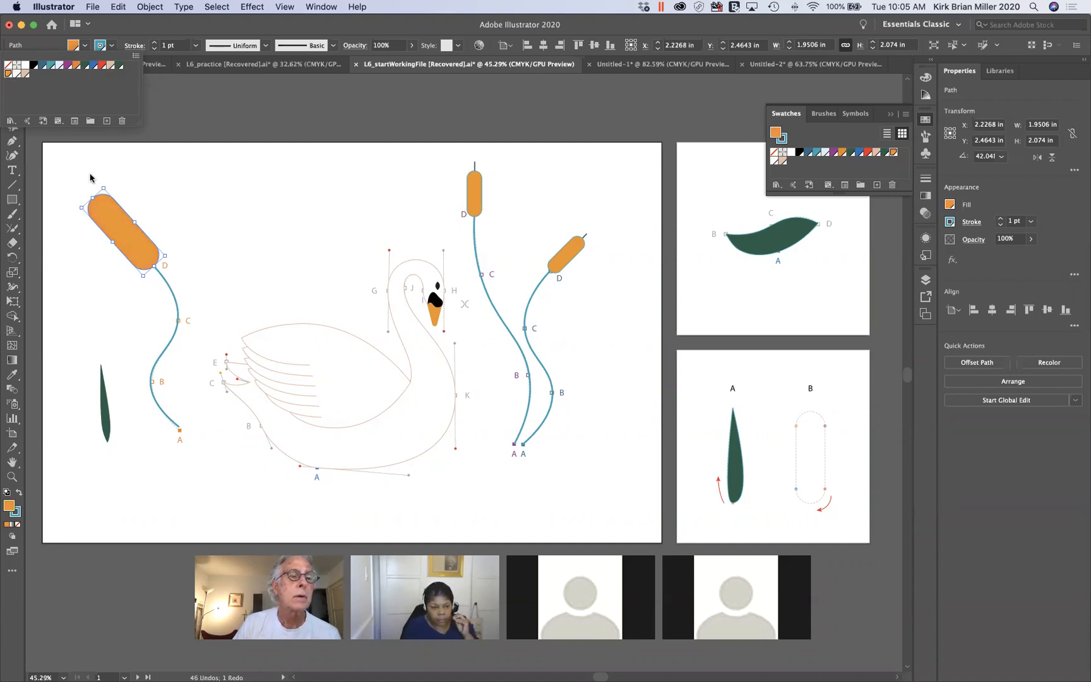
click(180, 206)
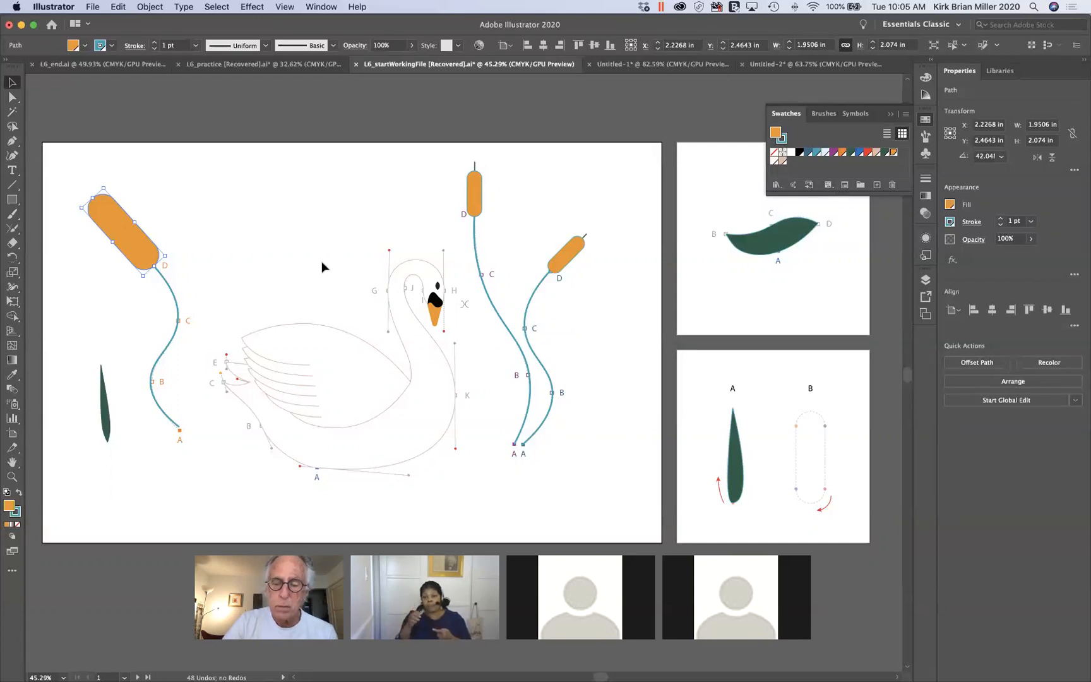
Step: Reset the leftmost cattail head to the default white fill and black stroke
key(XF86AudioRaiseVolume)
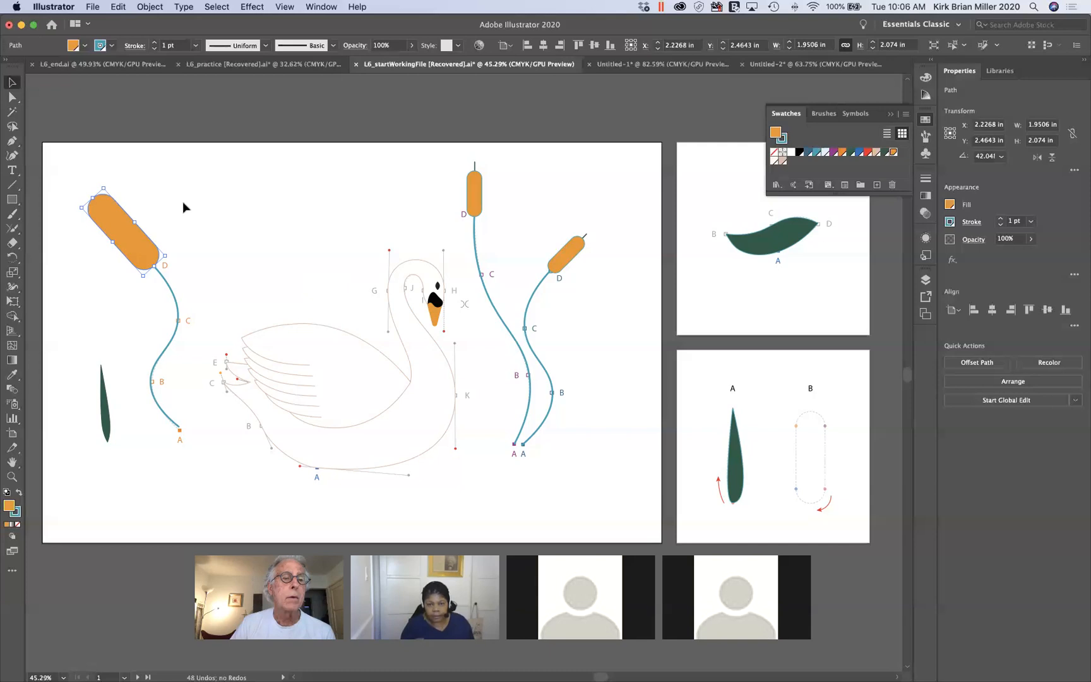
click(163, 216)
click(125, 237)
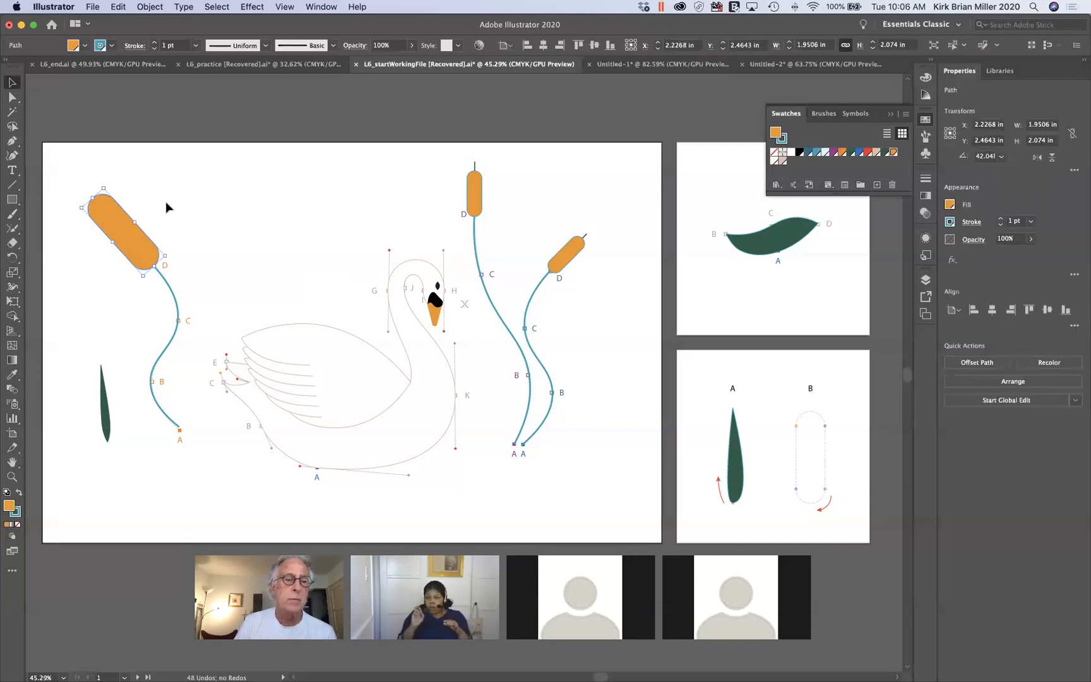
scroll(165, 201, up, 3)
scroll(165, 201, left, 5)
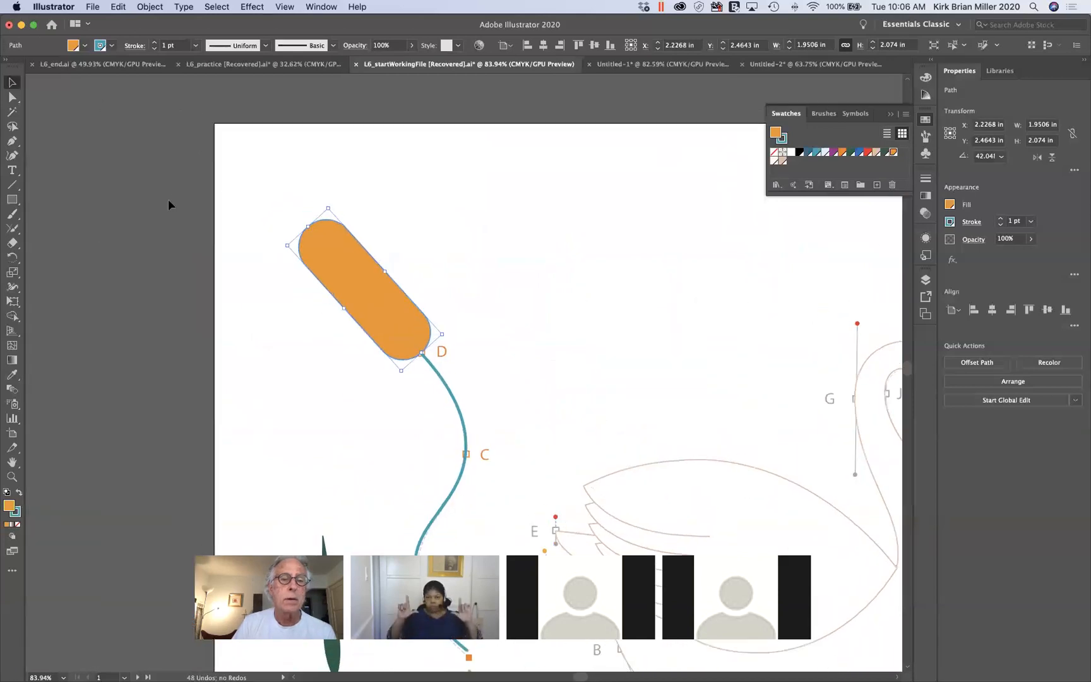
scroll(190, 174, up, 2)
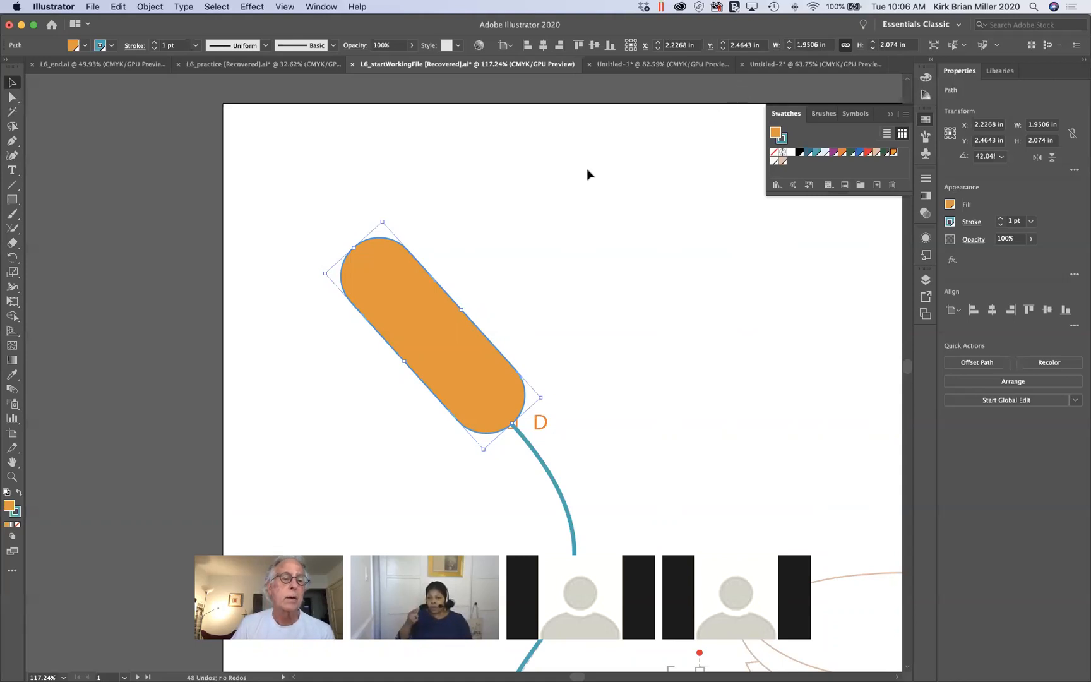
click(7, 491)
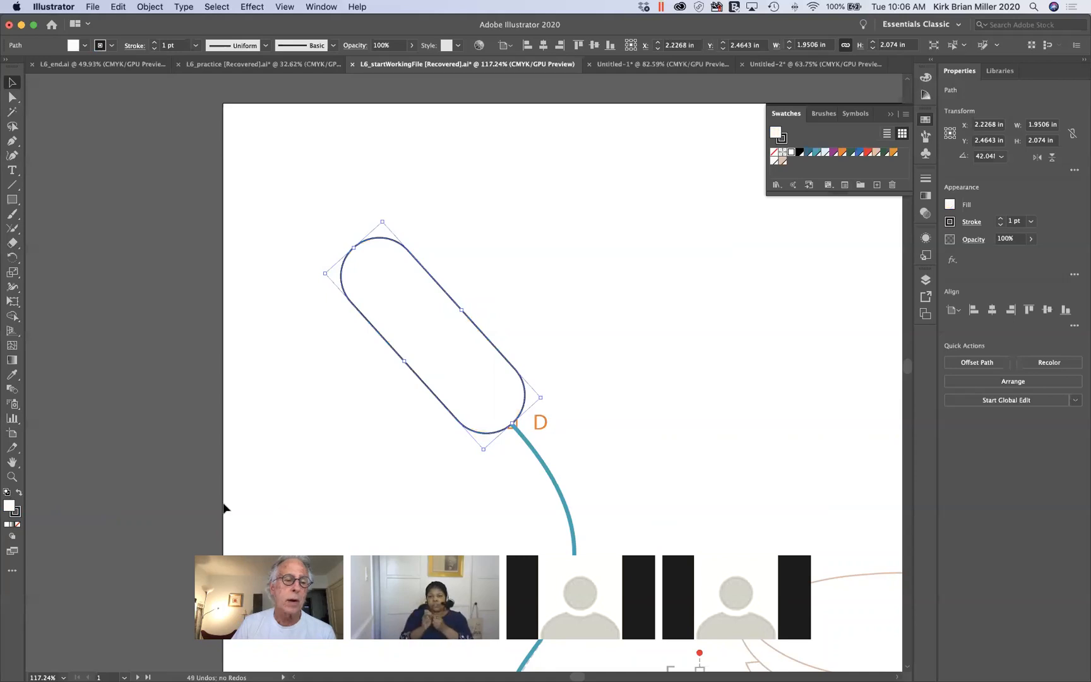
Step: Set the cattail head's stroke colour to the teal swatch R=36 G=188 B=183
click(17, 513)
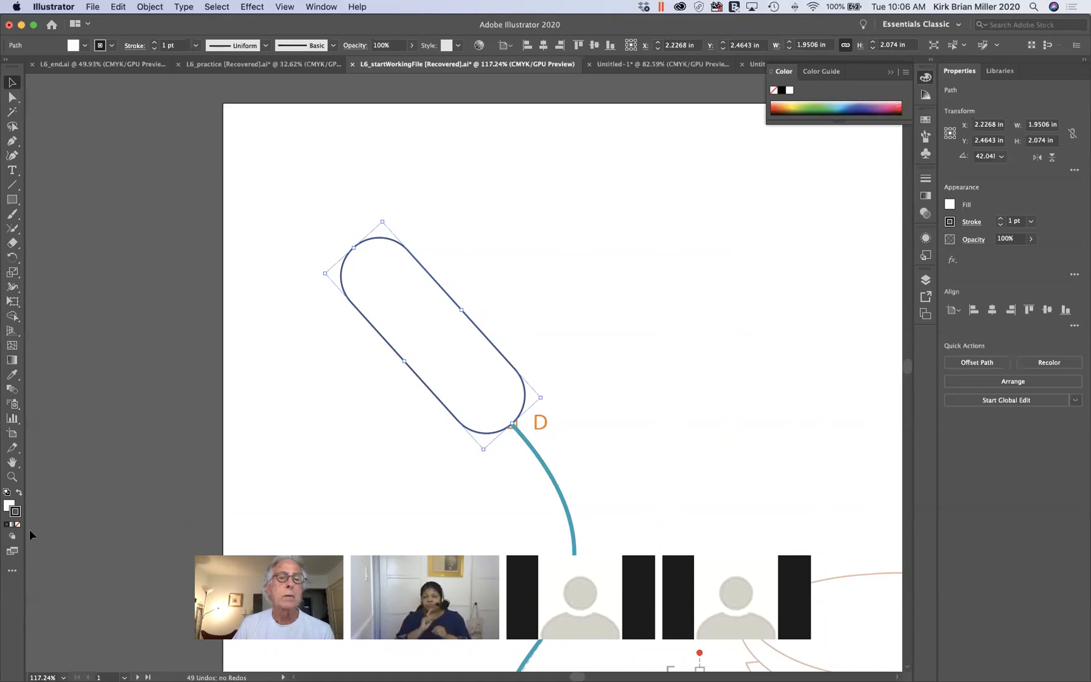
click(112, 46)
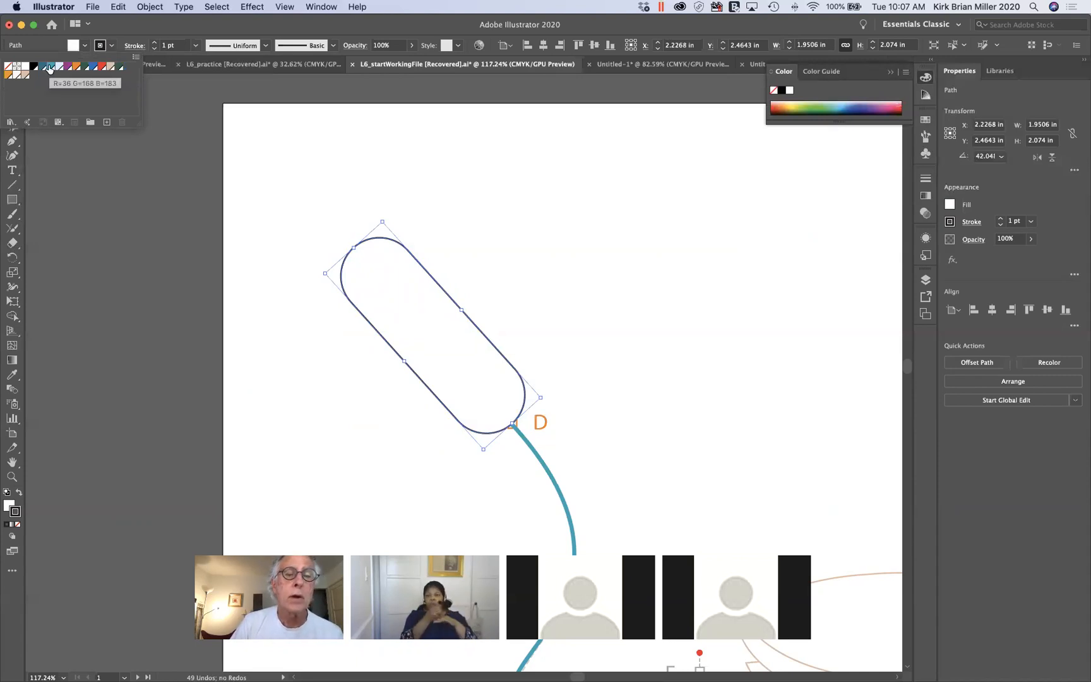
click(49, 68)
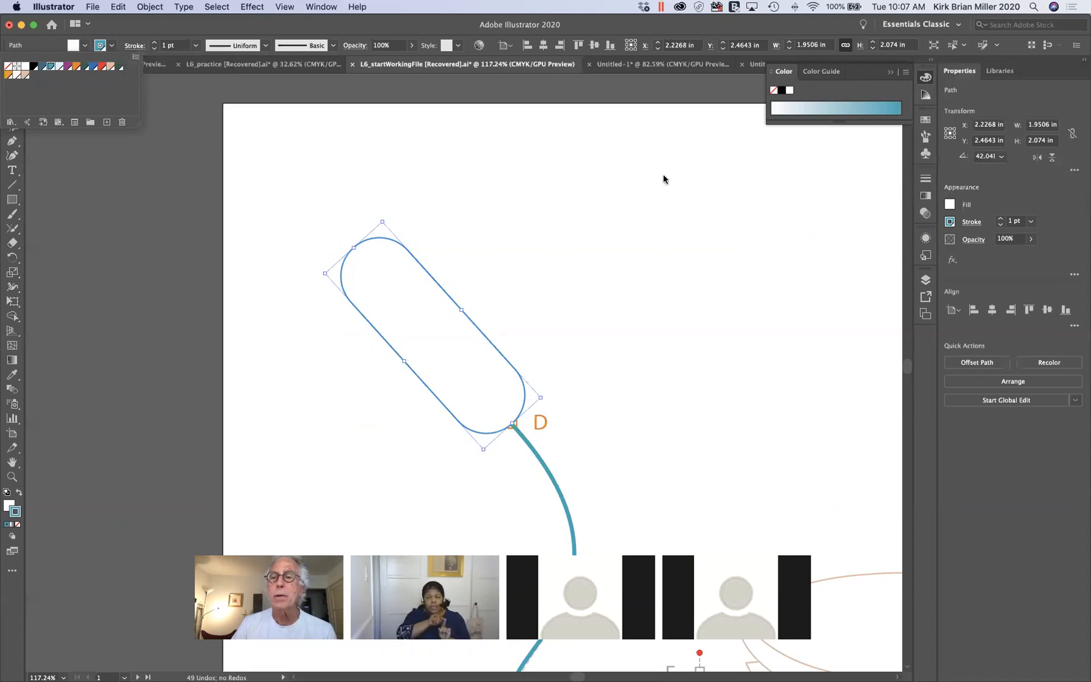
Step: Fill the leftmost cattail head with the lighter orange swatch
click(925, 119)
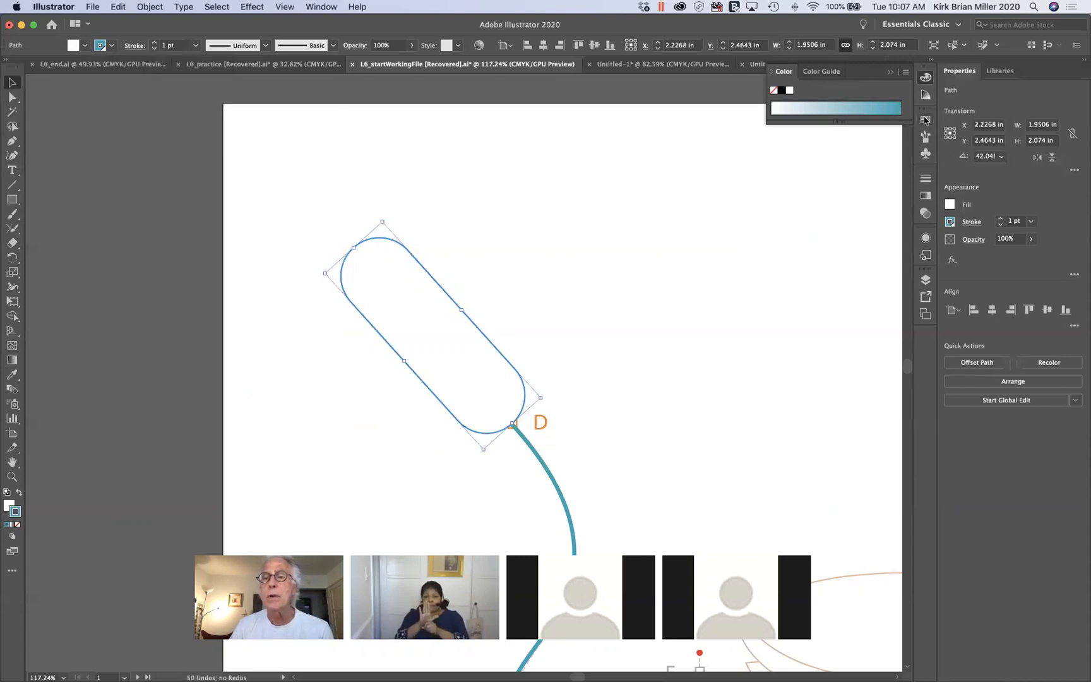
click(925, 119)
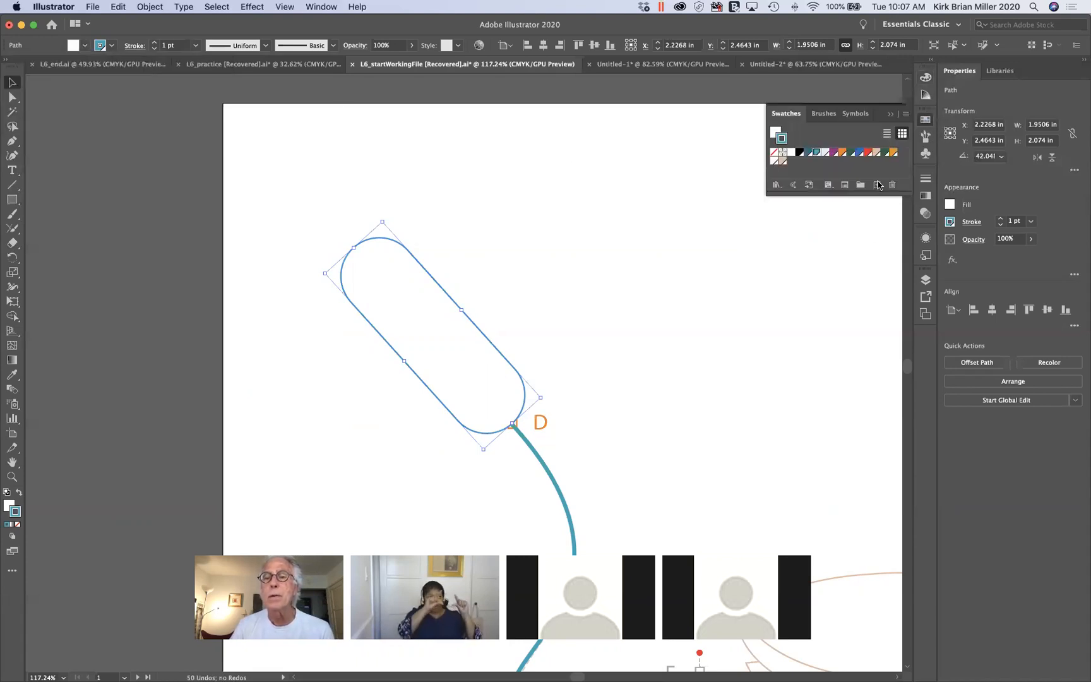
click(773, 134)
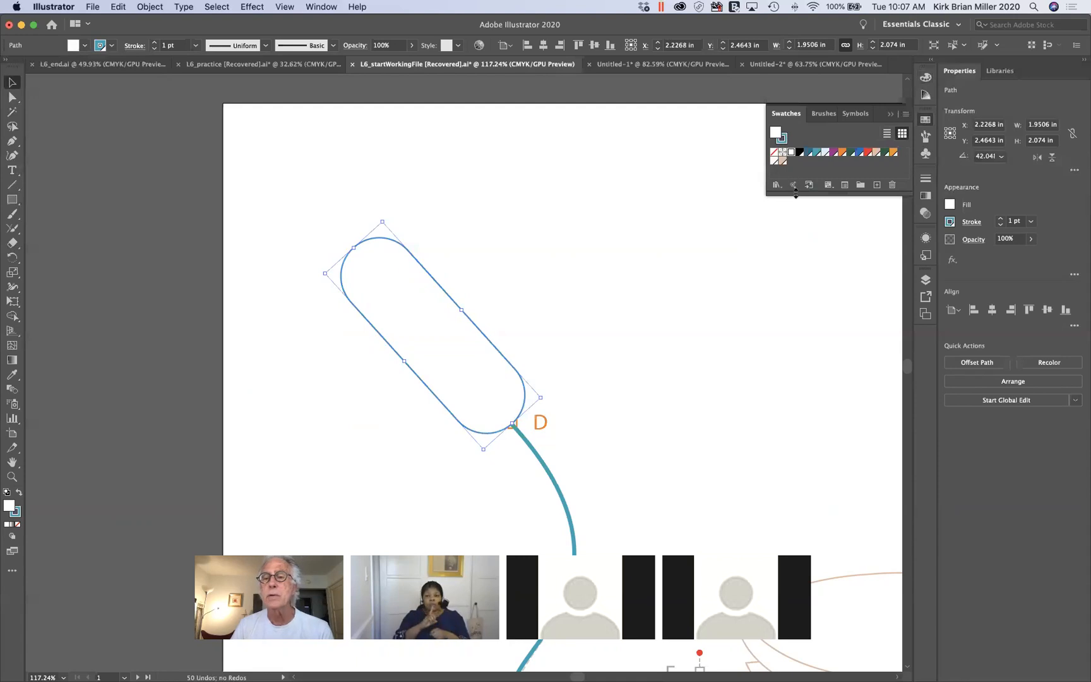
click(892, 152)
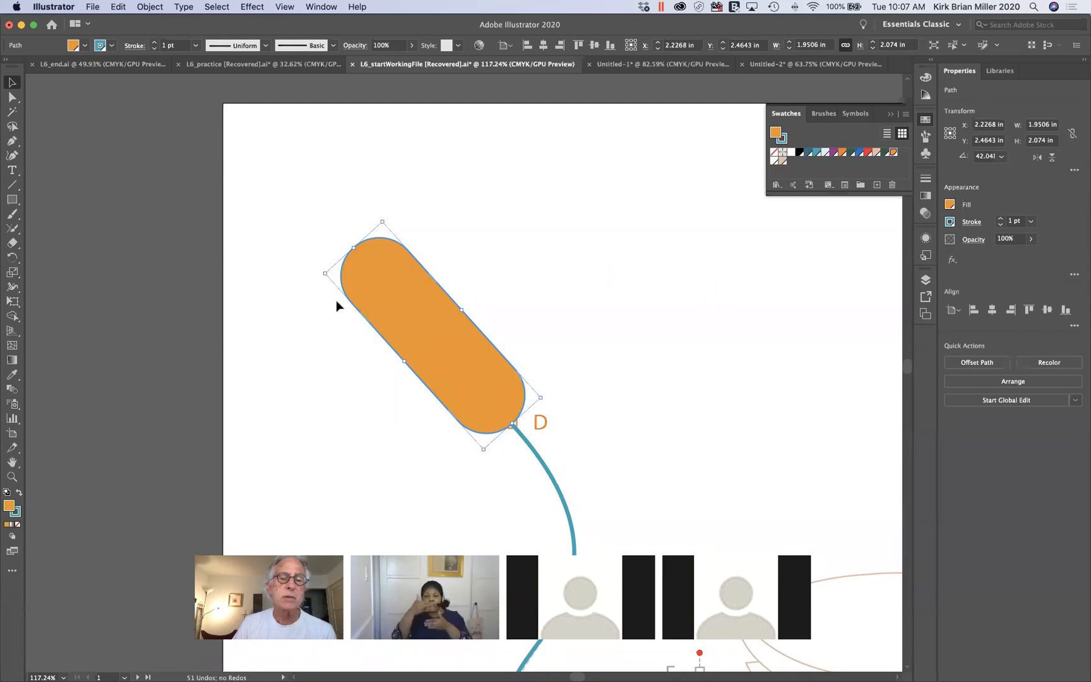
Step: Select the leftmost cattail's stem, try heavier stroke weights on it, and return the stroke to 3 pt
click(12, 274)
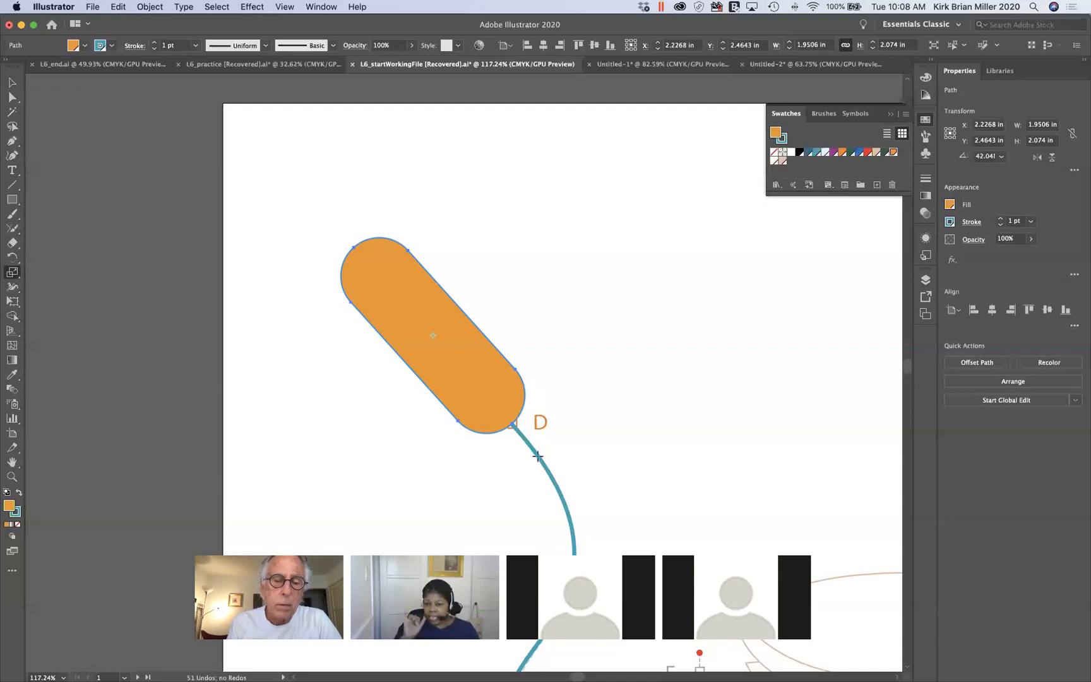
click(12, 82)
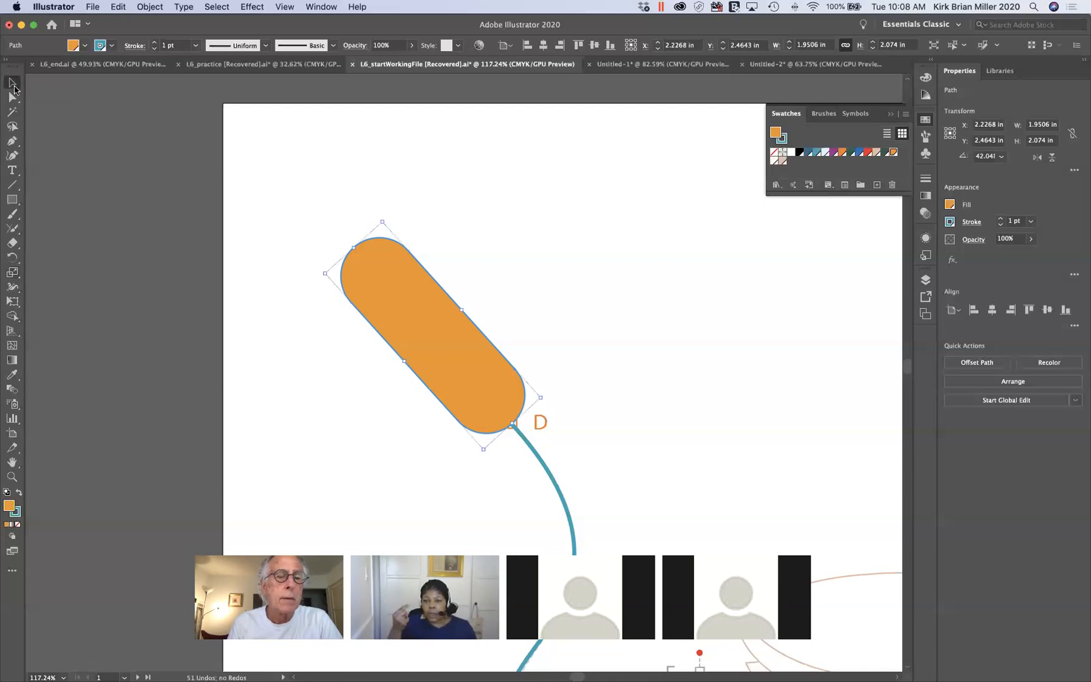
click(538, 456)
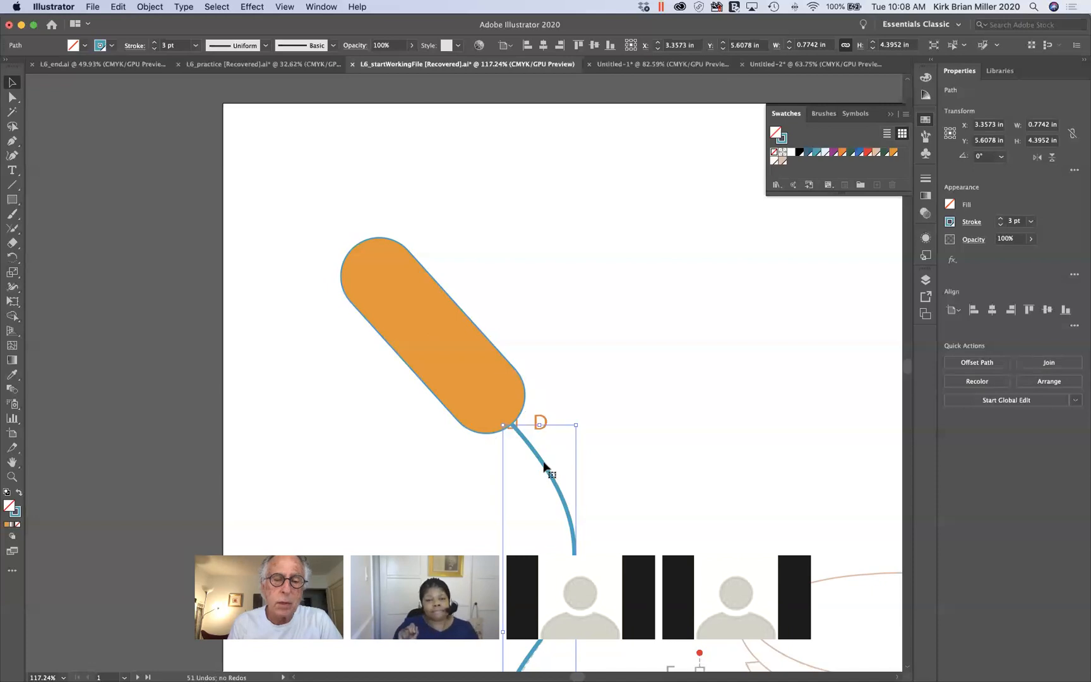
click(154, 43)
click(154, 43)
click(154, 43)
click(154, 43)
click(154, 42)
click(154, 43)
click(154, 42)
click(154, 43)
click(156, 50)
click(155, 49)
click(156, 50)
click(156, 49)
click(155, 50)
click(156, 49)
click(155, 50)
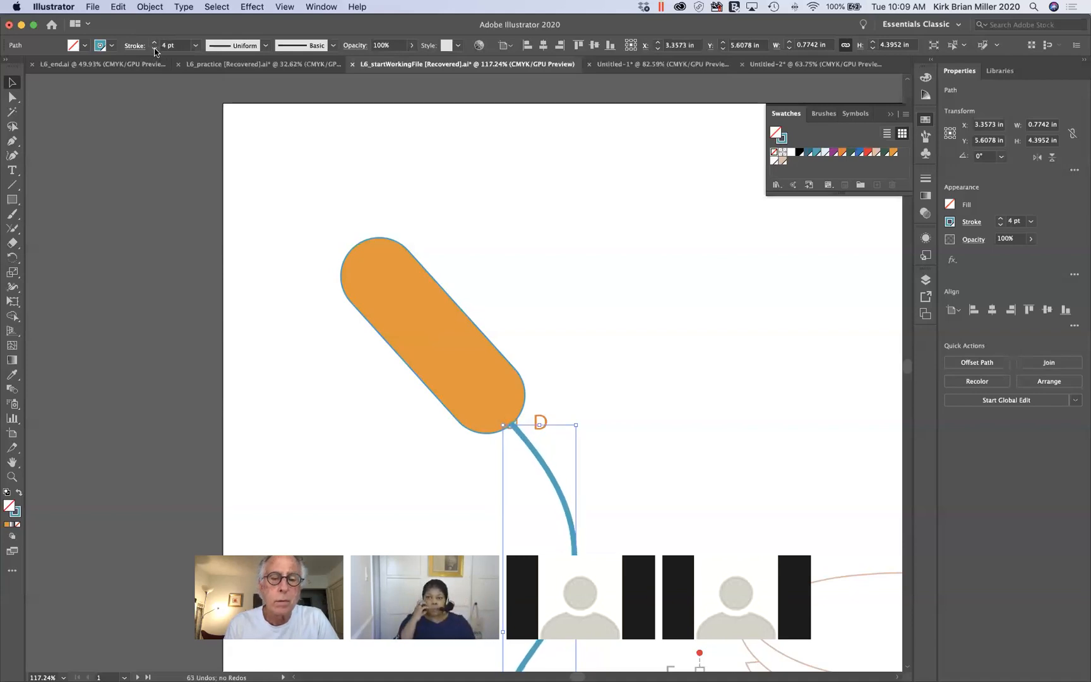
click(155, 49)
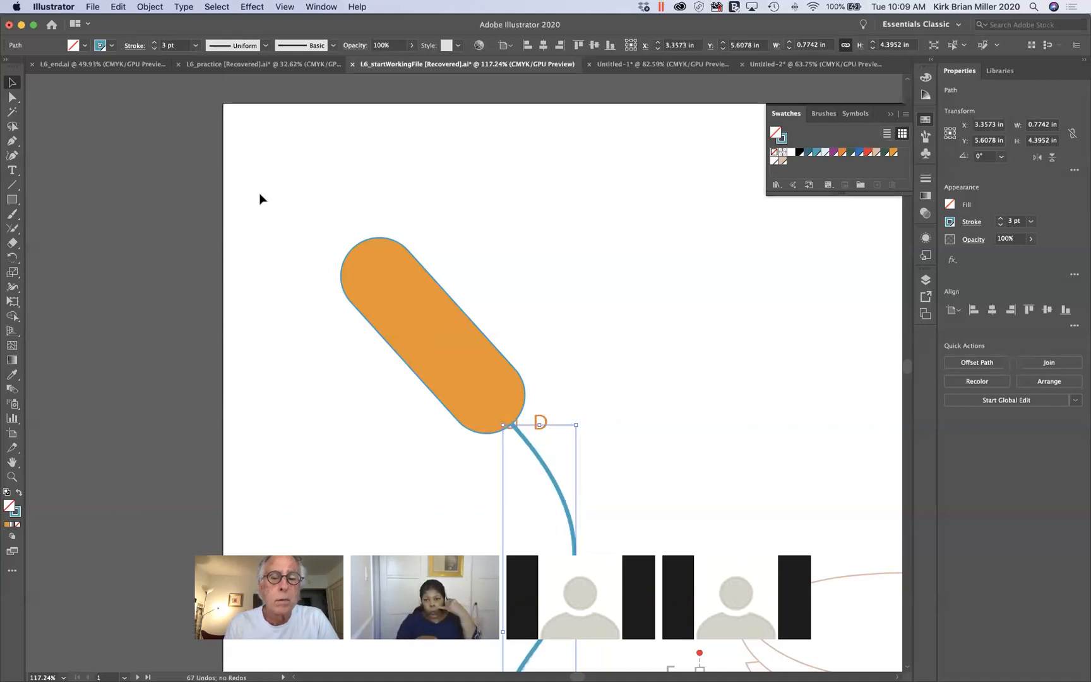
Step: Try the darker orange swatch as the stem path's fill, then set its fill back to None
click(84, 46)
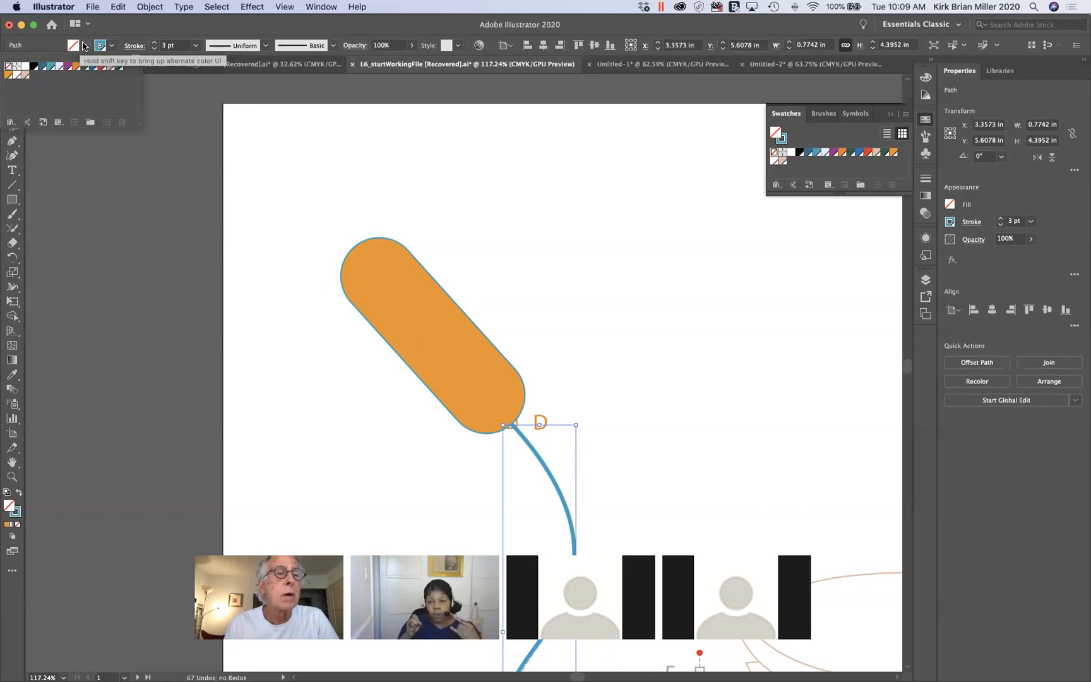
click(76, 67)
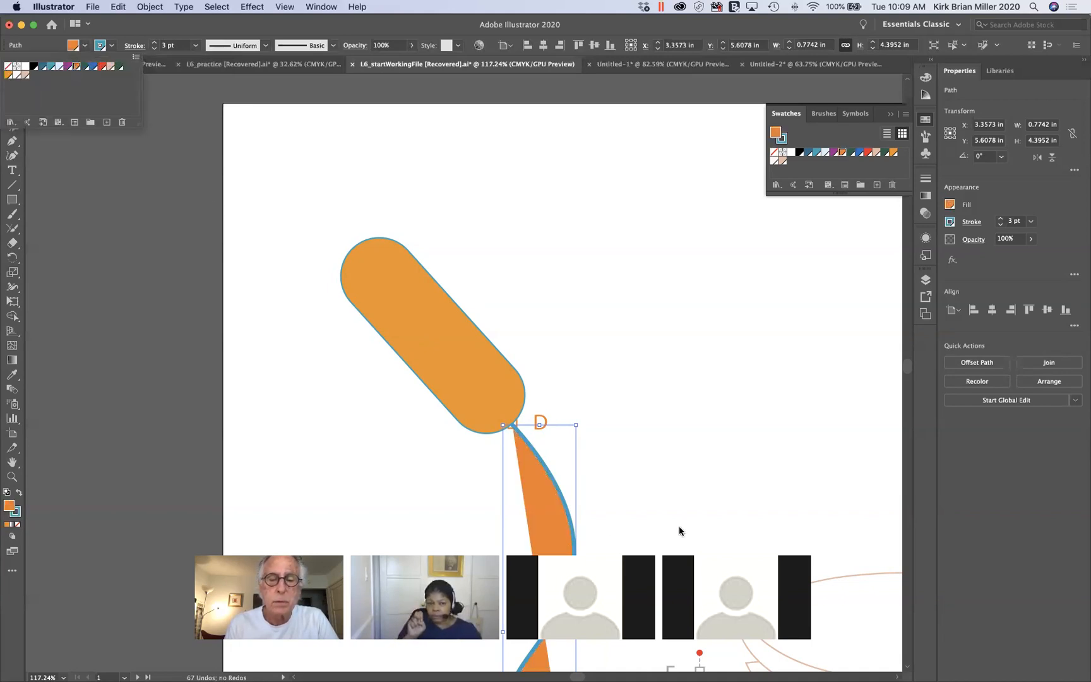
key(Escape)
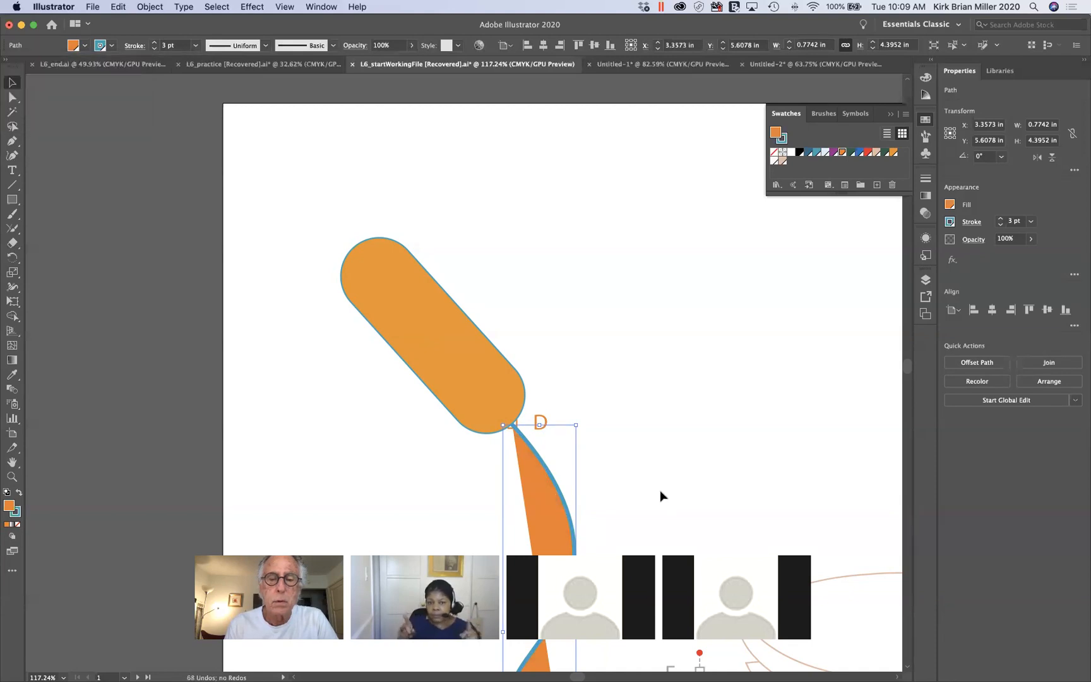
scroll(661, 496, down, 5)
scroll(662, 494, up, 2)
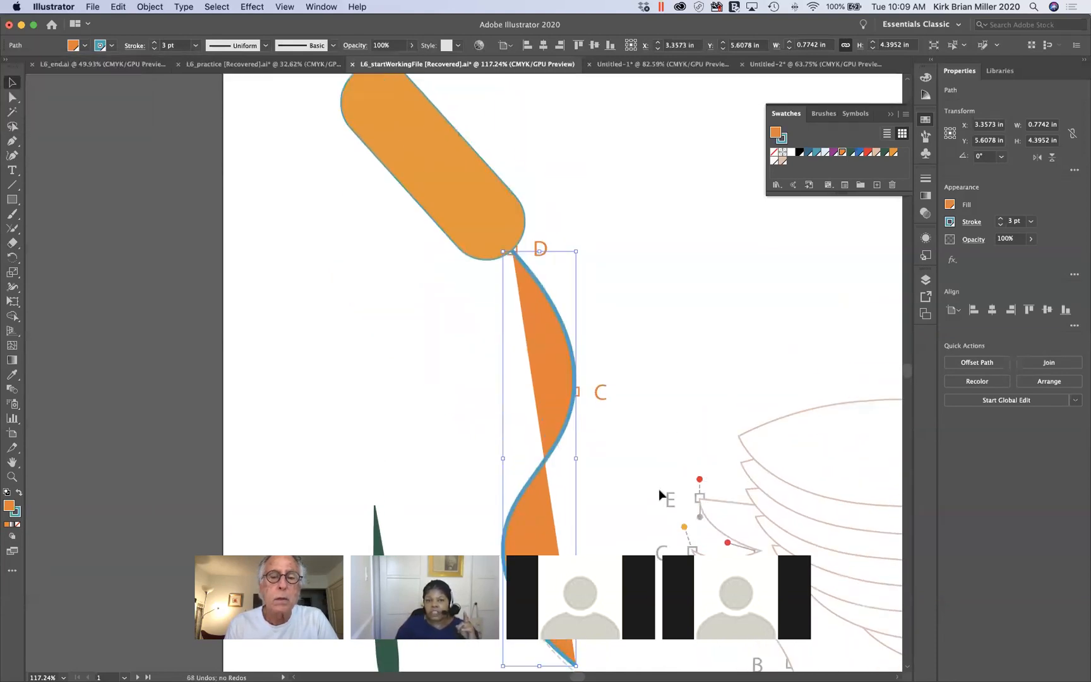
click(85, 46)
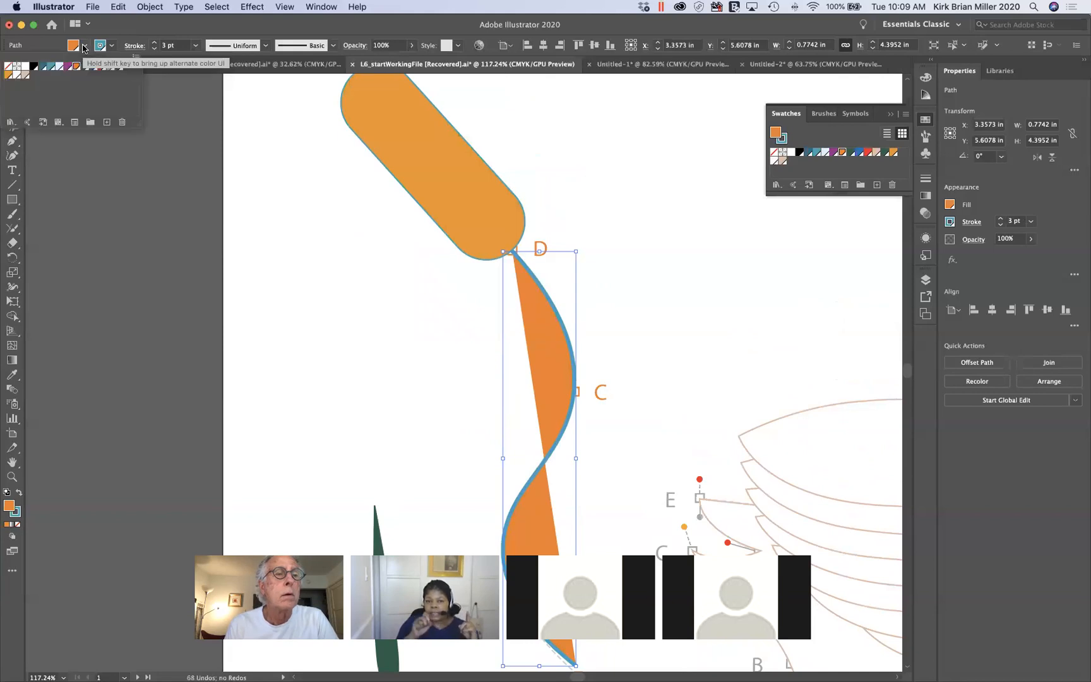
click(8, 65)
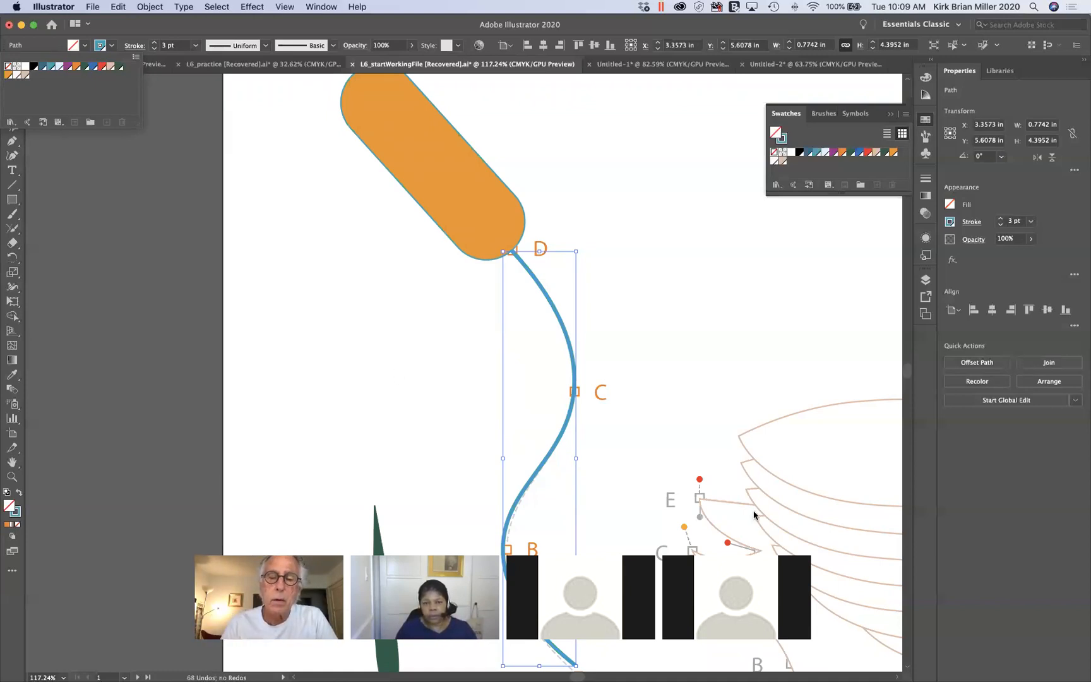
Step: Make the Background layer visible behind the swan and cattails
scroll(753, 514, down, 10)
scroll(754, 515, right, 10)
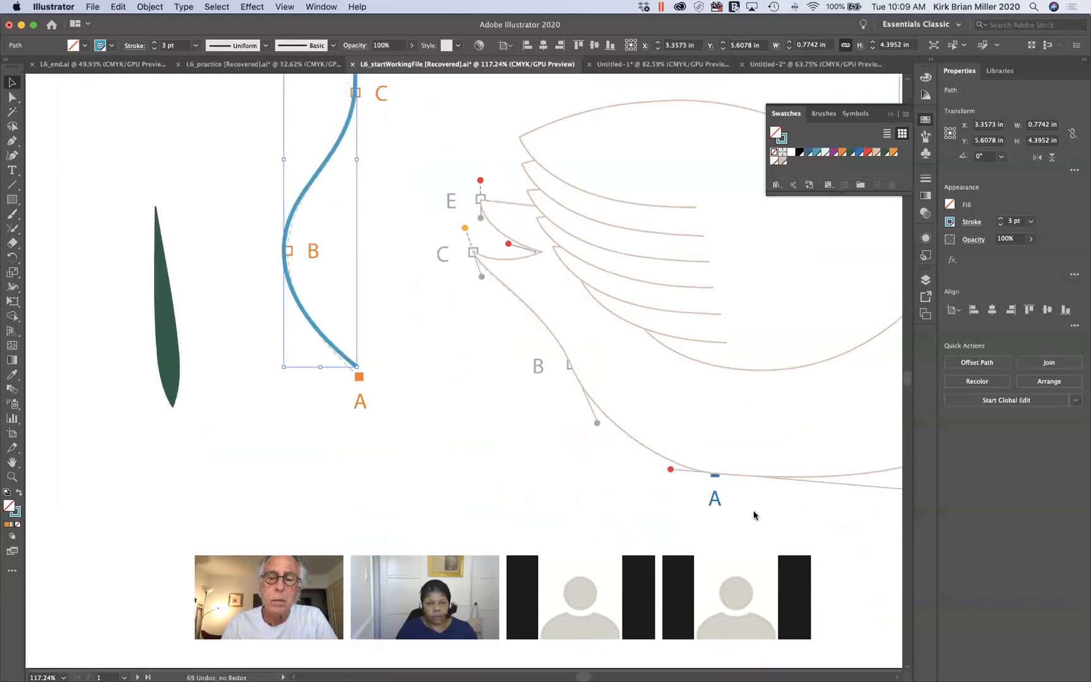
scroll(753, 514, up, 4)
scroll(753, 514, left, 3)
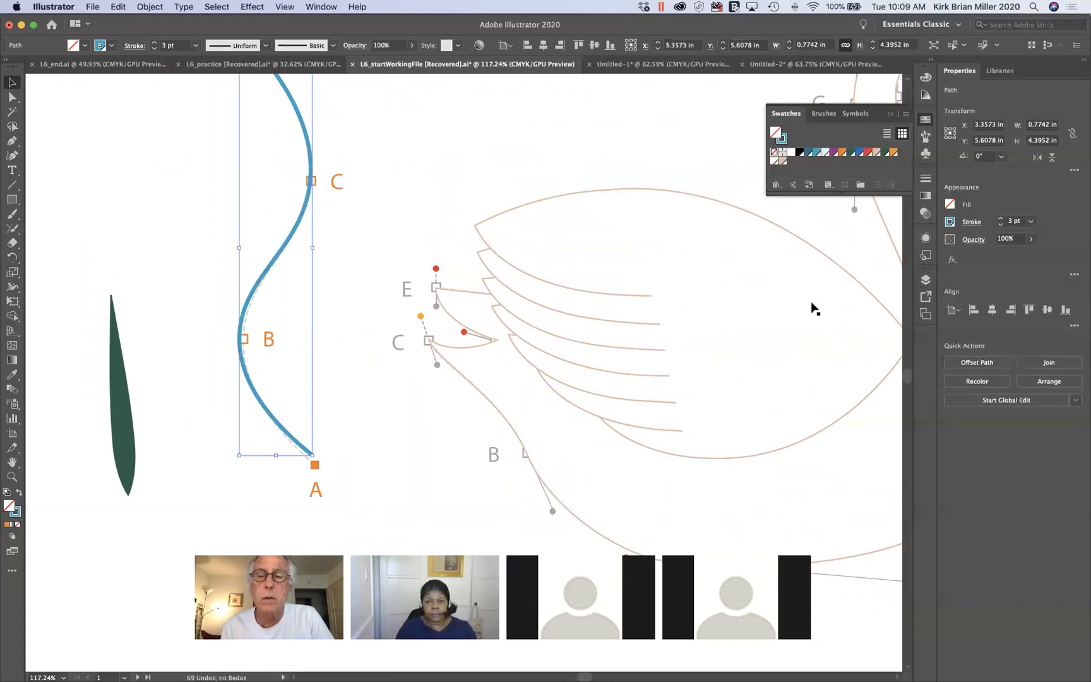
scroll(814, 310, up, 10)
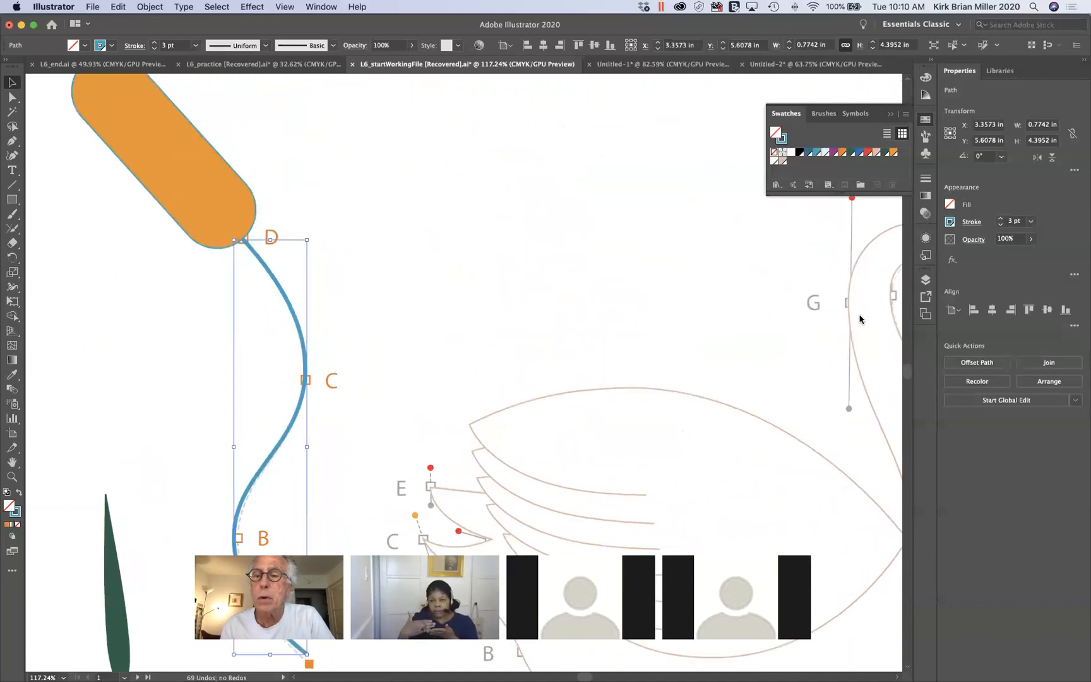
click(924, 281)
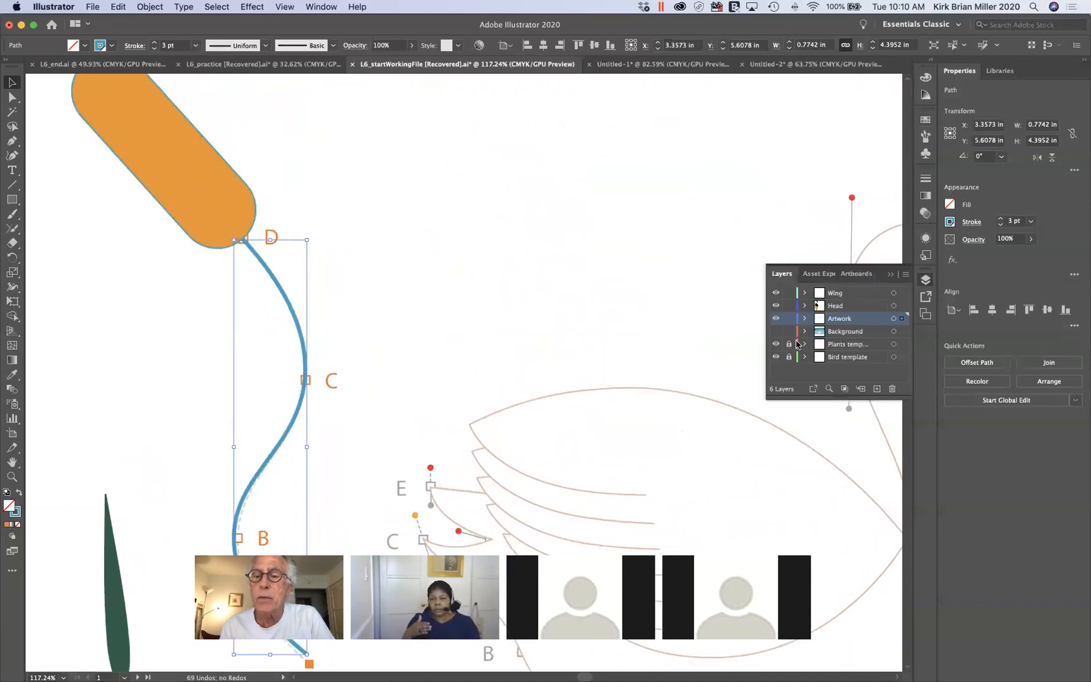
click(776, 331)
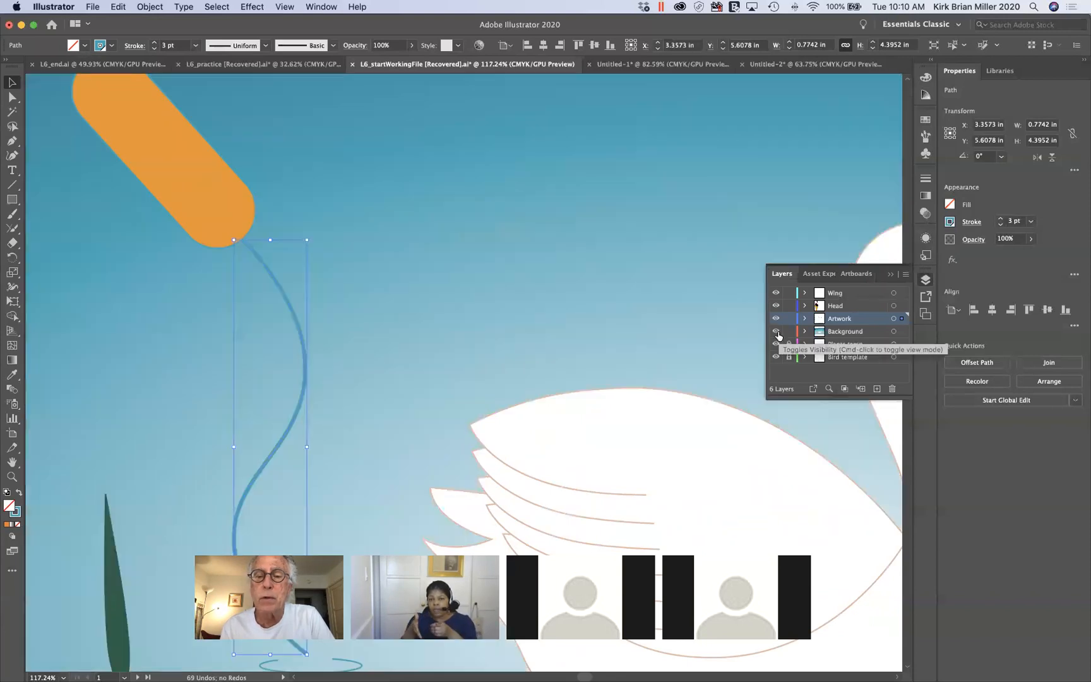
Step: Examine the water lines around the swan and hide the Background layer again
scroll(725, 392, down, 1)
scroll(726, 393, right, 1)
scroll(725, 394, down, 6)
scroll(725, 394, right, 3)
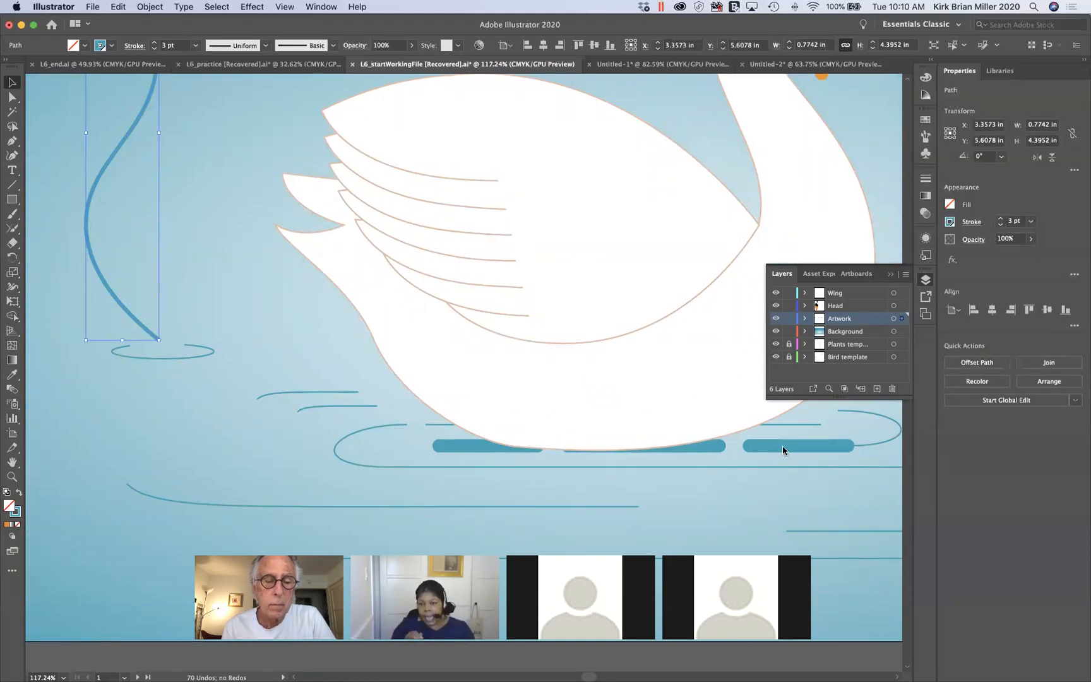
scroll(782, 448, up, 2)
scroll(783, 448, right, 1)
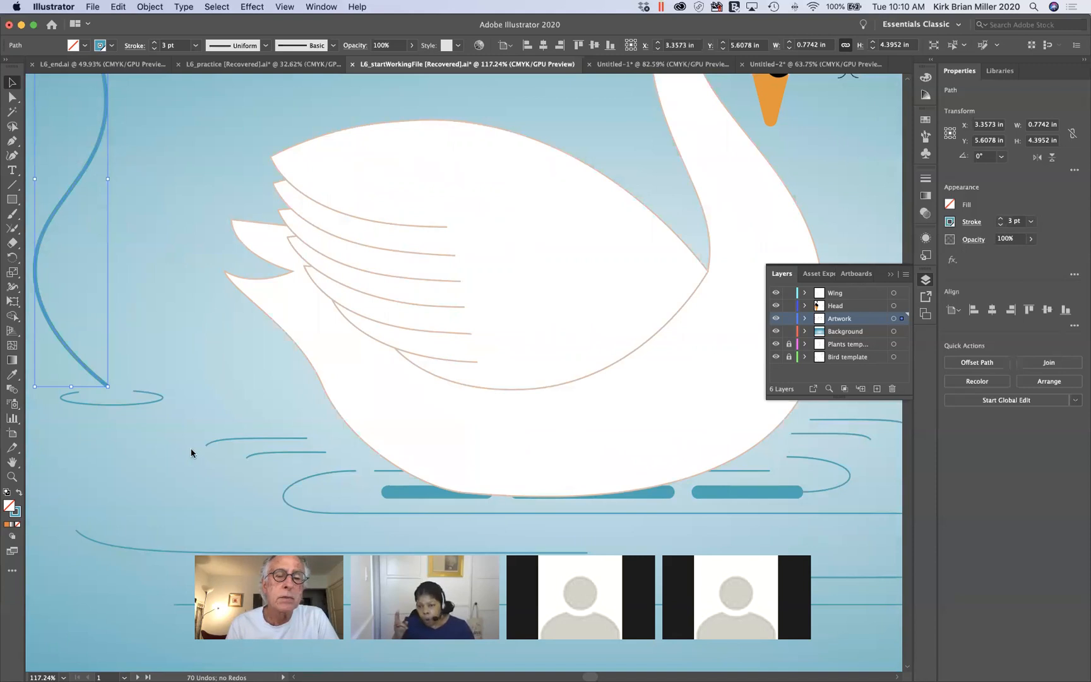
scroll(191, 453, down, 5)
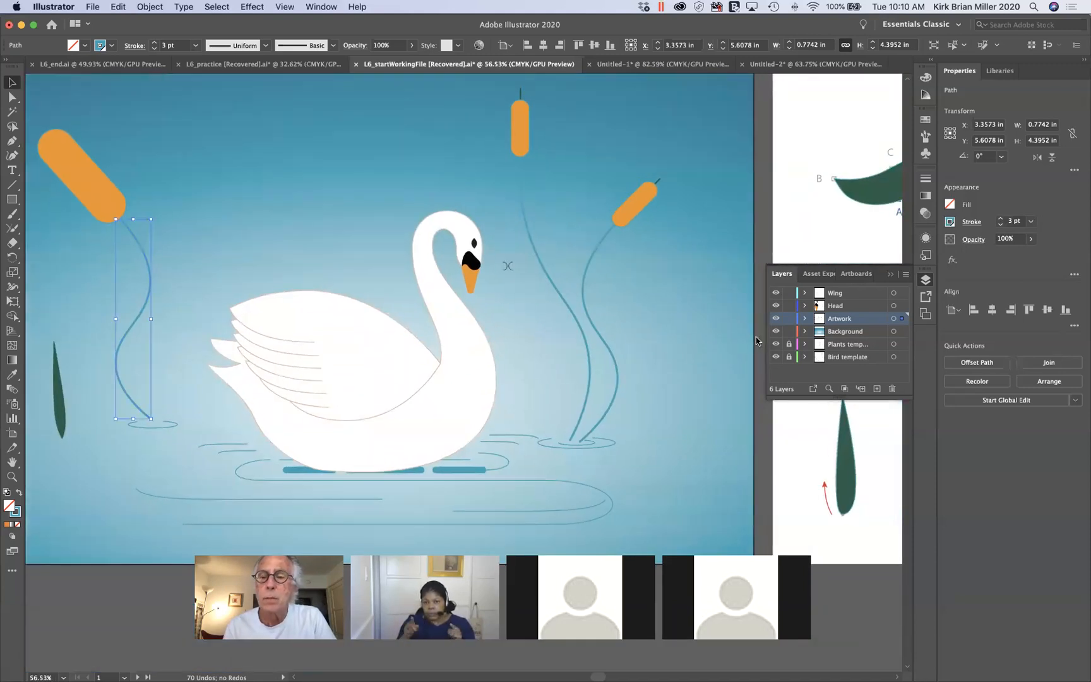
click(776, 331)
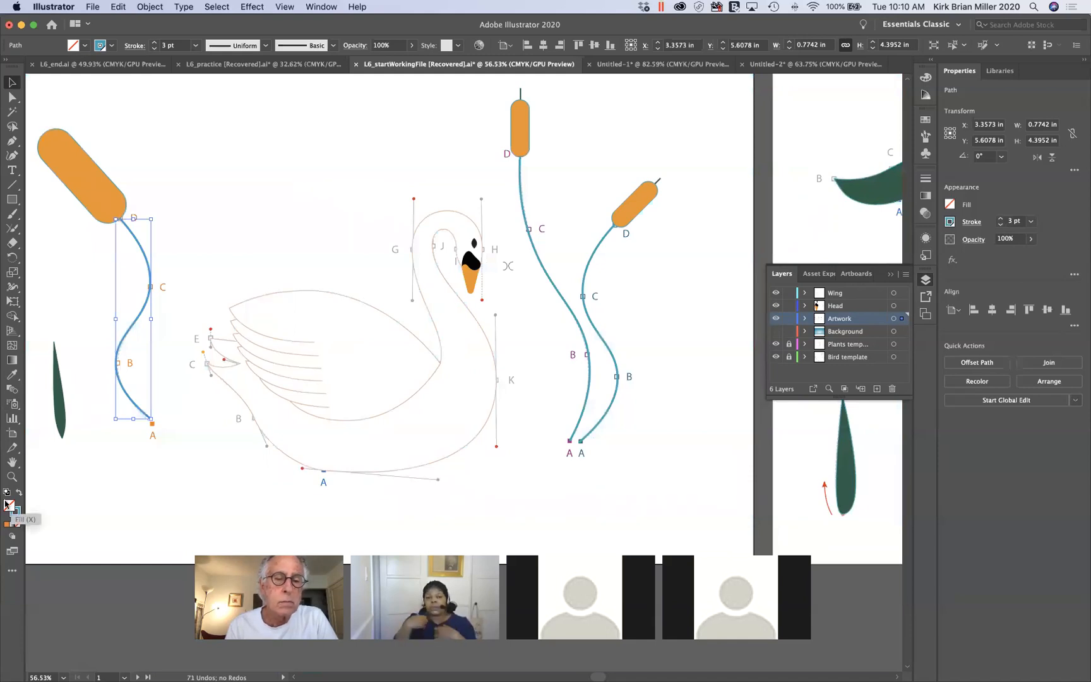
Step: Select the swan's body path to inspect its fill and stroke, and clear the selection
click(290, 461)
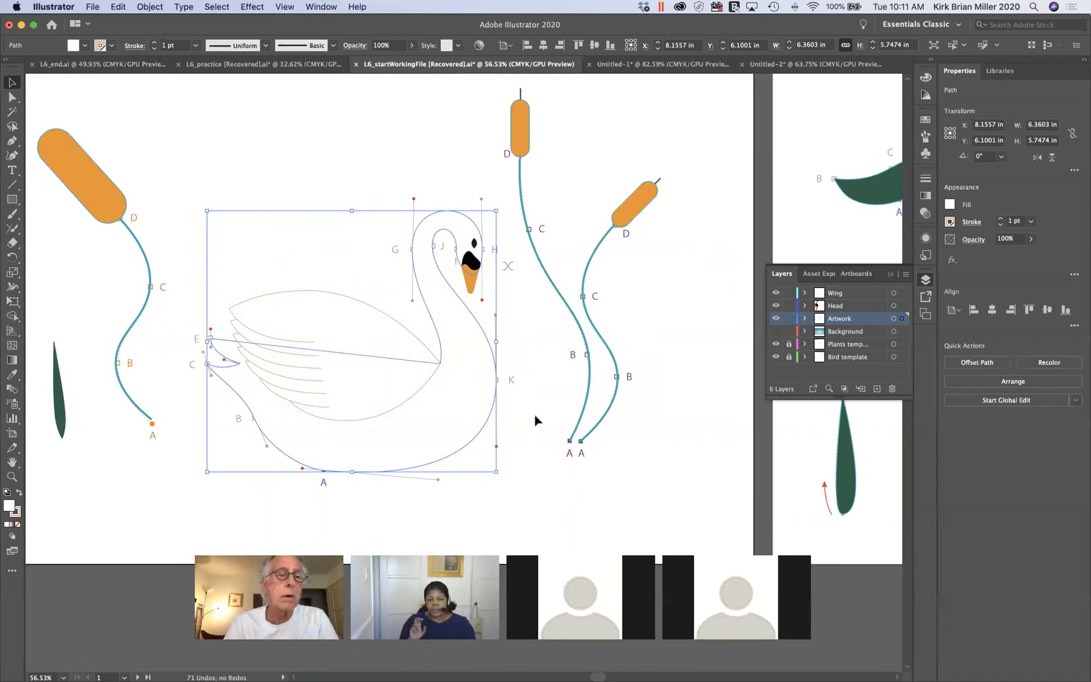
scroll(470, 393, left, 6)
click(355, 168)
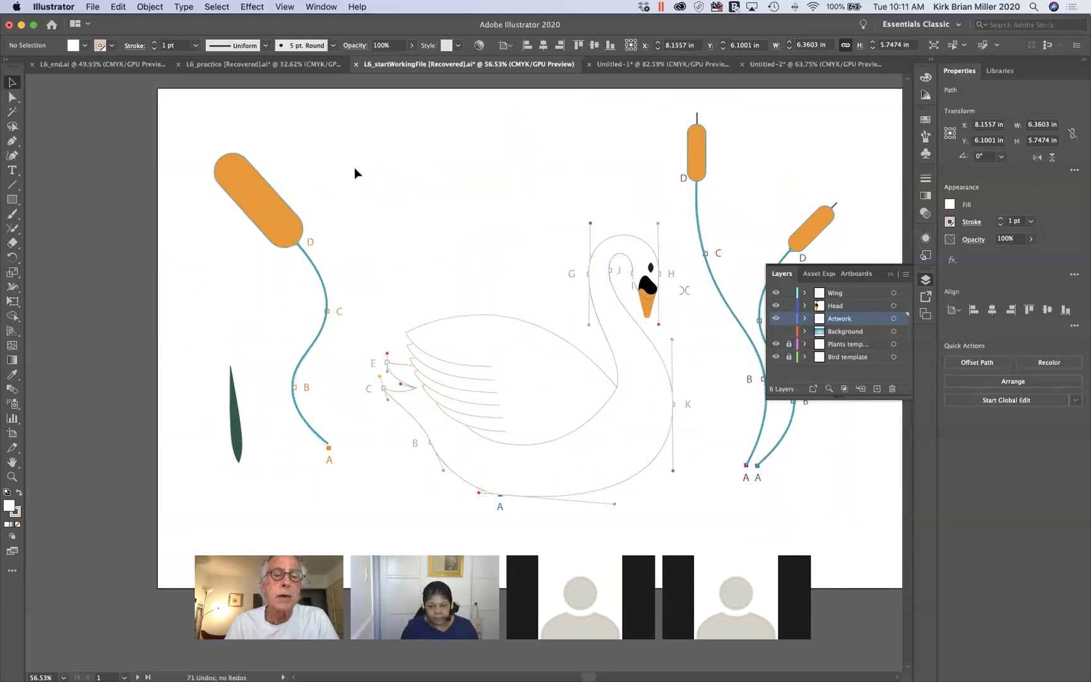
Step: Scale the leftmost cattail head uniformly to 50%, comparing it with and without the preview
click(278, 226)
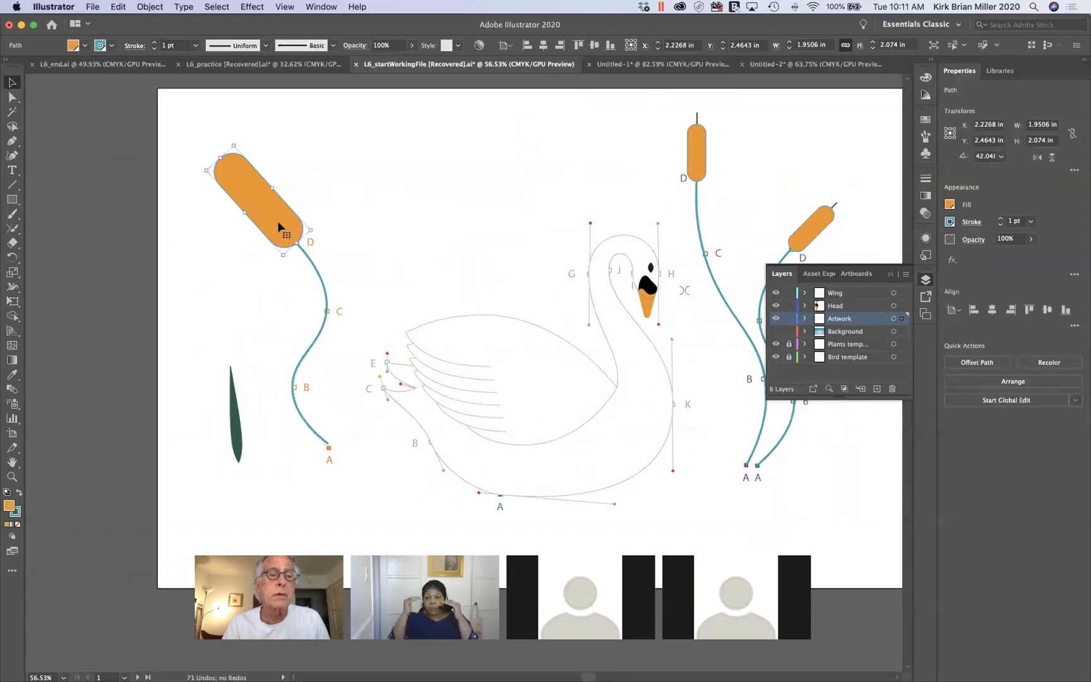
double_click(13, 274)
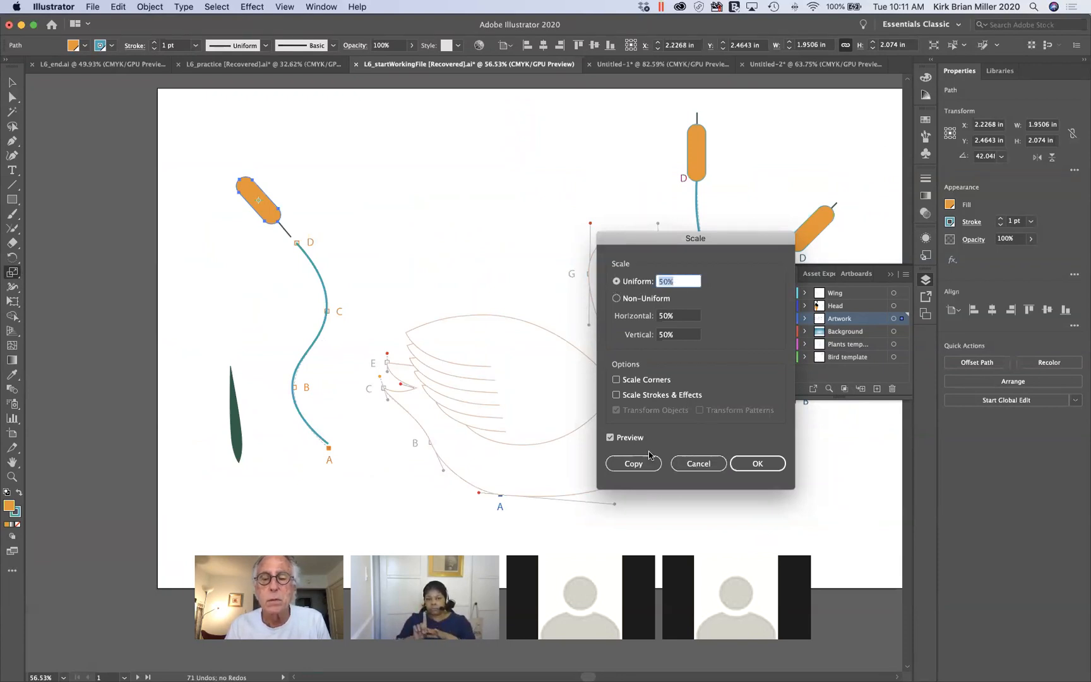
click(610, 438)
click(610, 437)
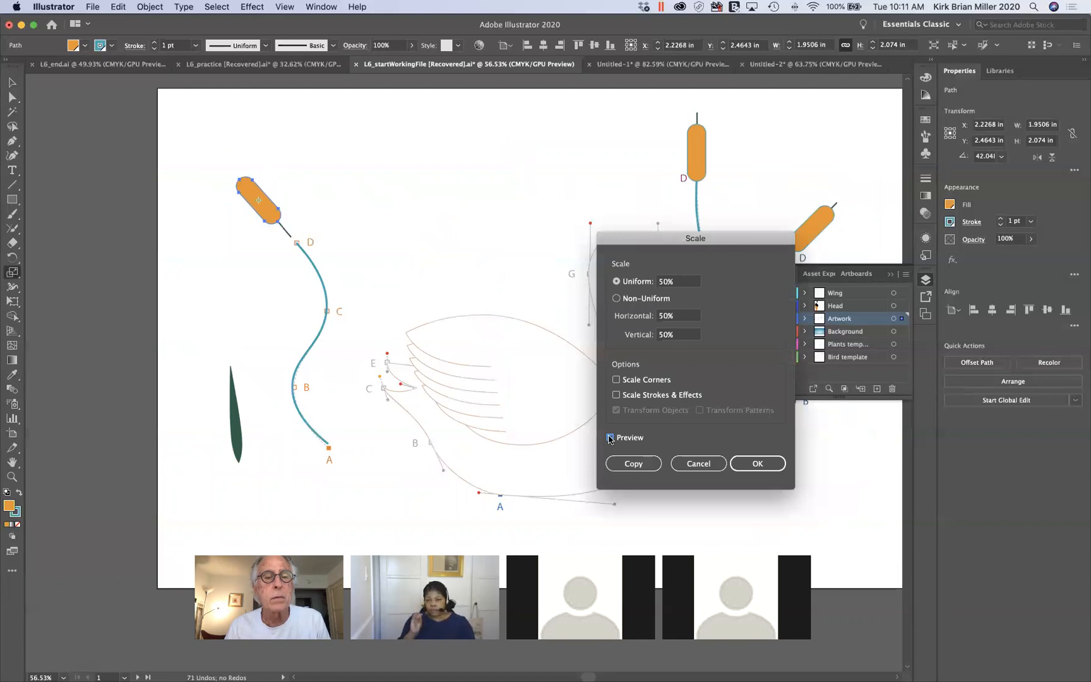
click(750, 465)
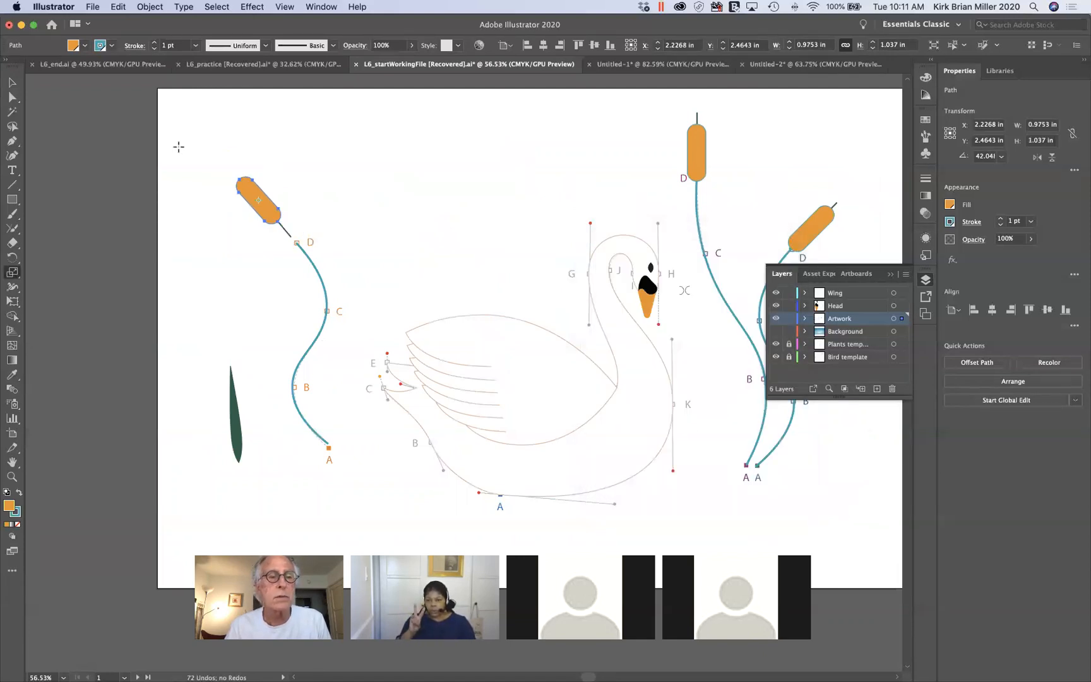
Step: Move the reduced cattail head down onto the upper end of its stem at point D and deselect it
click(12, 82)
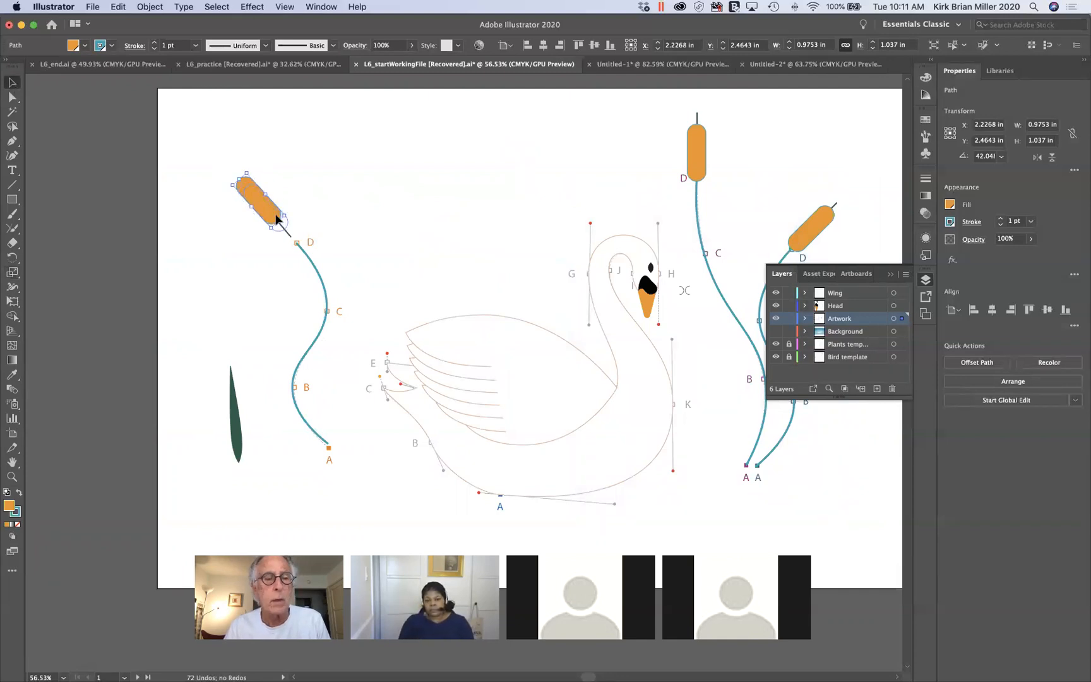
drag(281, 222, 281, 222)
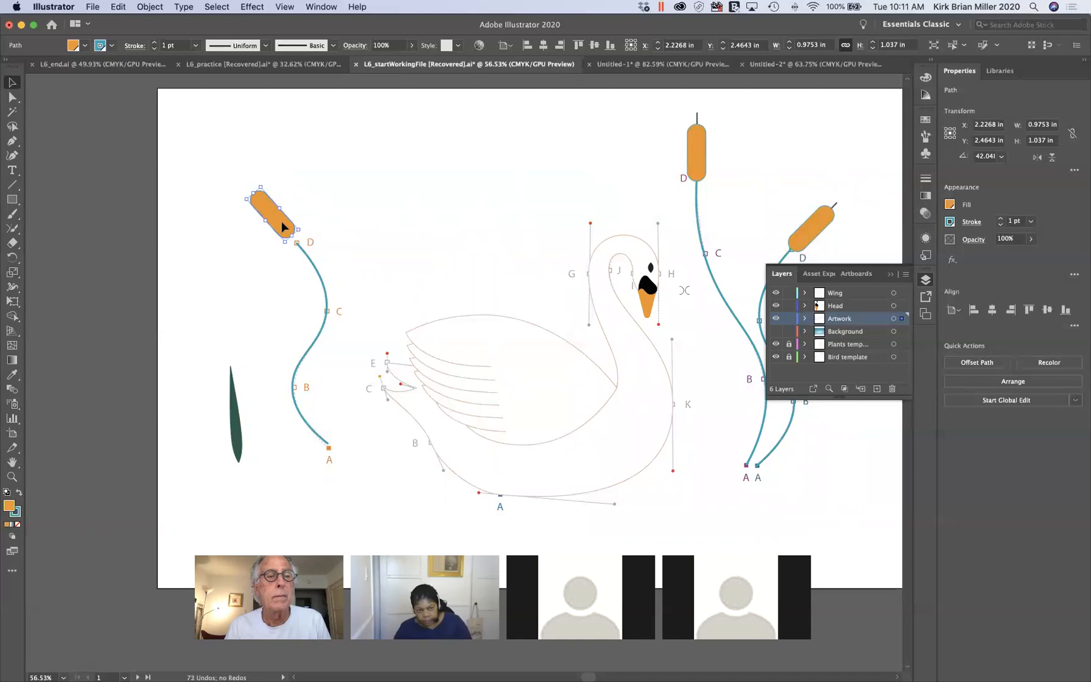
key(super+shift+a)
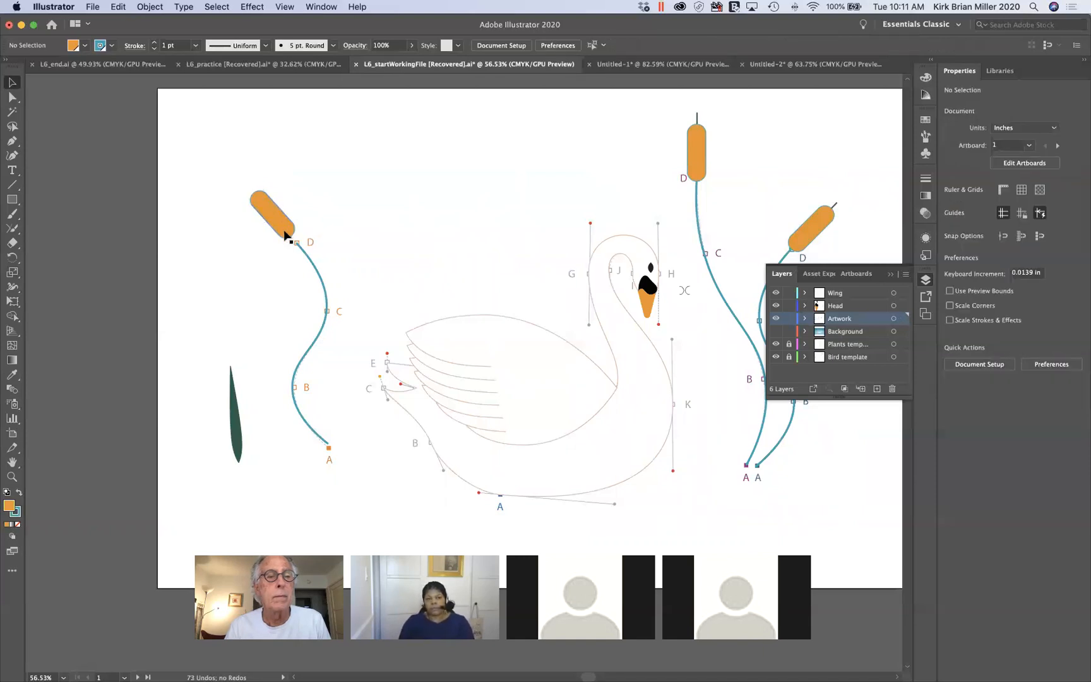
click(282, 227)
key(super+shift+a)
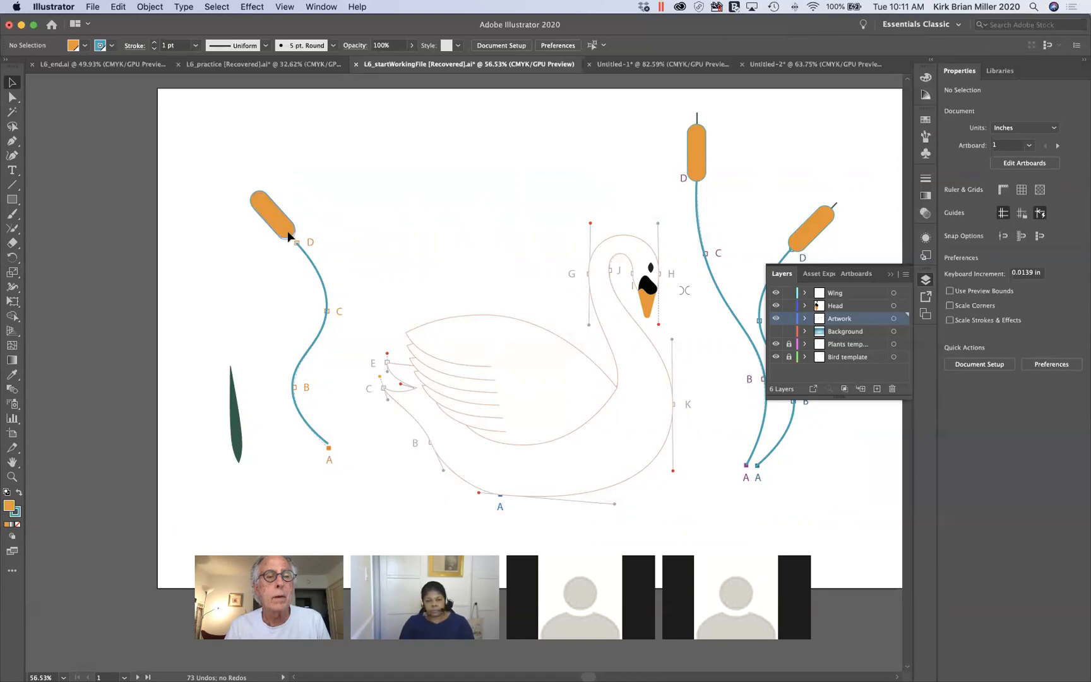
drag(290, 237, 296, 245)
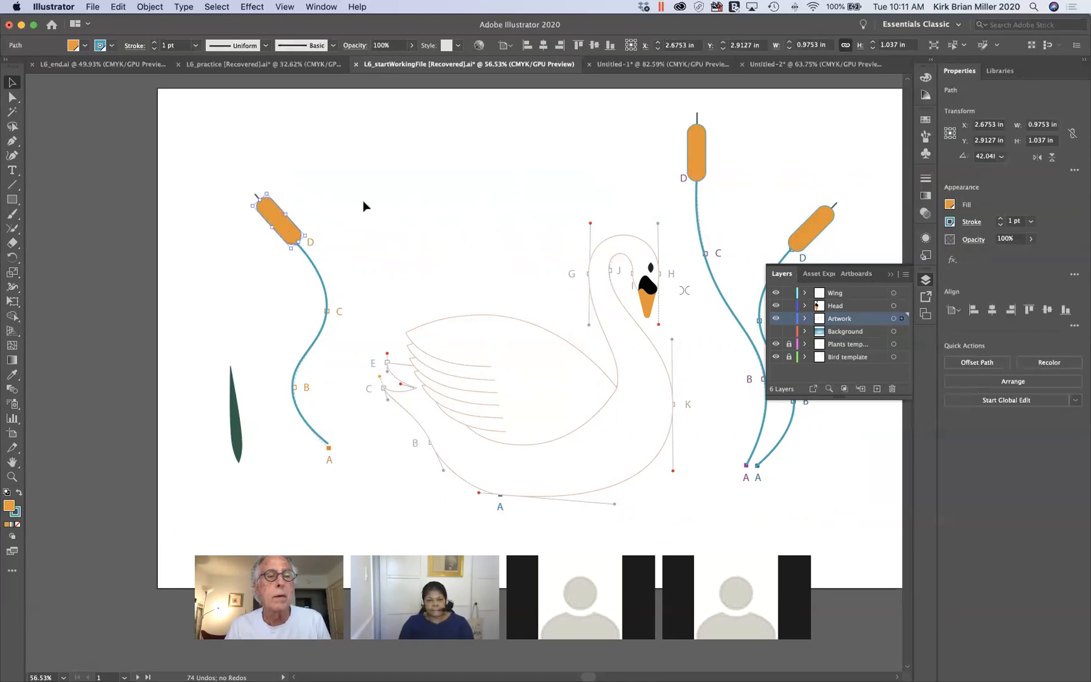
key(super+shift+a)
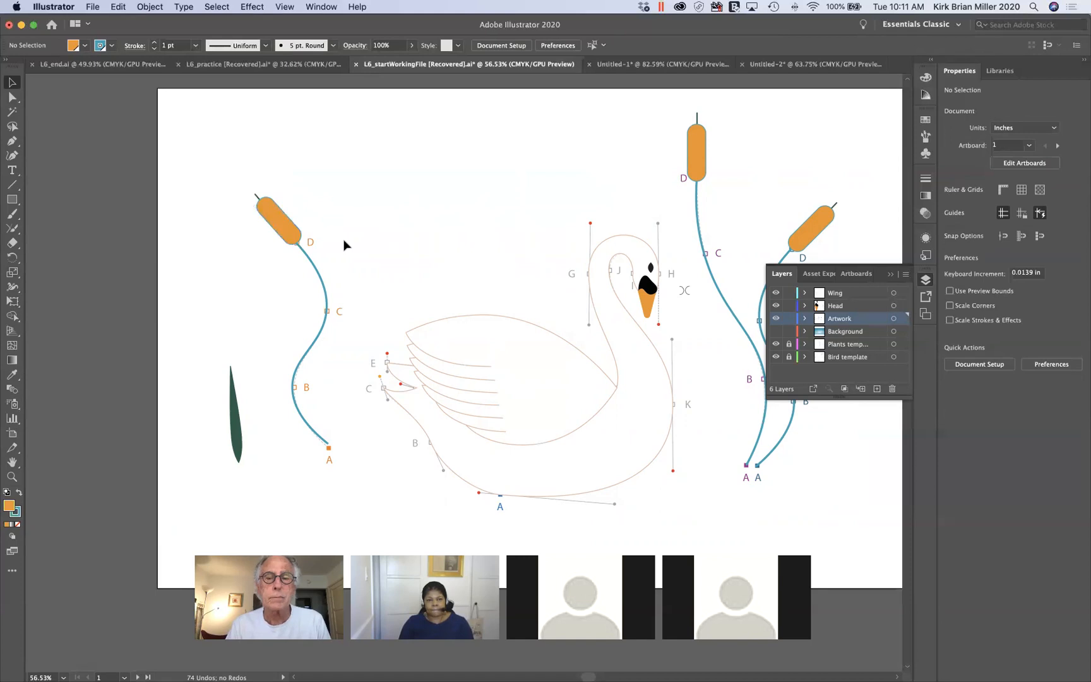
Step: Place a copy of the left cattail head above the swan's back and remove the copy
click(284, 231)
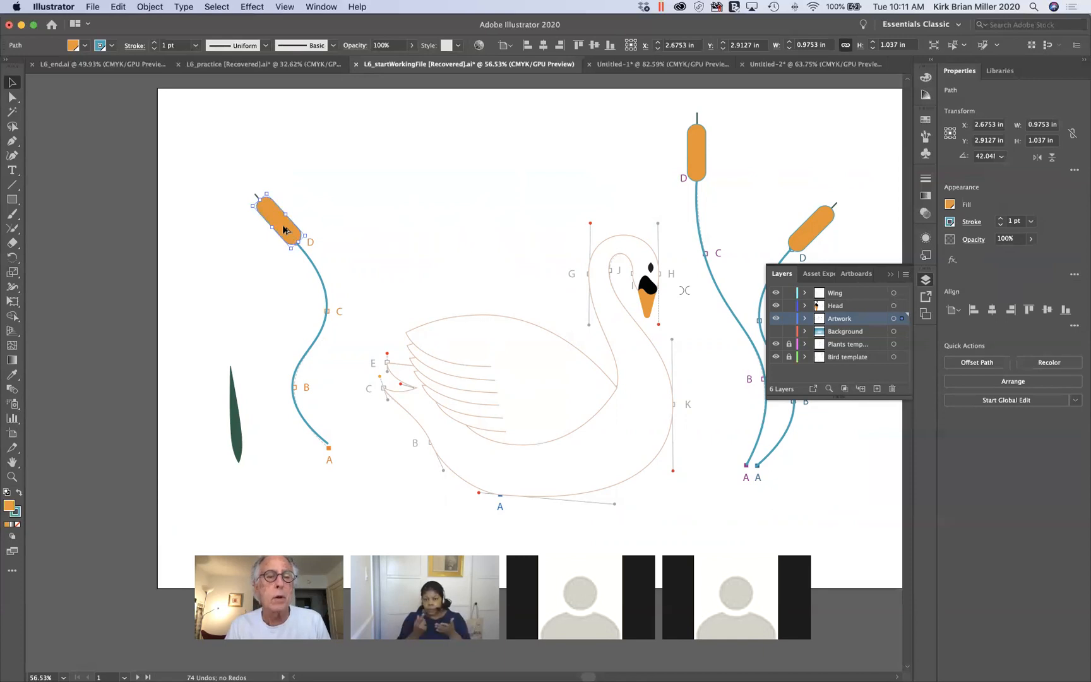
drag(284, 231, 491, 218)
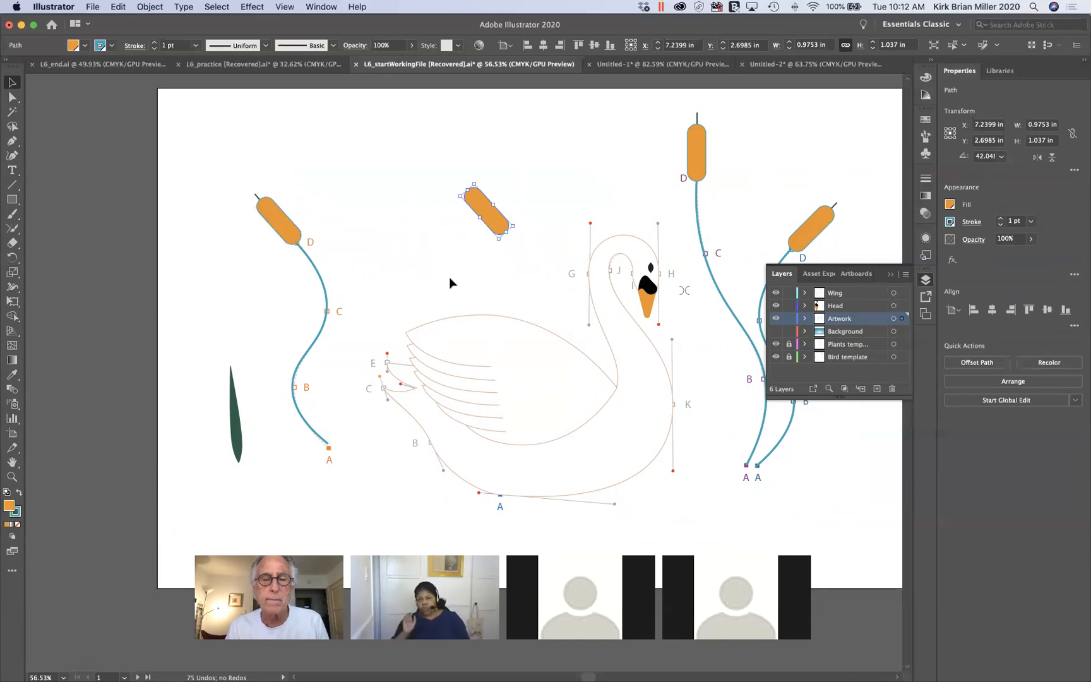
click(429, 278)
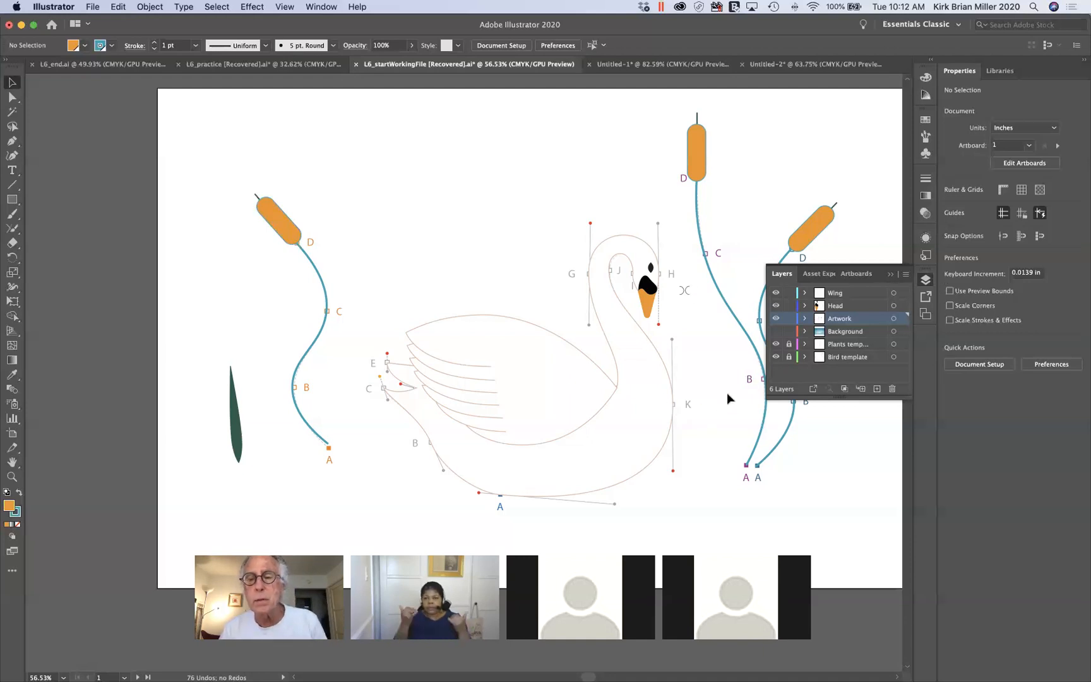
Step: Turn on the visibility of the Background layer
click(892, 274)
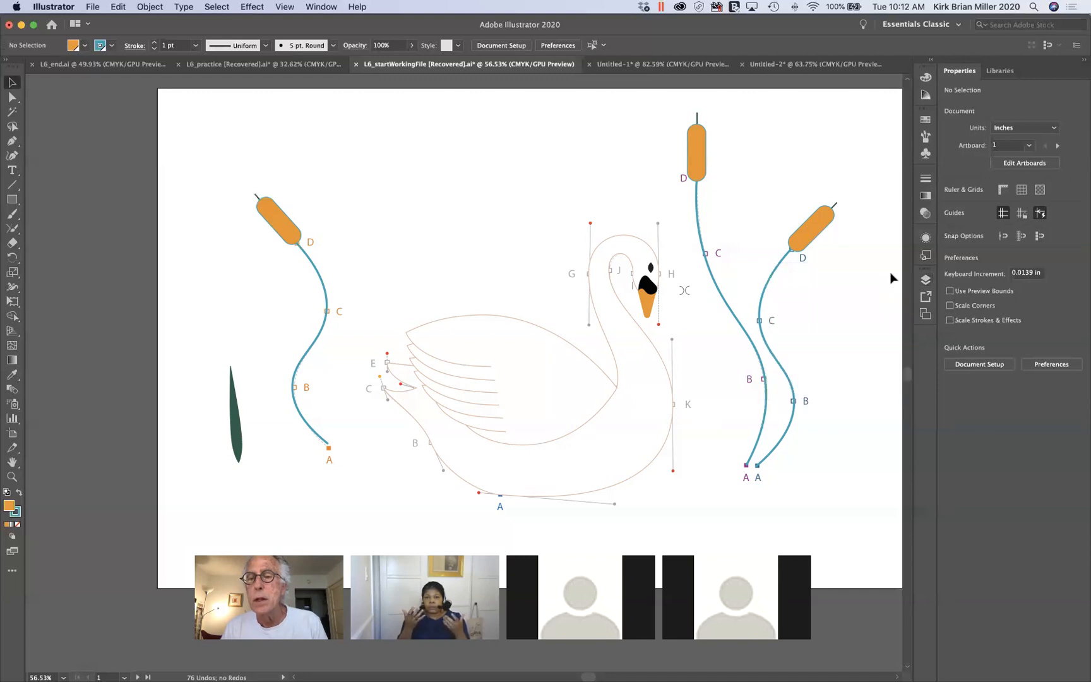
click(925, 279)
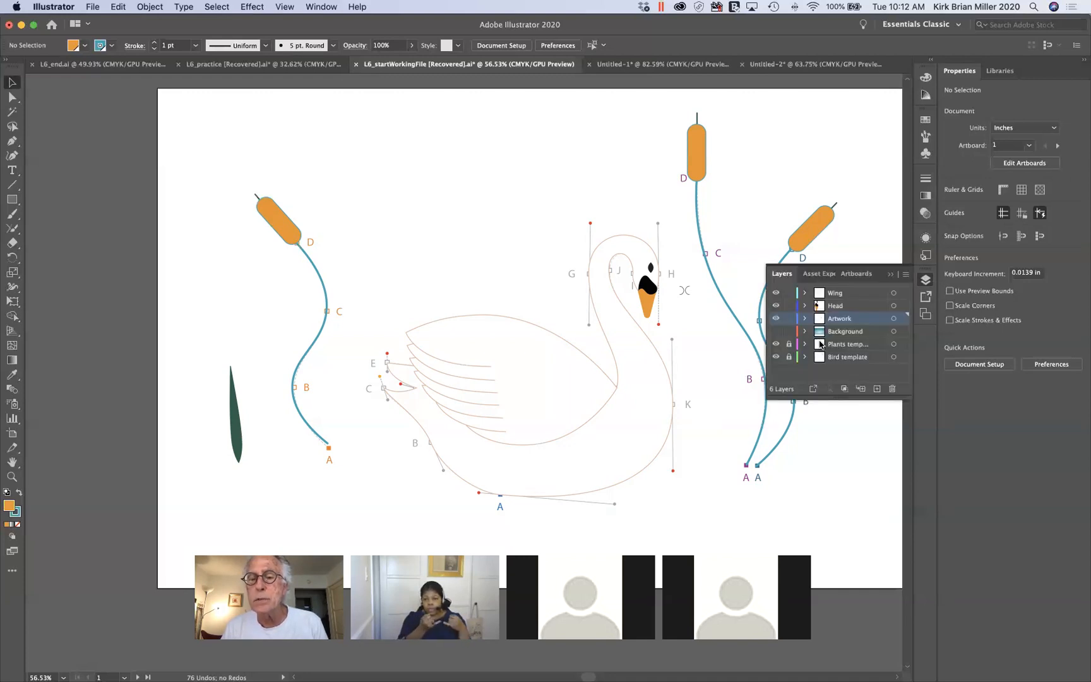
click(776, 332)
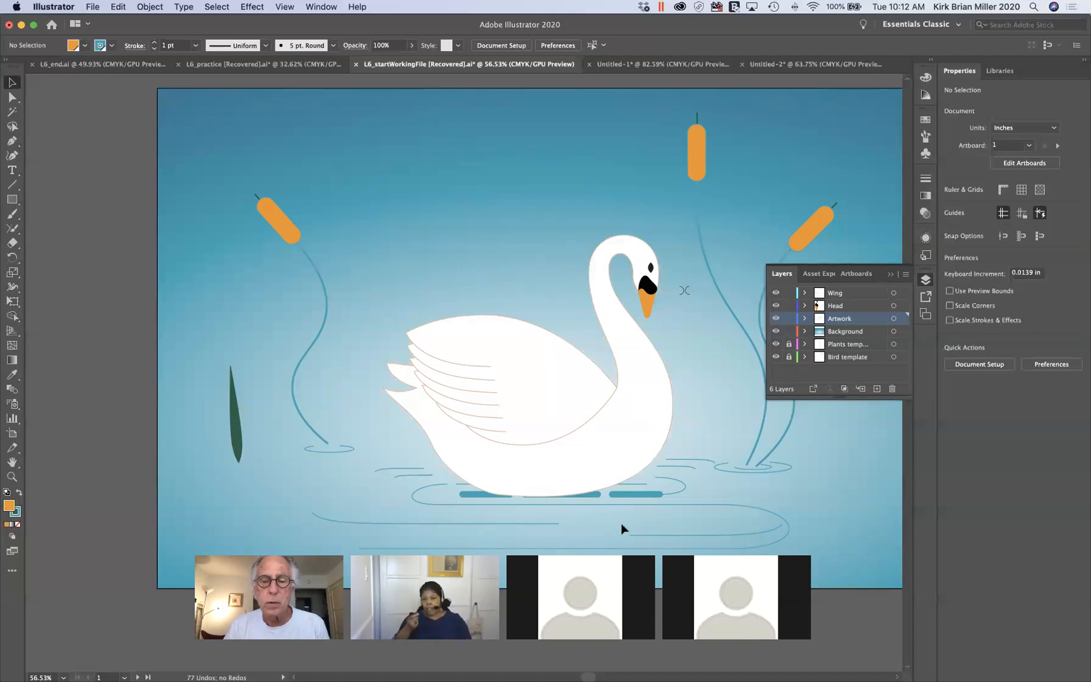
Step: Set the stroke weight of the lowest straight water line beneath the swan to 10 pt
scroll(622, 537, down, 5)
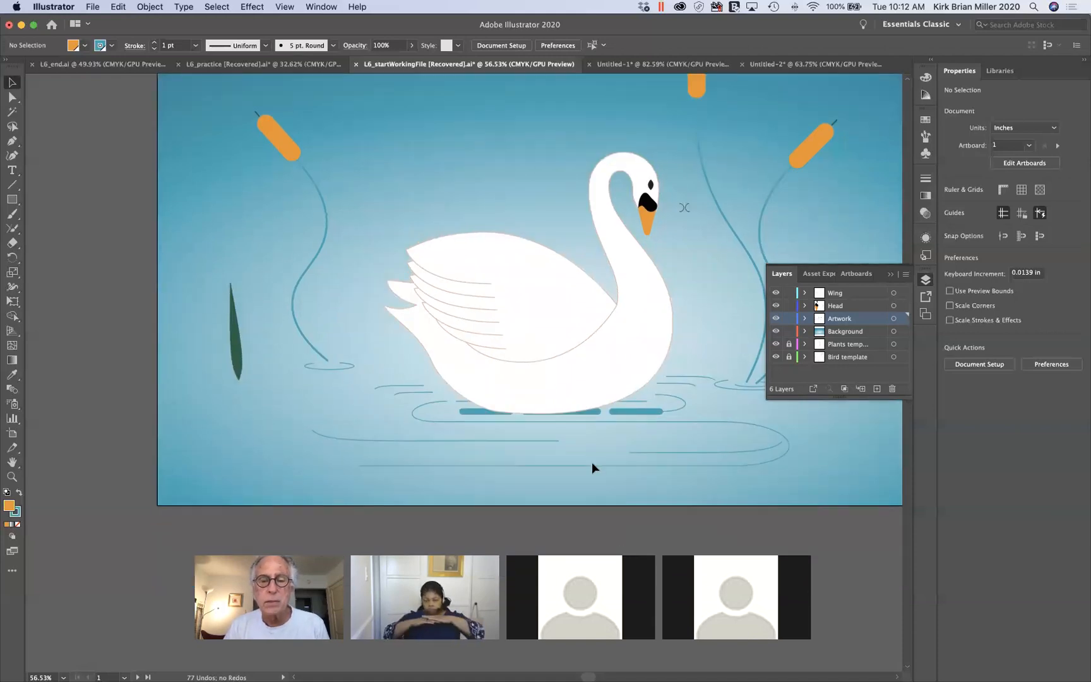
click(592, 465)
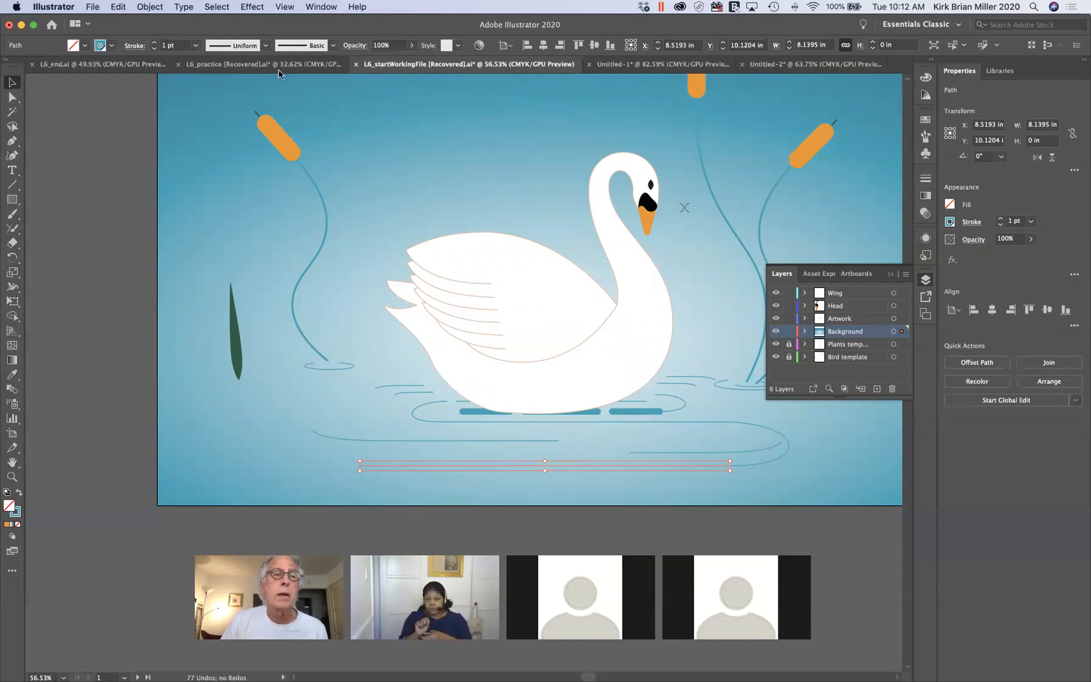
click(195, 46)
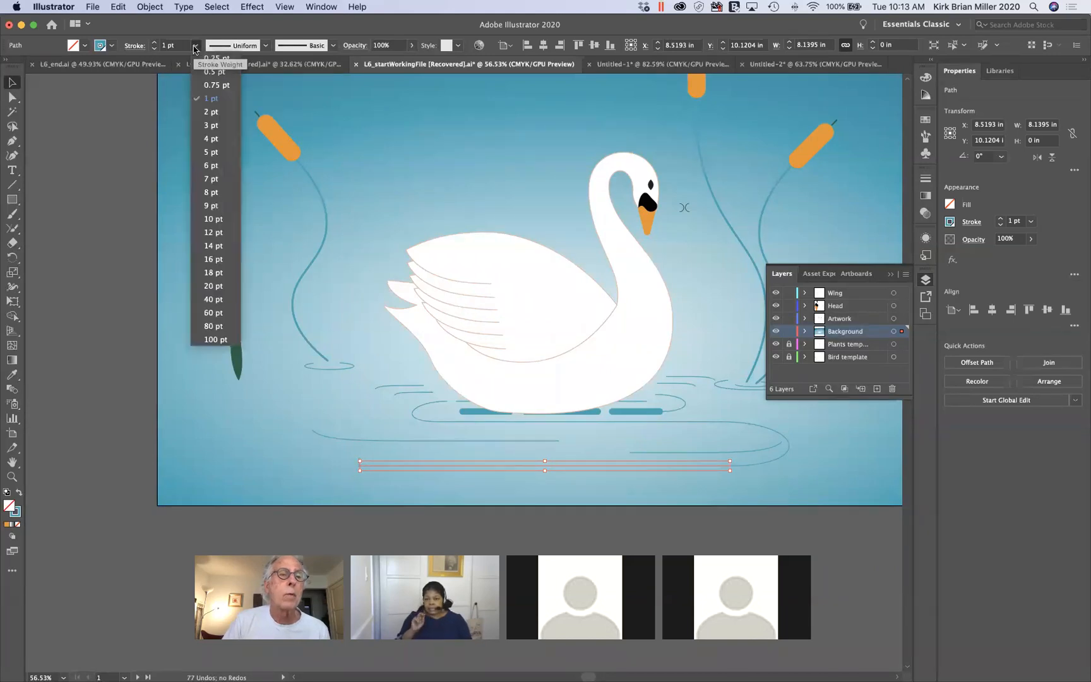
click(213, 218)
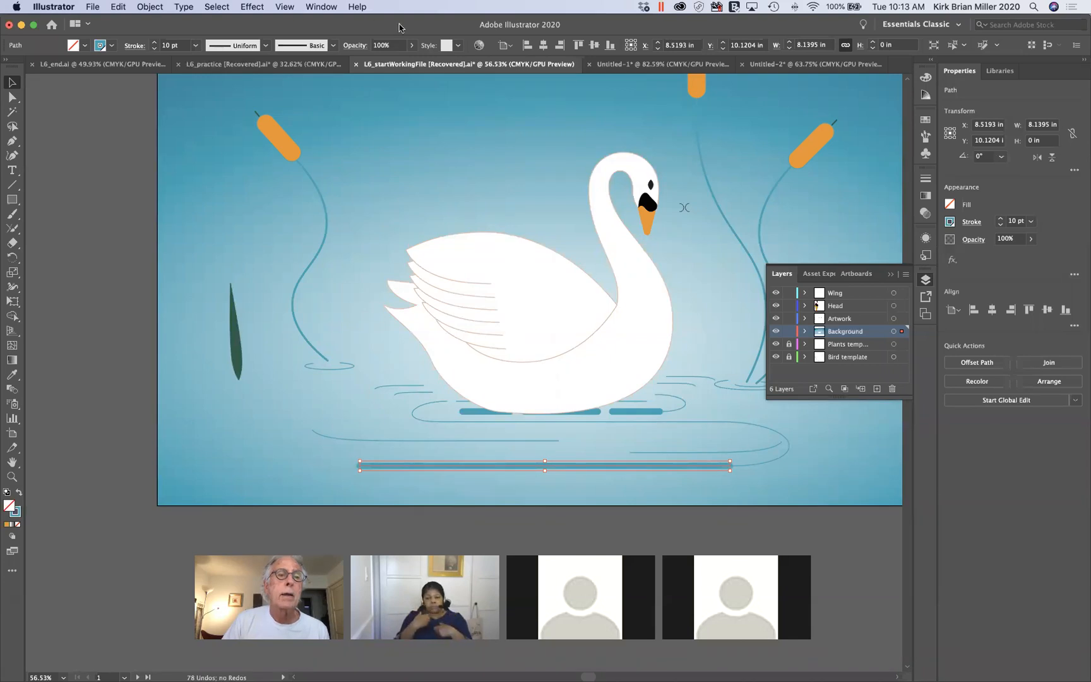
Step: Bring up the Stroke settings as a separate floating panel and collapse the Gradient and Transparency group
click(333, 8)
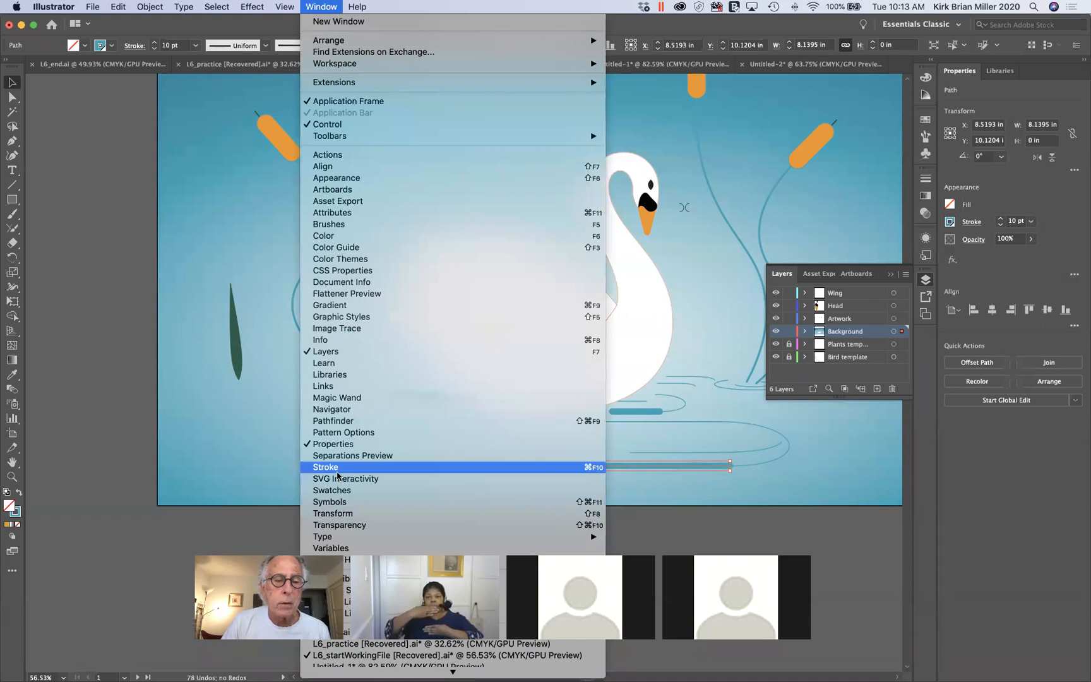
click(337, 468)
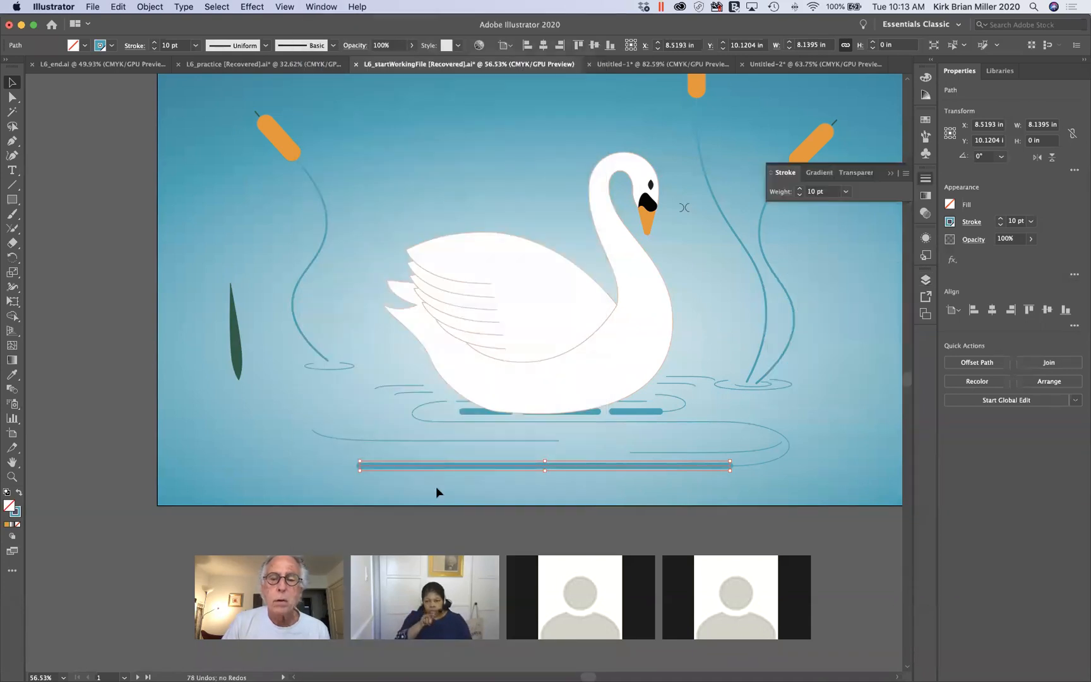
mouse_move(787, 176)
mouse_down()
mouse_move(773, 230)
mouse_move(756, 264)
mouse_move(745, 263)
mouse_up()
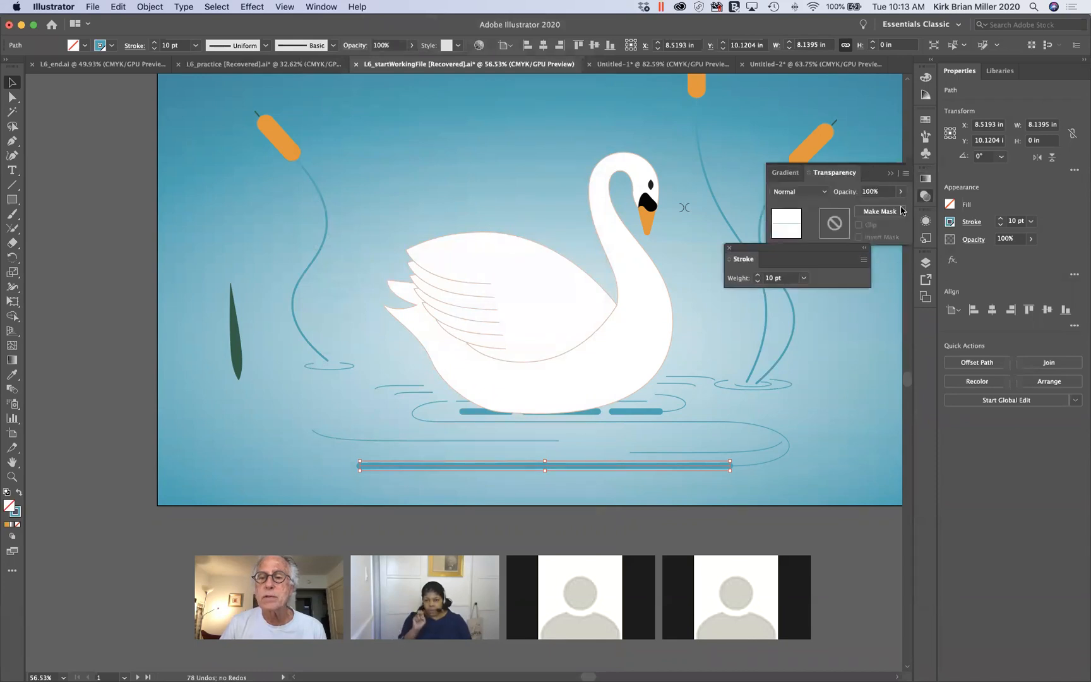
click(889, 173)
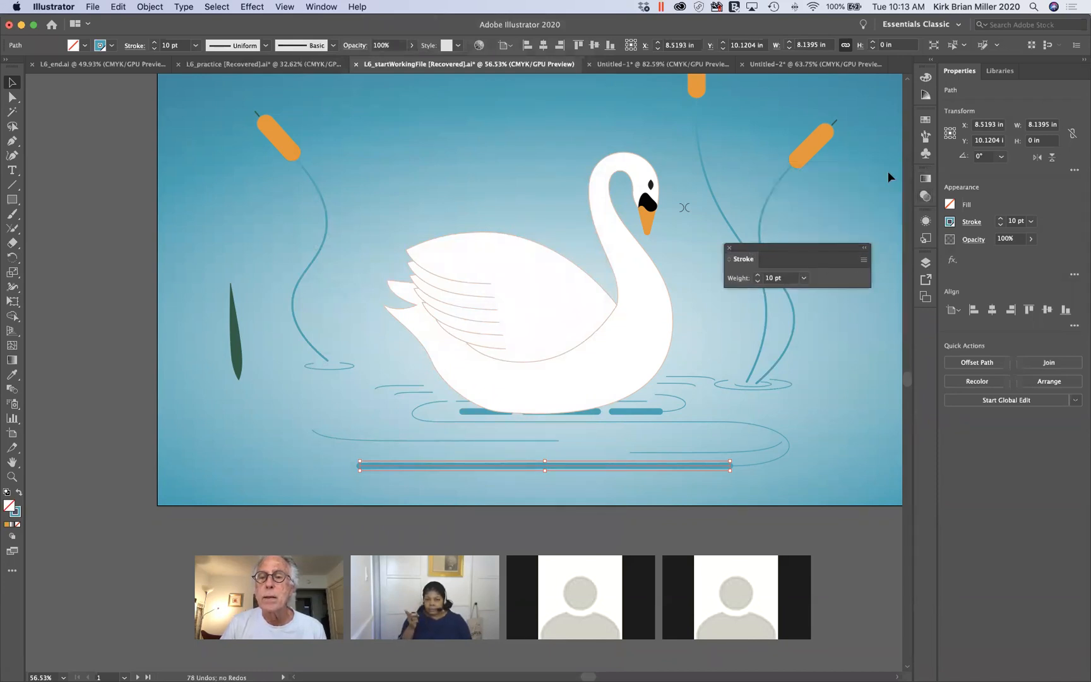
Step: Show the full set of stroke options and move the Stroke settings beside the swan
click(864, 261)
click(878, 264)
drag(831, 247, 821, 162)
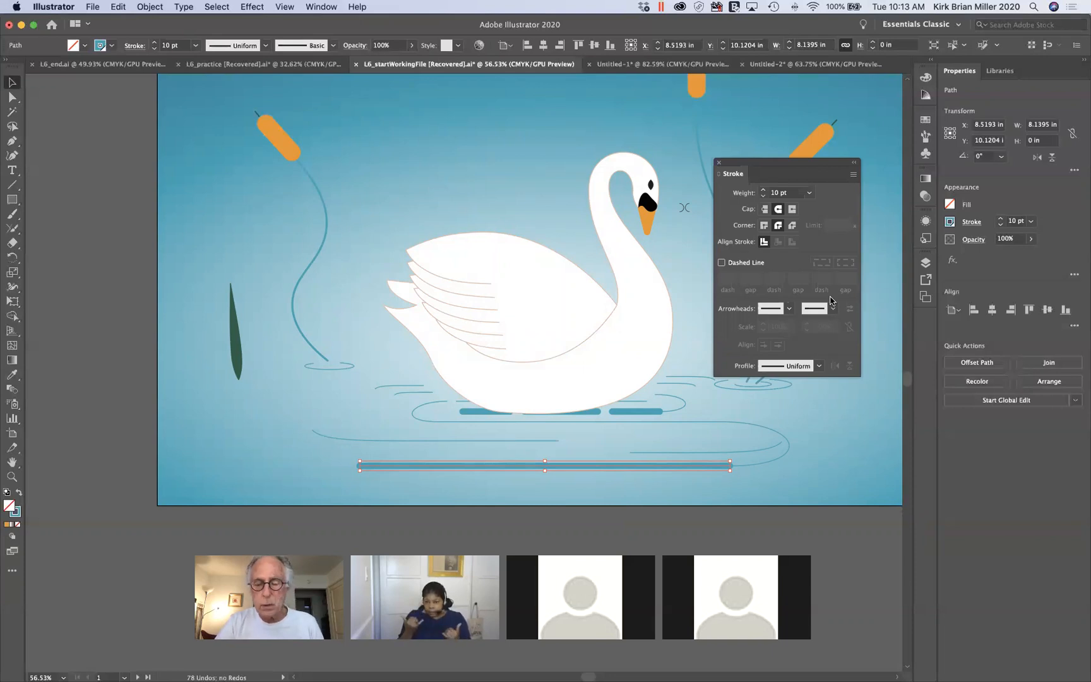
key(super+equal)
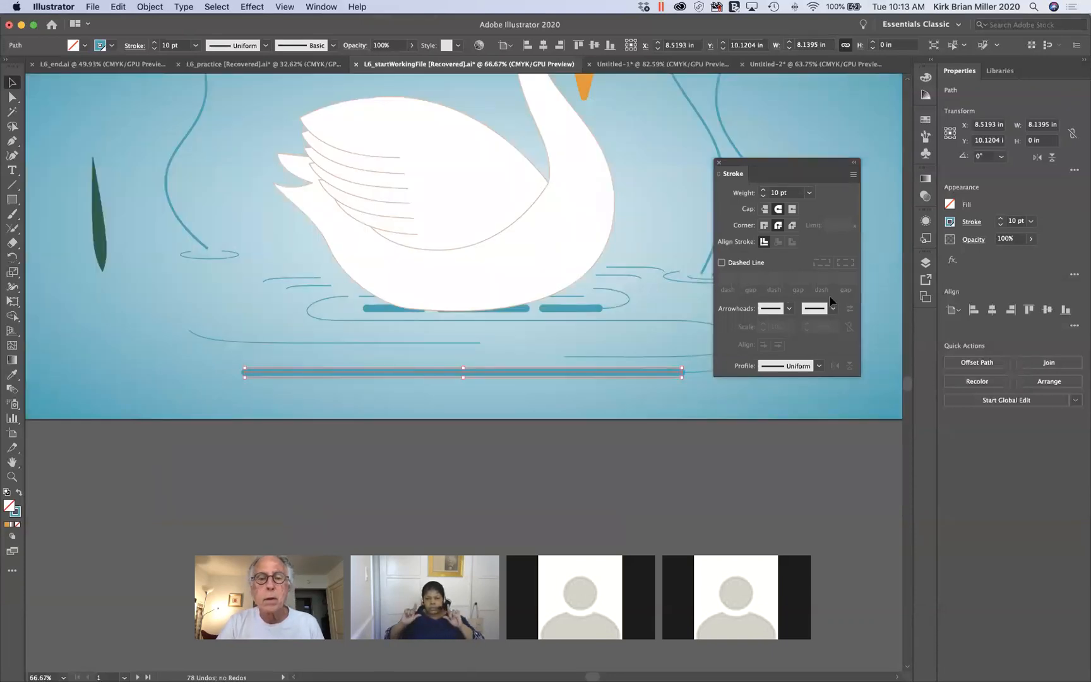
scroll(628, 326, up, 6)
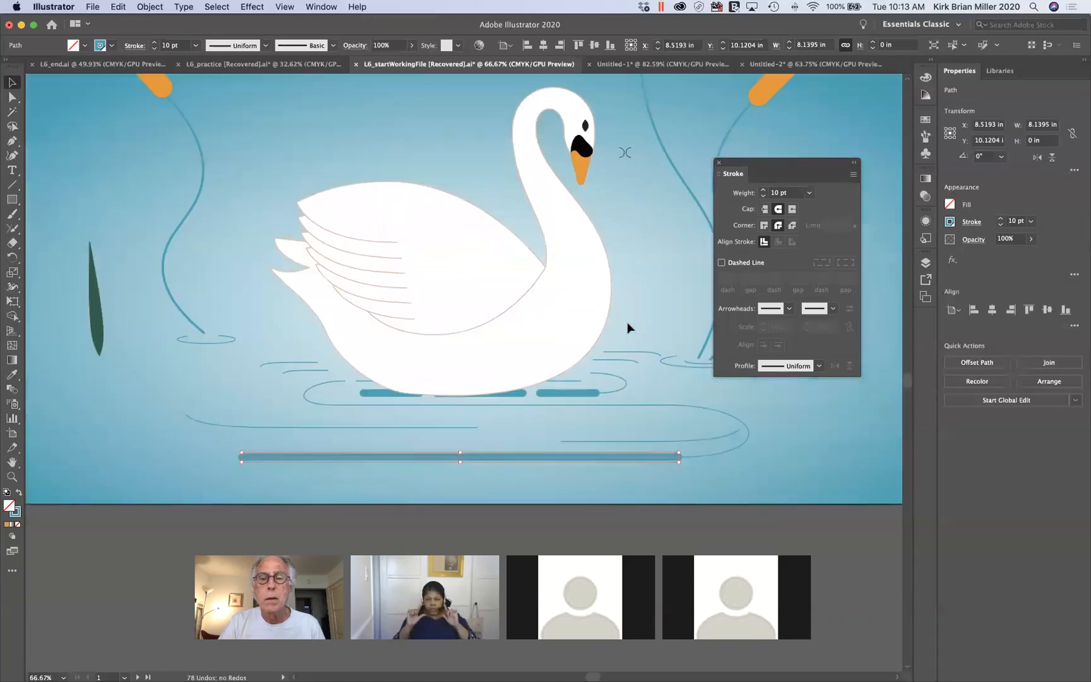
drag(828, 162, 800, 184)
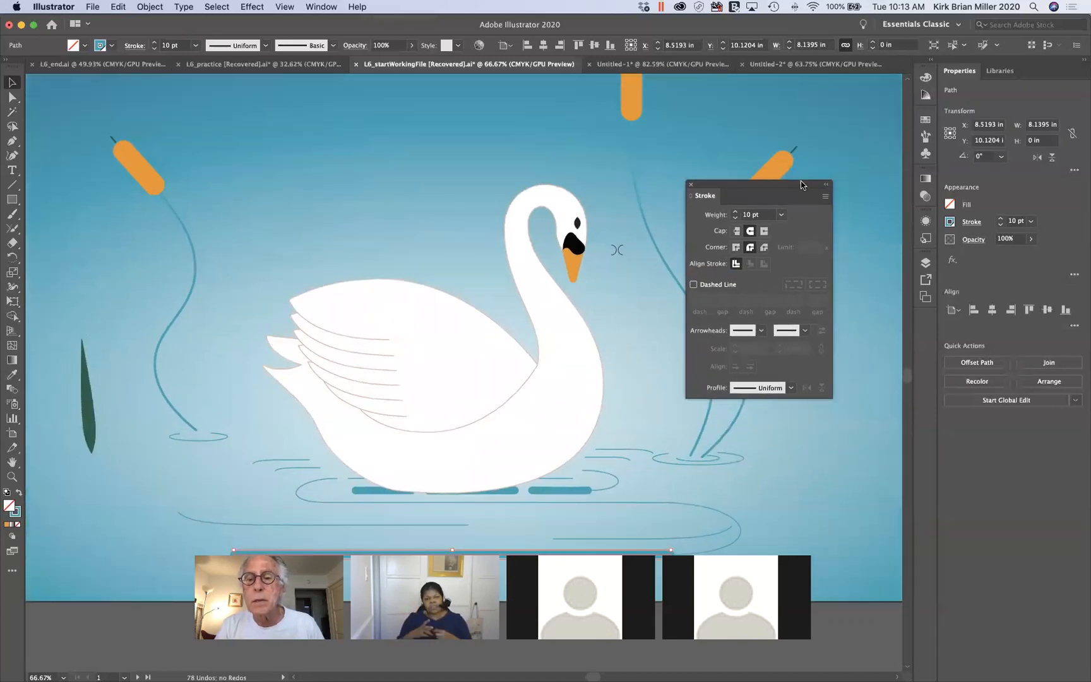
Step: Make the selected lowest water line dashed with a 150 pt dash and a 30 pt gap
click(693, 285)
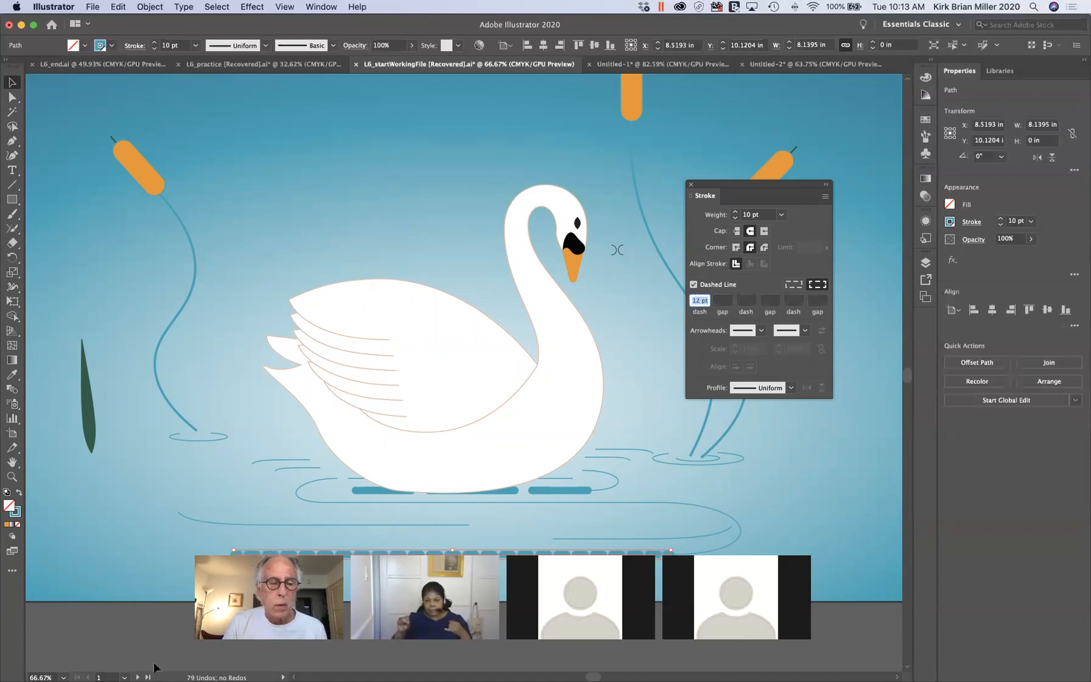
click(193, 633)
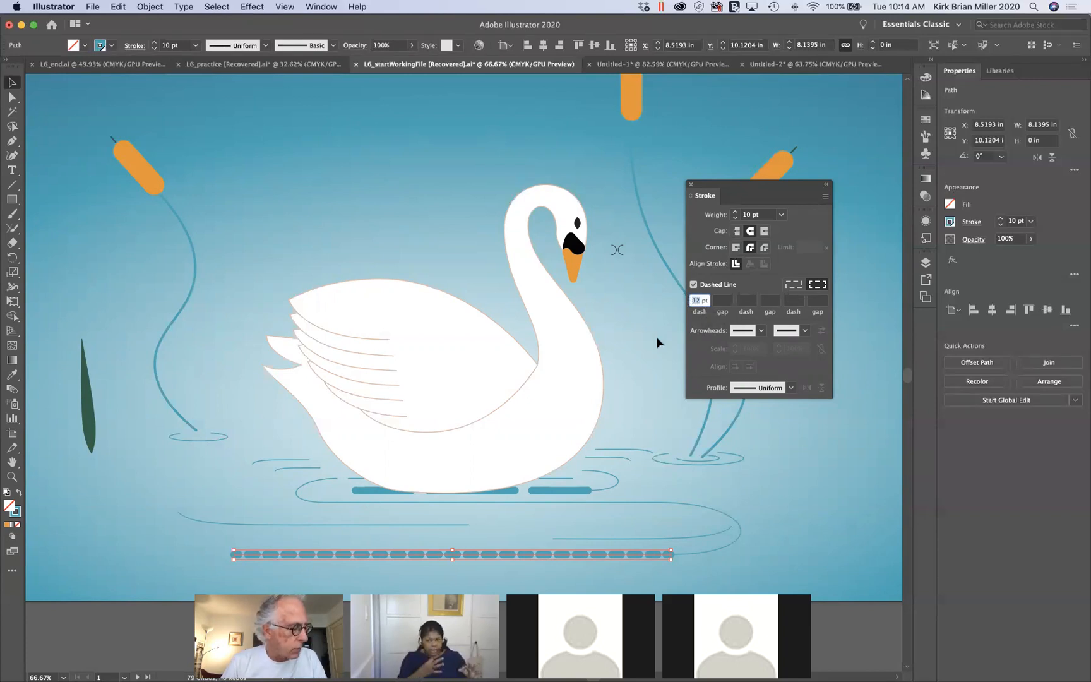
text(150)
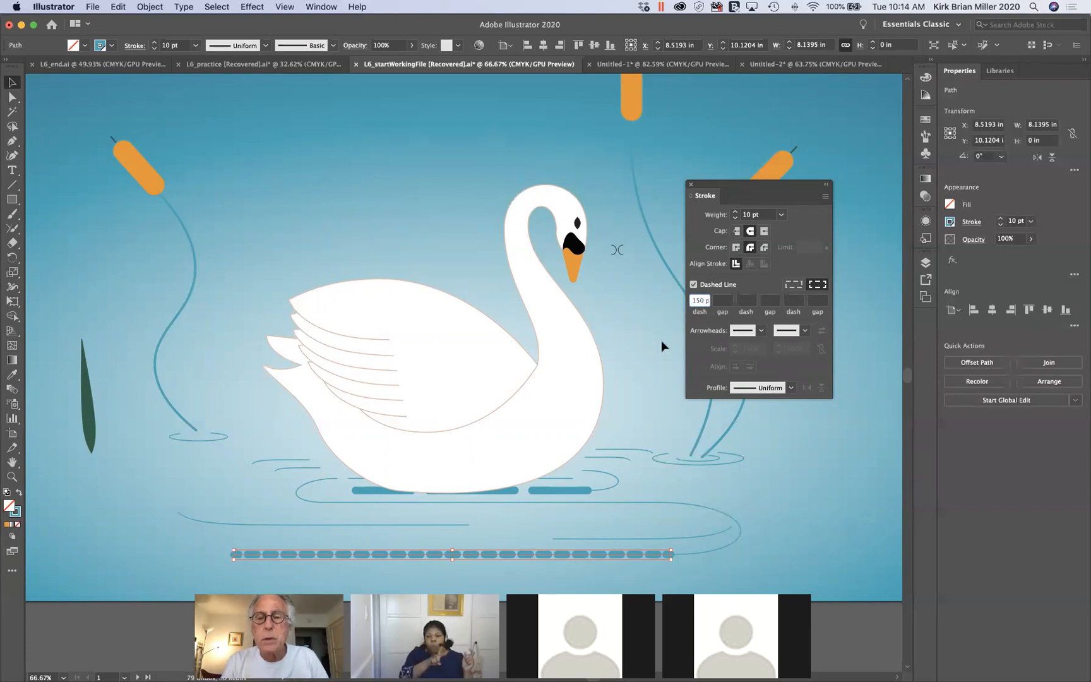
key(Tab)
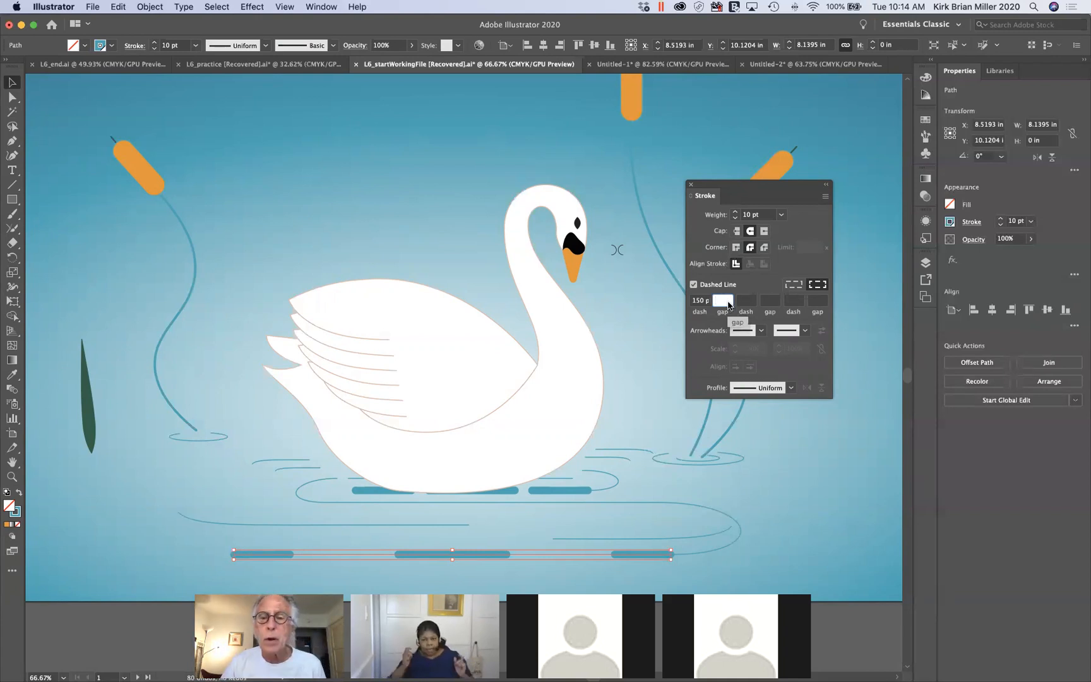
text(30)
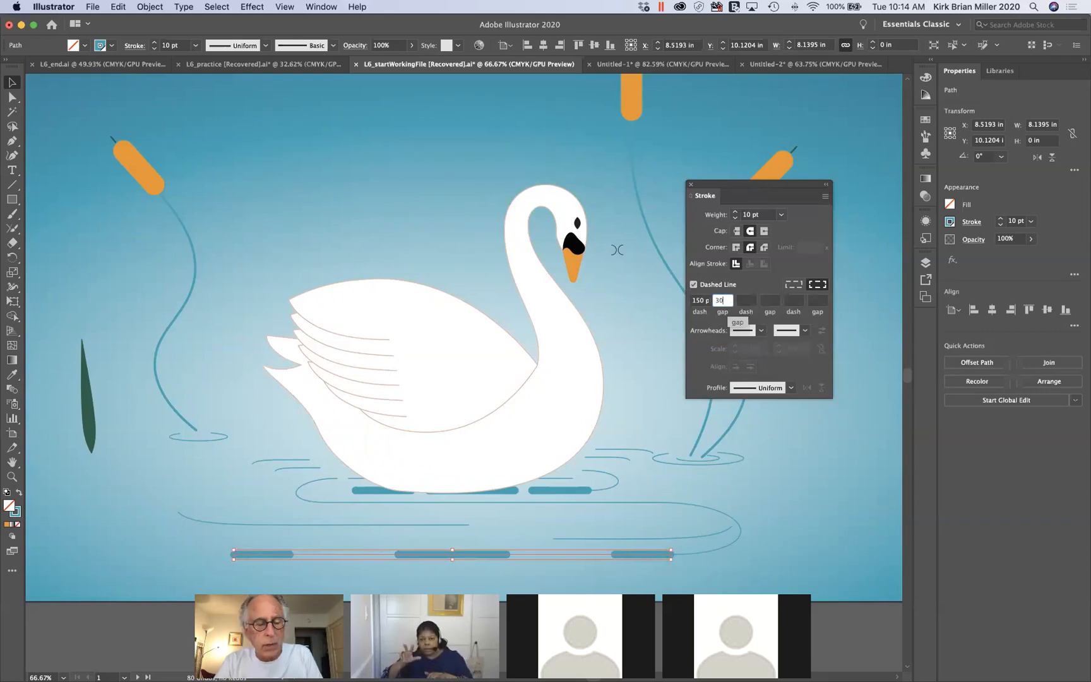
key(Tab)
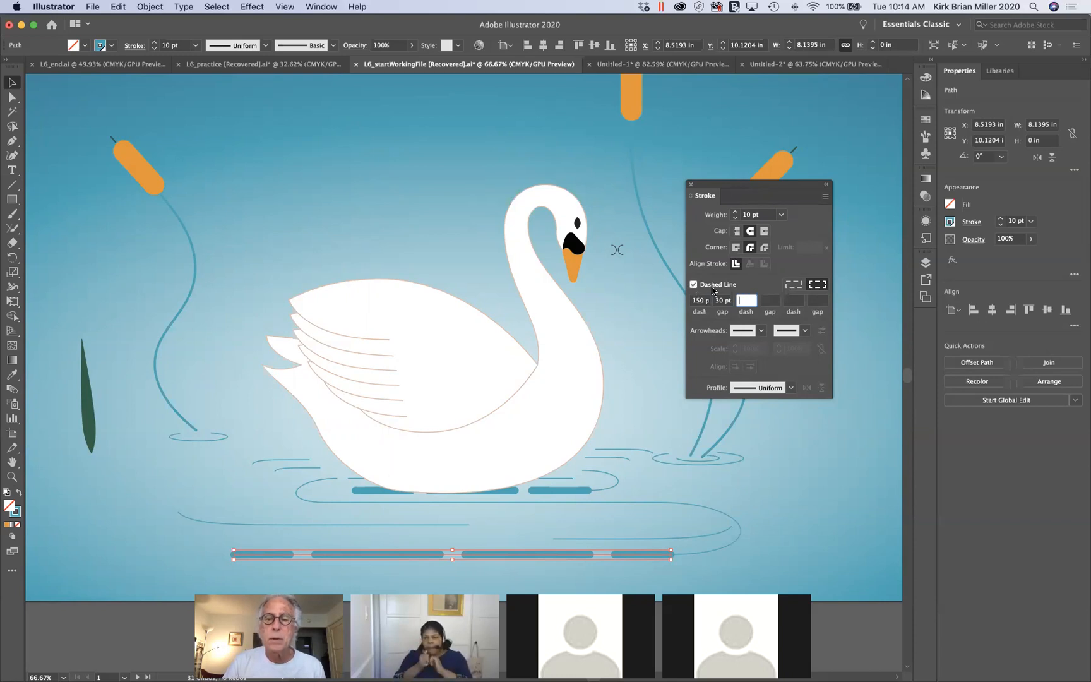
Step: Set the stroke weight of the lowest dashed water line to 1 pt
click(196, 45)
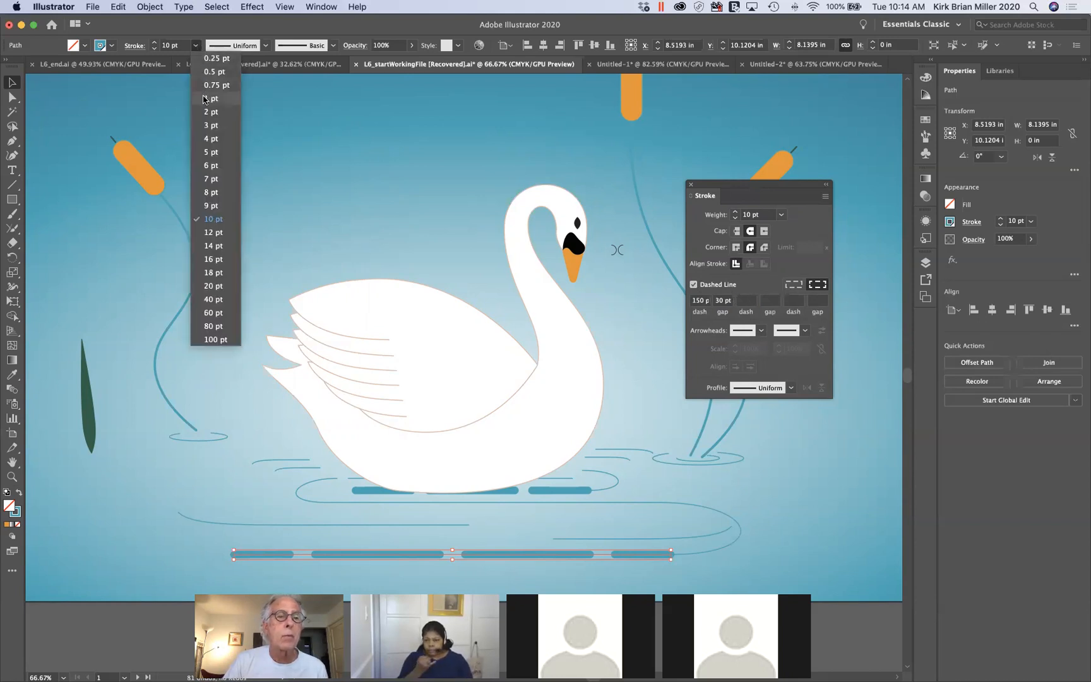
click(205, 96)
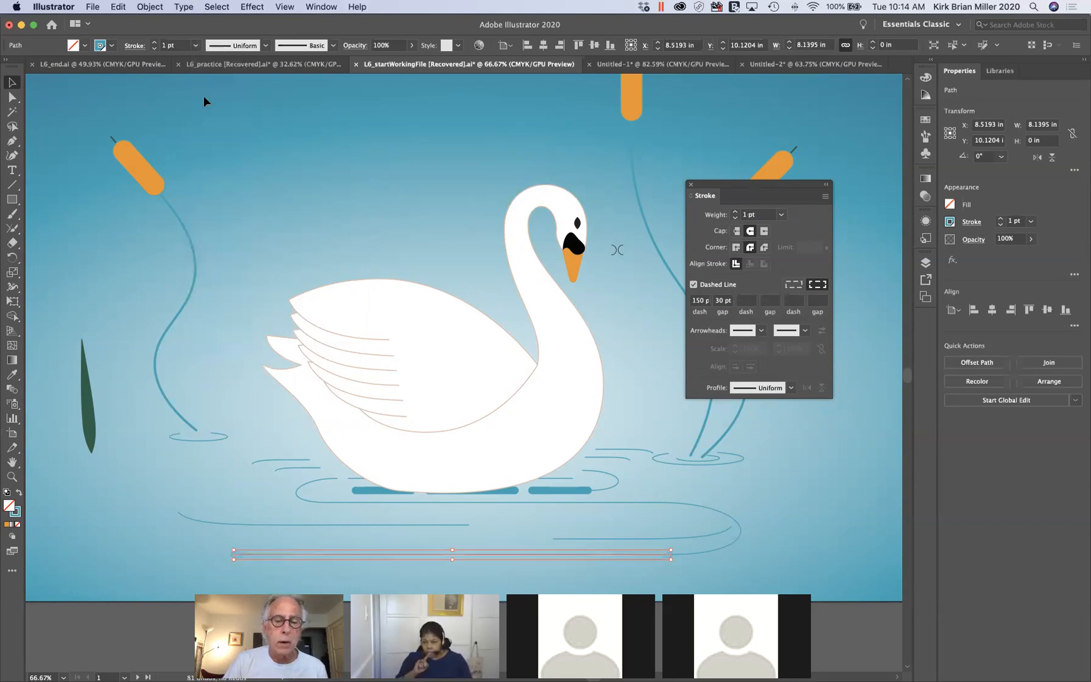
click(273, 534)
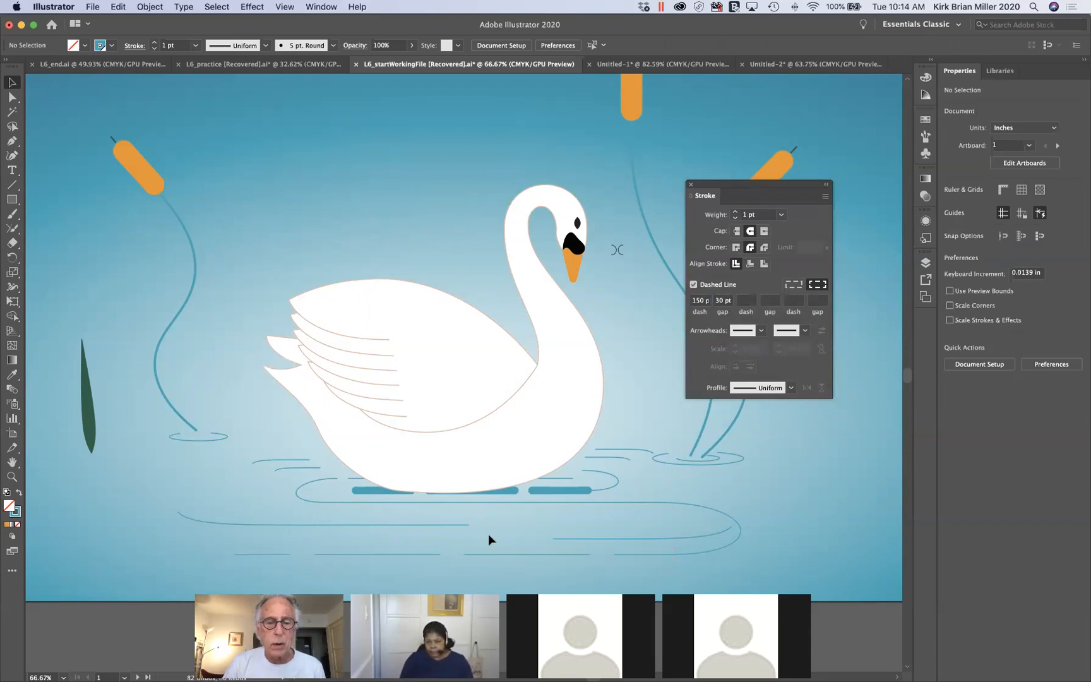
click(398, 561)
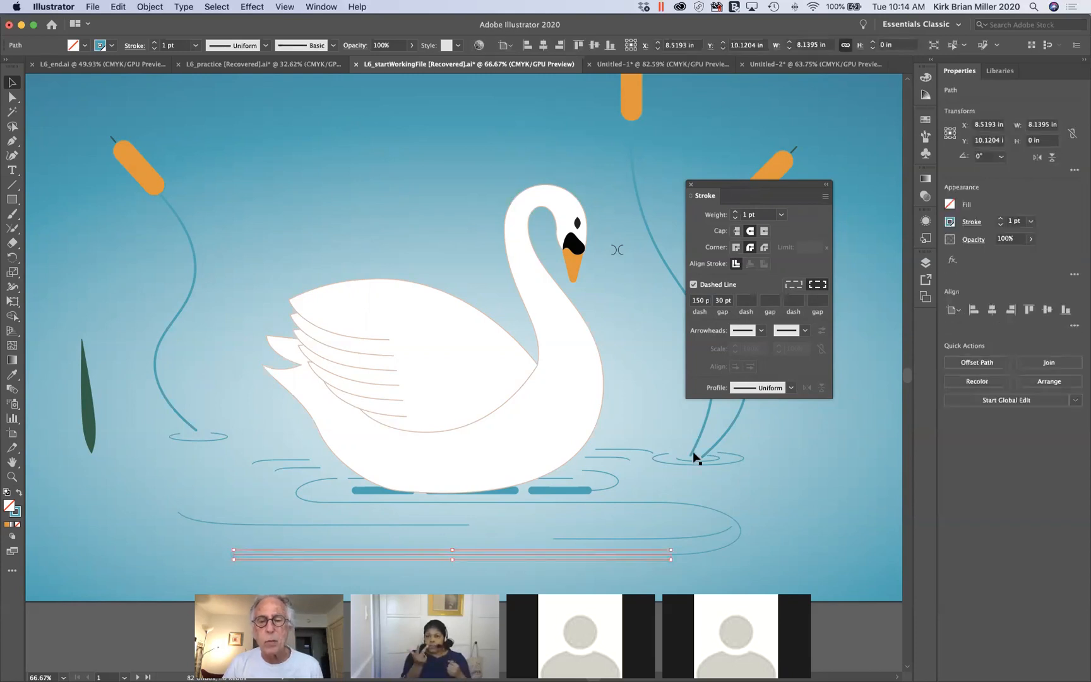
Step: Set the stroke weight of the thick dashed water line at the base of the swan's body to 1 pt
click(566, 489)
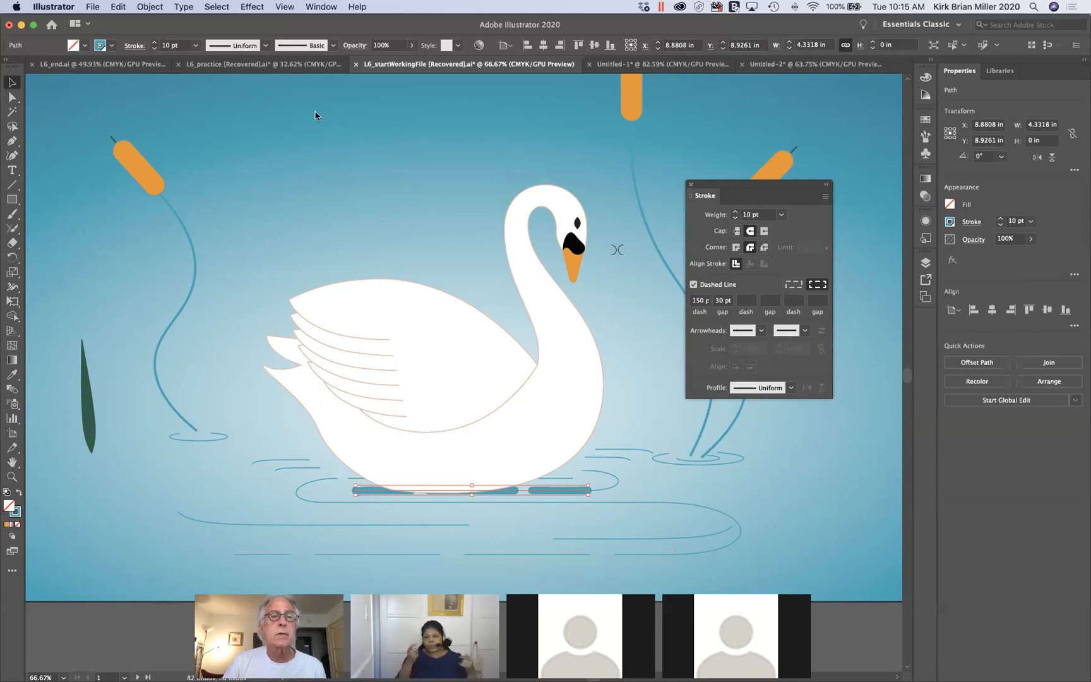
click(196, 45)
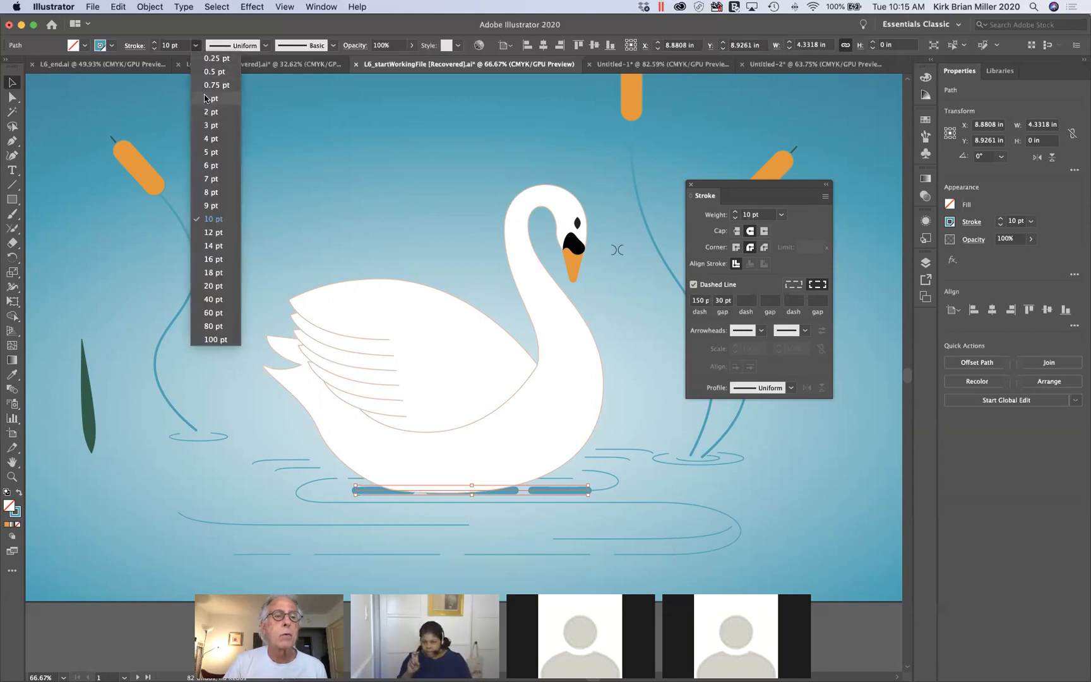
click(206, 99)
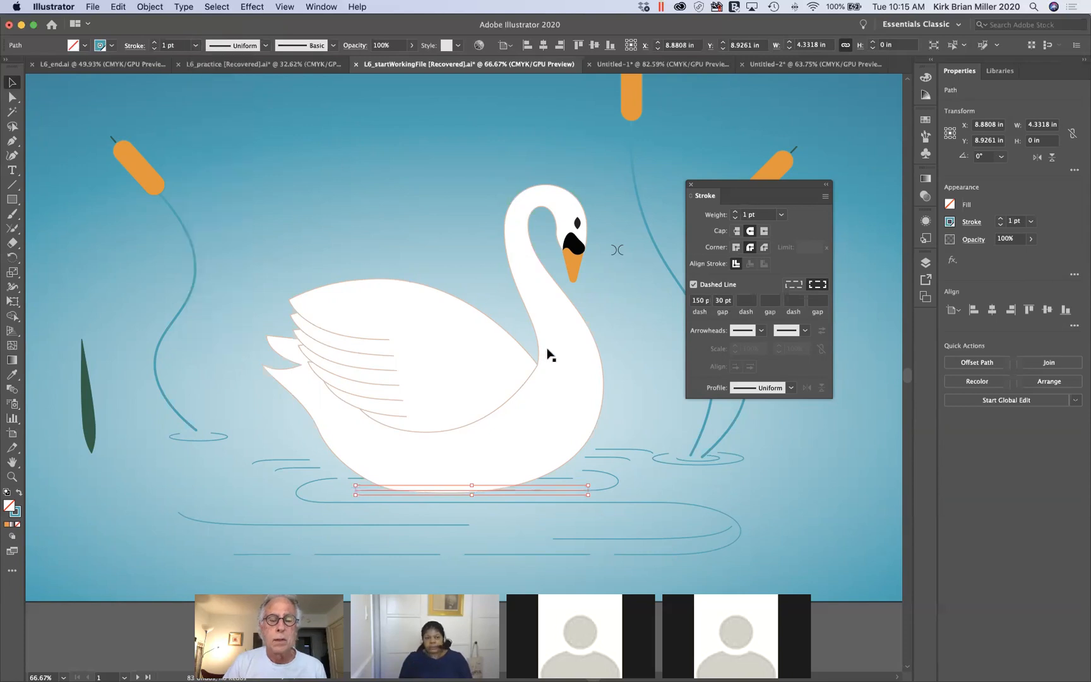
click(662, 474)
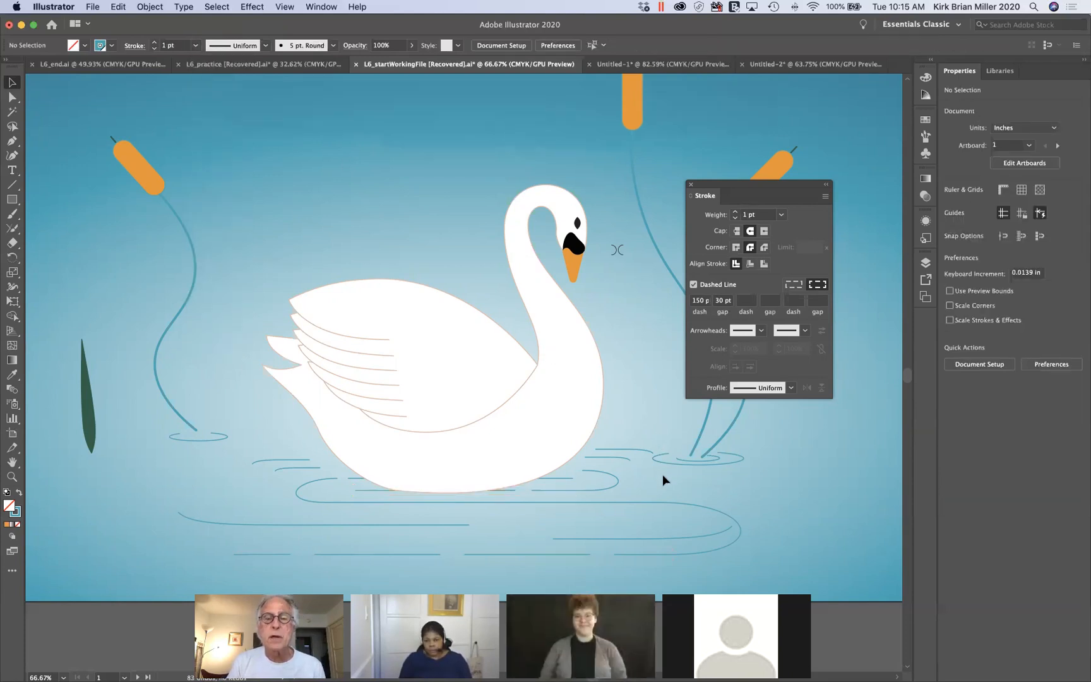
Step: Create a mirrored copy of the green curved leaf with the Reflect tool, using the vertical axis through its tip at point B
scroll(663, 475, down, 5)
scroll(663, 475, right, 5)
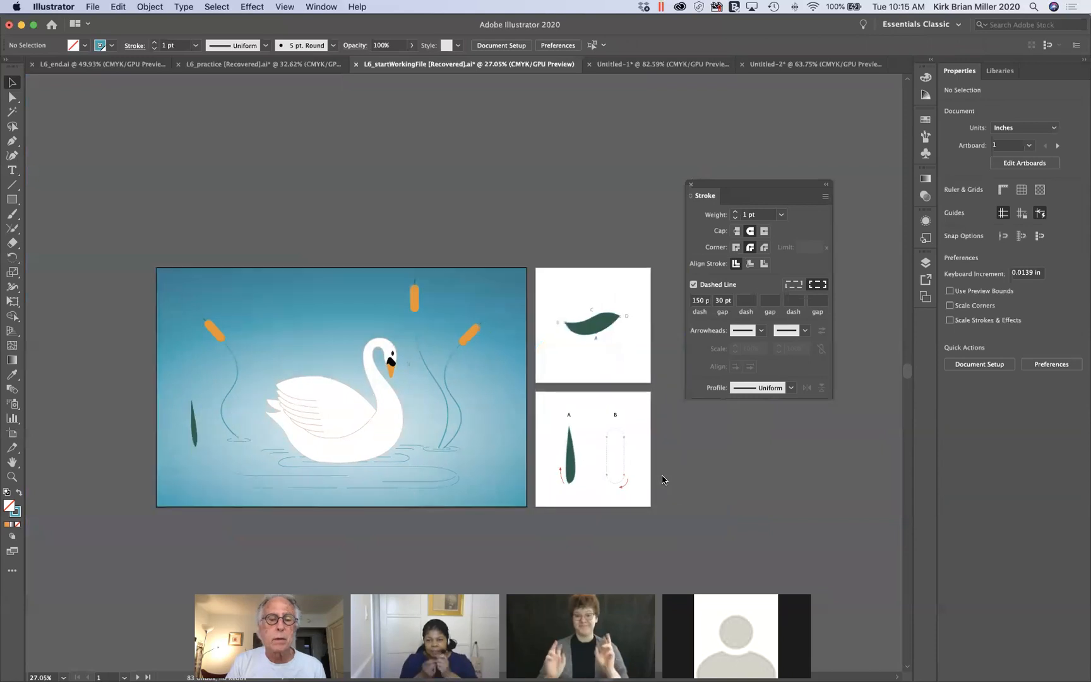
scroll(663, 478, up, 4)
scroll(662, 474, left, 3)
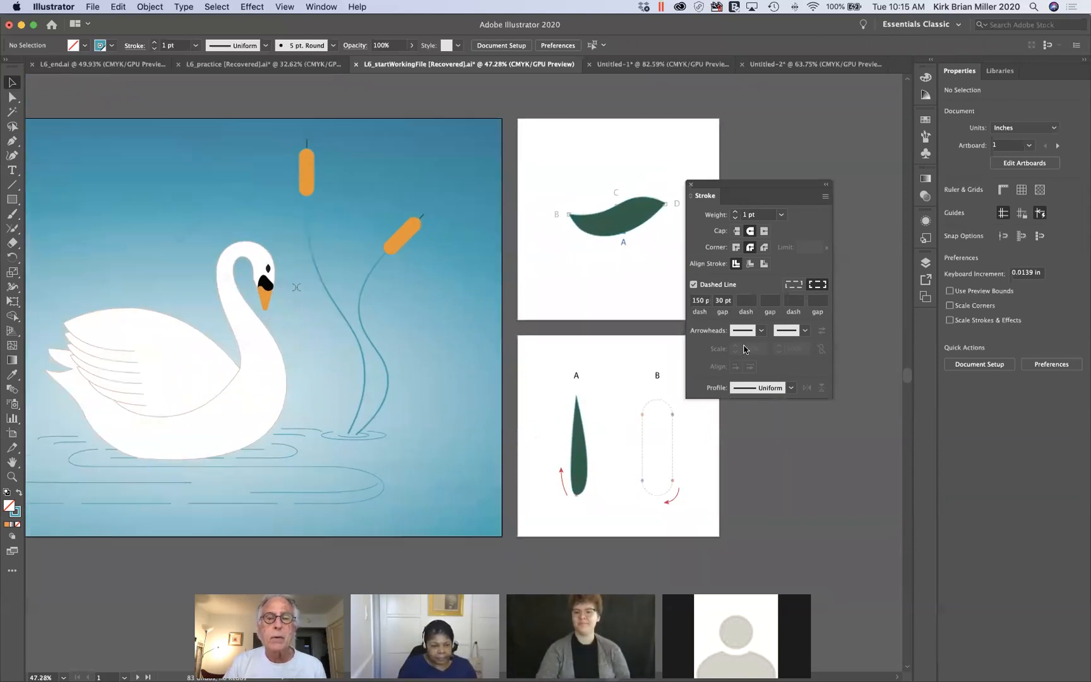
click(612, 226)
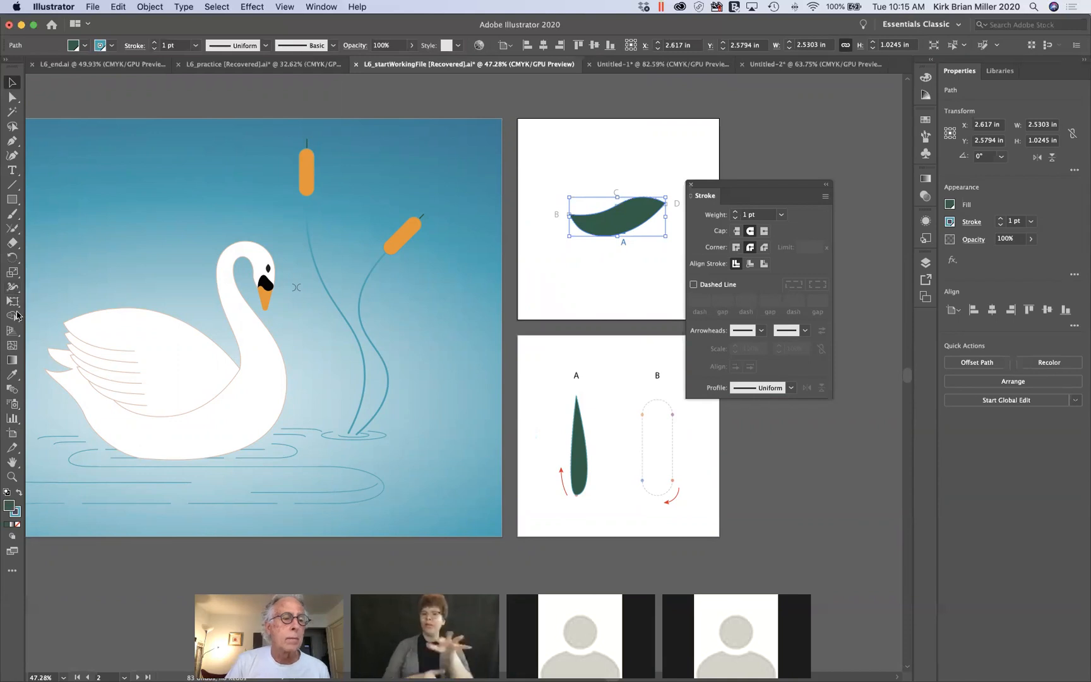
click(13, 258)
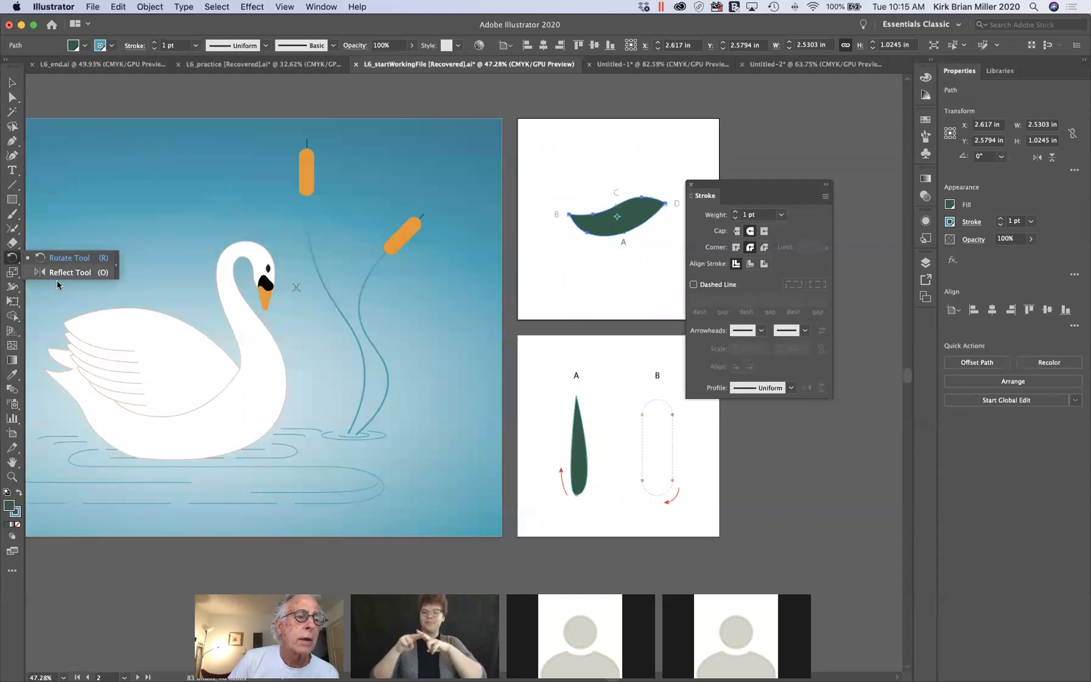
click(58, 272)
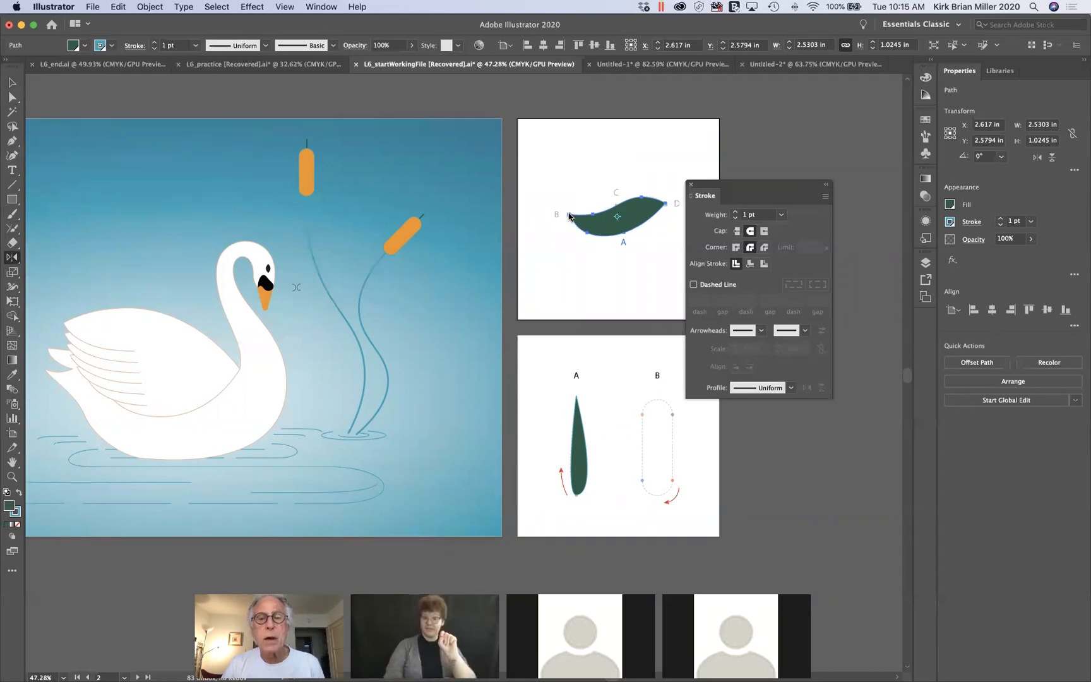
alt+click(568, 214)
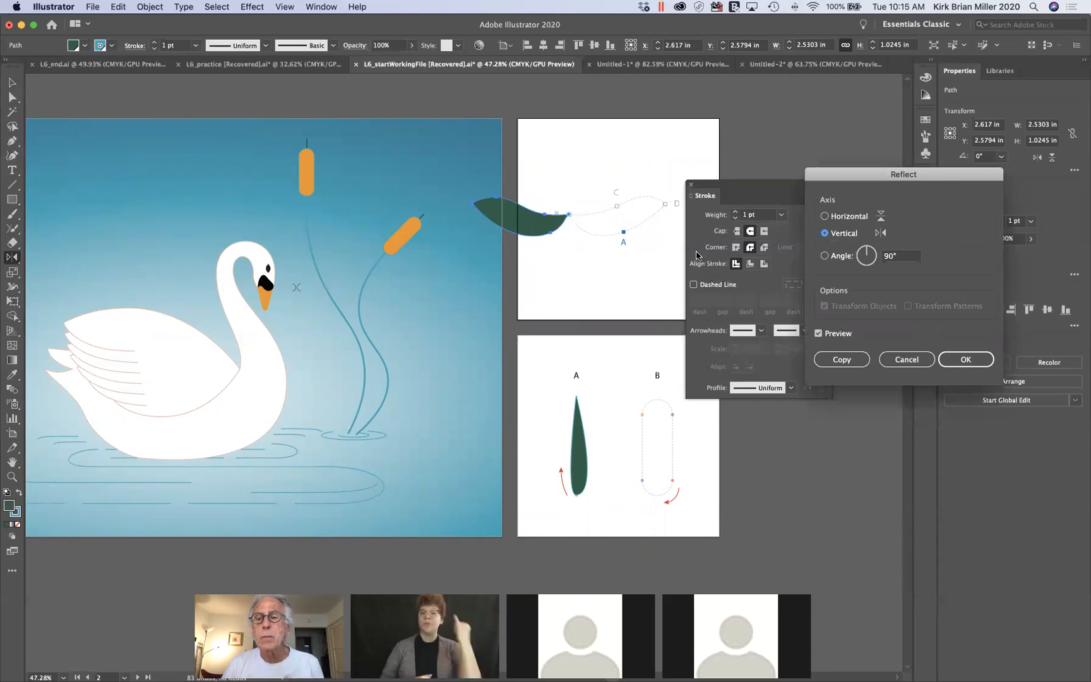
click(825, 216)
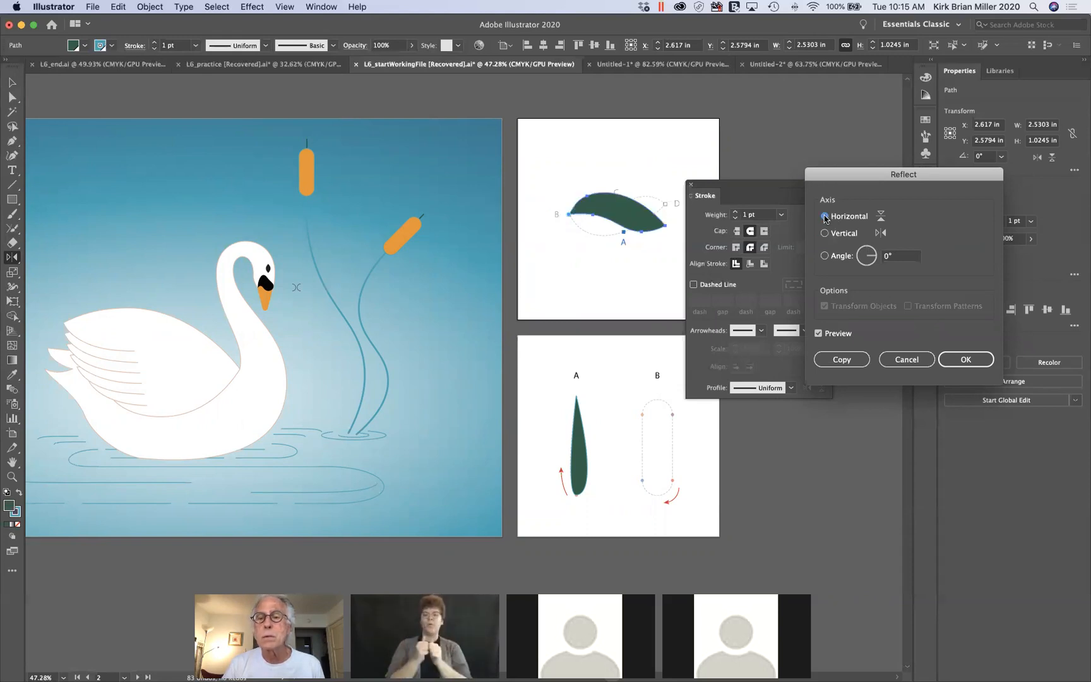
click(825, 233)
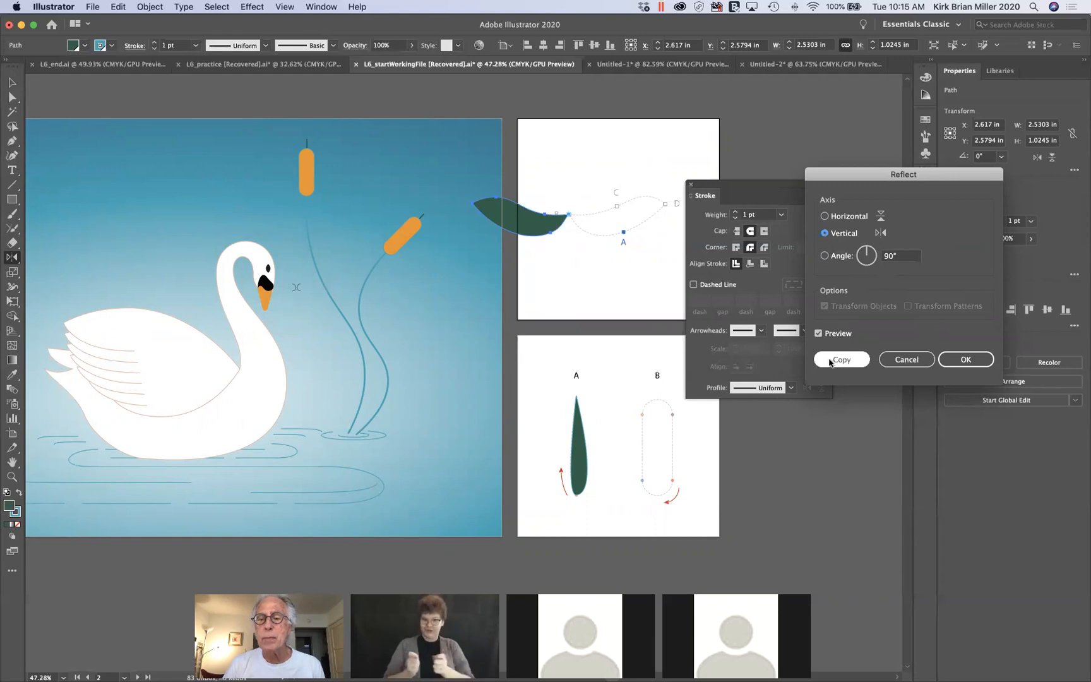
click(836, 360)
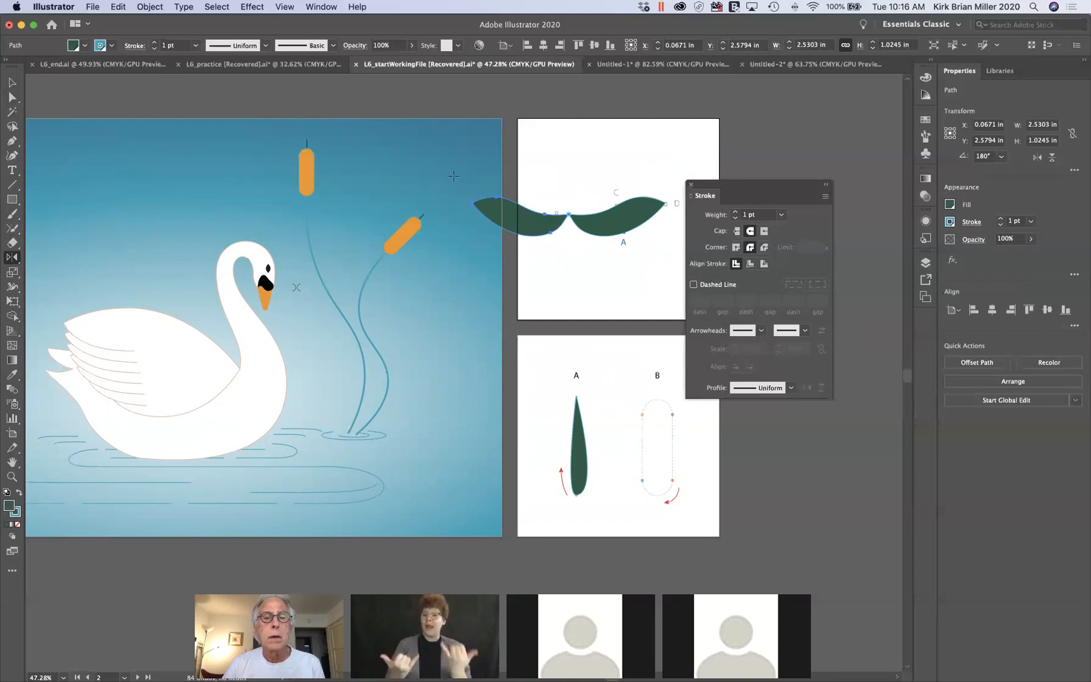
Step: Group the curved leaf with its mirrored copy
drag(659, 187, 604, 182)
key(super+z)
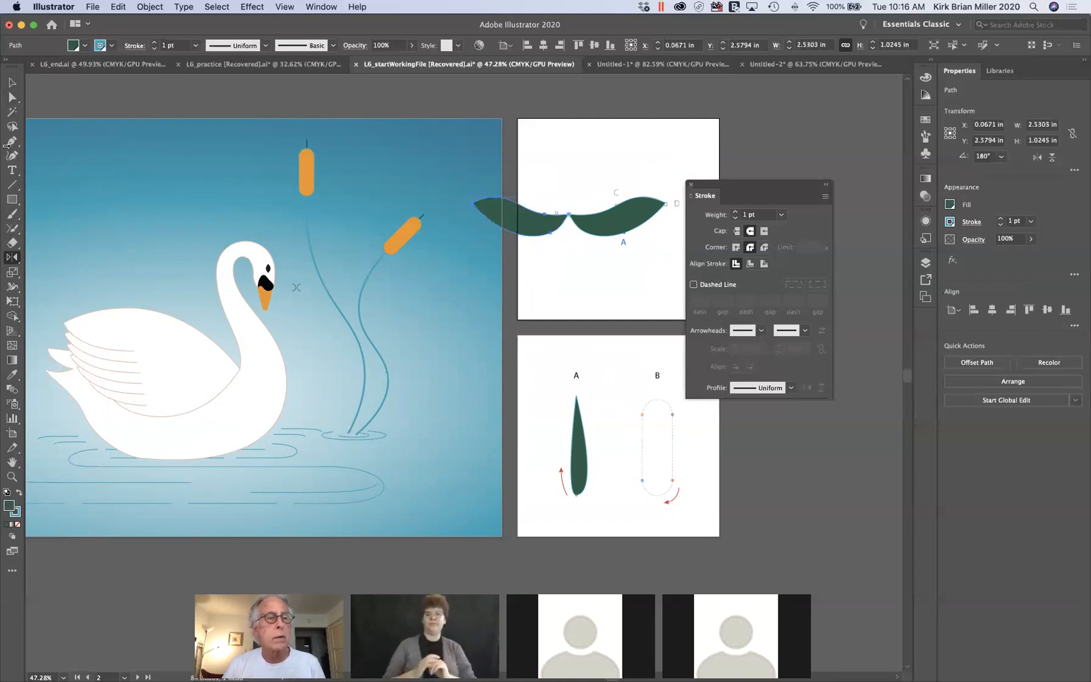
click(12, 82)
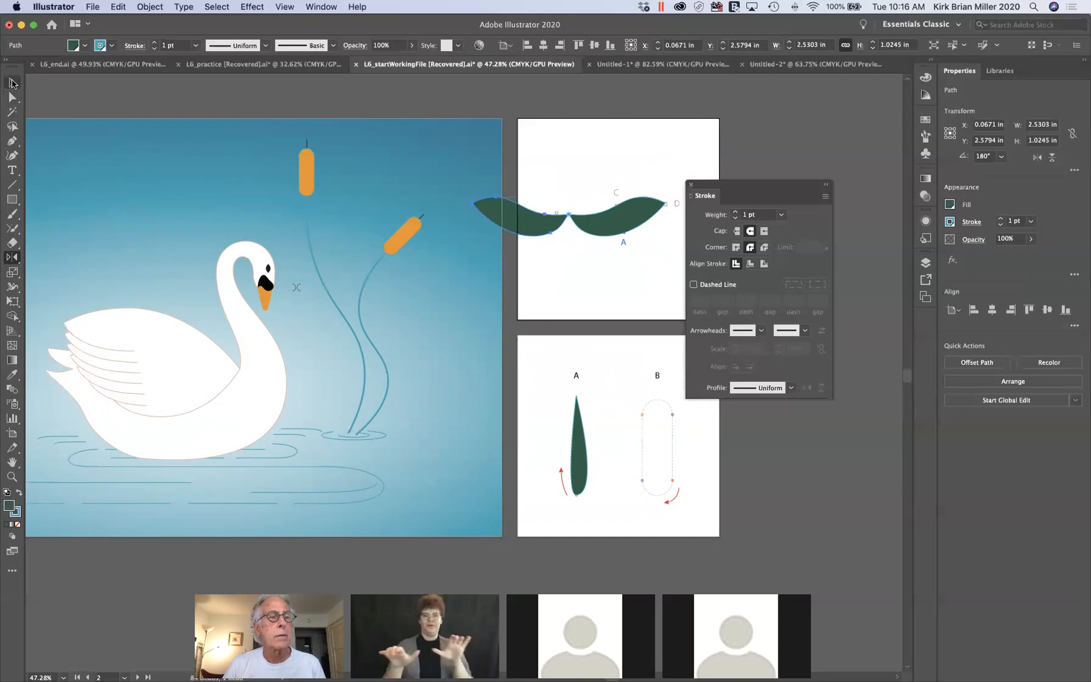
click(641, 161)
drag(650, 180, 544, 244)
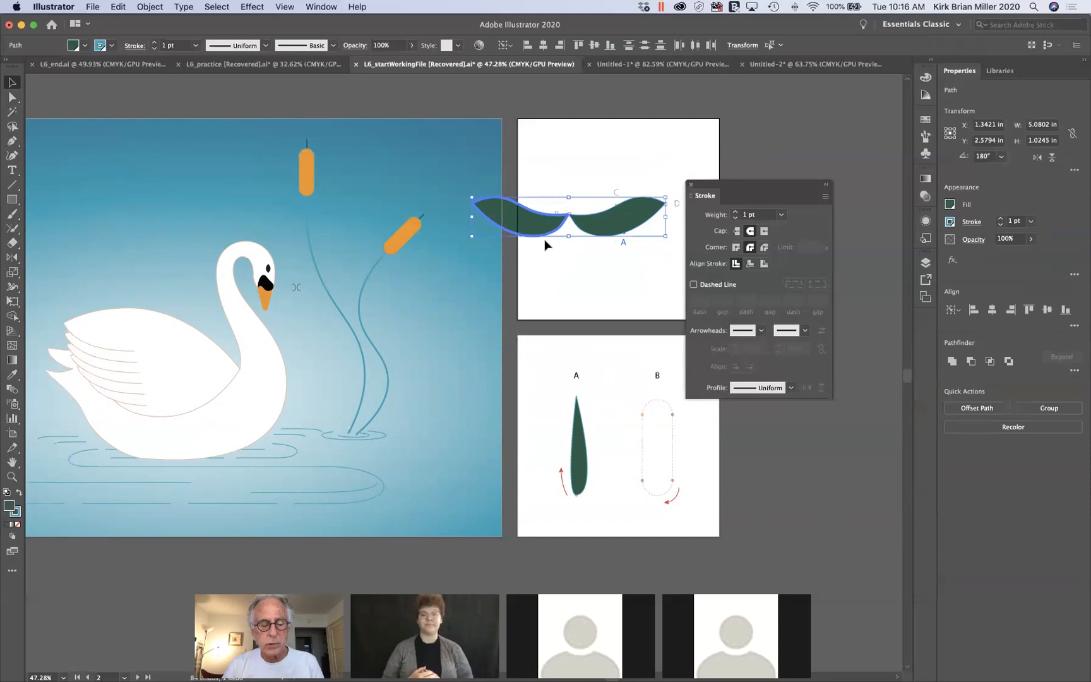
key(a)
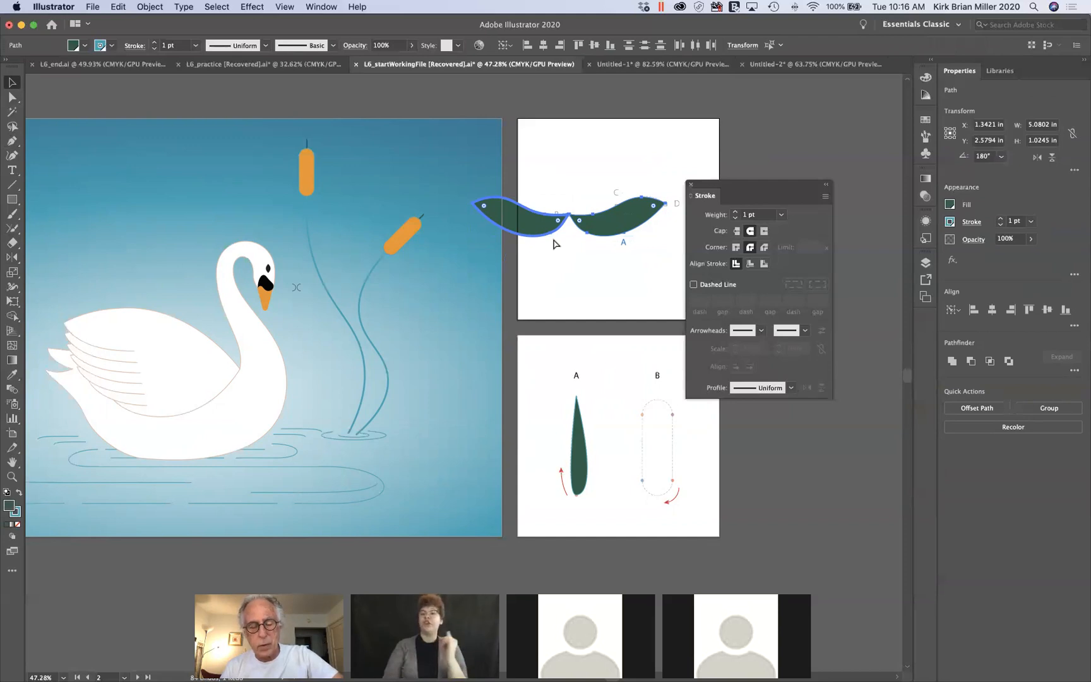
key(super+g)
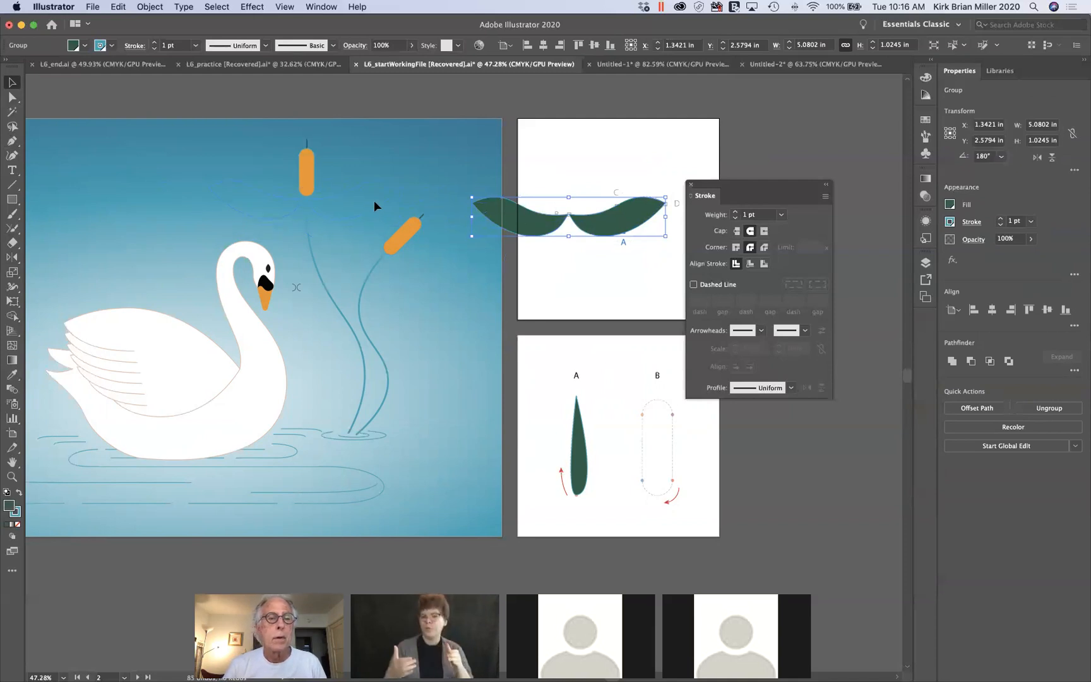
Step: Move the grouped leaf pair to the base of the upright cattail head and scale it proportionally to about 2.88 in wide
drag(376, 207, 377, 207)
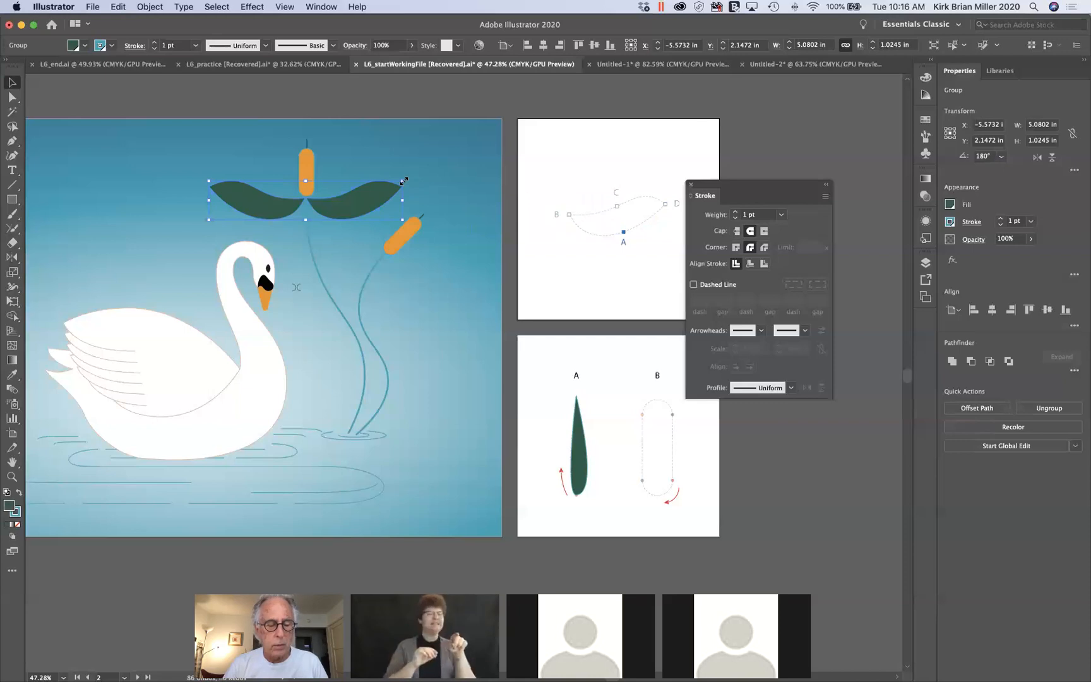
drag(402, 181, 345, 200)
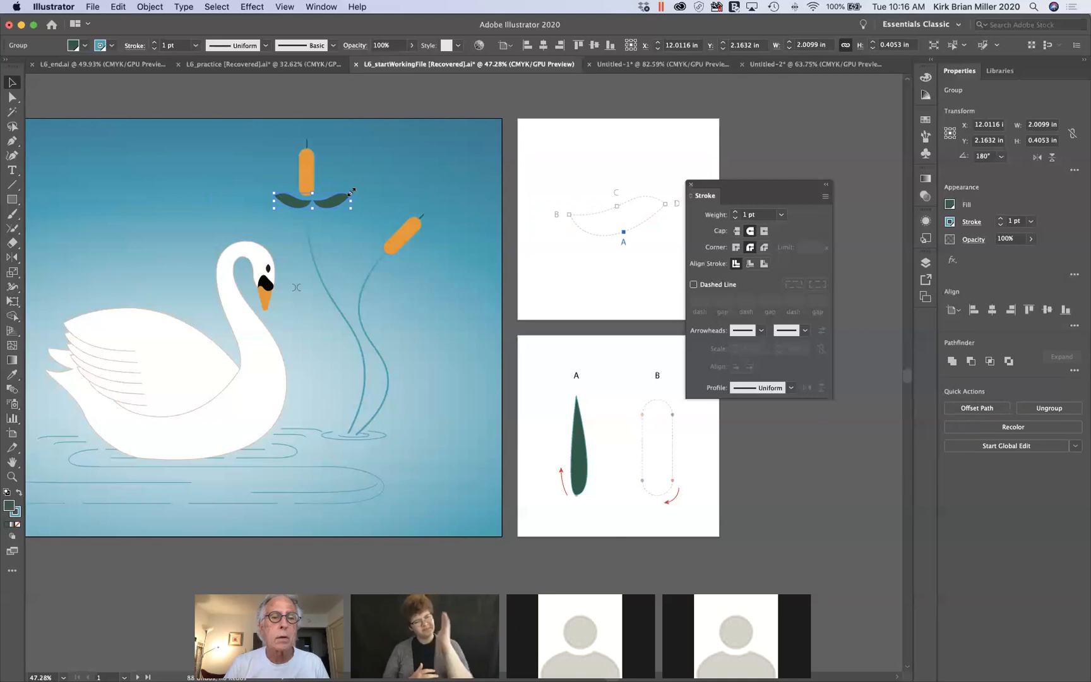
drag(369, 183, 338, 193)
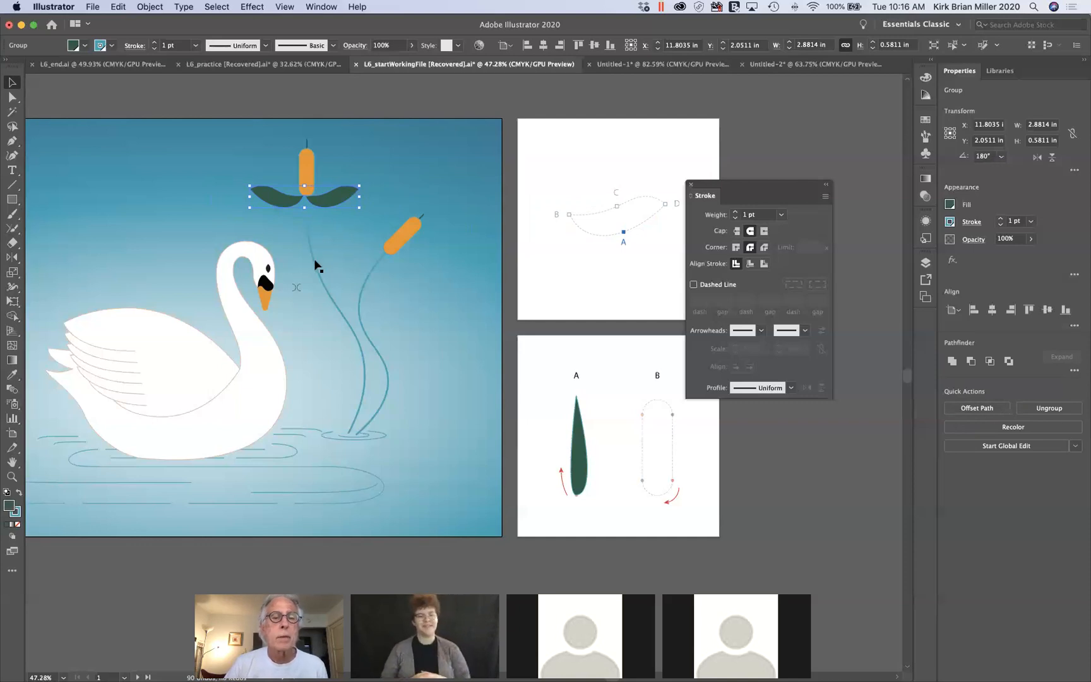
Step: Add the Arrow 13 arrowhead to the end of the upright cattail's stem and set the end arrowhead's scale to 120%
click(315, 264)
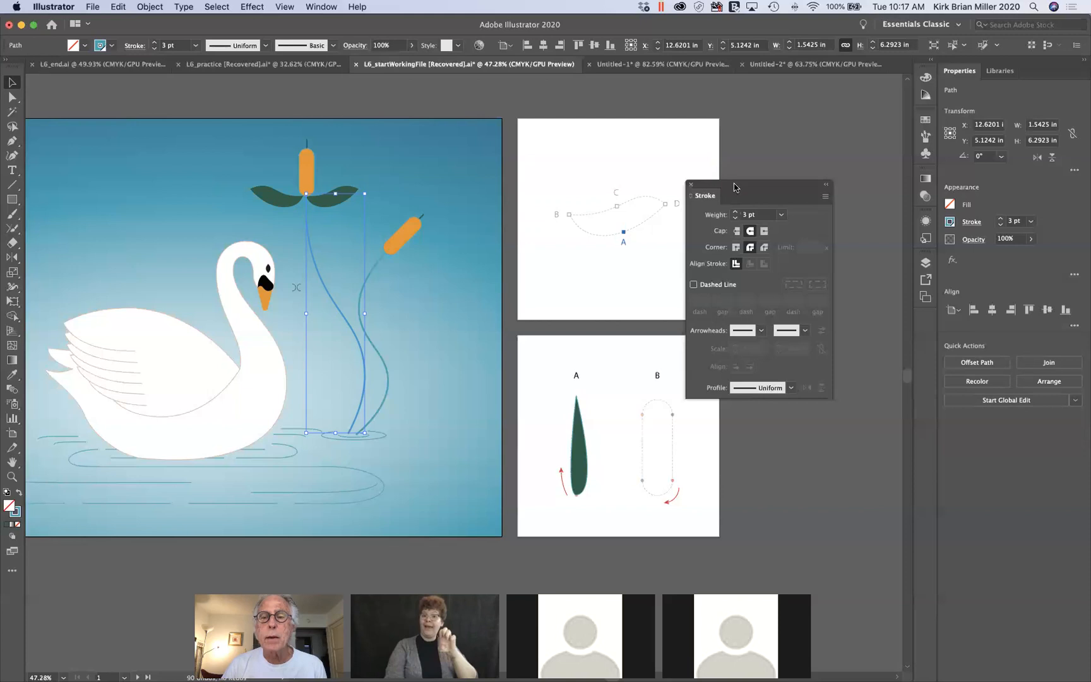
drag(739, 183, 793, 147)
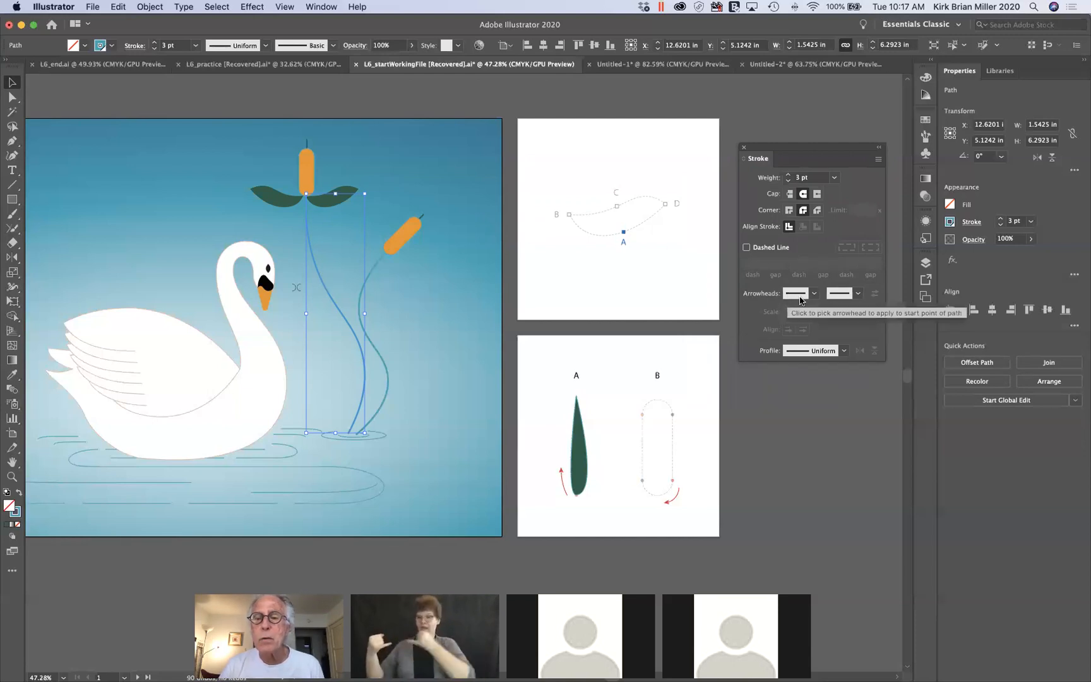
click(858, 294)
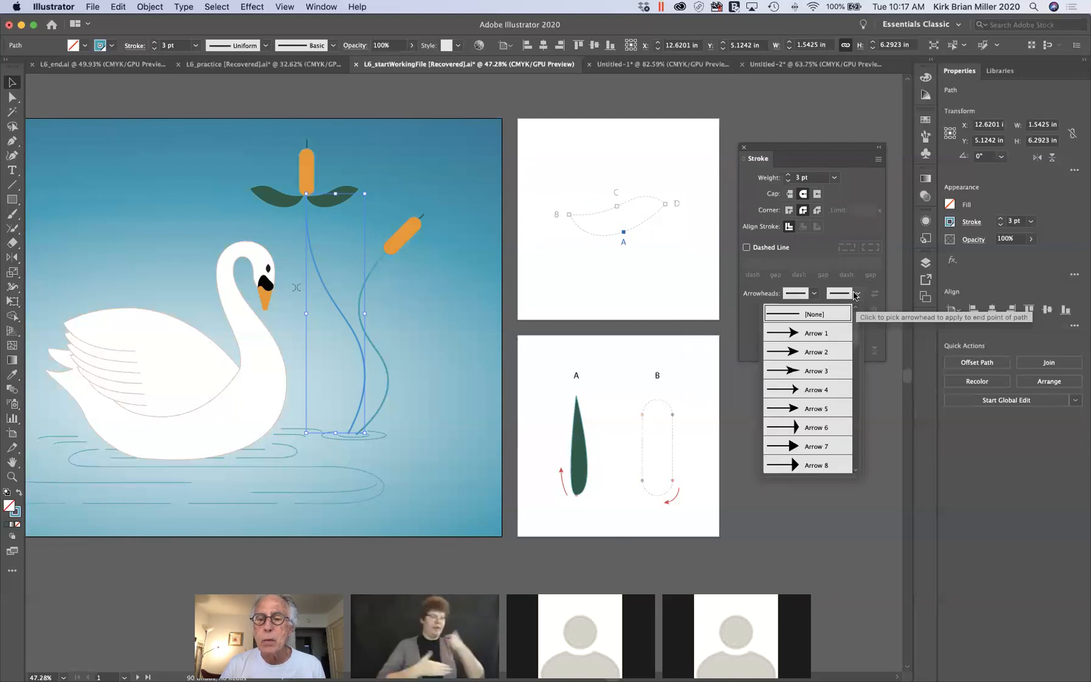
scroll(834, 388, down, 3)
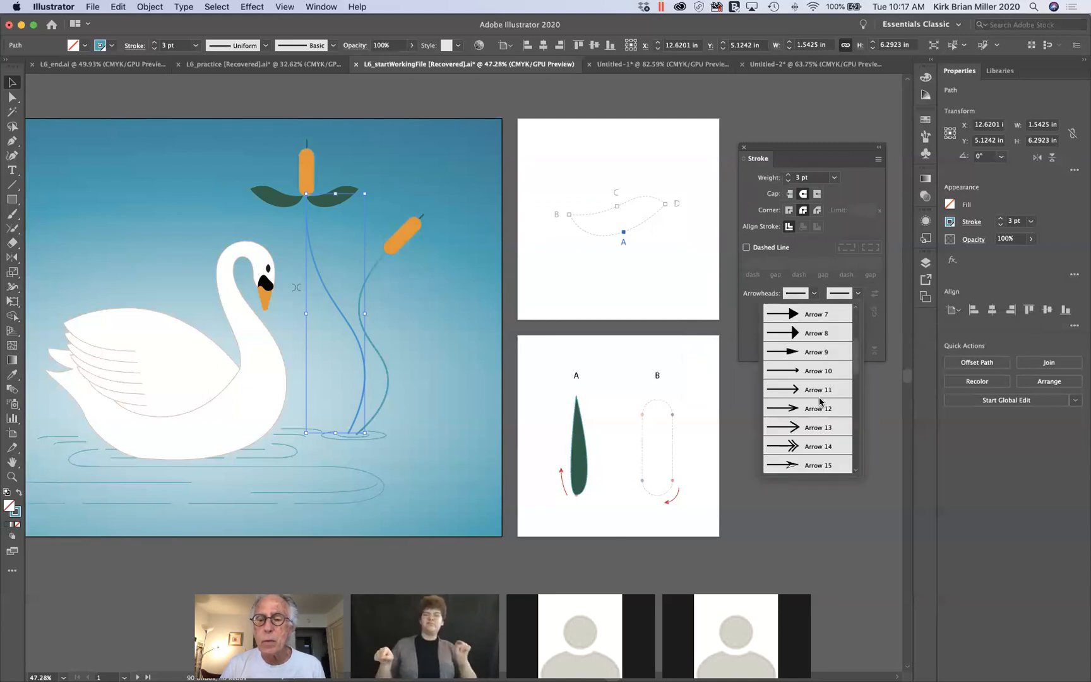
click(798, 427)
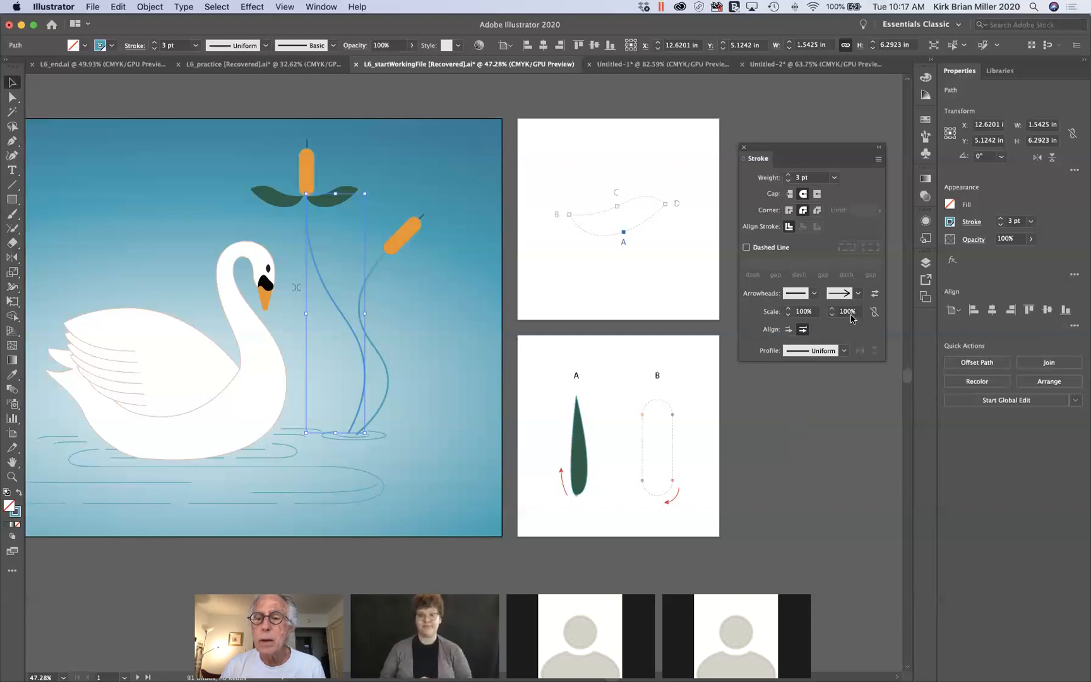
click(855, 312)
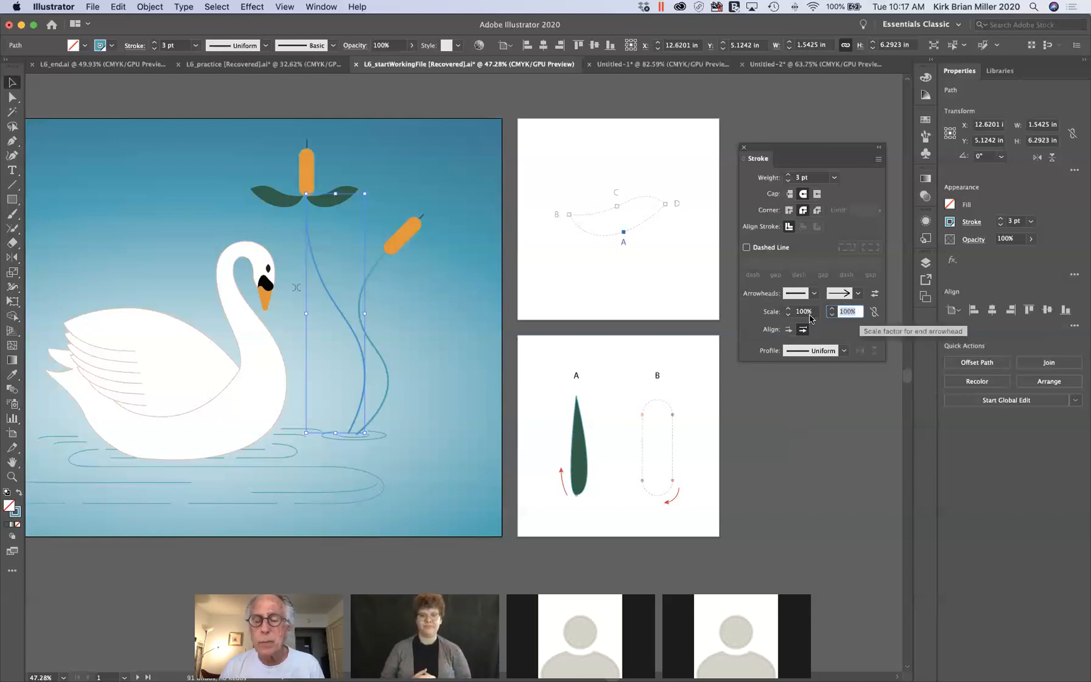
text(12)
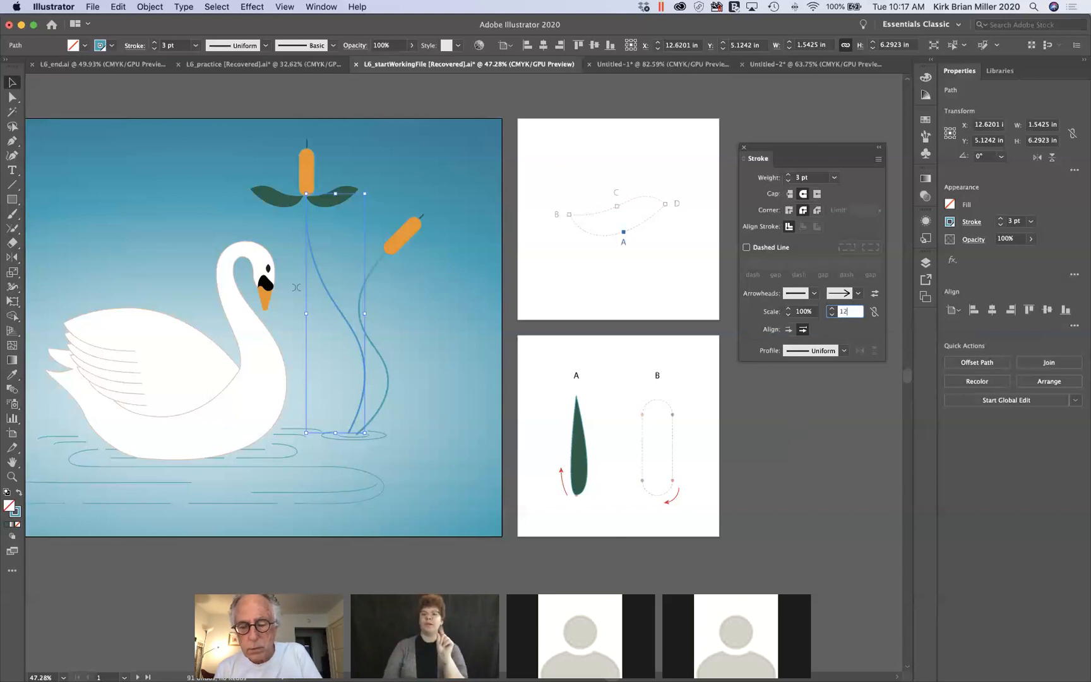
key(Tab)
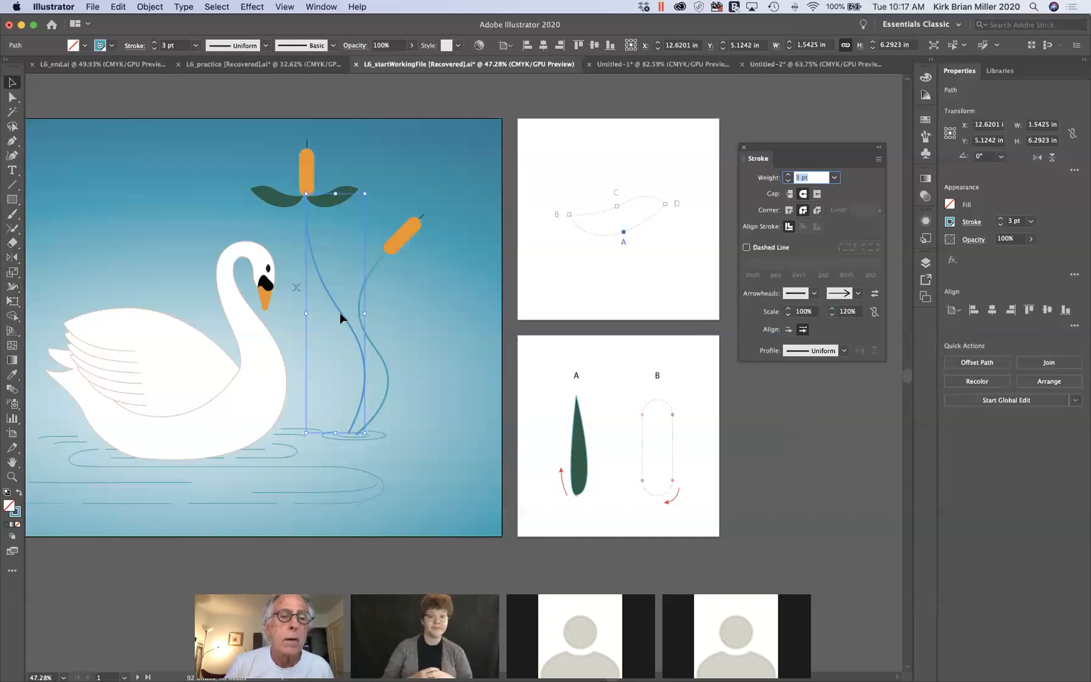
Step: Move the upright cattail's stem slightly down, clear of the grouped leaf pair
click(345, 276)
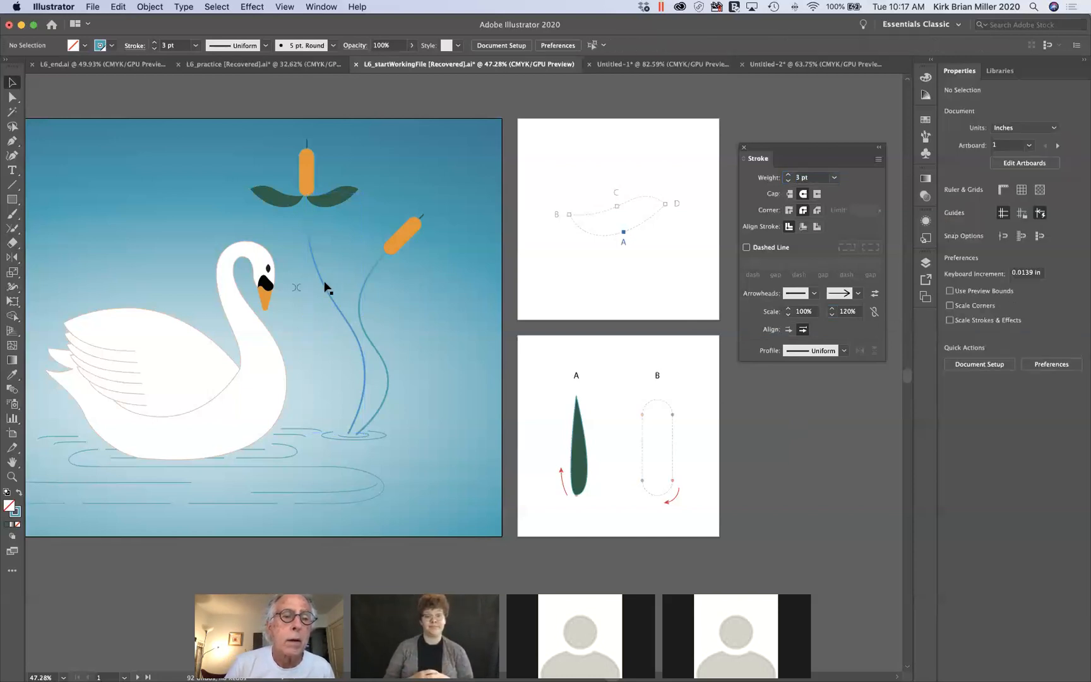
click(324, 288)
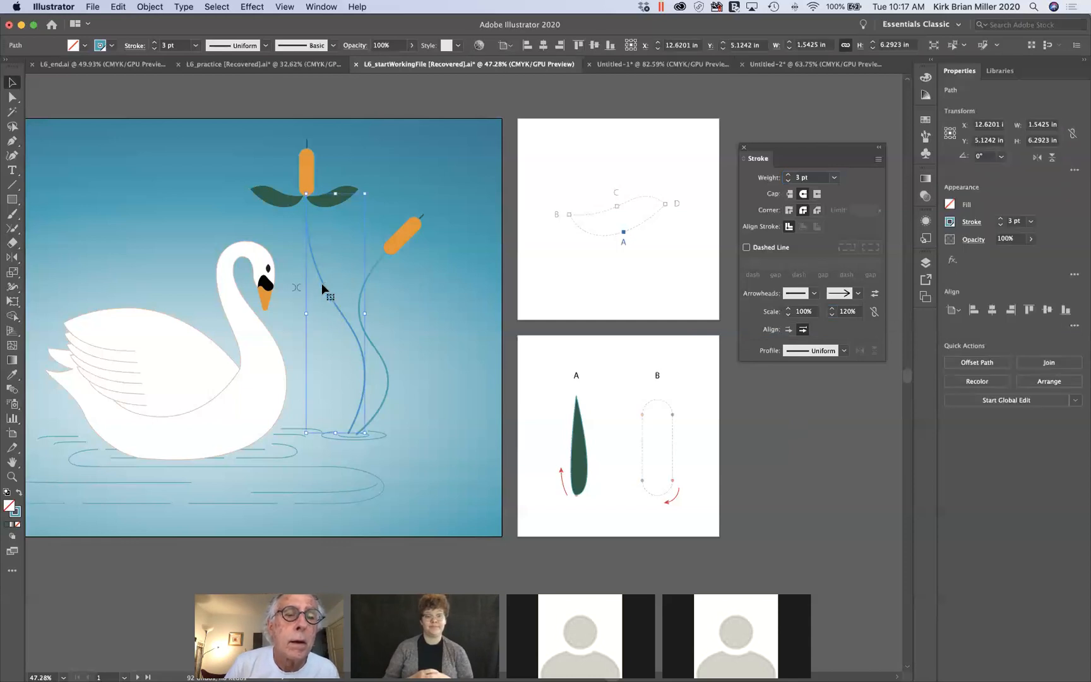
drag(323, 288, 330, 310)
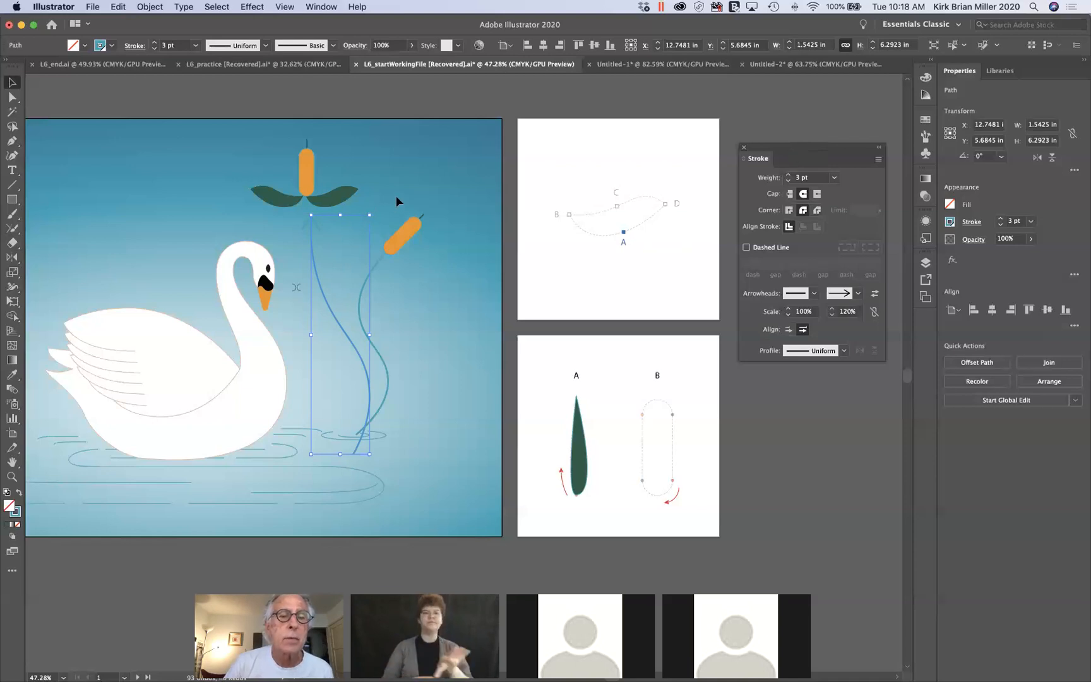
Step: Recolor the upright cattail stem's stroke with the medium blue swatch, keeping its fill set to none
click(925, 119)
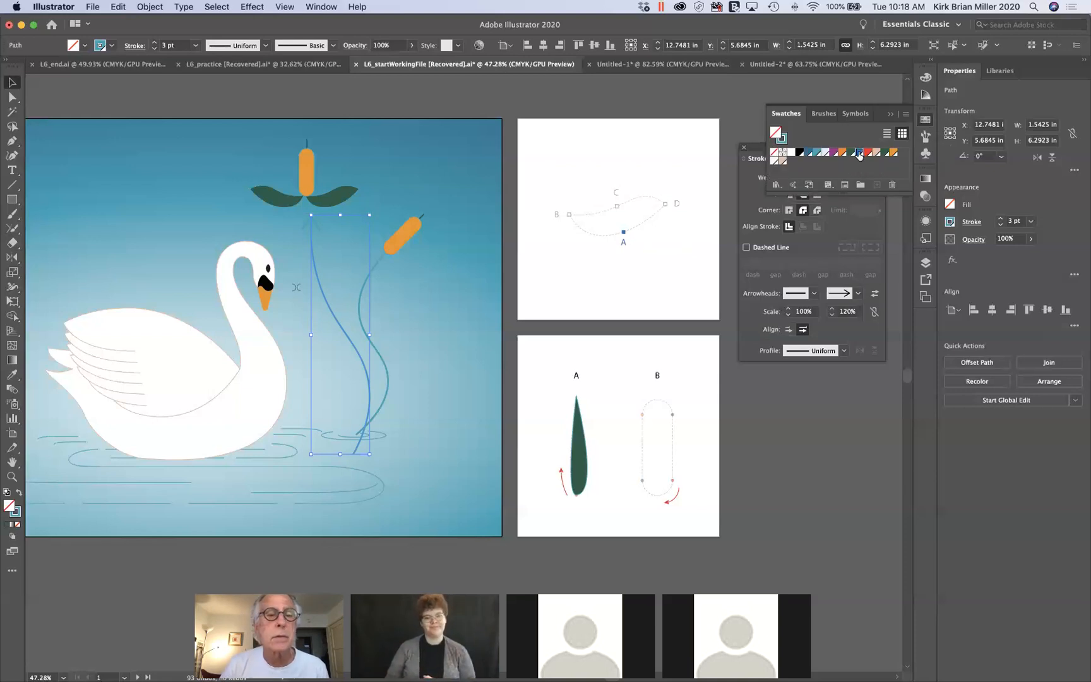
click(858, 153)
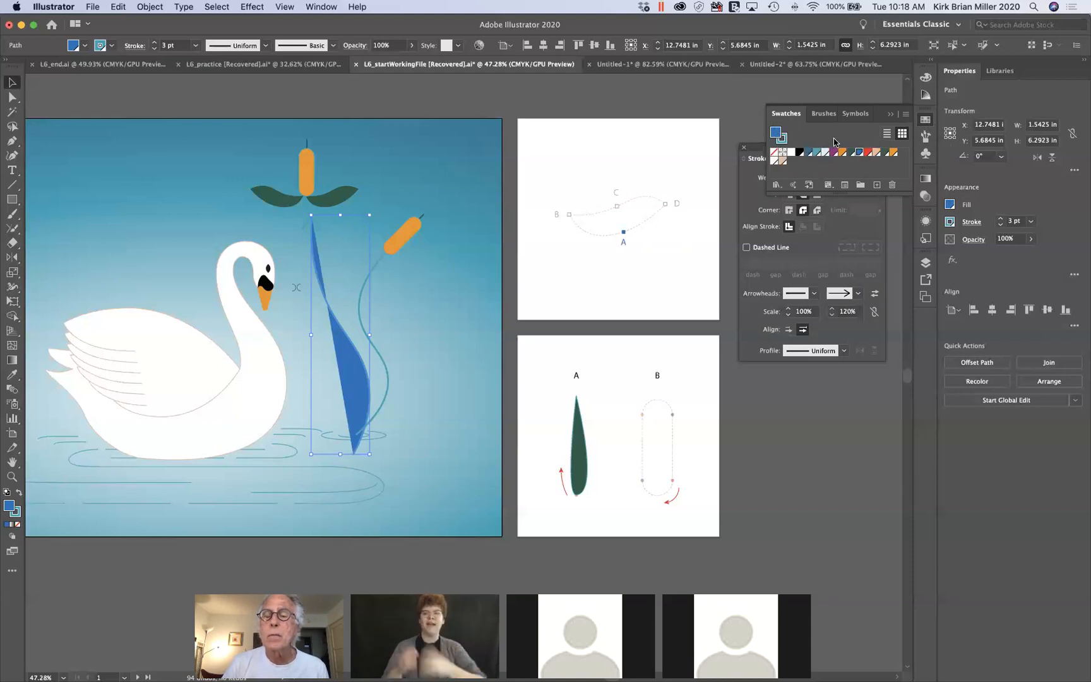
key(slash)
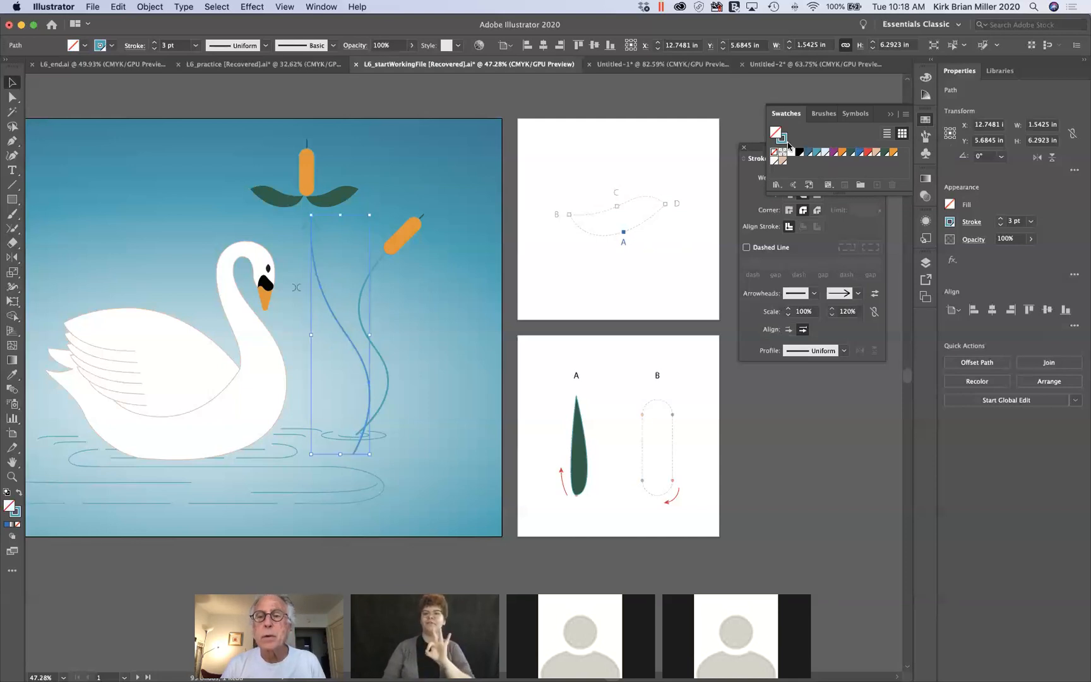
click(783, 138)
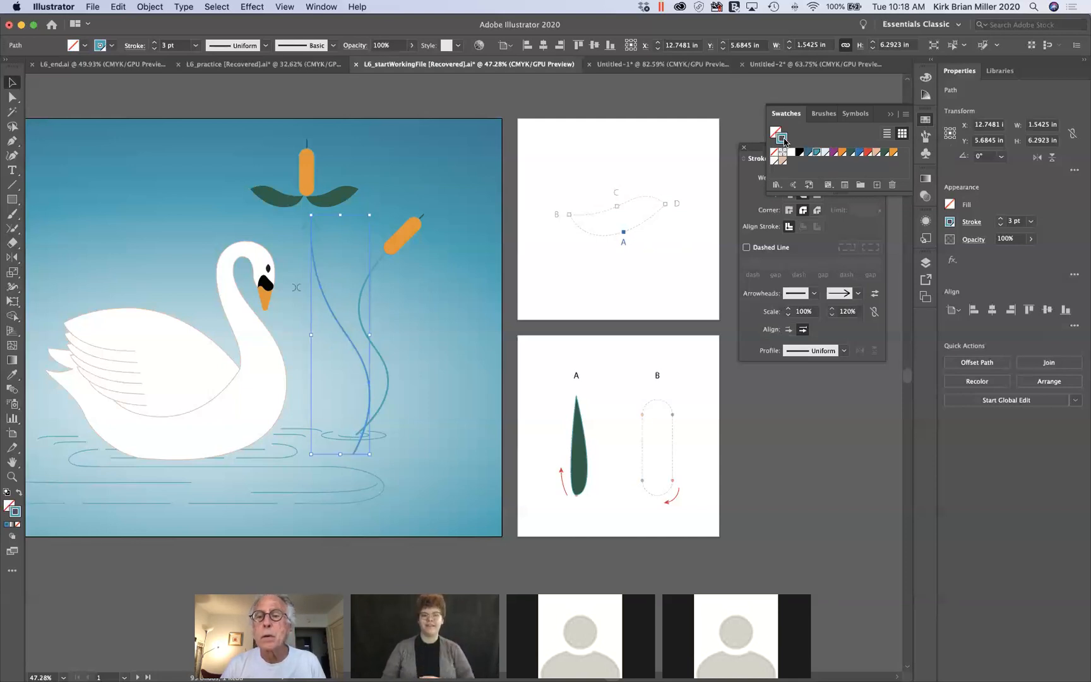
click(858, 153)
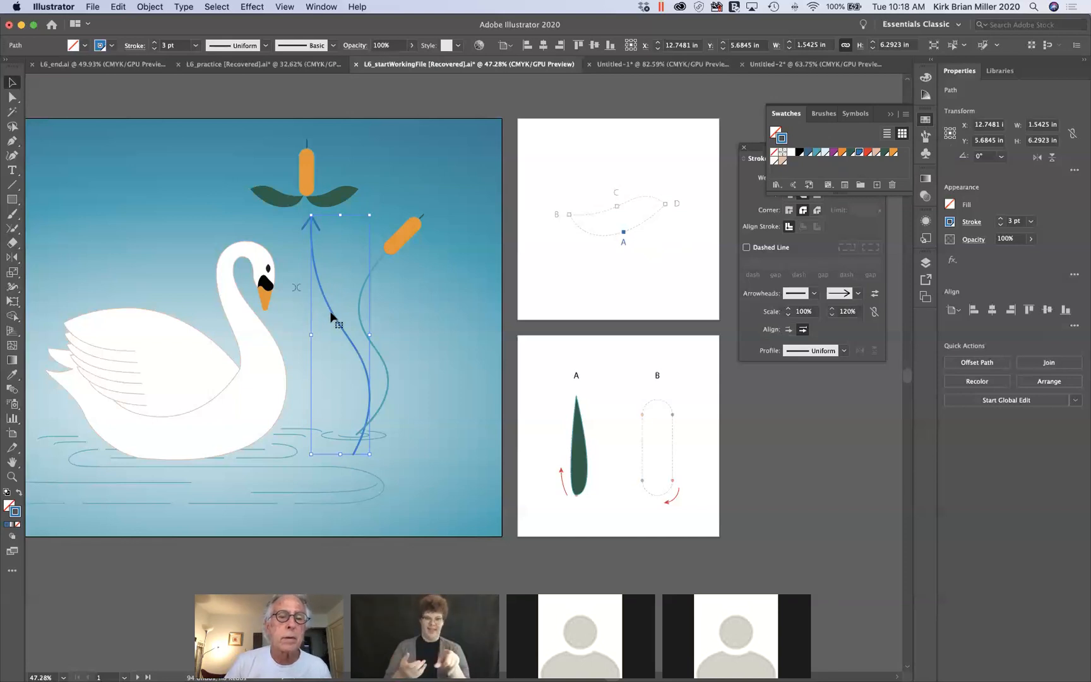
Step: Move the blue stem back up and nudge it into line beneath the upright cattail head and its leaf pair
mouse_move(331, 315)
mouse_down()
mouse_move(322, 290)
mouse_move(324, 301)
mouse_up()
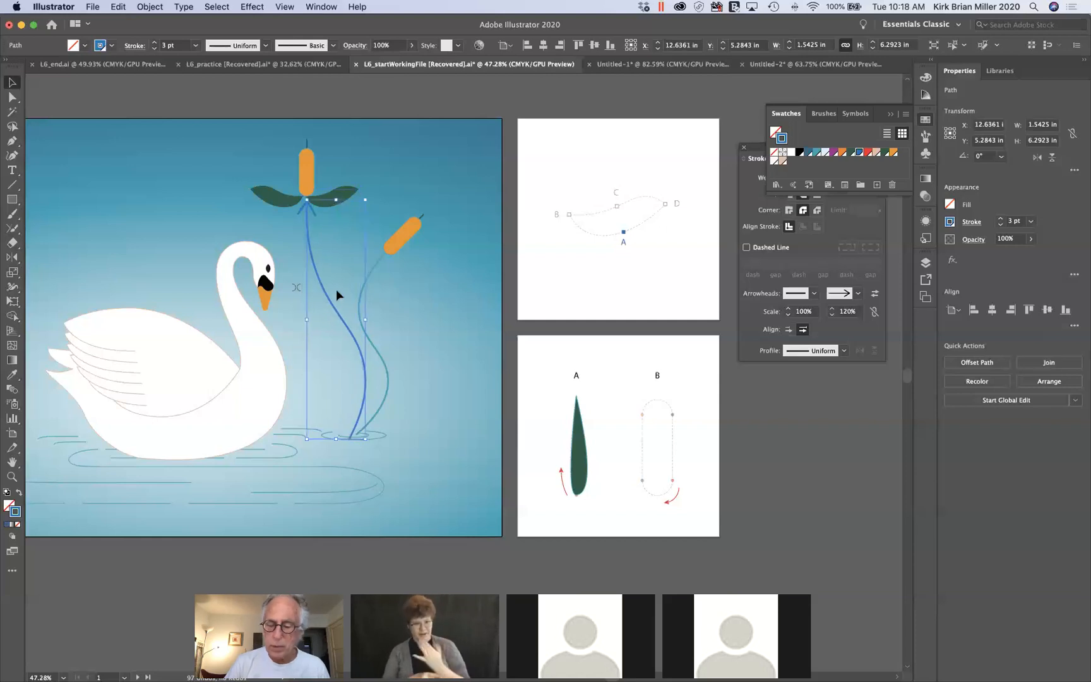
key(Left)
key(Left)
key(Left)
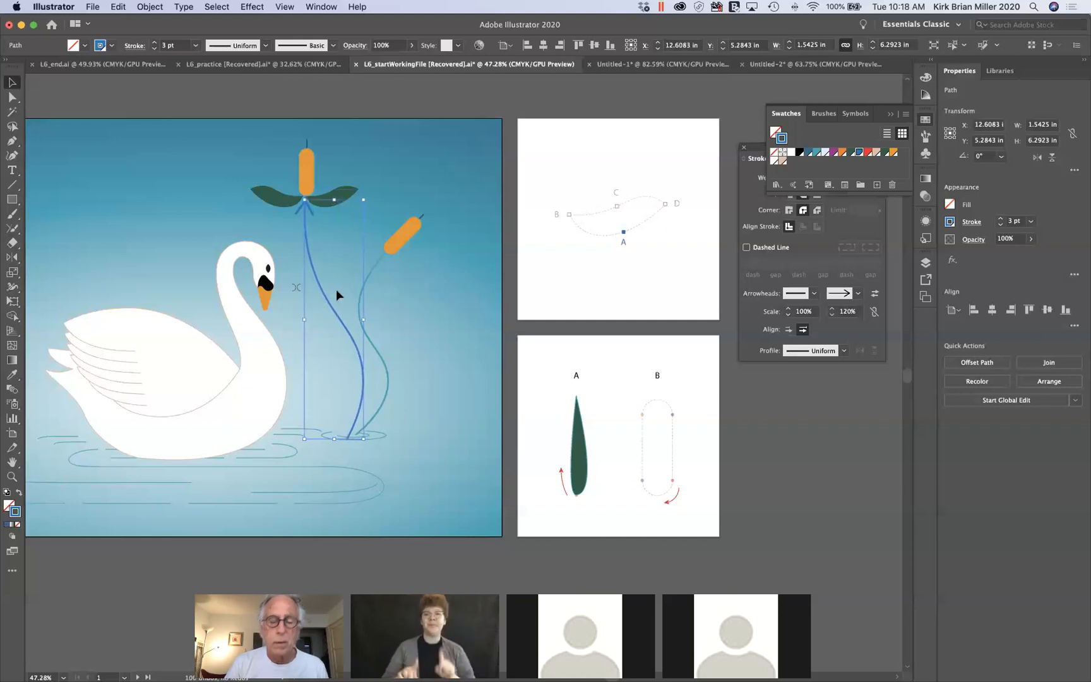
key(Up)
key(Up)
key(Up)
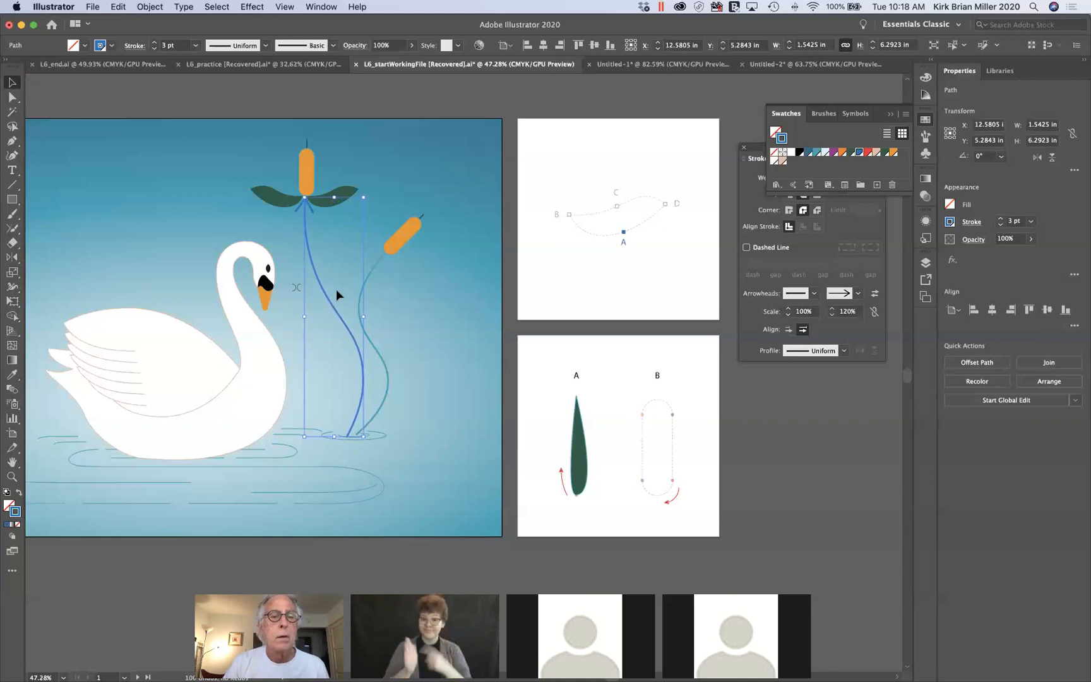
key(Up)
key(Up)
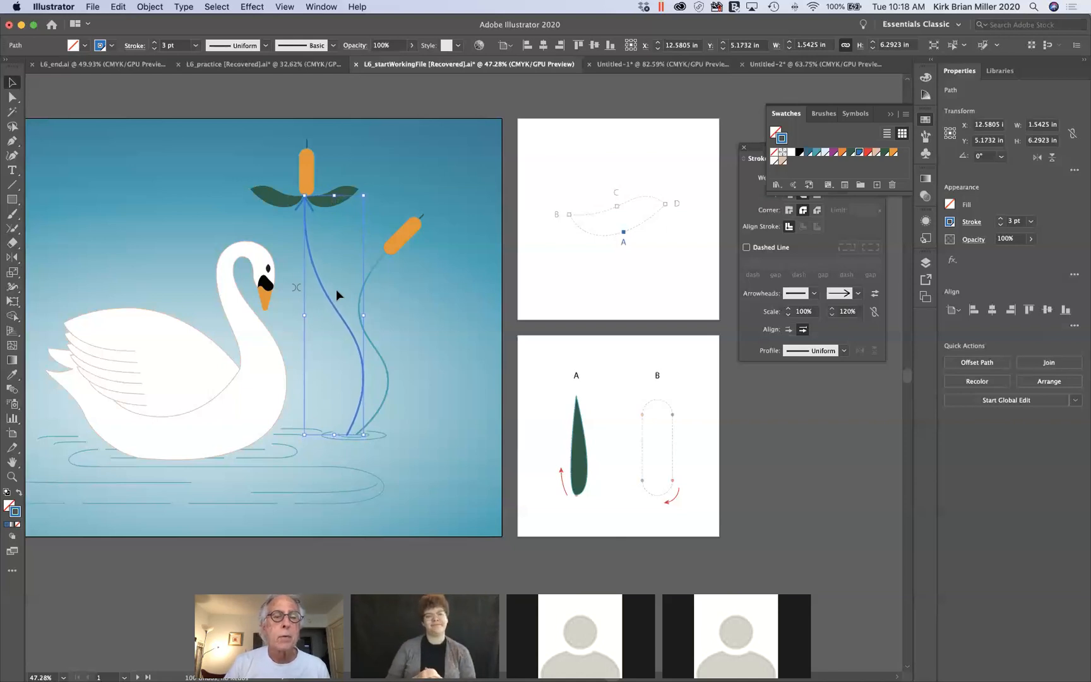
click(436, 306)
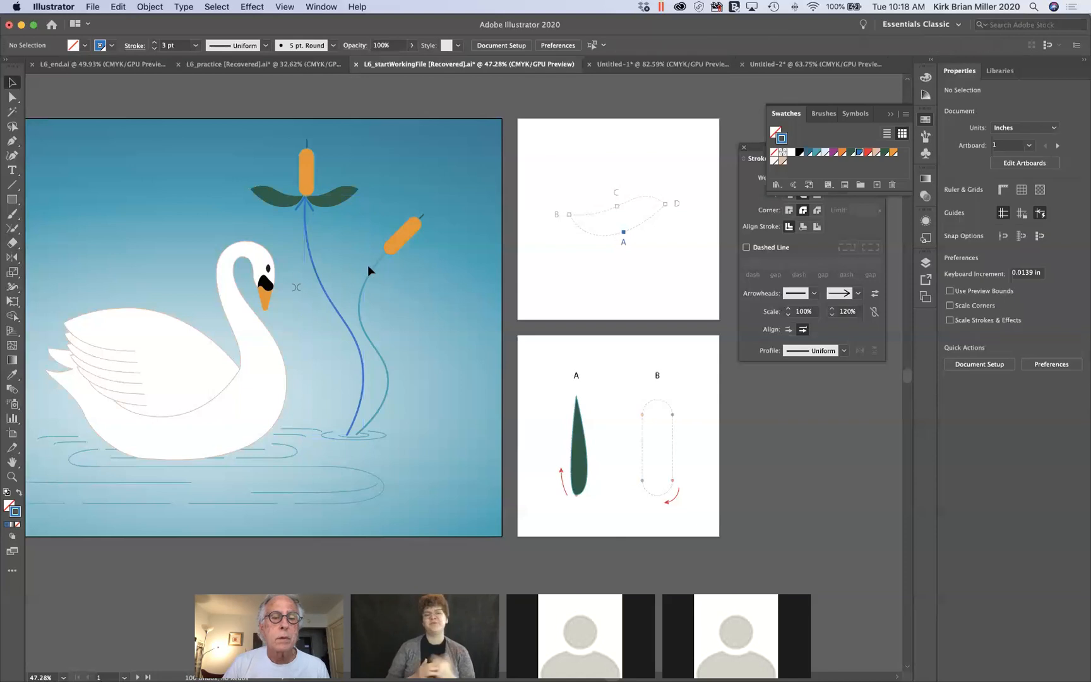
Step: Sample the blue stem's stroke with the Eyedropper tool and apply it to the stems of the two tilted cattails
click(372, 273)
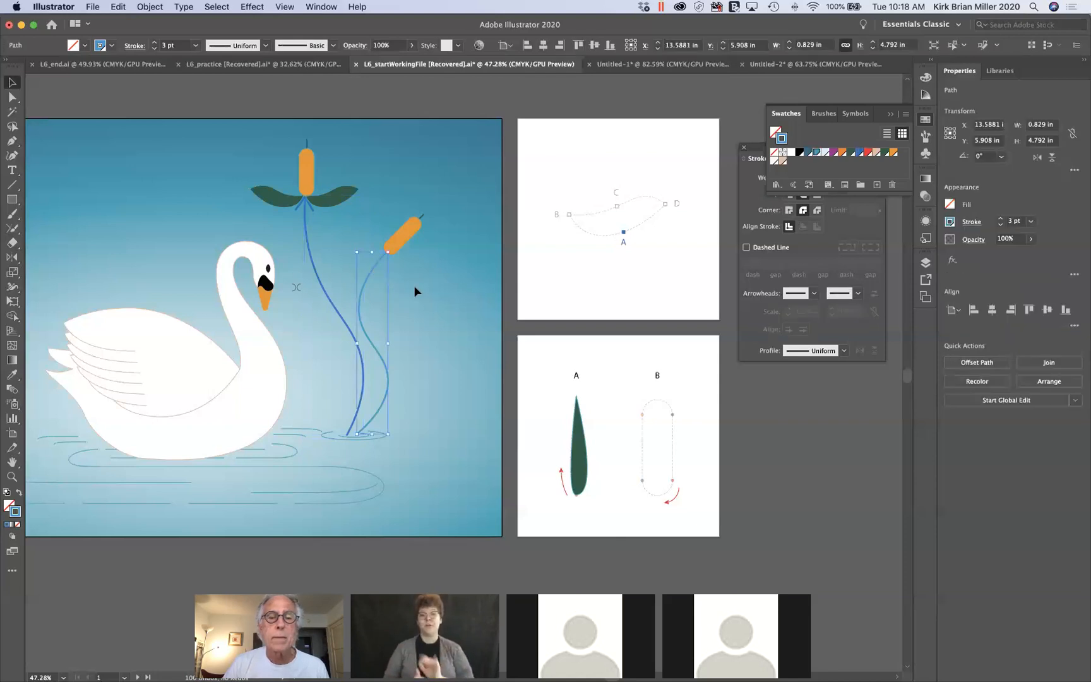
click(415, 292)
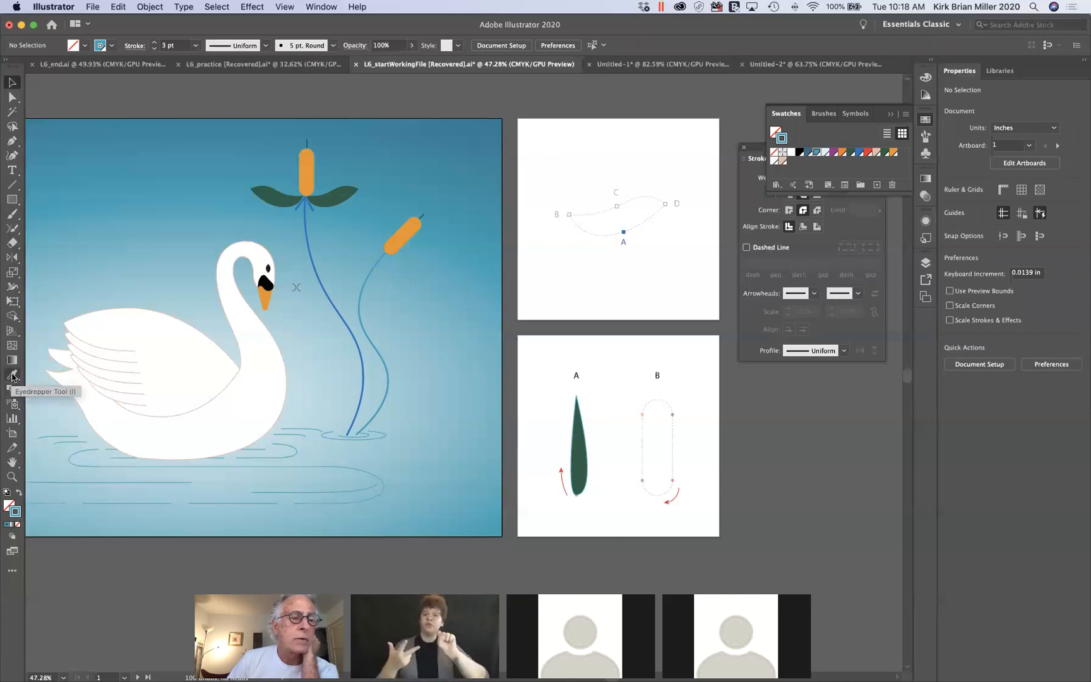
click(12, 375)
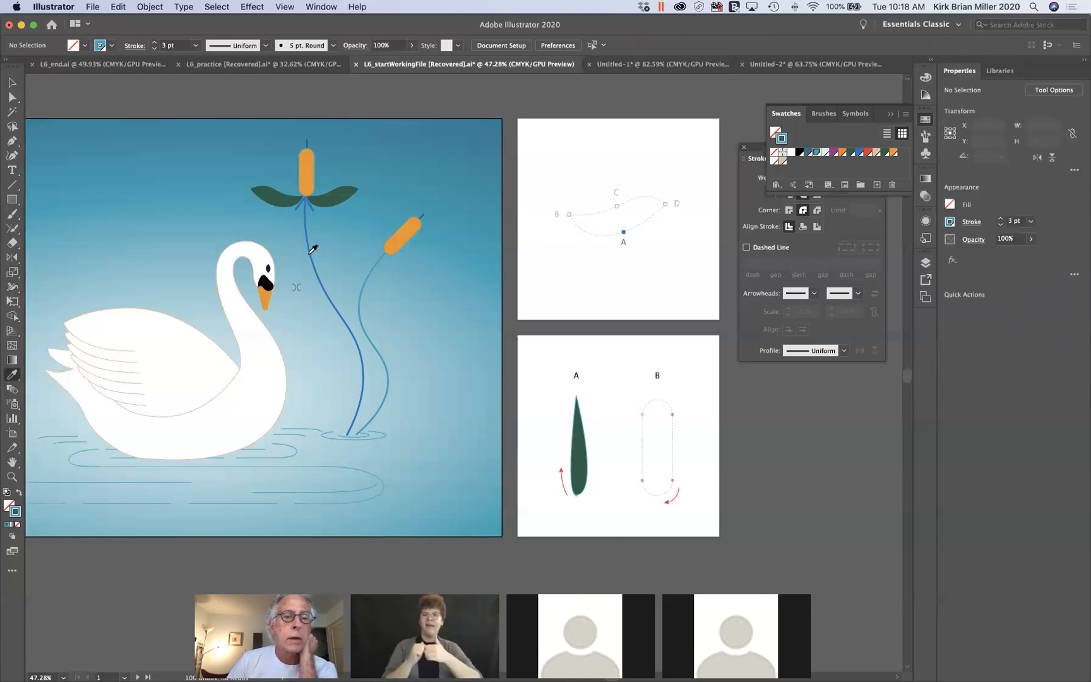
click(311, 250)
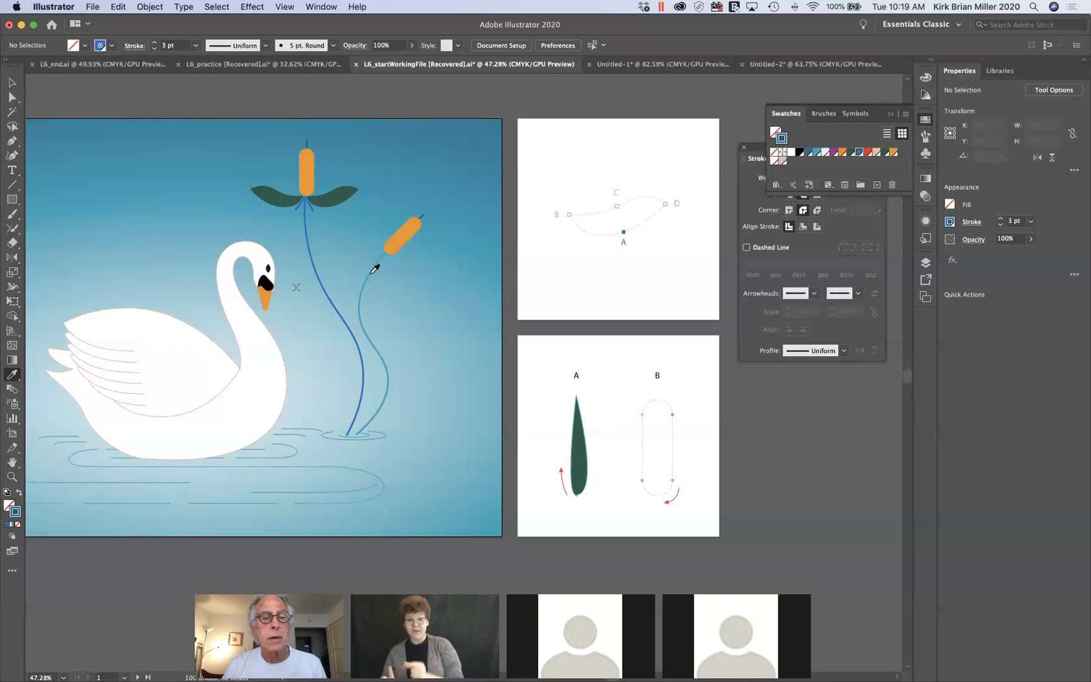
alt+click(365, 269)
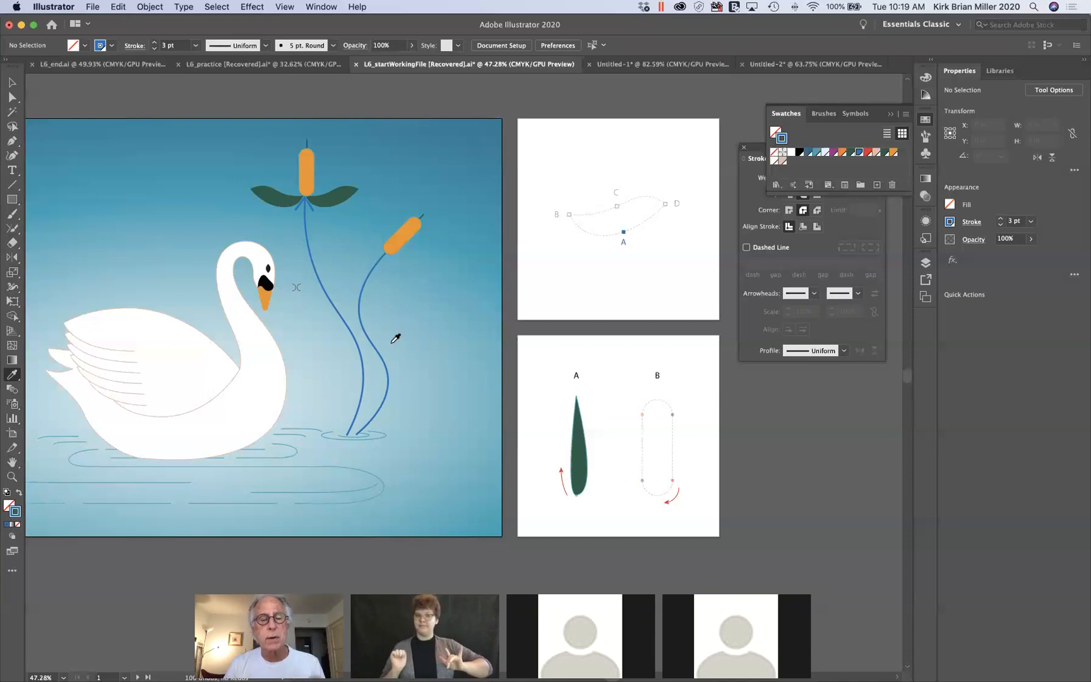
scroll(396, 338, left, 10)
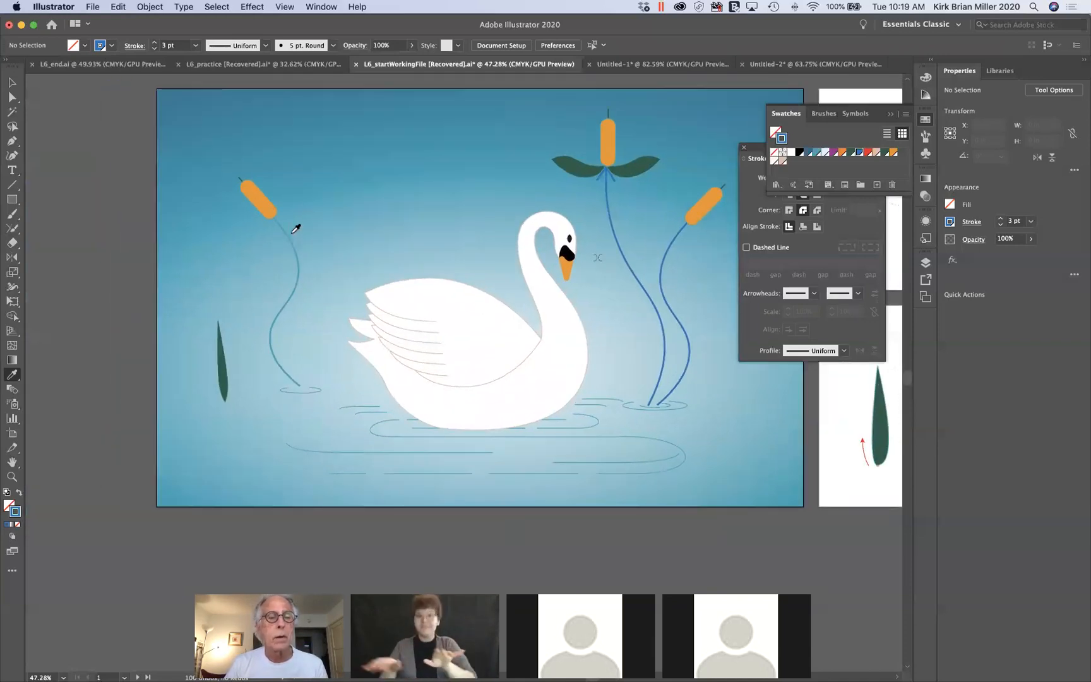
alt+click(282, 233)
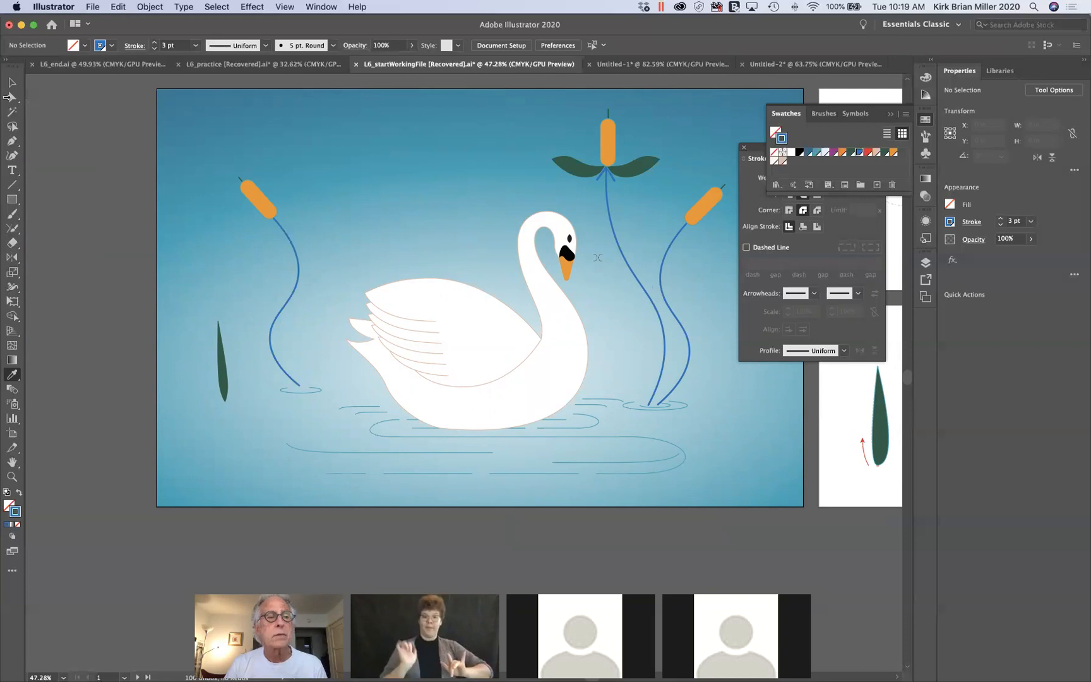
Step: Add the Arrow 13 arrowhead to the upper end of the right tilted cattail's stem and scale it to 120%
click(12, 83)
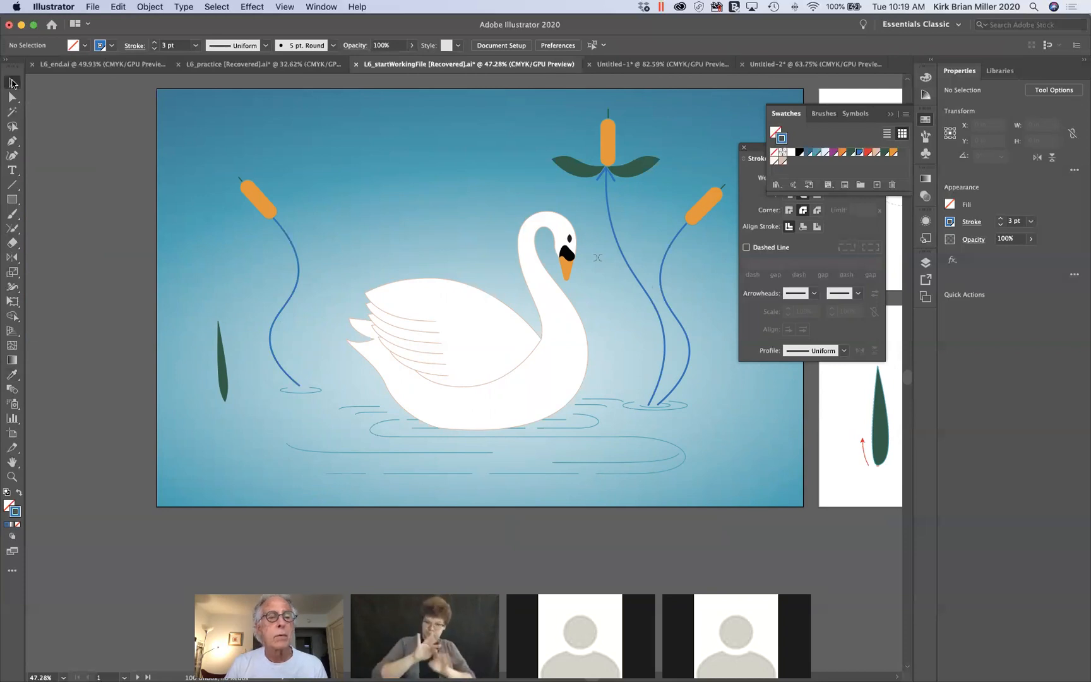
click(660, 292)
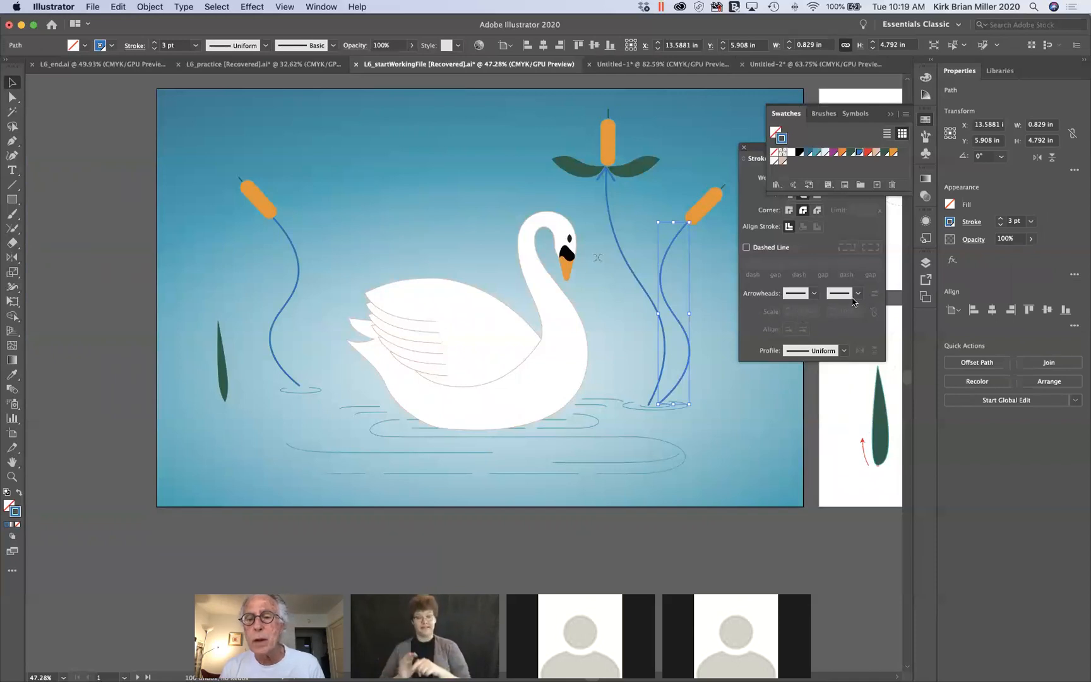
click(857, 294)
scroll(820, 429, down, 5)
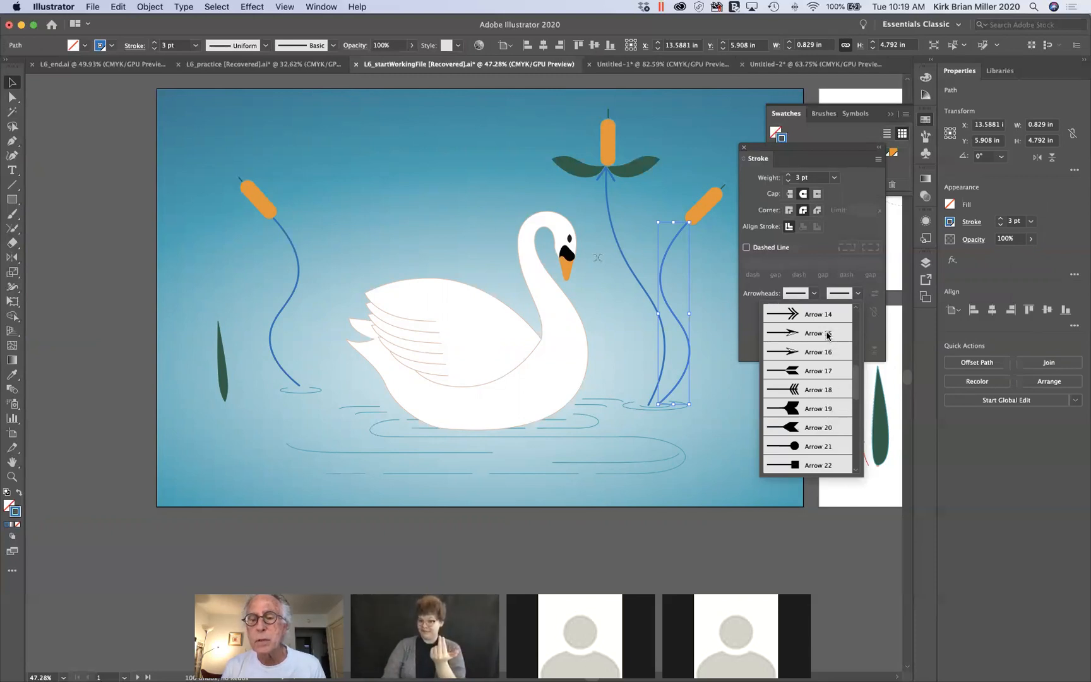
scroll(827, 335, up, 2)
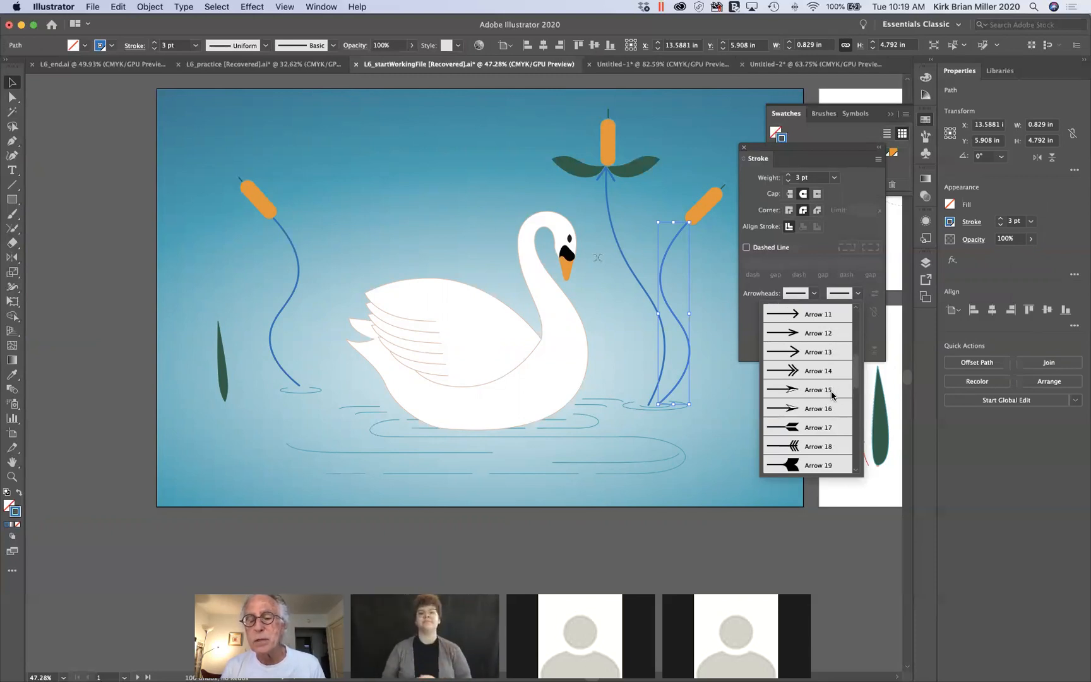
scroll(830, 394, up, 1)
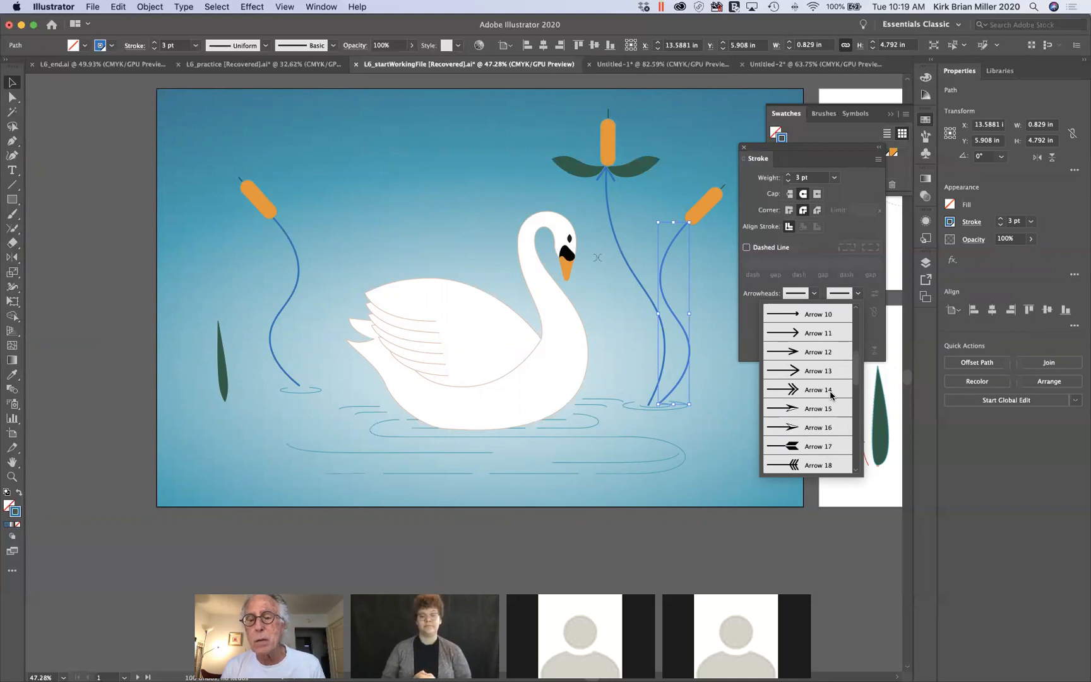
click(824, 373)
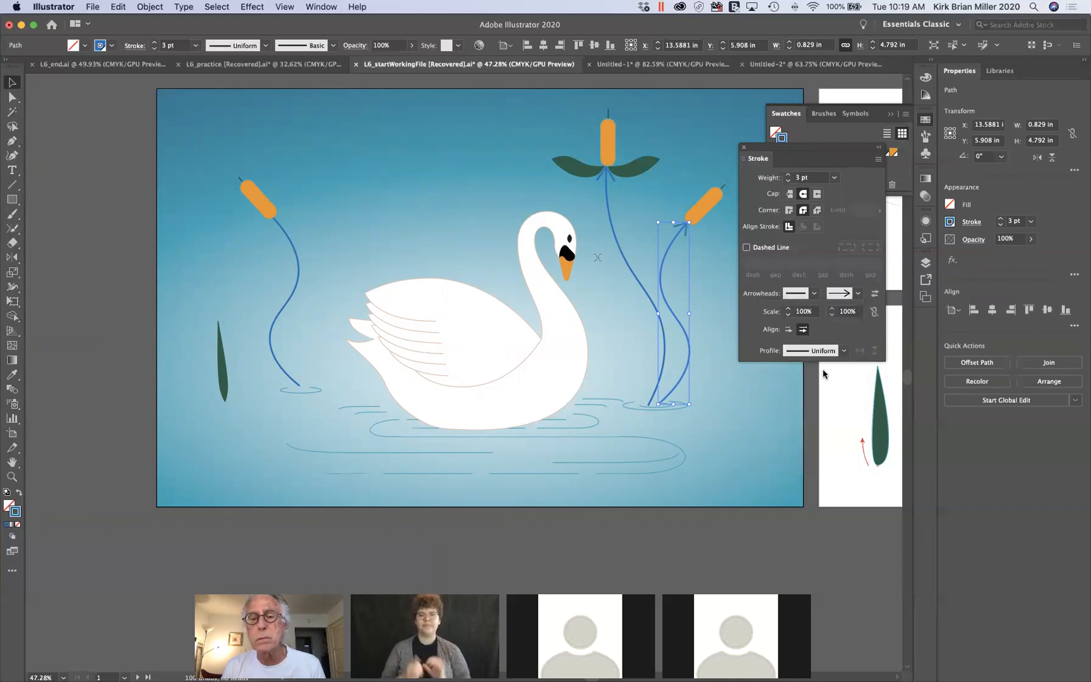
click(856, 314)
text(1)
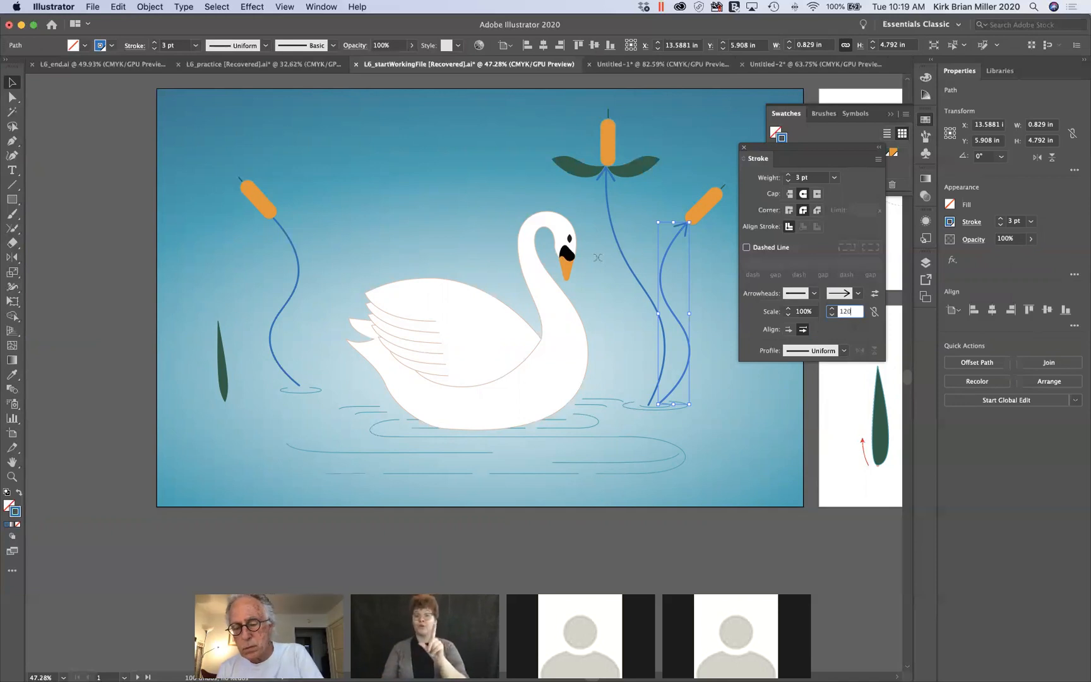
text(20)
key(Tab)
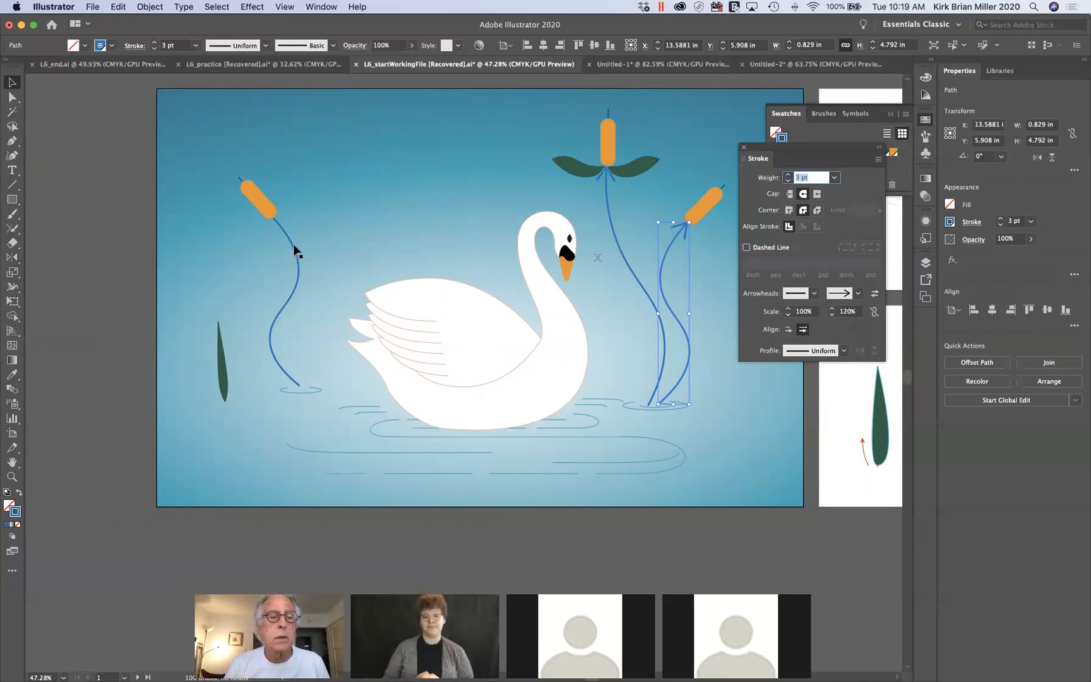
Step: Give the left tilted cattail's stem an Arrow 13 arrowhead at its upper end, scaled to 120%
click(292, 249)
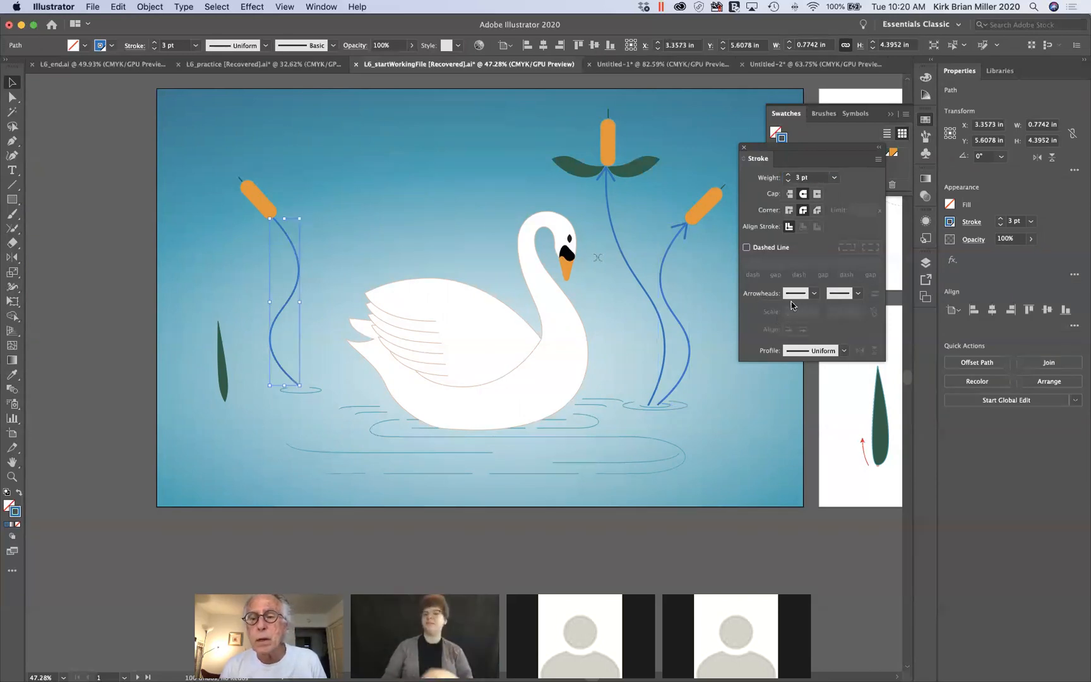
click(857, 294)
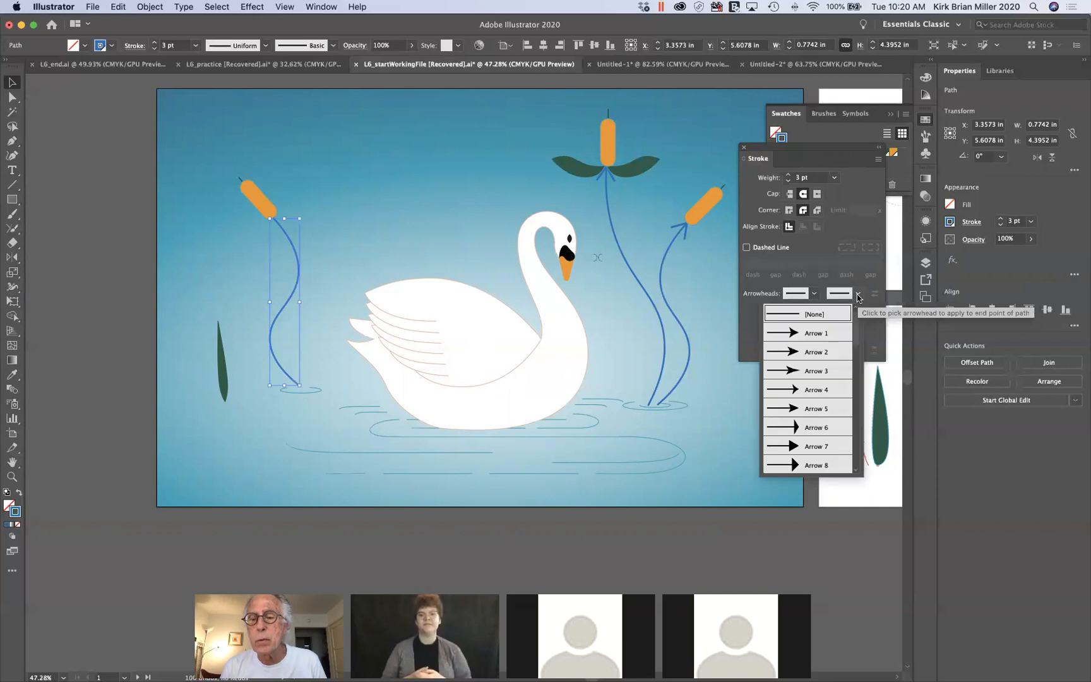
scroll(829, 387, down, 3)
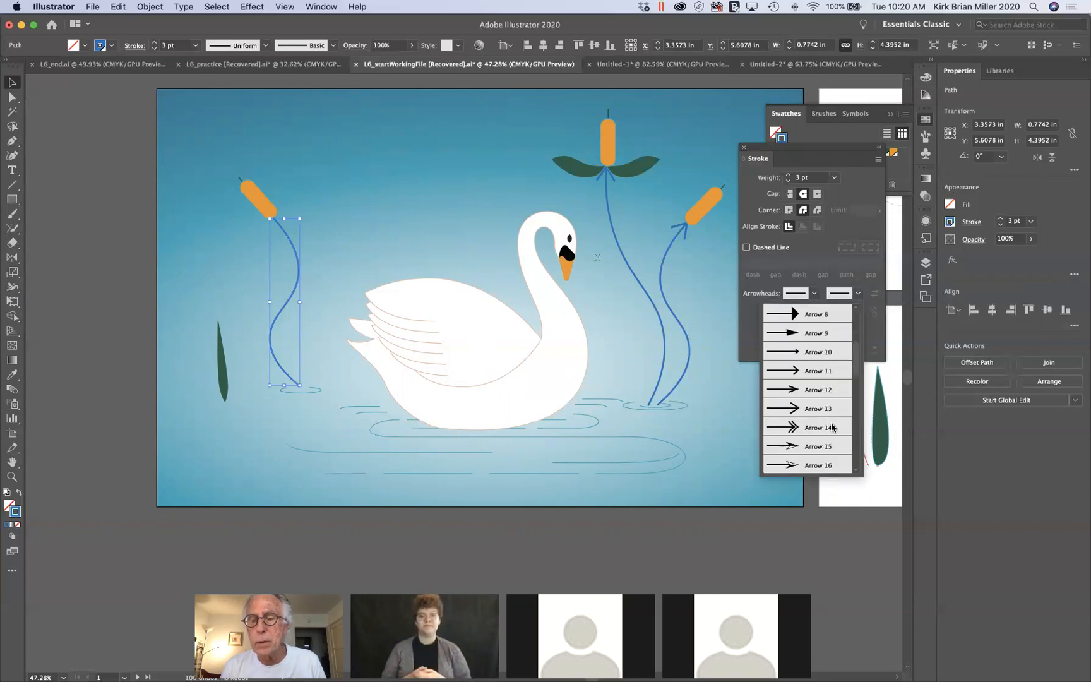
click(829, 409)
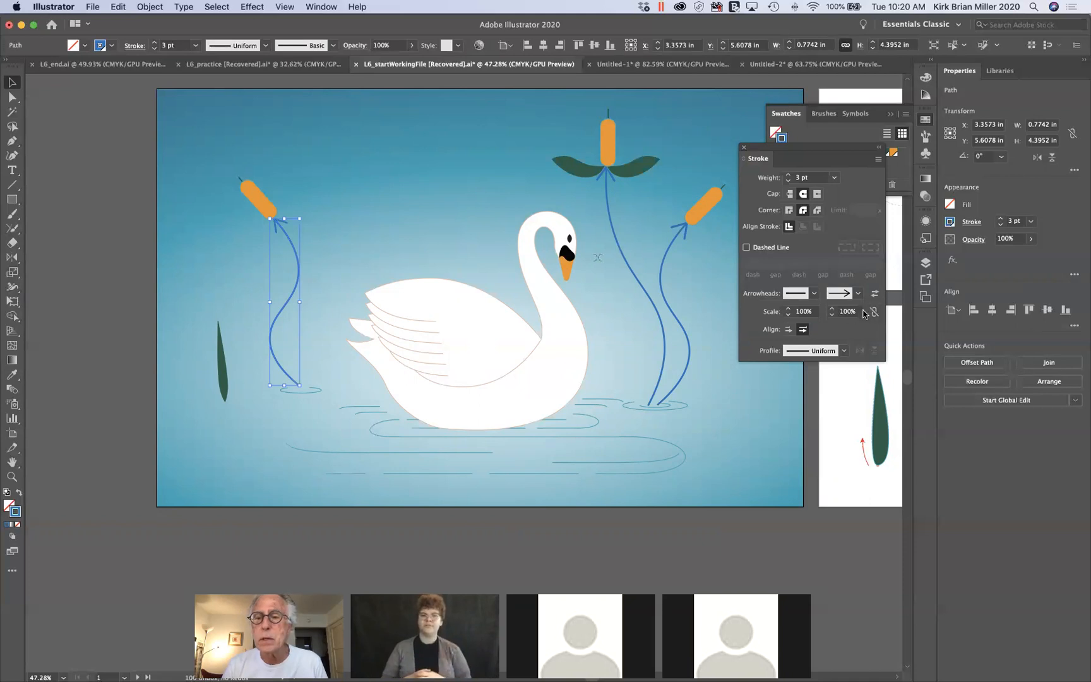
click(857, 312)
text(12)
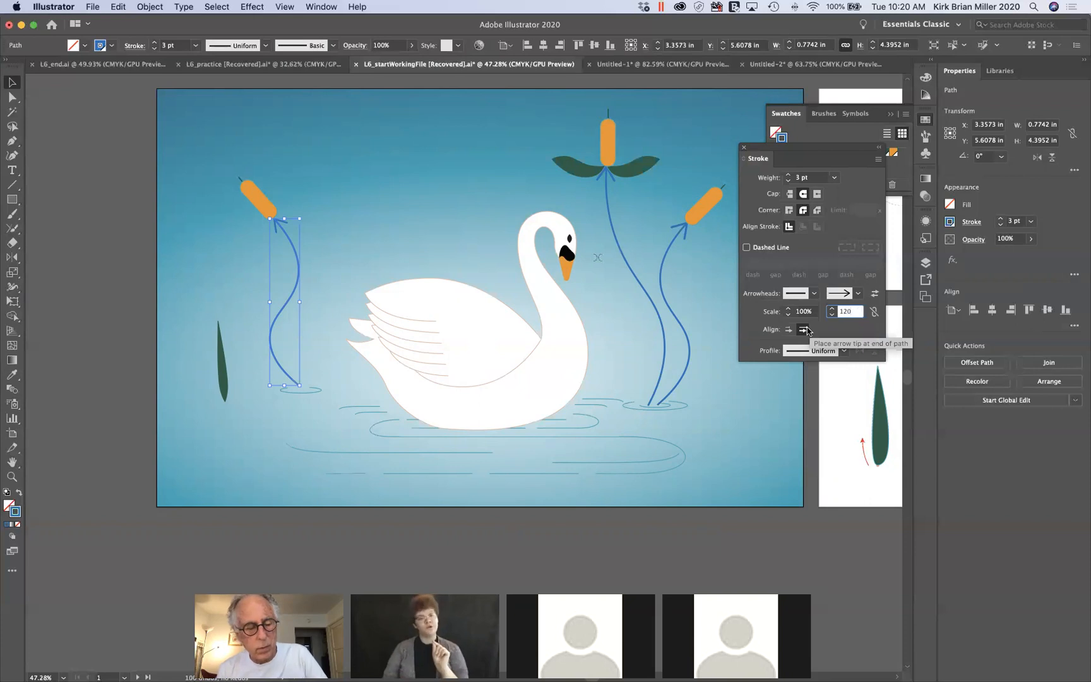
key(Tab)
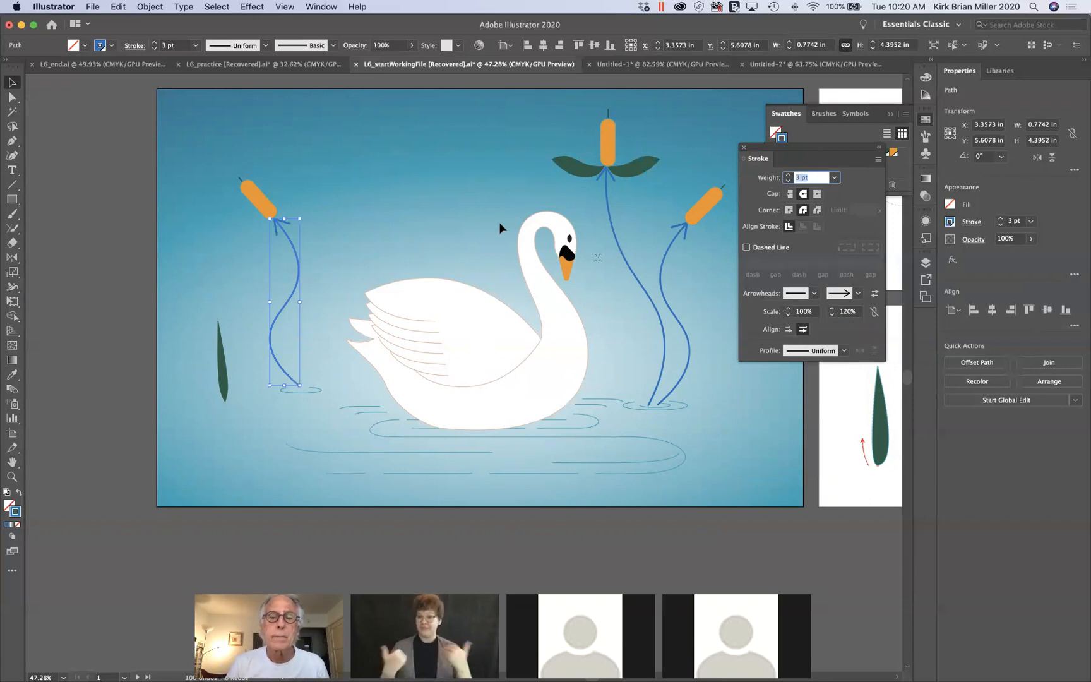
Step: Copy the grouped leaf pair to the base of the right tilted cattail head and rotate it clockwise to match the head's tilt
click(641, 170)
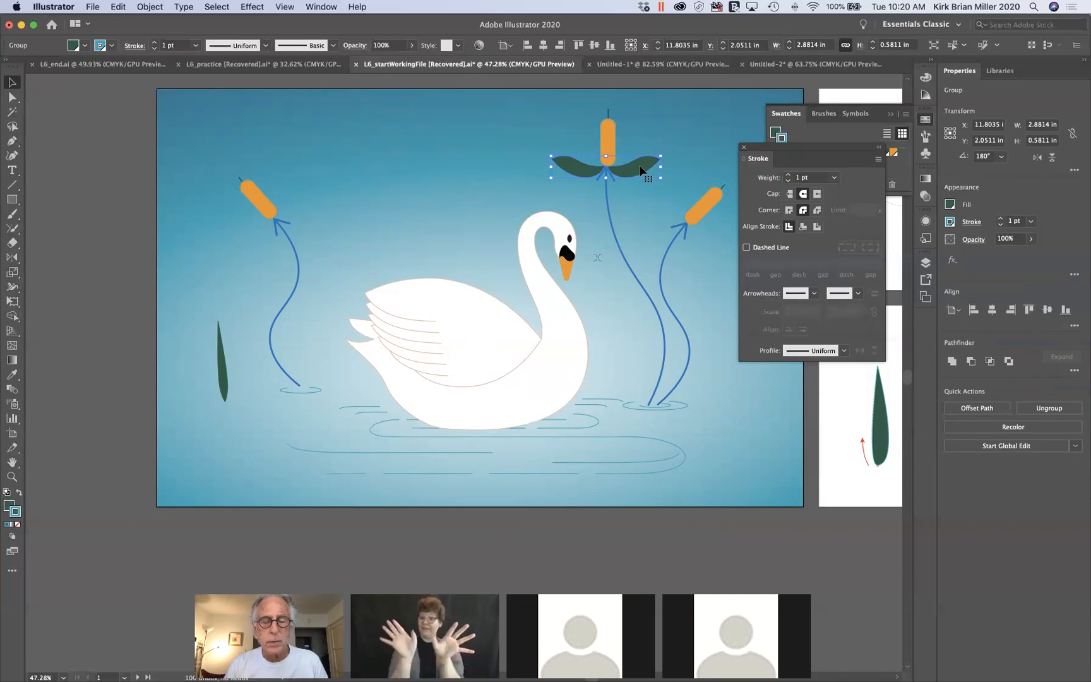
mouse_move(641, 170)
mouse_down()
mouse_move(665, 241)
mouse_move(715, 243)
mouse_move(721, 228)
mouse_up()
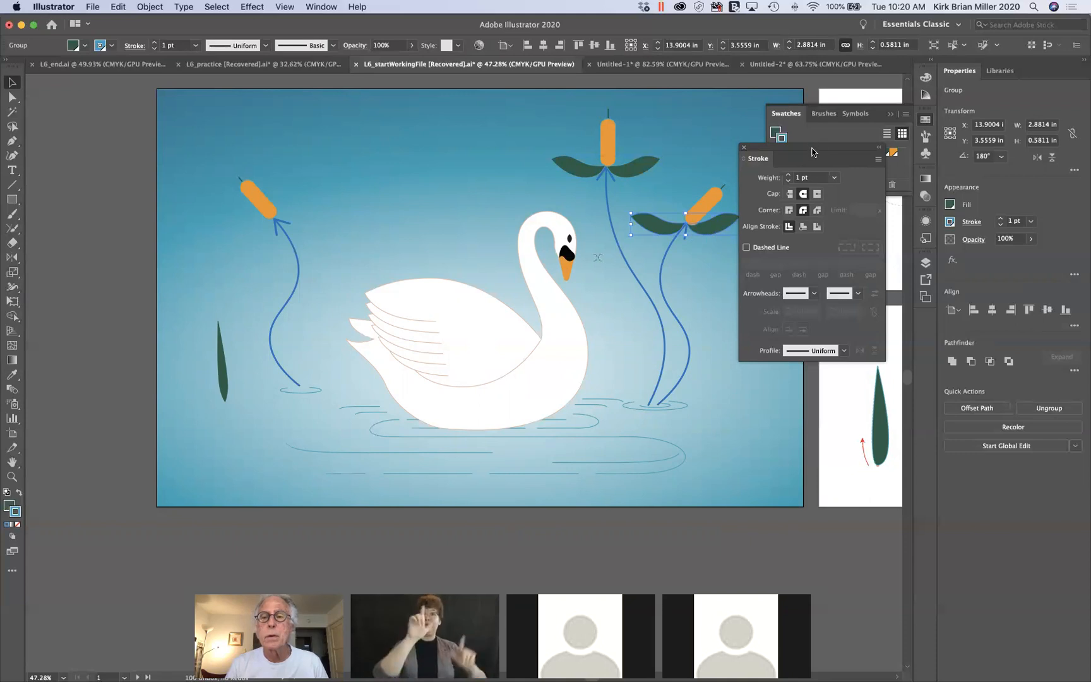
mouse_move(847, 152)
mouse_down()
mouse_move(839, 436)
mouse_move(860, 337)
mouse_up()
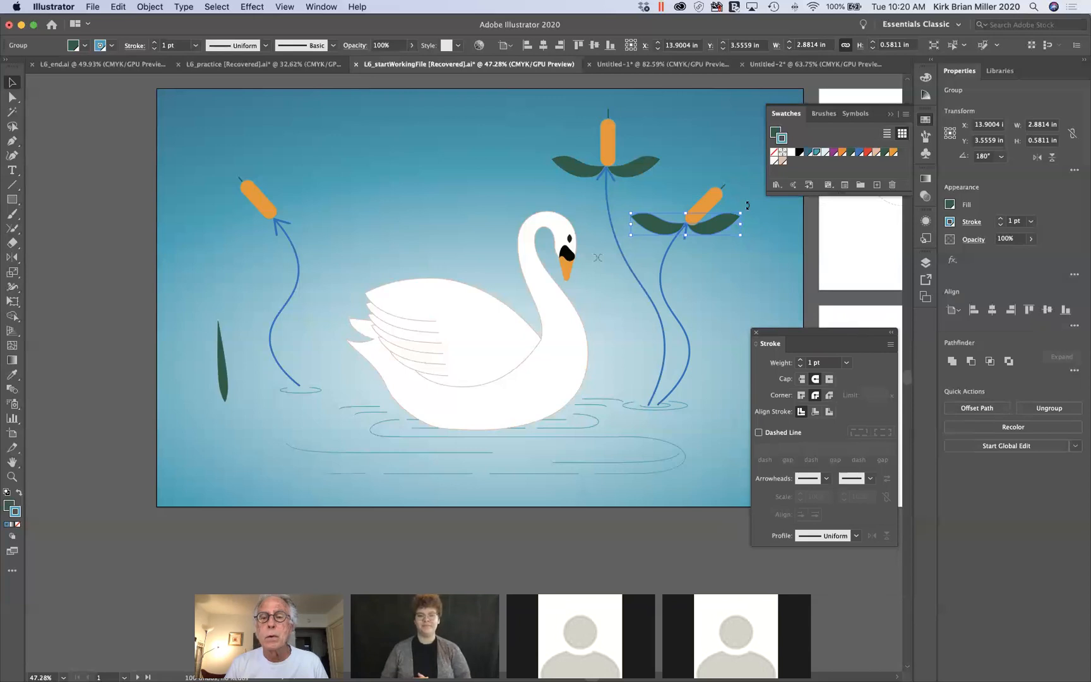
drag(747, 208, 751, 220)
drag(753, 225, 753, 254)
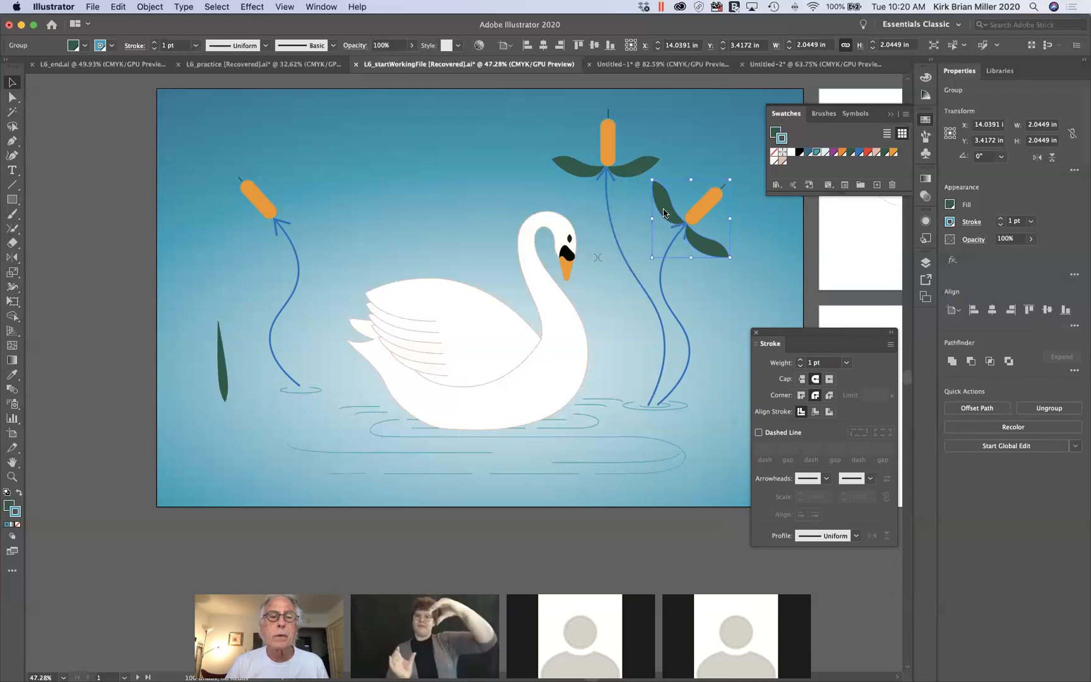
Step: Copy the upright cattail's leaf pair to the left tilted head, rotate it counterclockwise to match the tilt and nudge it into place
click(587, 177)
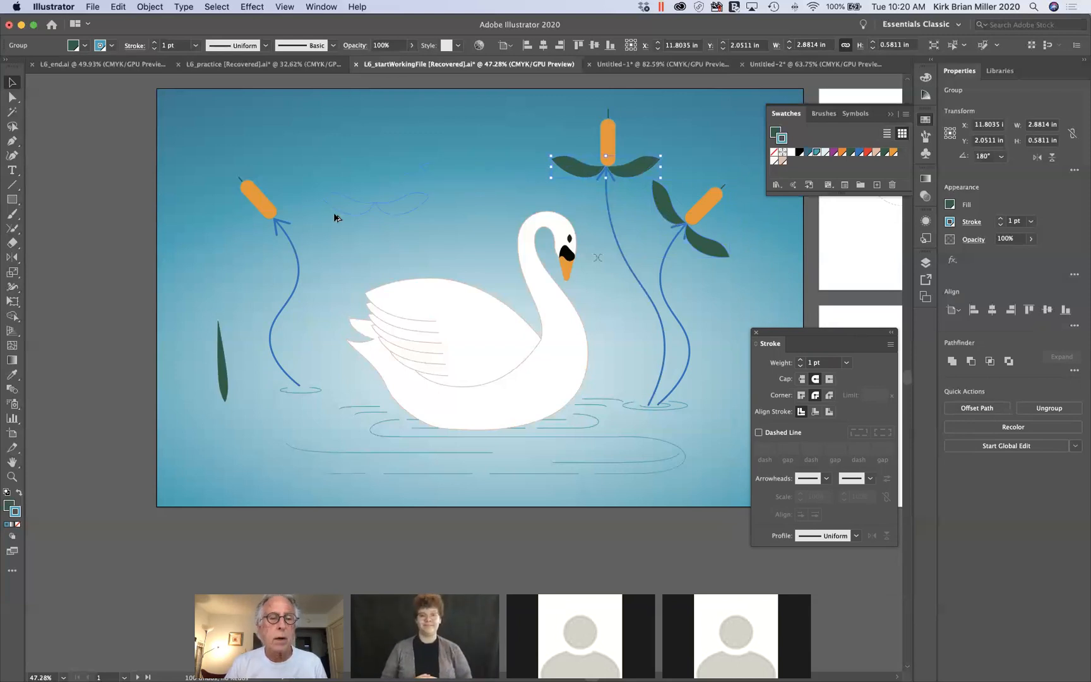
drag(255, 231, 257, 229)
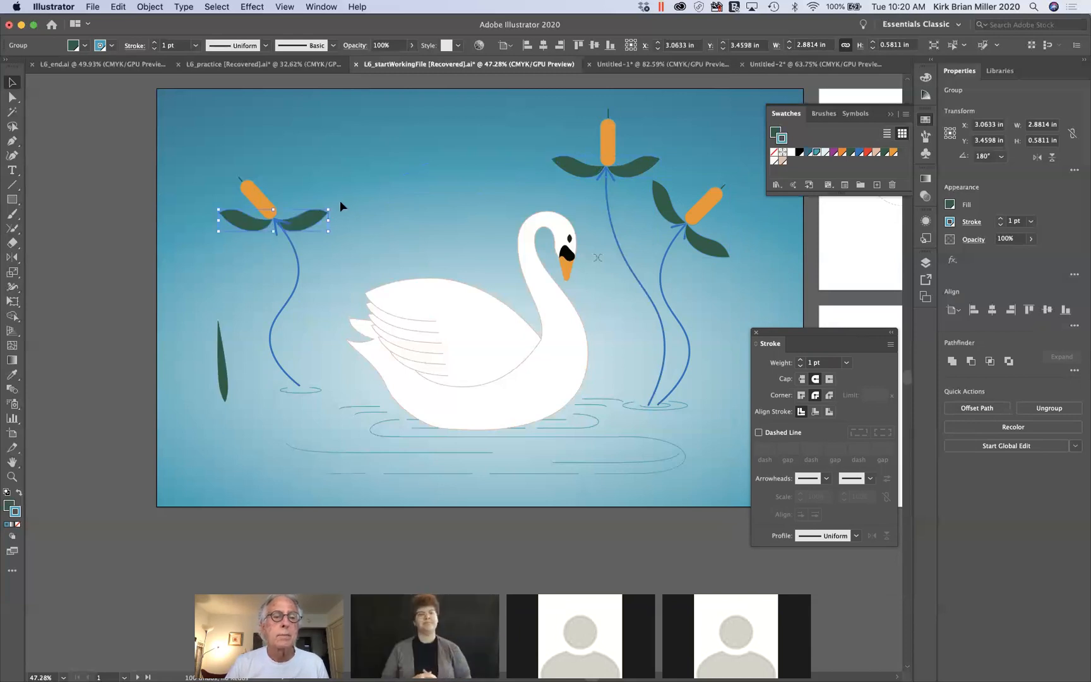
drag(335, 204, 300, 204)
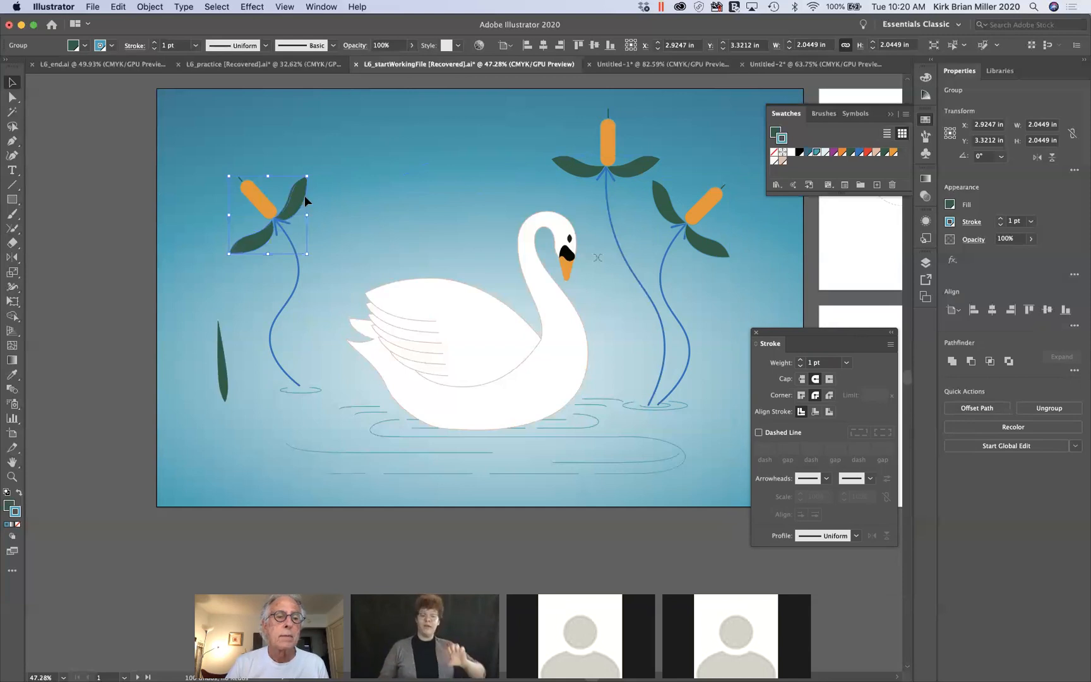
drag(303, 199, 307, 196)
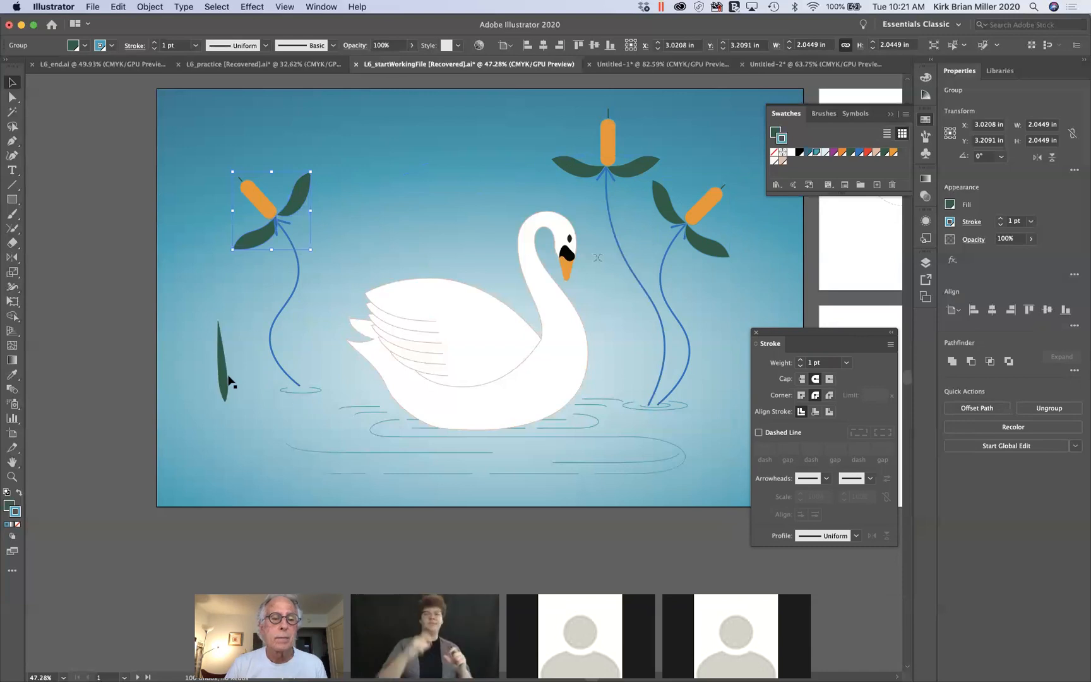
Step: Move the loose slim leaf to the left stem's base and the example A leaf to the right stems' base, shrinking the latter to about 1.67 in tall
click(224, 377)
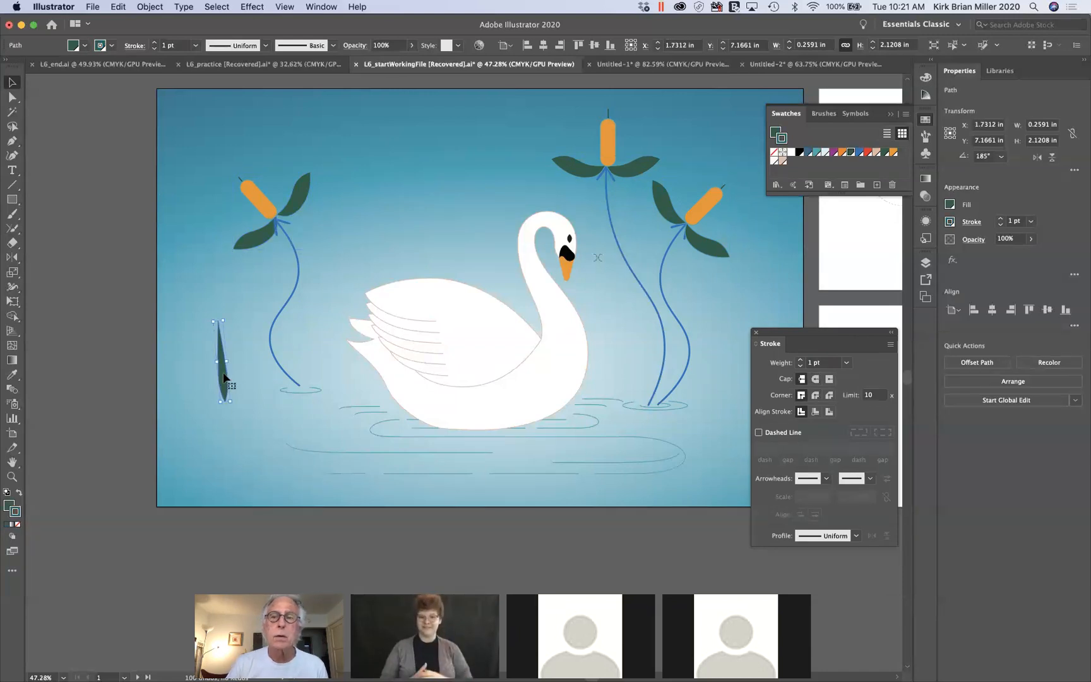
drag(224, 377, 298, 365)
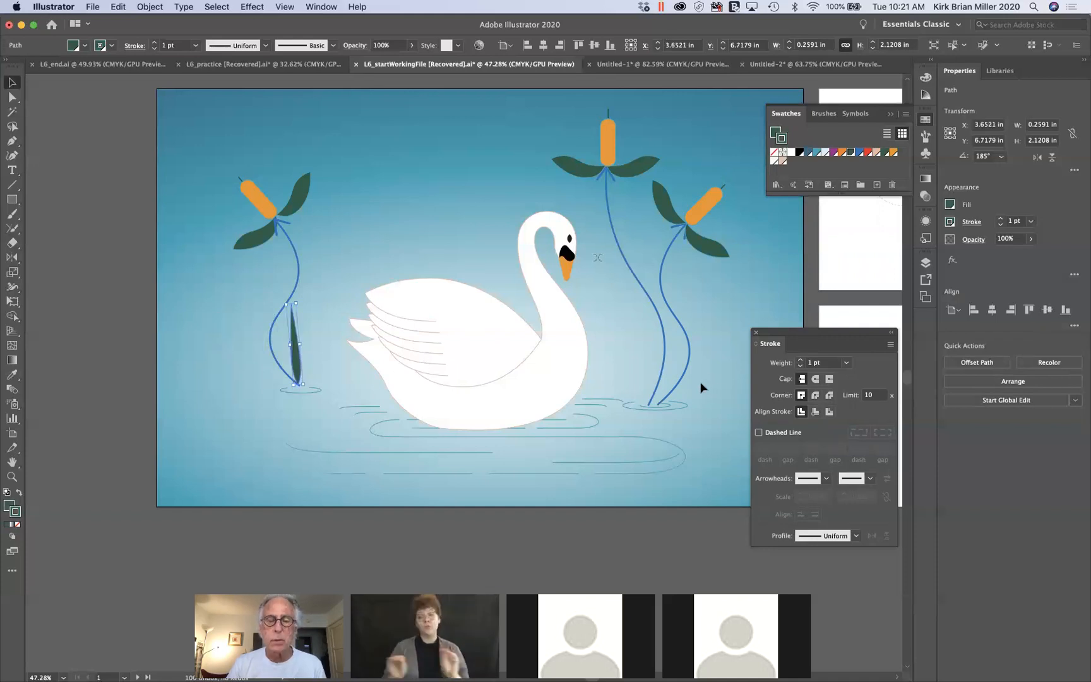
scroll(701, 387, right, 5)
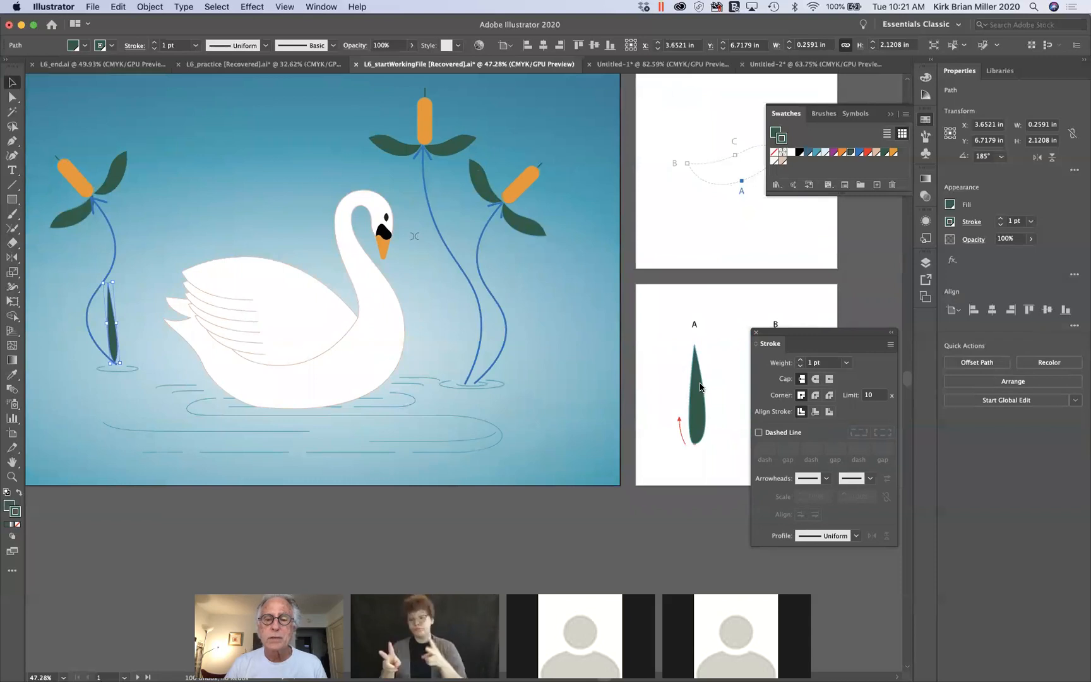
drag(700, 419, 466, 354)
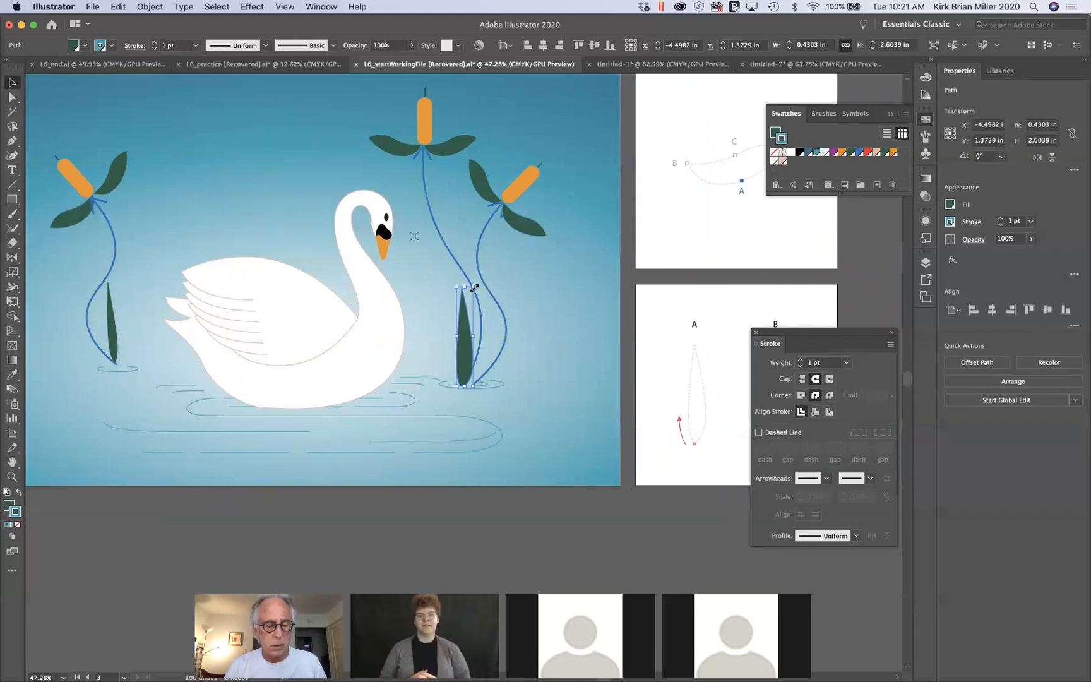
drag(474, 288, 466, 322)
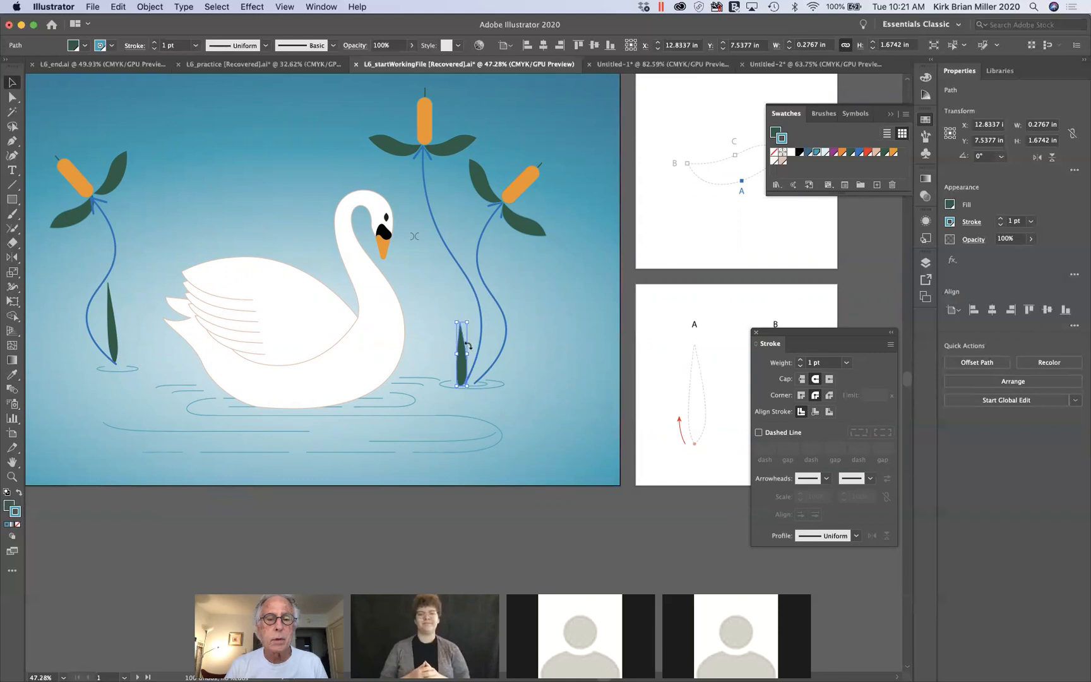
Step: Duplicate the small leaf at the right stems' base into a fan of three, each copy tilted further clockwise, the last to about 308°
drag(468, 359, 473, 364)
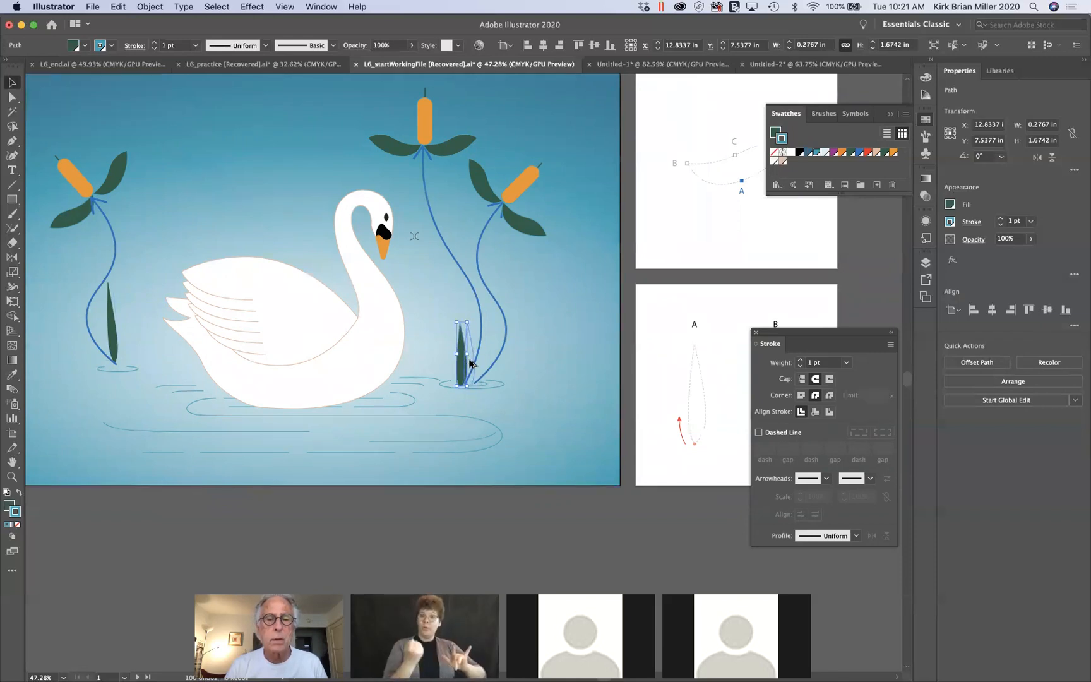
drag(482, 324, 493, 374)
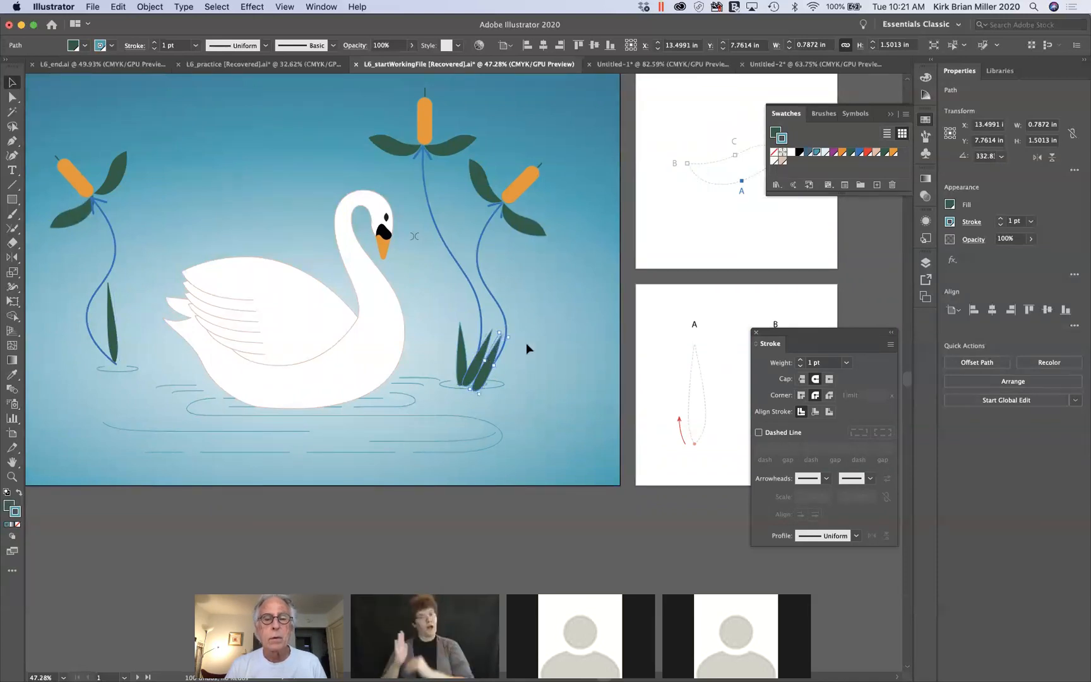
drag(512, 335, 494, 385)
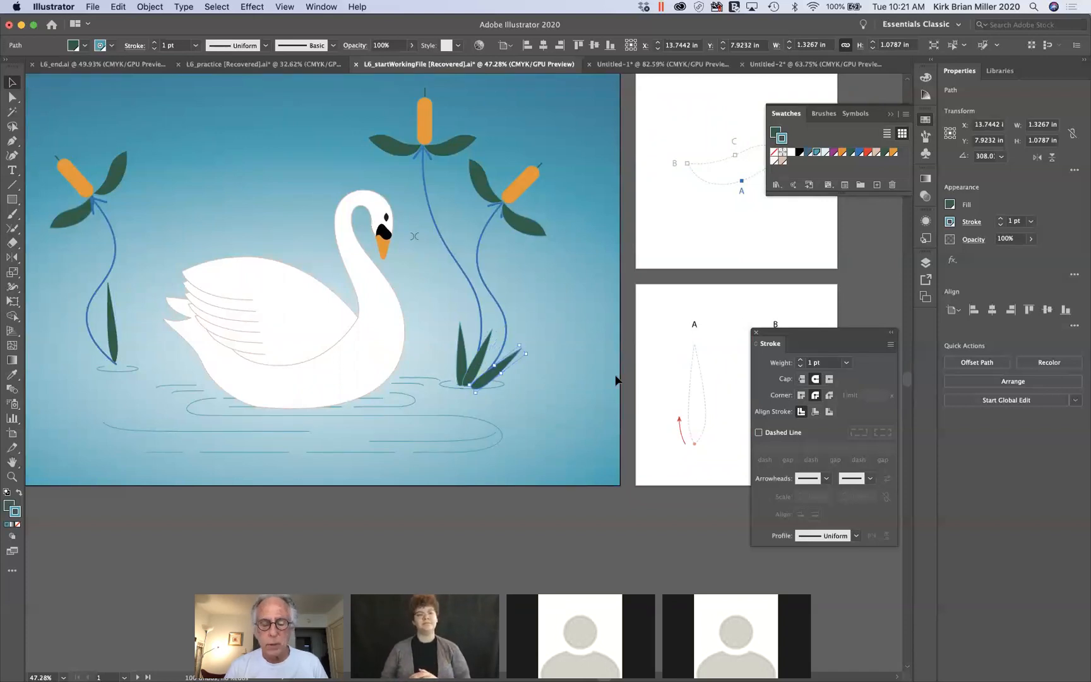
mouse_move(684, 385)
mouse_down()
mouse_move(620, 374)
mouse_move(684, 391)
mouse_up()
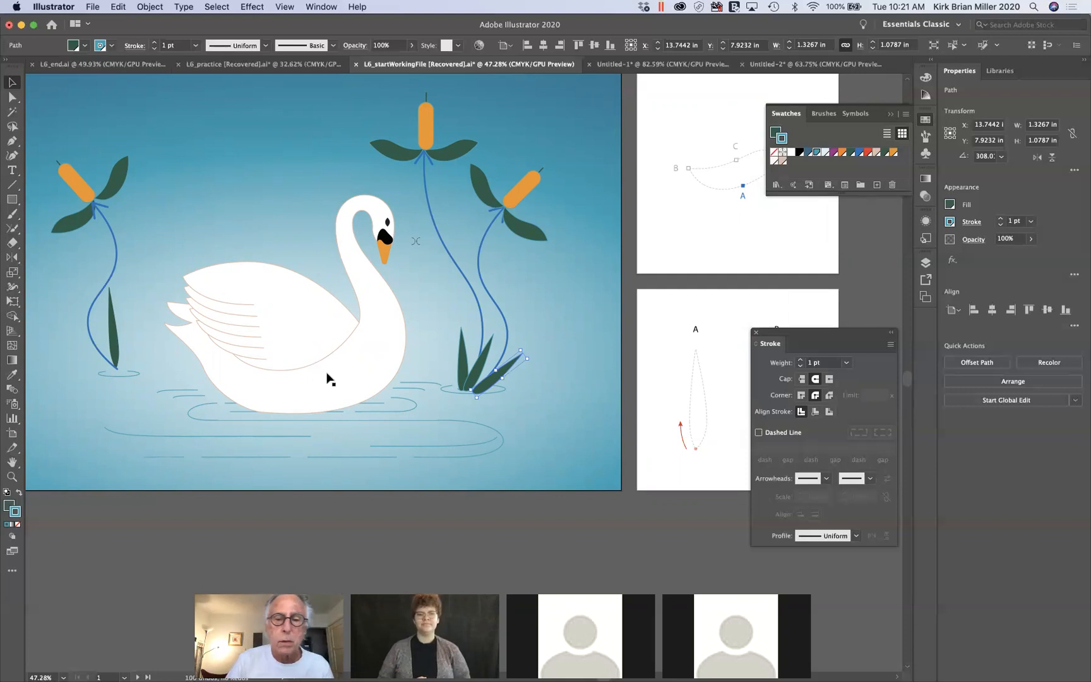
drag(481, 387, 475, 388)
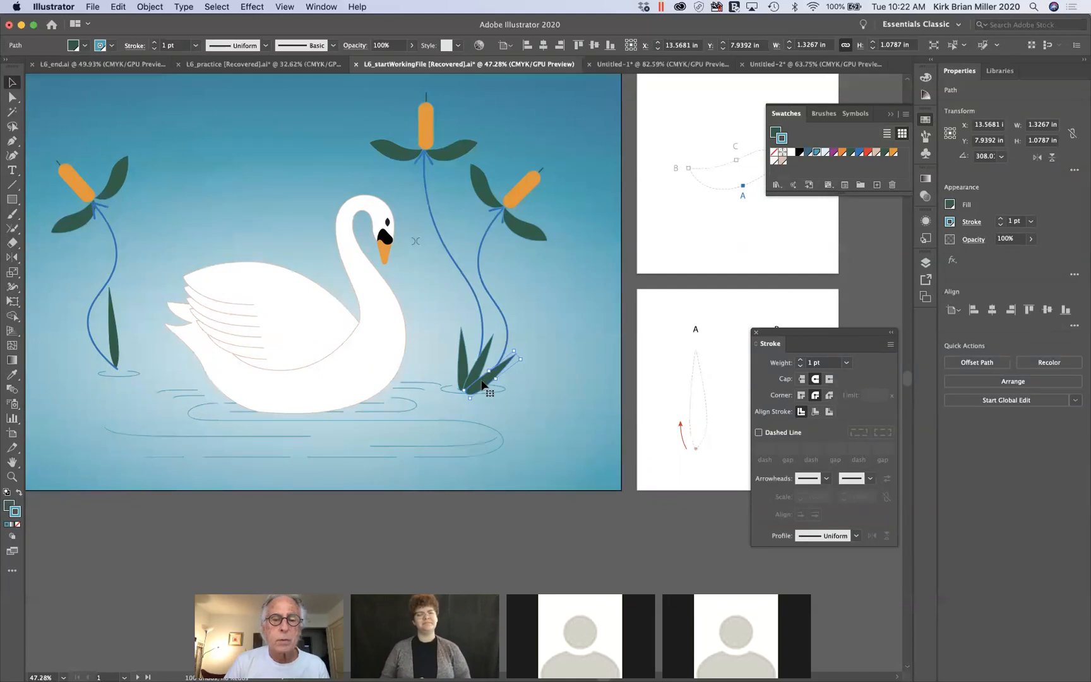
Step: Copy the most tilted leaf to the left stem's base, rotate it to about 323° and nudge it against the upright leaf
drag(482, 386, 167, 319)
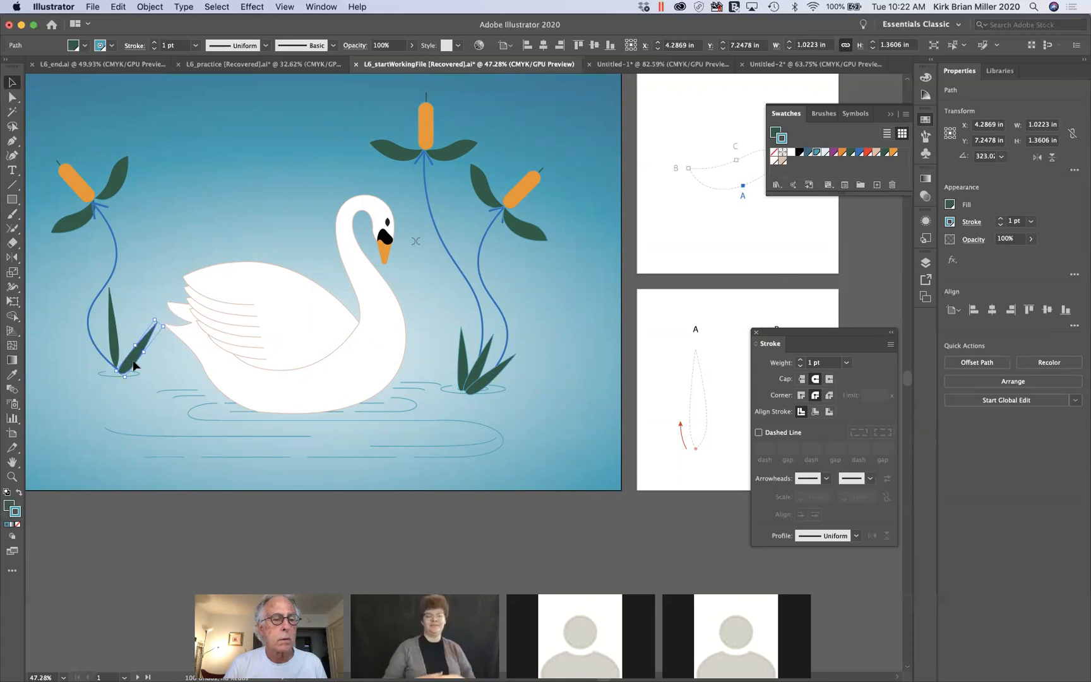
drag(134, 365, 132, 359)
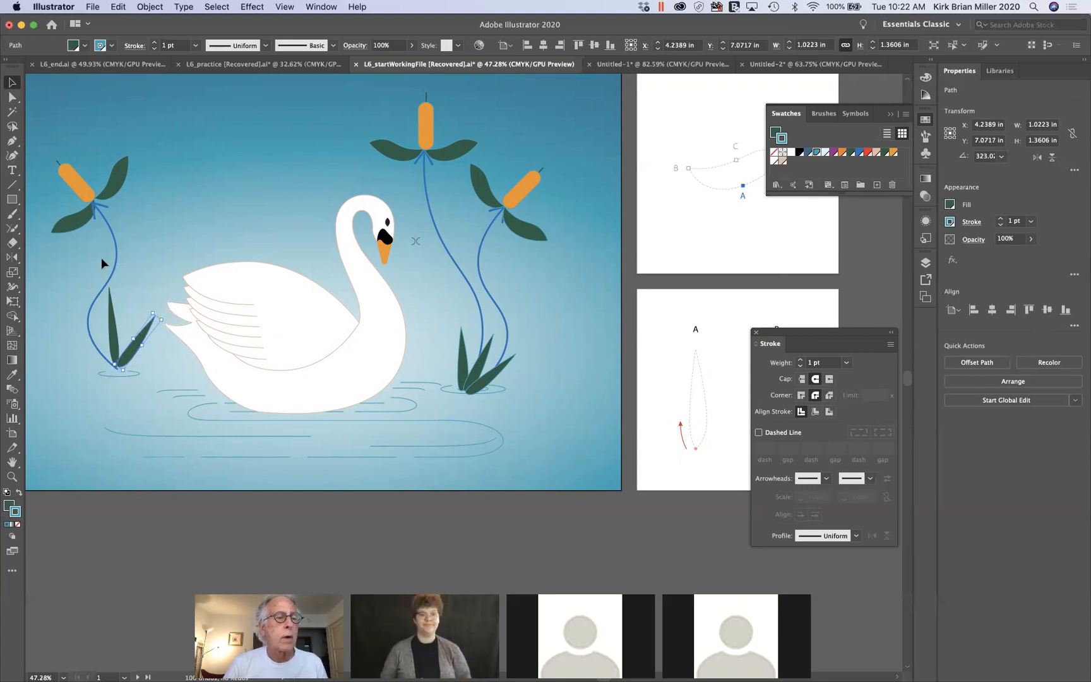
click(74, 365)
scroll(169, 423, up, 1)
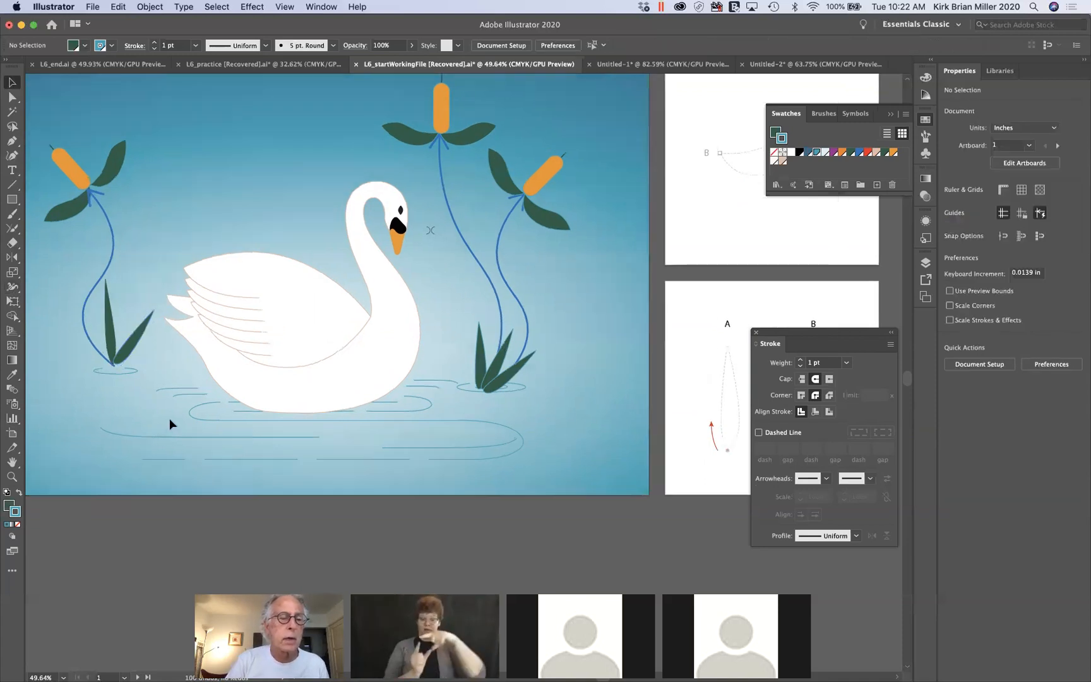
Step: Pull the tilted leaf away from the left stem's base, rotate it to about 330° and move it back against the upright leaf
scroll(170, 418, up, 5)
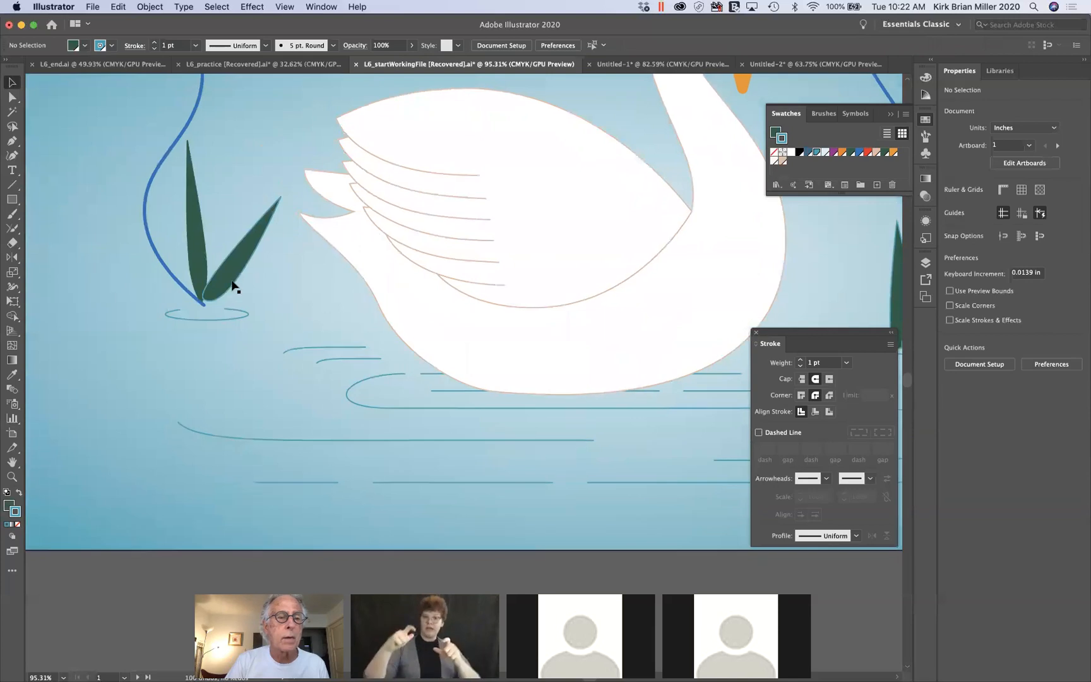
drag(233, 286, 248, 326)
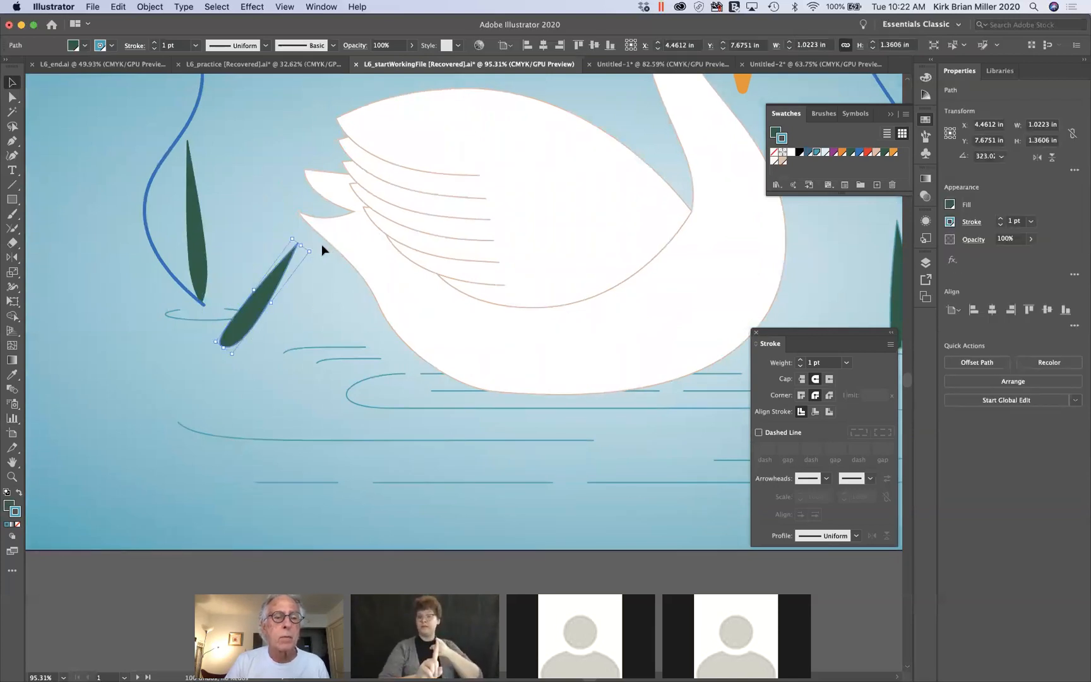
mouse_move(316, 248)
mouse_down()
mouse_move(278, 222)
mouse_move(309, 246)
mouse_move(326, 246)
mouse_move(322, 227)
mouse_up()
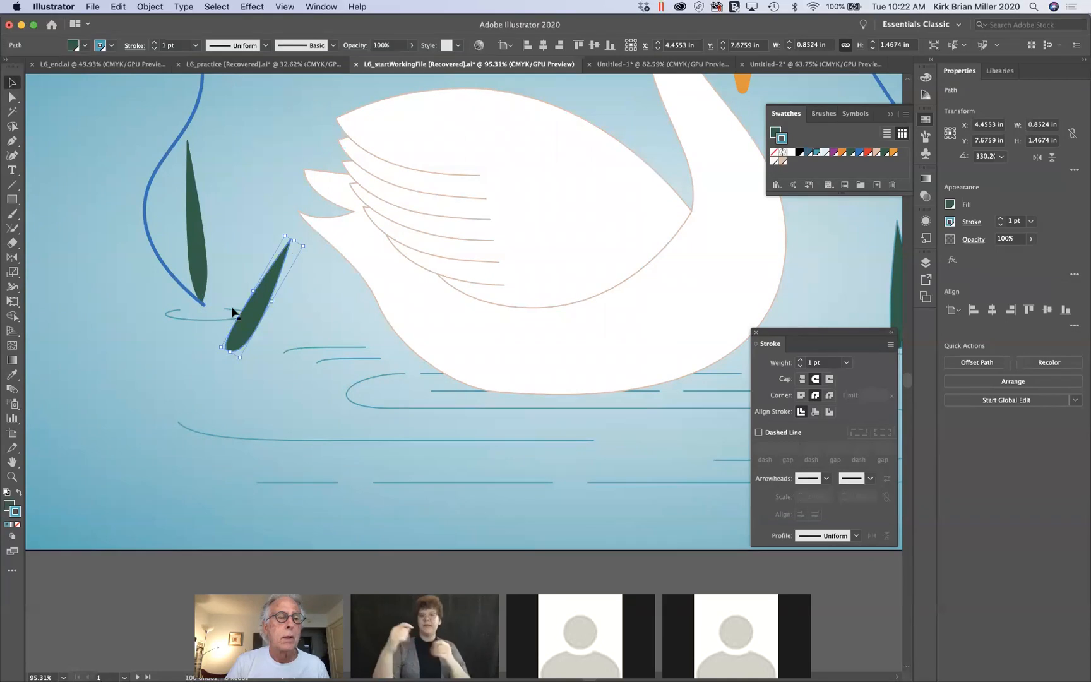
drag(245, 336, 224, 292)
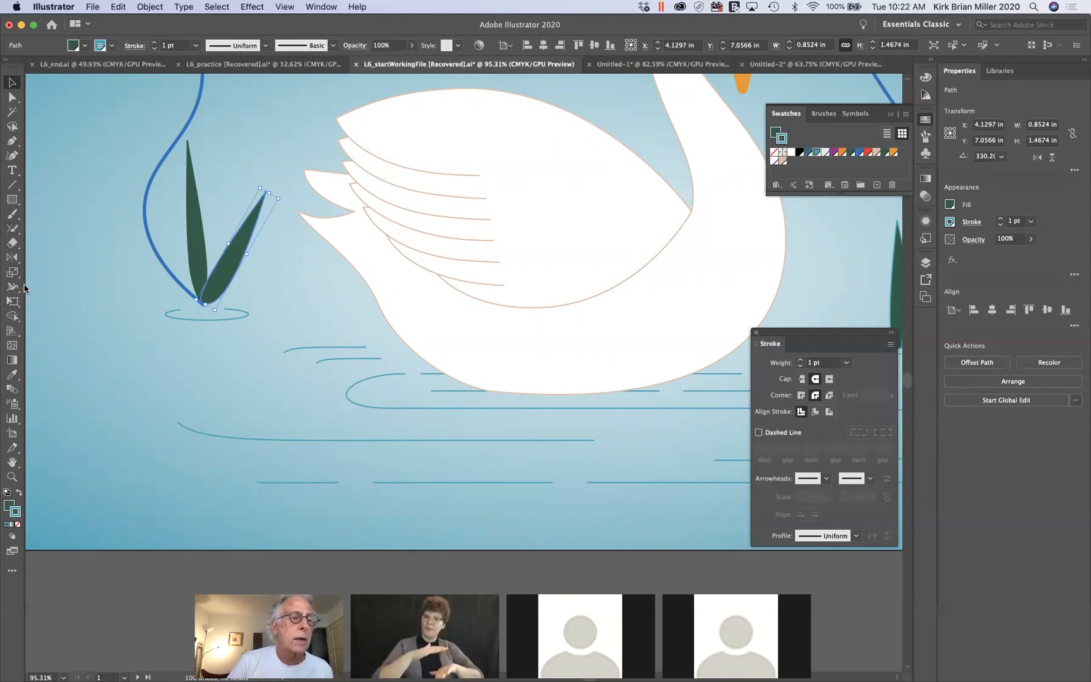
Step: Rotate the tilted leaf about its base point at the left stem to about 346° and nudge it slightly down and left
drag(12, 257, 40, 260)
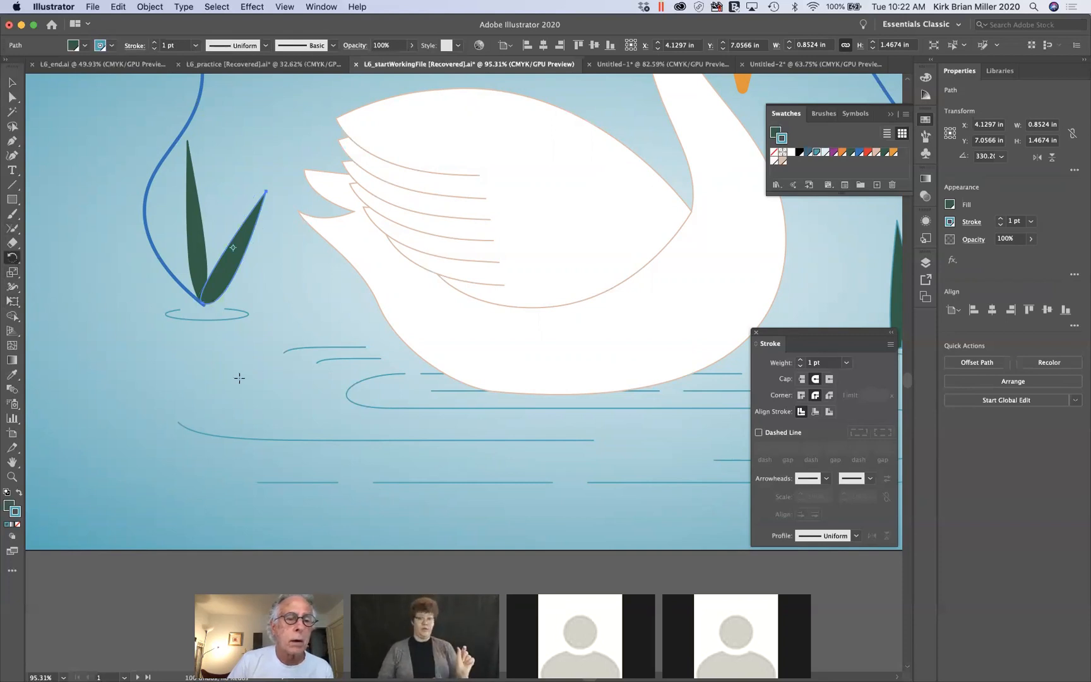
click(204, 303)
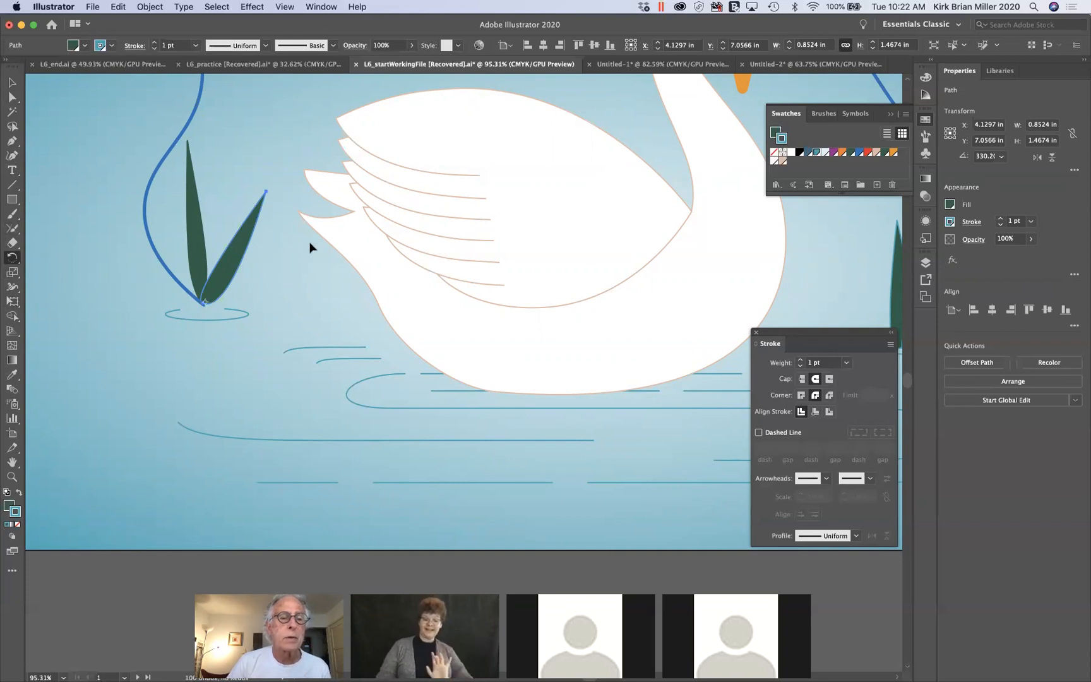
drag(310, 246, 288, 197)
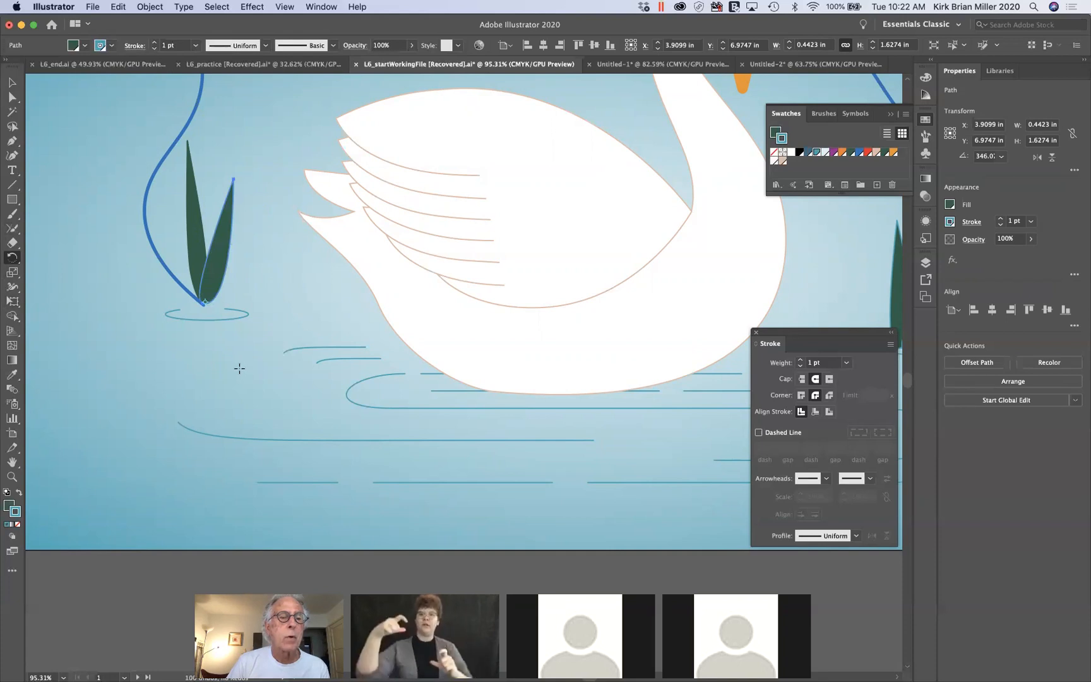
click(11, 83)
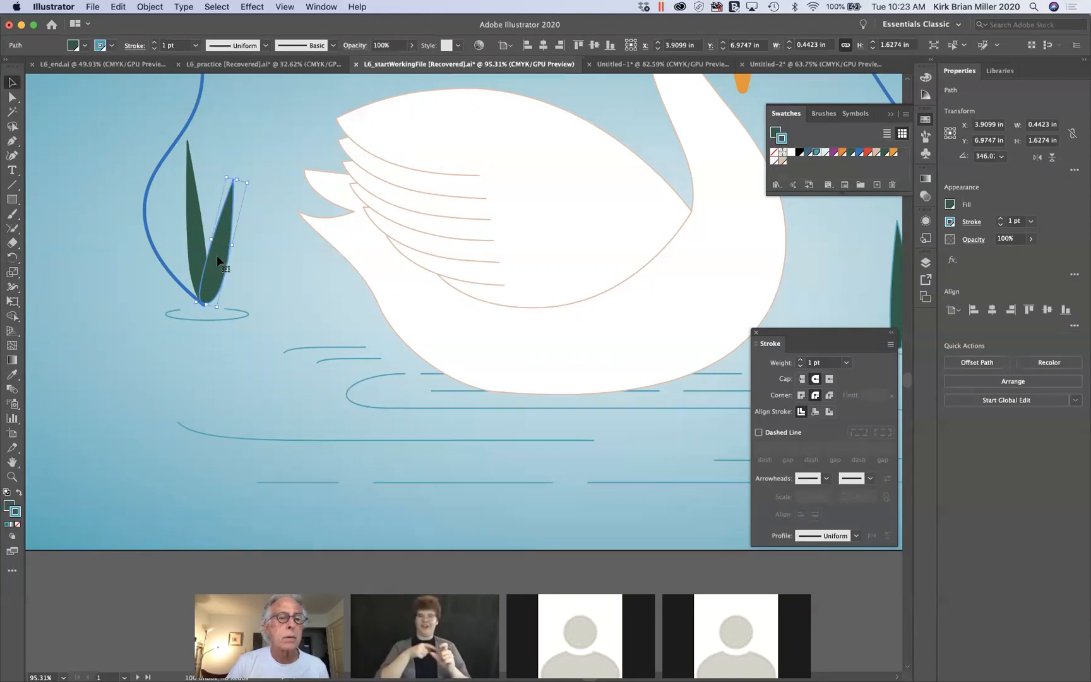
drag(217, 255, 216, 257)
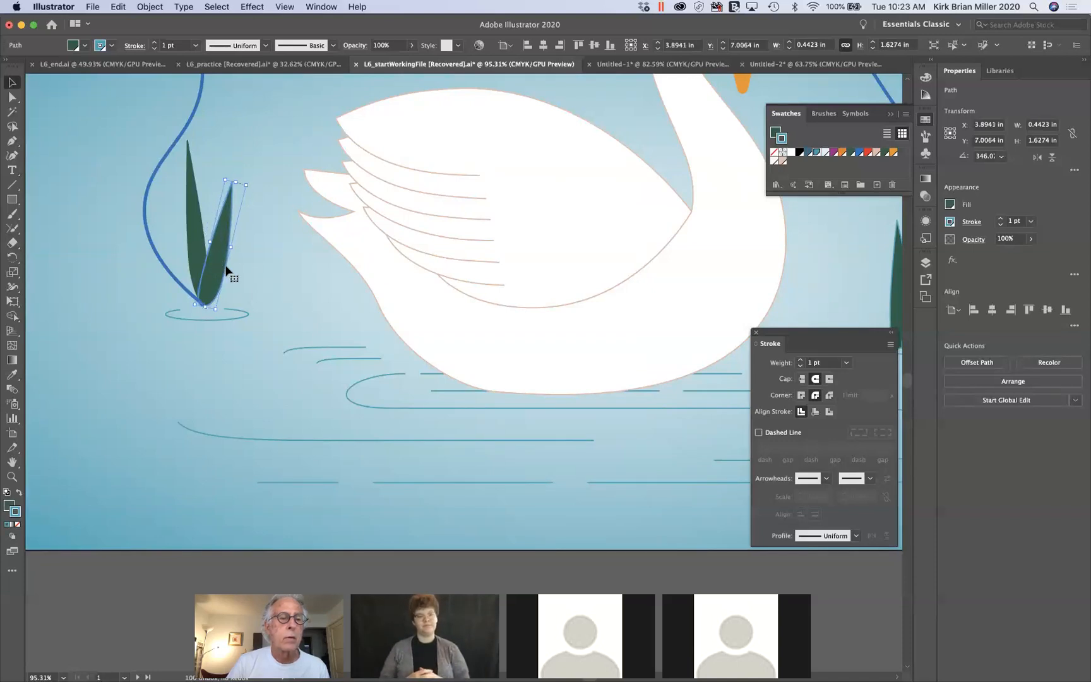
Step: Create a copy of the tilted leaf rotated 48° about the left stem's base to complete the three-leaf fan
click(11, 258)
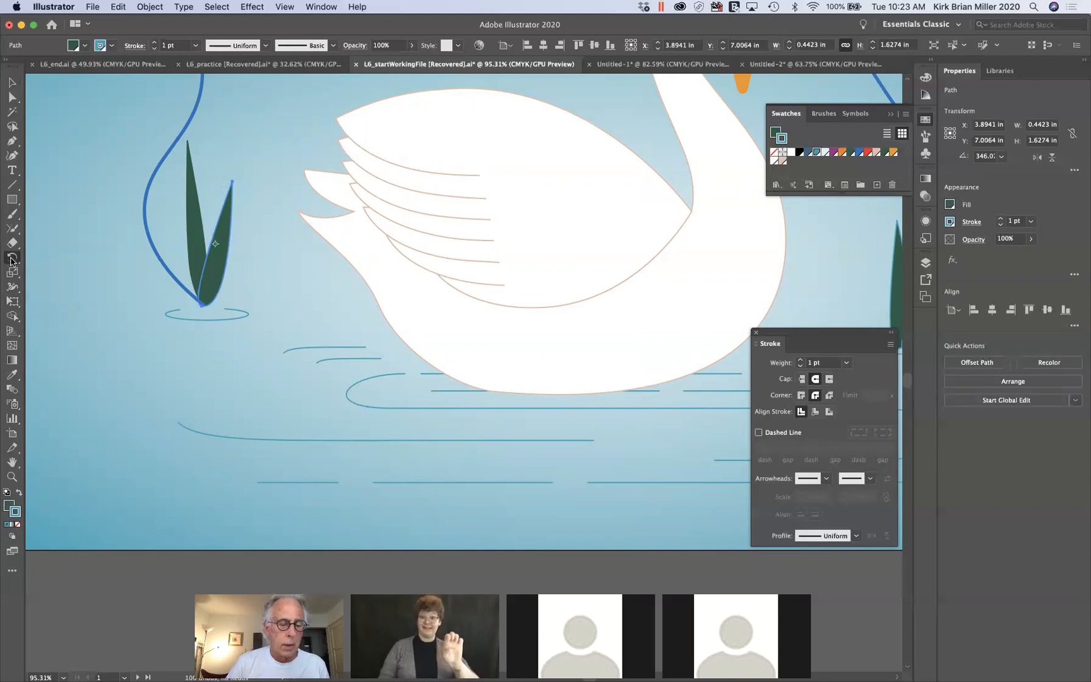
alt+click(202, 305)
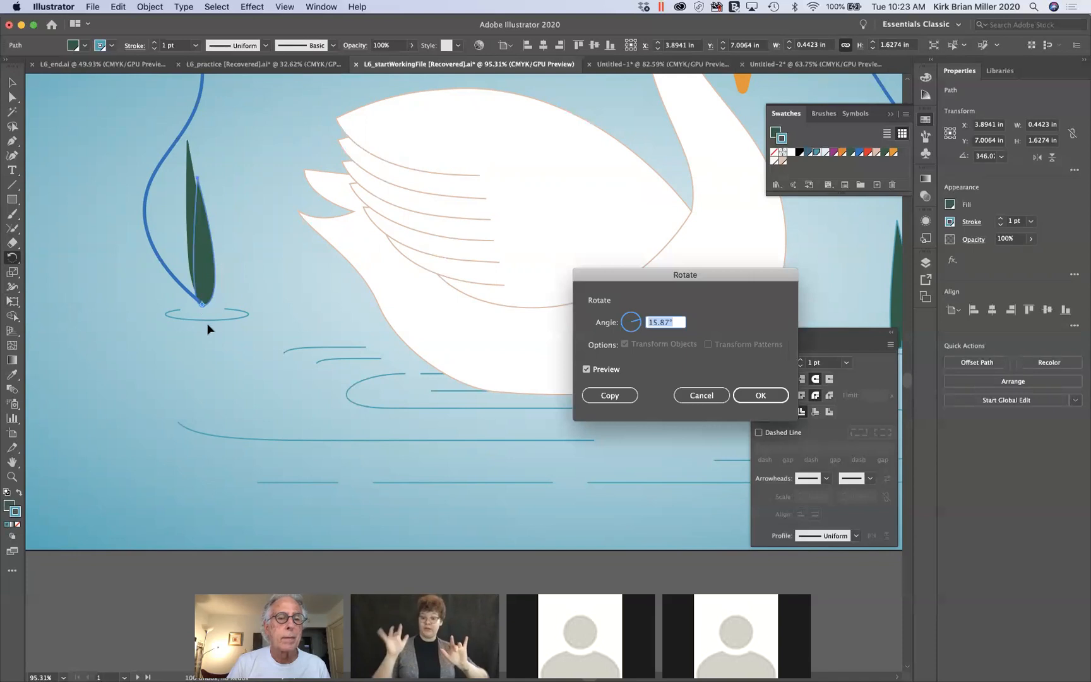
text(143)
key(Tab)
drag(625, 316, 635, 320)
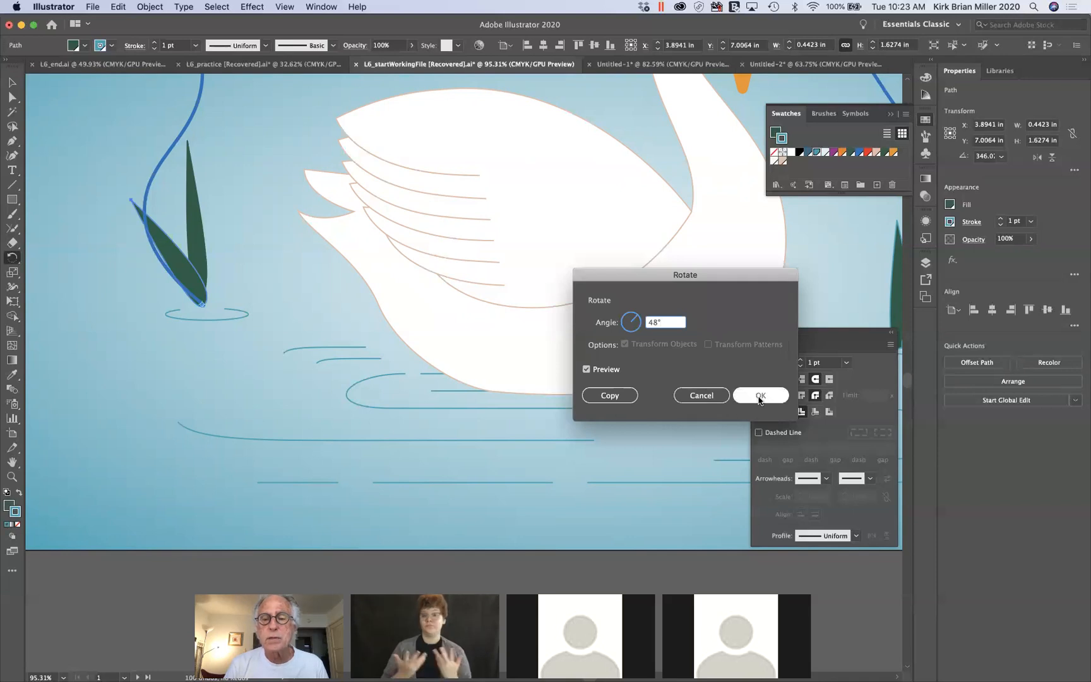
click(628, 396)
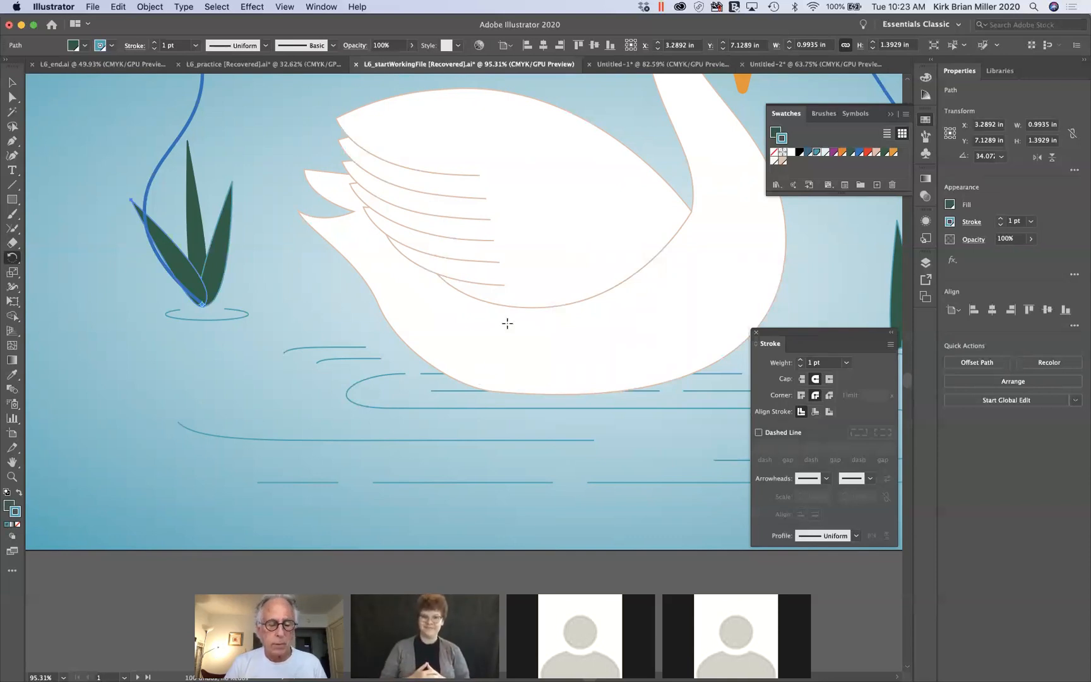
Step: Review the whole swan illustration, including the cattails and the leaf fans at the stem bases
key(super+minus)
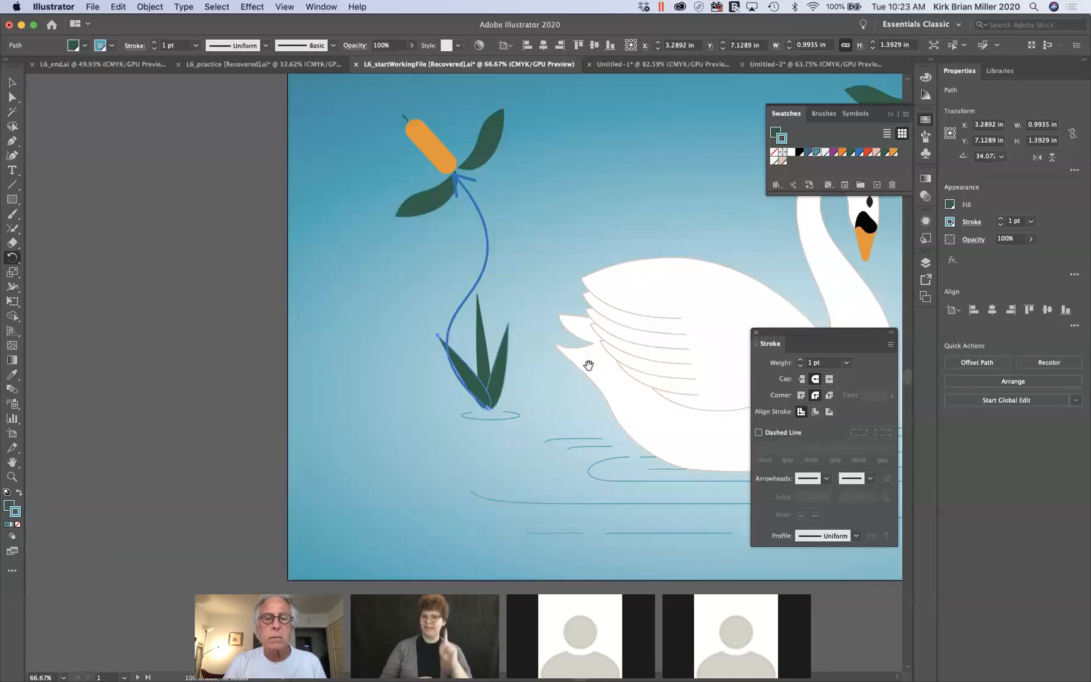
drag(582, 370, 237, 326)
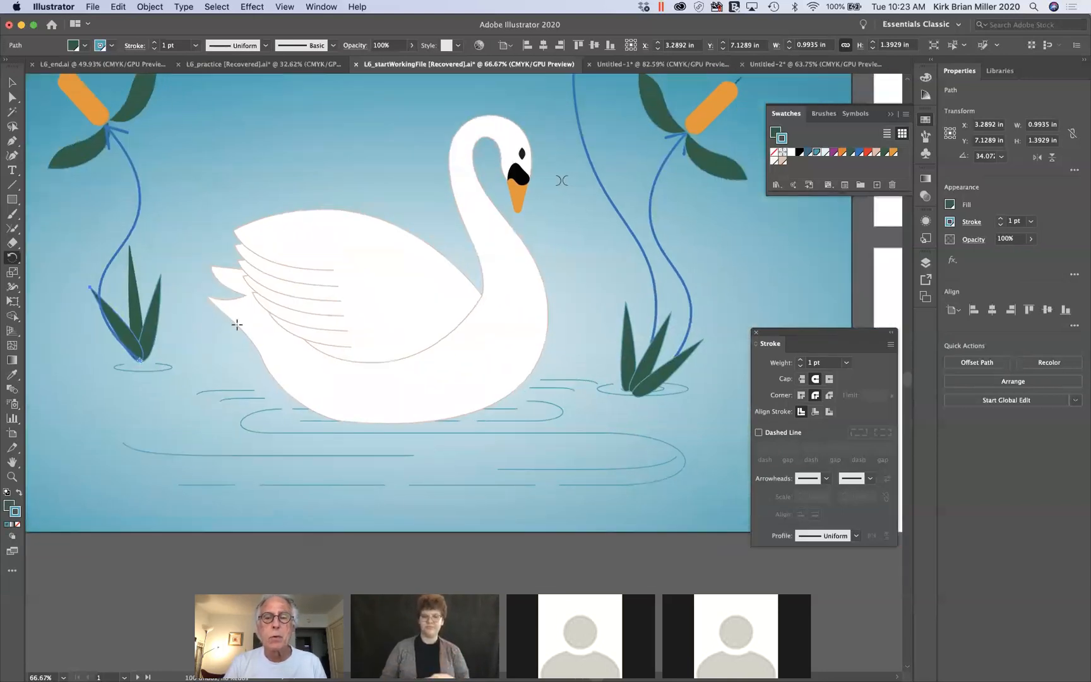
key(super+alt+0)
scroll(236, 324, up, 2)
scroll(237, 324, left, 2)
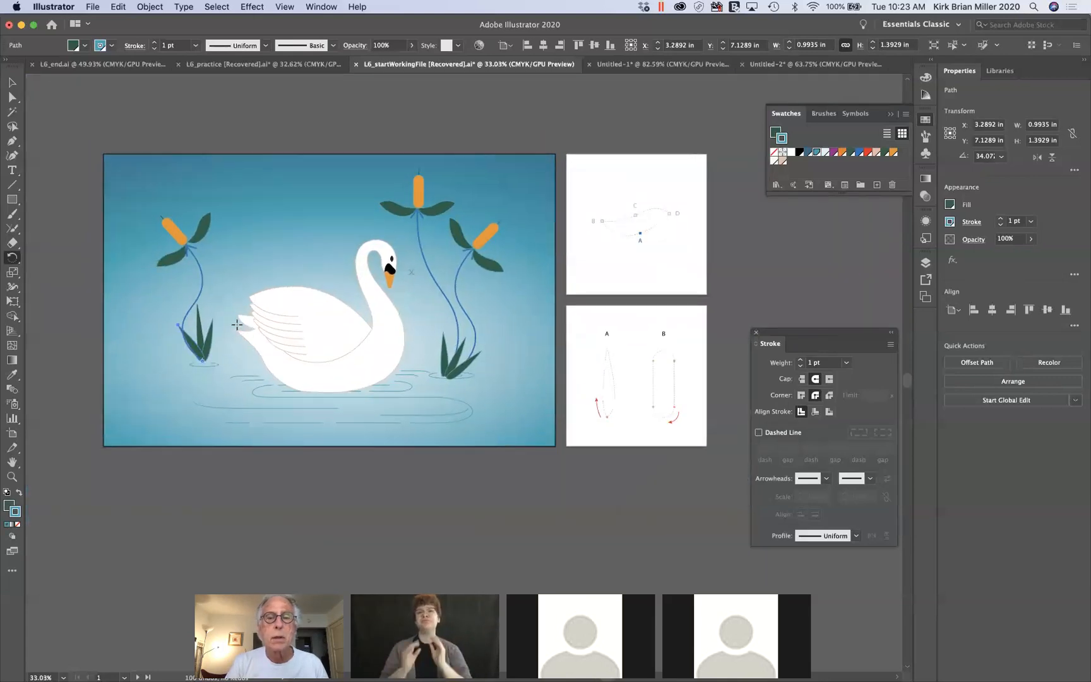
scroll(237, 324, up, 4)
scroll(238, 323, down, 1)
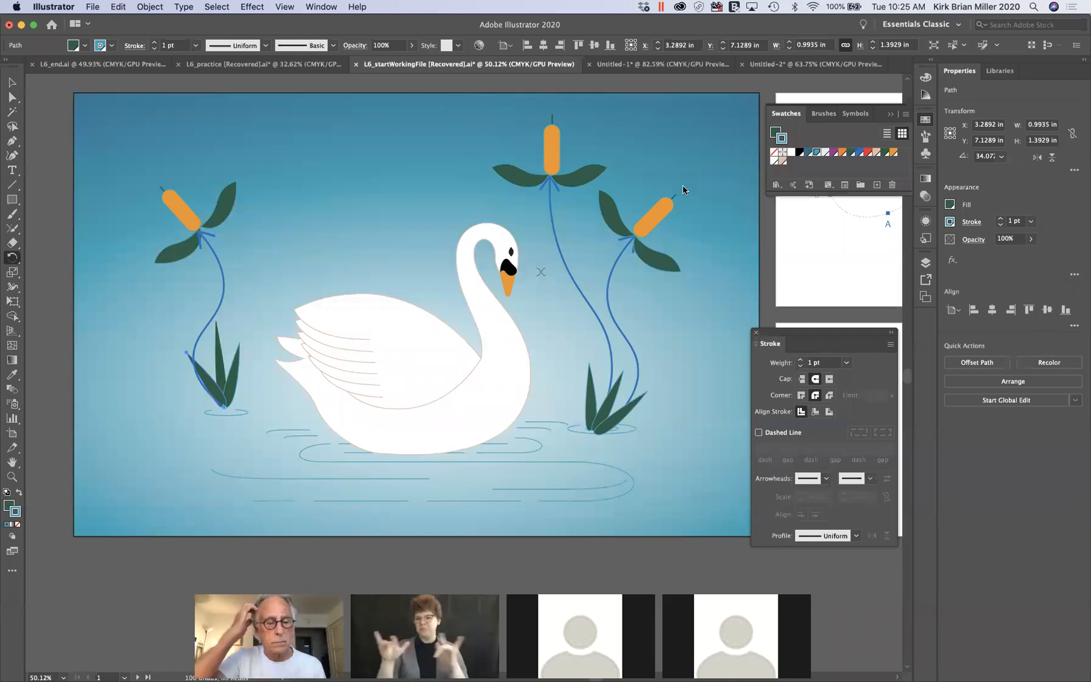
Step: Switch to the Untitled-1 document and delete the embedded mask image from its artboard
click(625, 69)
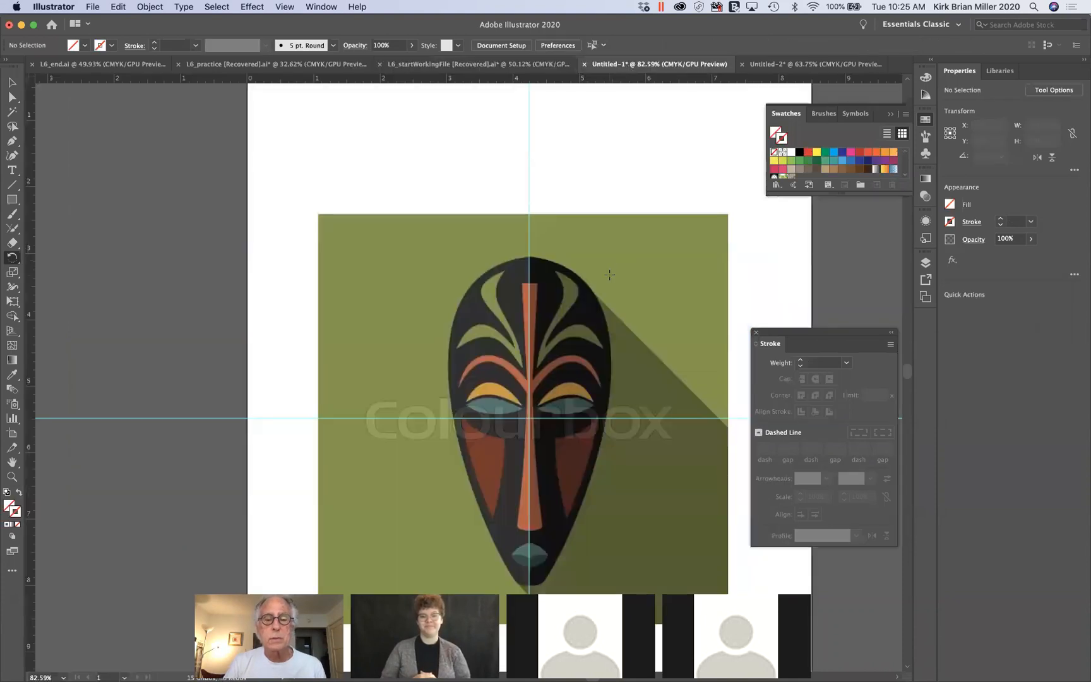
scroll(610, 274, down, 3)
scroll(609, 274, right, 2)
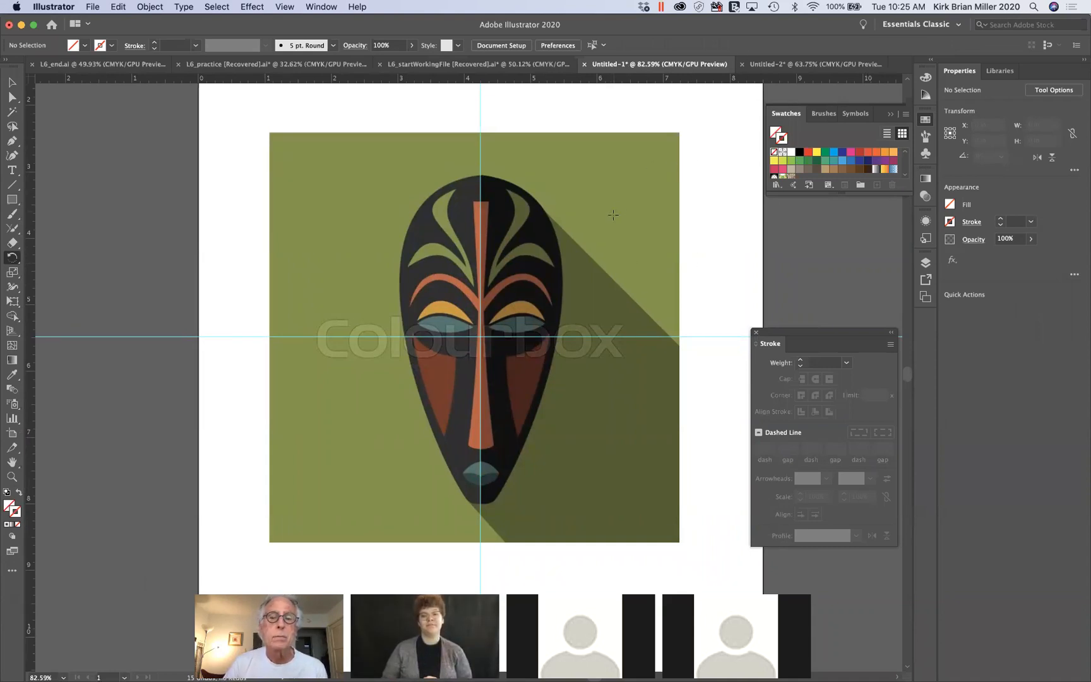
click(13, 83)
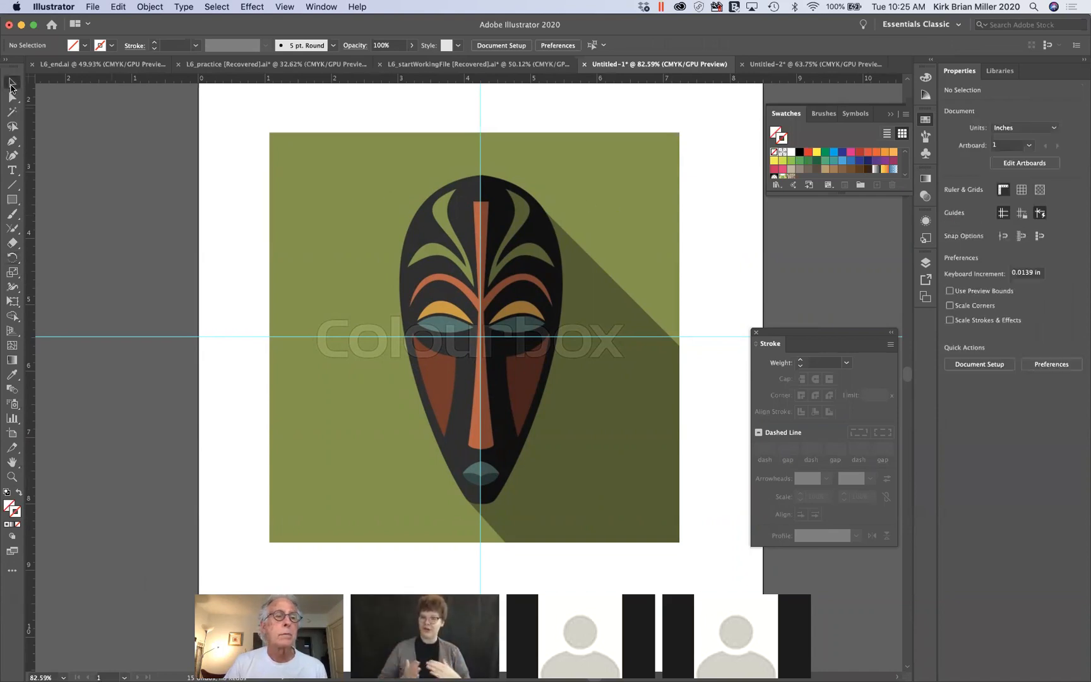
click(615, 282)
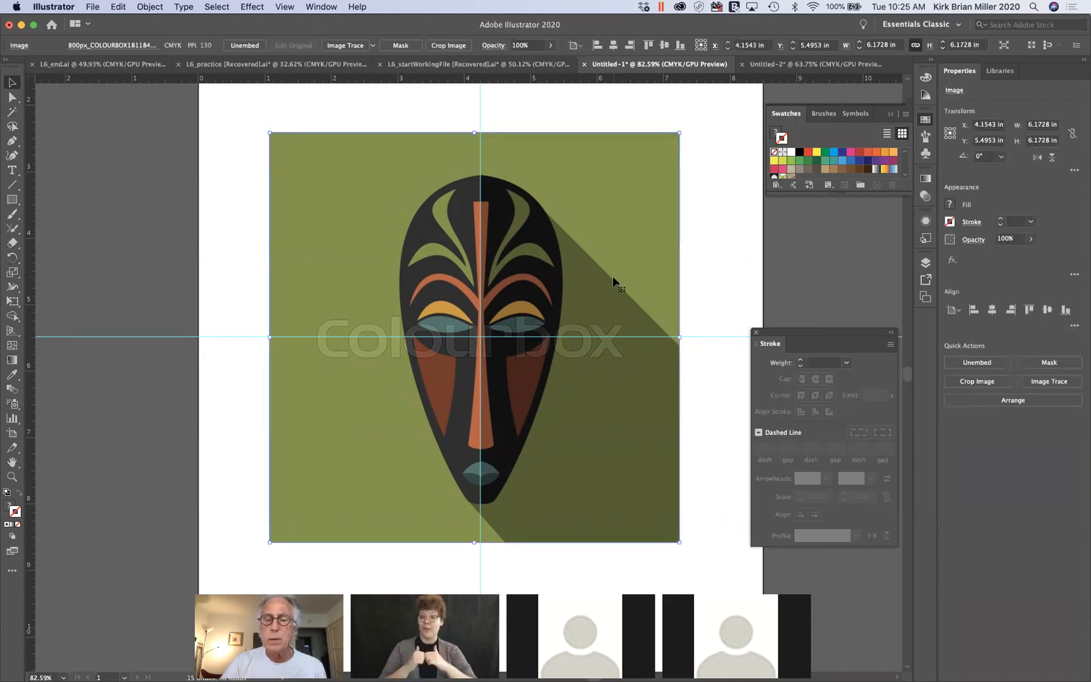
key(Delete)
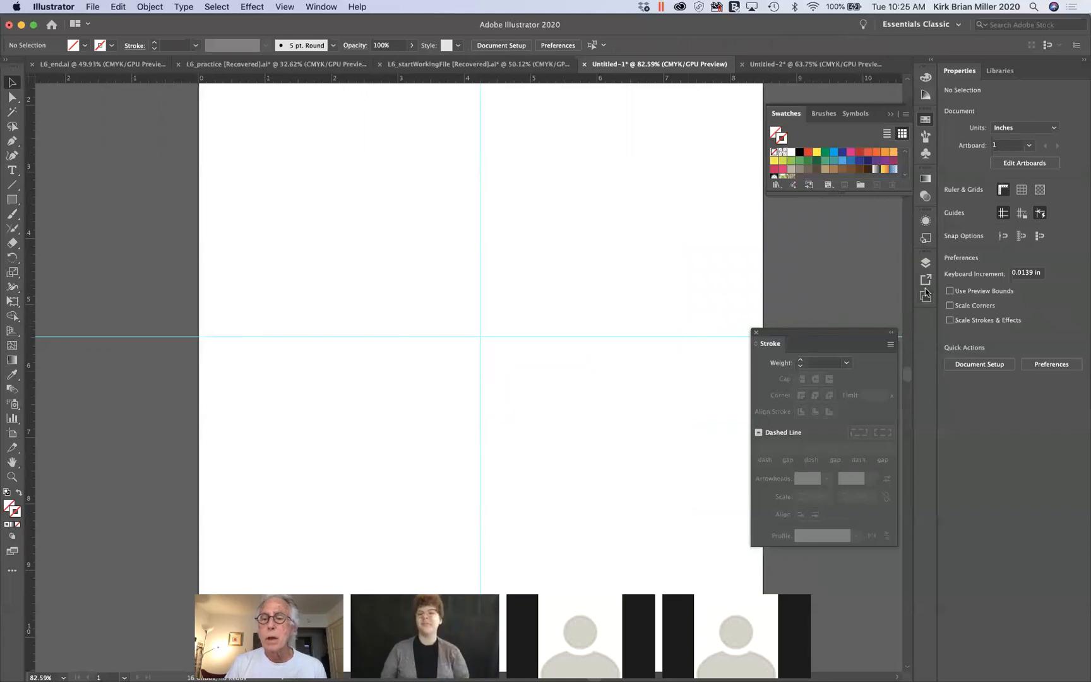
Step: Show the document's layers, and hide and redisplay the rulers
click(925, 262)
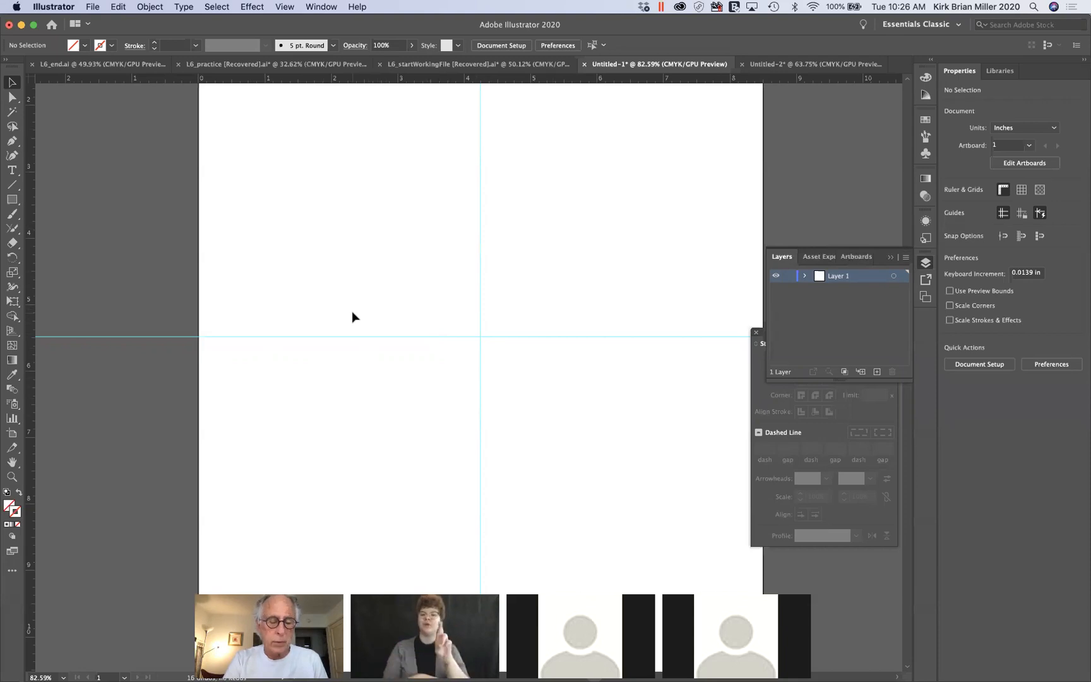
key(super+r)
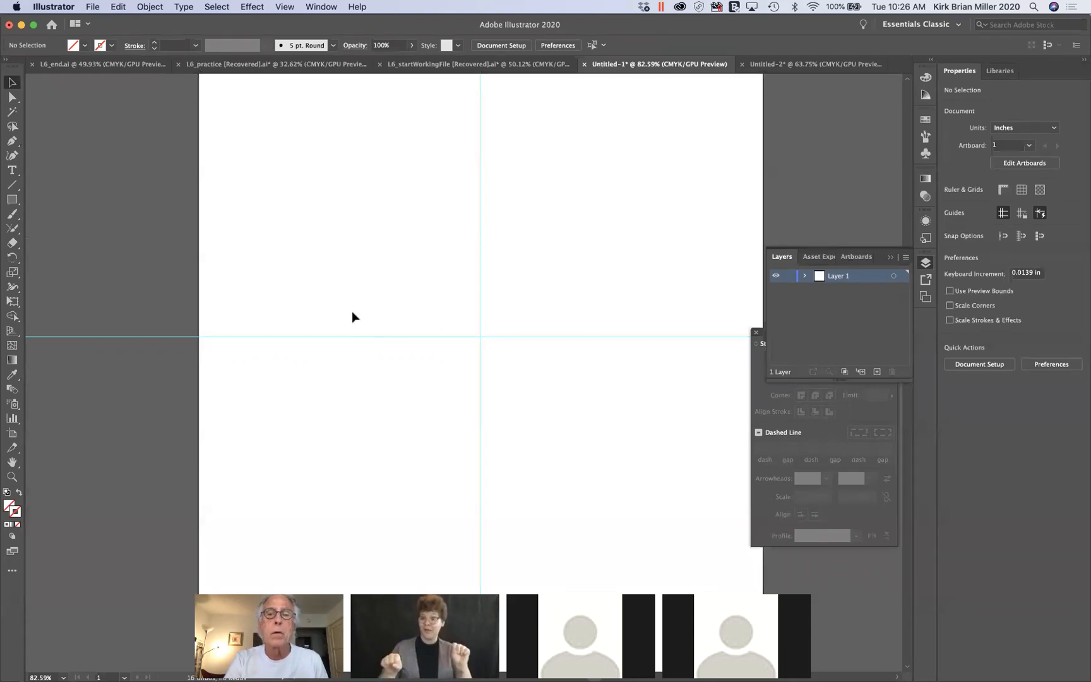
key(super+r)
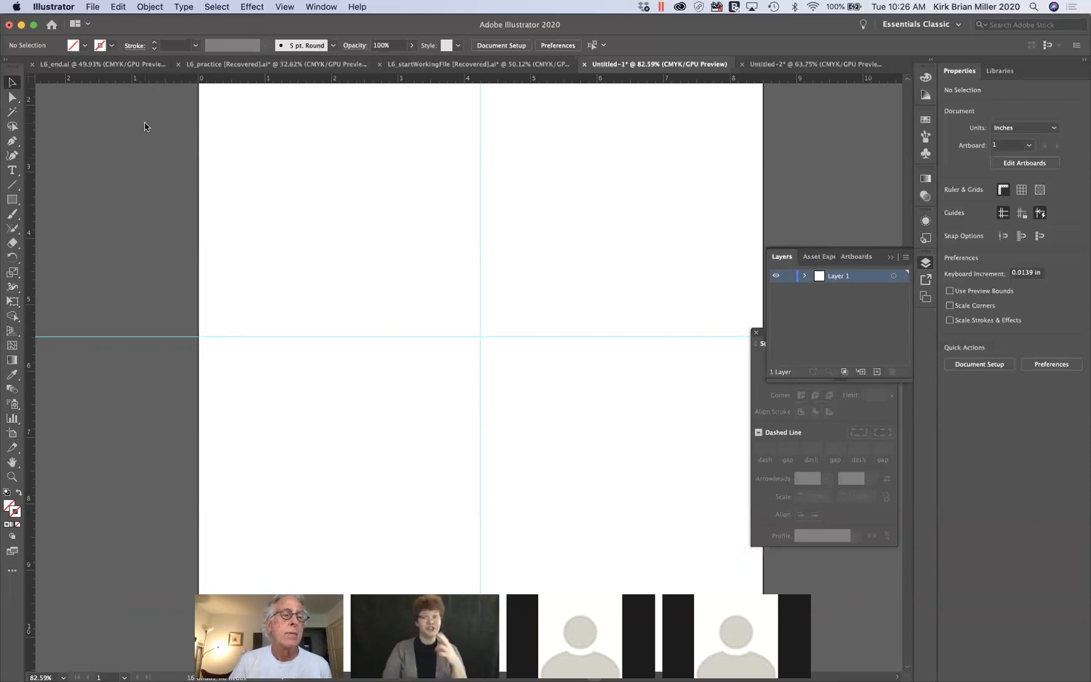
Step: Choose Inches as the general measurement unit in the Units preferences and apply it
click(53, 7)
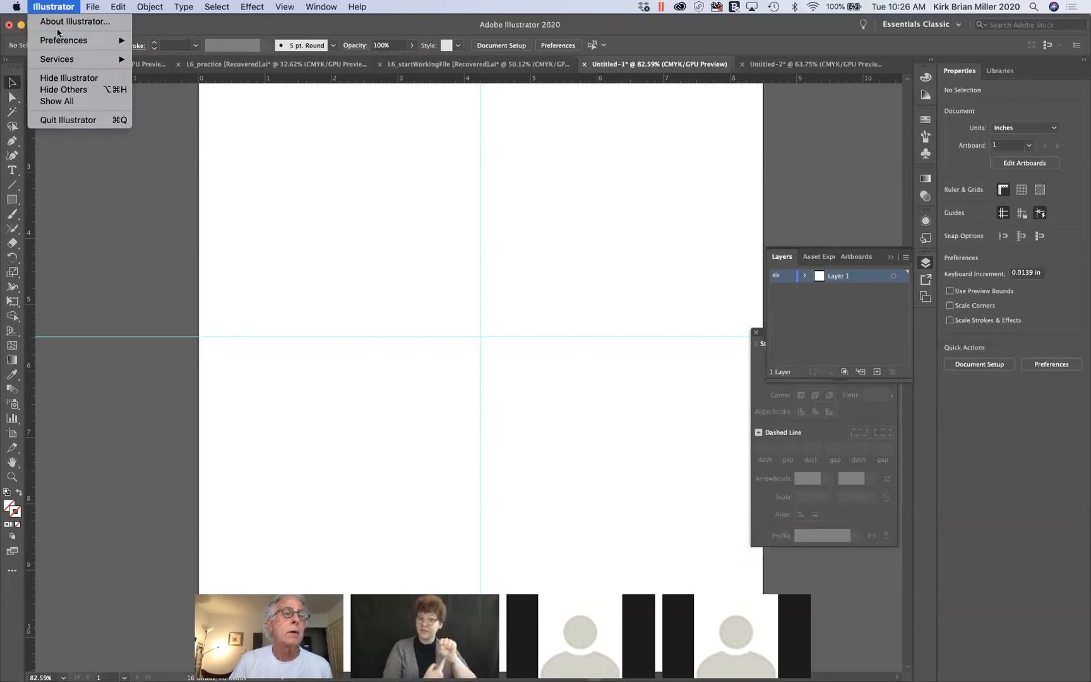
mouse_move(61, 40)
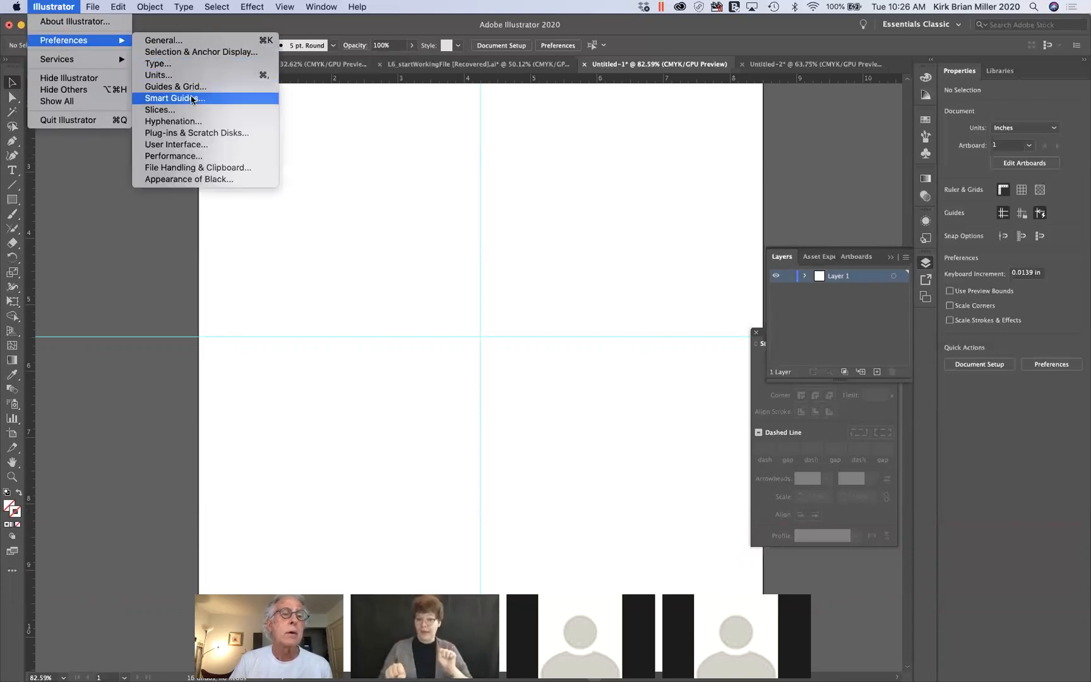
click(184, 77)
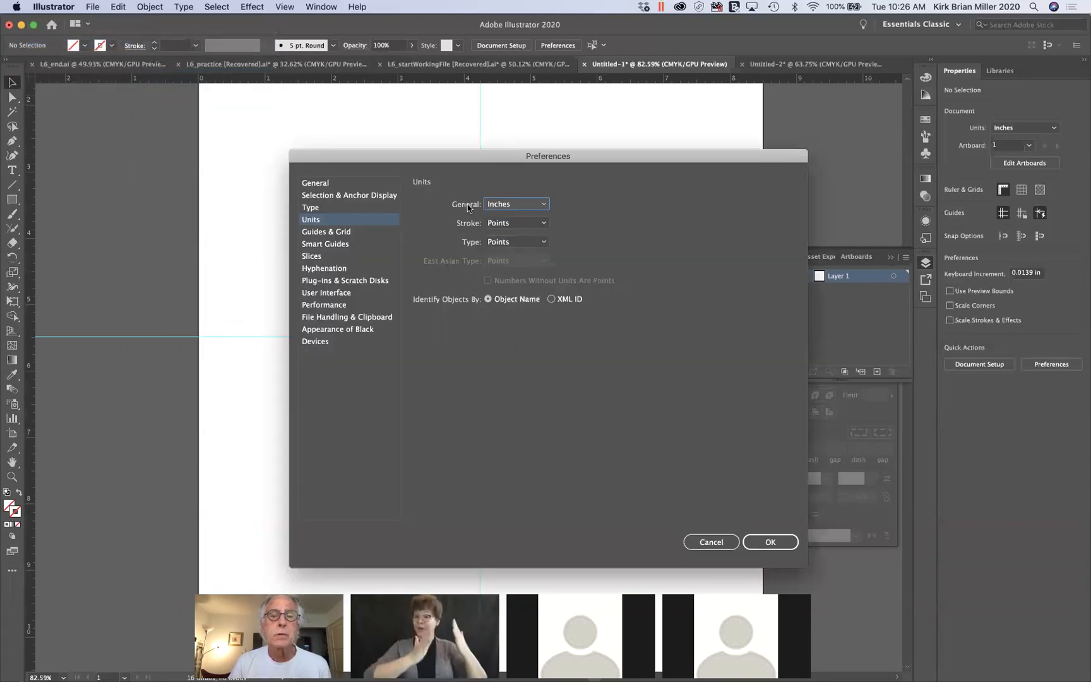
click(530, 204)
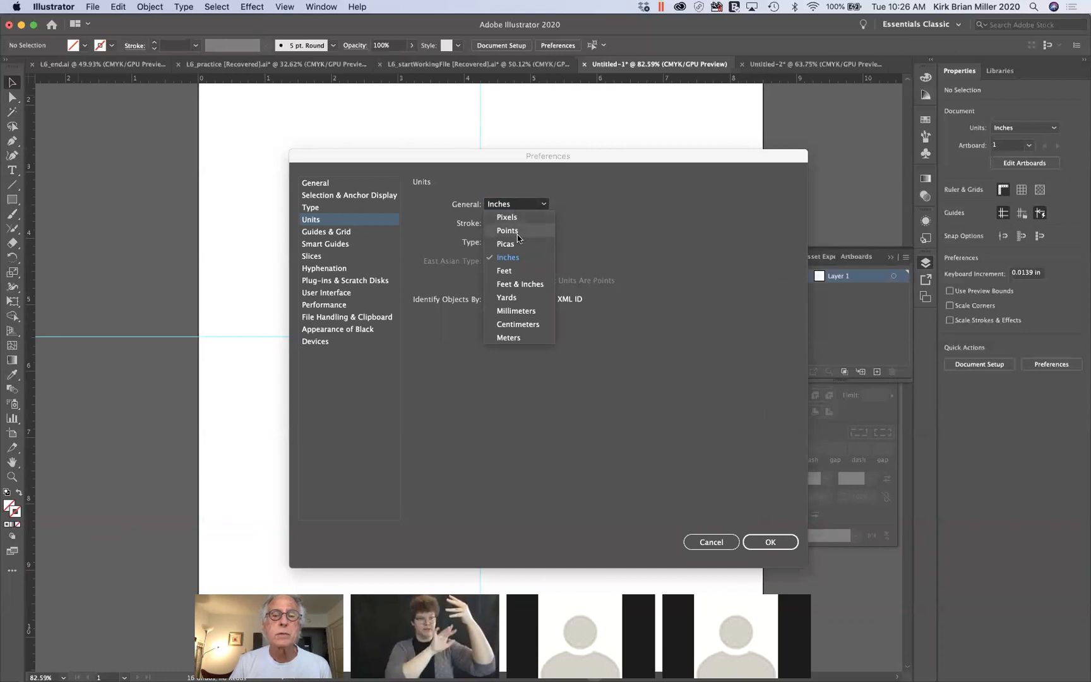
click(518, 255)
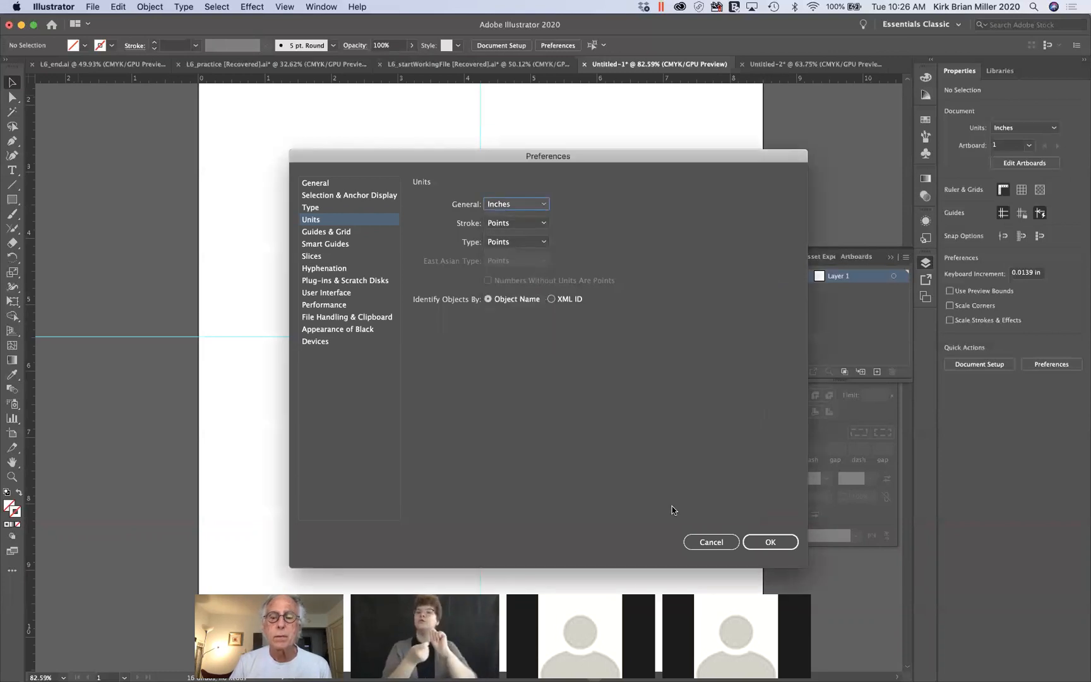
click(762, 543)
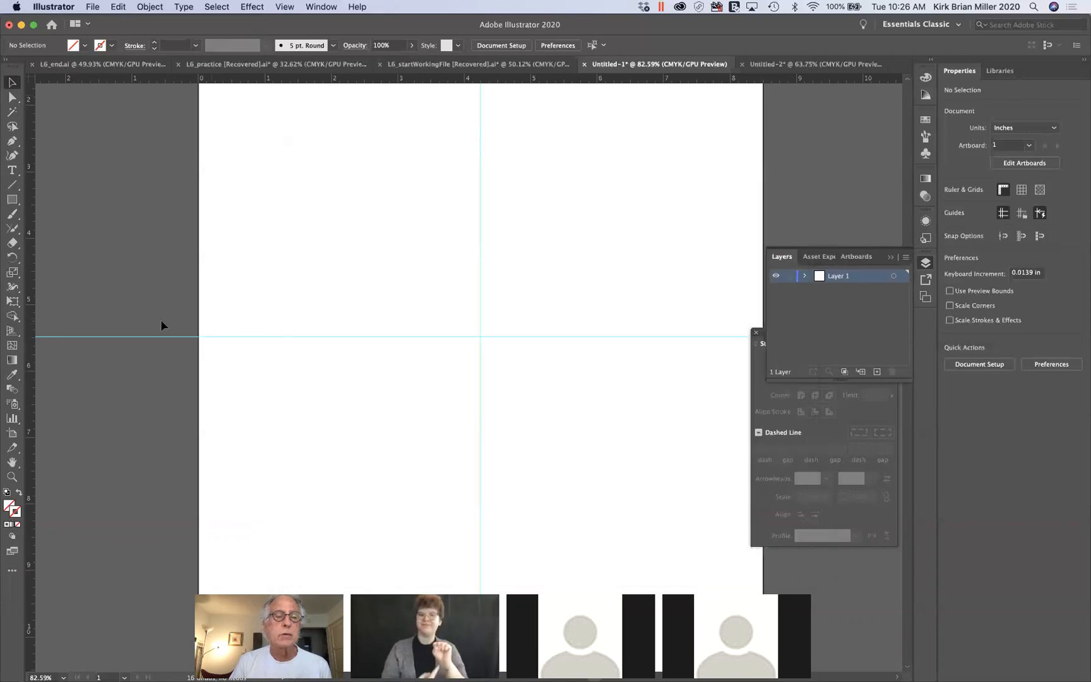
Step: Add a vertical ruler guide at about 1.44 in on the artboard and move it to about 1.81 in
drag(32, 285, 294, 315)
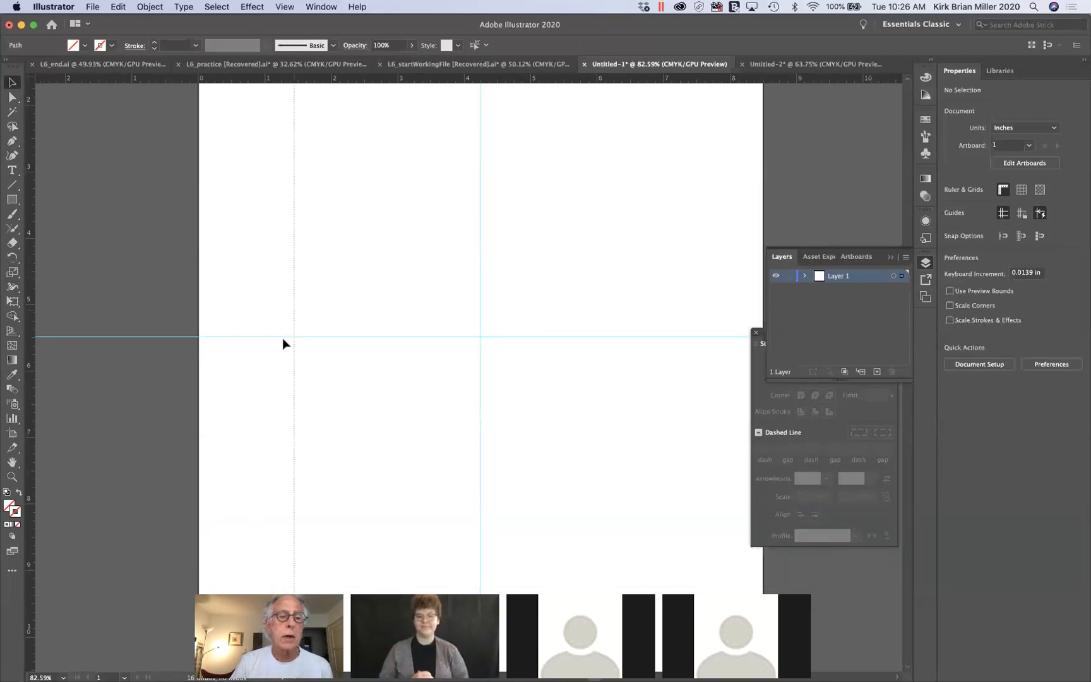
click(280, 389)
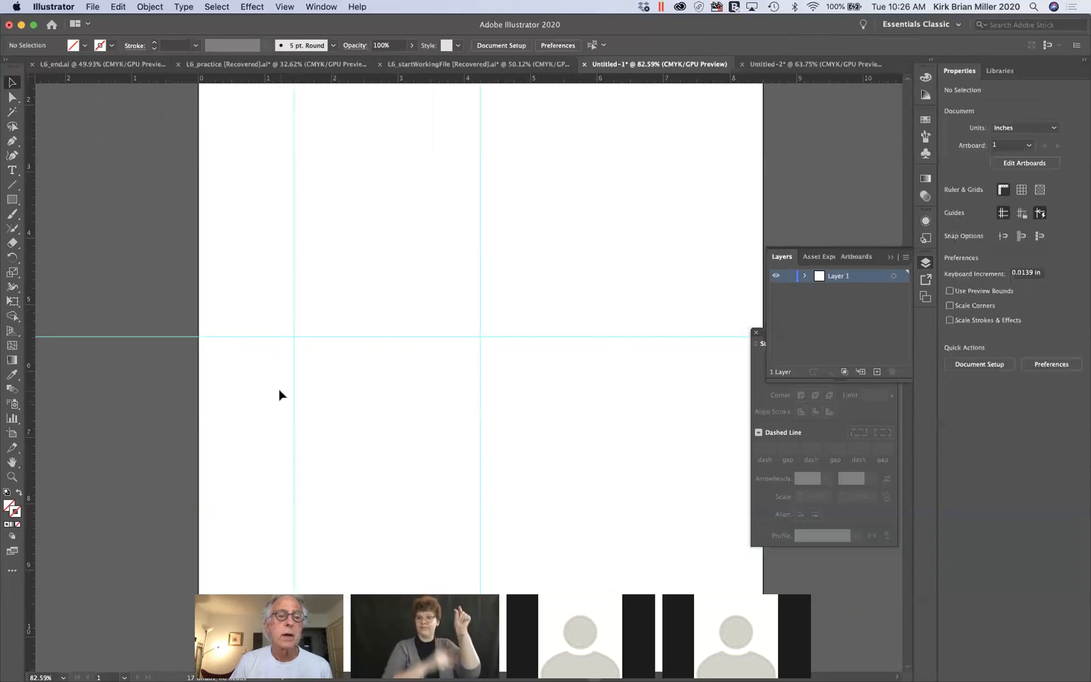
click(294, 308)
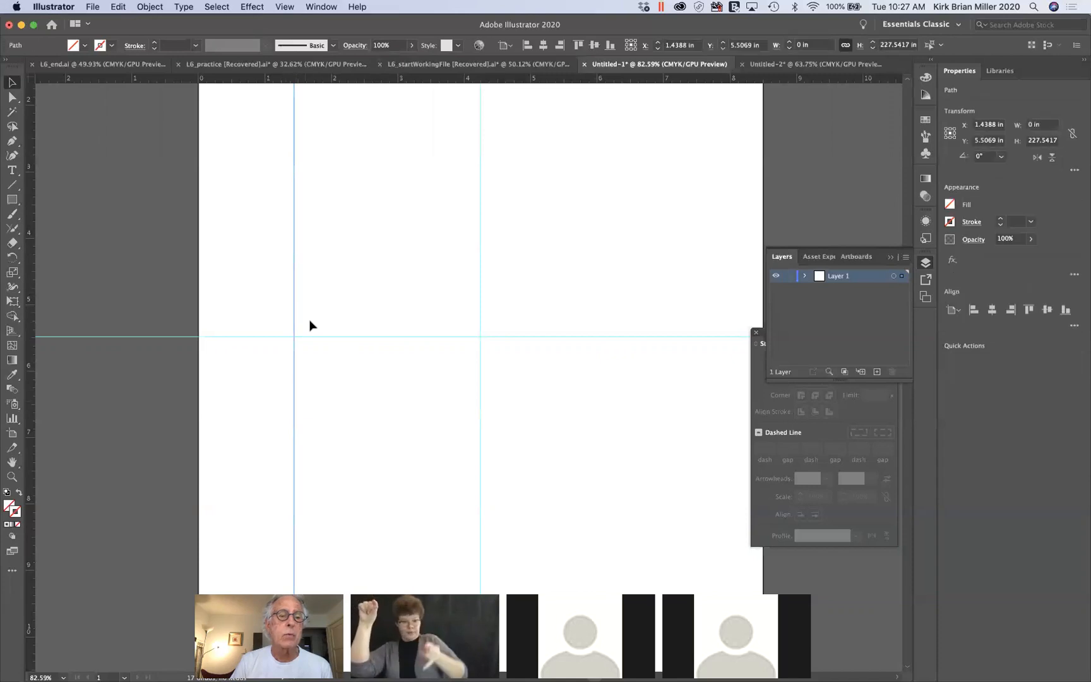
drag(295, 361, 320, 361)
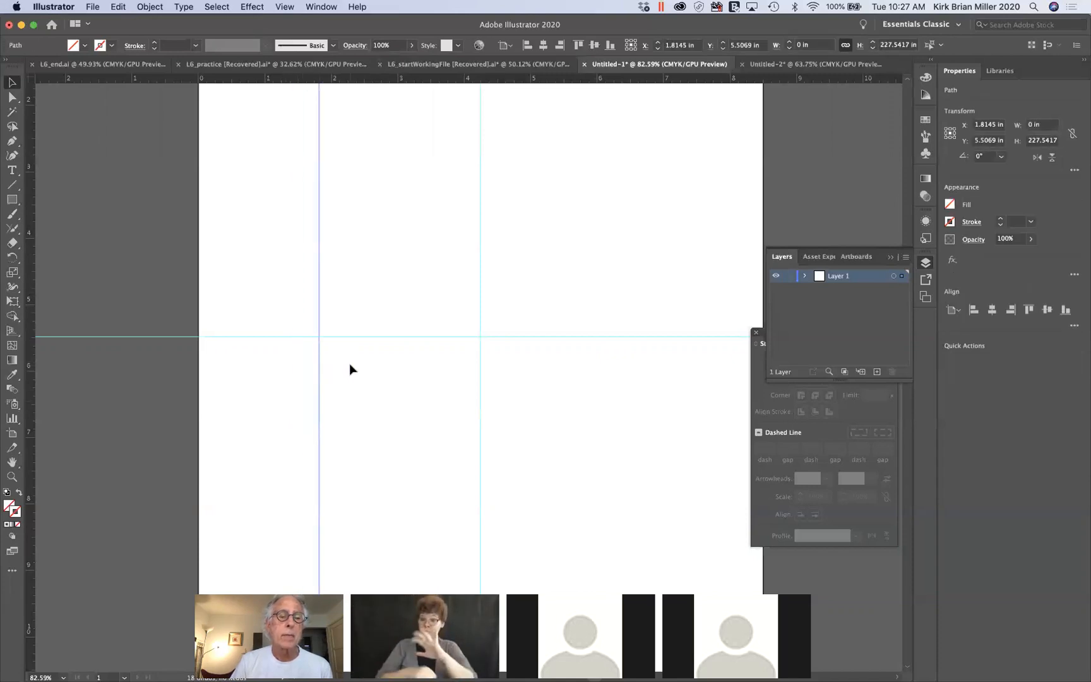
Step: Move the selected vertical guide to about 2.21 in and delete it from the artboard
drag(320, 283, 346, 288)
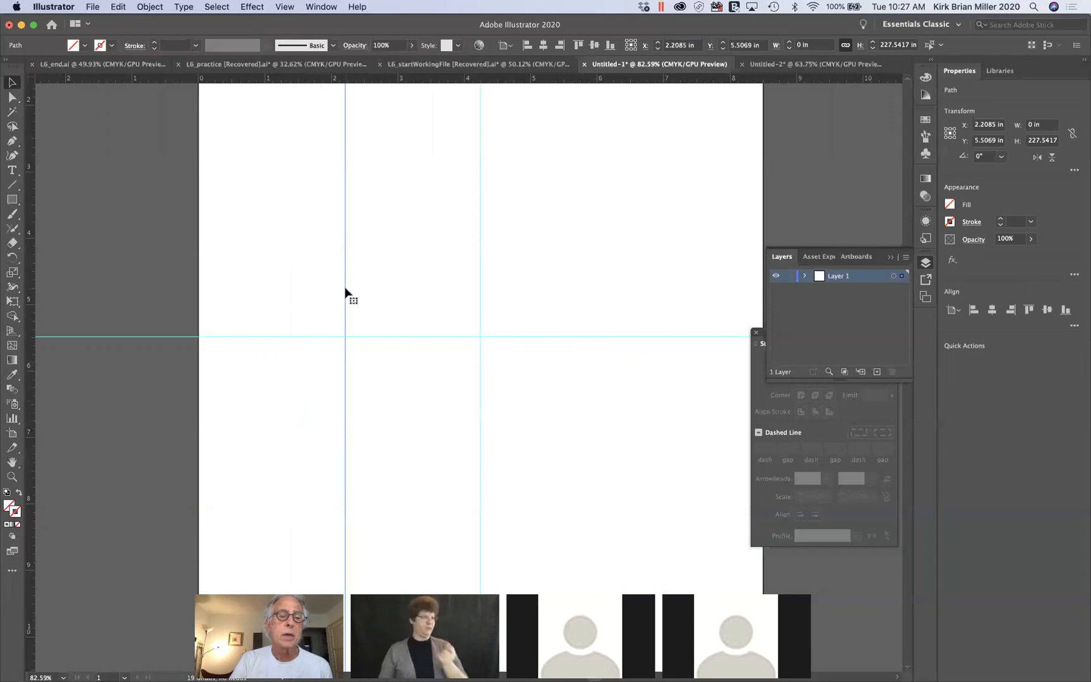
key(Delete)
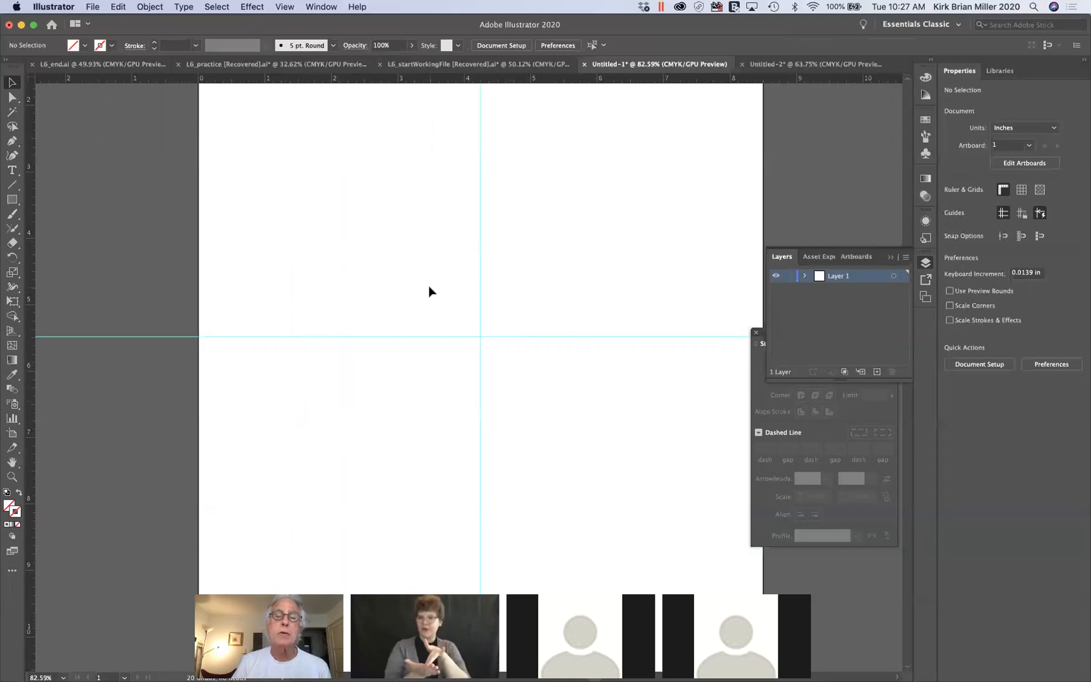
Step: Place the mask image 800px_COLOURBOX18118466.jpg from the Desktop as a linked file on the artboard, at about 0.68 in square
click(92, 7)
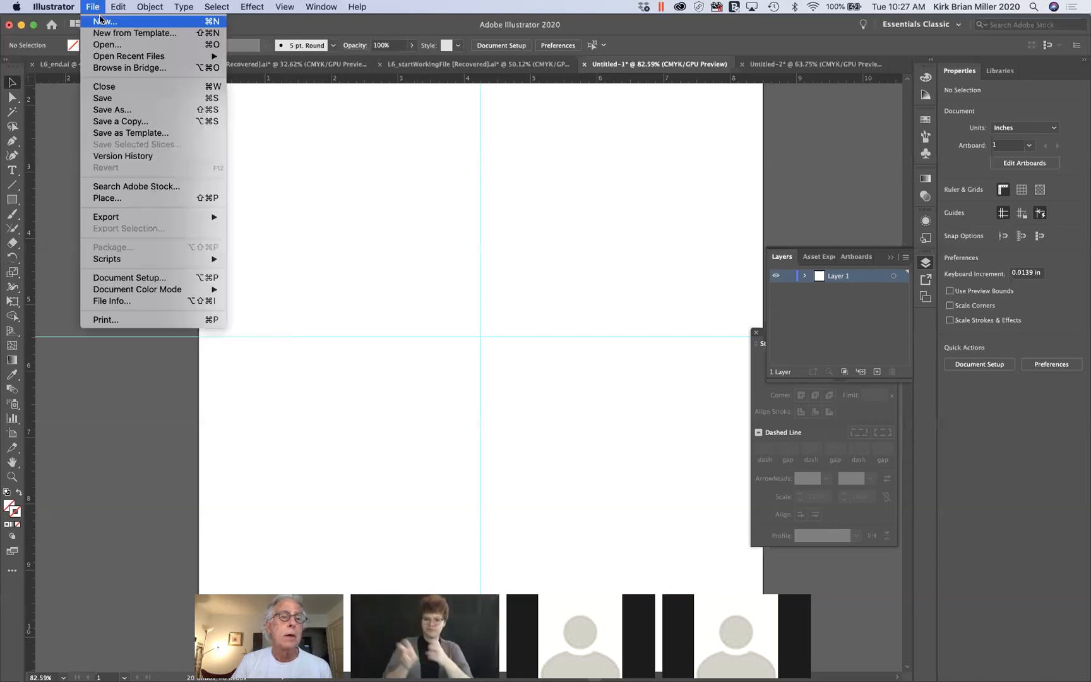
click(114, 199)
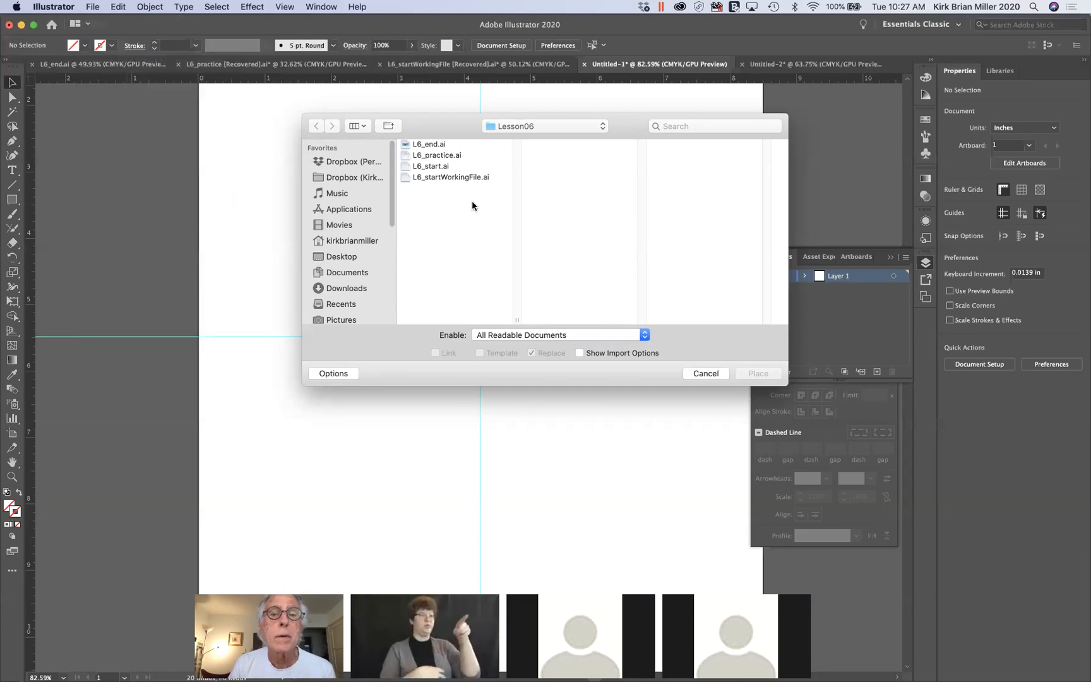
click(351, 262)
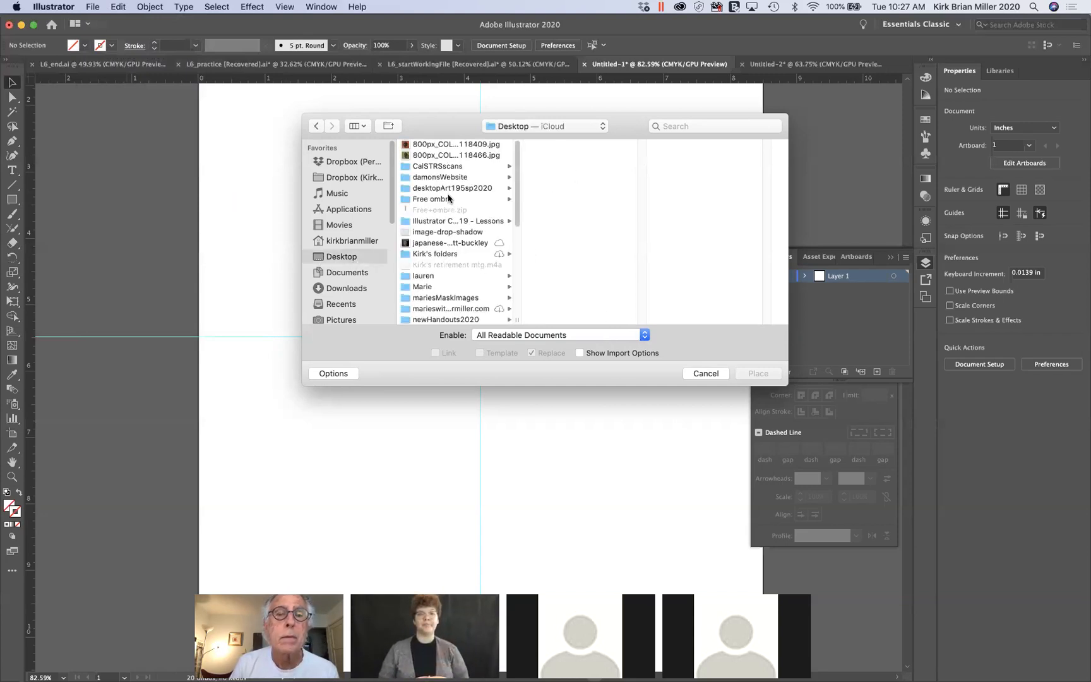
click(440, 155)
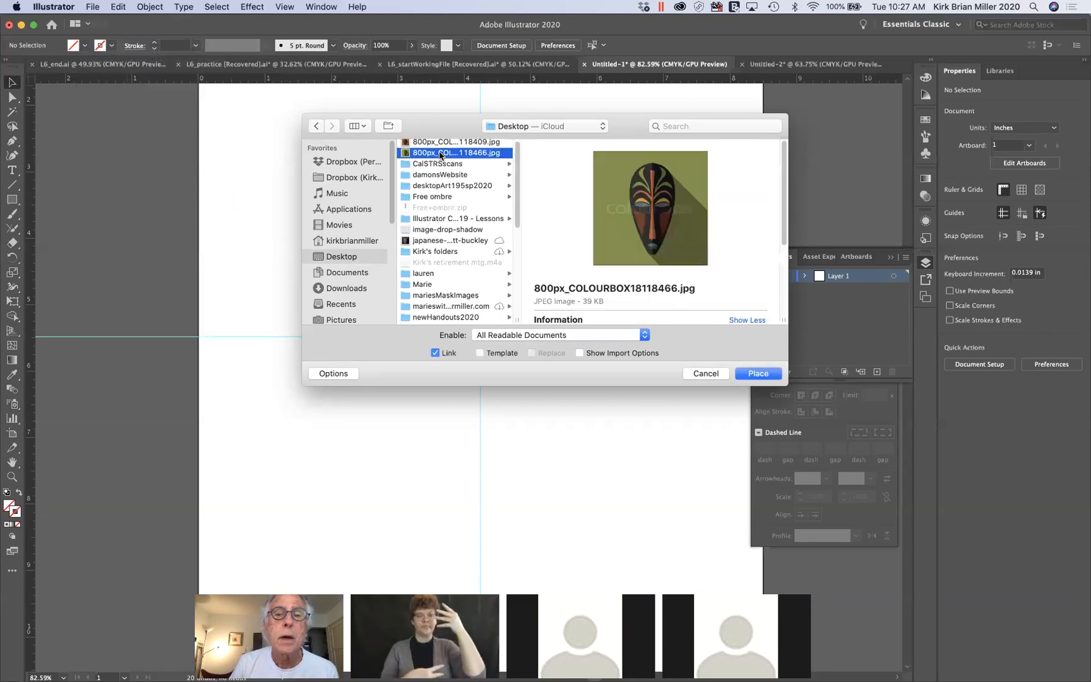
click(758, 375)
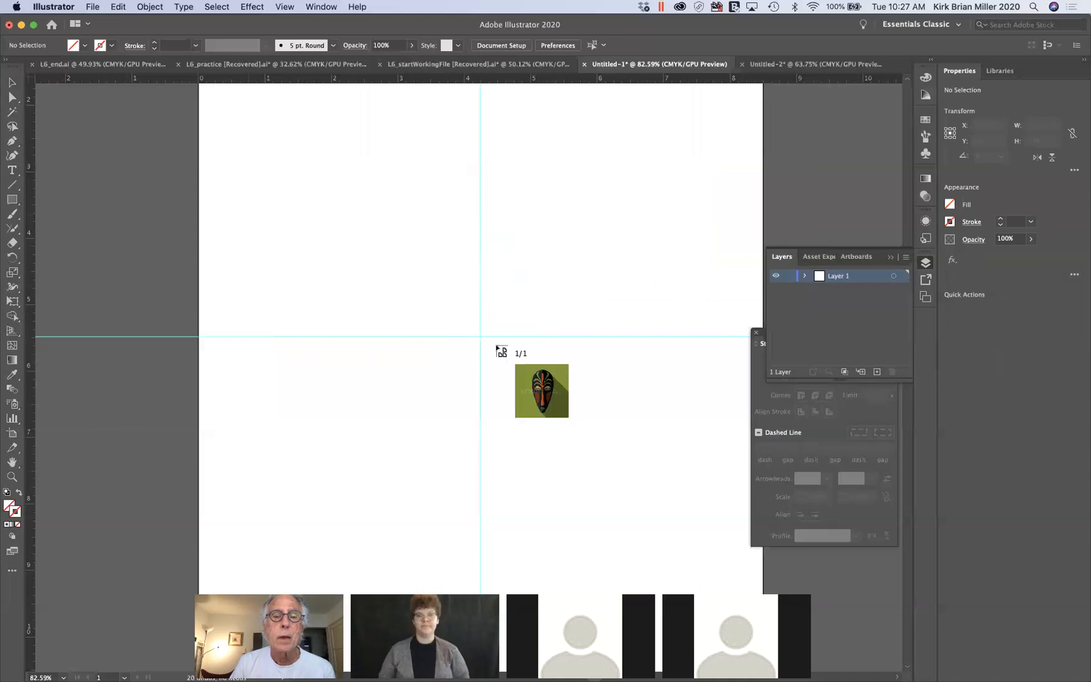
click(382, 217)
Step: Centre the placed mask image on the intersection of the guides and scale it proportionally from its centre to about 6.91 in square
drag(429, 262, 496, 347)
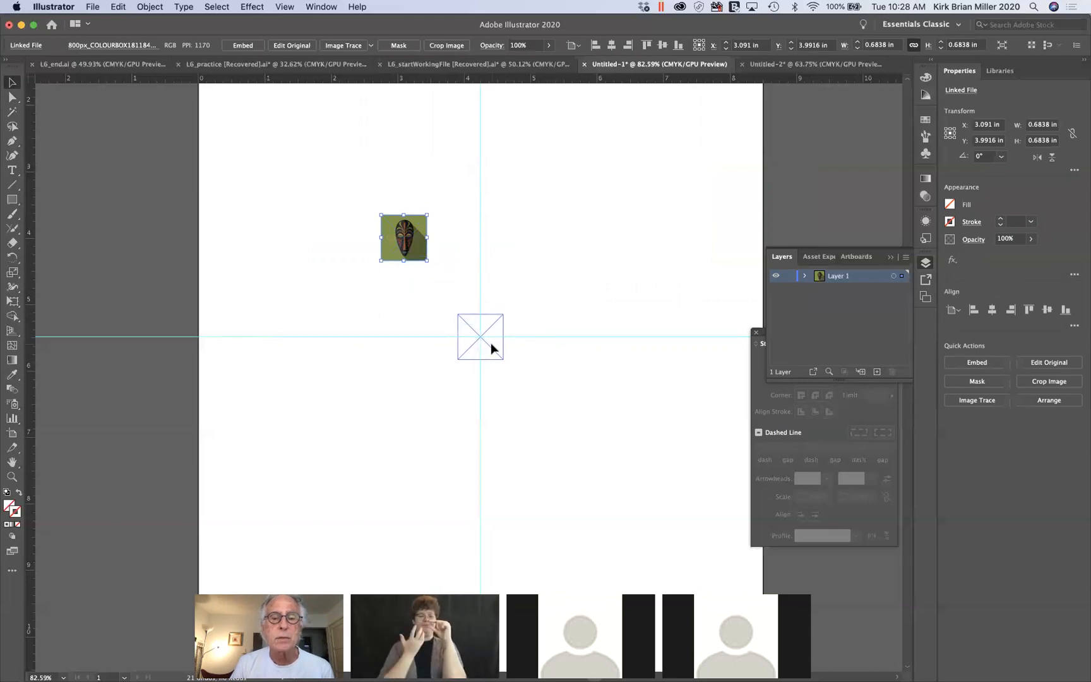
drag(491, 343, 492, 343)
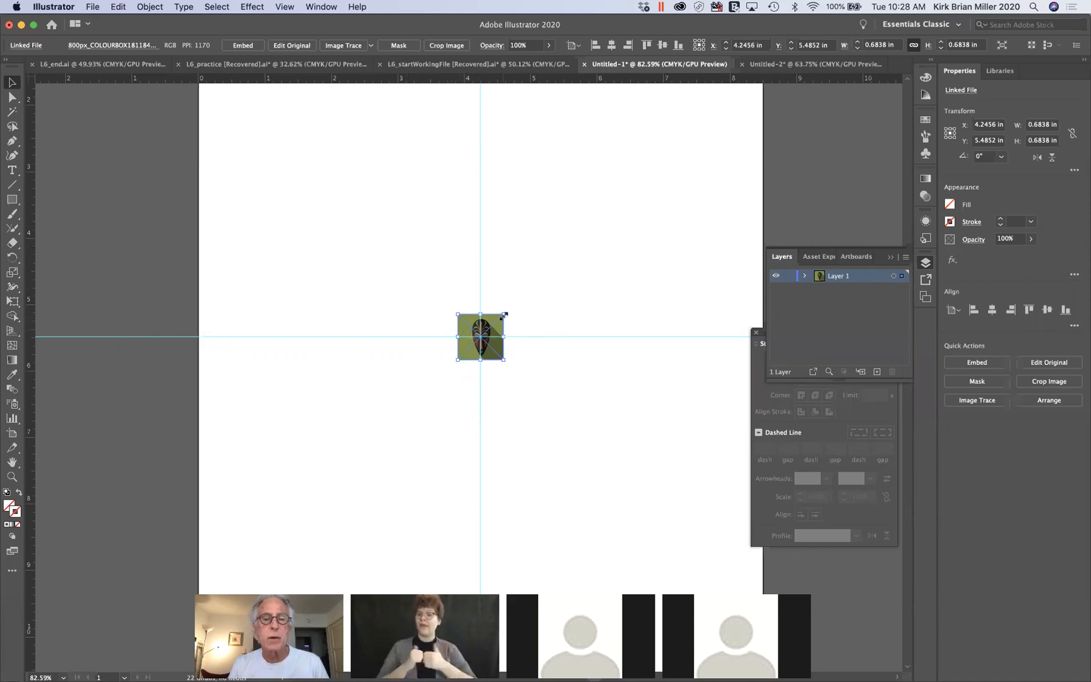
drag(504, 314, 781, 108)
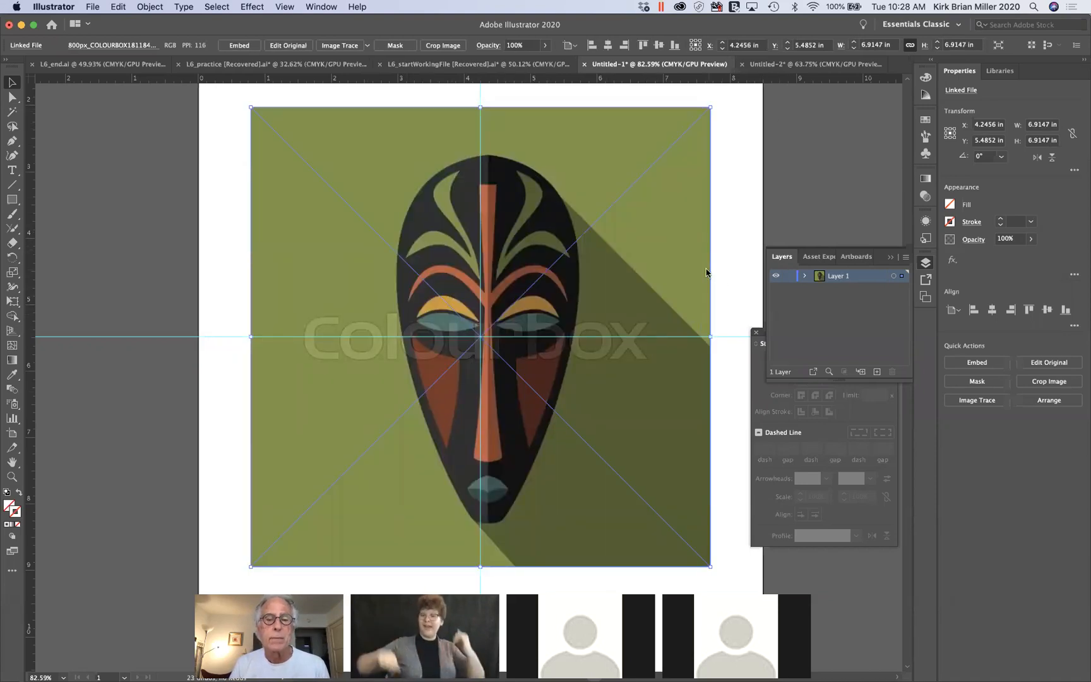
Step: Nudge the image horizontally to X of about 4.13 in to align the mask's centreline with the vertical guide, and deselect it
key(Left)
key(Left)
key(Left)
key(Left)
key(Left)
key(Left)
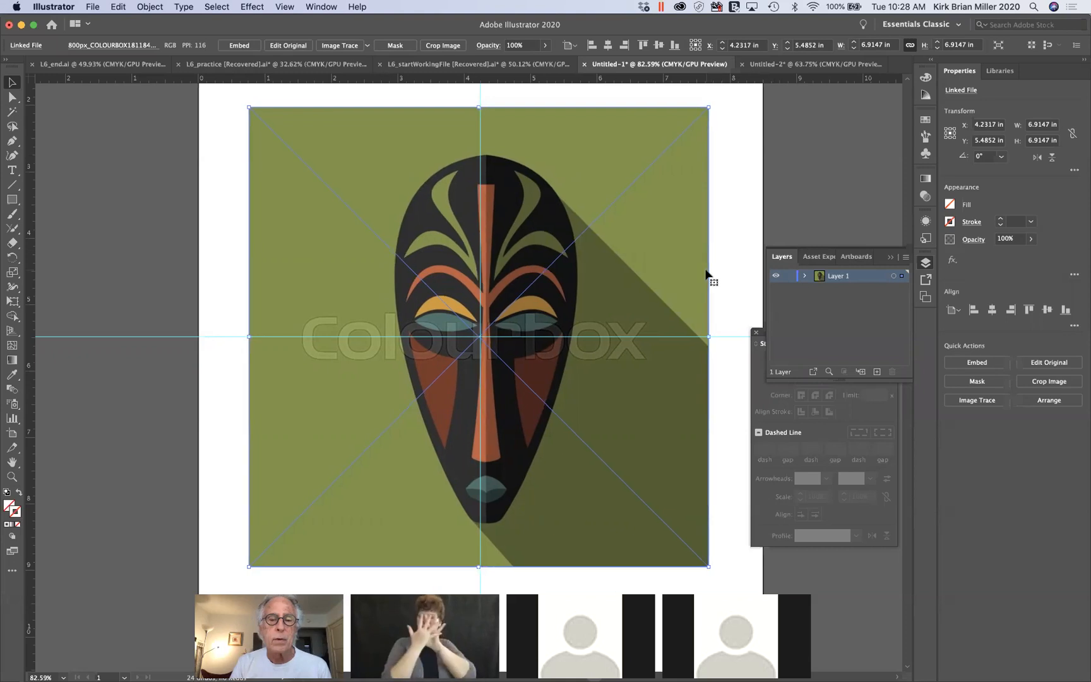
key(Left)
key(Left)
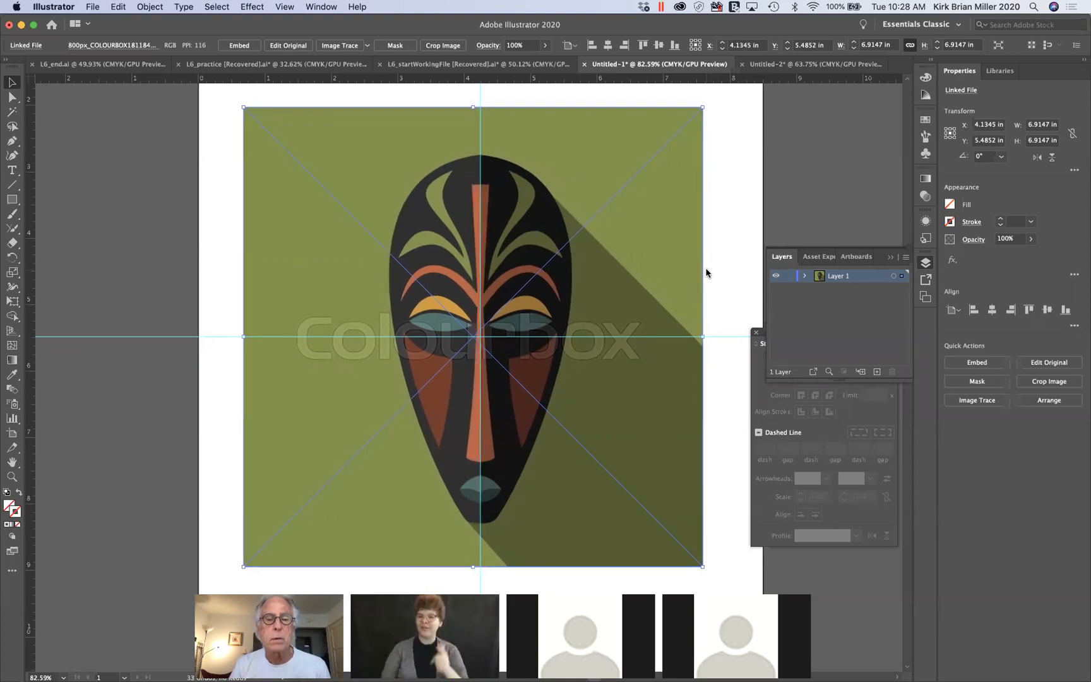
click(719, 374)
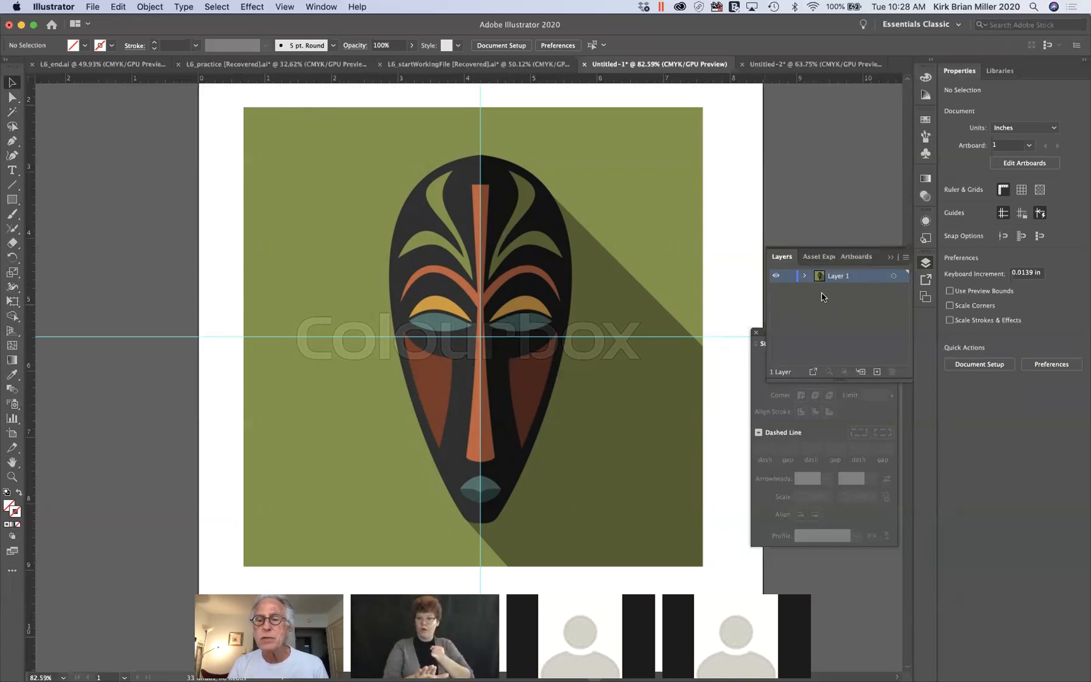
Step: Rename the layer holding the mask image as template
double_click(839, 281)
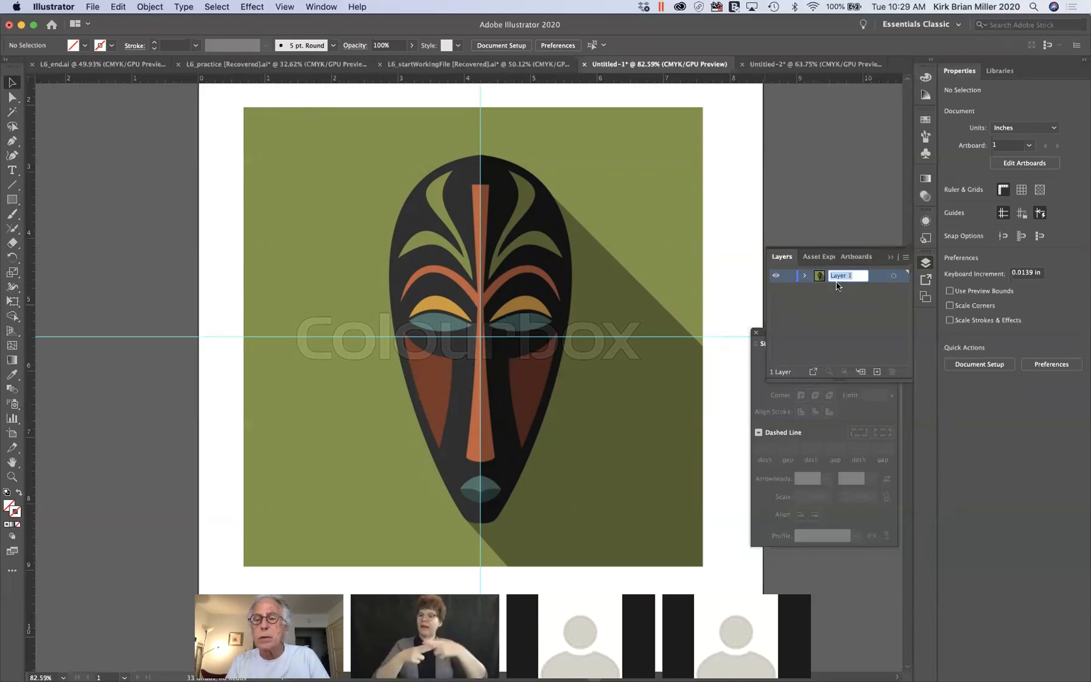
click(830, 299)
double_click(834, 278)
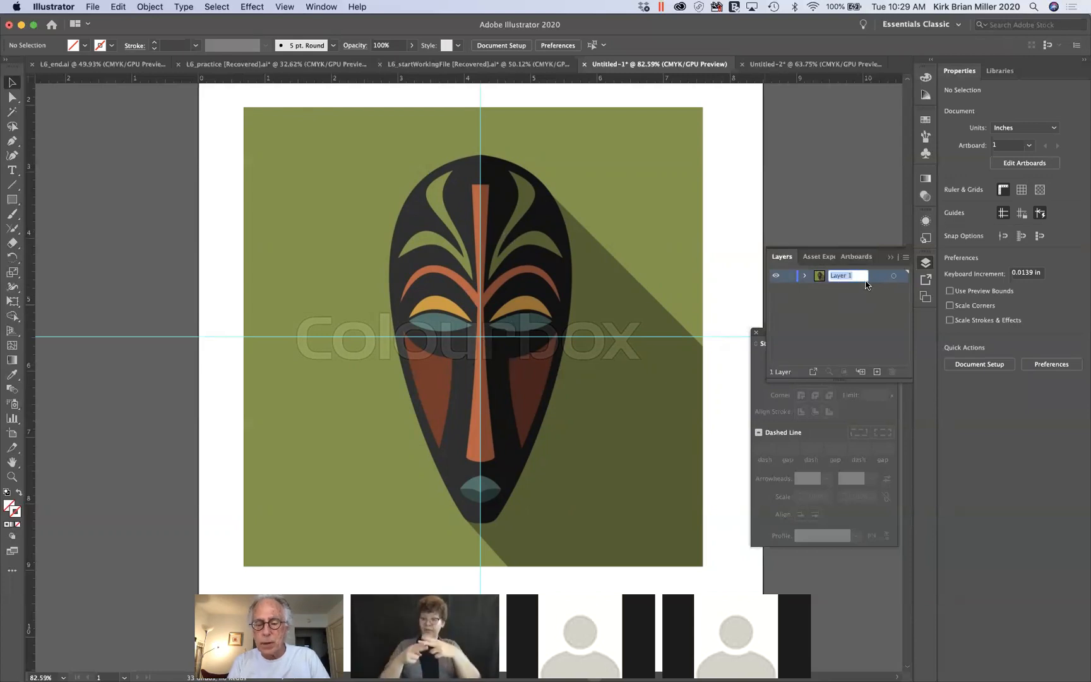
text(tem)
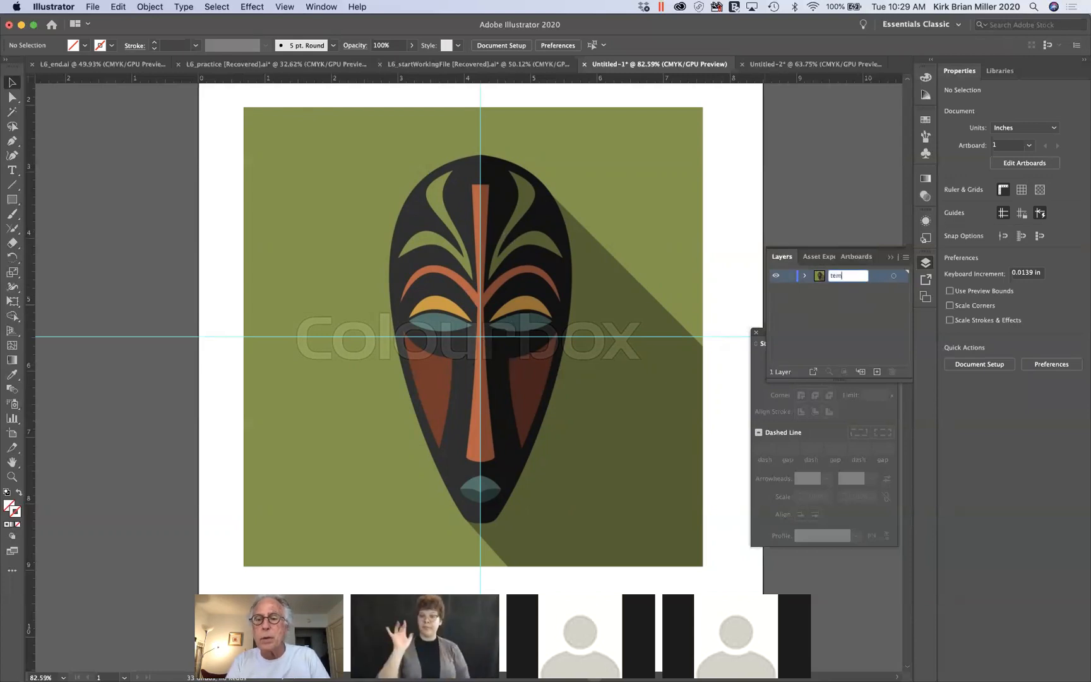
text(plate)
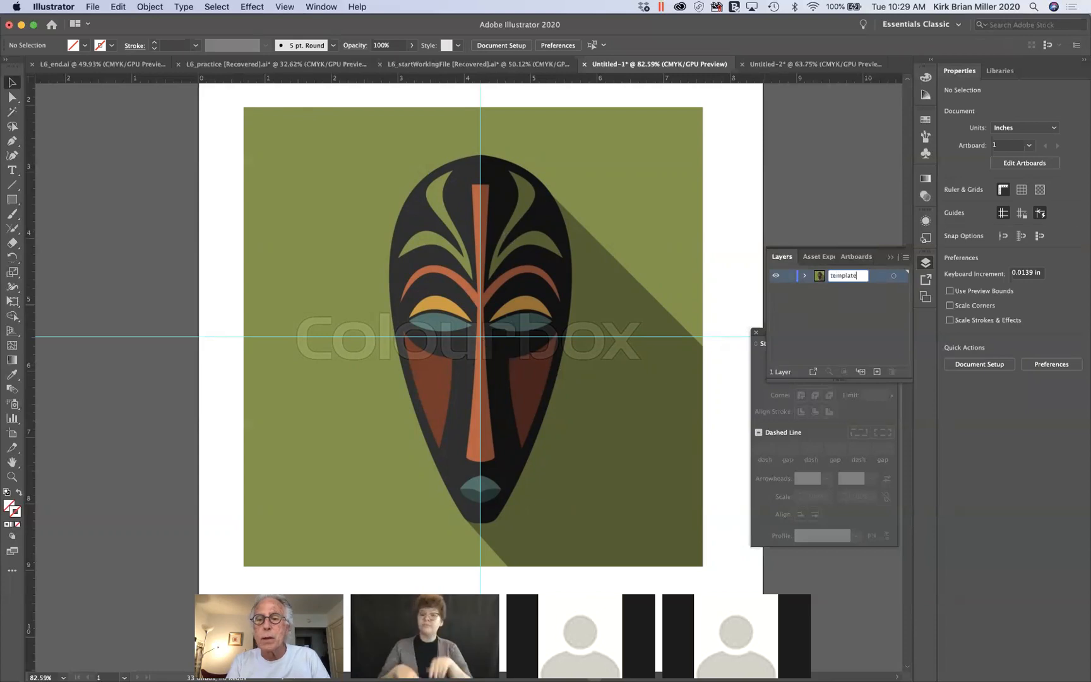
click(848, 296)
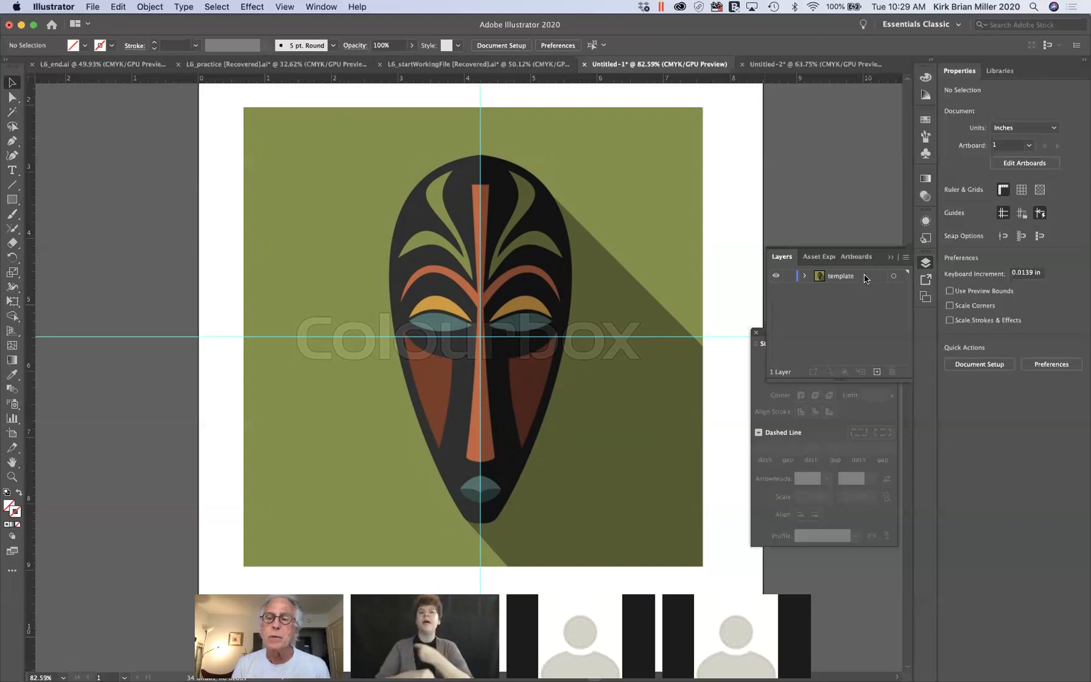
Step: Turn off printing for the mask image's layer and make it a template layer with images dimmed to 50%
double_click(865, 278)
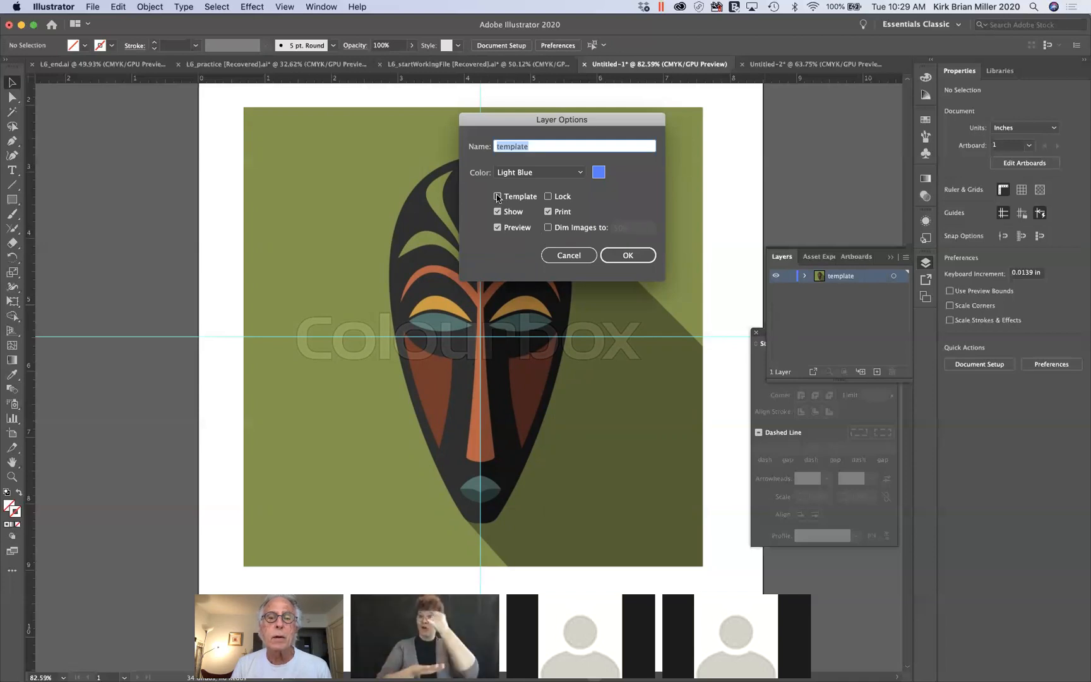
drag(624, 122, 598, 190)
click(473, 266)
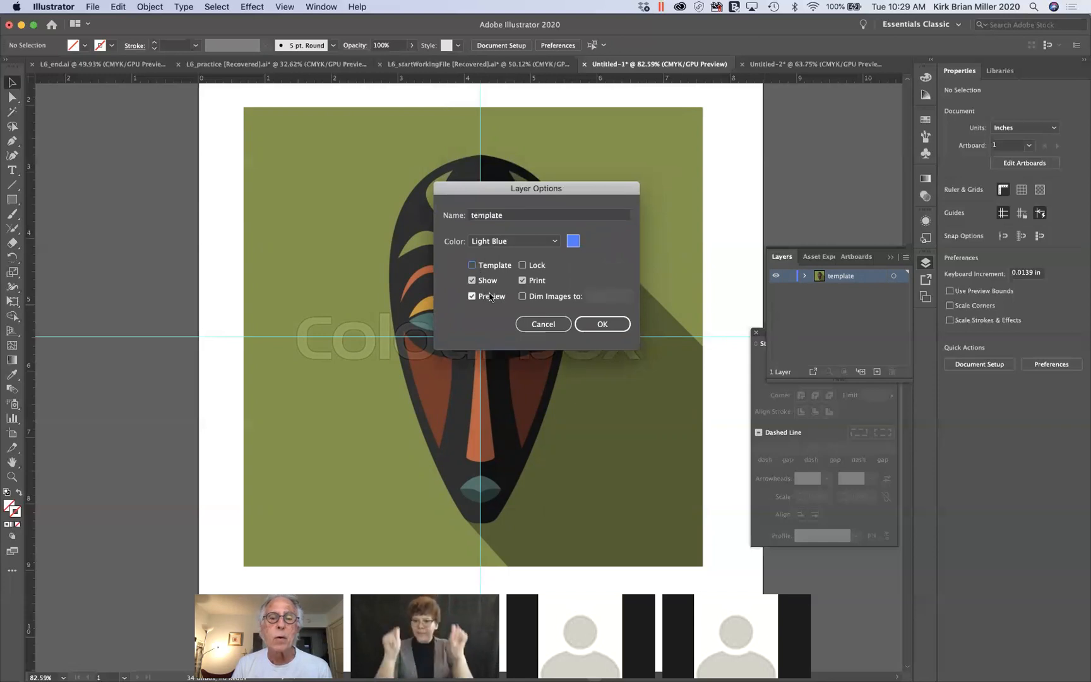
click(521, 282)
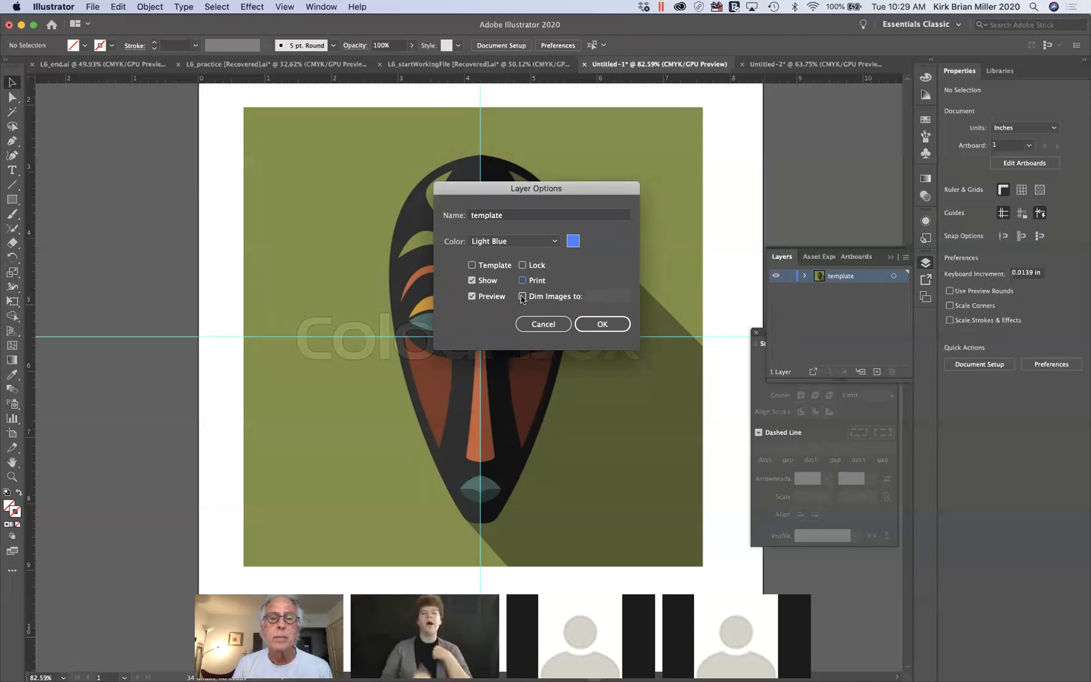
click(472, 265)
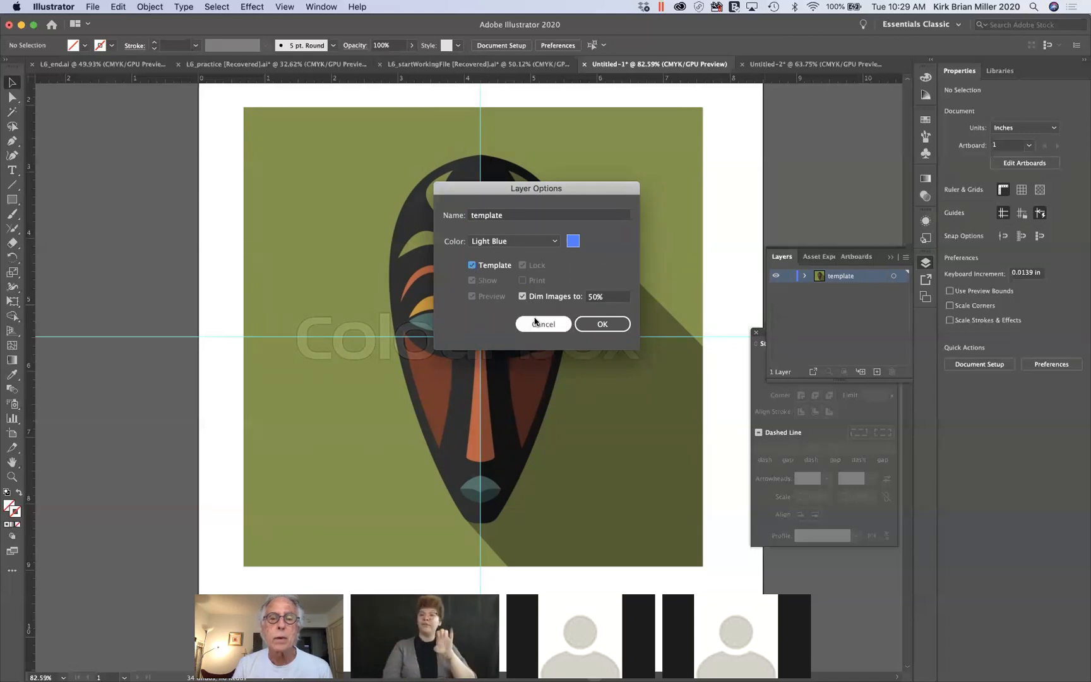
click(602, 324)
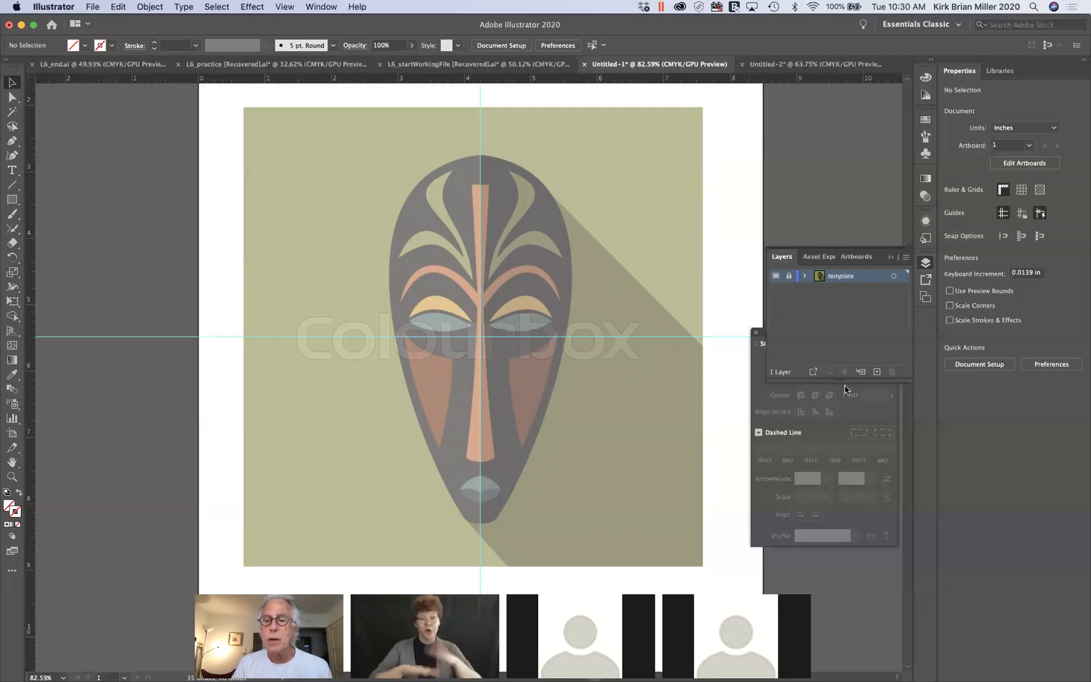
Step: Add a new layer above the template layer, name it drawing, and put the layers list away
click(836, 335)
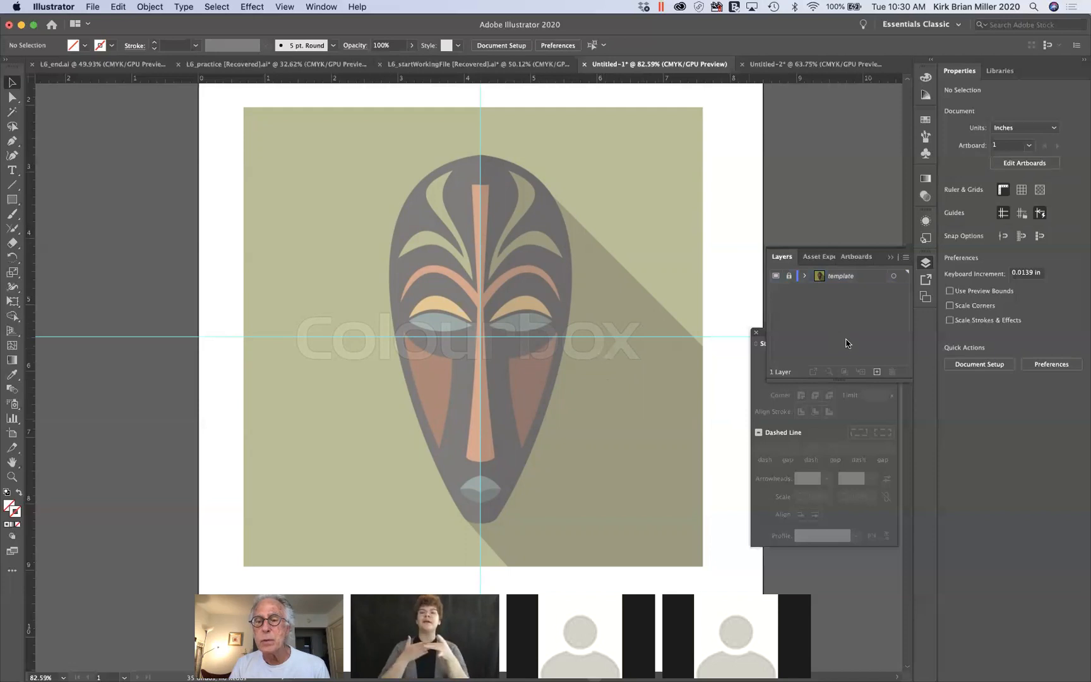
click(877, 373)
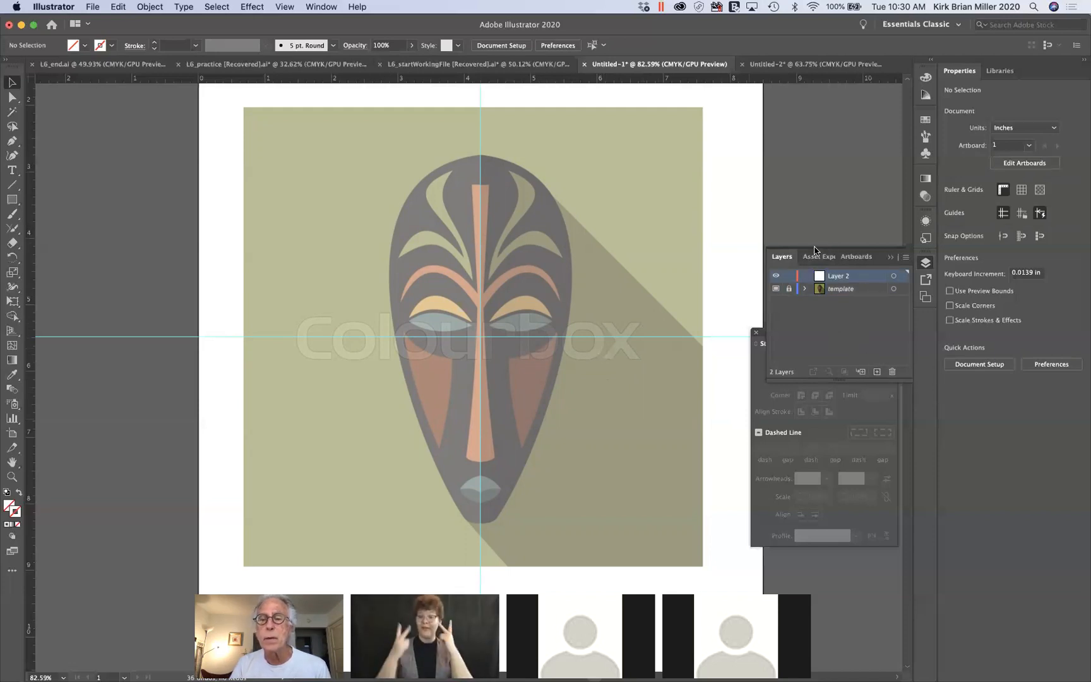
double_click(838, 277)
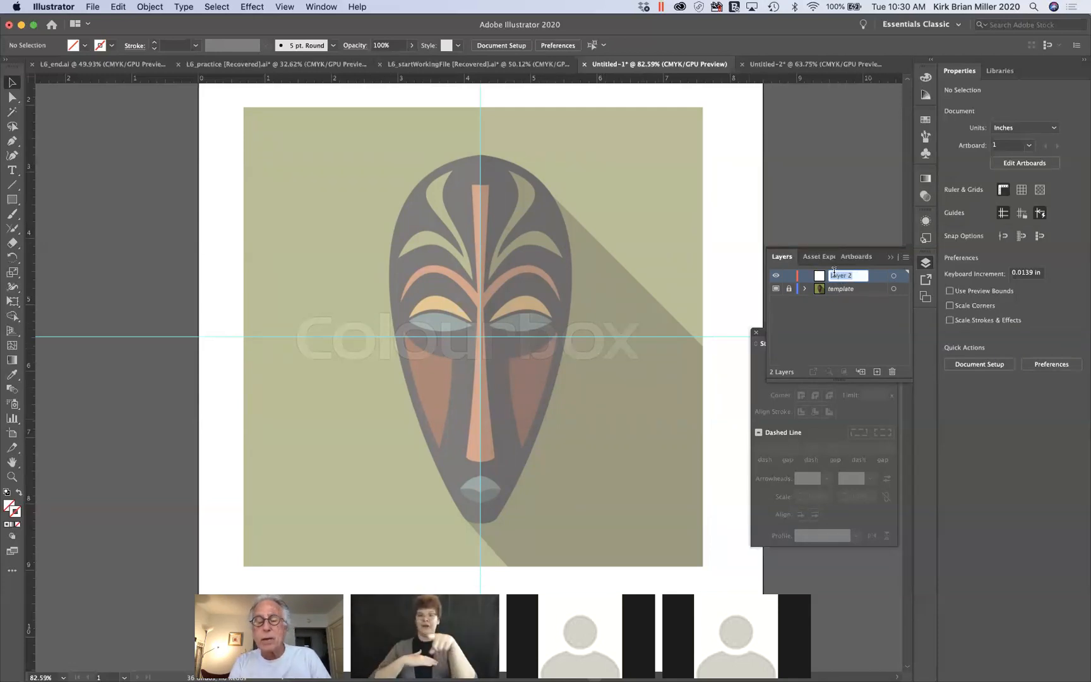
text(d)
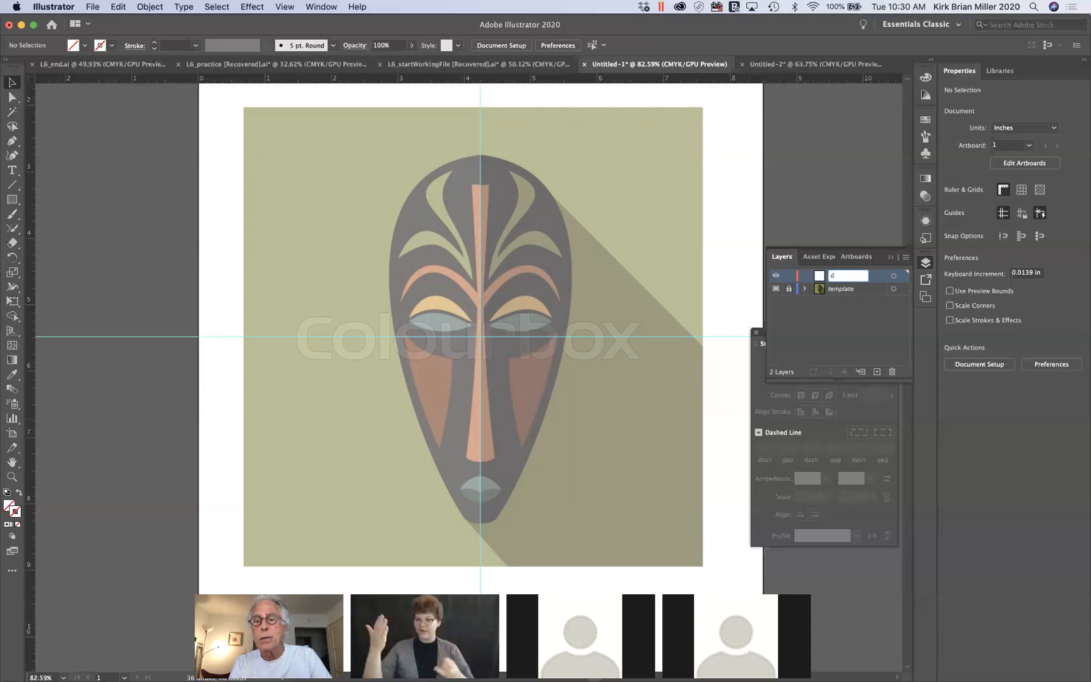
text(rawing)
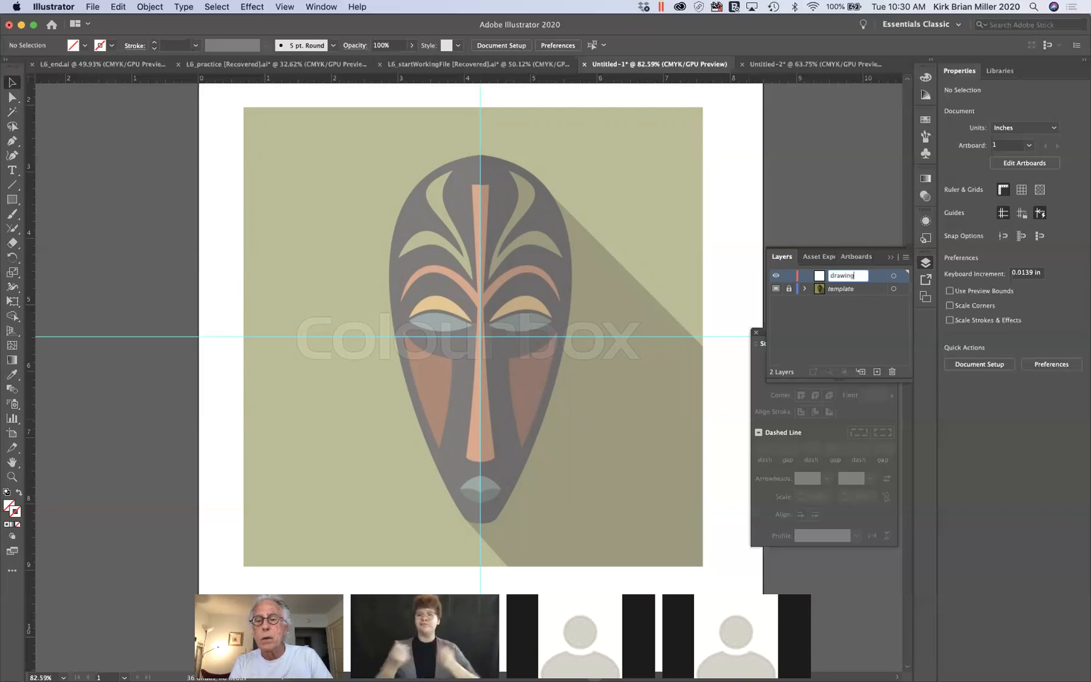
click(841, 307)
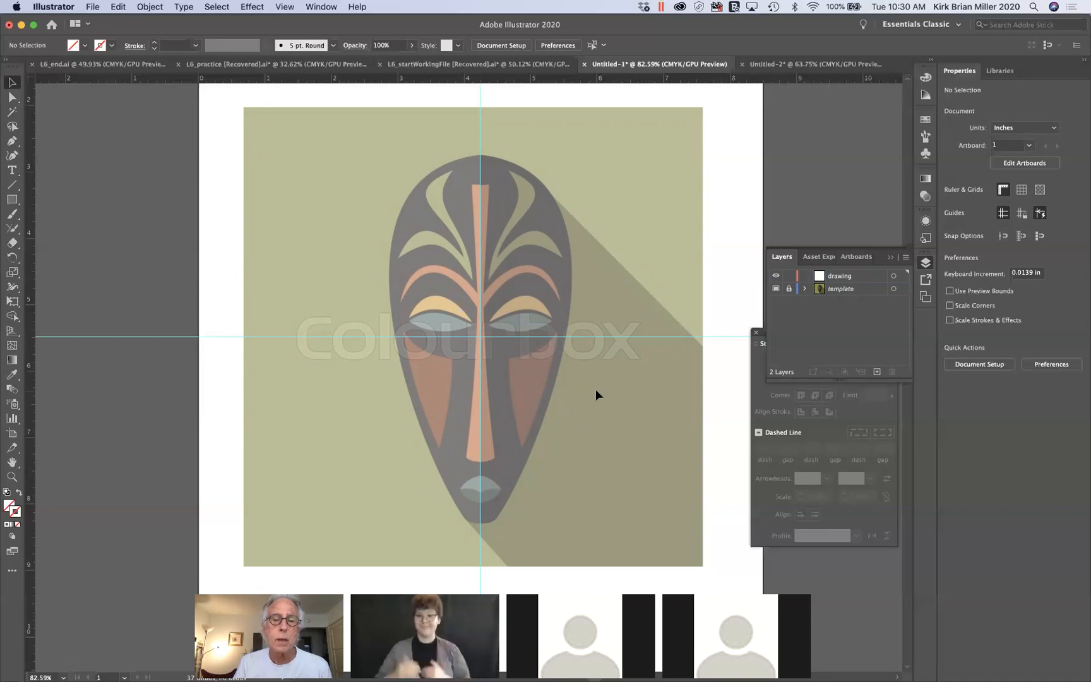
click(889, 258)
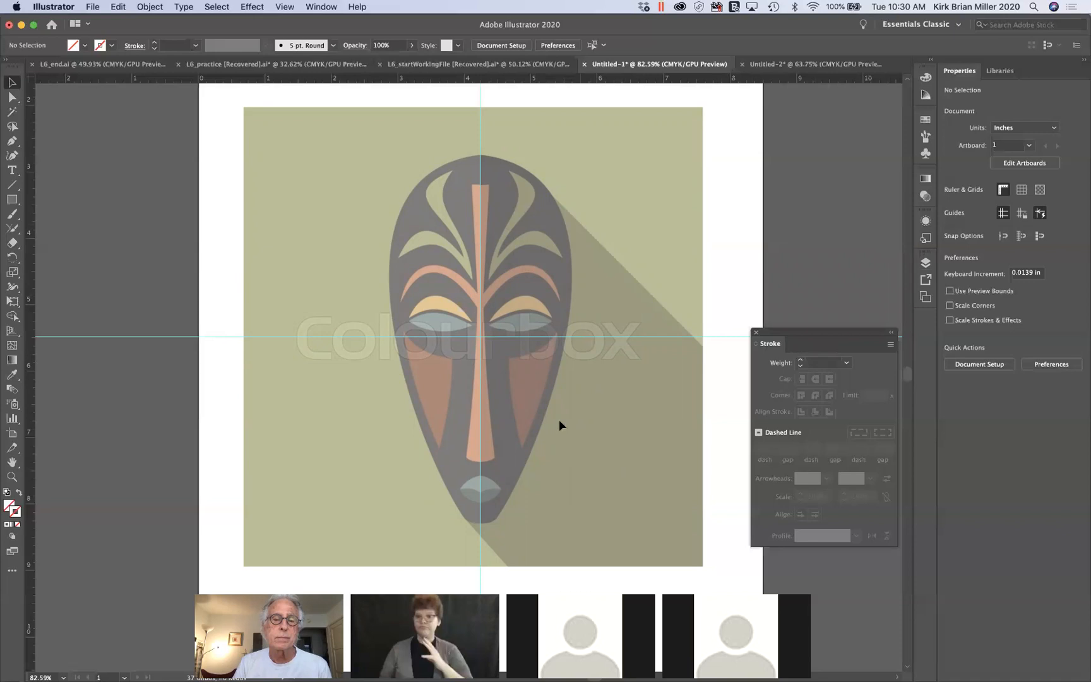
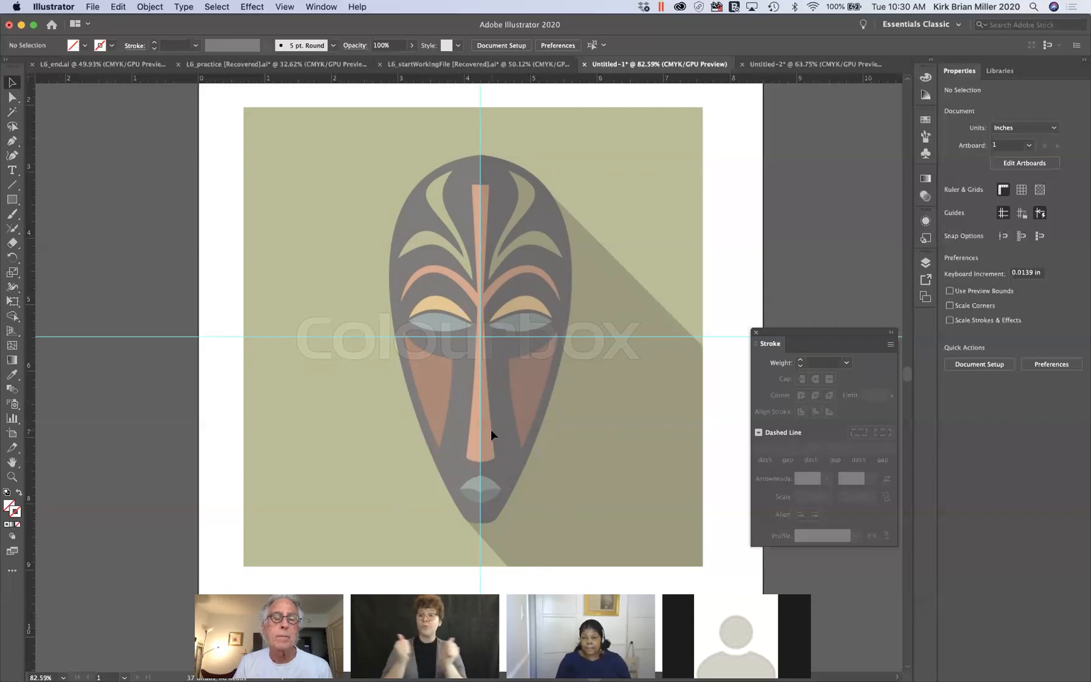
Step: Draw an ellipse about 2.38 in wide and 5.44 in high over the mask, centred where the guides cross
click(11, 201)
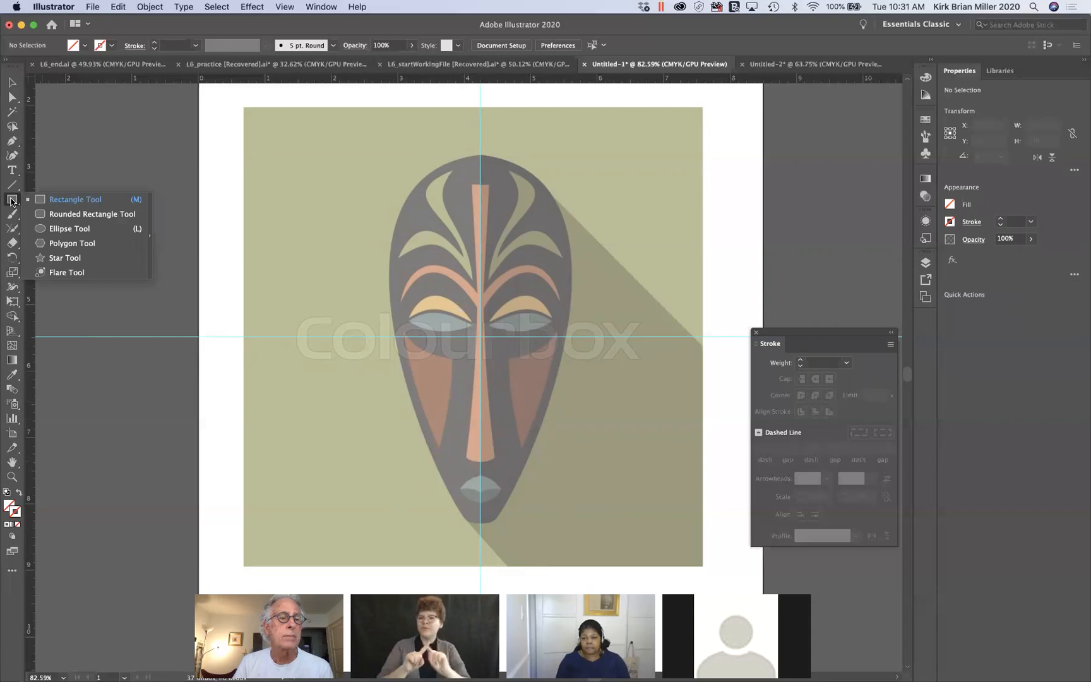
click(70, 228)
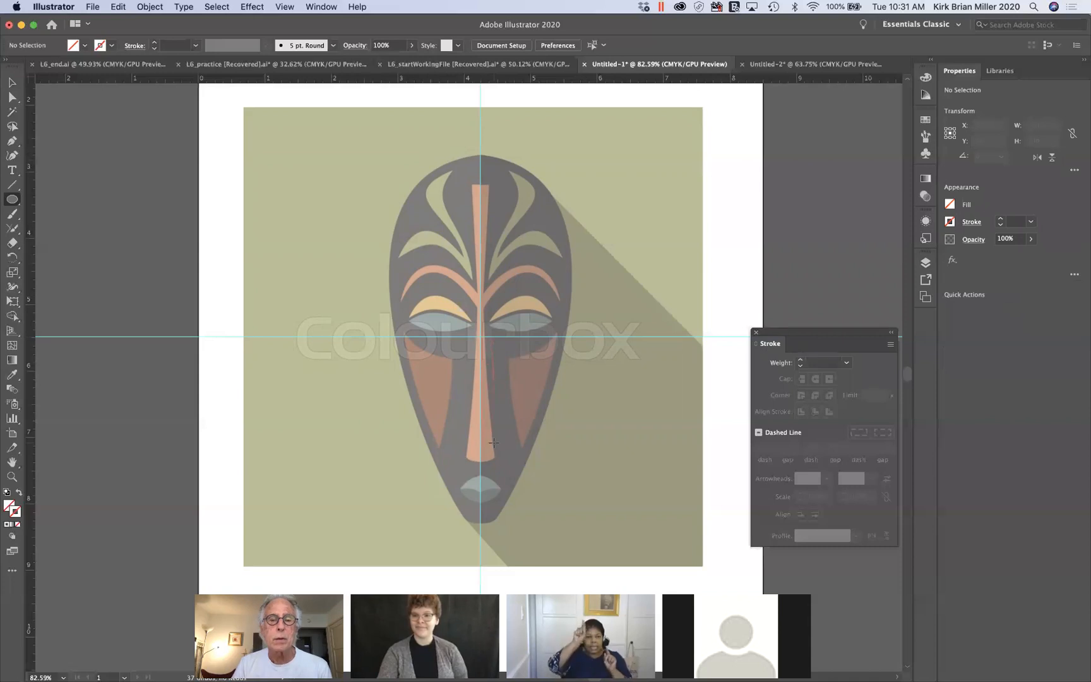
drag(493, 442, 532, 523)
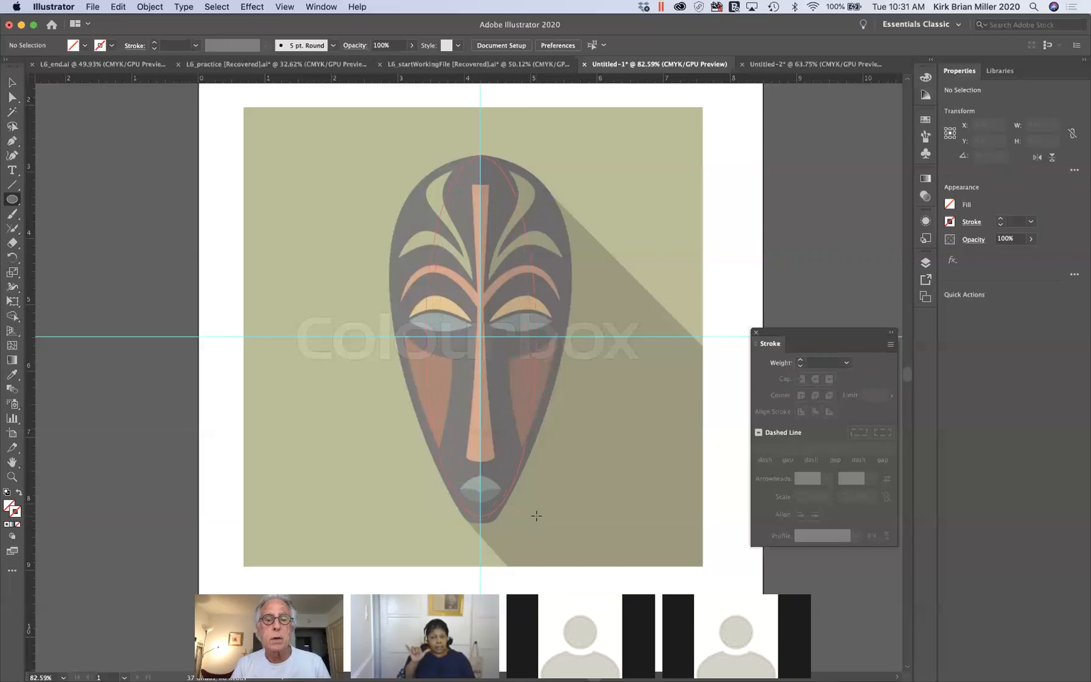
drag(538, 516, 559, 518)
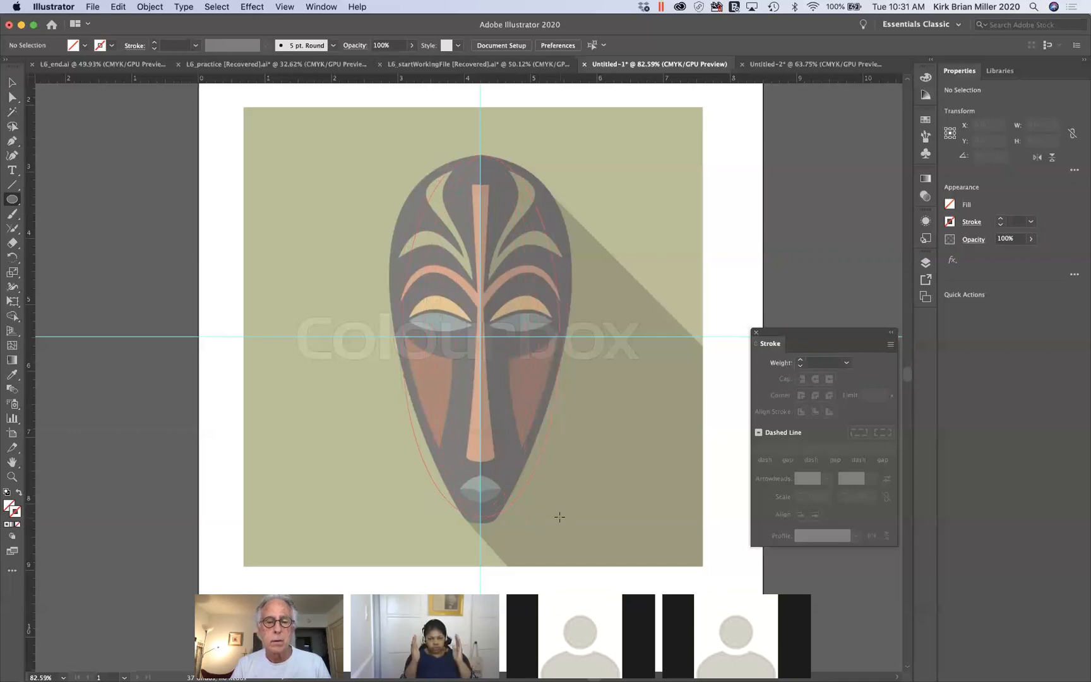
drag(559, 517, 559, 517)
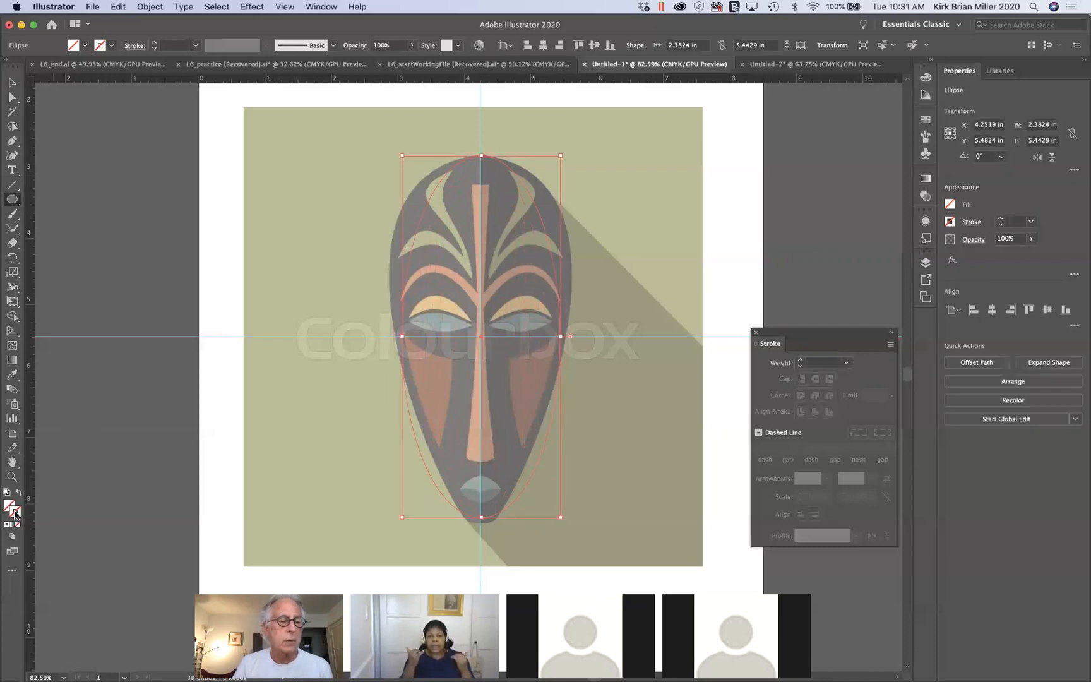
Step: Give the ellipse a pink stroke from the colour swatches
click(111, 47)
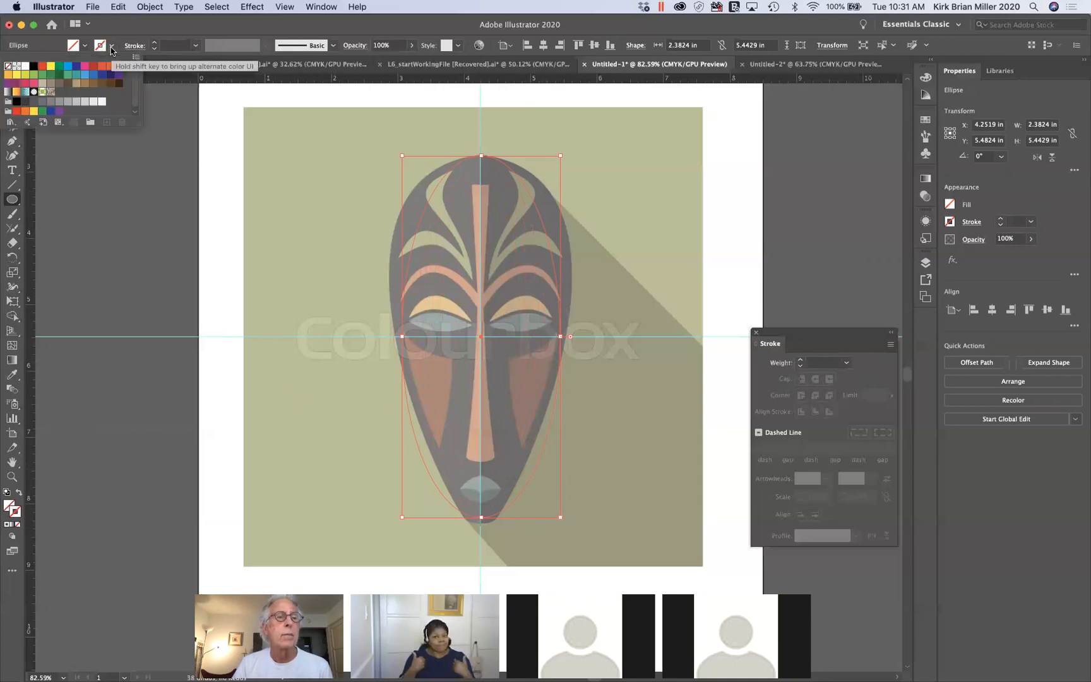
click(85, 66)
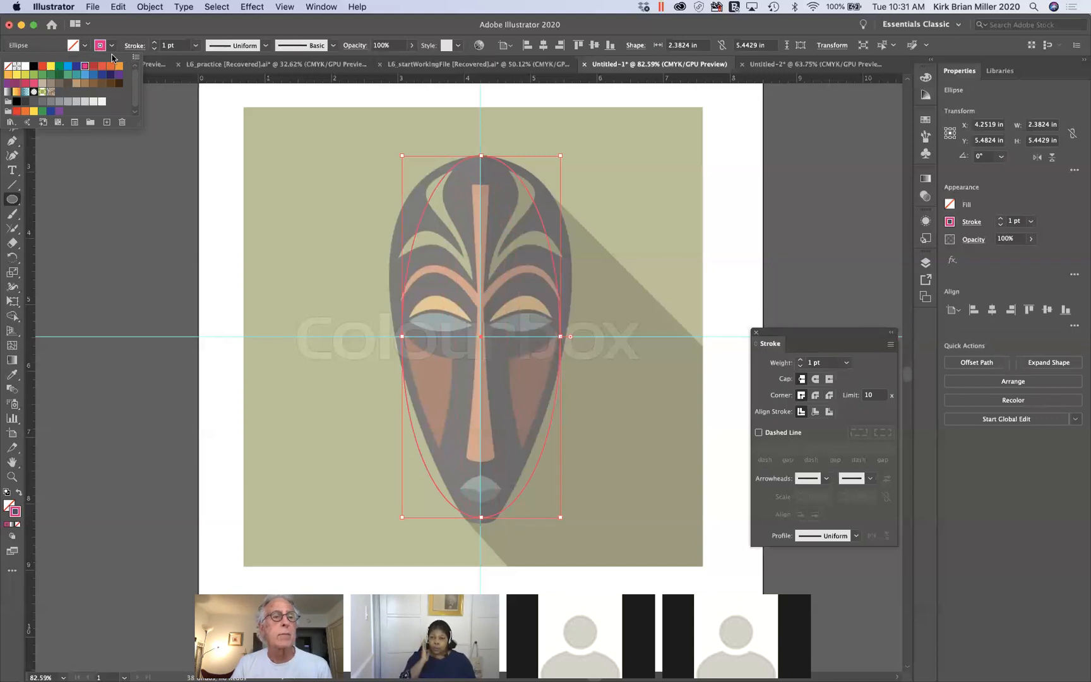
click(170, 158)
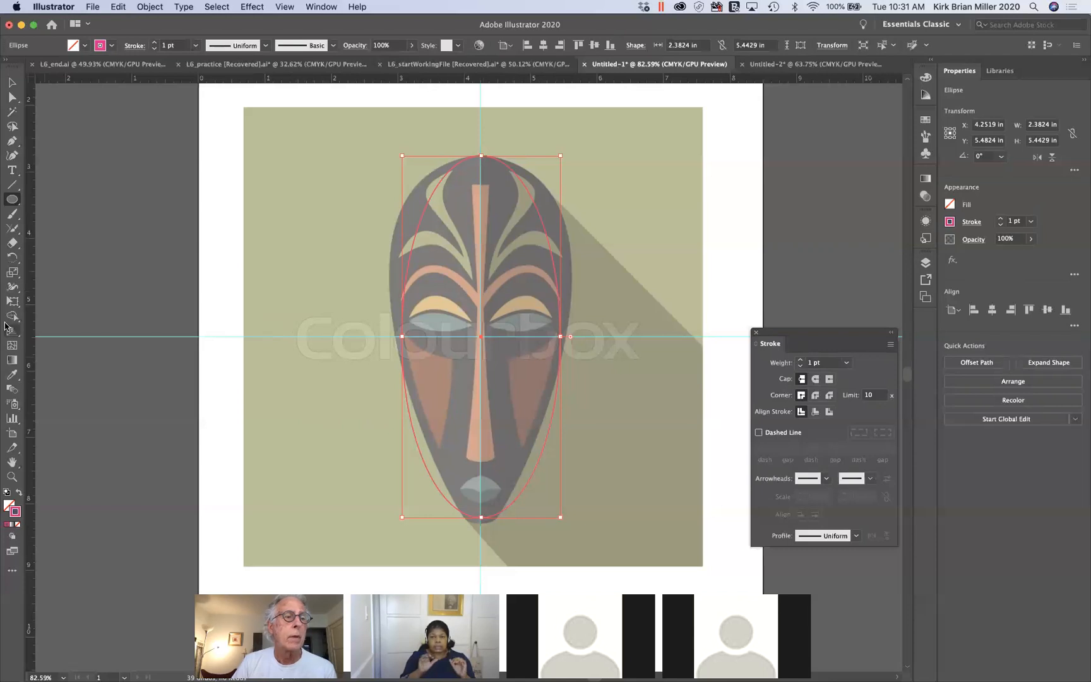
Step: Reshape the ellipse with the Curvature tool, adding points on the mask's upper right and upper left edges and moving both side points down along its edge
click(11, 159)
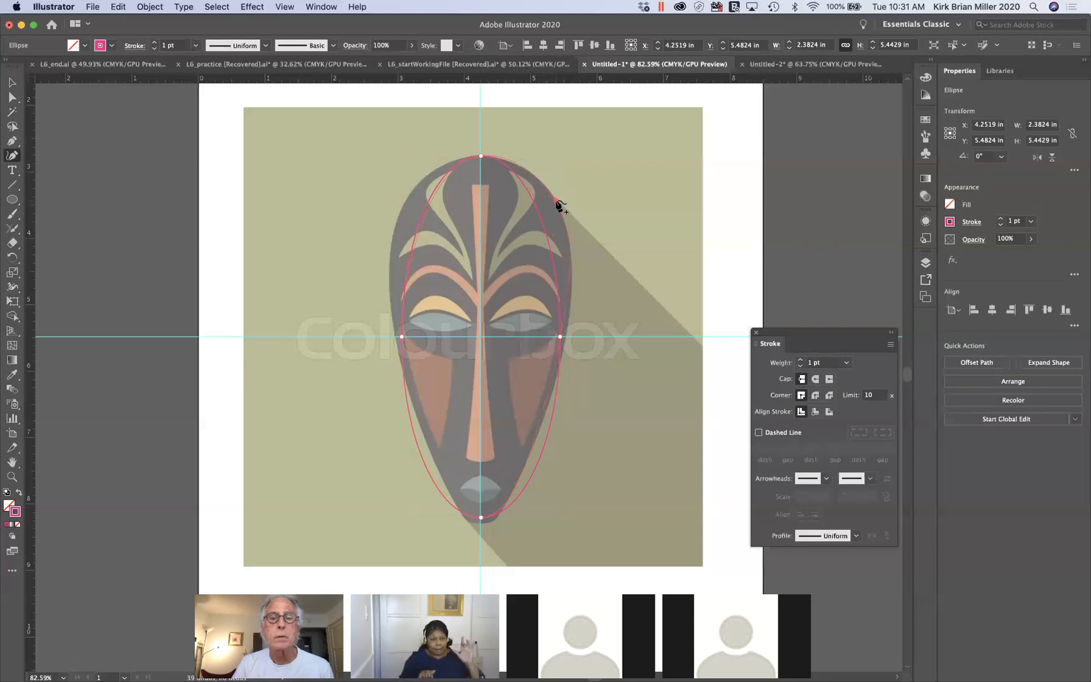
click(557, 202)
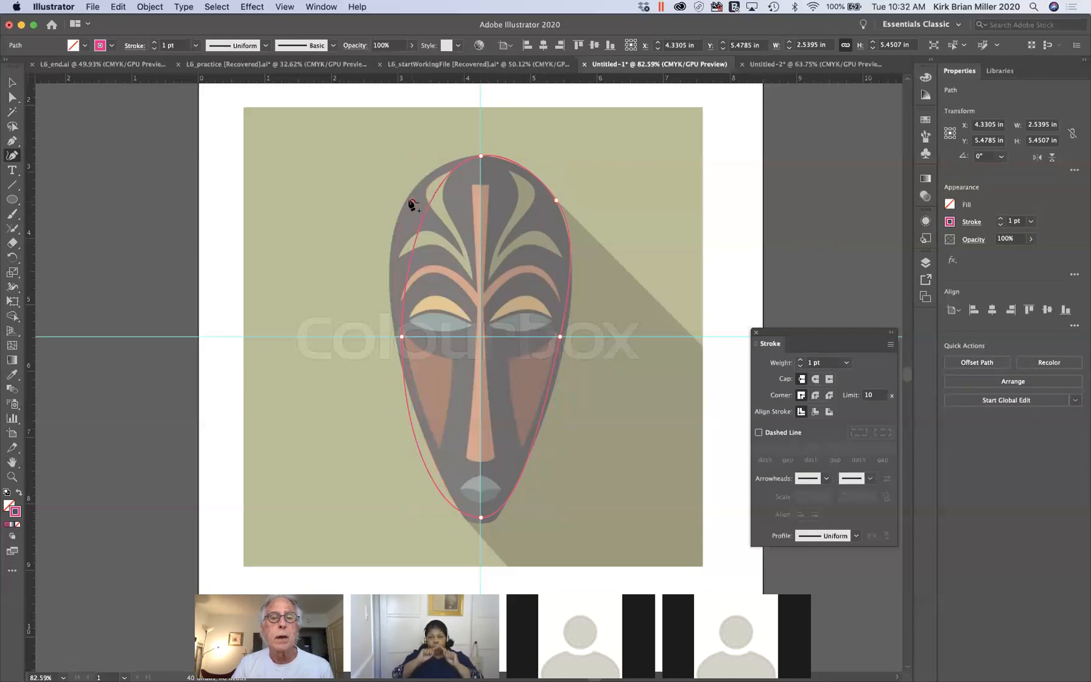
click(407, 198)
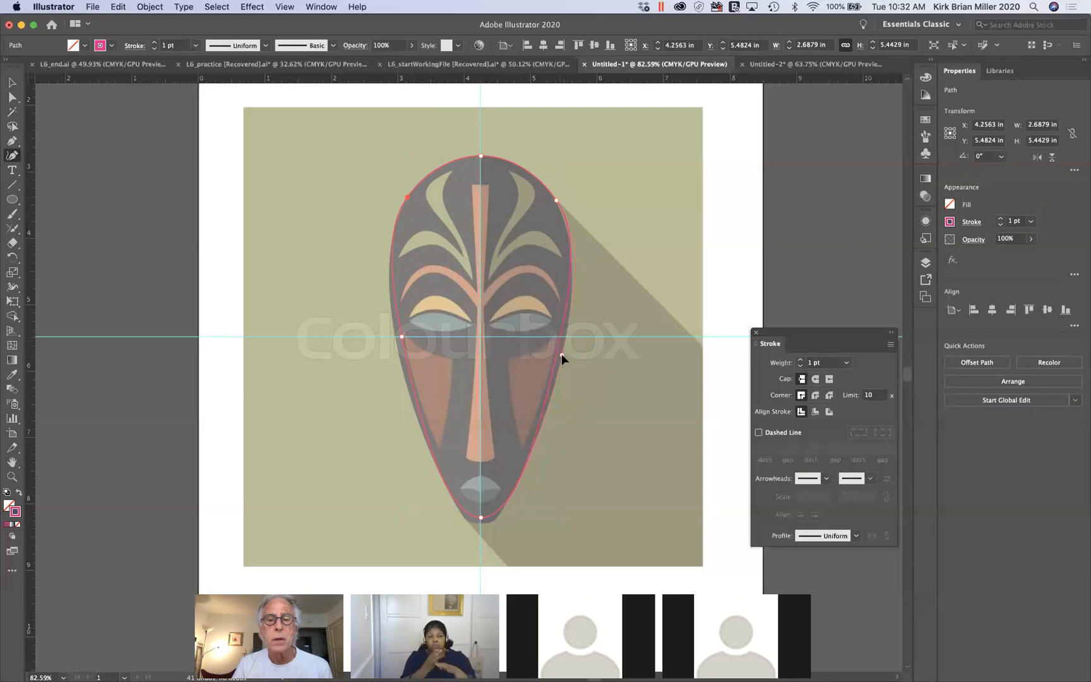
click(545, 415)
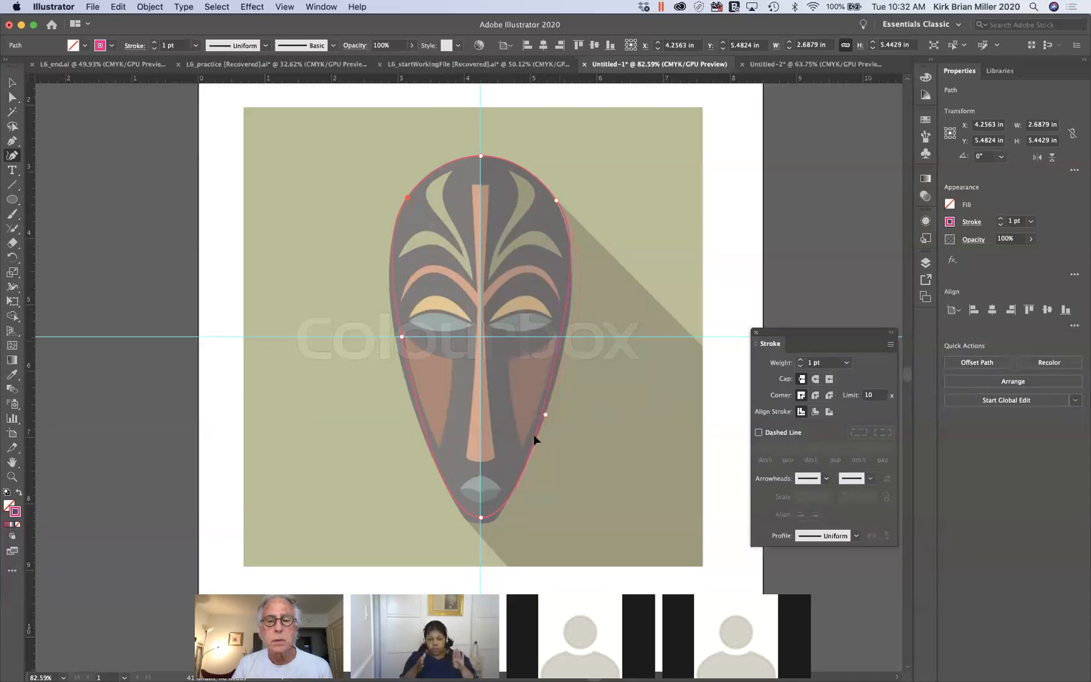
drag(535, 436, 536, 438)
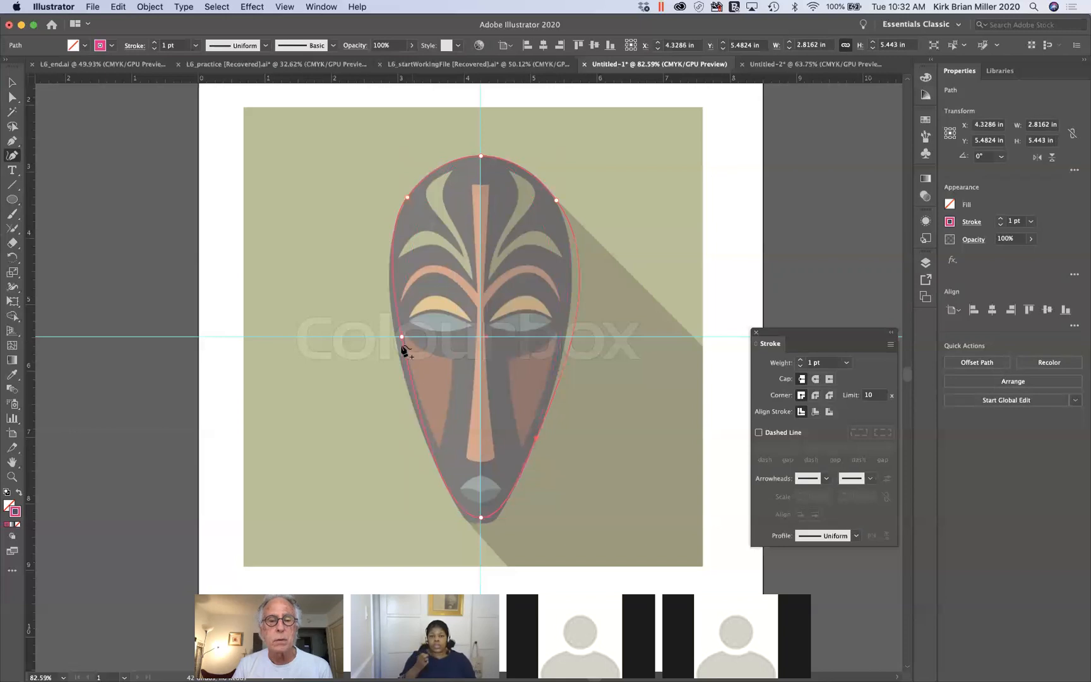
drag(402, 339, 409, 398)
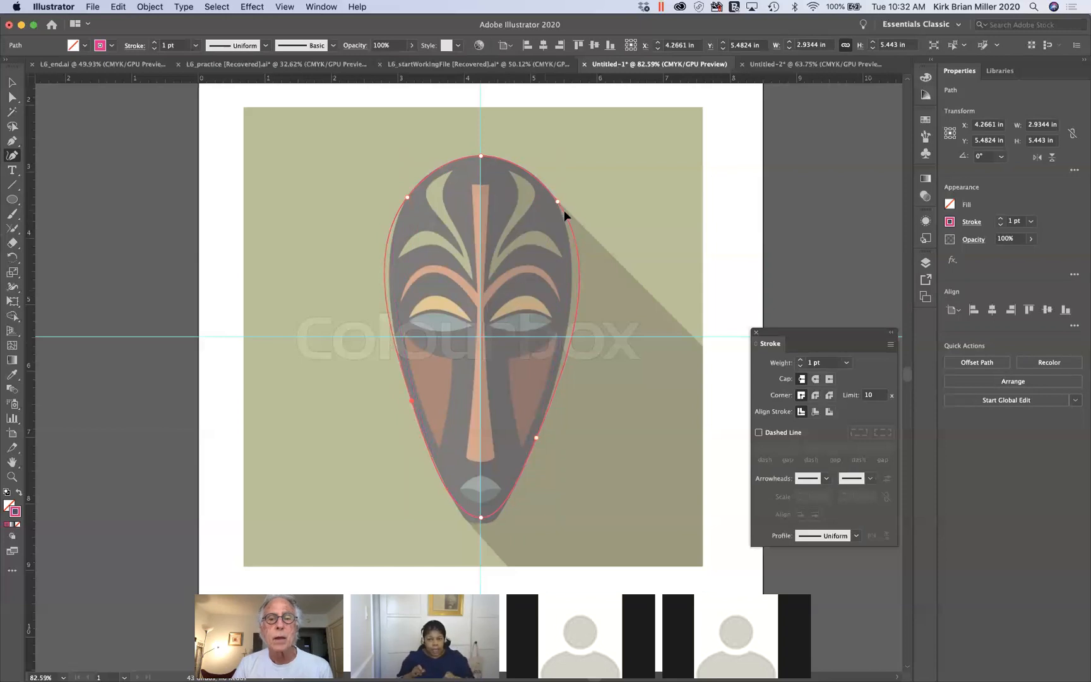
Step: Refine the outline's upper-right and lower-right points and move its bottom point down to the tip of the mask's chin
drag(571, 258, 558, 200)
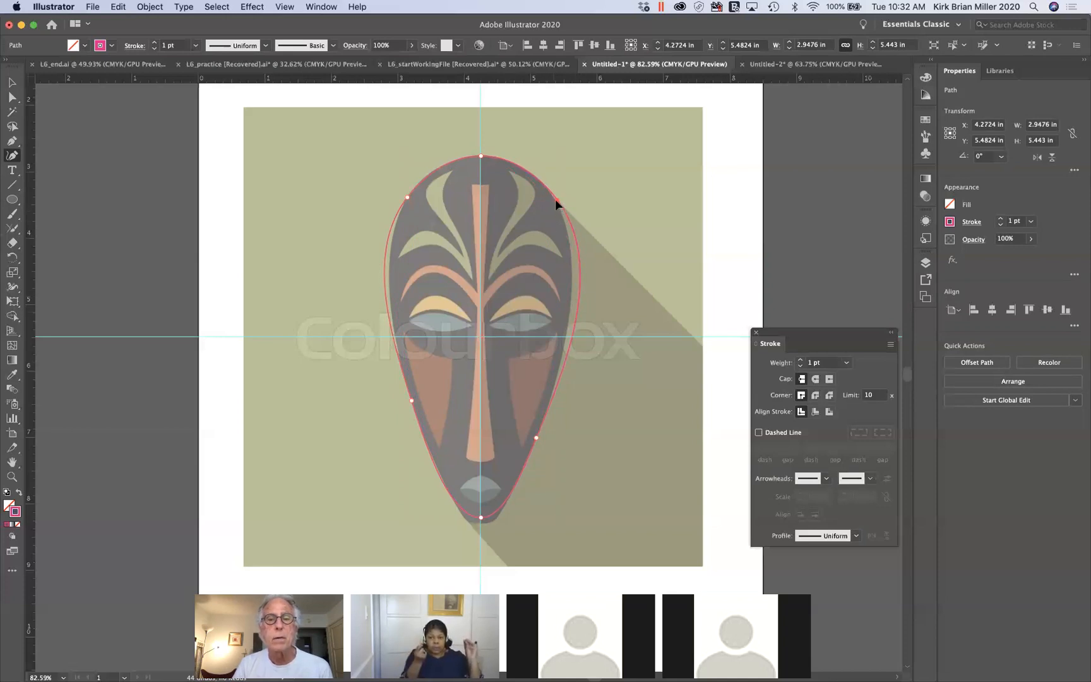
drag(555, 199, 554, 199)
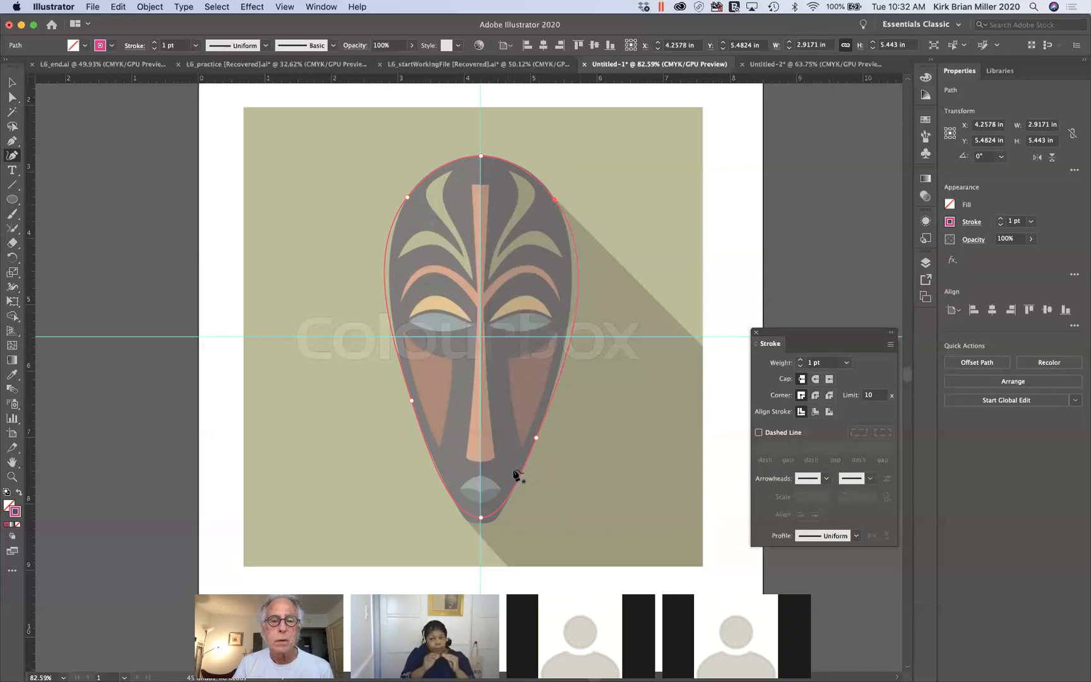
click(537, 417)
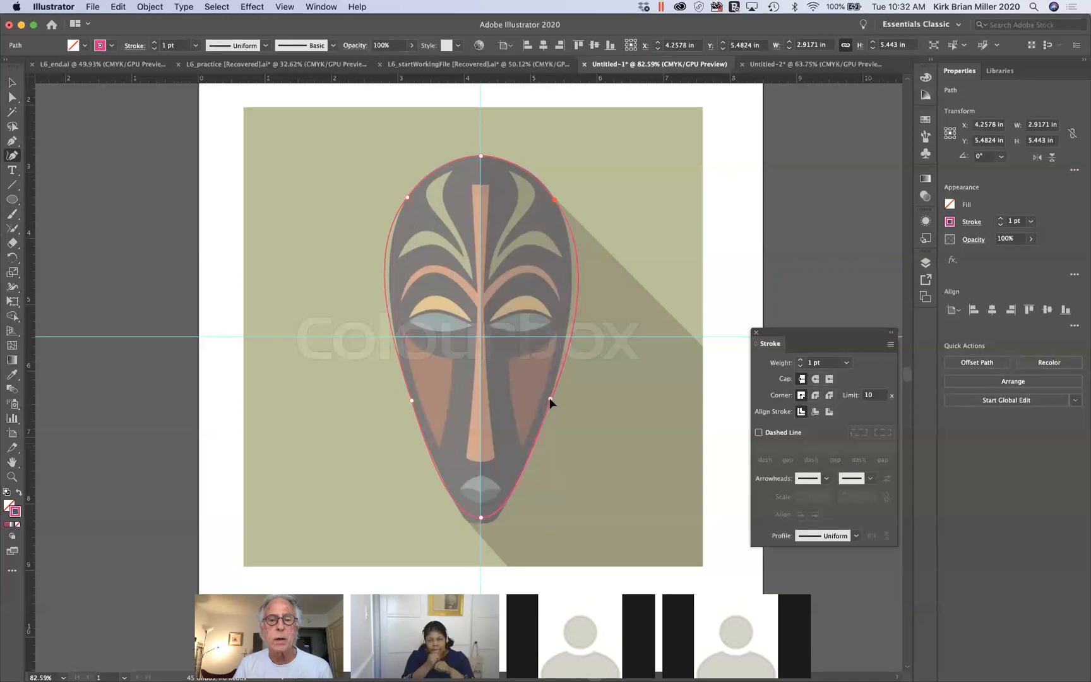
drag(550, 400, 549, 398)
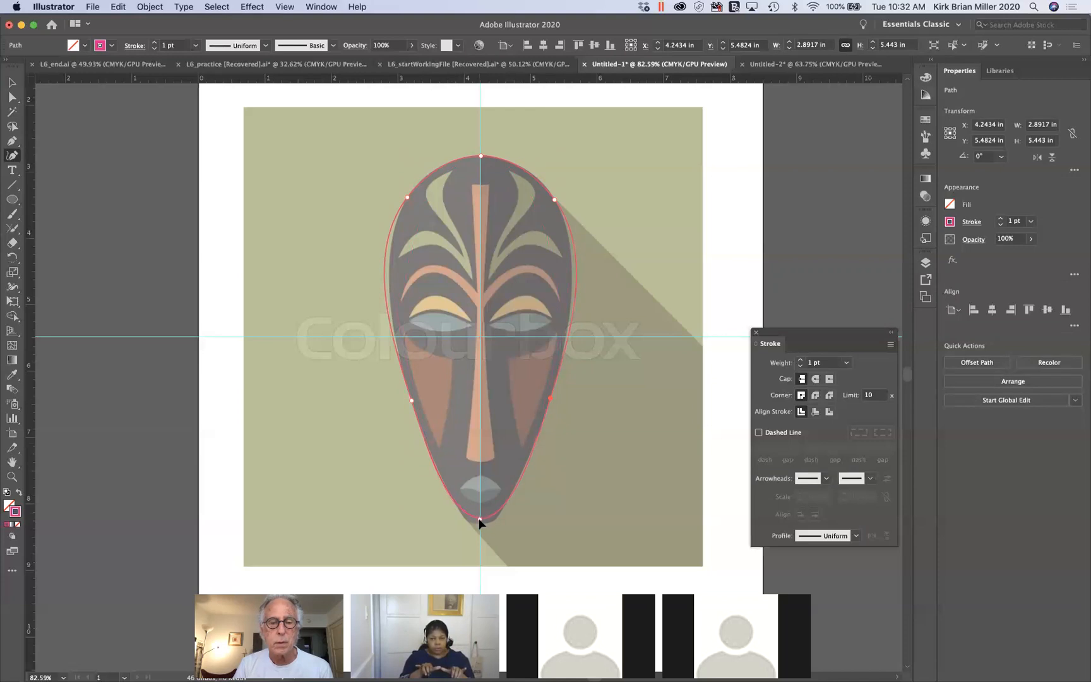
drag(479, 521, 481, 523)
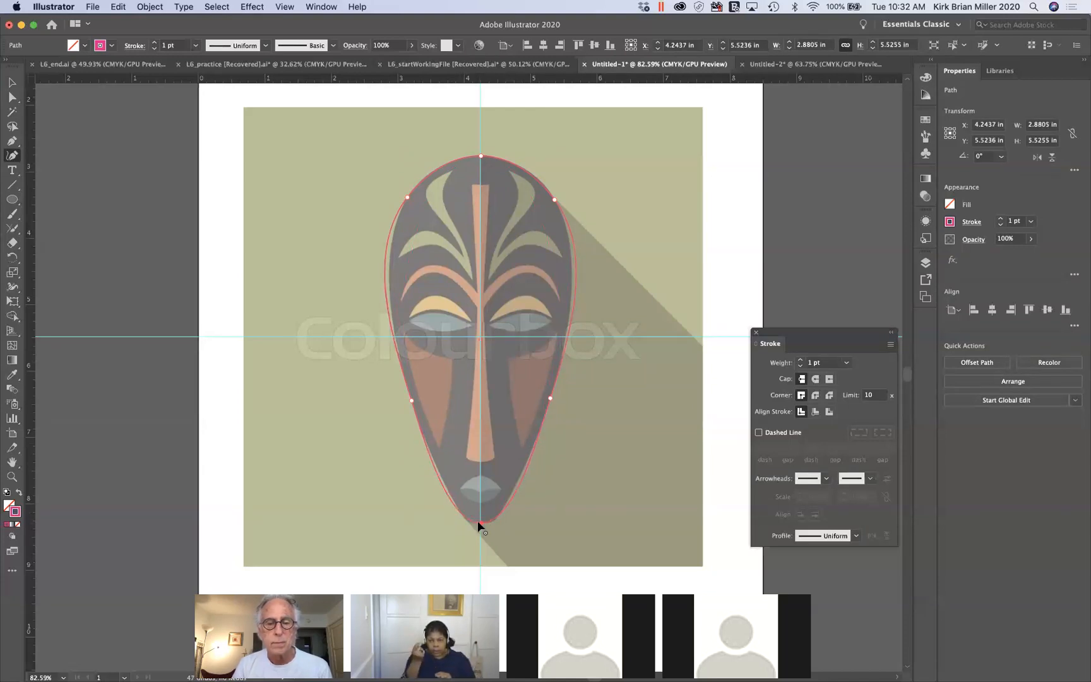
click(480, 523)
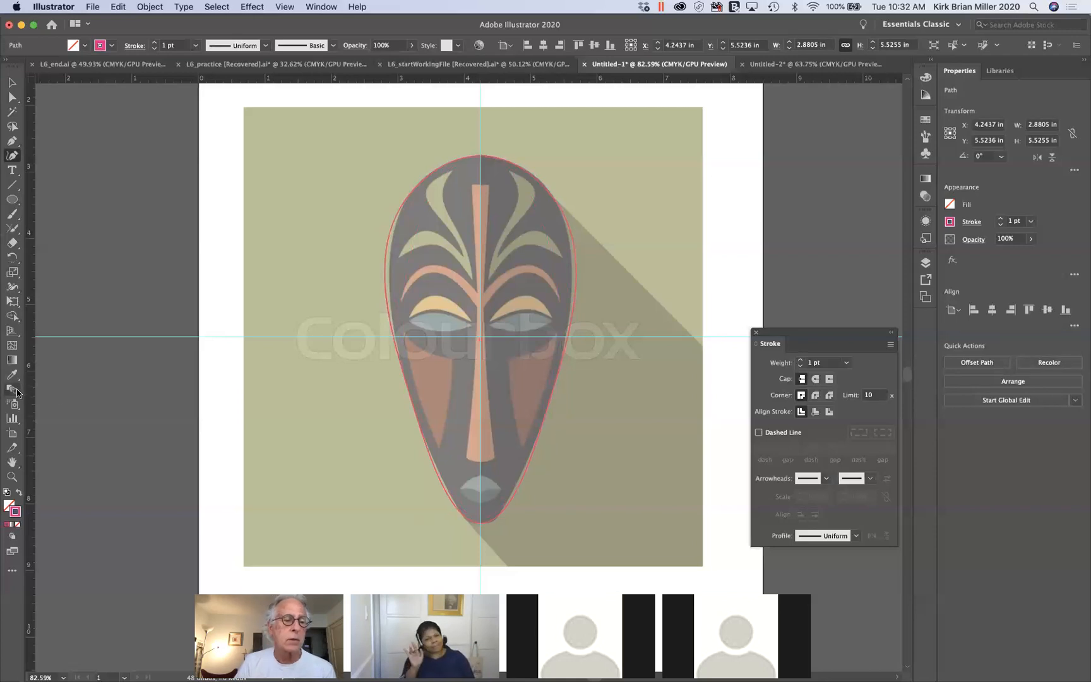
Step: Swap the outline's fill and stroke to preview it as a solid pink shape, and swap them back
click(20, 493)
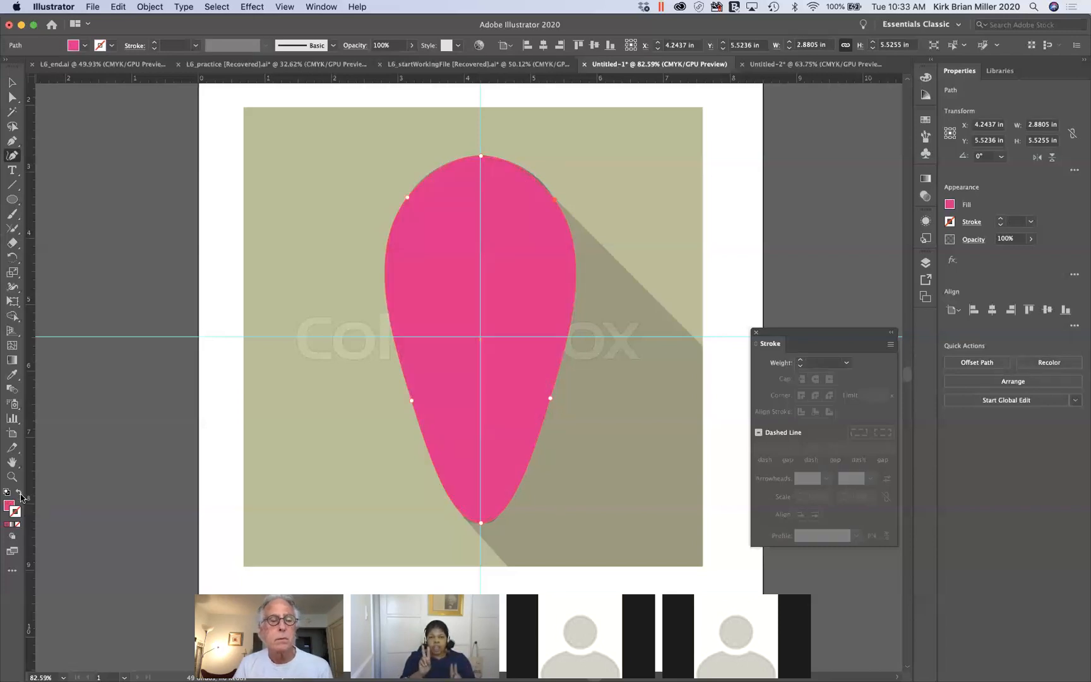
click(19, 496)
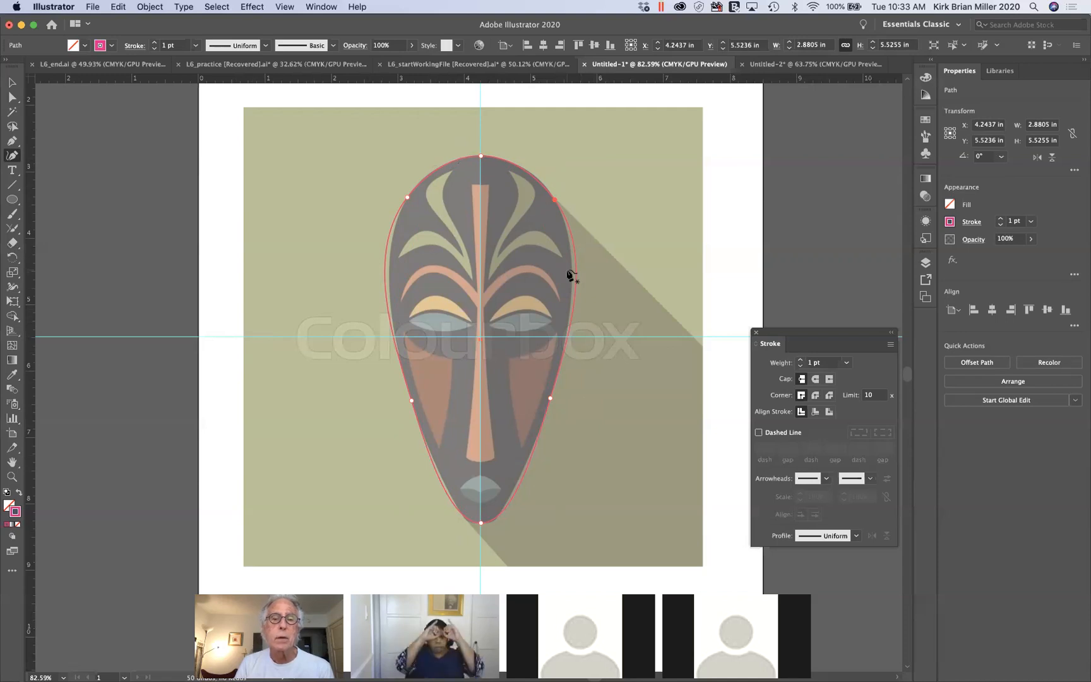
click(20, 493)
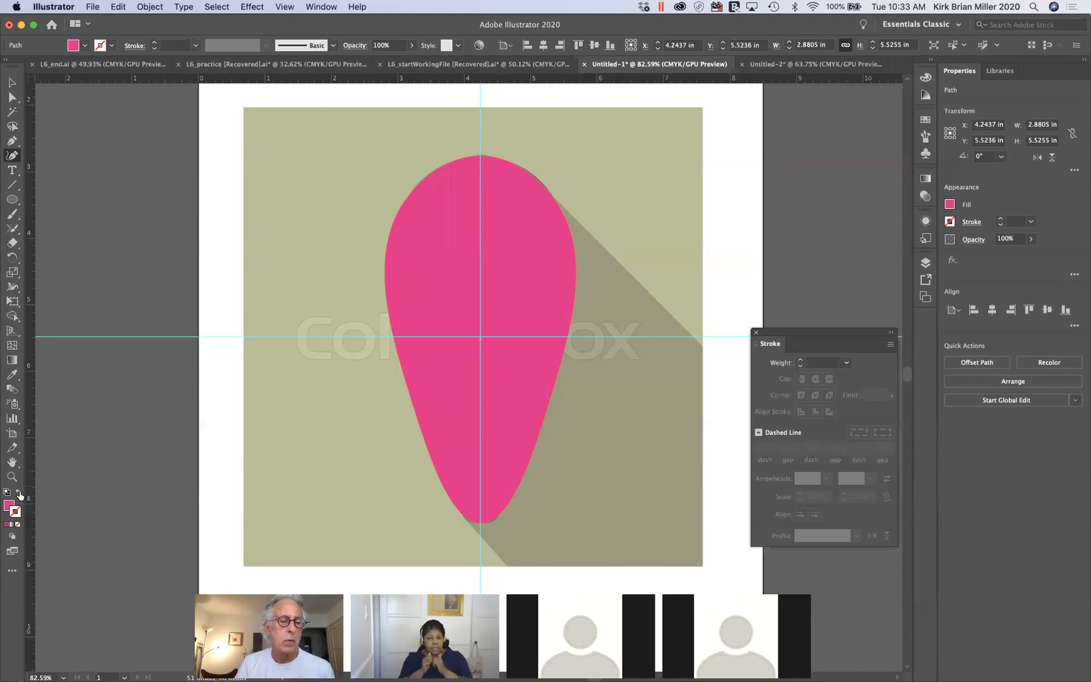
click(20, 494)
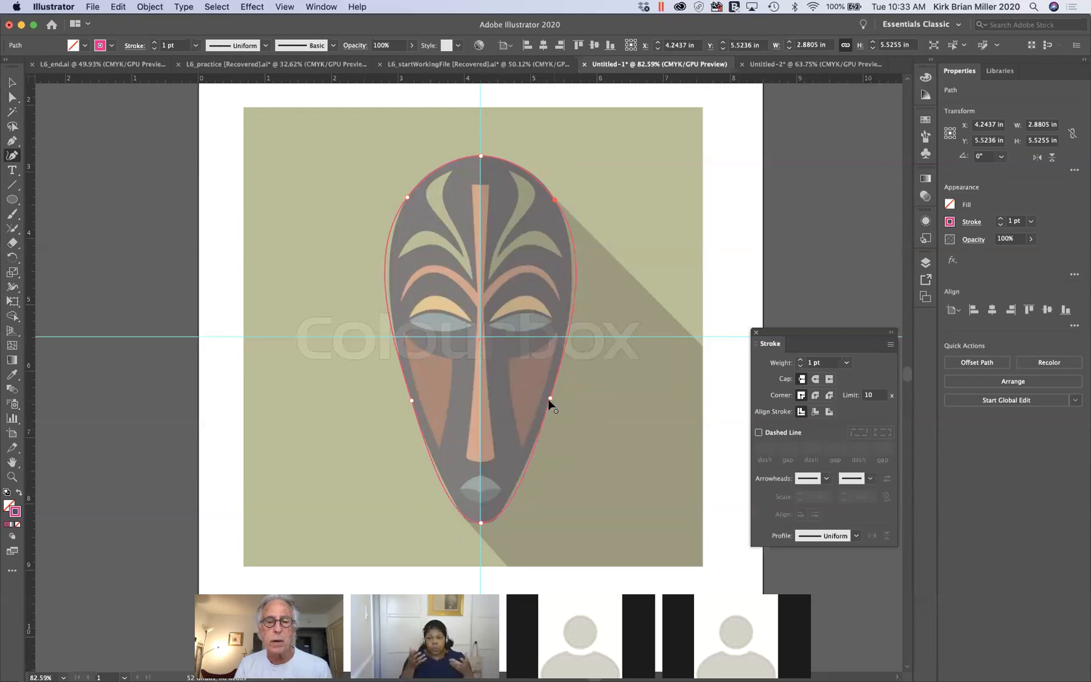
Step: Nudge the outline's lower-right point slightly inward to follow the mask's edge, and deselect the path
click(548, 403)
click(548, 399)
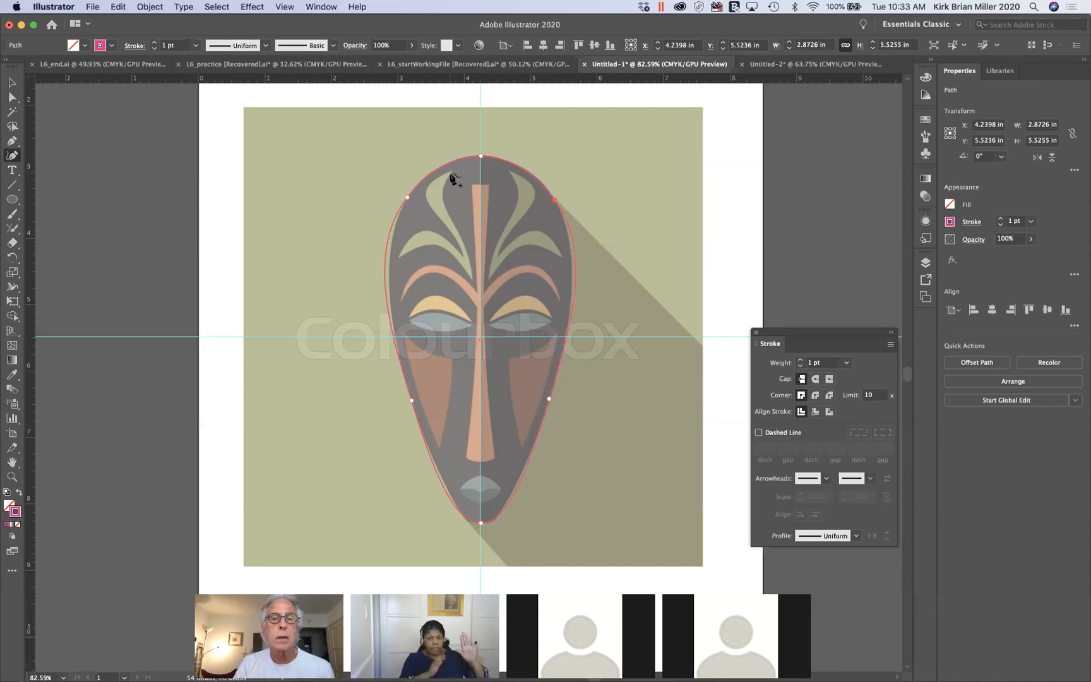
click(11, 82)
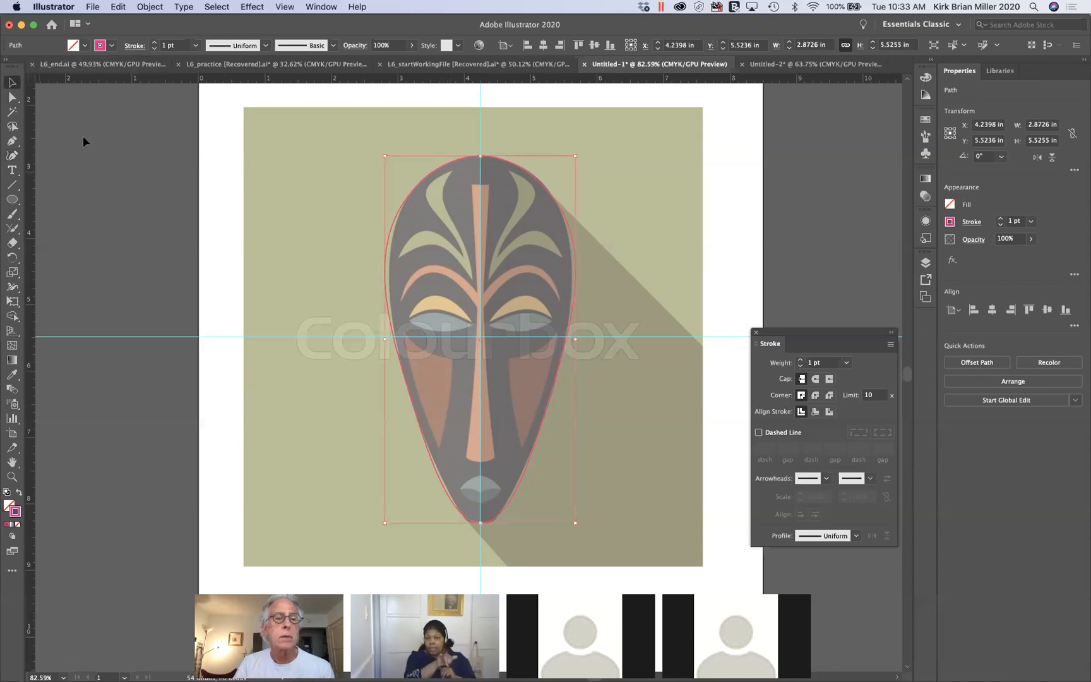
click(311, 250)
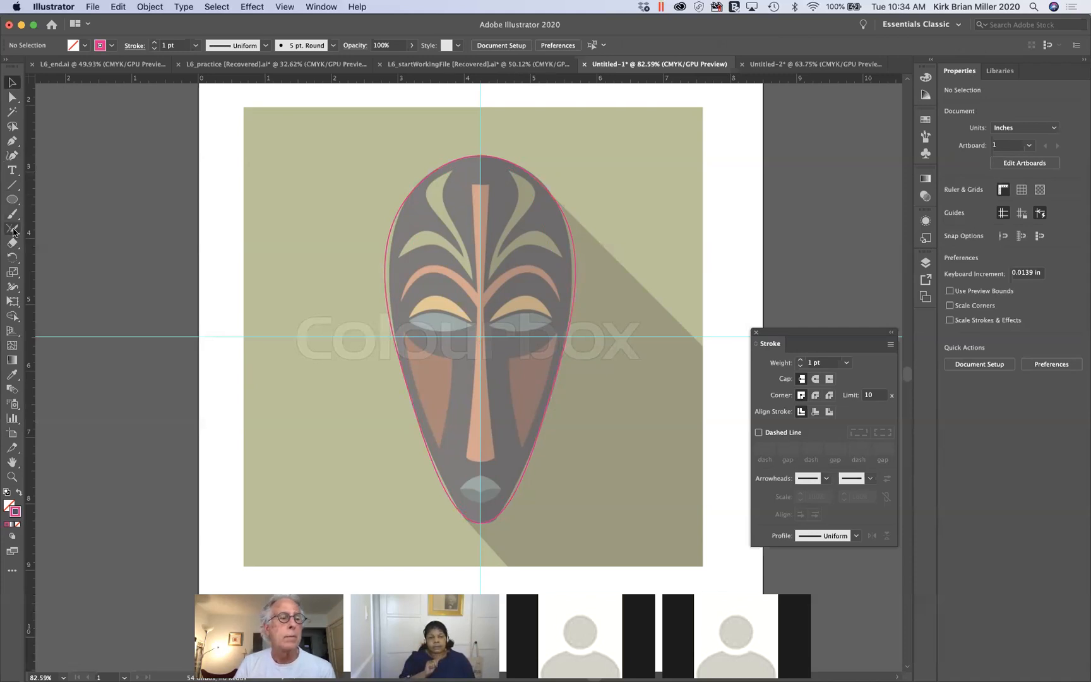
Step: Trace the inner edge of the left green forehead ornament with the Curvature tool, from its top tip down to its lowest tip
click(12, 155)
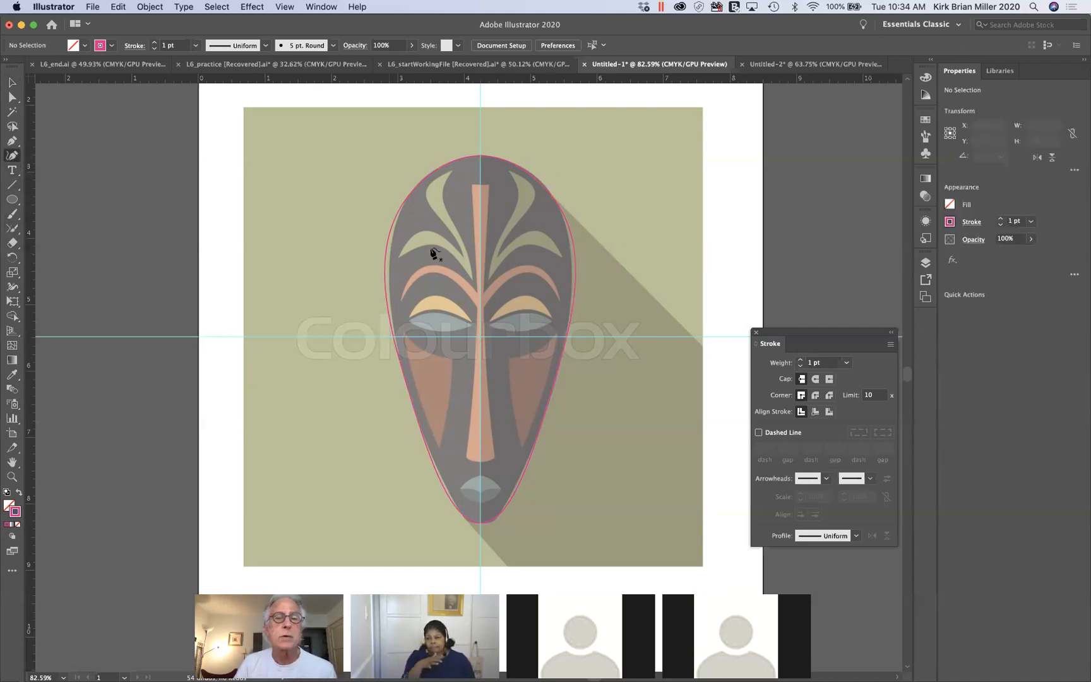
click(450, 172)
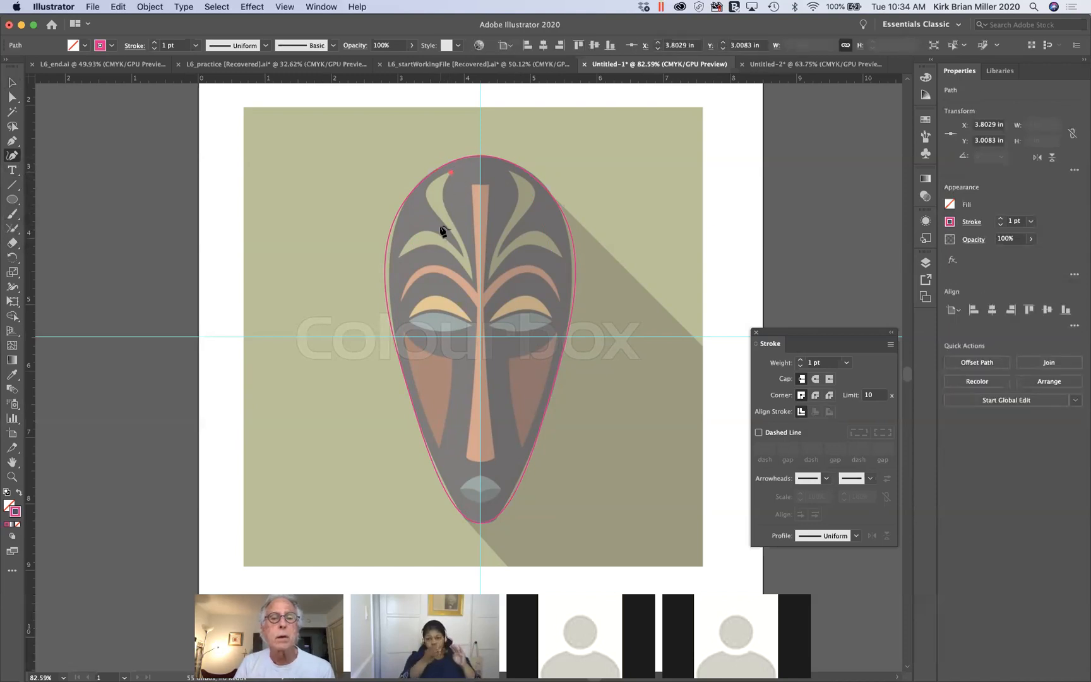
click(470, 276)
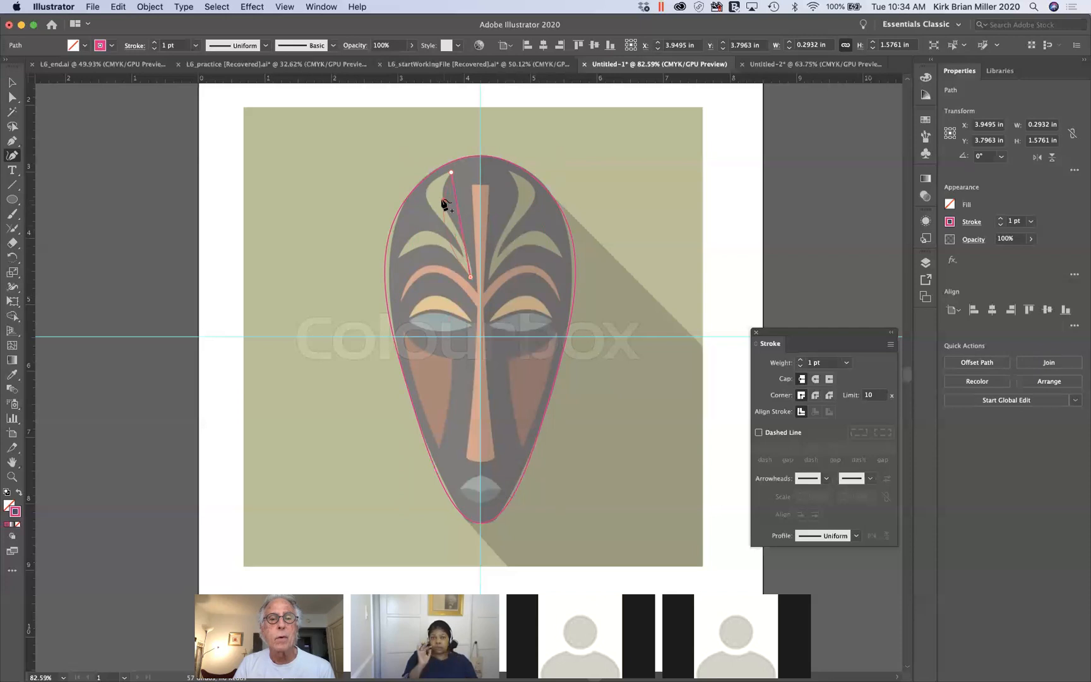
drag(442, 199, 442, 200)
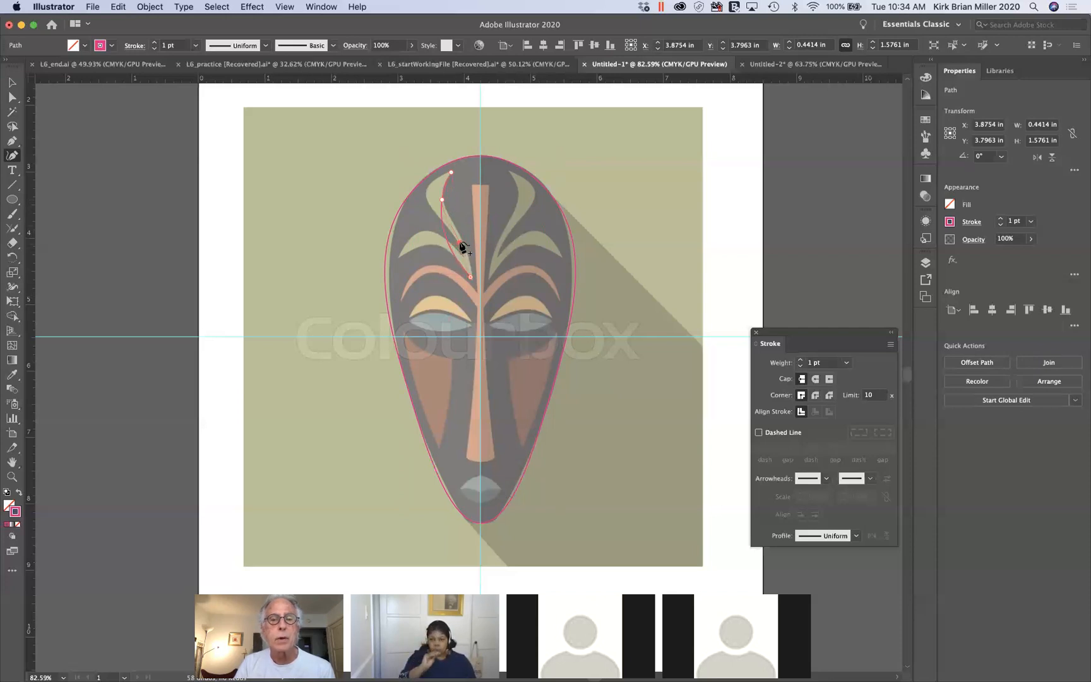
click(466, 246)
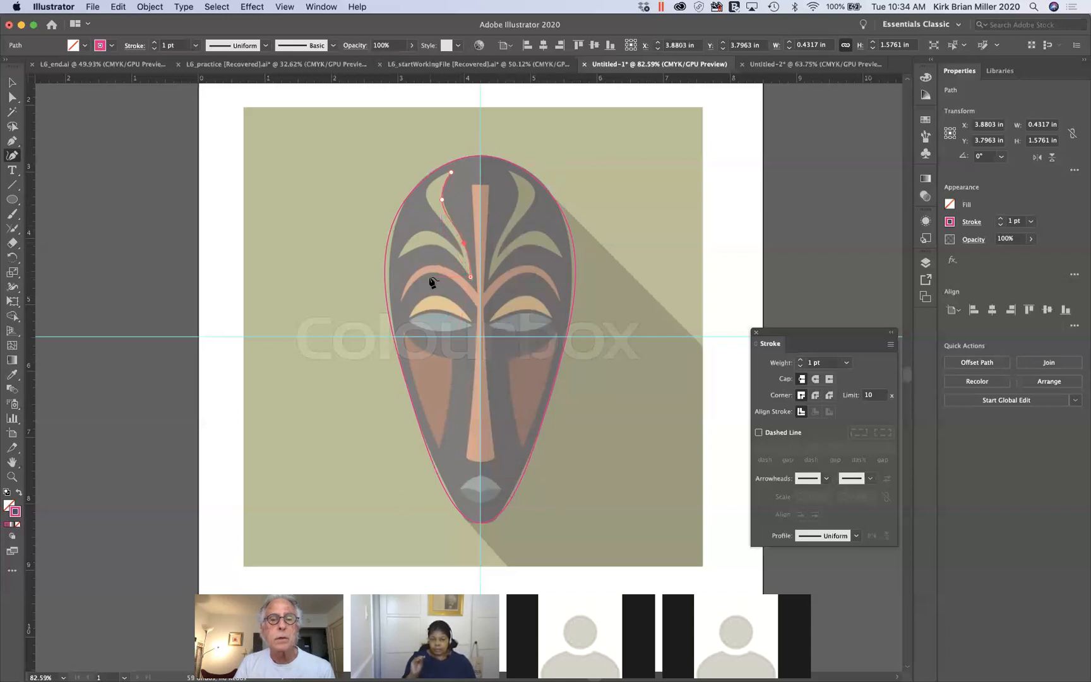
Step: Continue the path to a corner point at the ornament's outer left tip and curve that segment along its lower edge
click(399, 259)
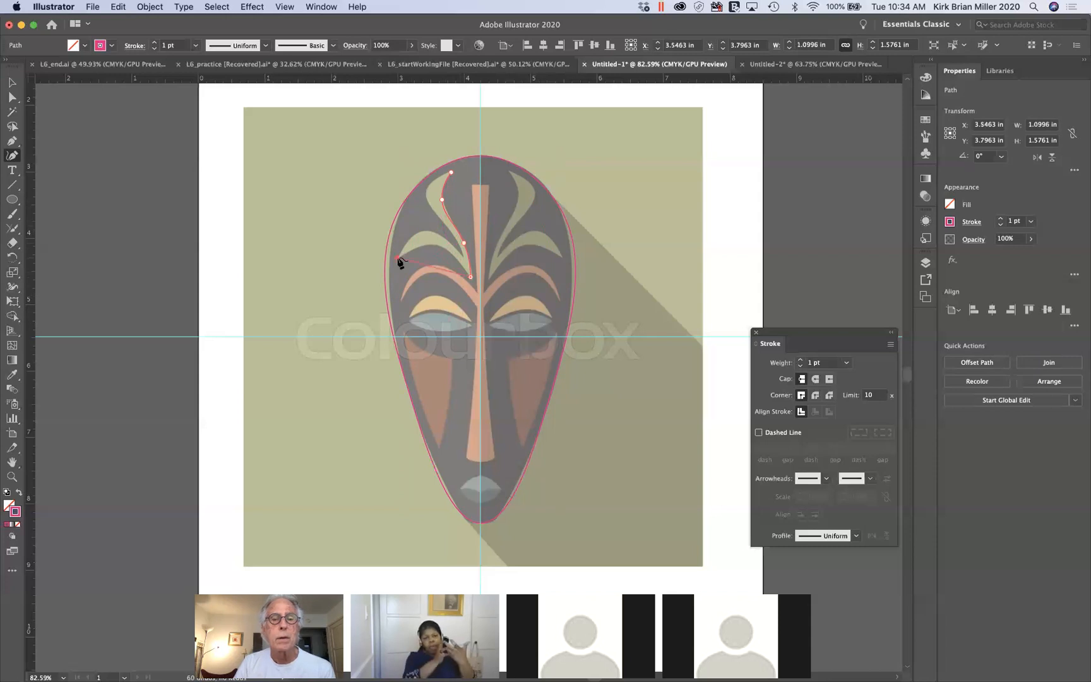
click(399, 259)
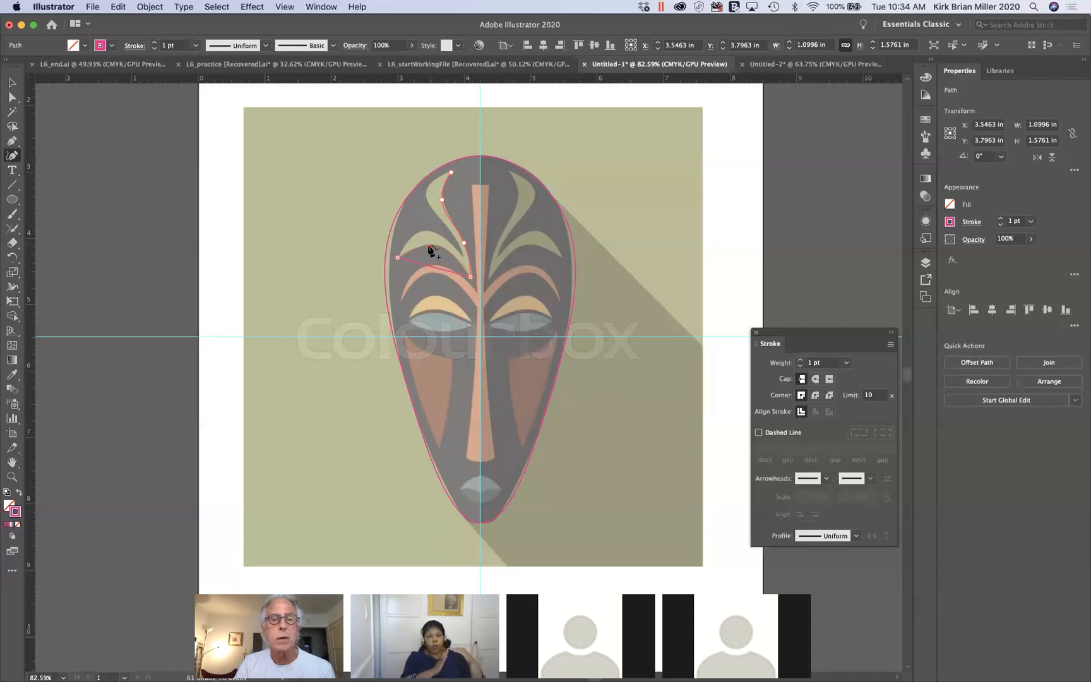
click(431, 246)
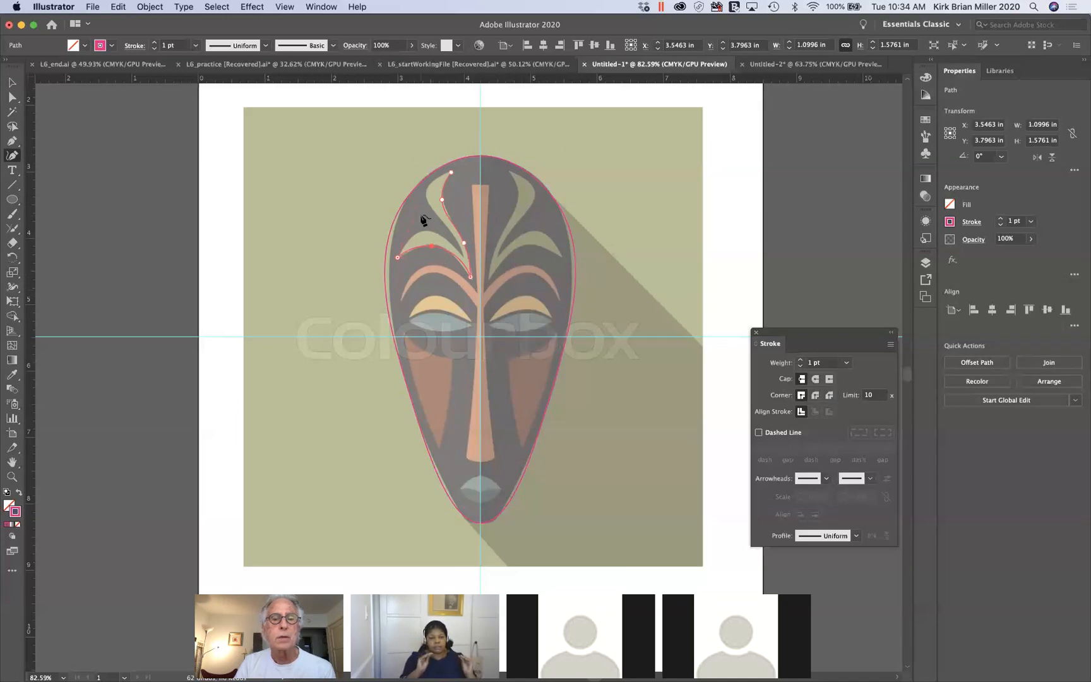
click(464, 259)
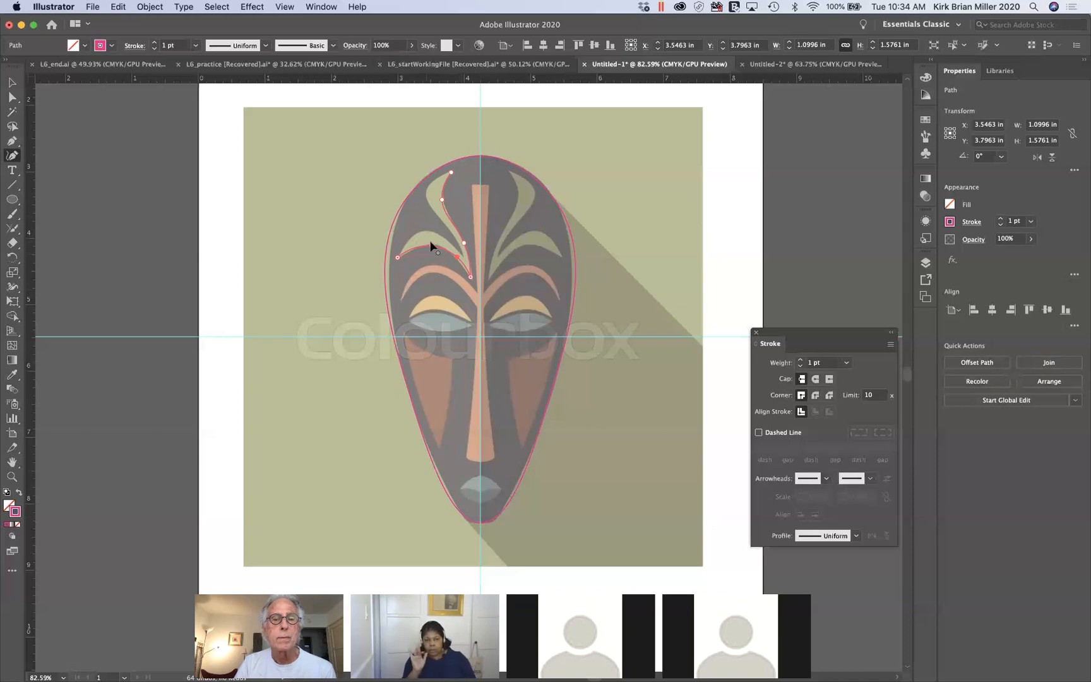
drag(431, 246, 421, 232)
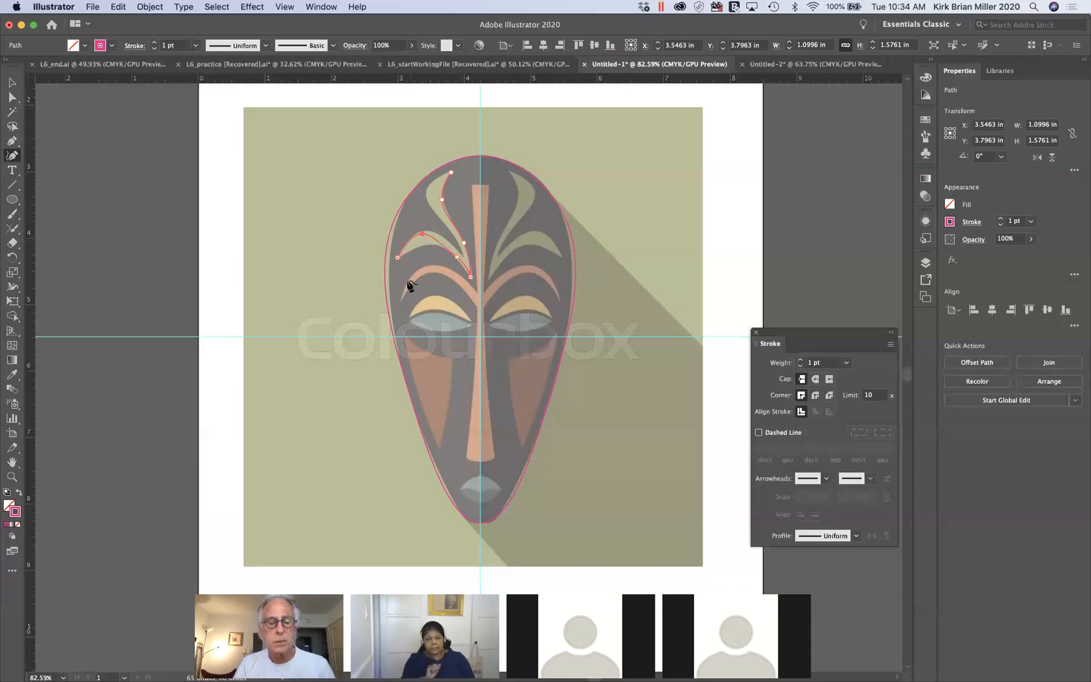
key(super+z)
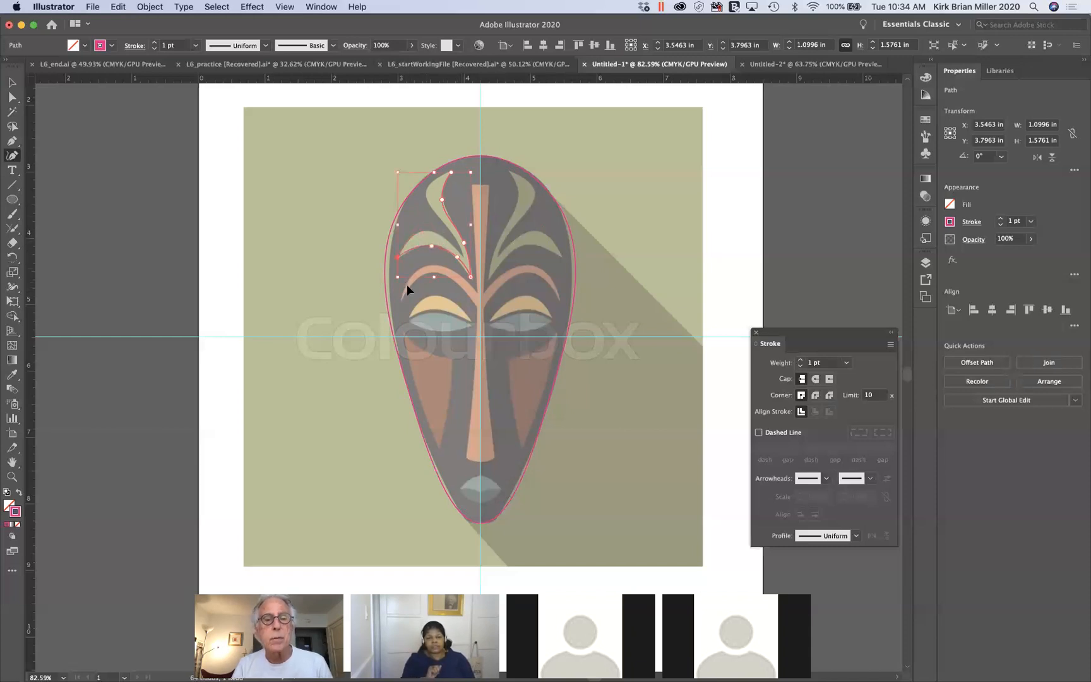
key(super+z)
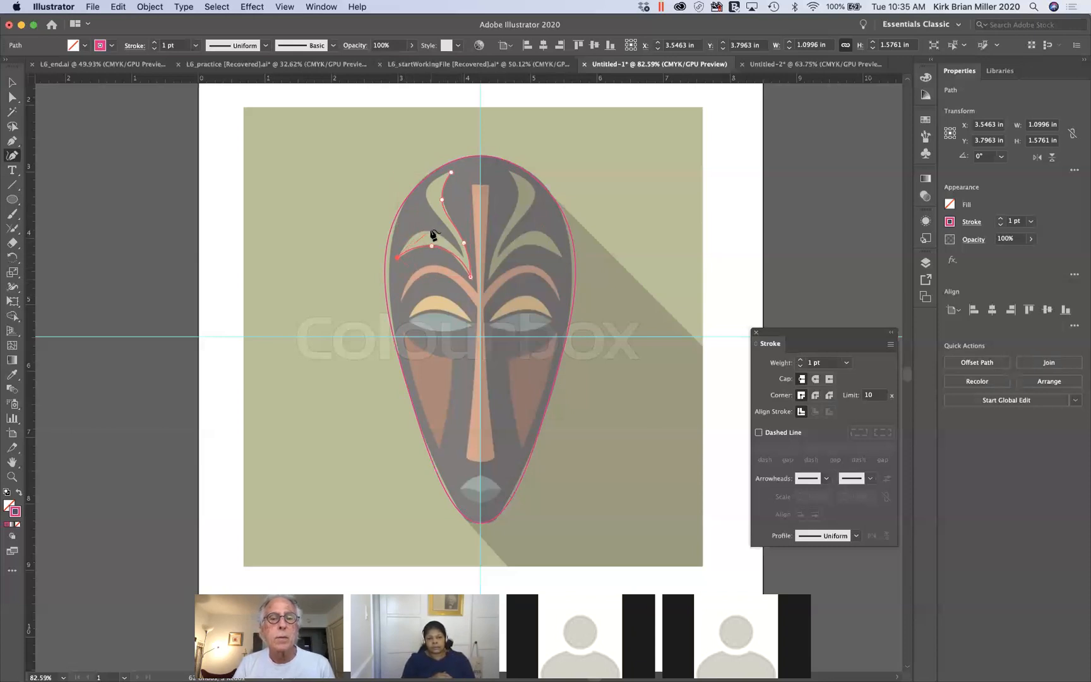
click(428, 231)
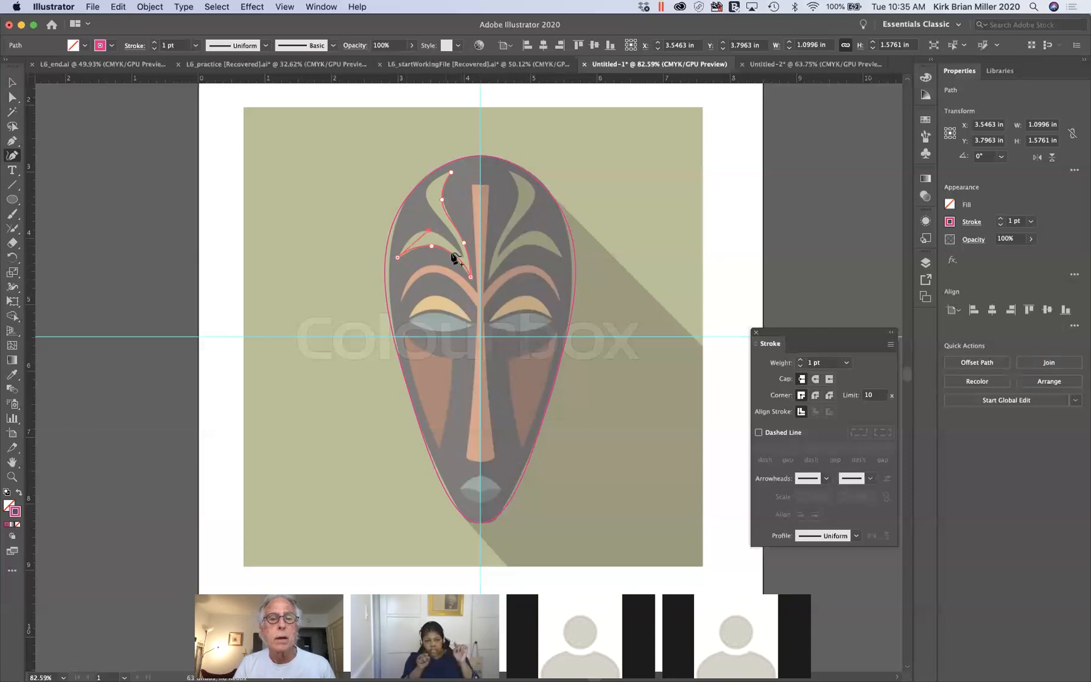
click(427, 231)
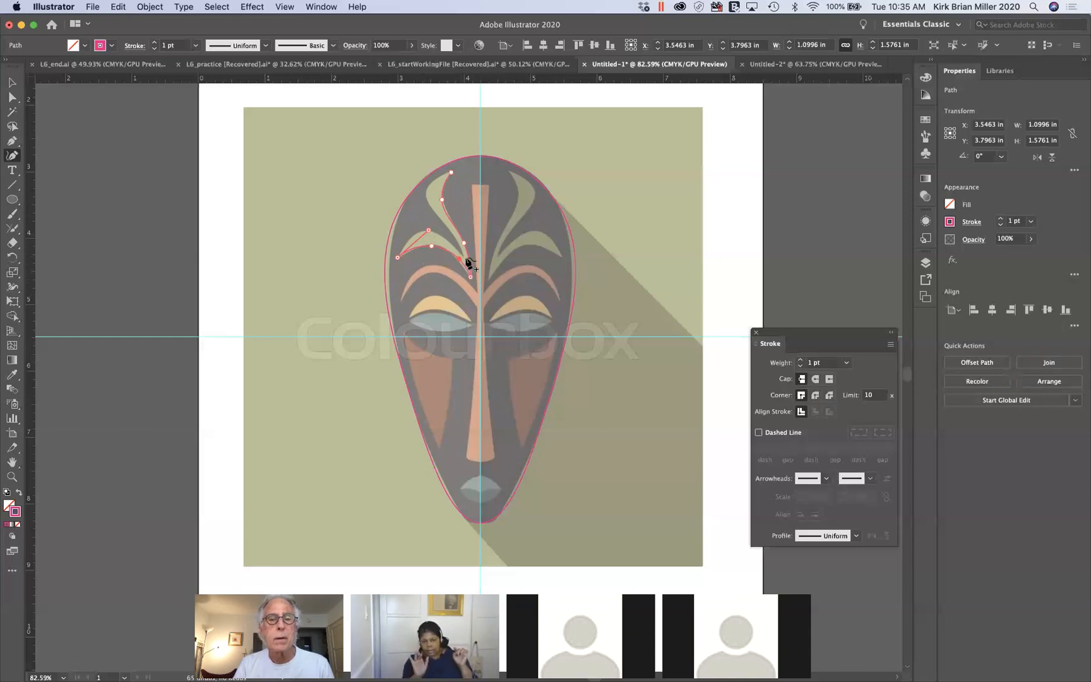
click(459, 259)
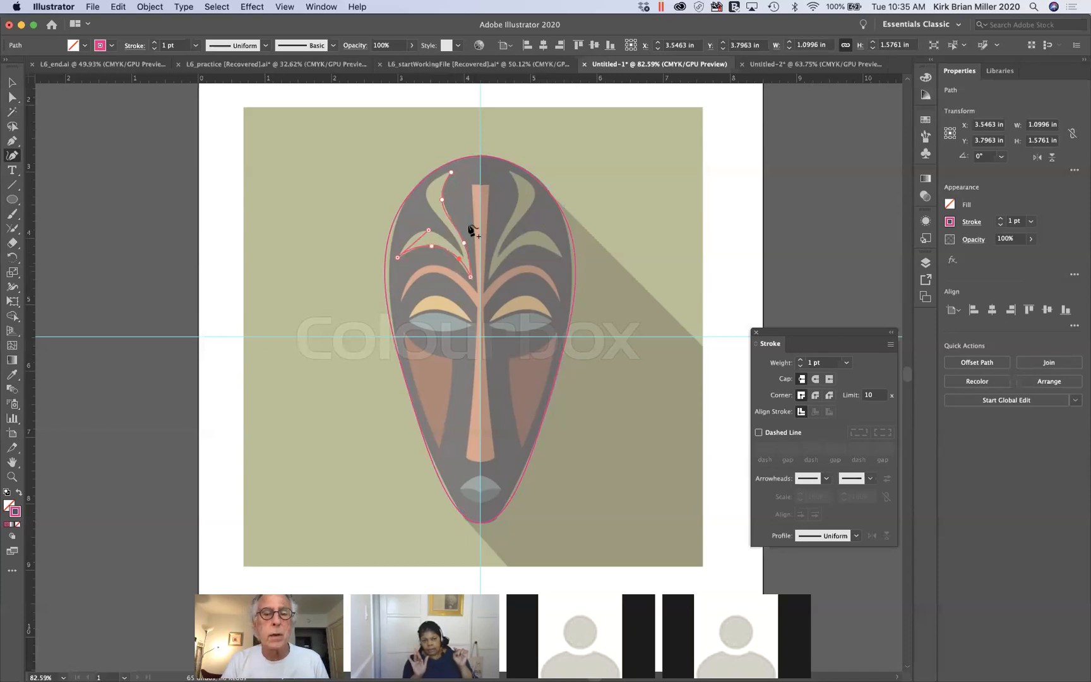
Step: Undo the path segments along the ornament's lower lobe, back to the corner point at its lowest tip
key(super)
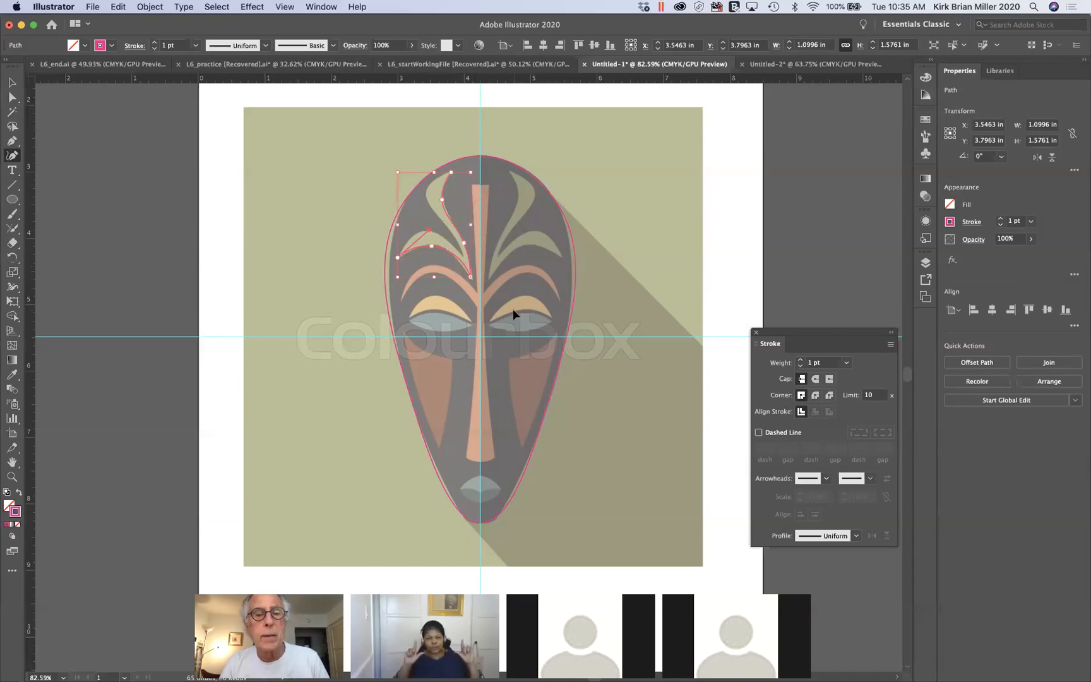
key(super+z)
key(super+z)
key(super+z)
key(super+z)
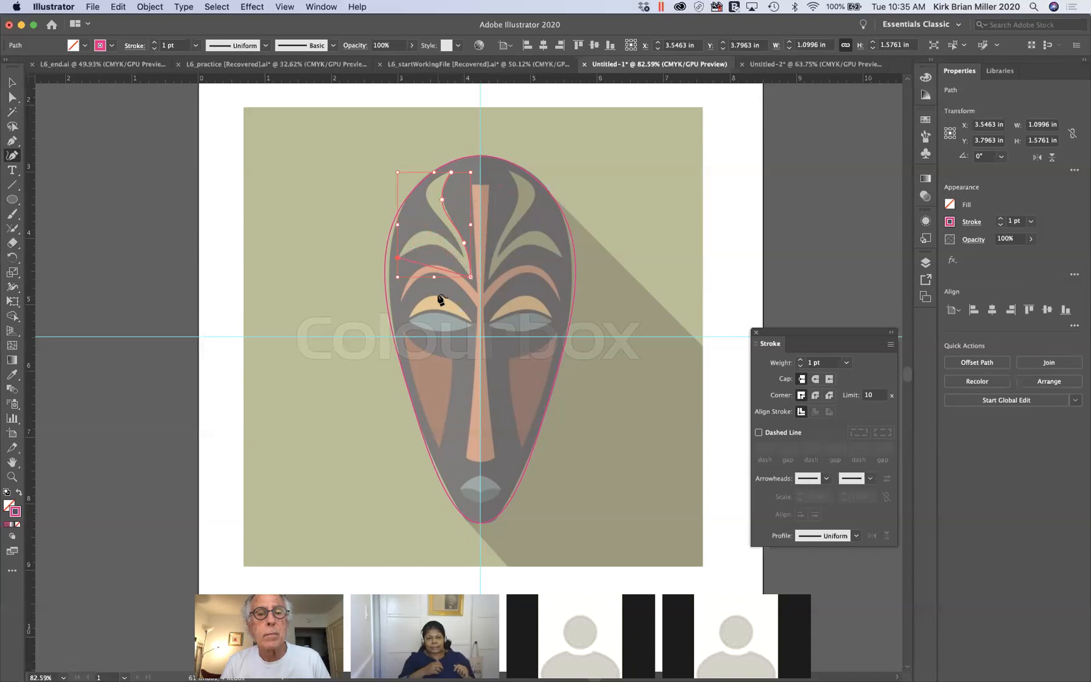
key(super+z)
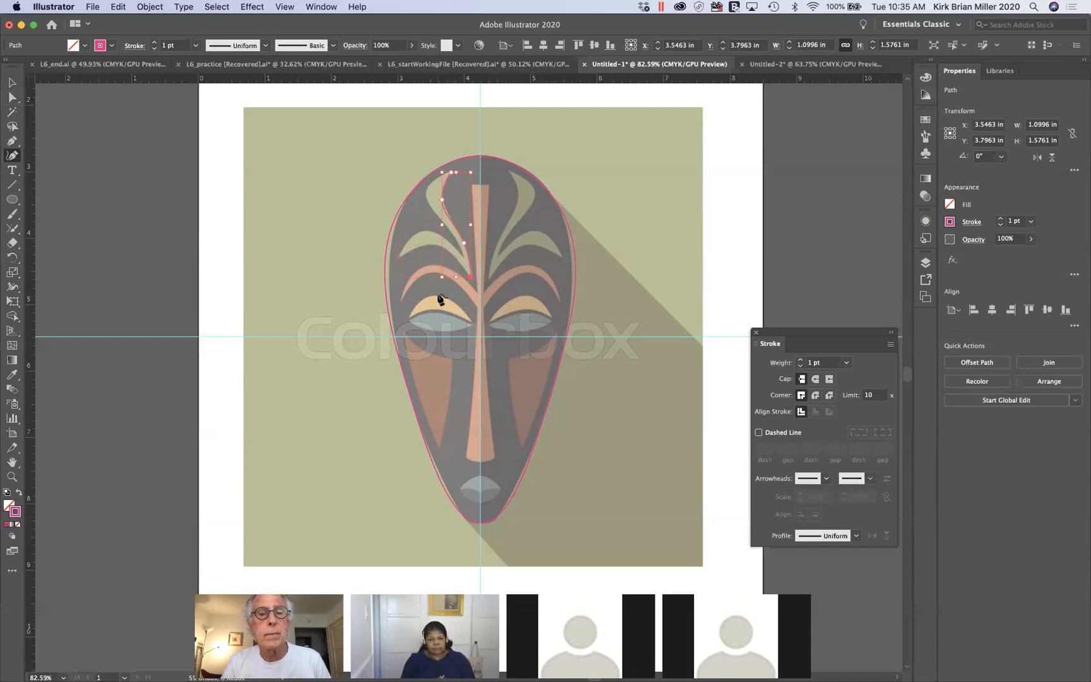
Step: Trace the ornament's lower lobe along its lower edge to the outer left tip, and back over its upper edge to the inner notch
scroll(489, 264, up, 6)
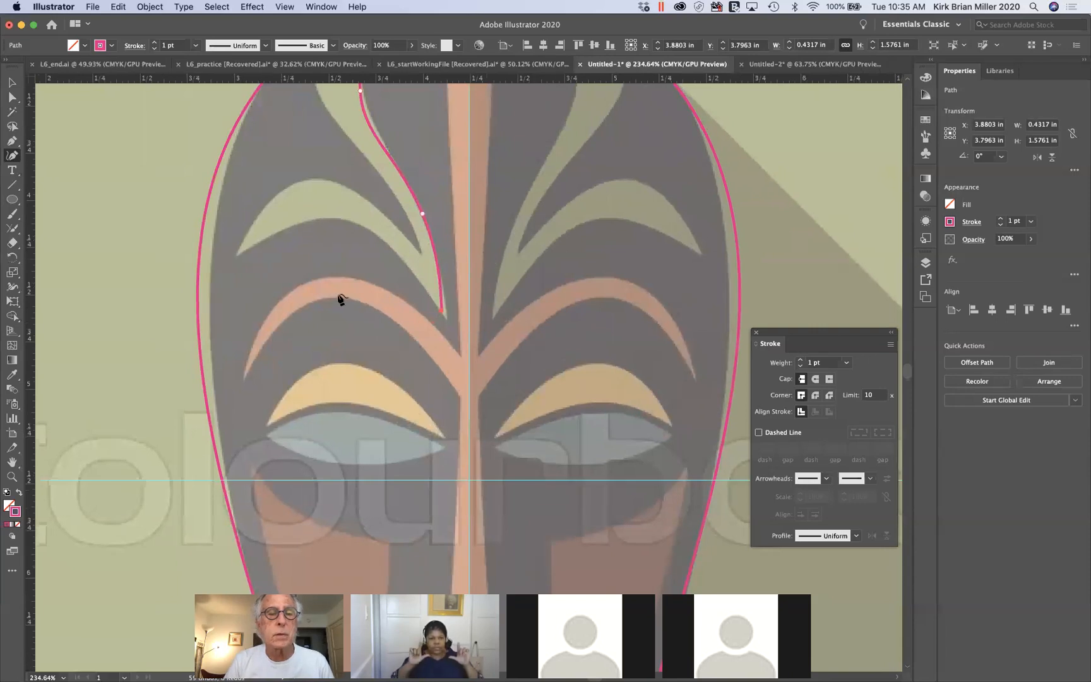
click(351, 220)
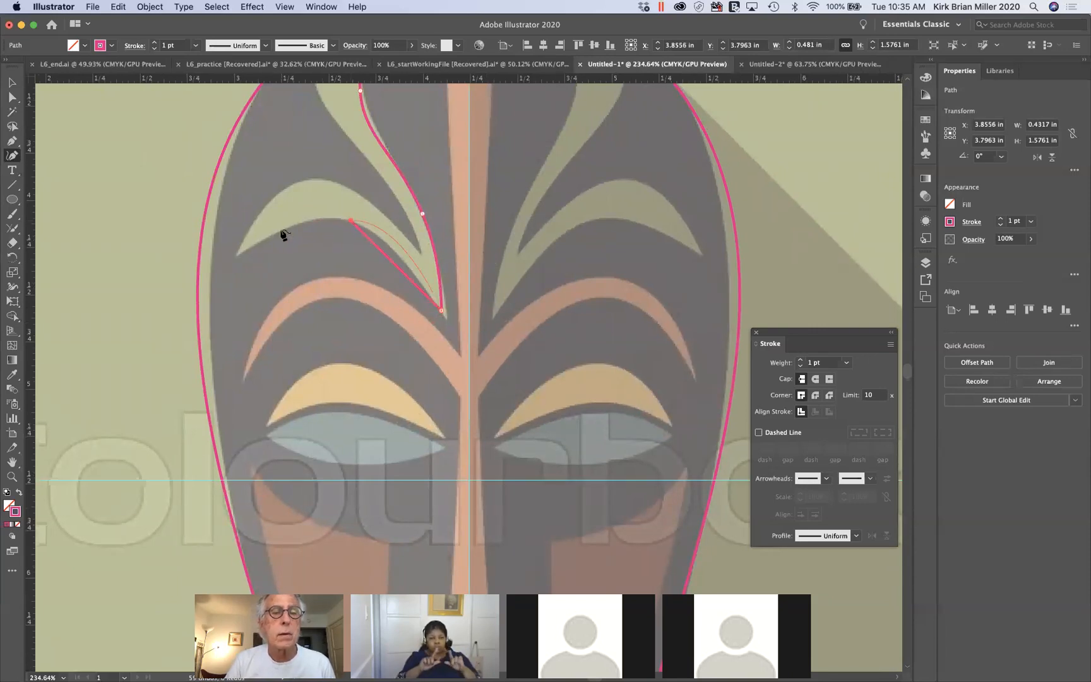
click(238, 255)
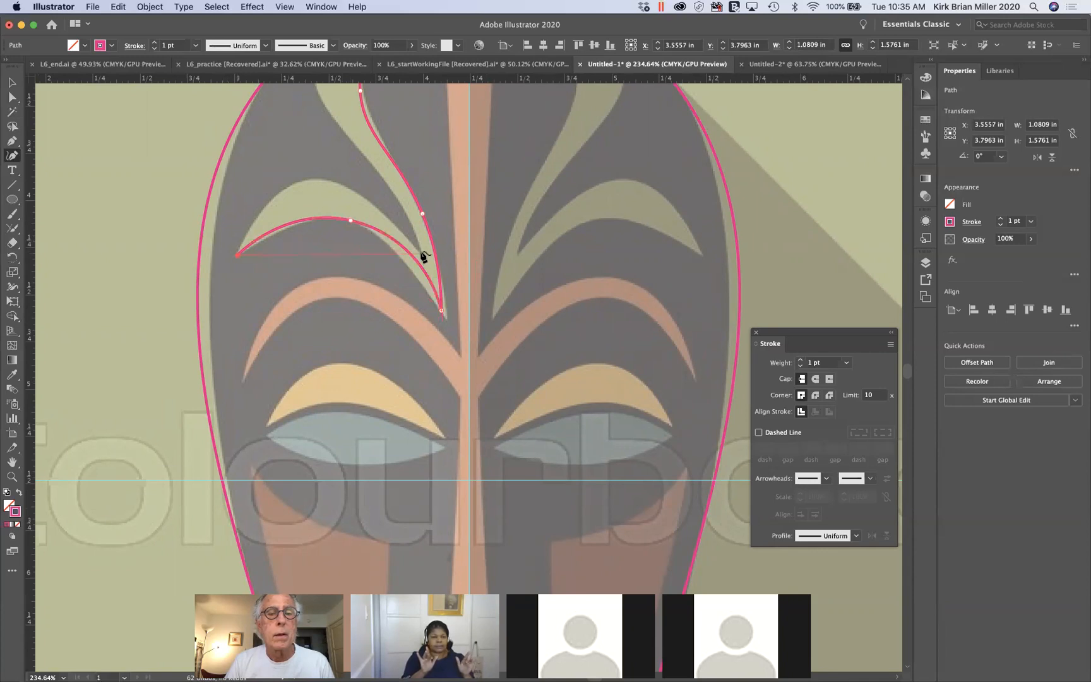
click(317, 178)
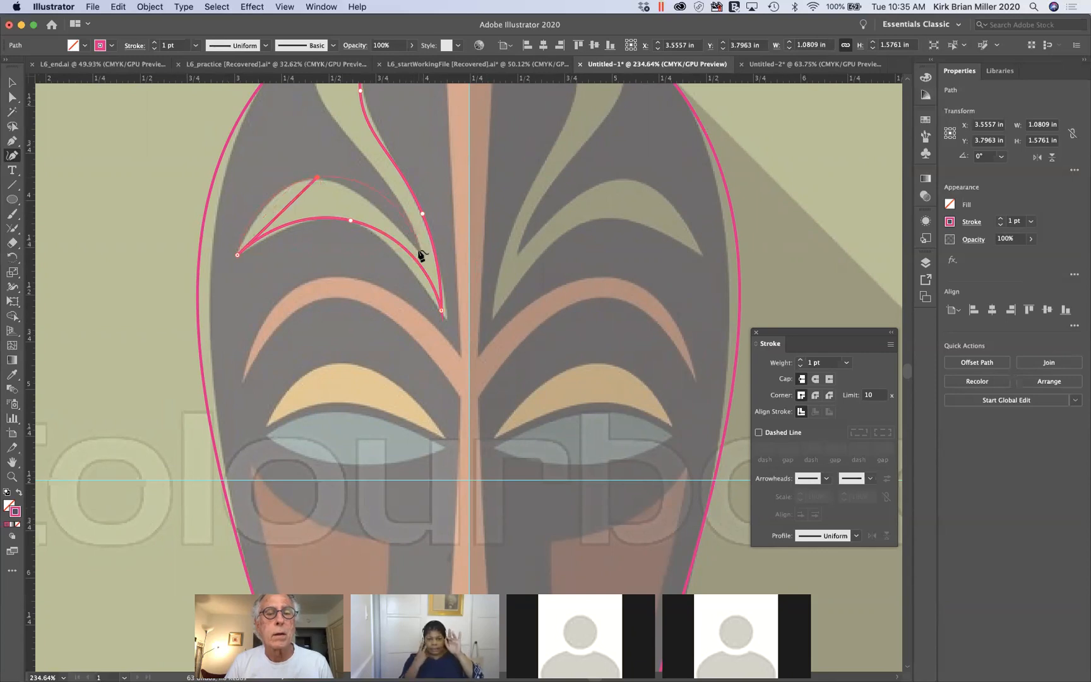
click(419, 253)
Step: Continue the path up the outer edge of the upper lobe, close it at the top tip, and make that point a corner
scroll(392, 191, up, 3)
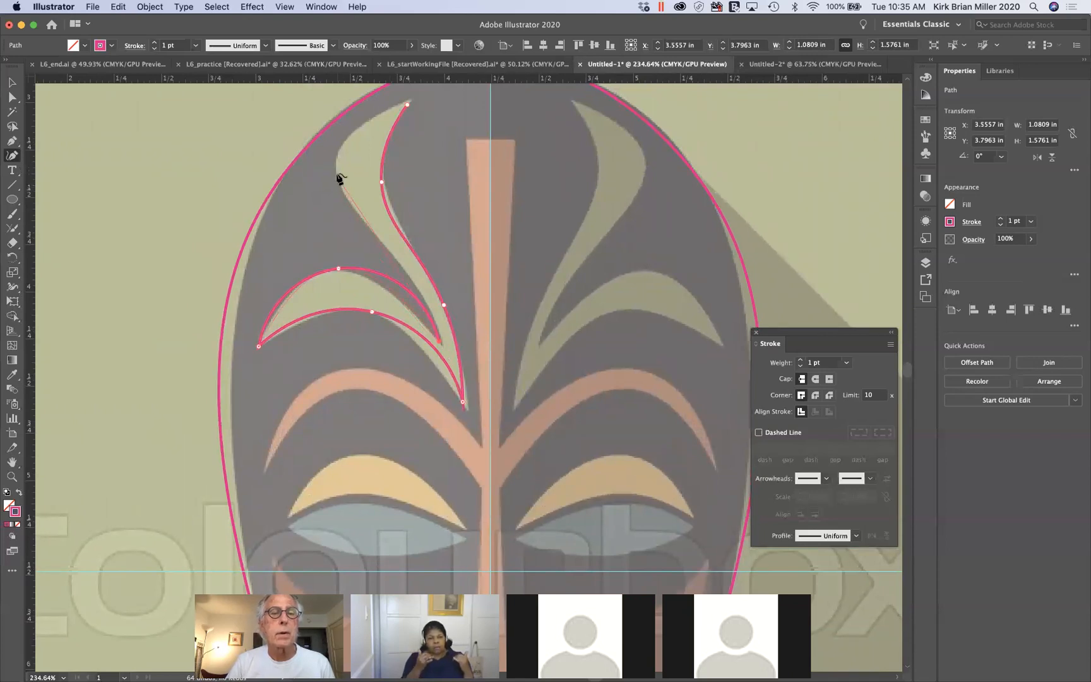
click(375, 236)
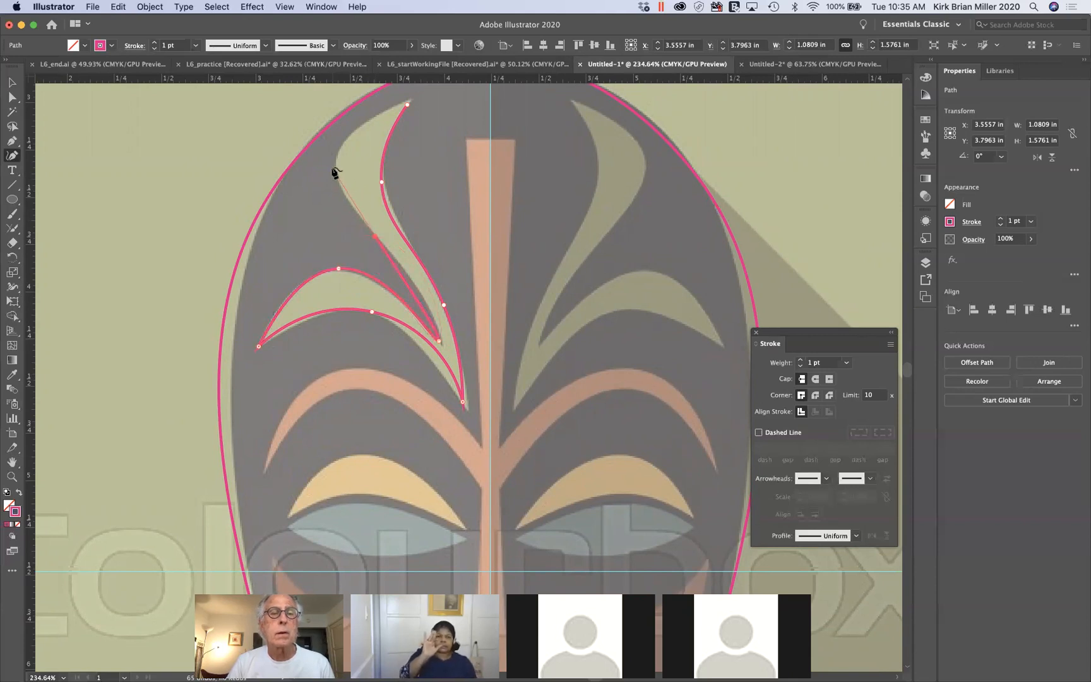
click(334, 166)
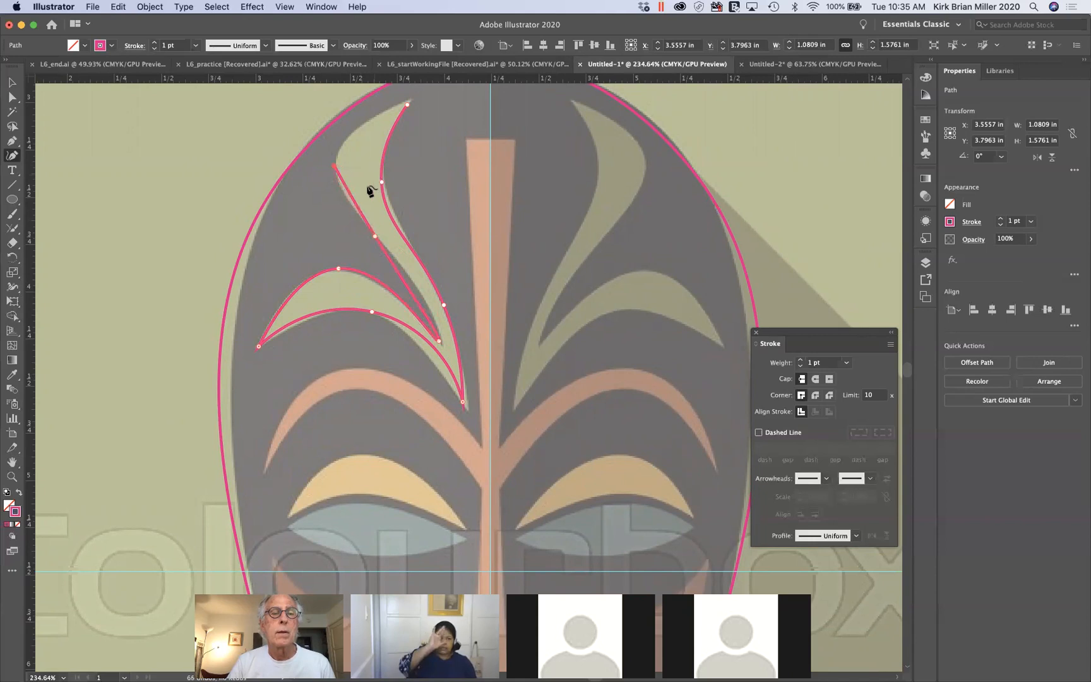
scroll(371, 190, up, 3)
scroll(372, 191, left, 1)
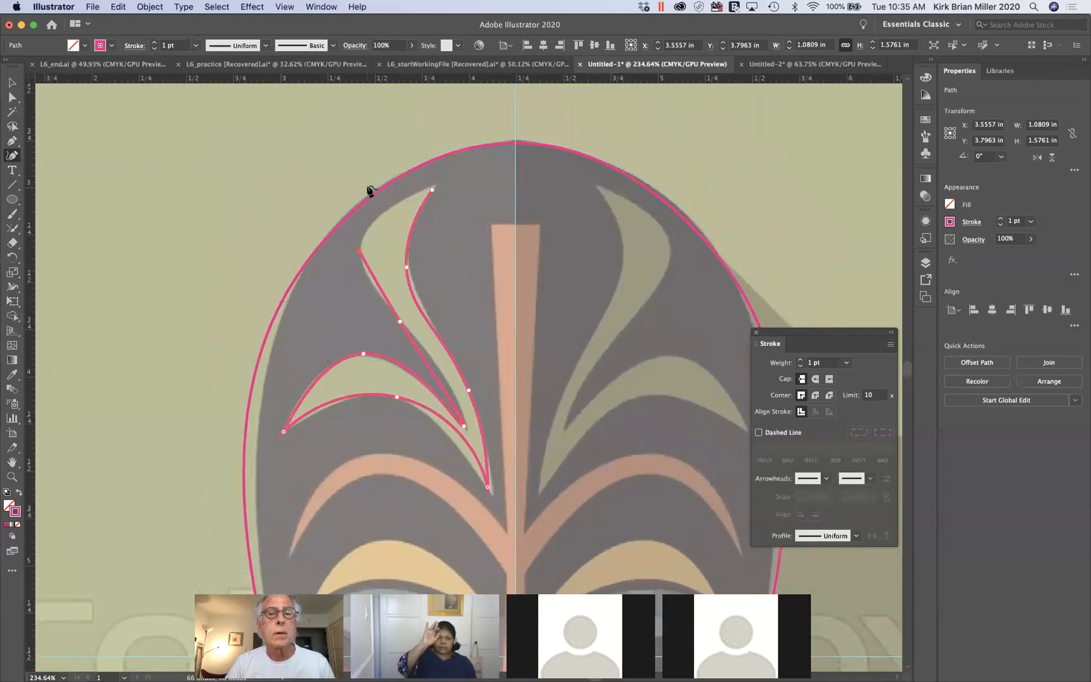
click(433, 192)
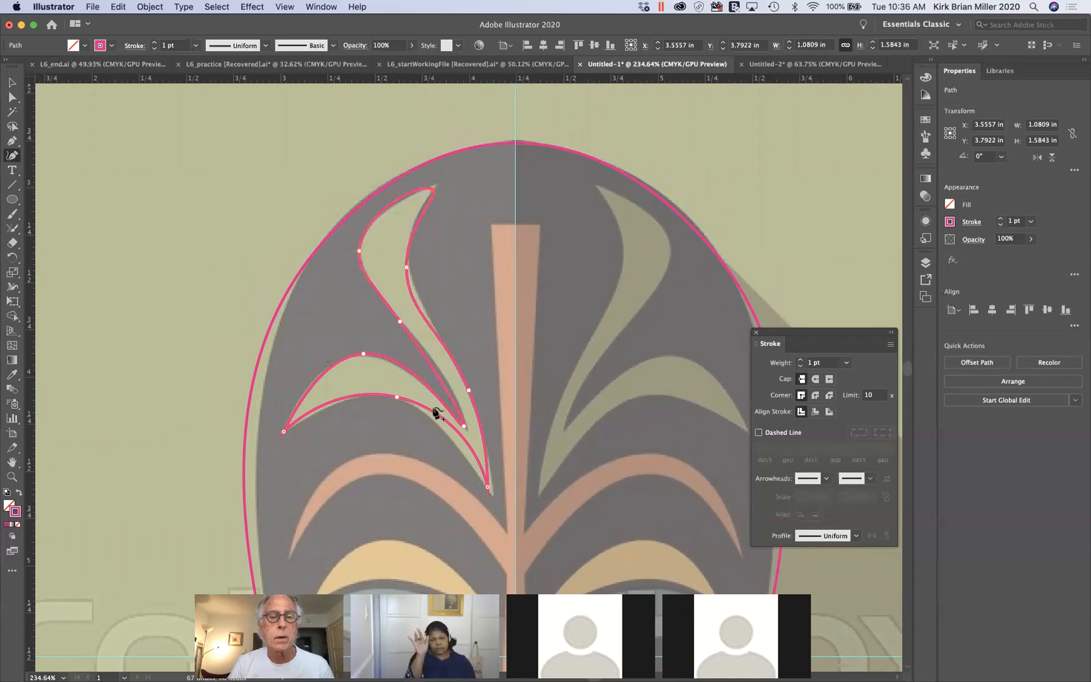
double_click(433, 190)
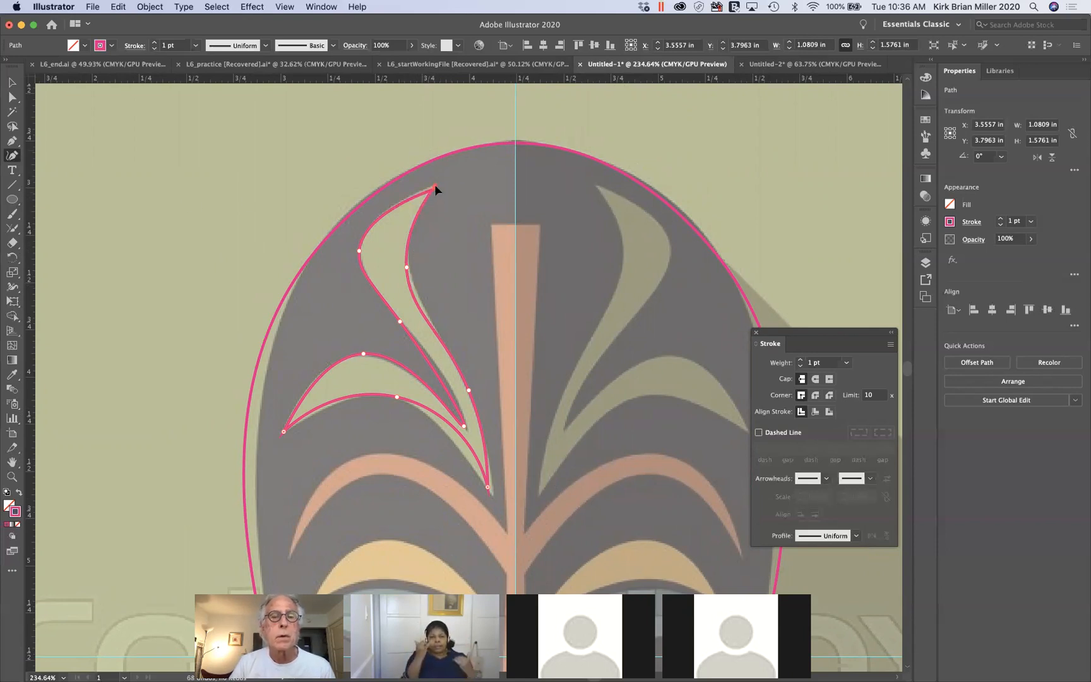
Step: Move the path's top tip, upper inner-edge point and lowest tip onto the template's edge
drag(433, 189, 434, 185)
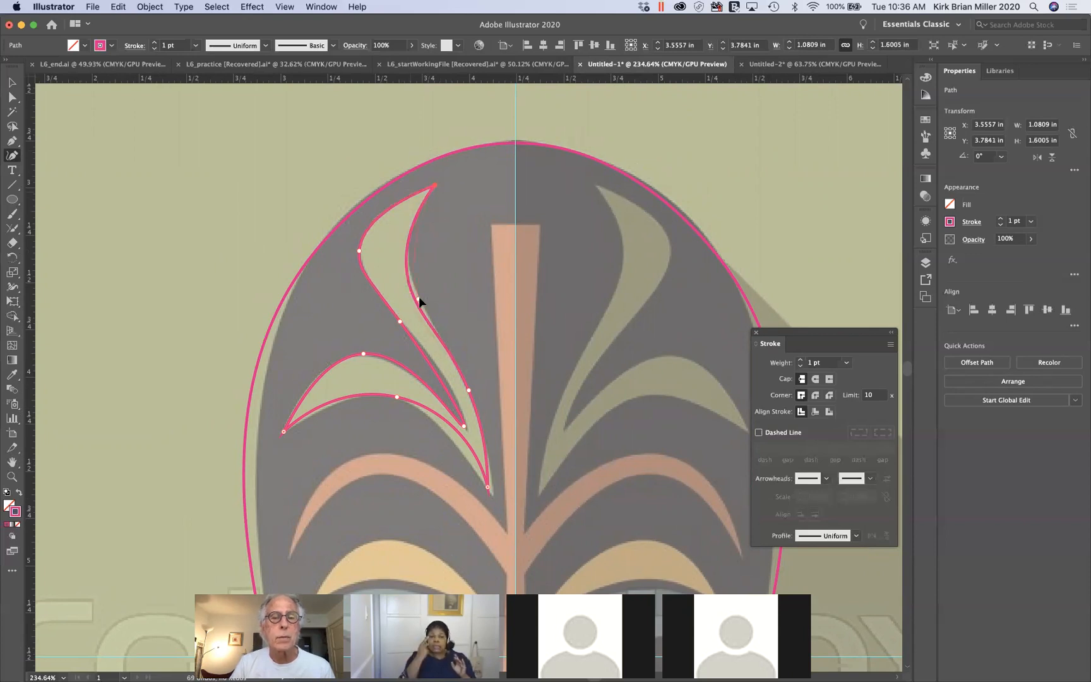
click(408, 257)
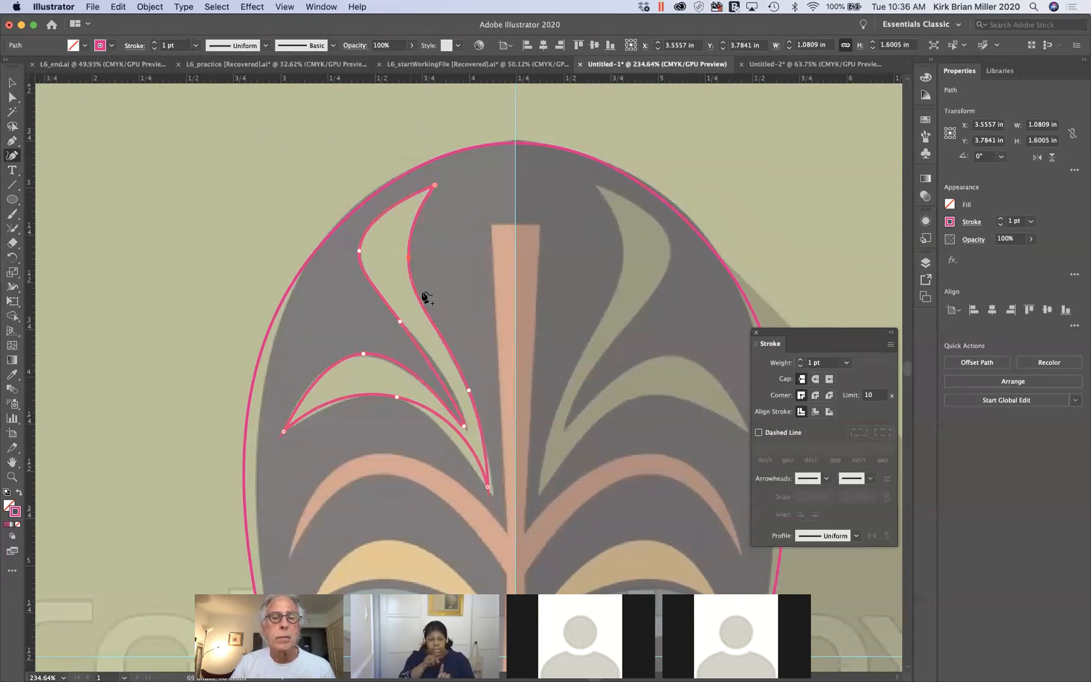
click(491, 494)
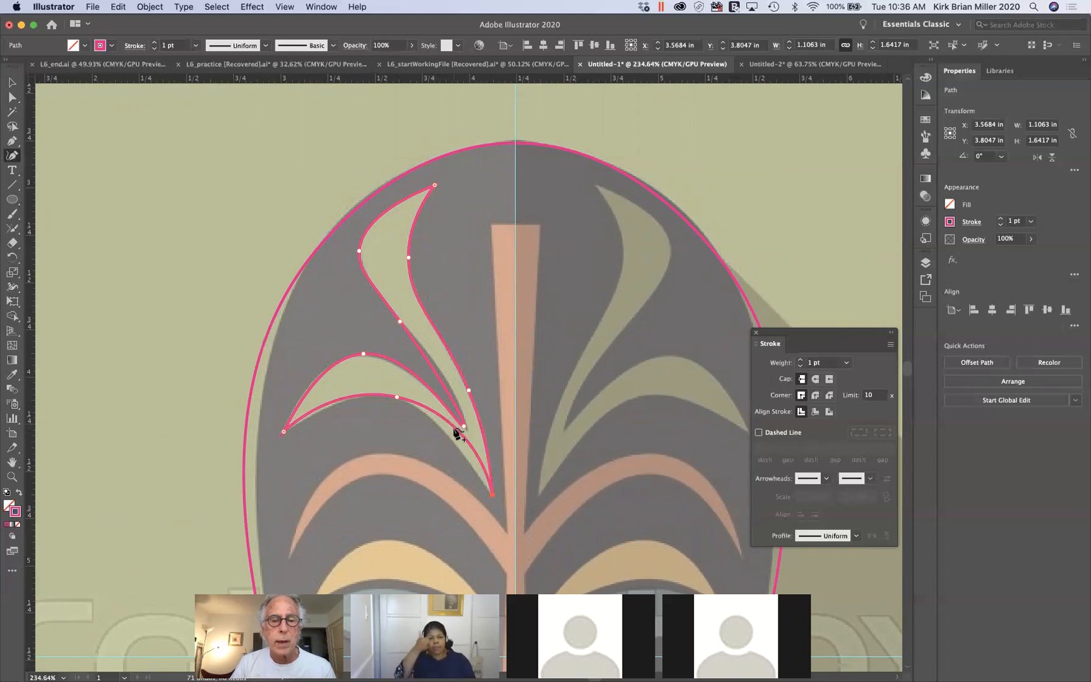
Step: Refine the lower lobe's underside by adding a point on each side of its middle point and shifting that middle point toward the outer tip
click(450, 439)
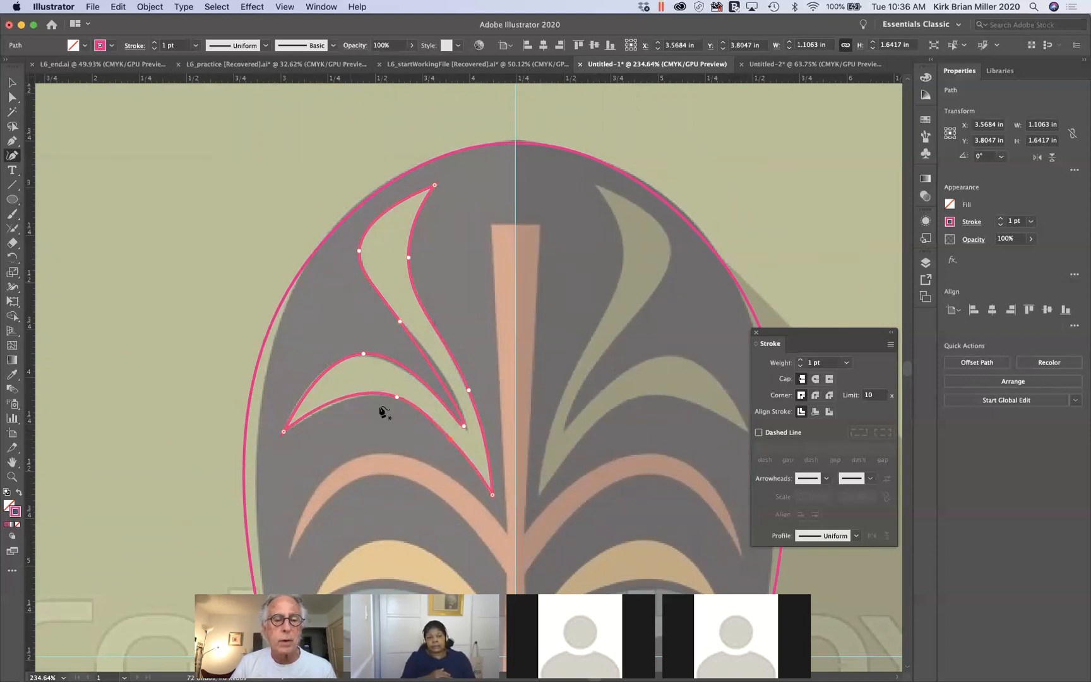
mouse_move(397, 400)
mouse_down()
mouse_move(376, 391)
mouse_move(343, 399)
mouse_move(381, 392)
mouse_up()
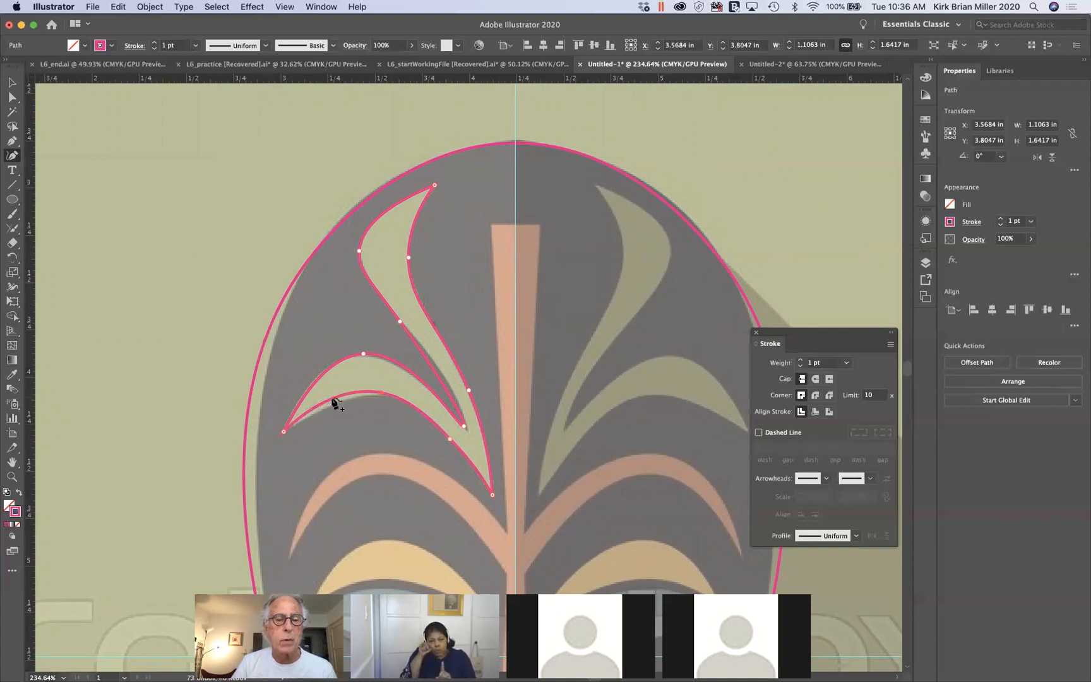
click(336, 403)
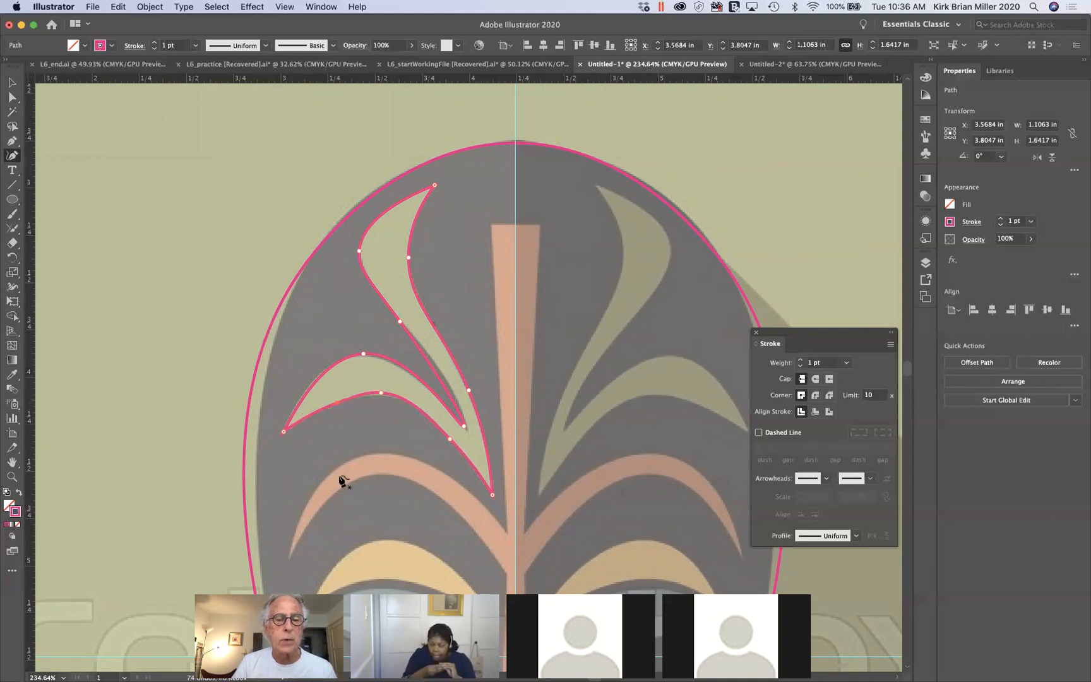
click(378, 393)
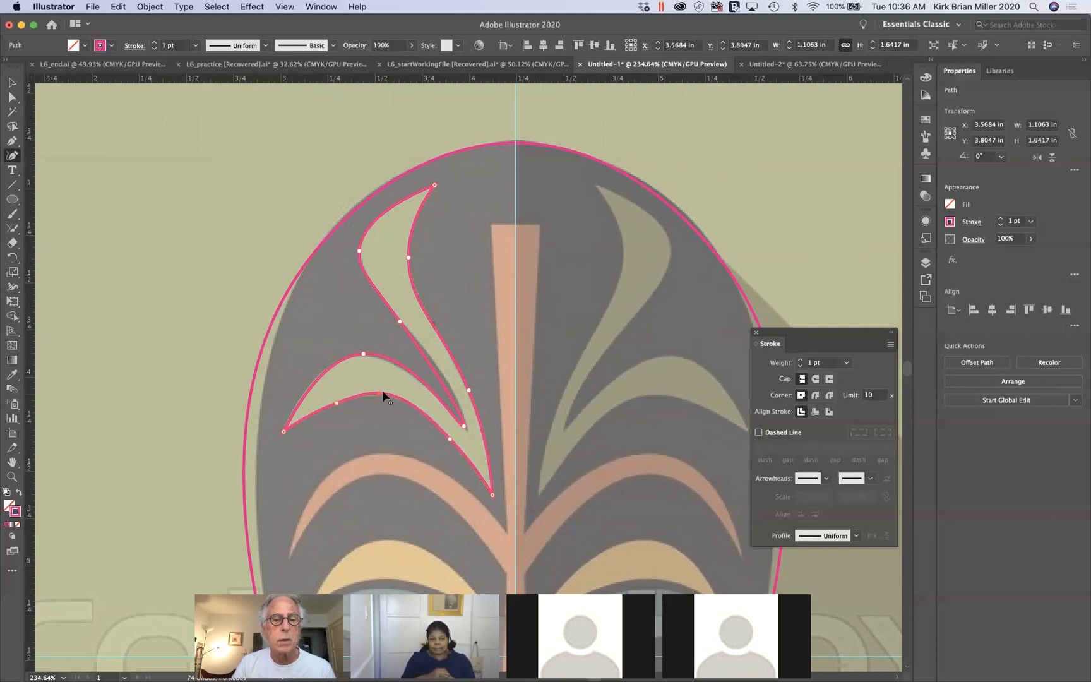
Step: Refine the edges around the inner notch by shifting the lower lobe's peak, adding a point on each side, and moving the notch corner
click(355, 355)
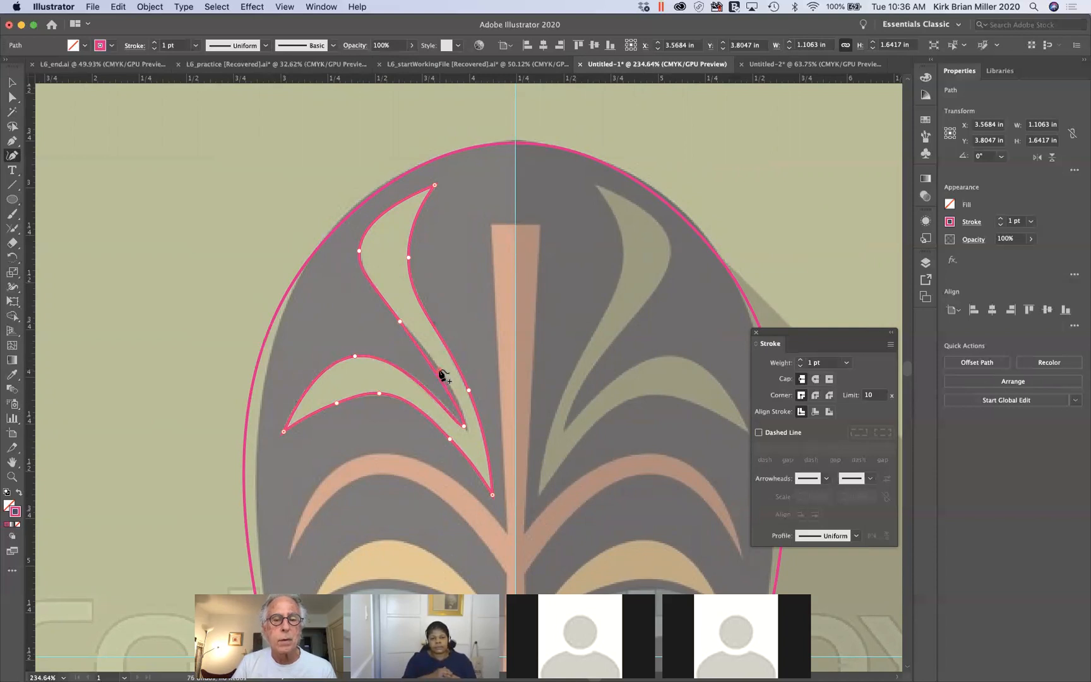
click(439, 371)
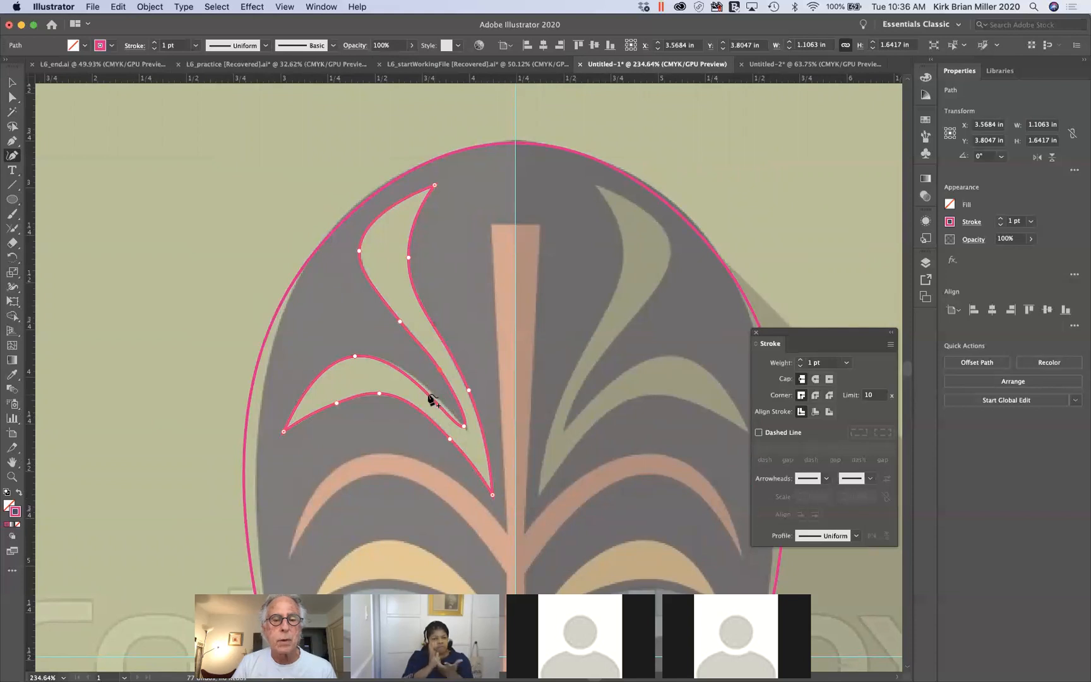
click(435, 396)
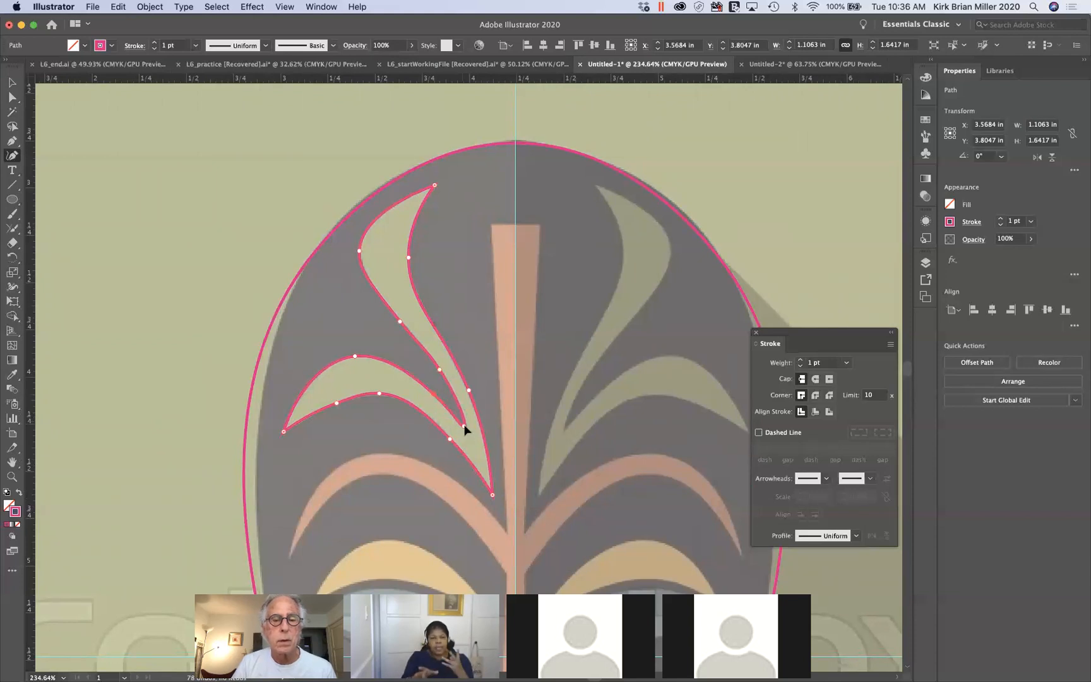
click(467, 431)
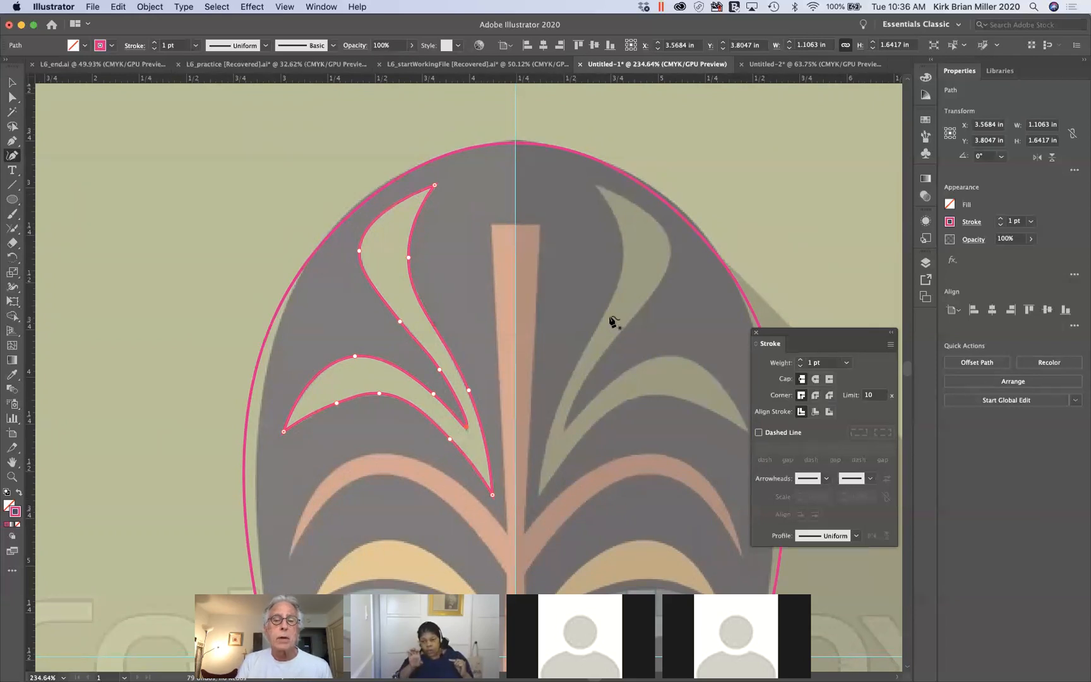
Step: Reflect a copy of the left forehead leaf outline vertically across the mask's centre guide
click(12, 82)
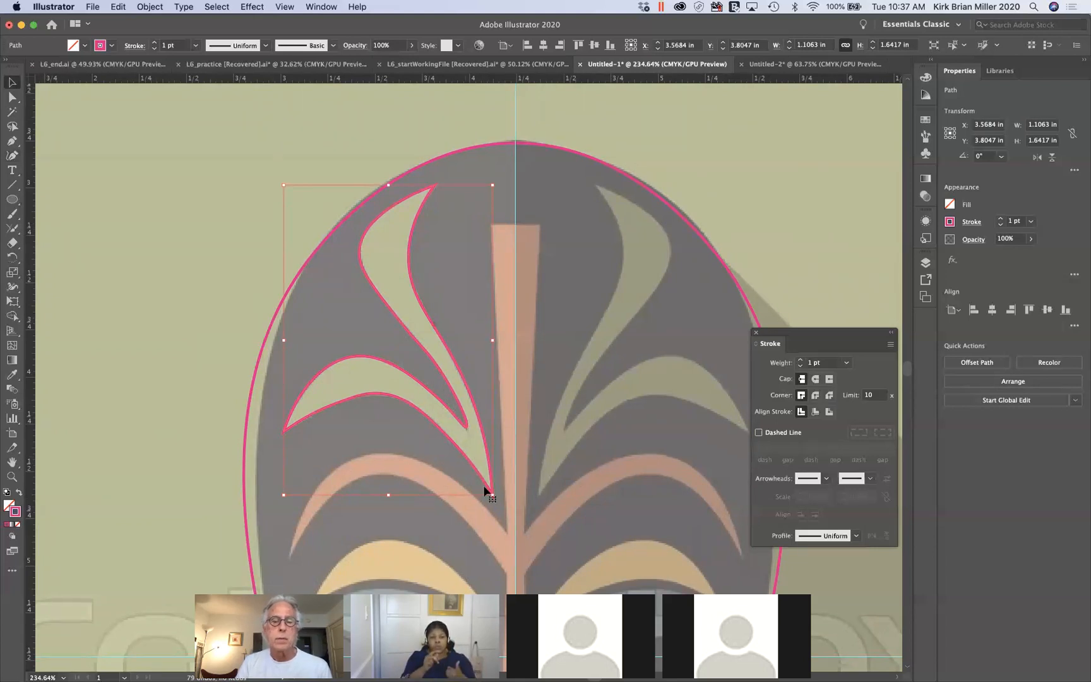
scroll(516, 524, down, 1)
scroll(514, 522, down, 5)
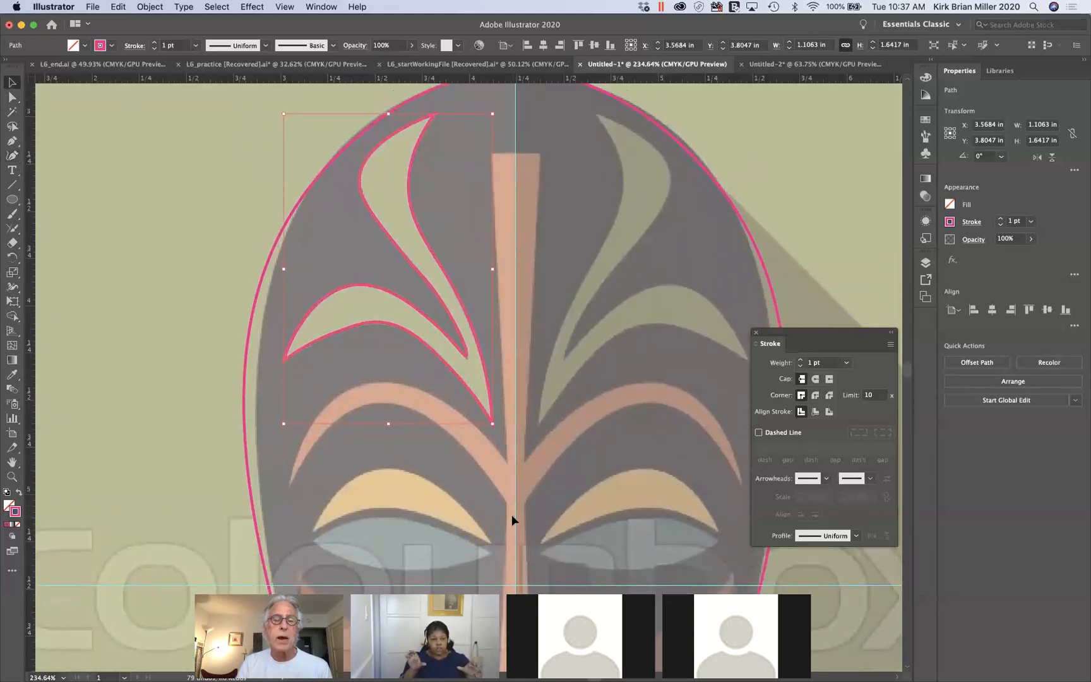
scroll(511, 514, up, 4)
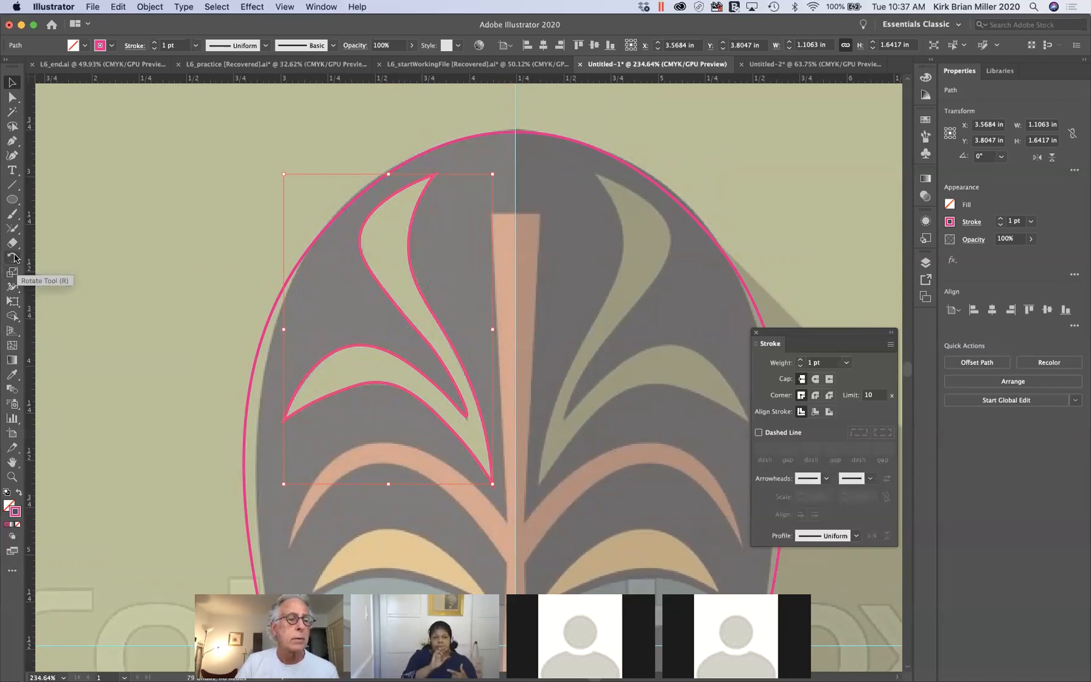
drag(14, 257, 52, 273)
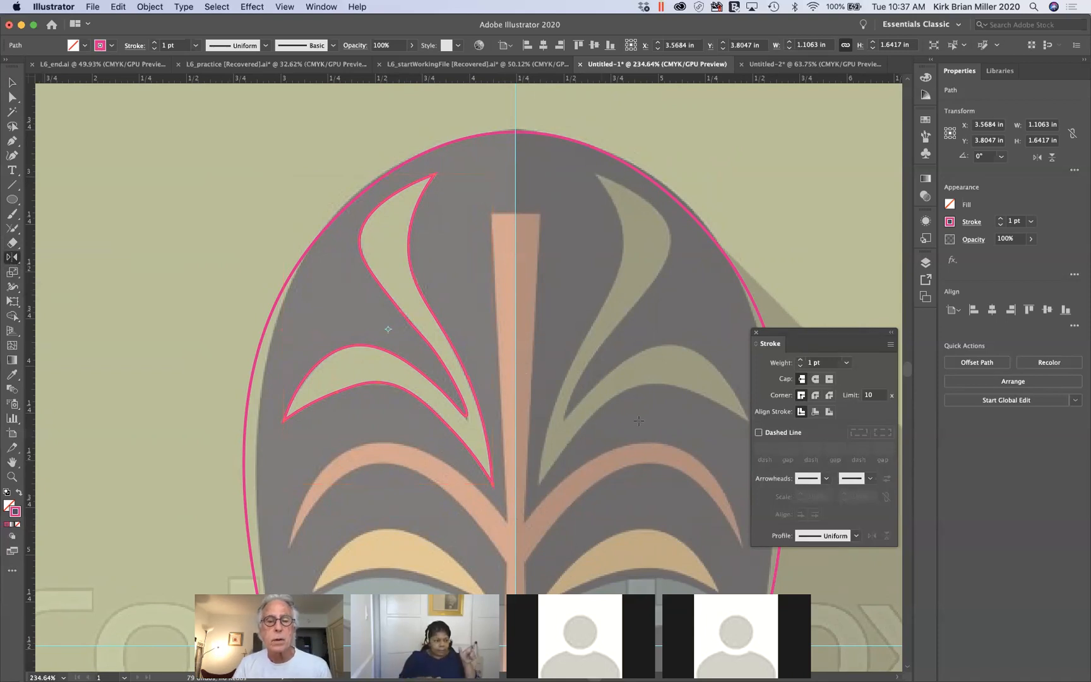
alt+click(514, 304)
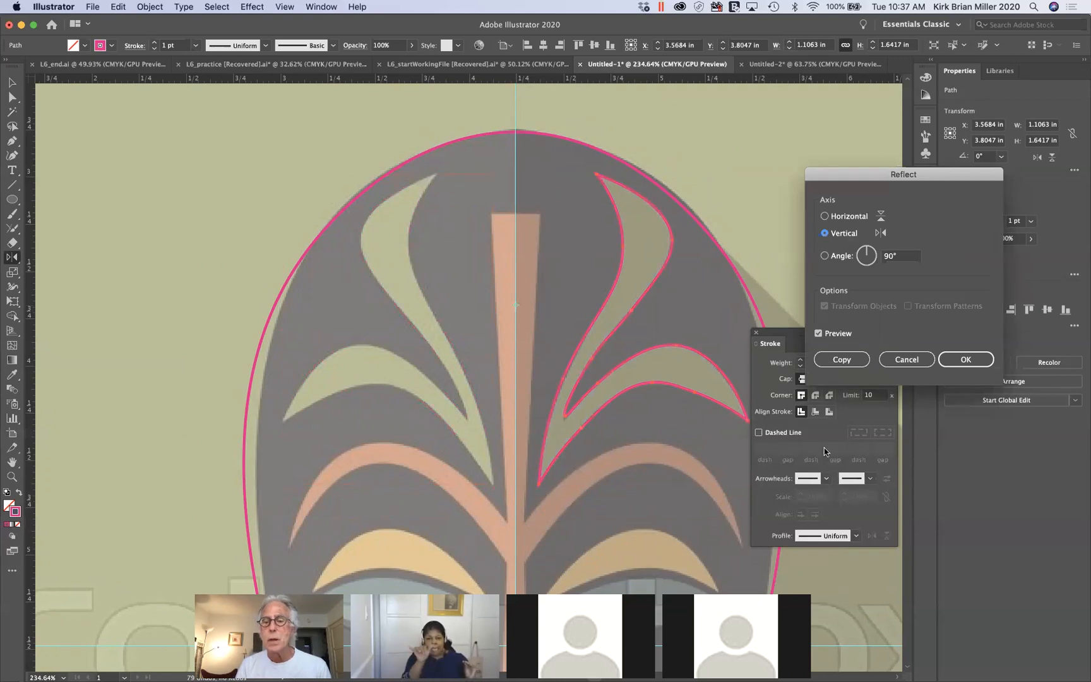
click(851, 361)
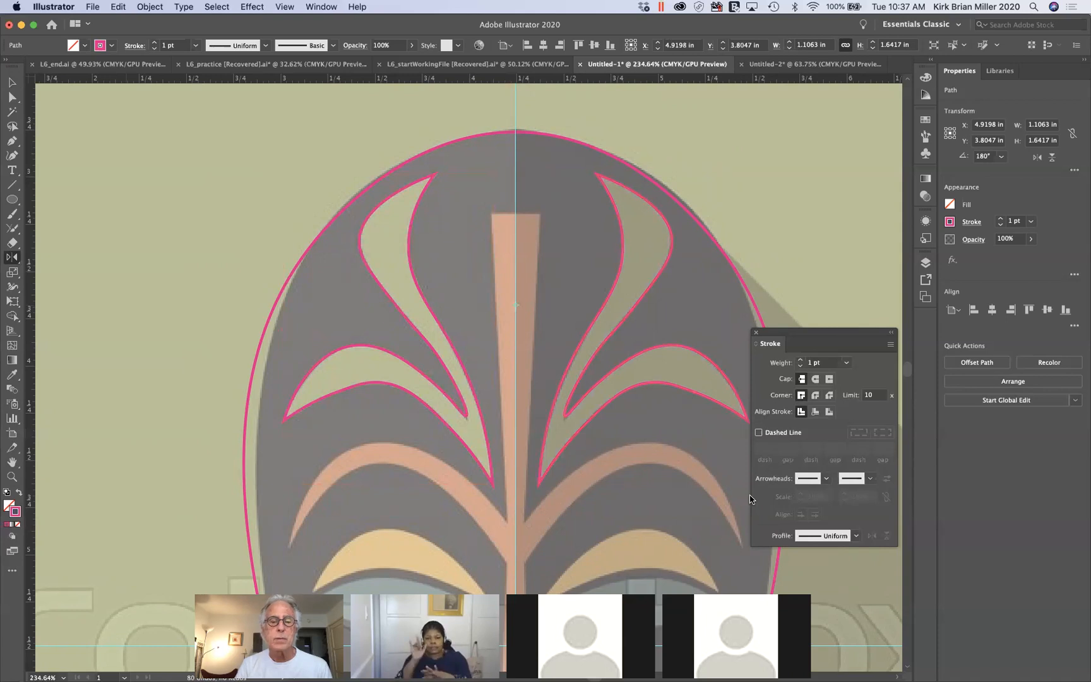
Step: Trace the mask's left yellow eyelid with the Pen tool as a closed curved path with sharp inner and outer corners
scroll(642, 558, down, 5)
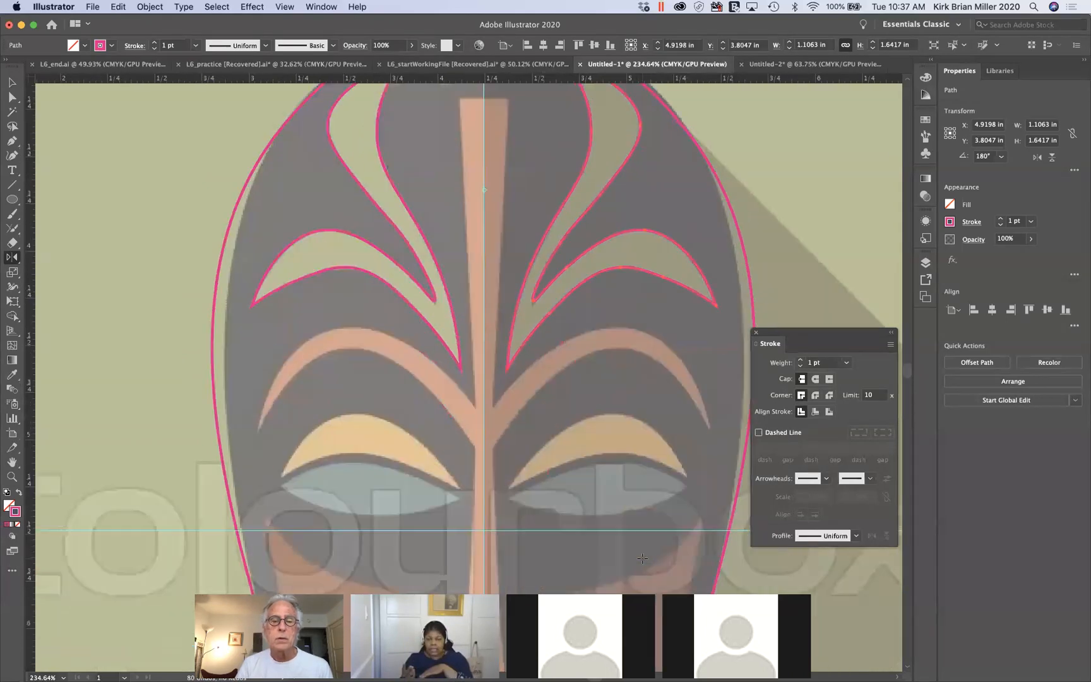
scroll(637, 565, down, 5)
scroll(637, 565, right, 3)
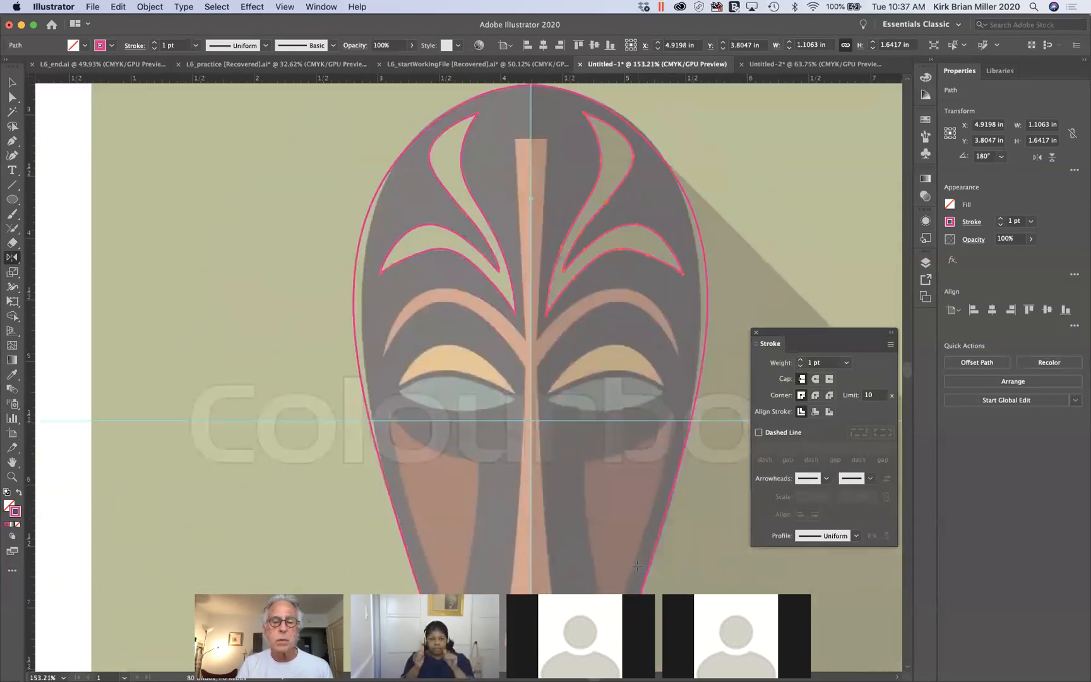
scroll(637, 565, up, 1)
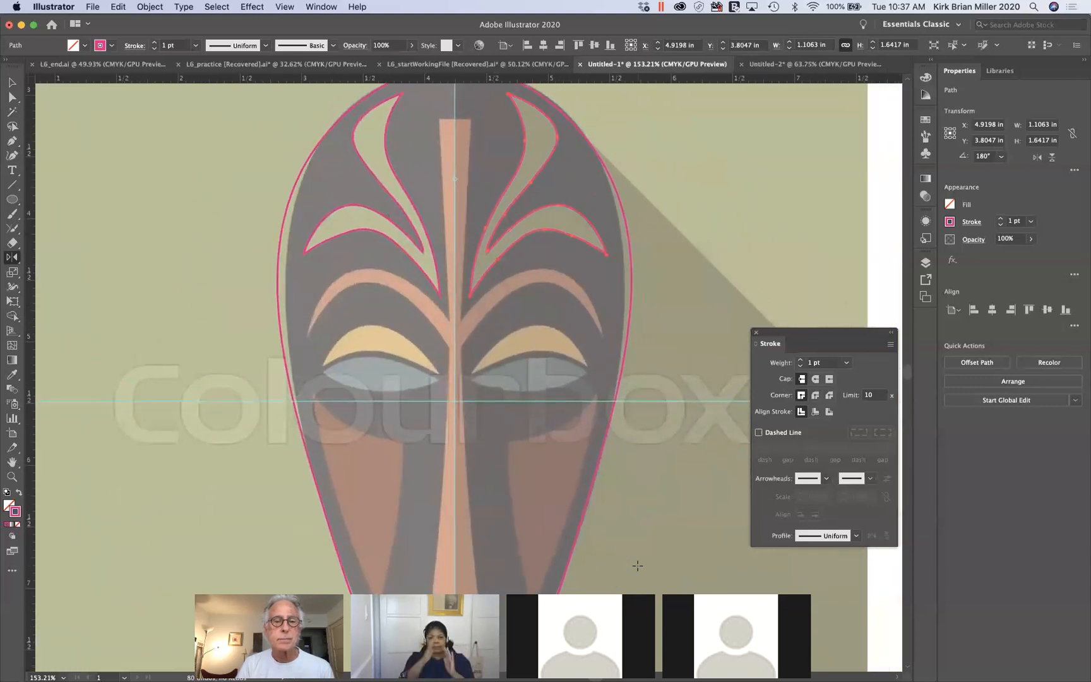
scroll(636, 565, up, 1)
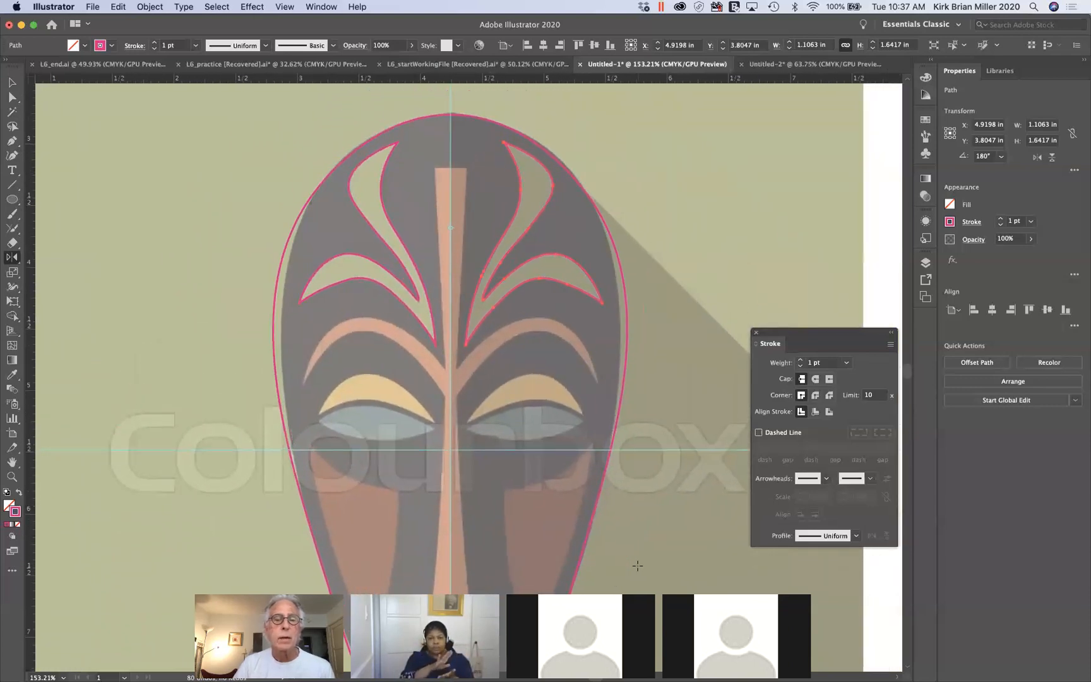
click(12, 140)
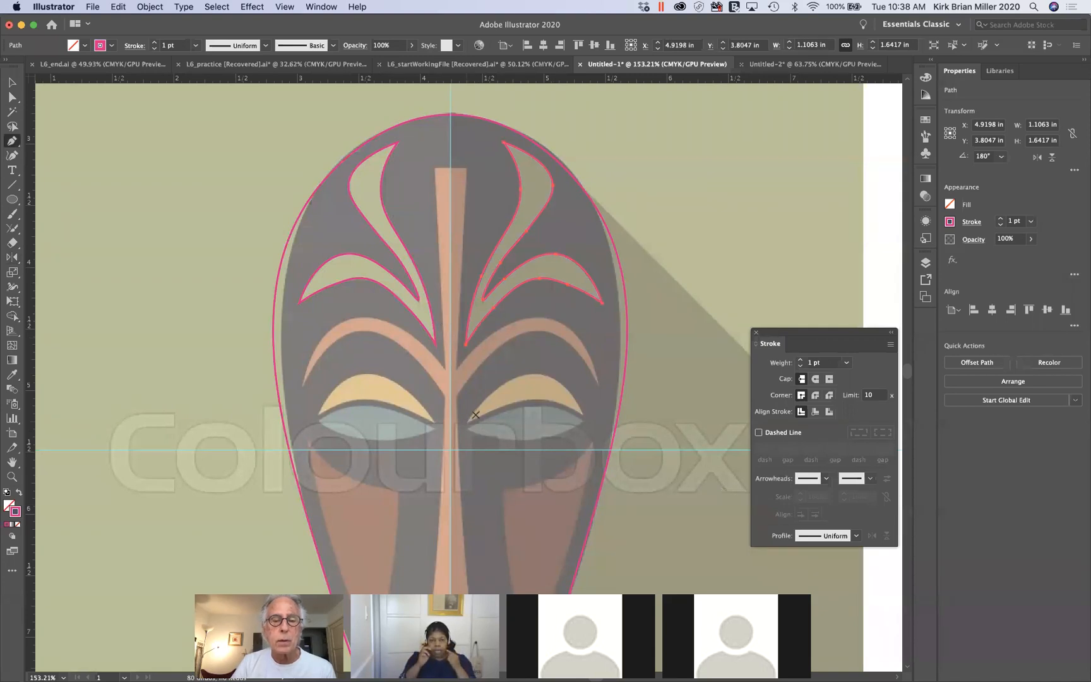
click(320, 412)
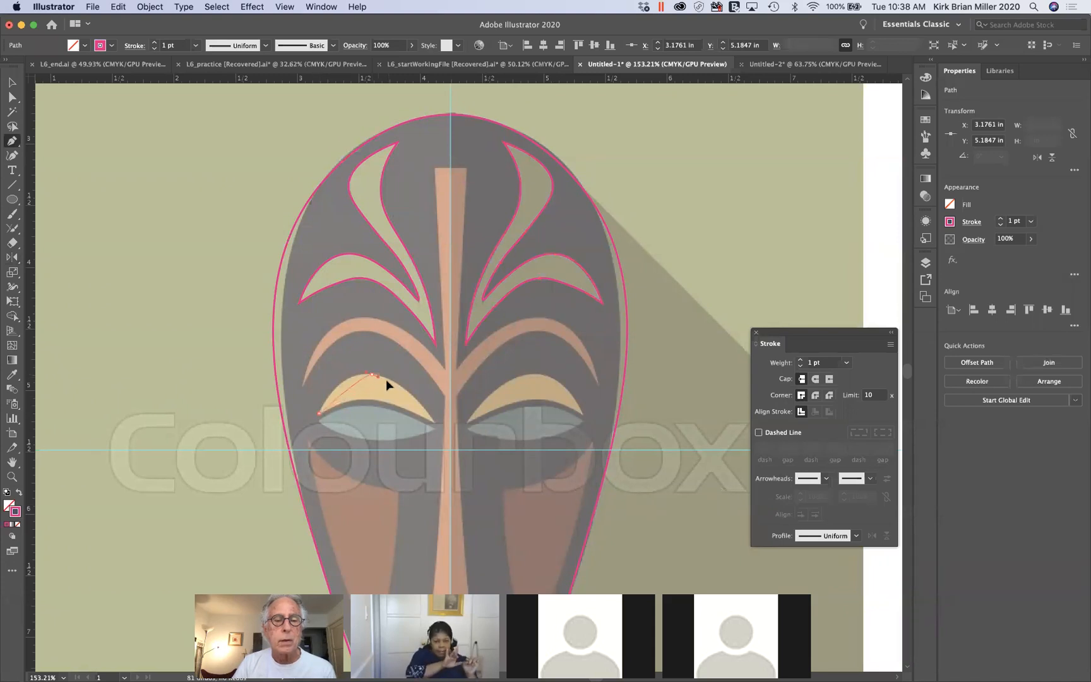
drag(398, 383, 403, 387)
click(435, 420)
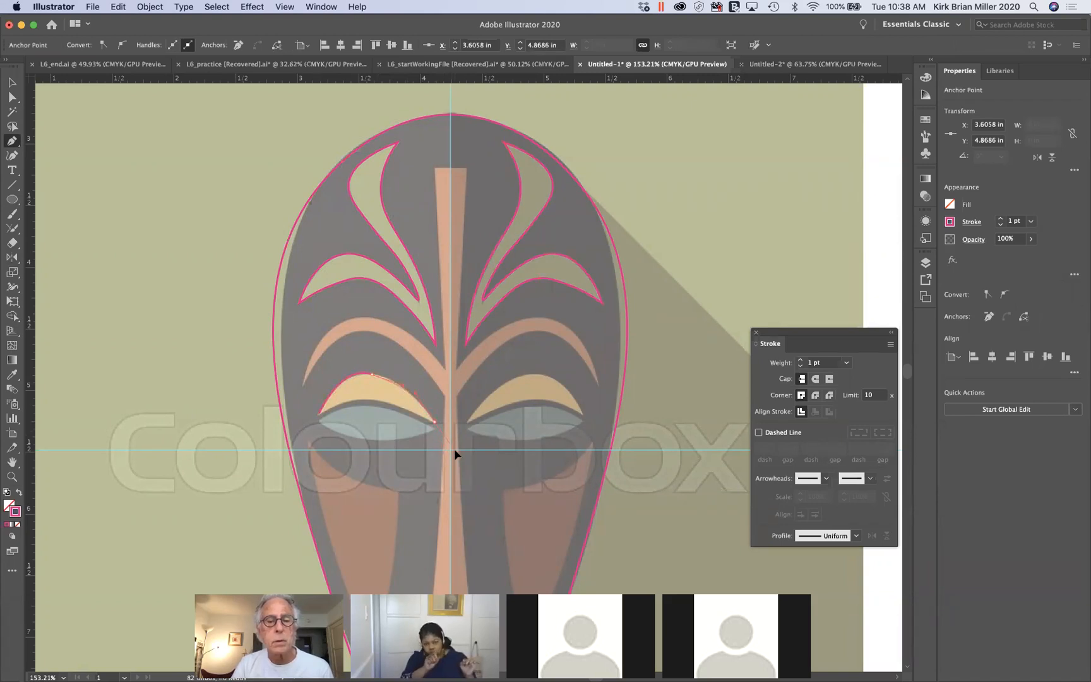
click(436, 420)
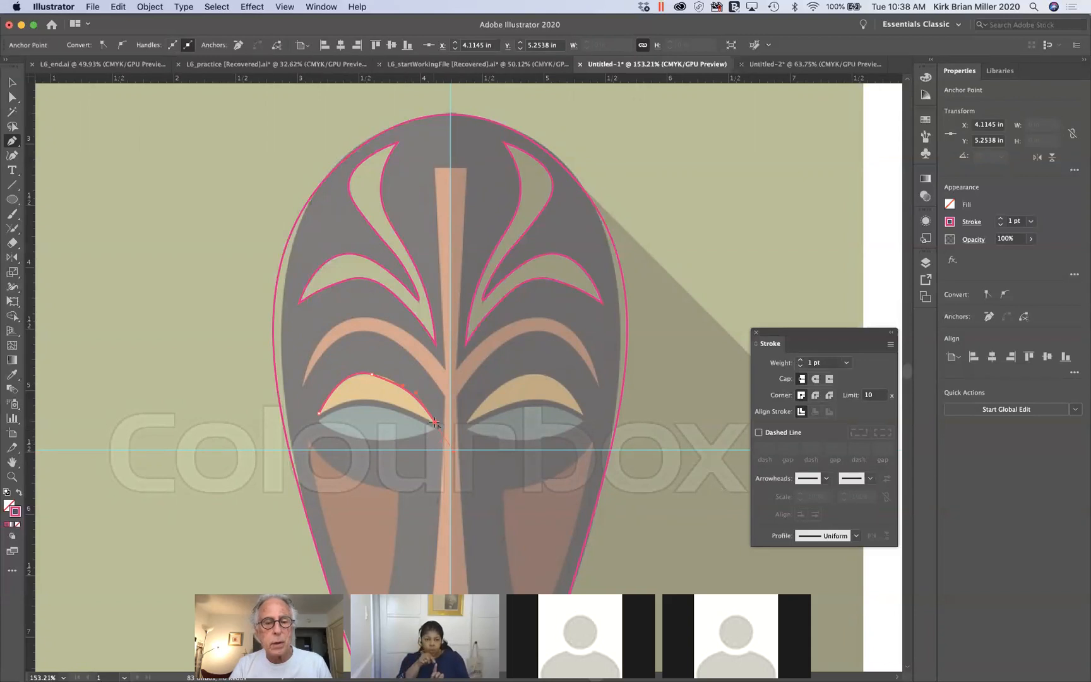
click(434, 421)
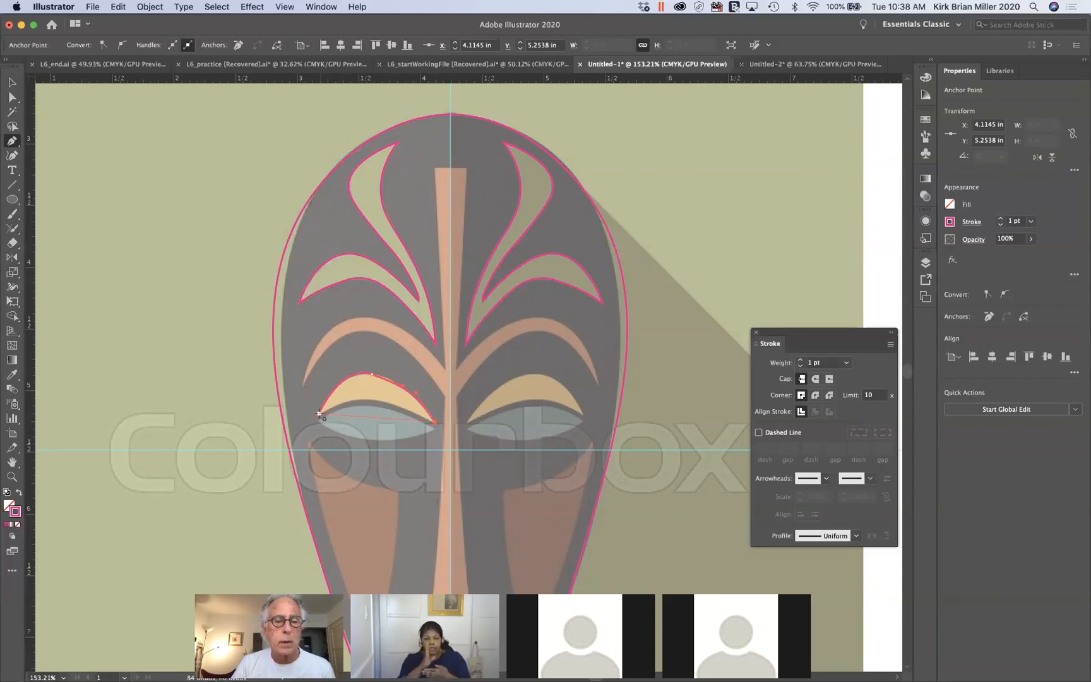
drag(304, 440, 280, 444)
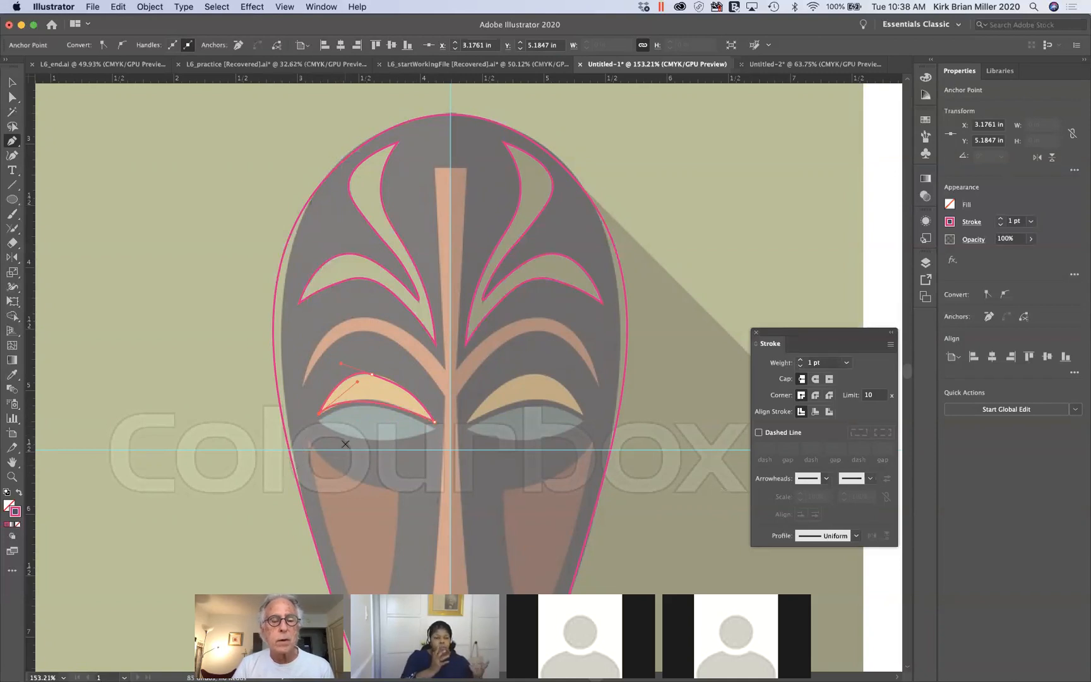
Step: Move the eyelid path's top anchor to about X 3.67 in, Y 4.87 in and adjust its direction handle
click(12, 99)
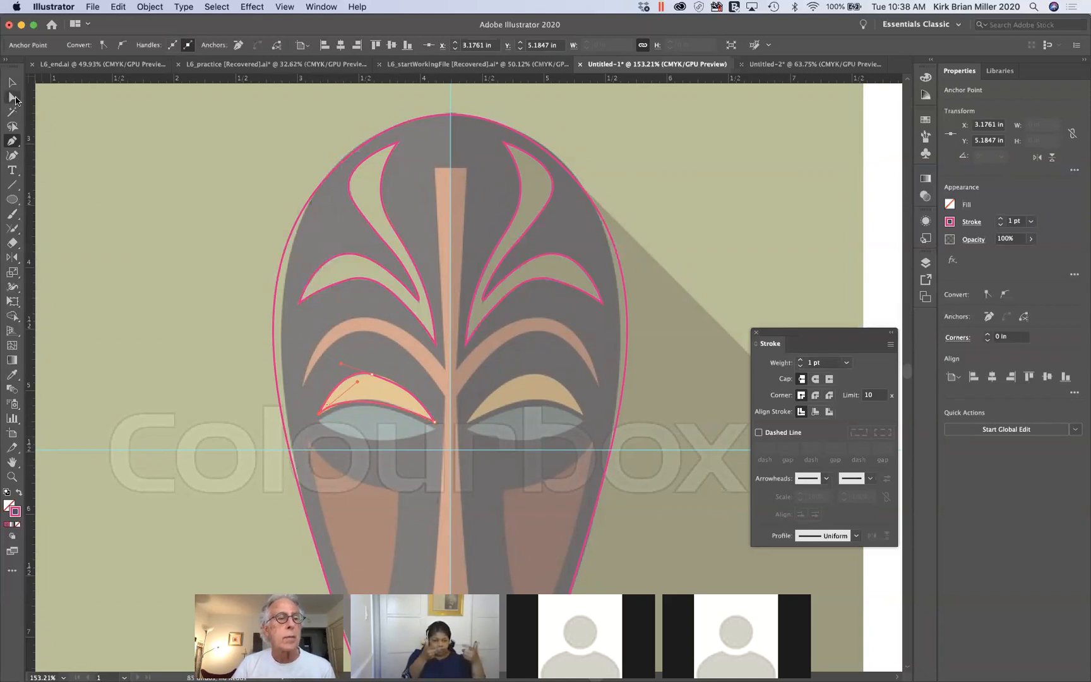
click(12, 98)
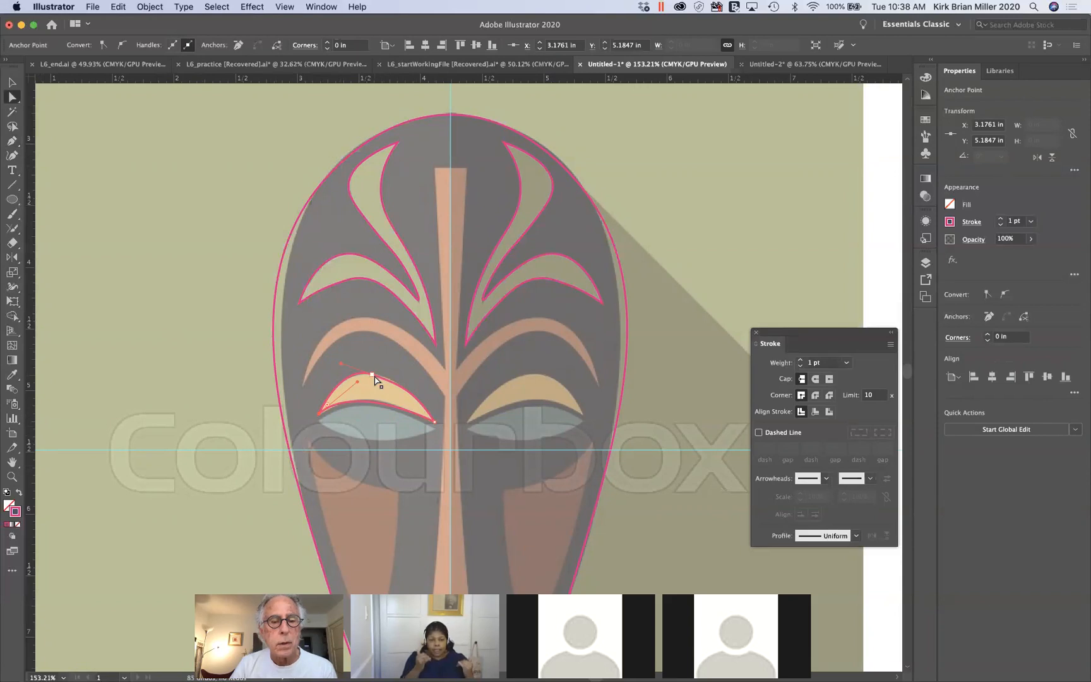
drag(372, 375, 379, 375)
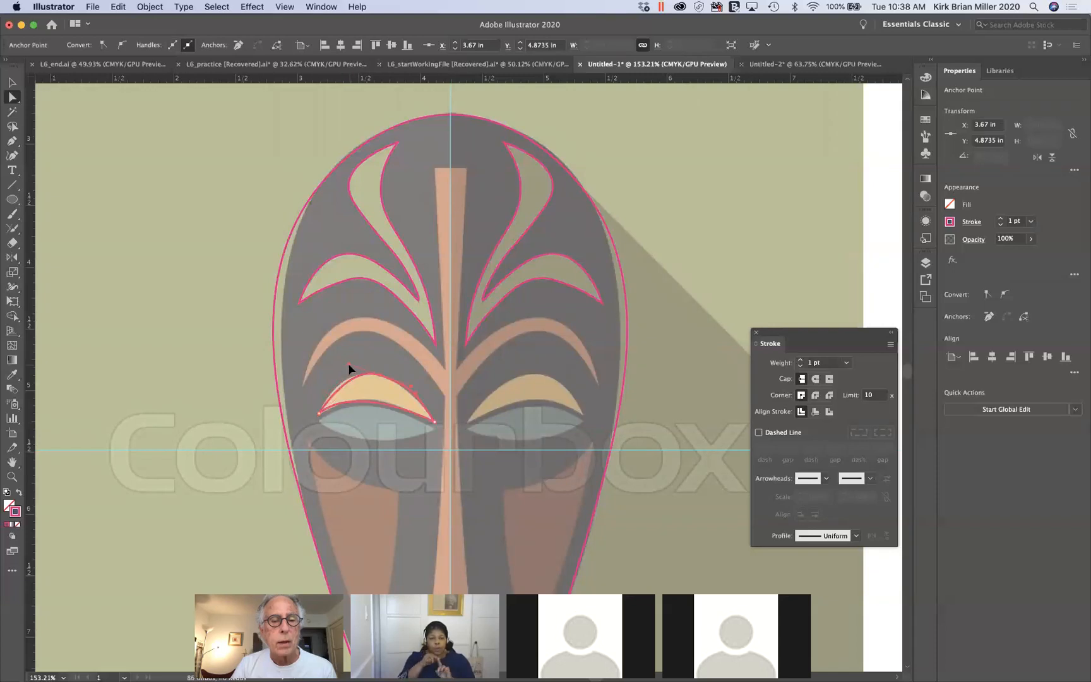
drag(342, 361, 343, 362)
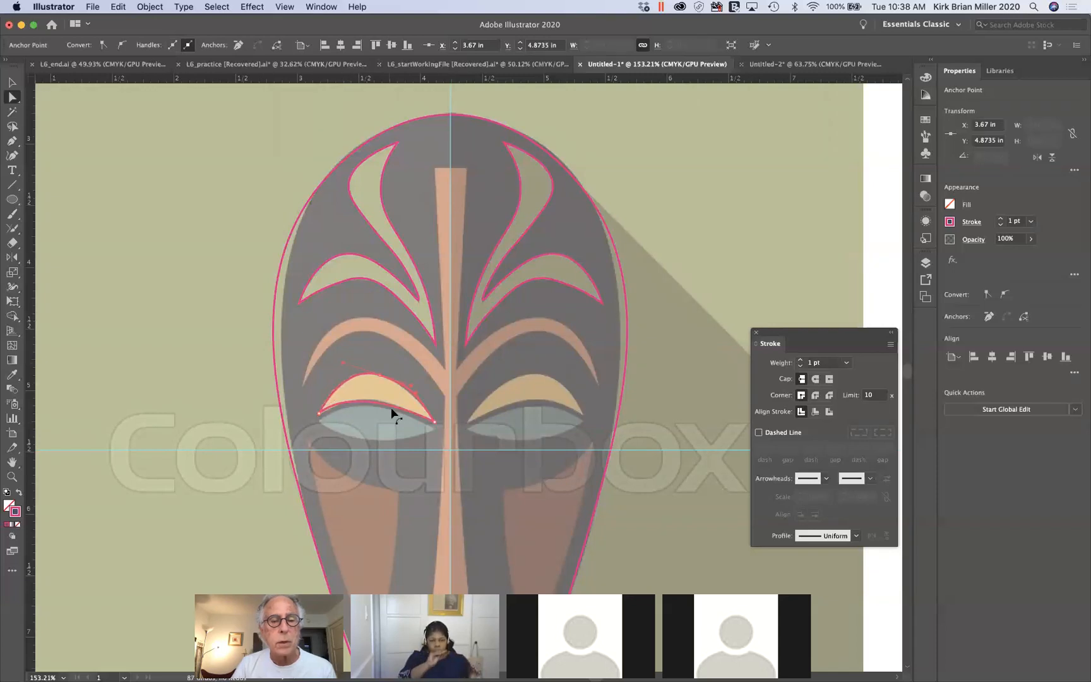
Step: Fit the left eyelid path to the template by repositioning its outer and inner corner anchors and reshaping the lower curve
click(319, 414)
scroll(353, 431, up, 3)
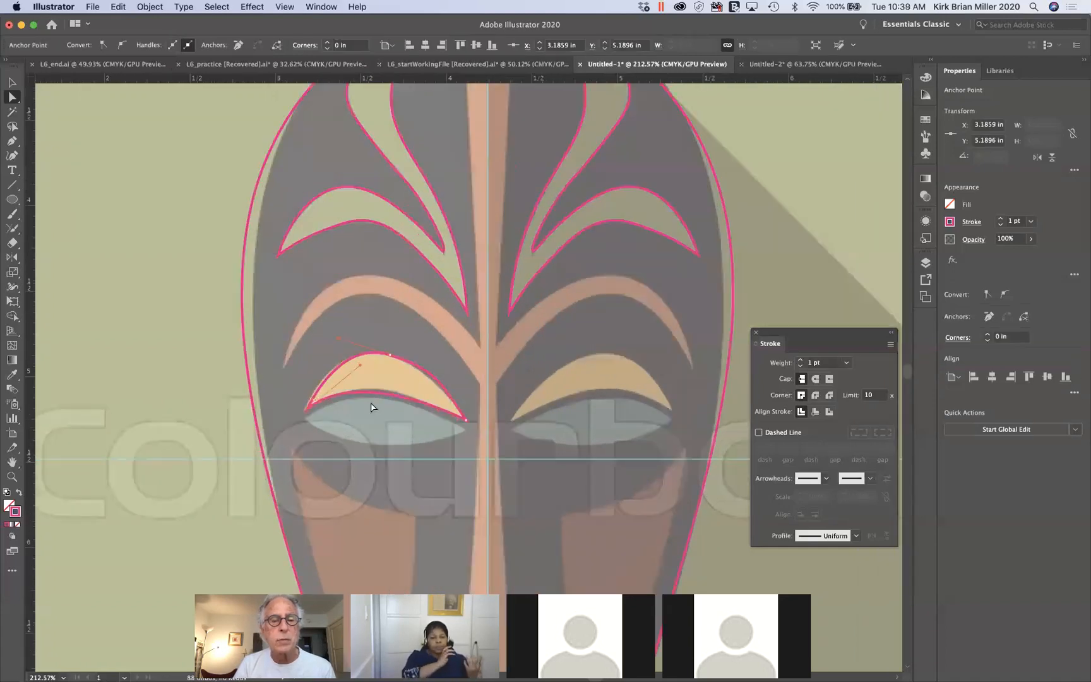
scroll(433, 287, up, 2)
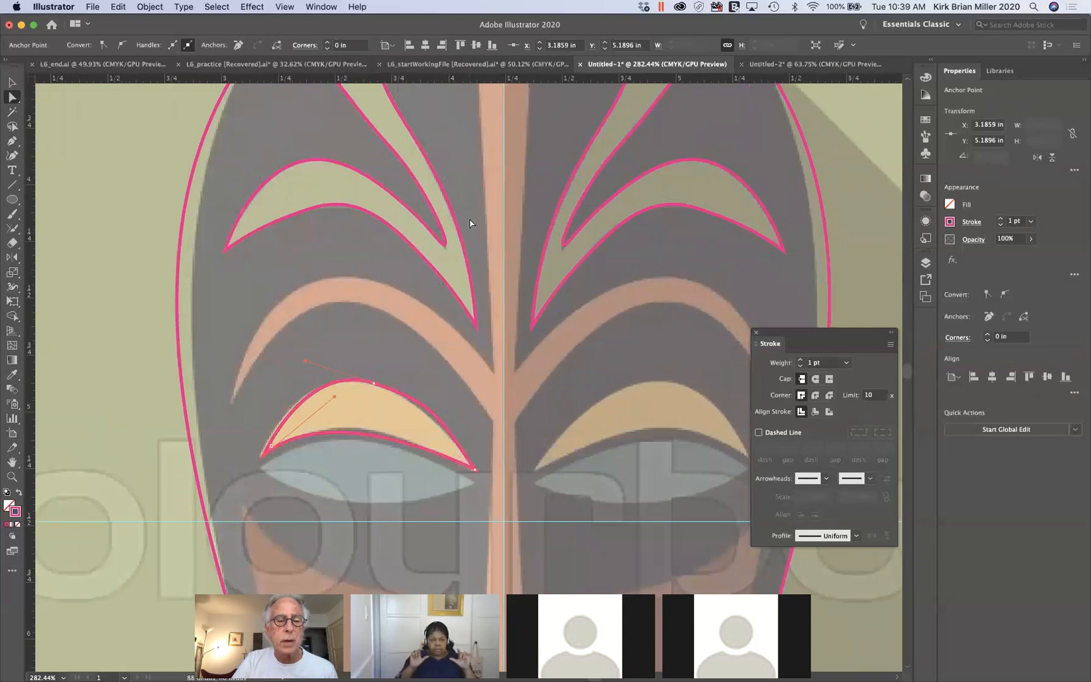
scroll(470, 223, up, 3)
scroll(469, 223, down, 2)
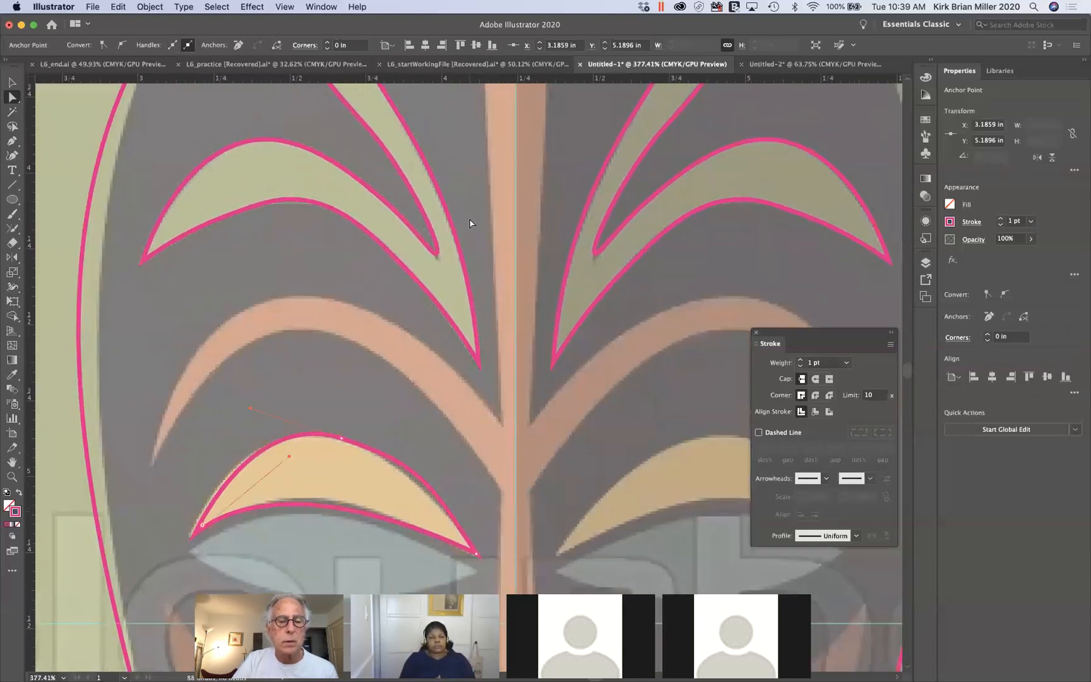
scroll(483, 204, down, 4)
scroll(483, 205, left, 2)
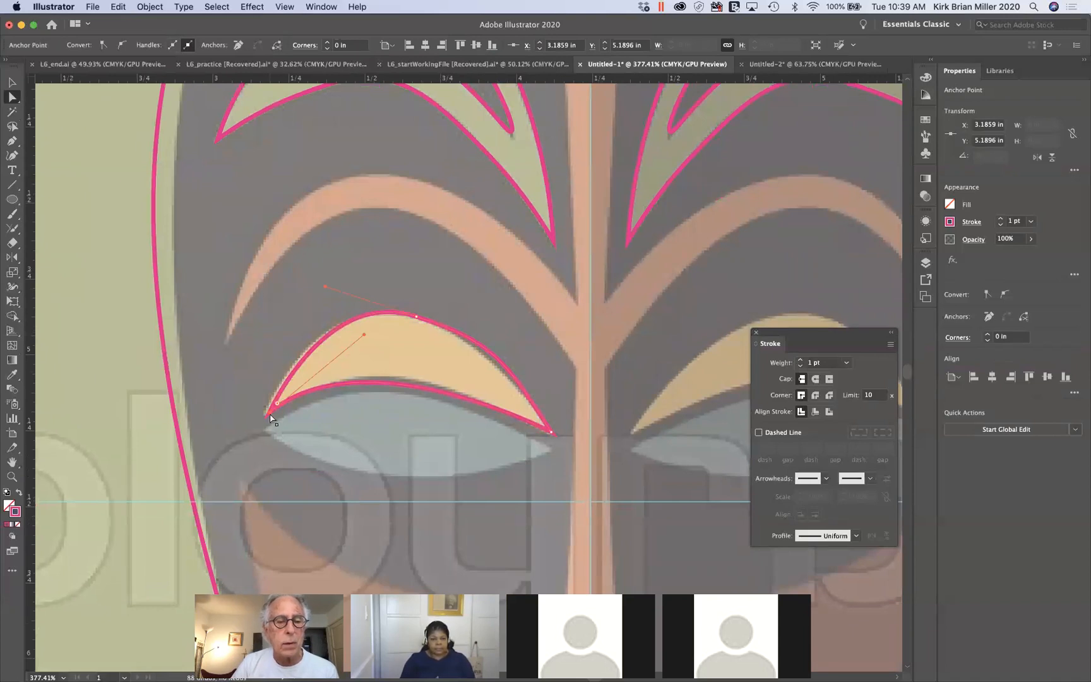
drag(269, 412, 264, 412)
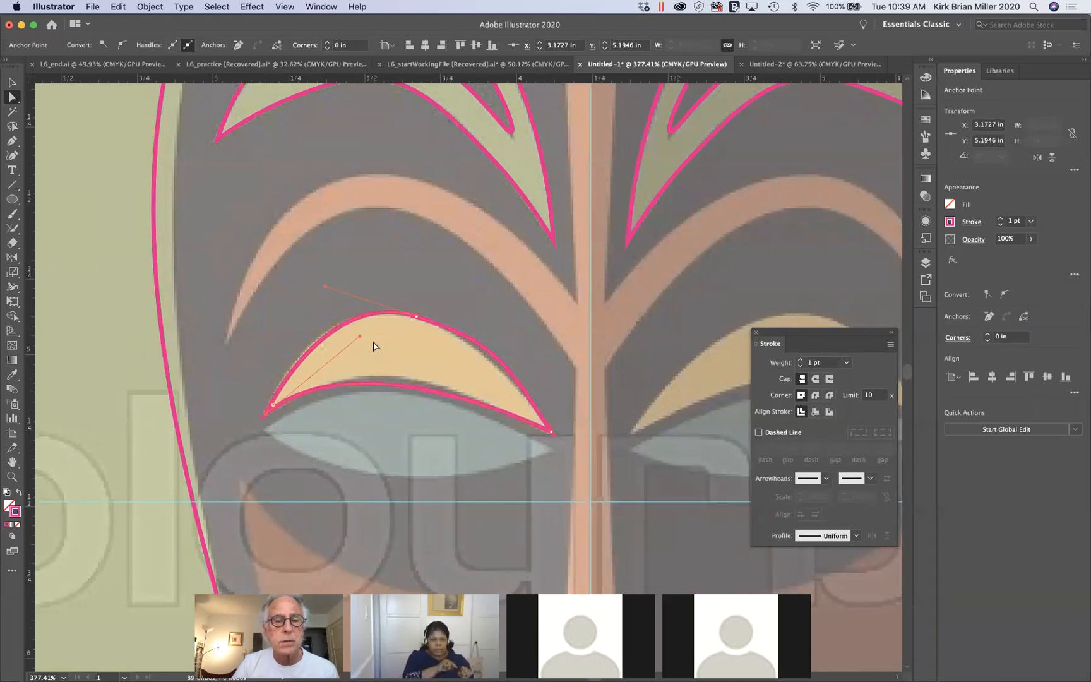
drag(359, 336, 388, 324)
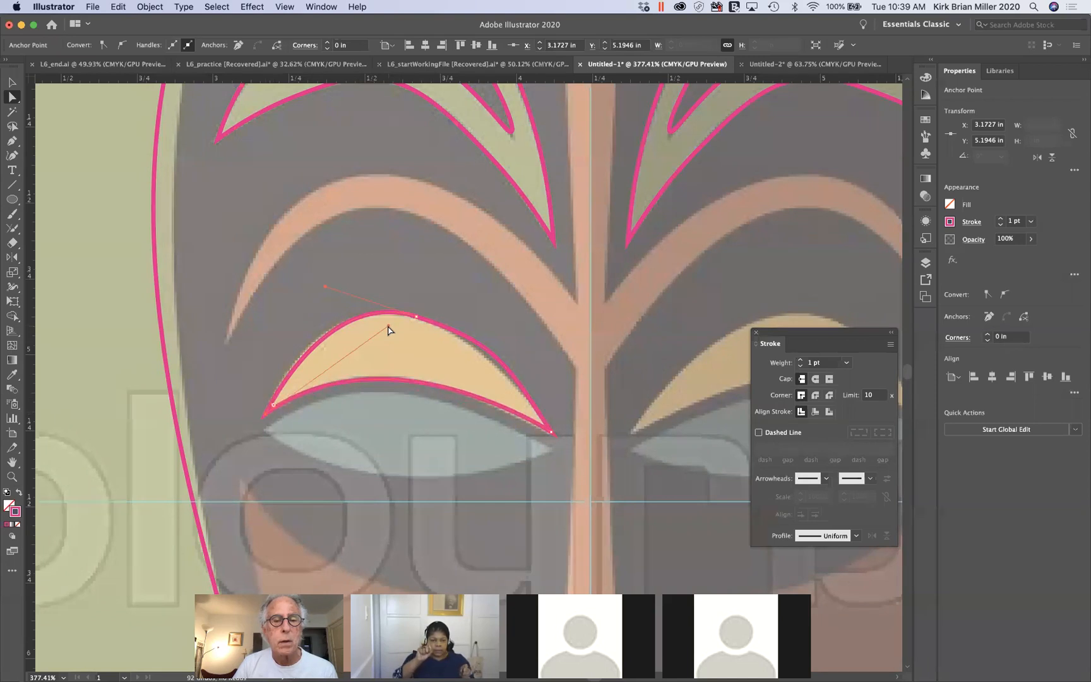
click(550, 435)
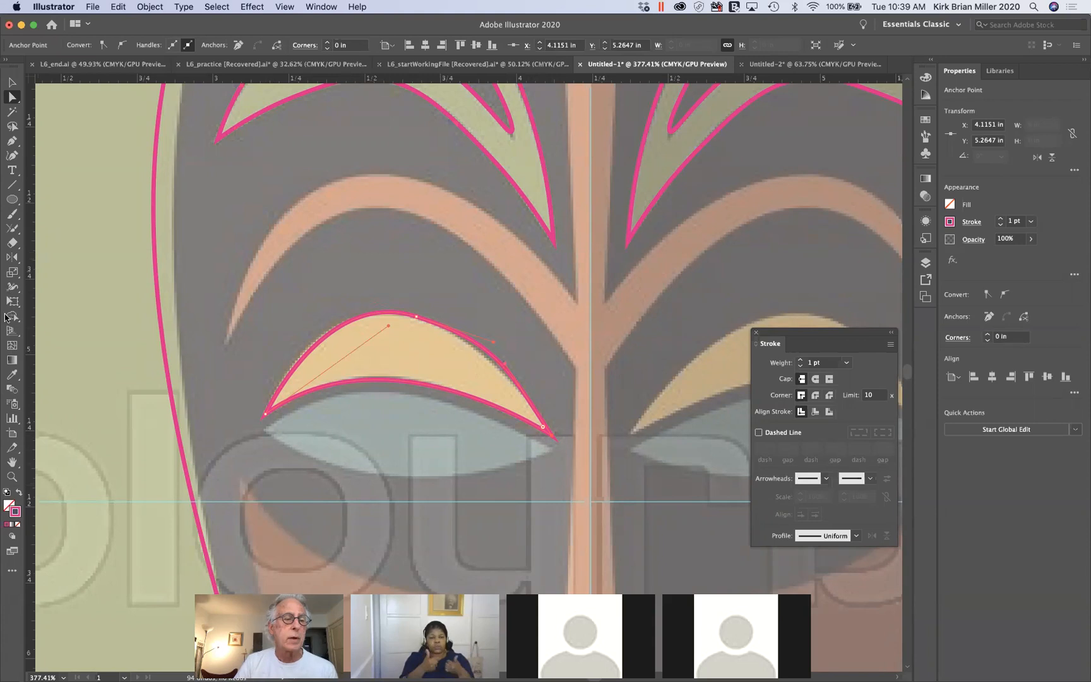
click(14, 256)
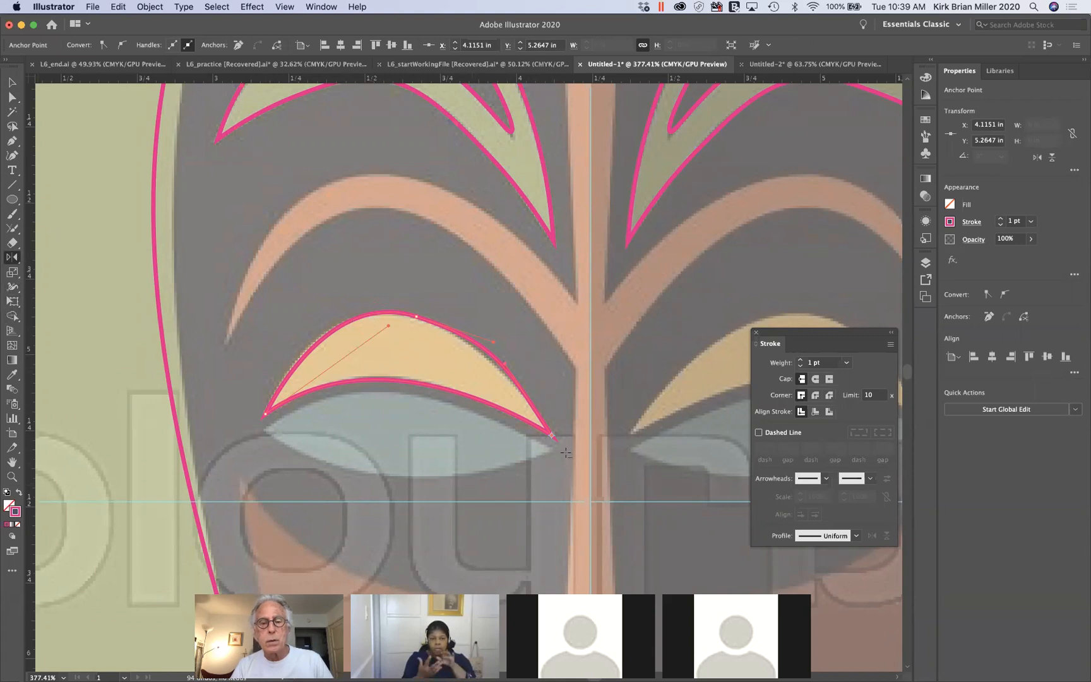
alt+click(591, 393)
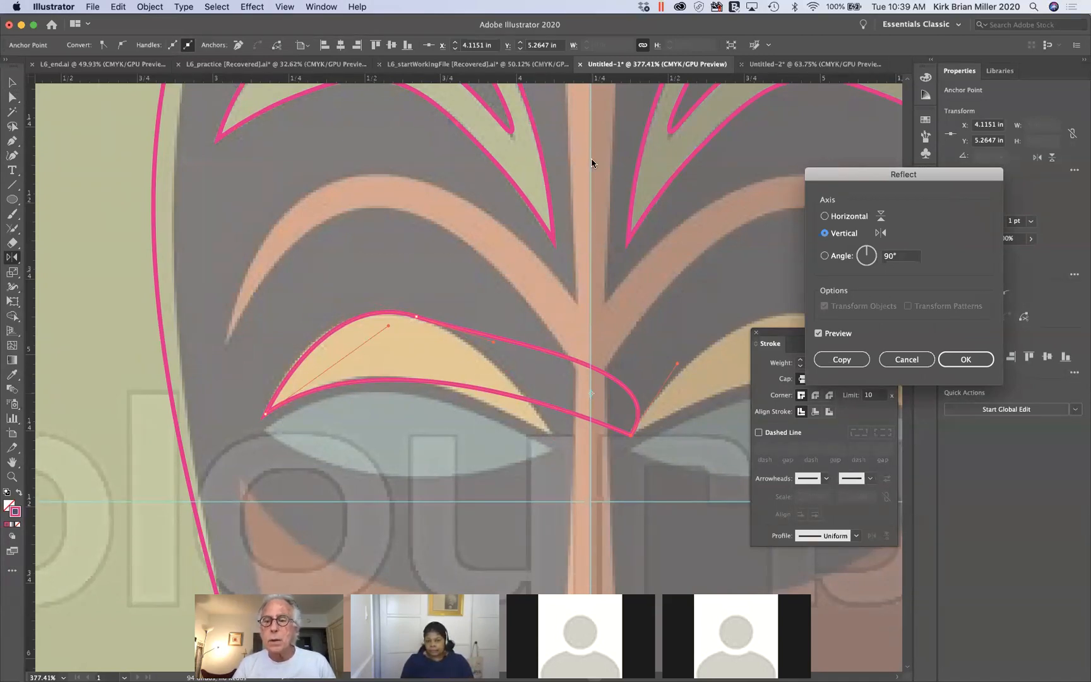
click(907, 359)
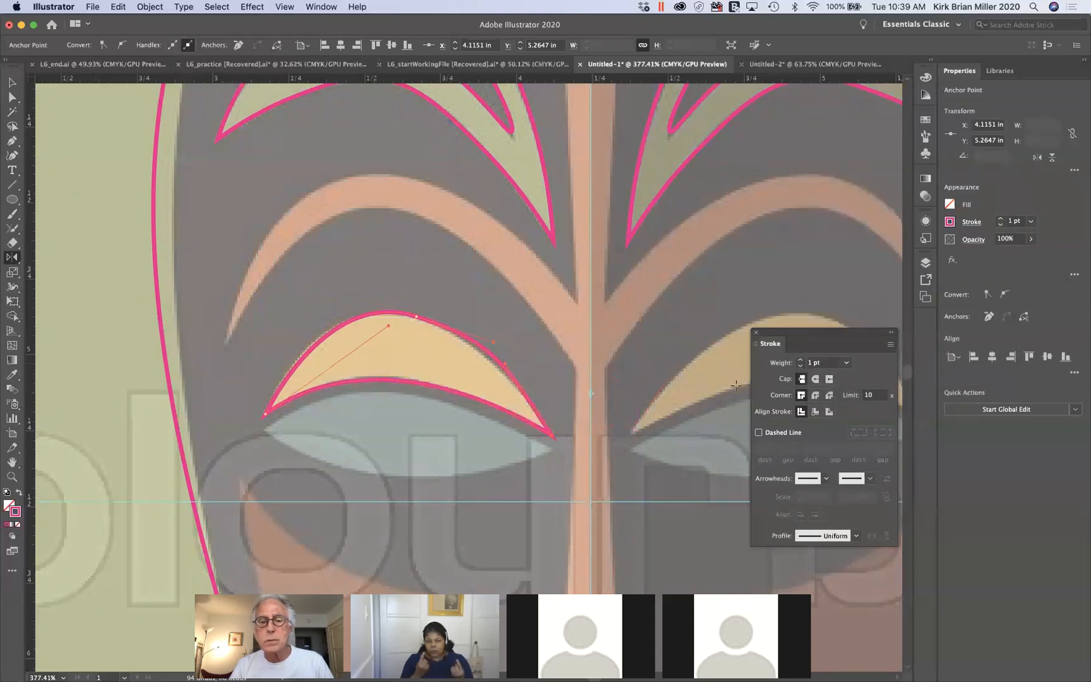
click(12, 83)
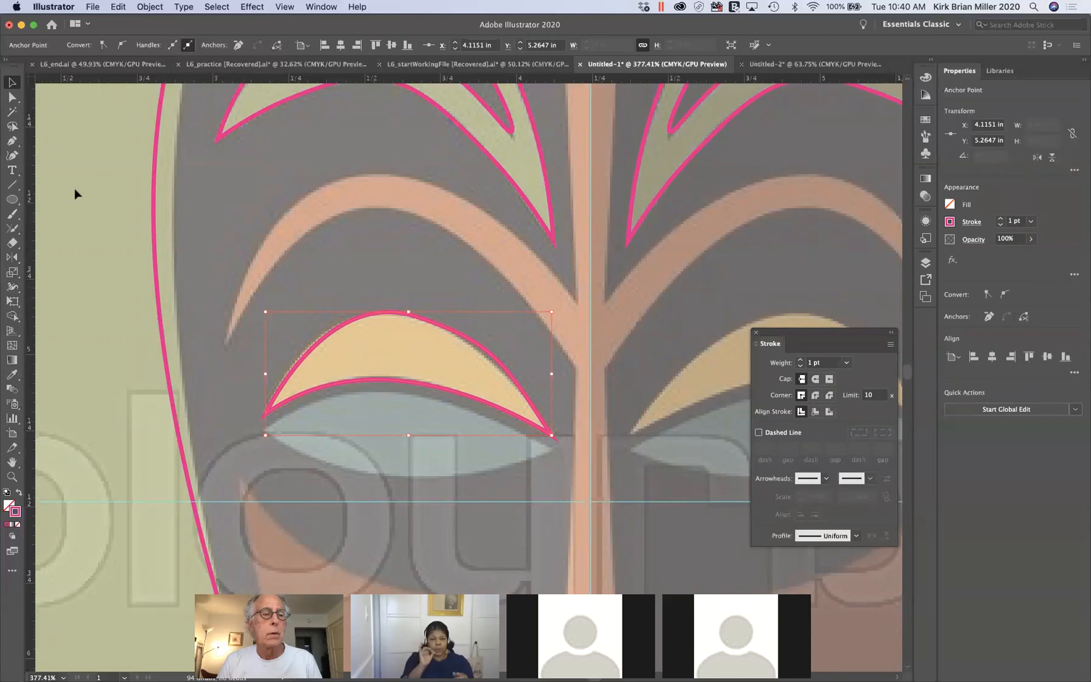
click(12, 258)
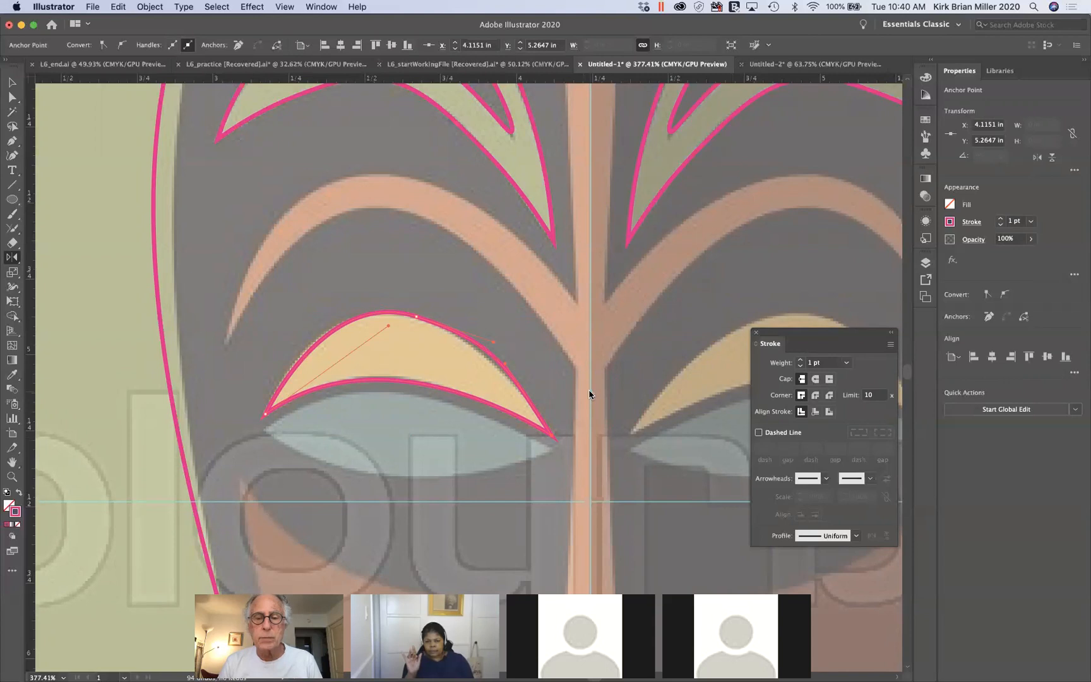
alt+click(590, 392)
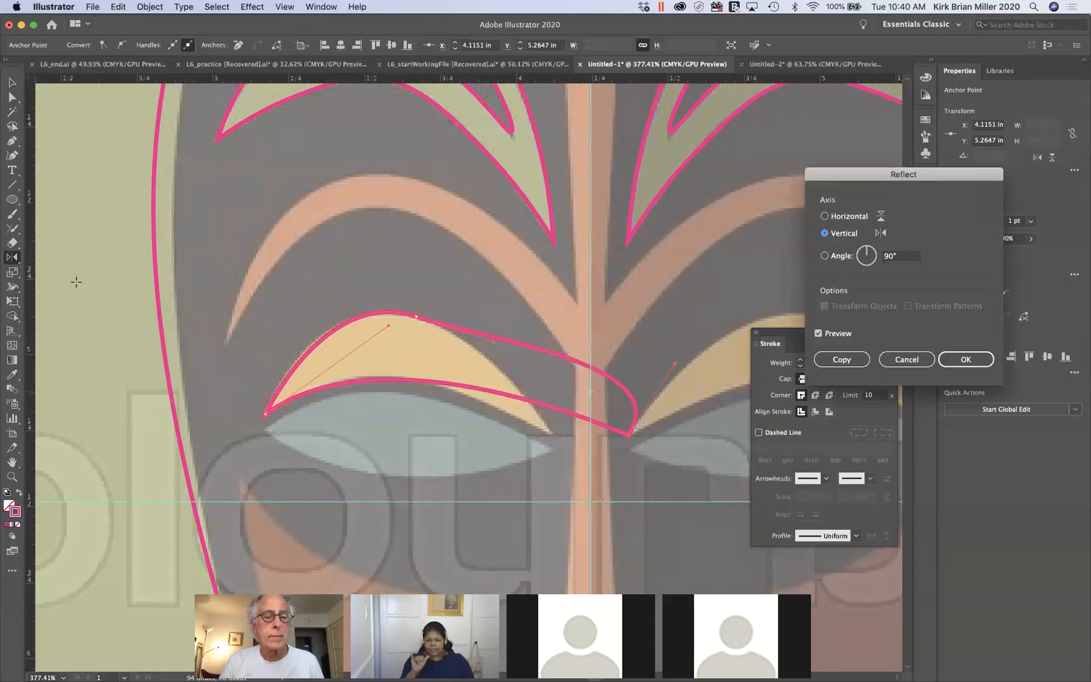
click(917, 364)
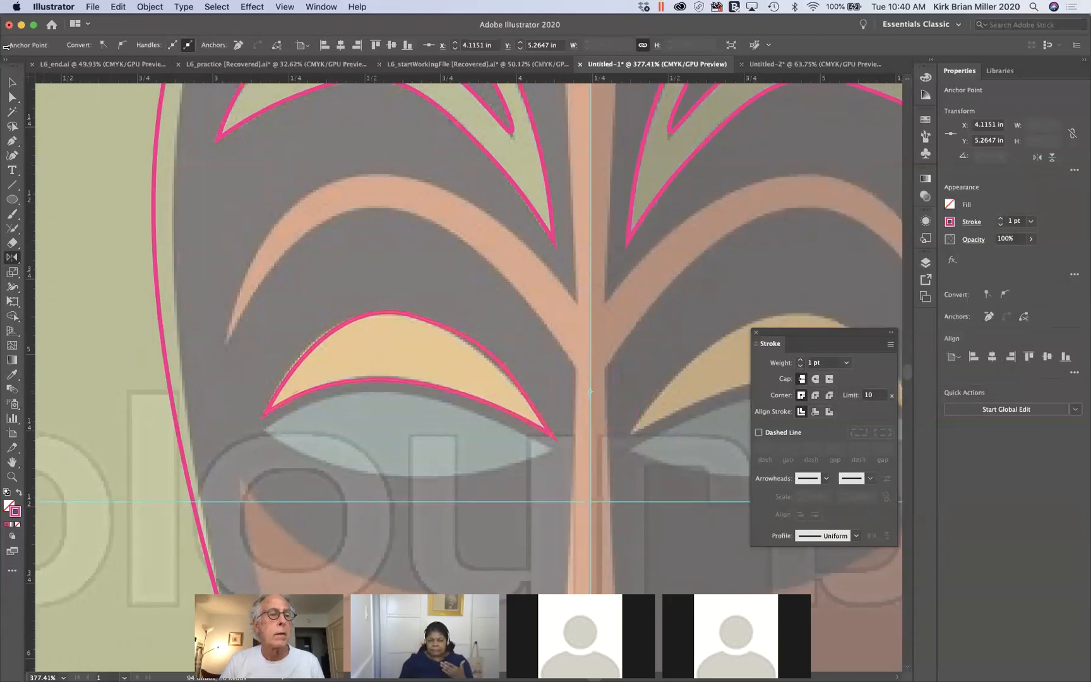
click(11, 82)
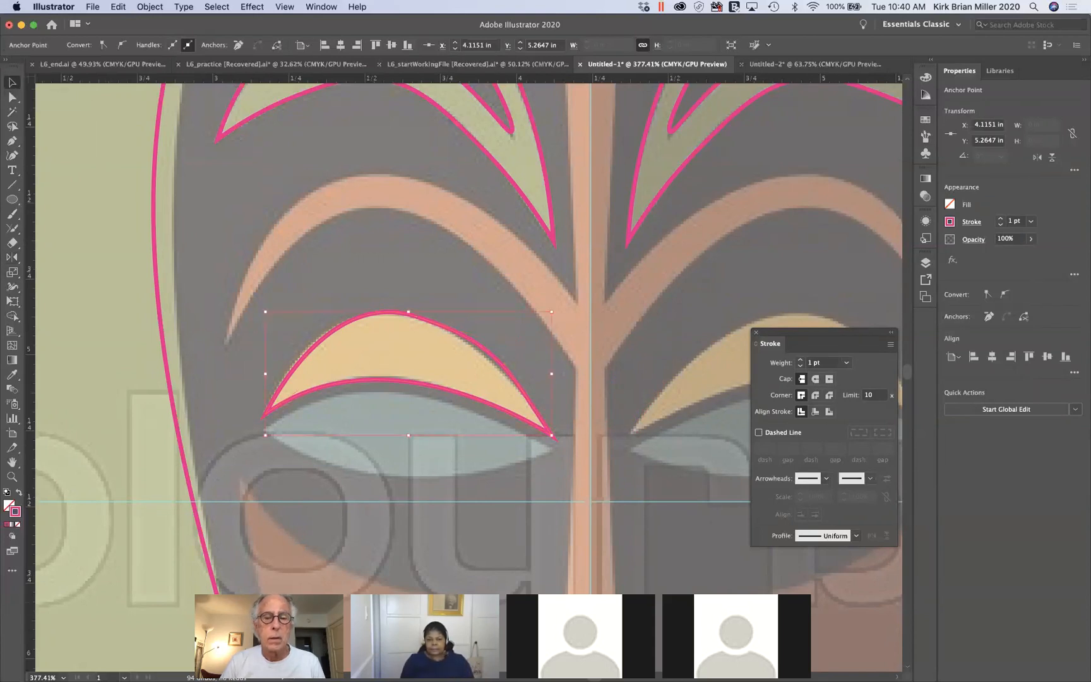
Step: Reflect a copy of the left yellow eyelid path vertically across the mask's centre guide
click(477, 412)
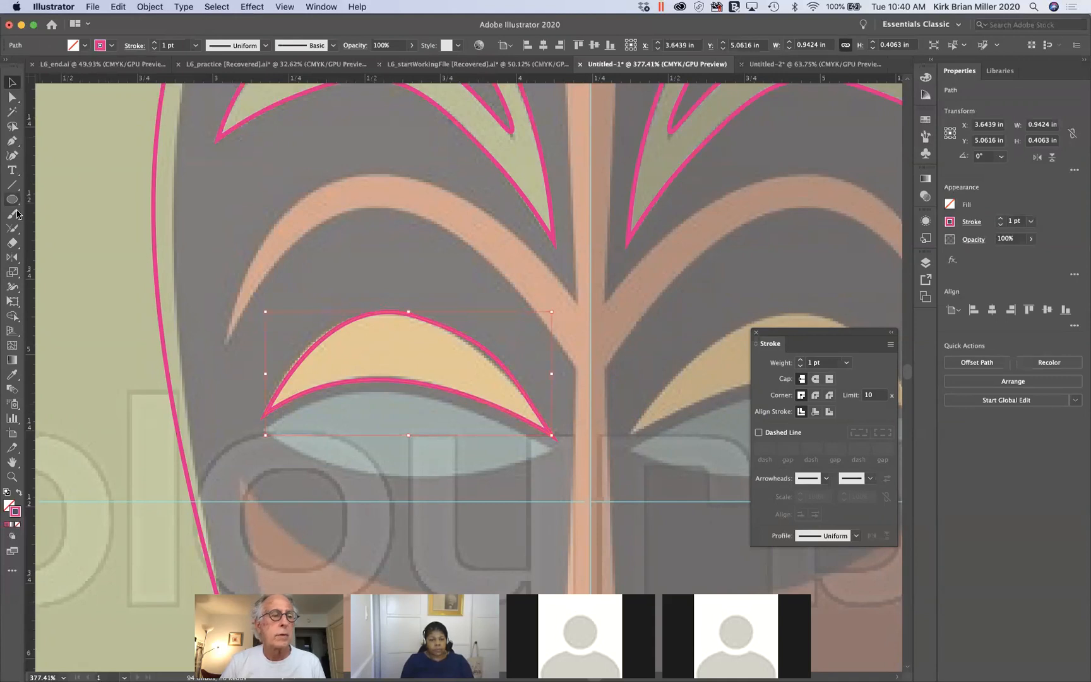
click(12, 257)
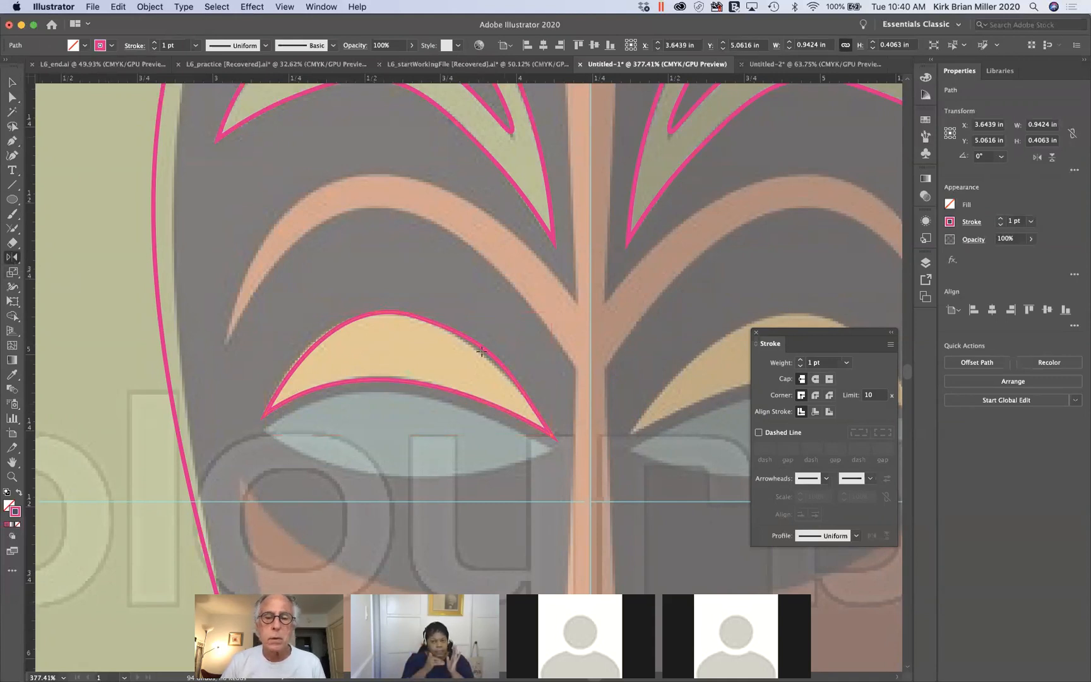
alt+click(590, 362)
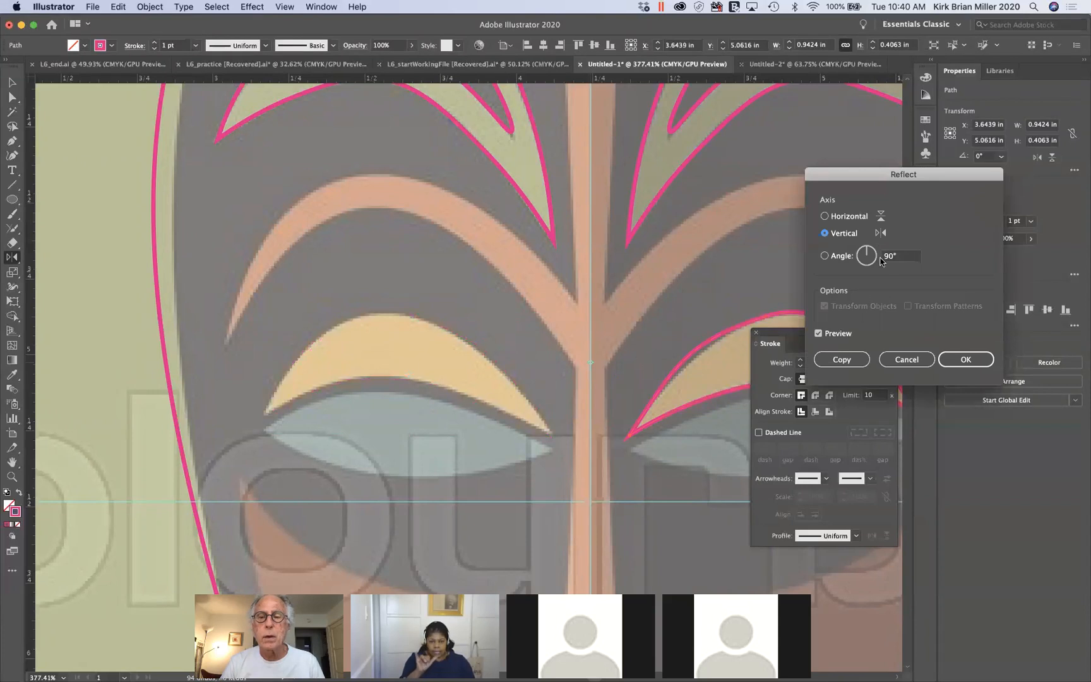
drag(904, 174, 967, 385)
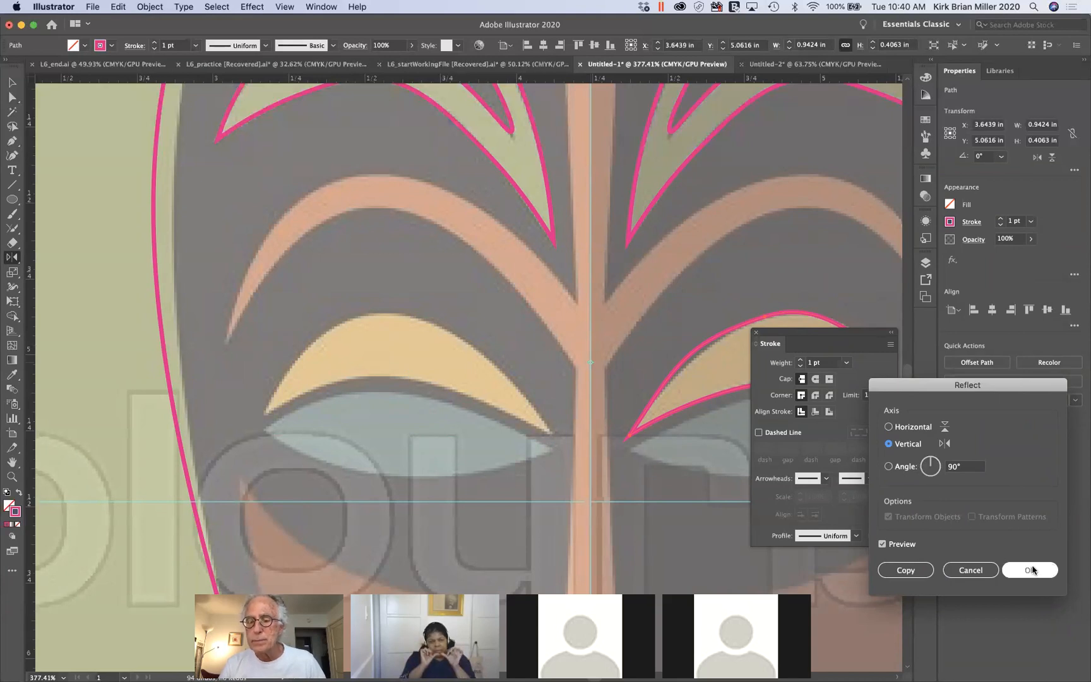
click(923, 570)
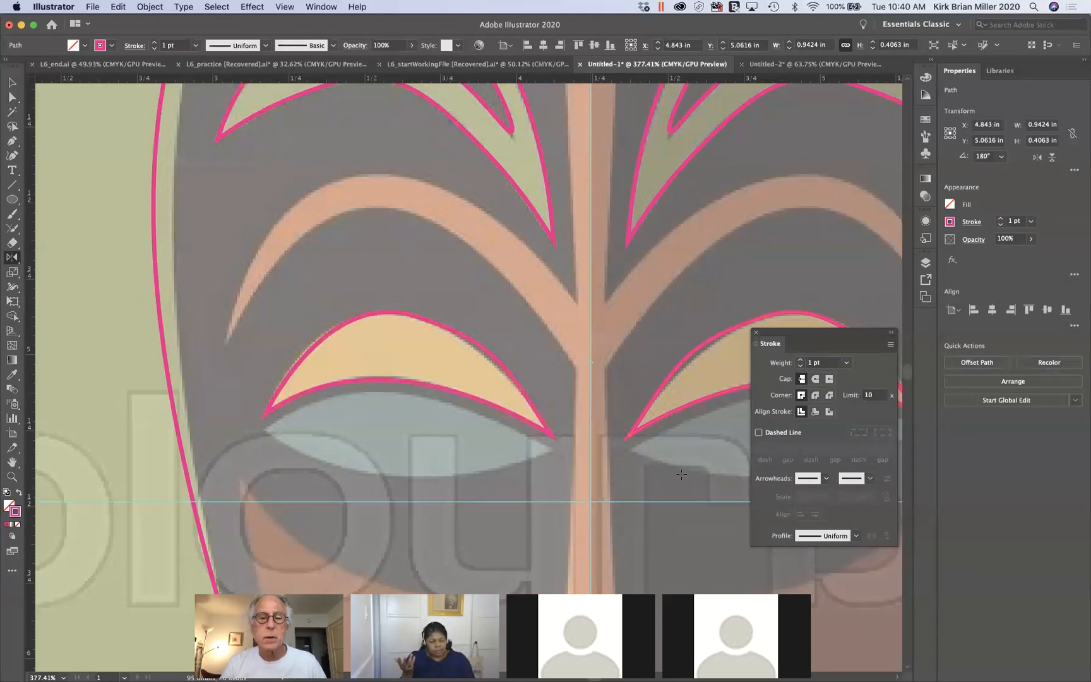
Step: Examine the whole mask, from forehead to chin, to compare the traced outlines with the shapes still untraced
scroll(681, 469, down, 5)
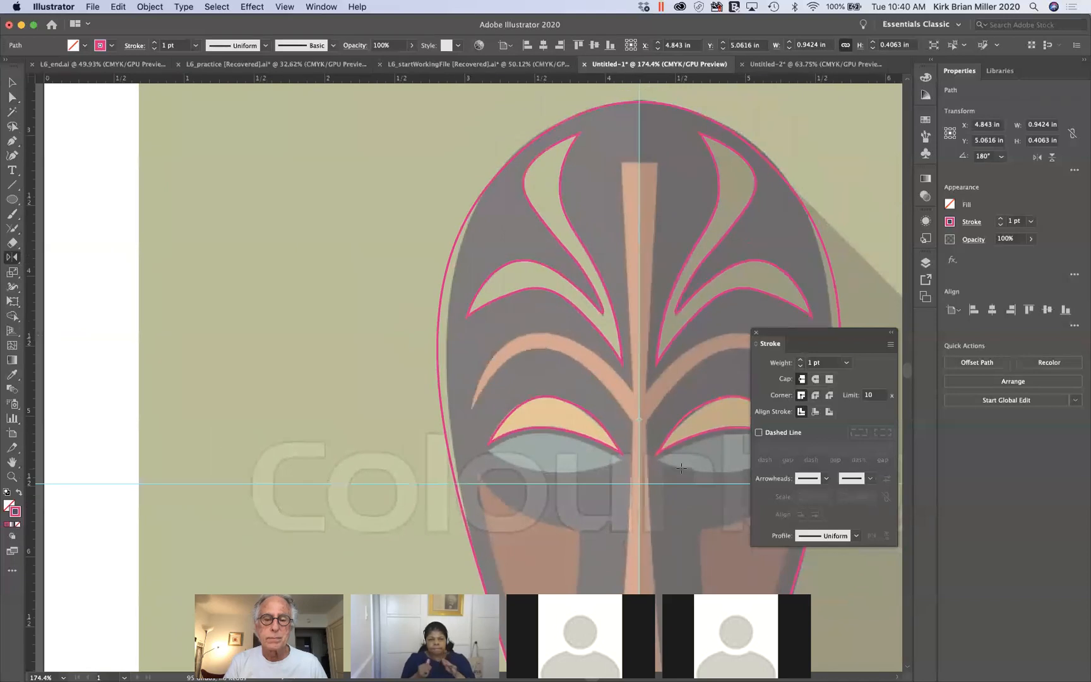
scroll(681, 468, down, 5)
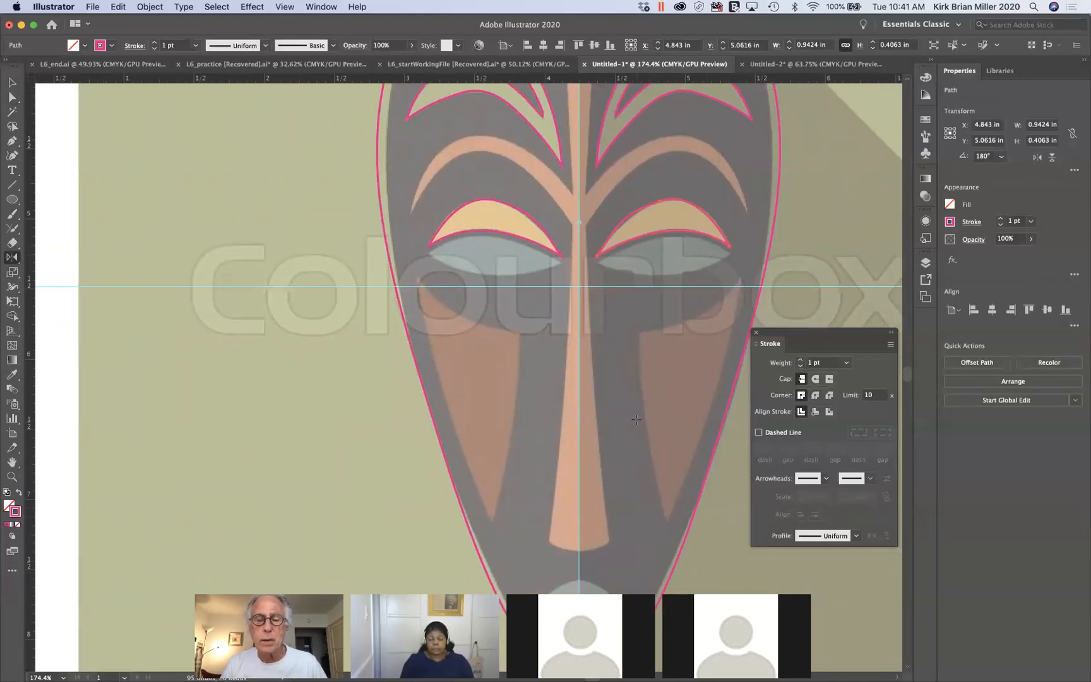
scroll(613, 475, down, 4)
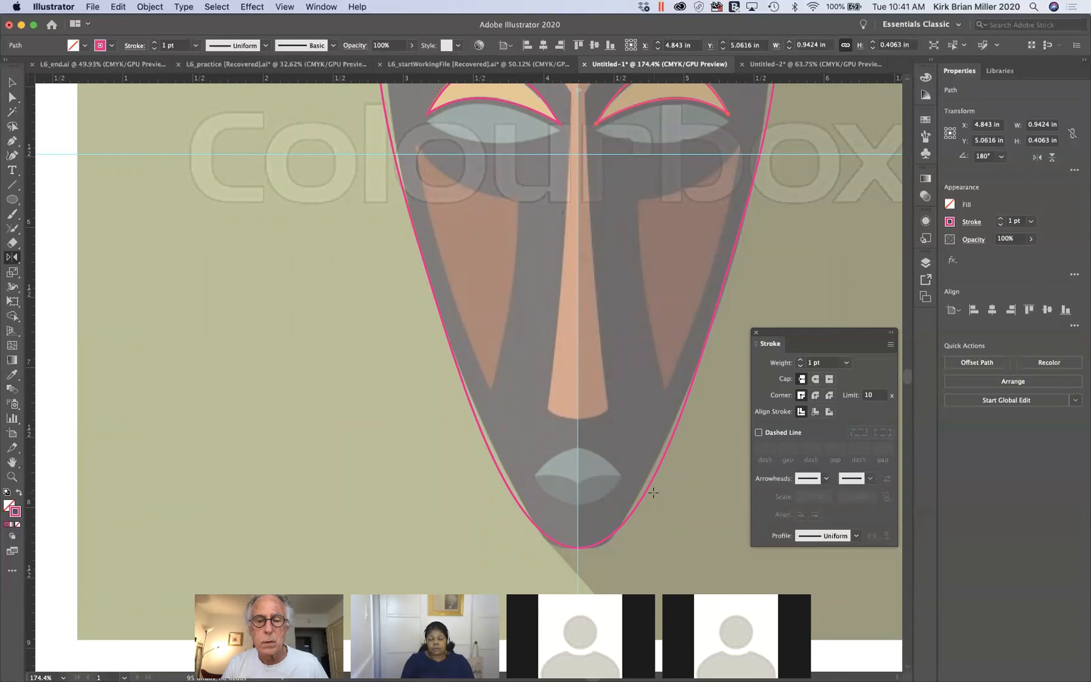
scroll(652, 492, up, 3)
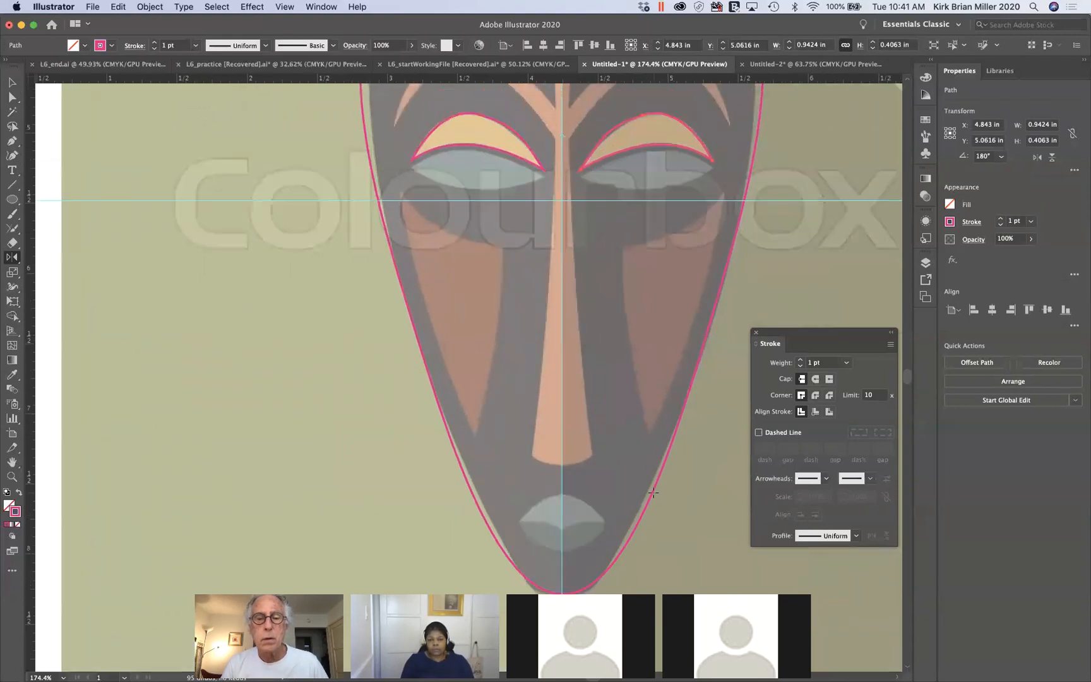
scroll(654, 491, up, 5)
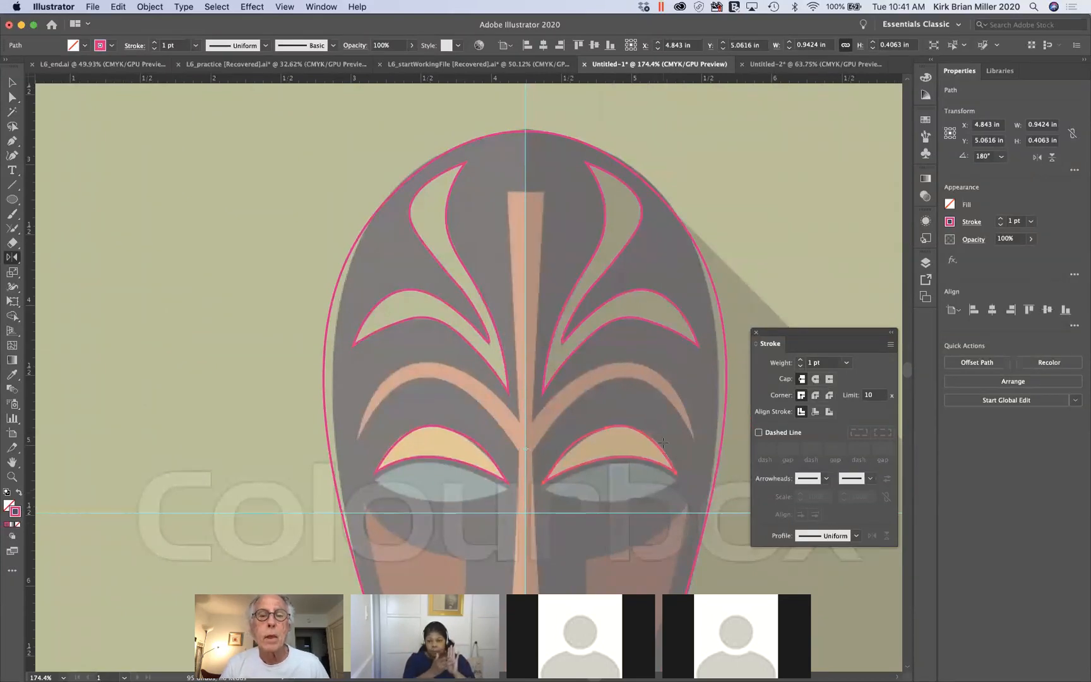
scroll(604, 417, down, 5)
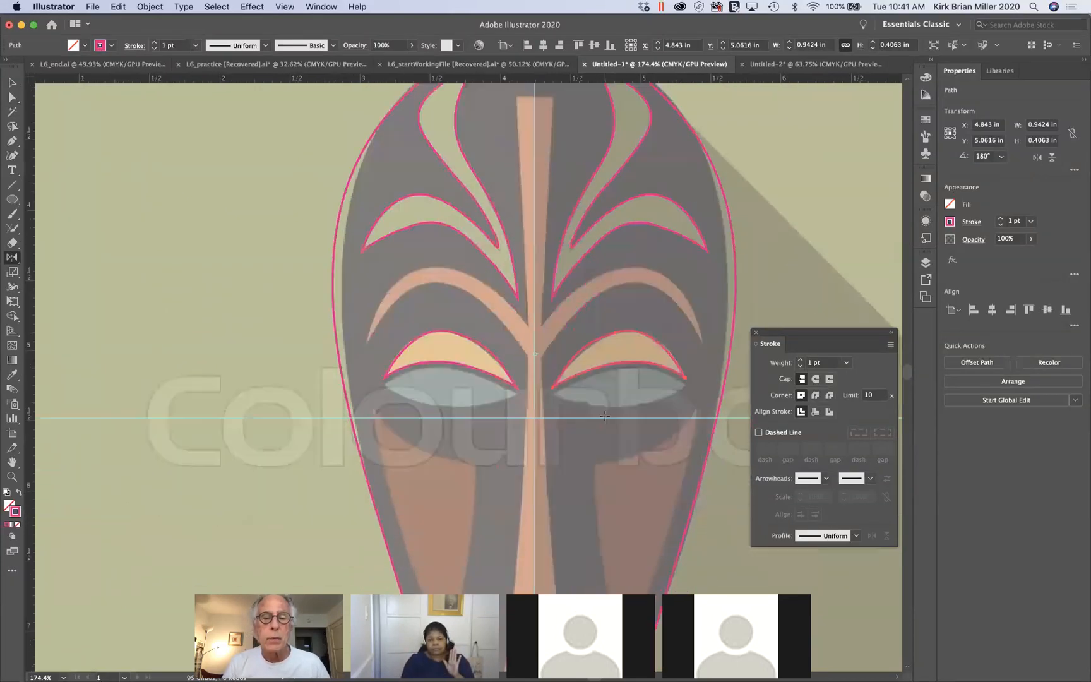
scroll(604, 416, down, 3)
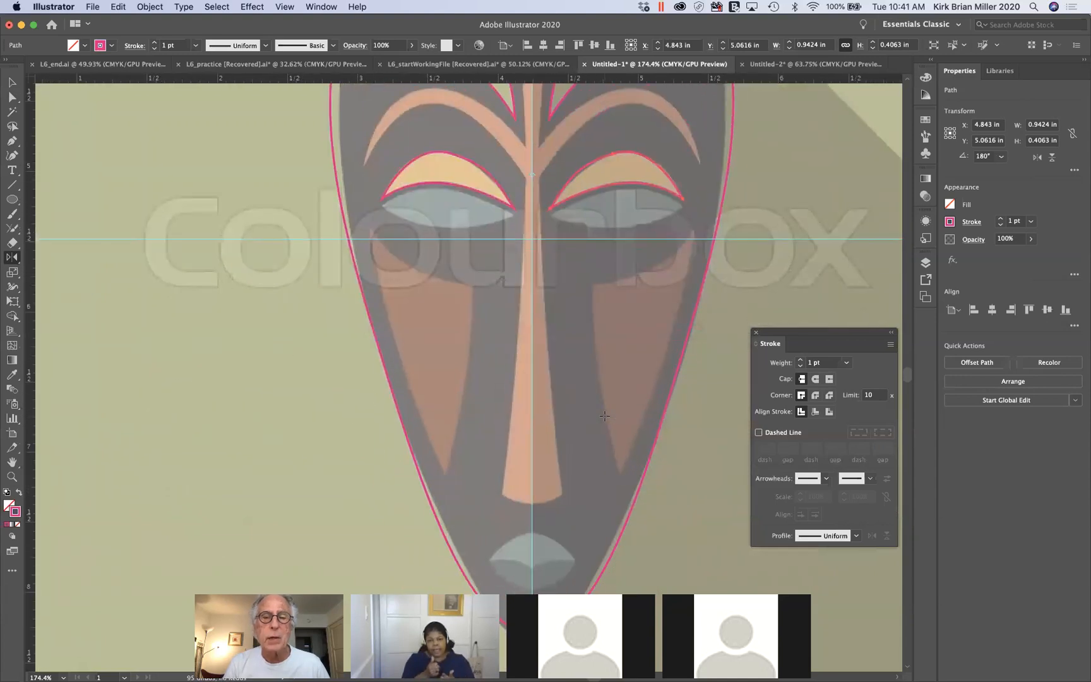
scroll(604, 416, up, 2)
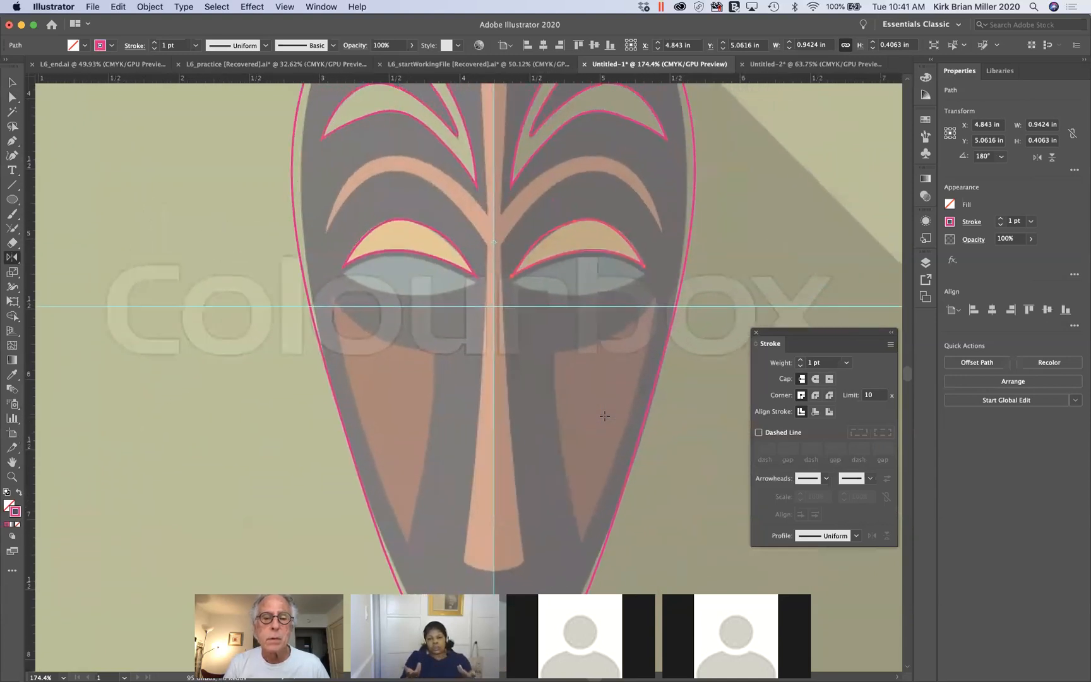
scroll(605, 416, up, 3)
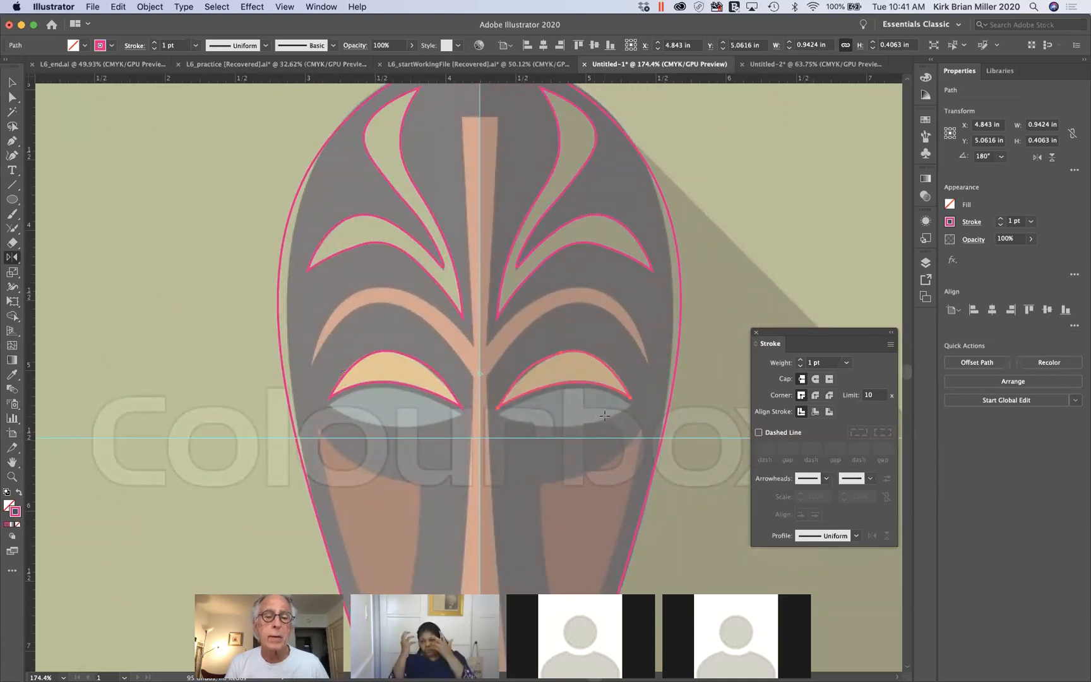
scroll(605, 416, up, 2)
scroll(604, 416, left, 1)
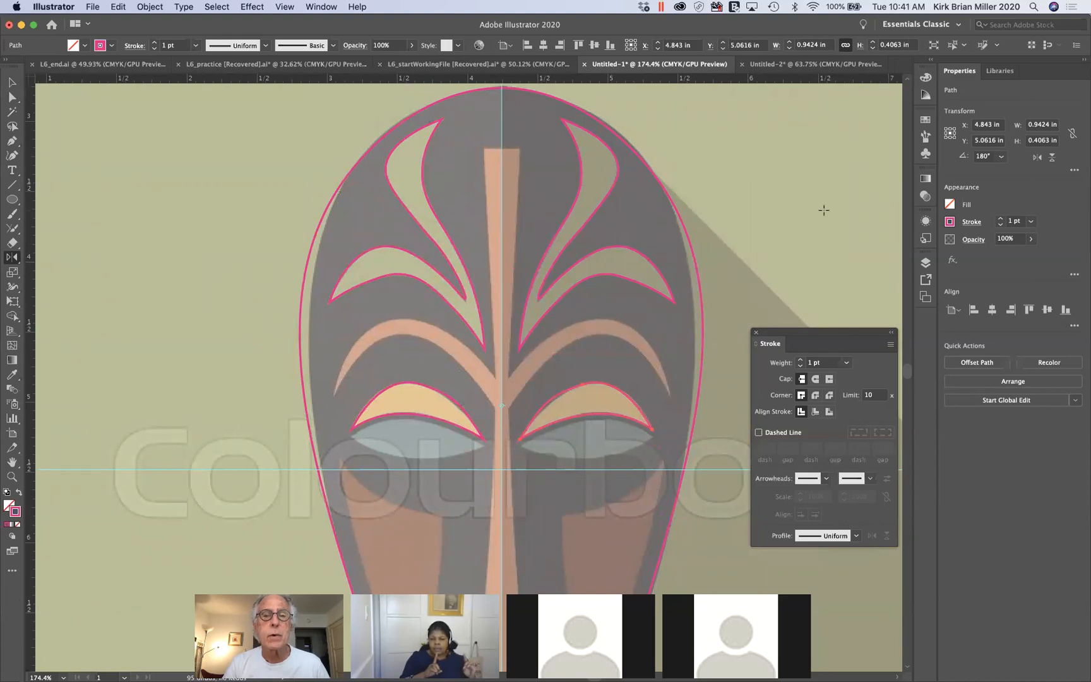
scroll(824, 210, down, 5)
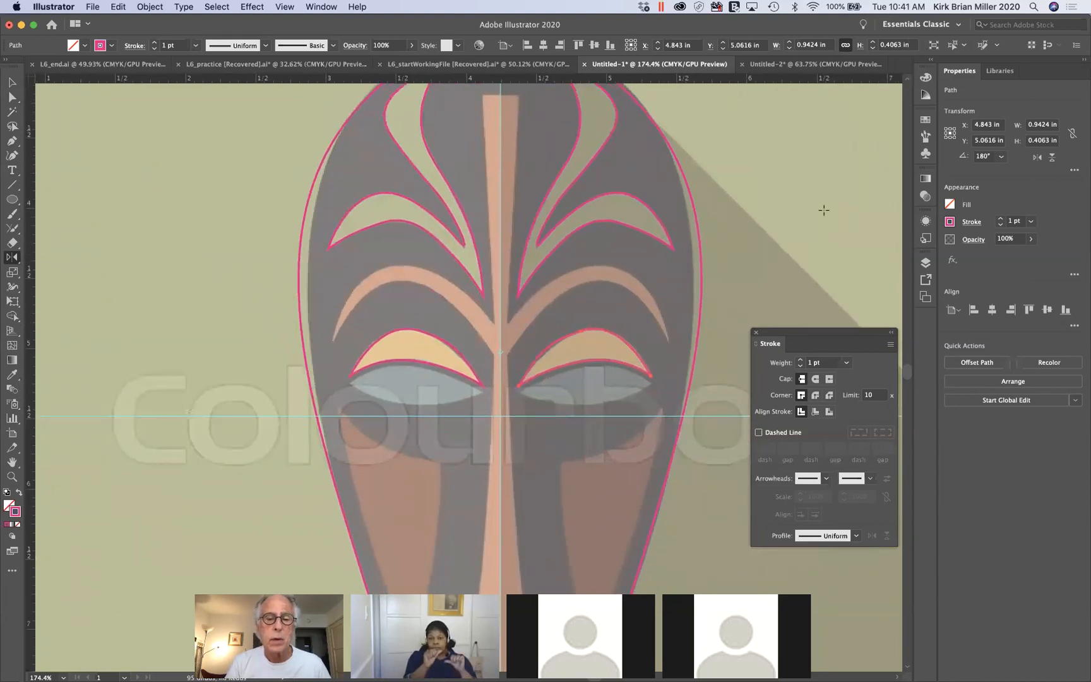
scroll(824, 210, up, 1)
scroll(824, 210, right, 3)
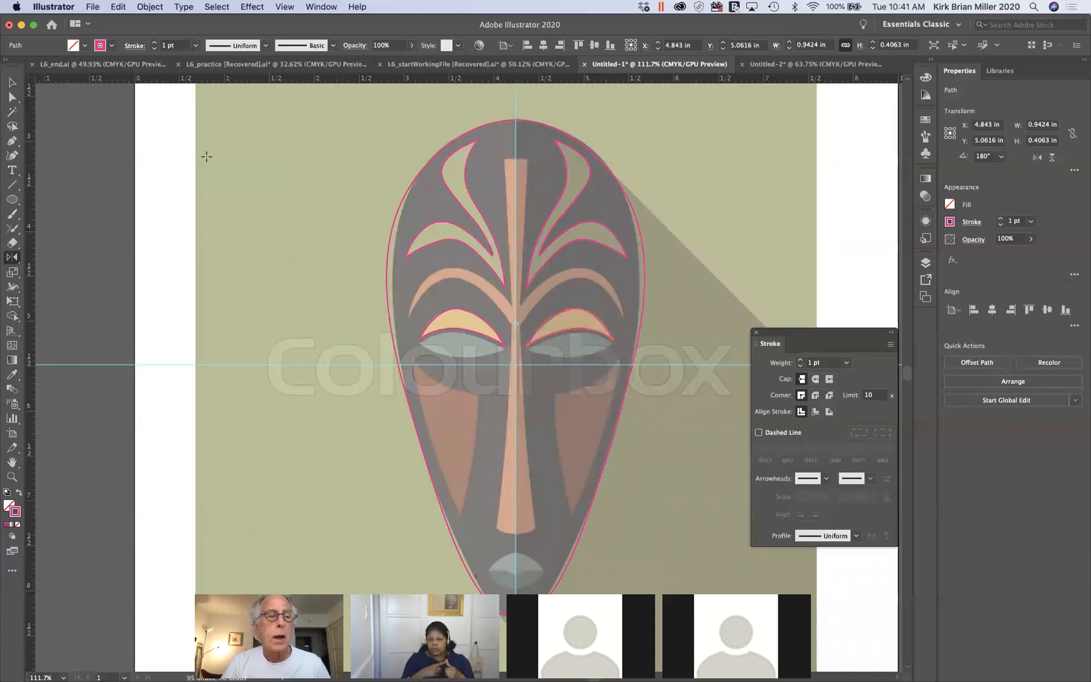
Step: Draw a rectangle about 0.26 in wide and 4.16 in high over the mask's central nose strip
click(19, 201)
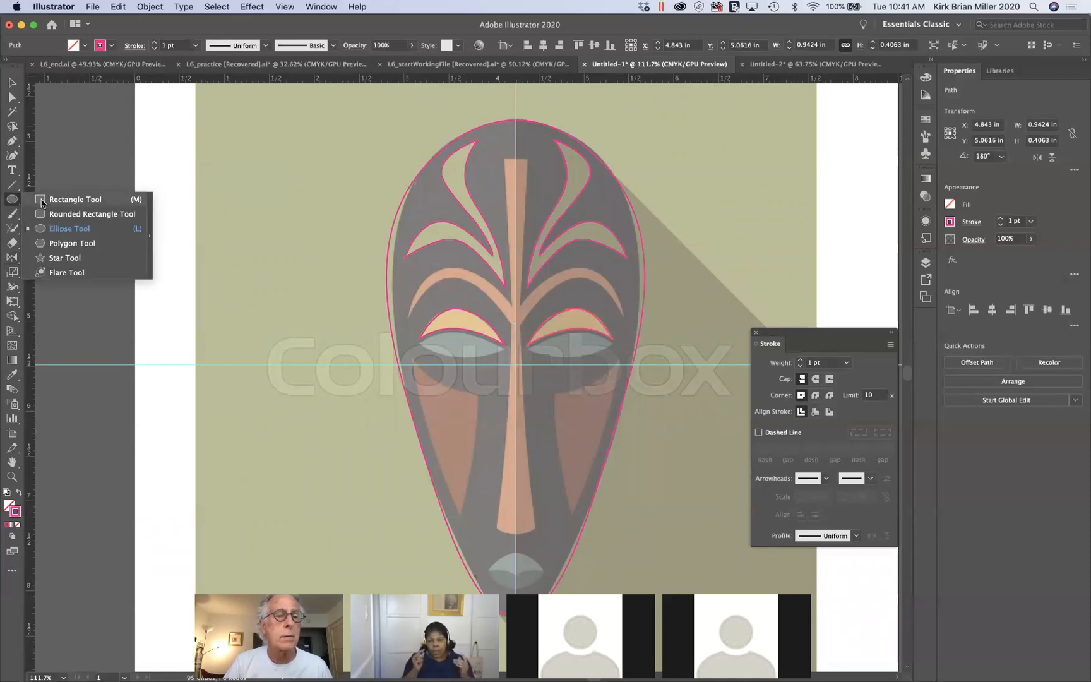
click(42, 201)
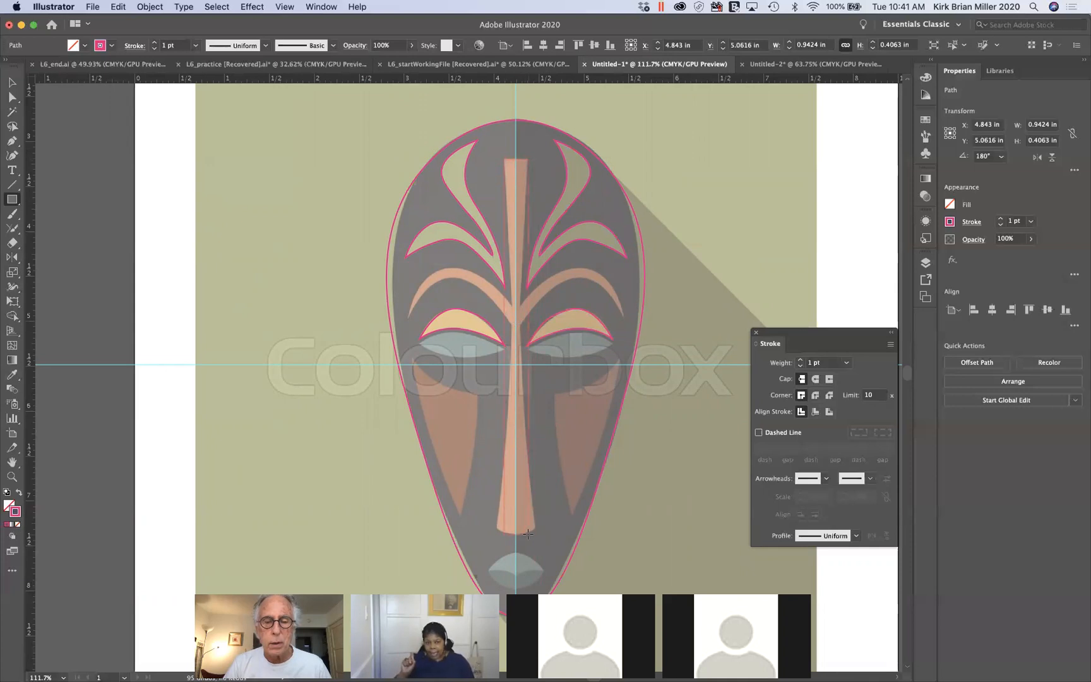
drag(527, 534, 504, 160)
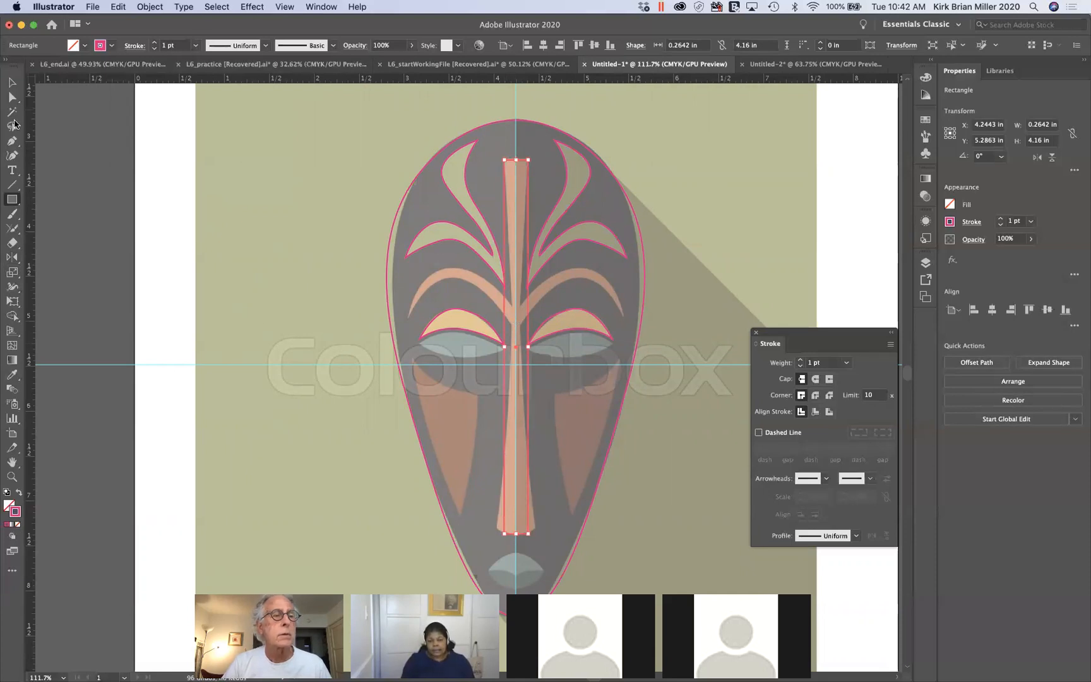
Step: Check the traced paths around the eyes and nose in Outline view, and return to the preview
click(12, 97)
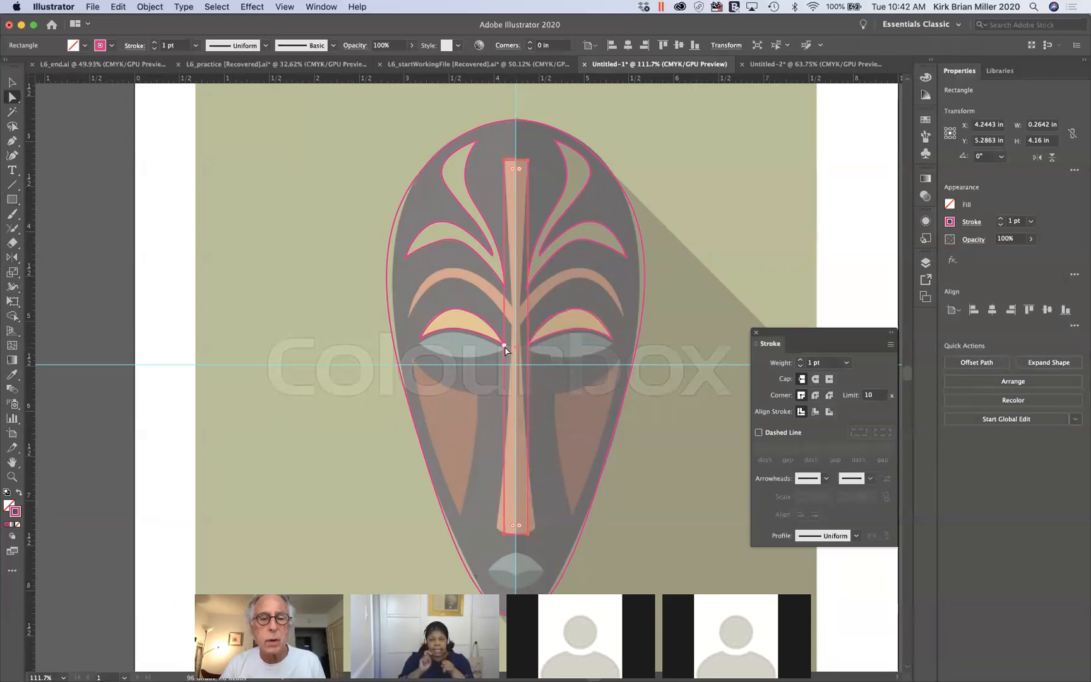
scroll(526, 431, up, 5)
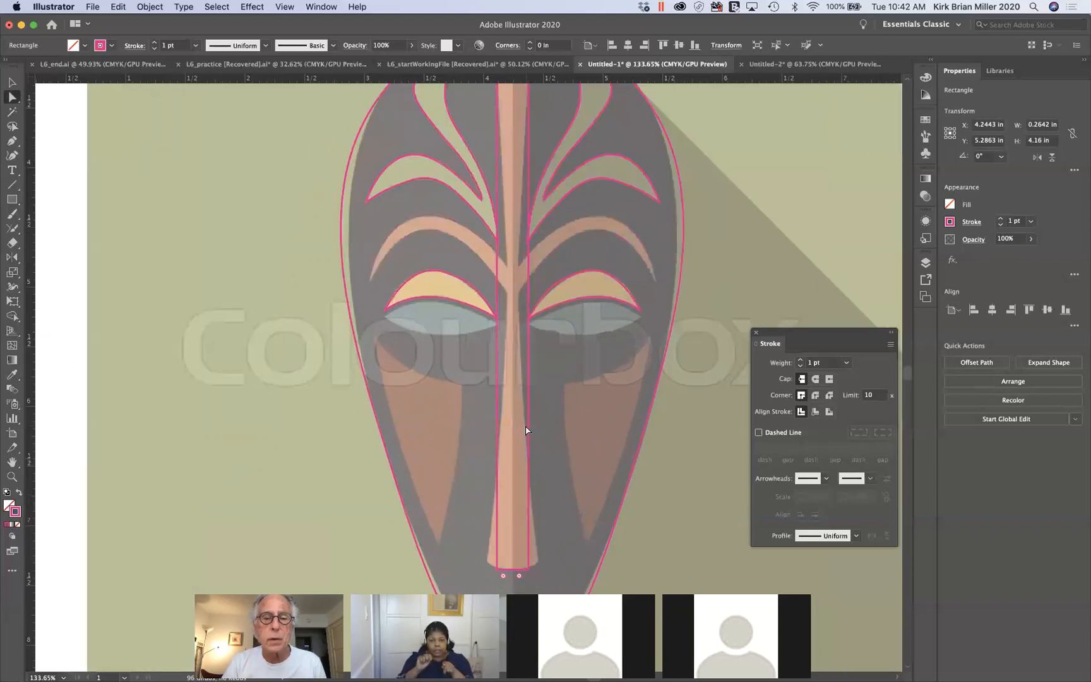
scroll(525, 432, up, 1)
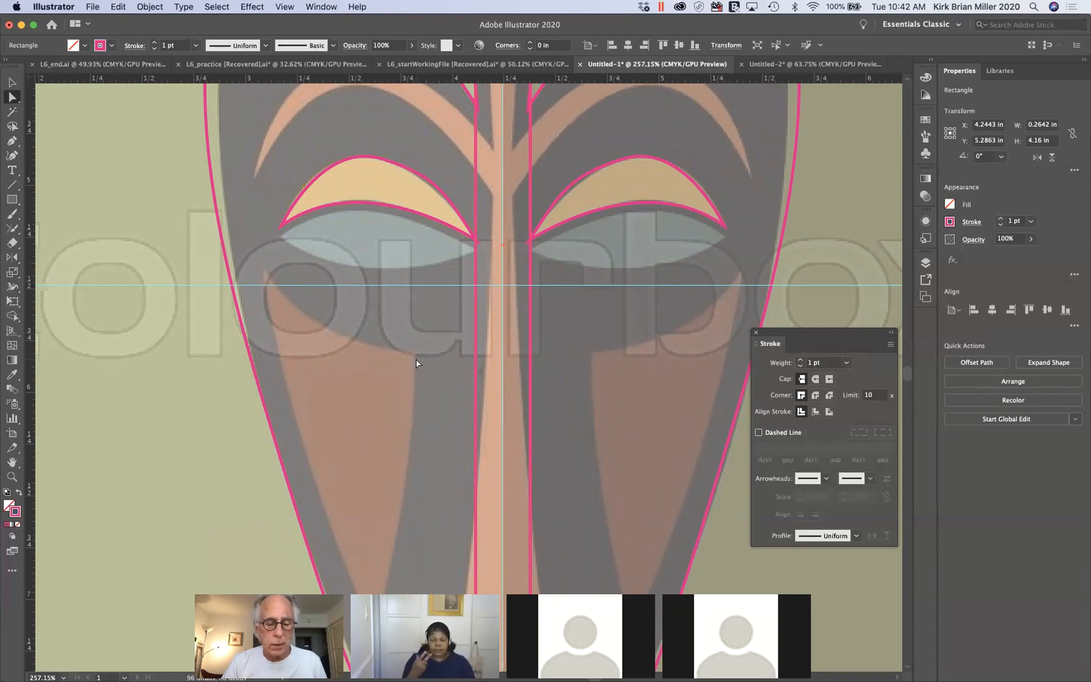
key(super+y)
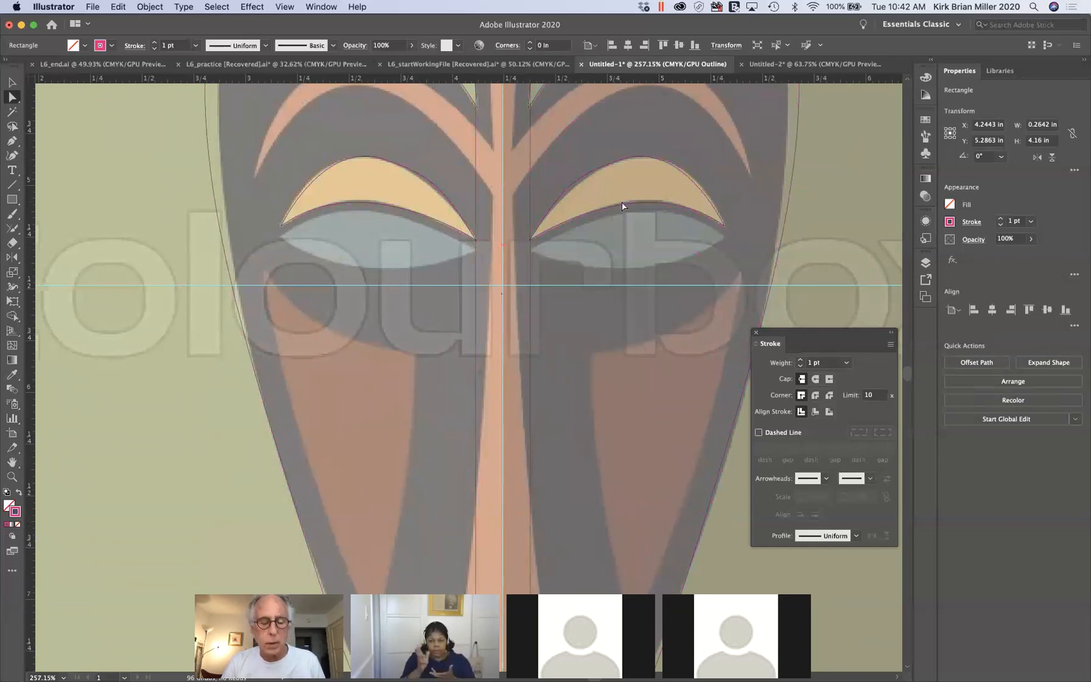
key(super+y)
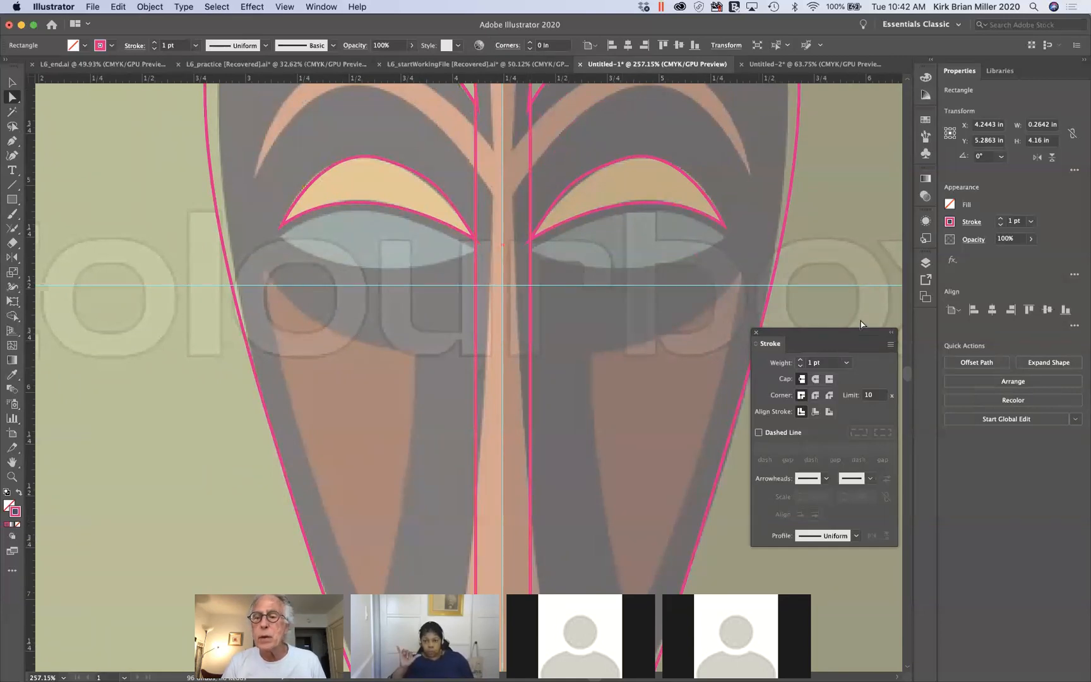
Step: Add a new layer above the drawing layer and clear the current selection
click(925, 263)
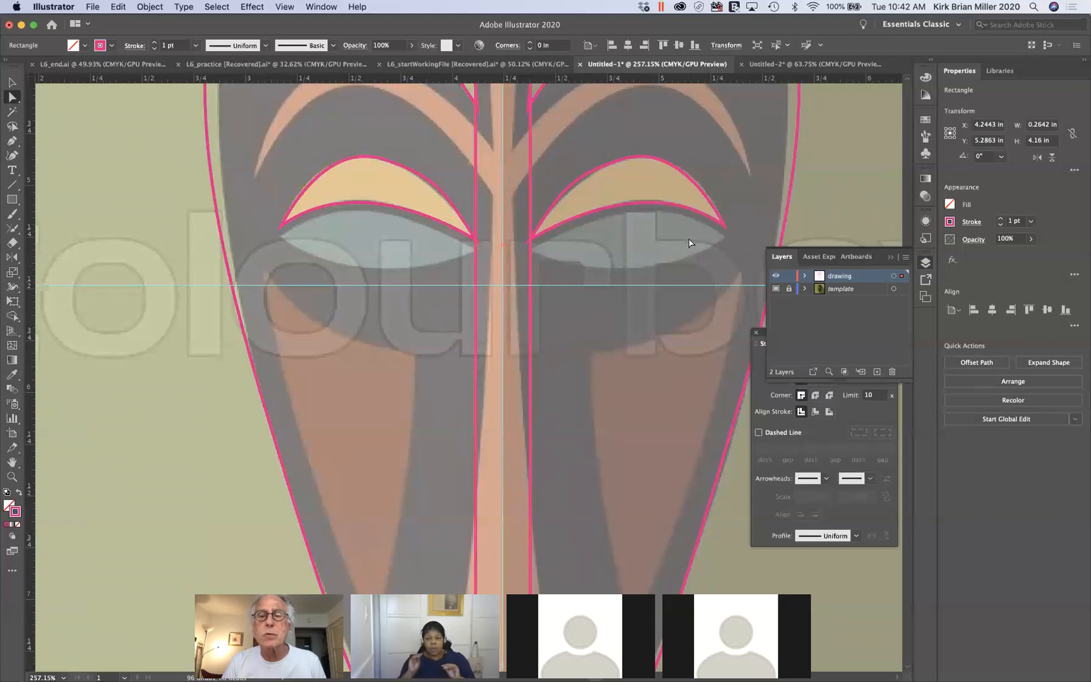
click(877, 372)
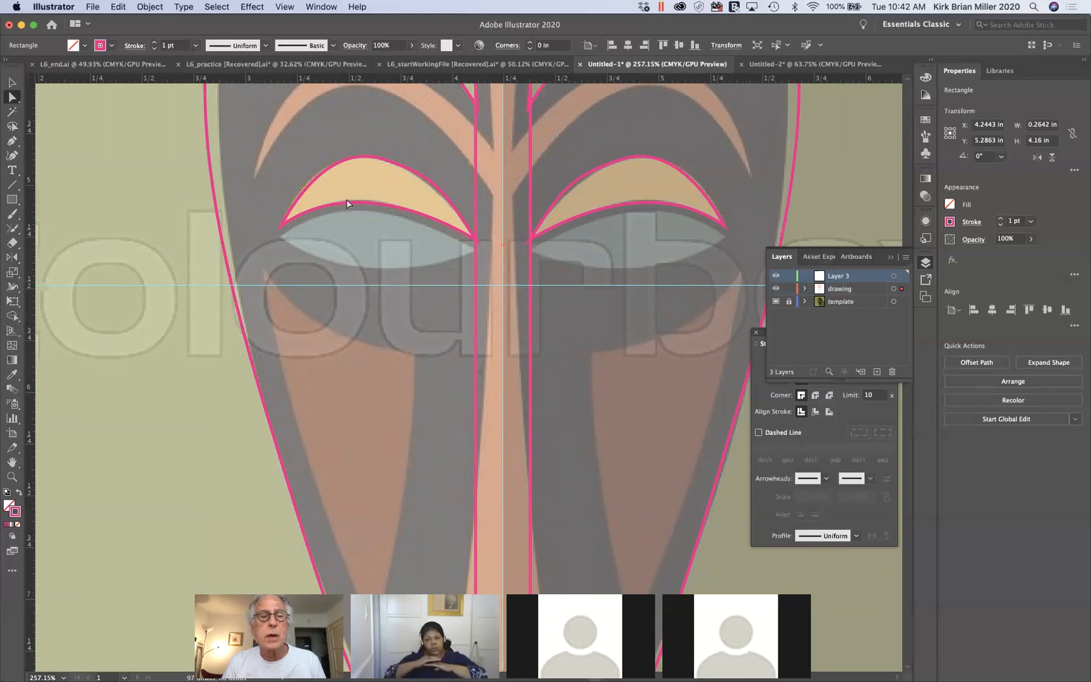
click(11, 82)
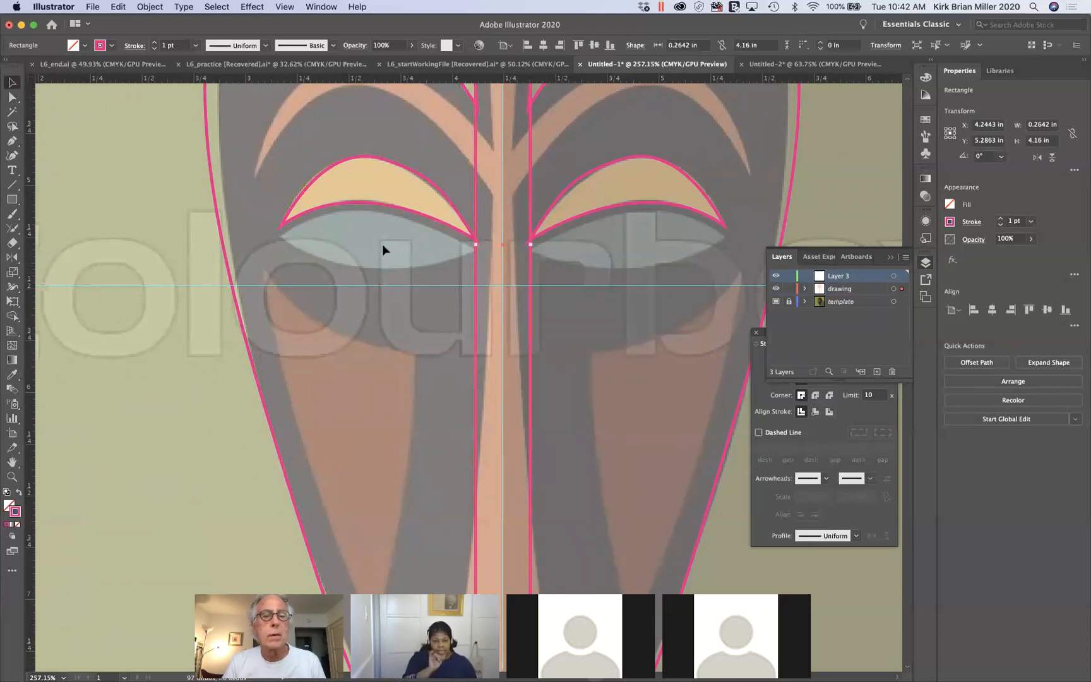
click(559, 326)
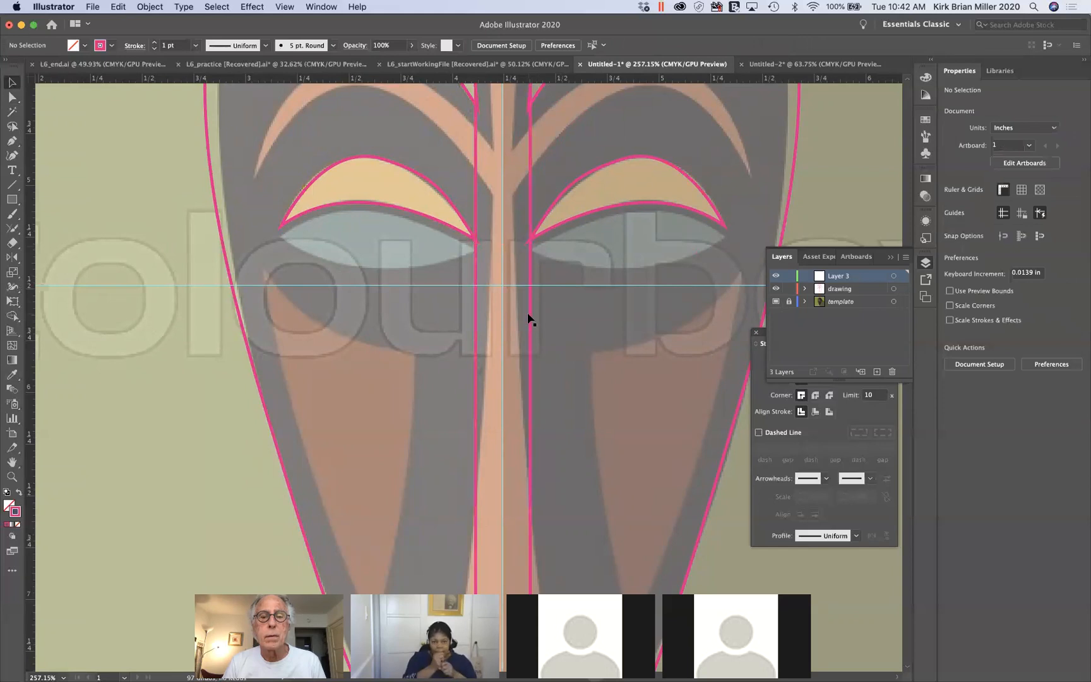
Step: Move the nose-strip rectangle from the drawing layer to Layer 3 and lock the drawing layer
click(529, 314)
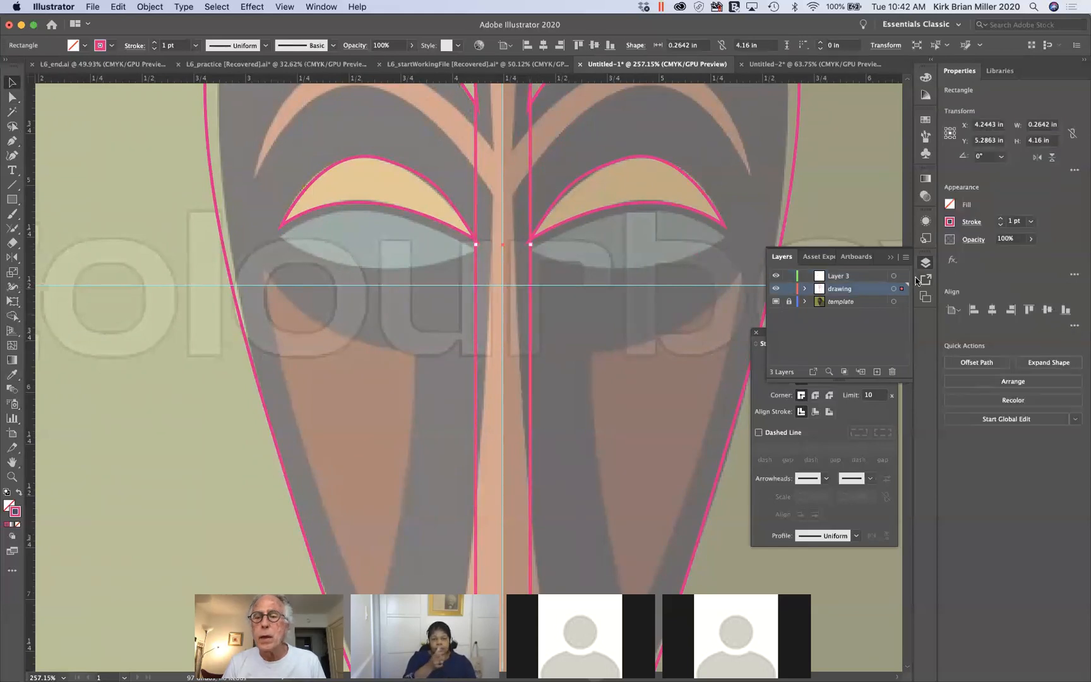
drag(902, 287, 902, 276)
click(788, 289)
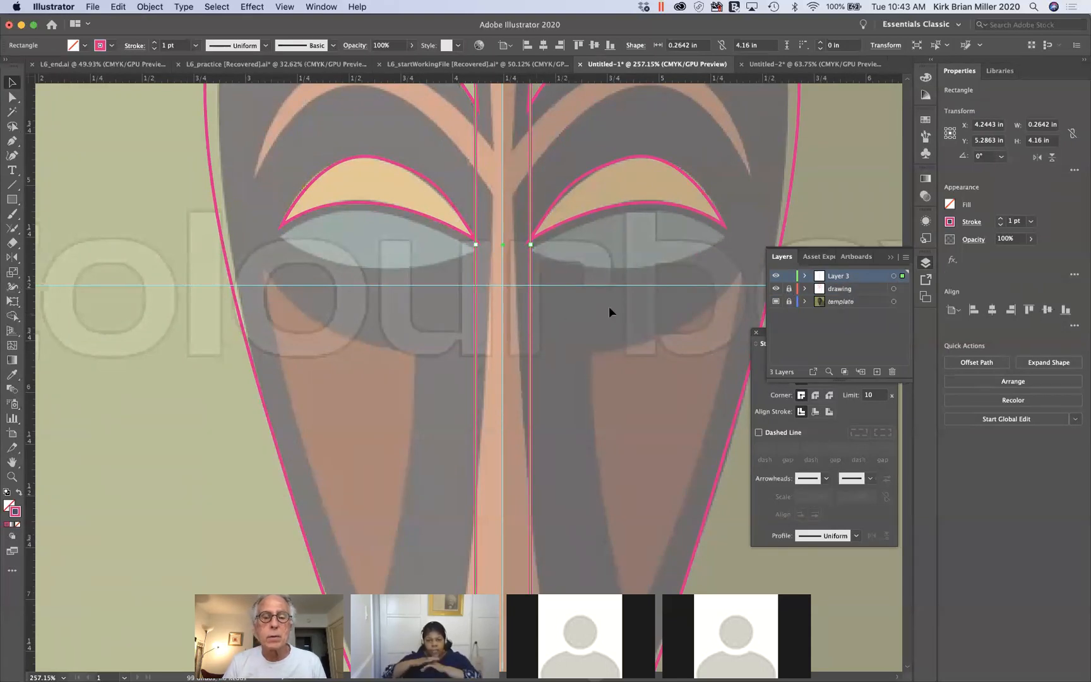
Step: Reshape the nose-strip rectangle with the Curvature tool, narrowing it at brow level and flaring its base to about 0.41 in wide, and deselect it
scroll(609, 311, down, 5)
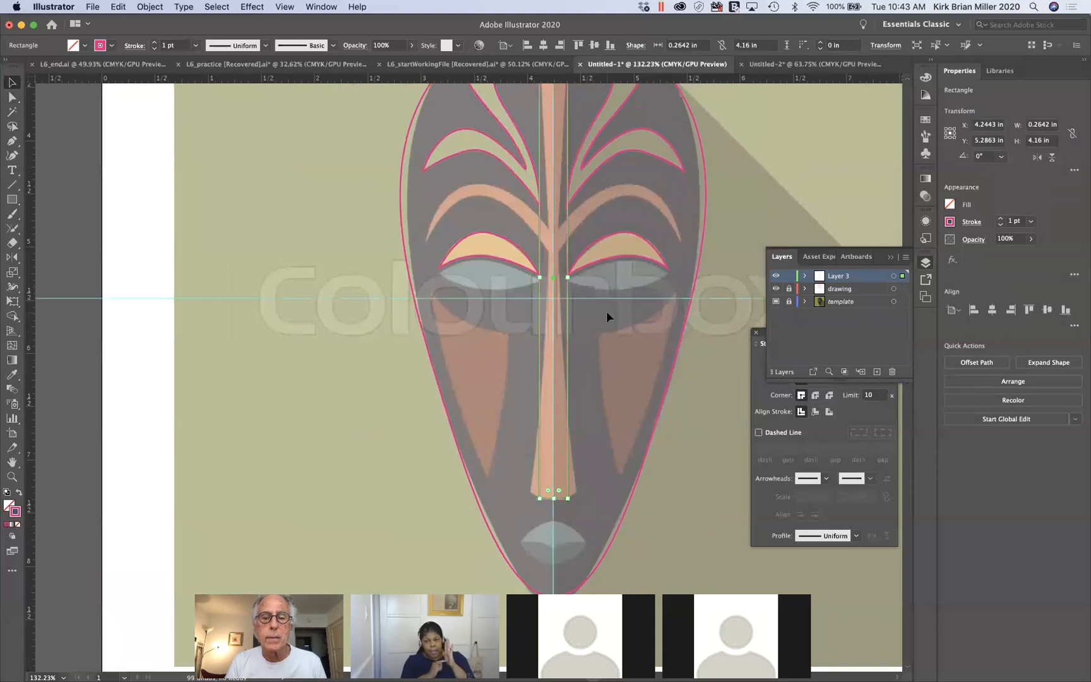
scroll(606, 312, right, 2)
scroll(607, 312, up, 1)
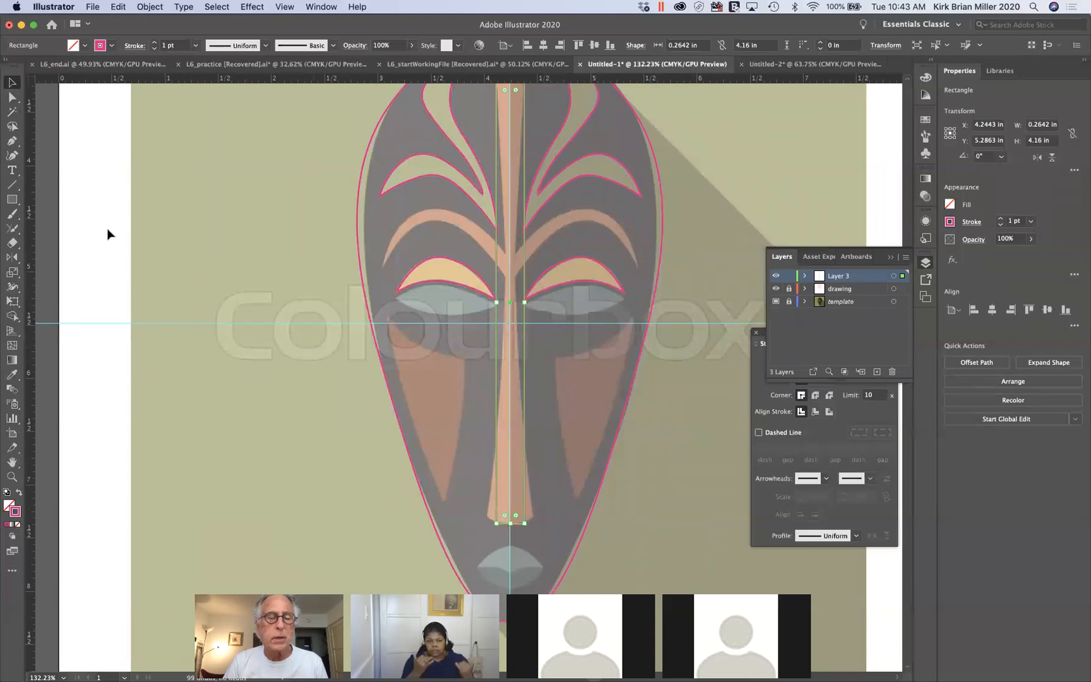
click(11, 156)
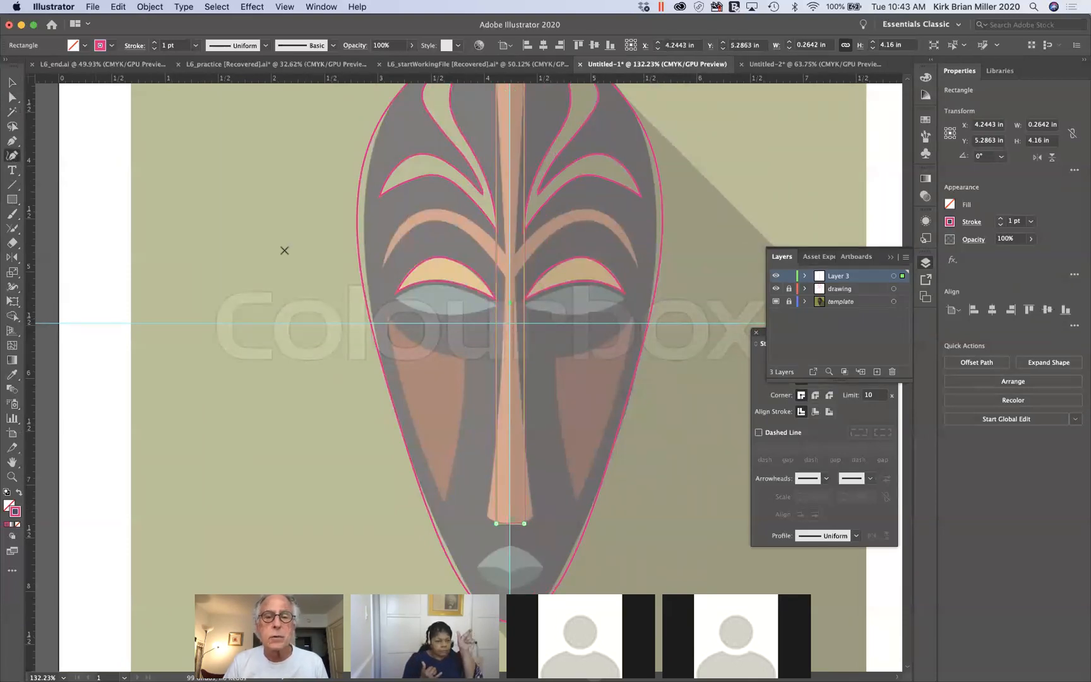
click(523, 302)
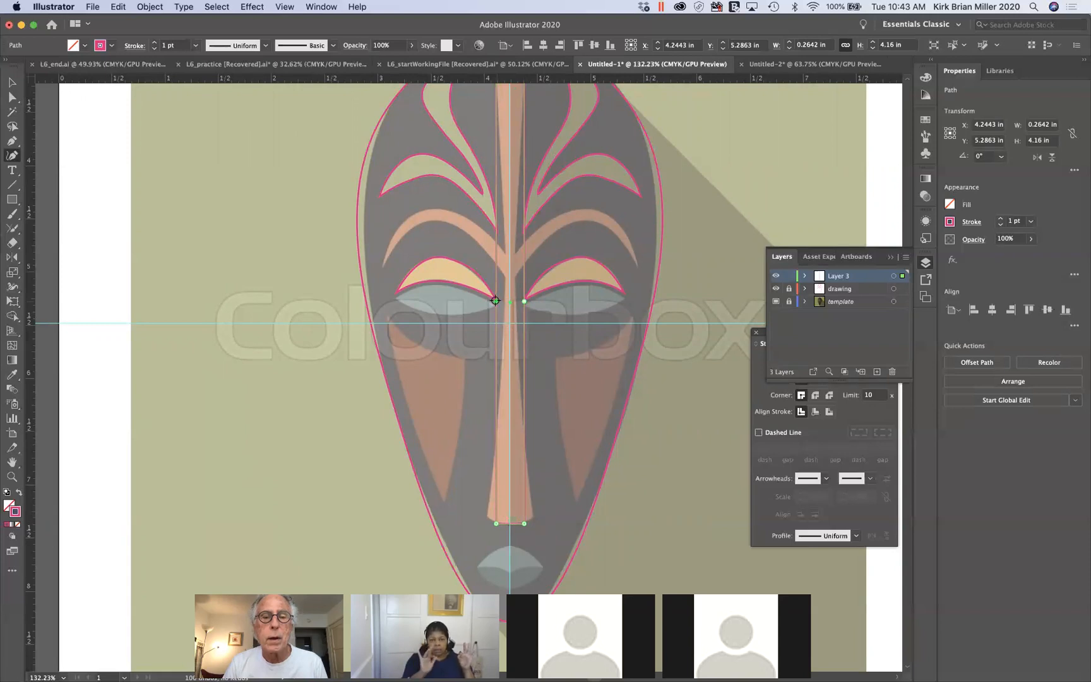
drag(497, 299, 516, 283)
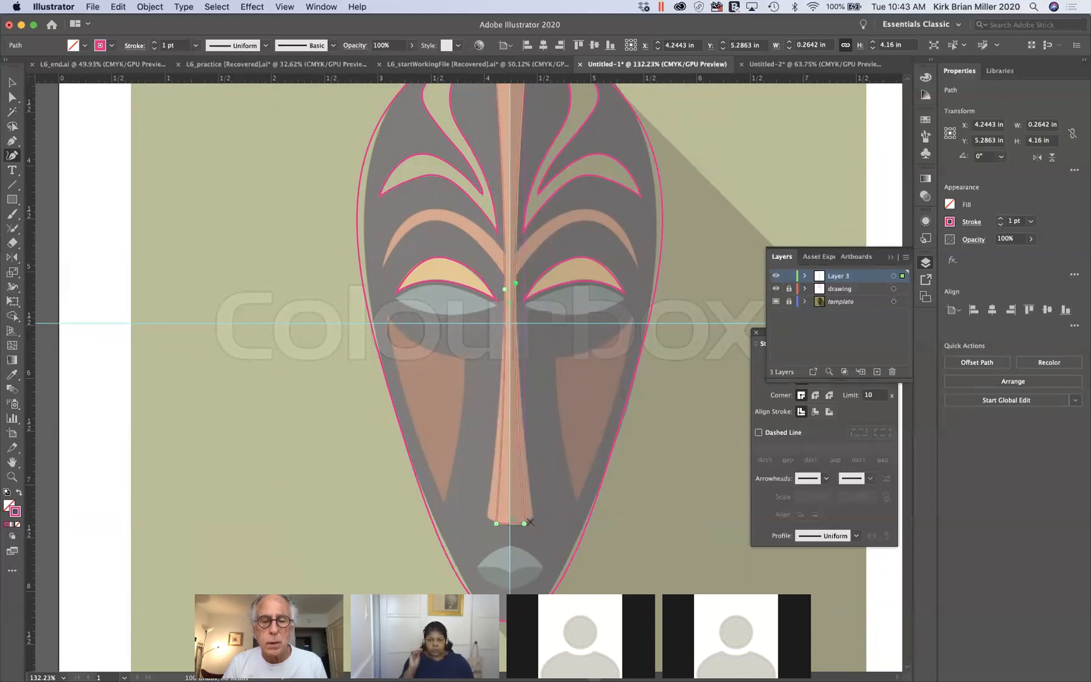
mouse_move(523, 523)
mouse_down()
mouse_move(532, 517)
mouse_move(479, 515)
mouse_move(510, 524)
mouse_up()
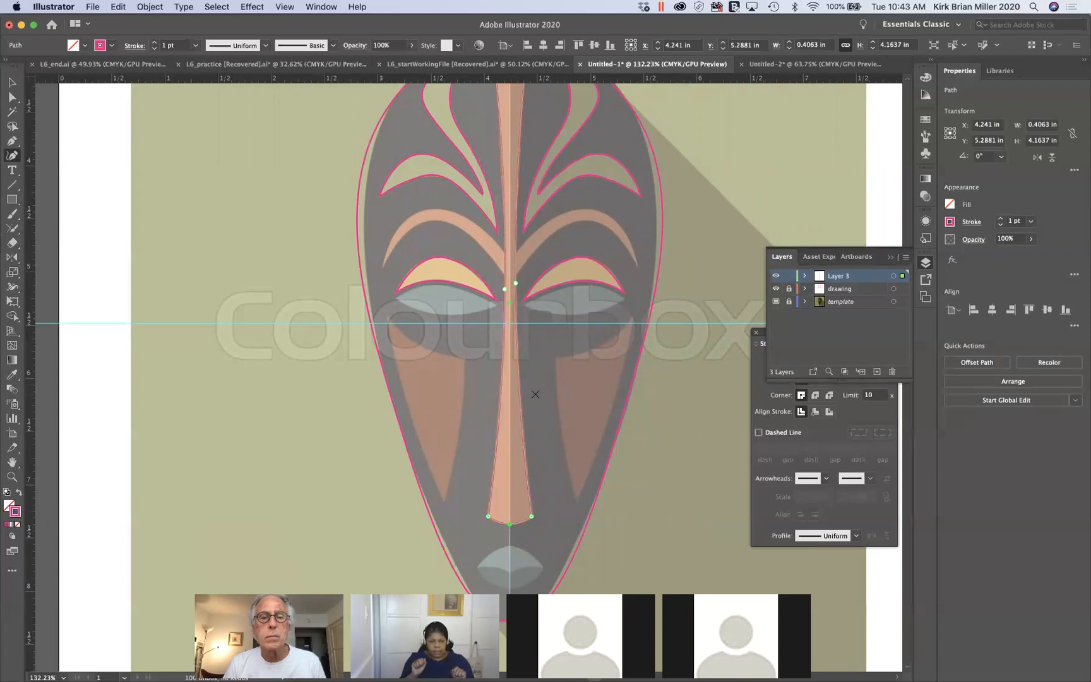
scroll(534, 401, up, 3)
scroll(532, 407, up, 4)
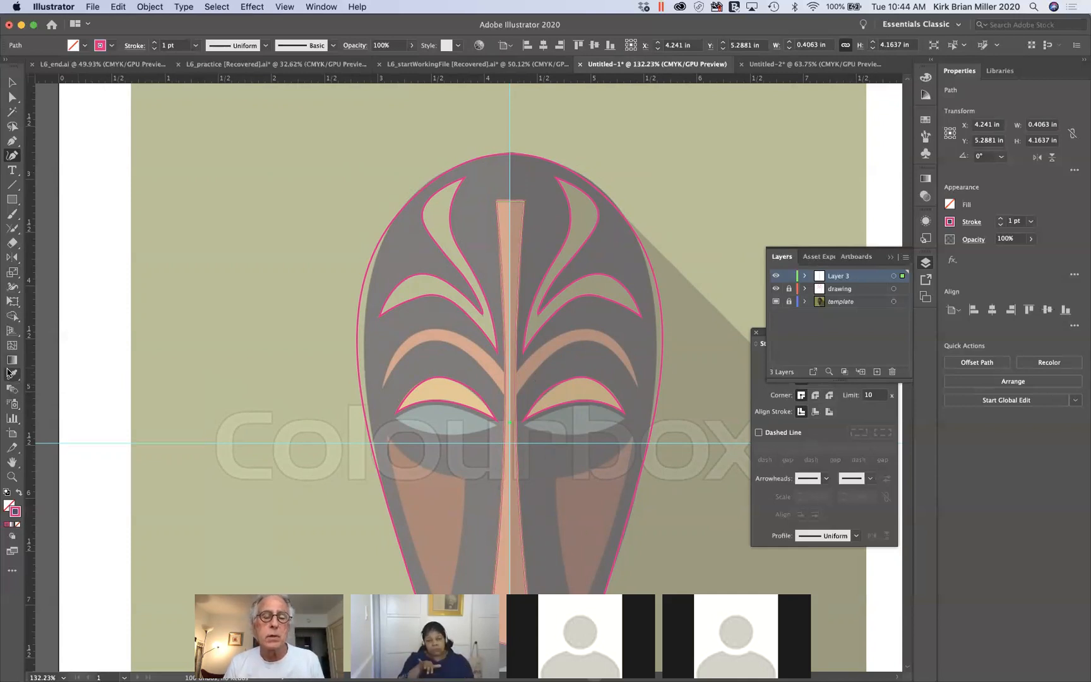
click(12, 156)
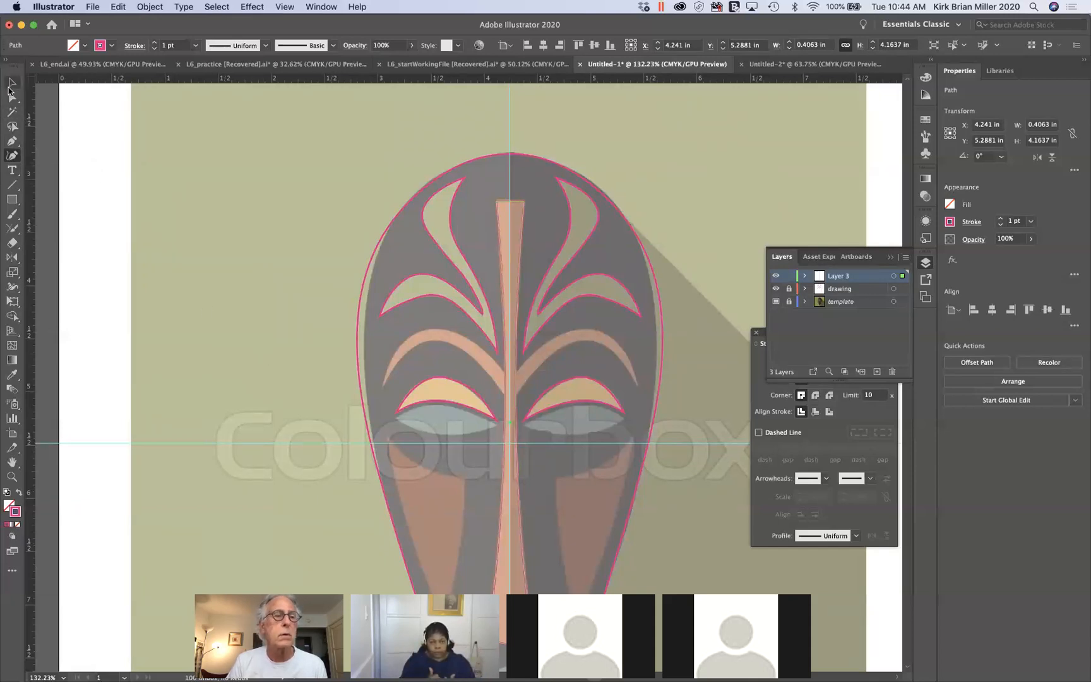
click(10, 84)
click(218, 341)
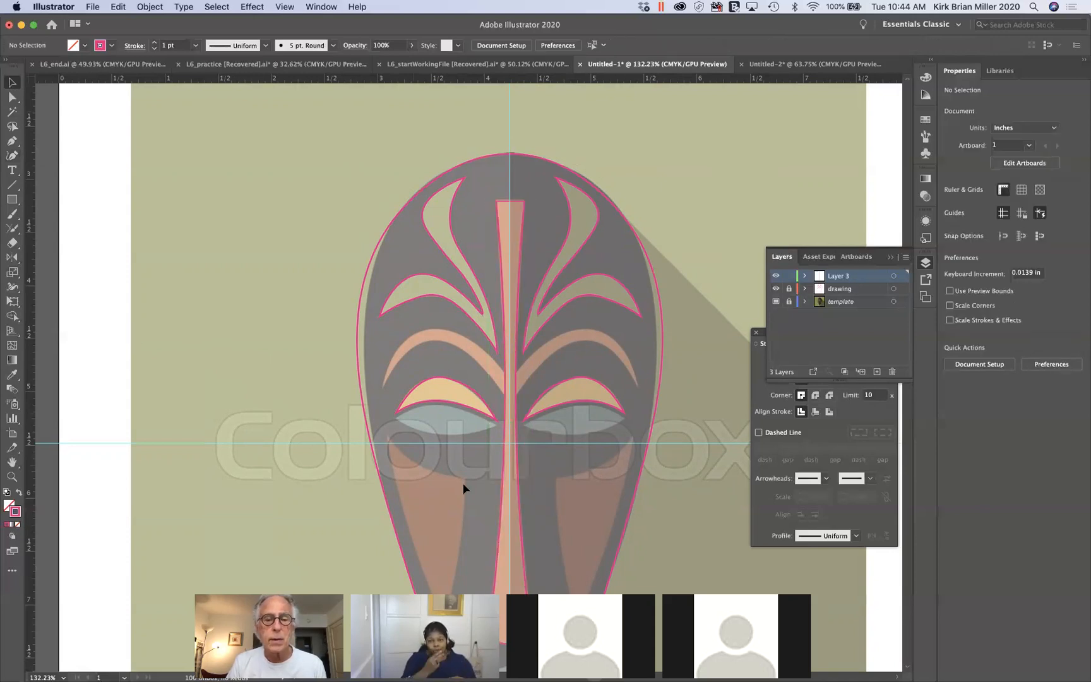
scroll(455, 478, down, 3)
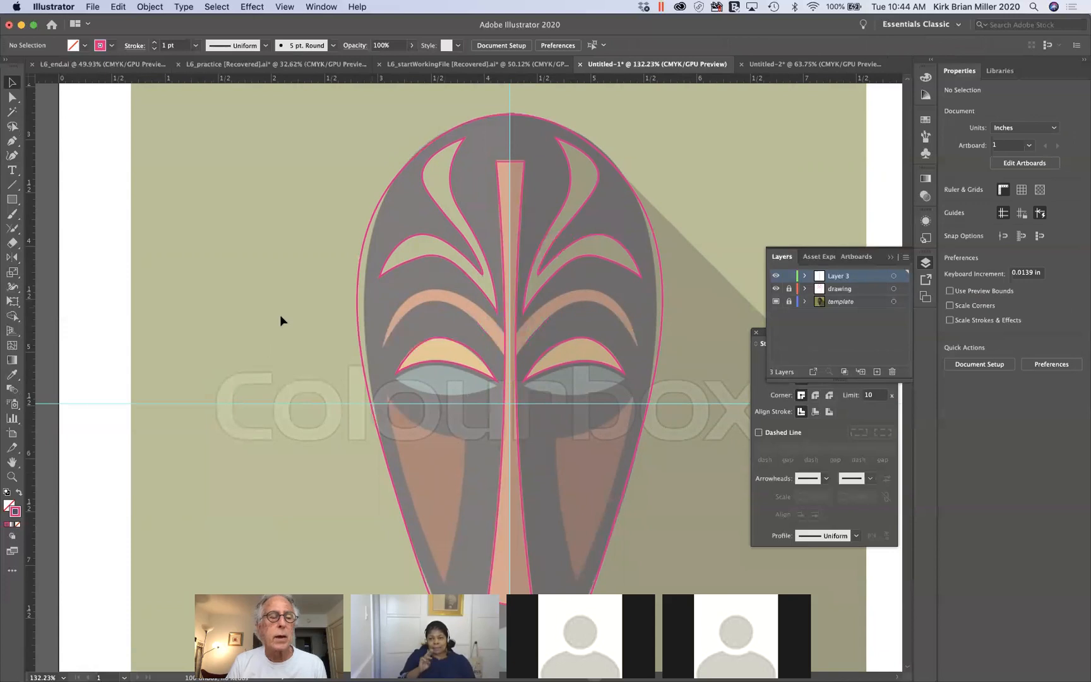
click(11, 157)
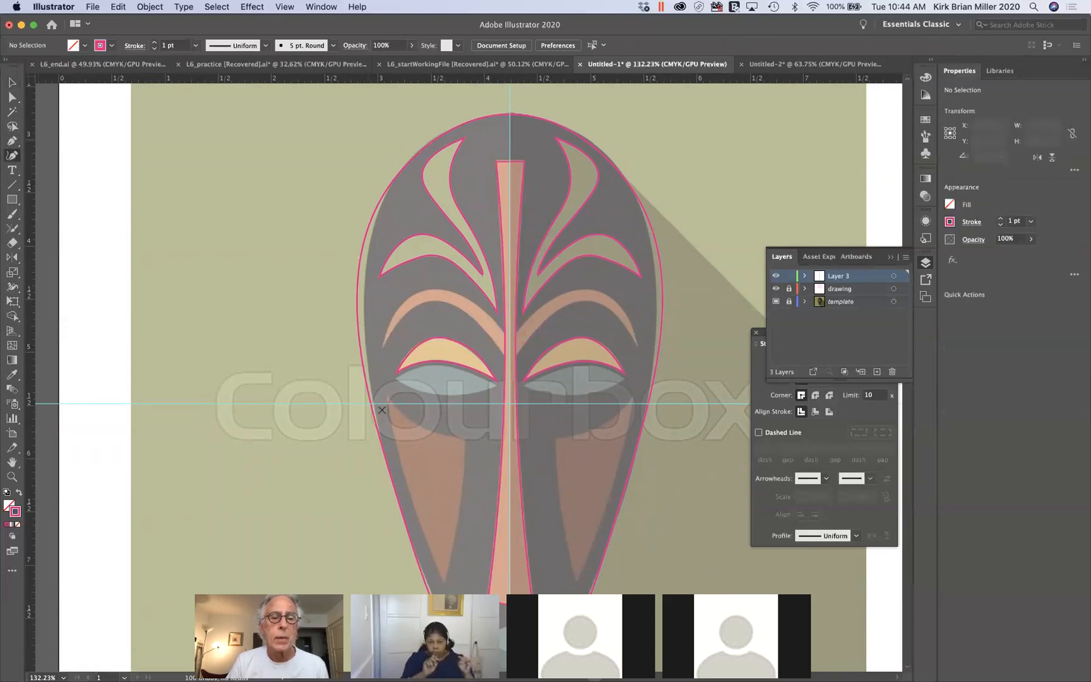
click(383, 345)
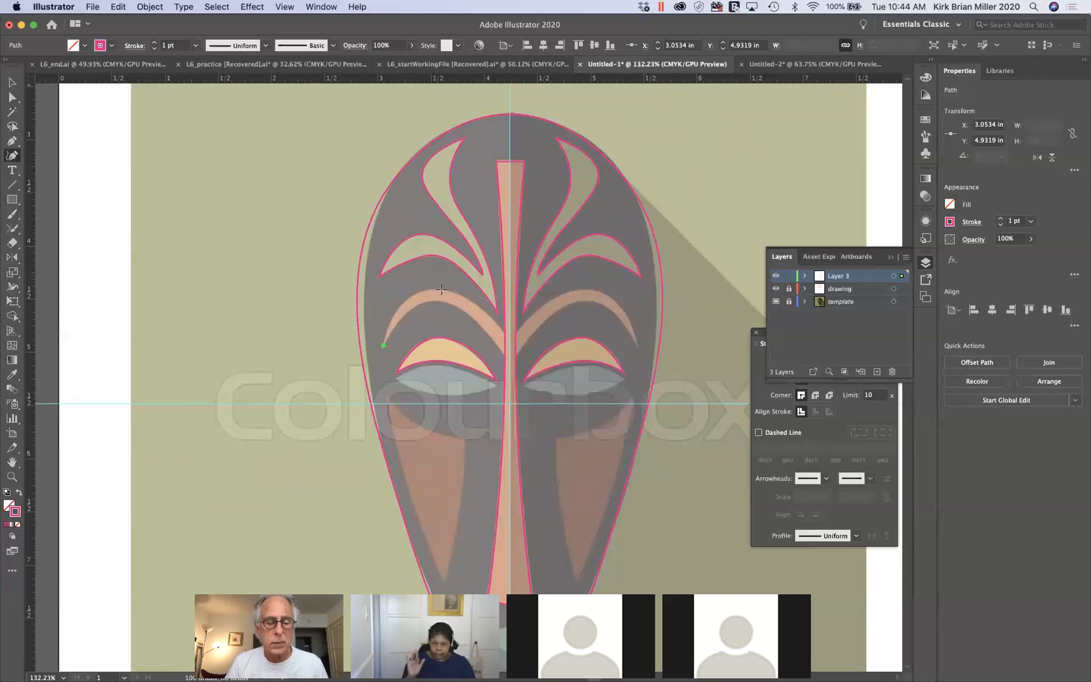
key(super+z)
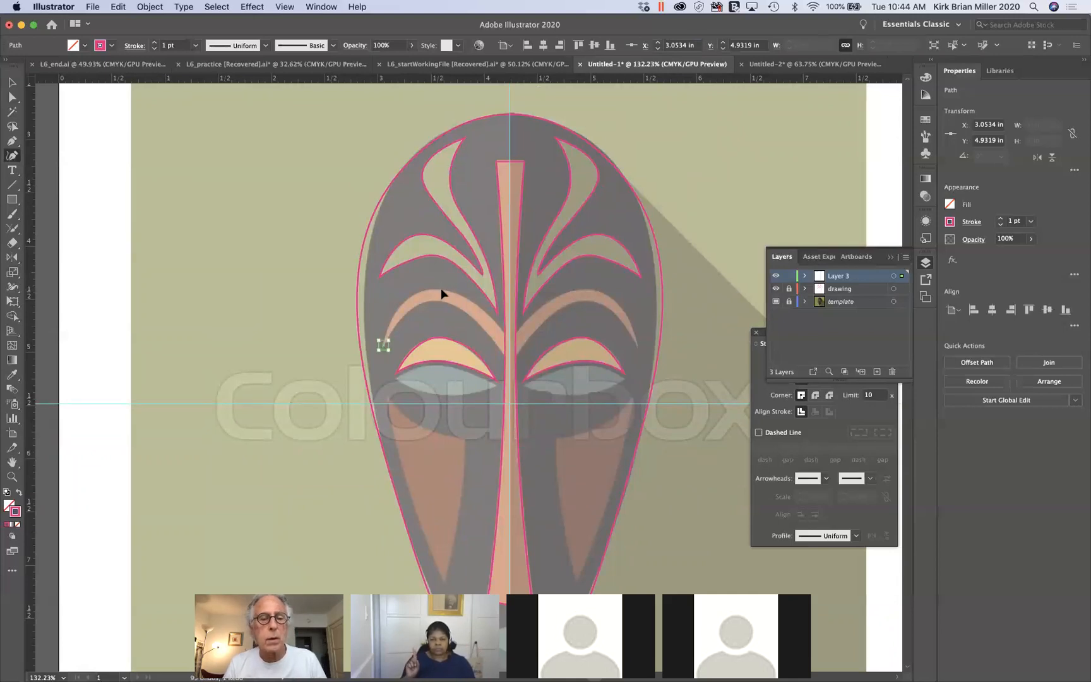
key(super+z)
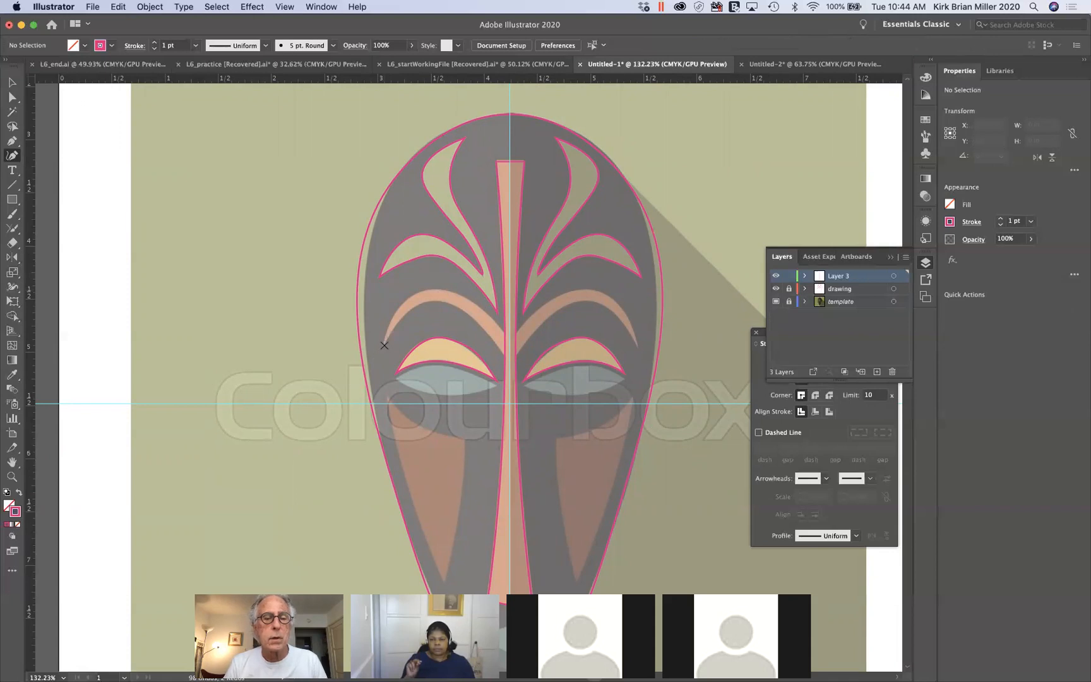
click(383, 345)
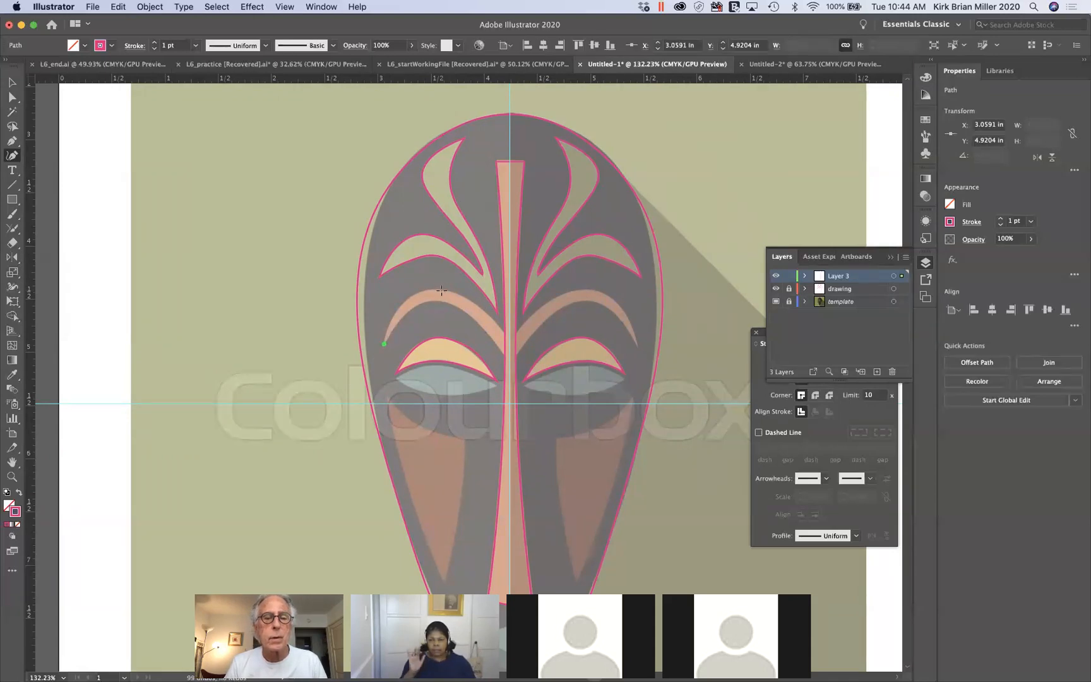
click(442, 290)
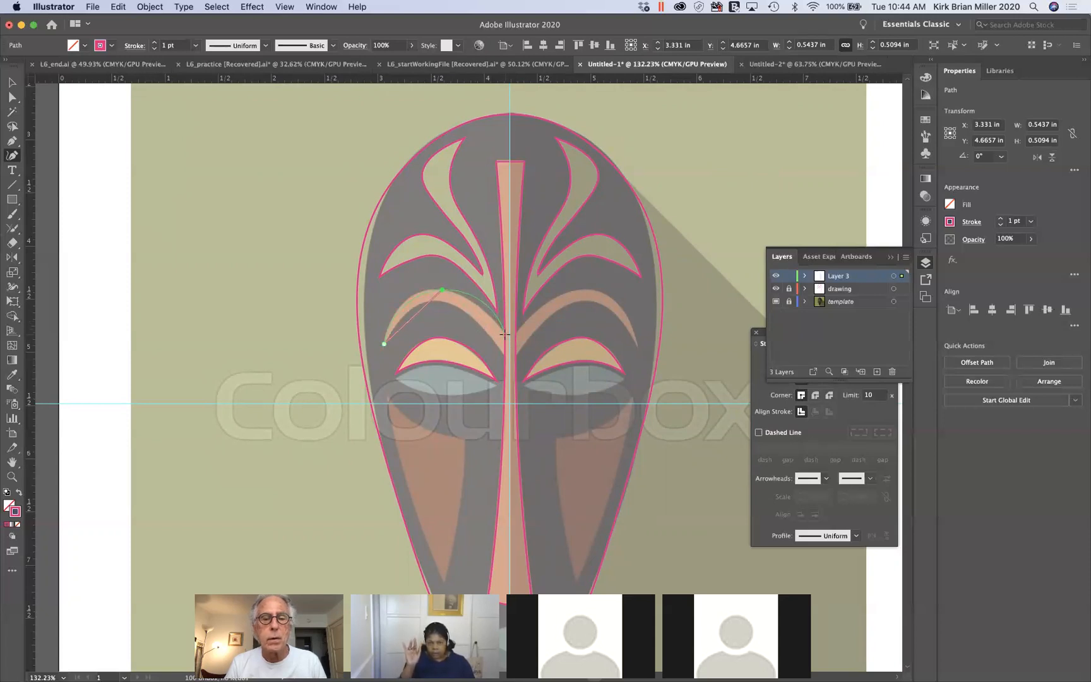
super+click(507, 338)
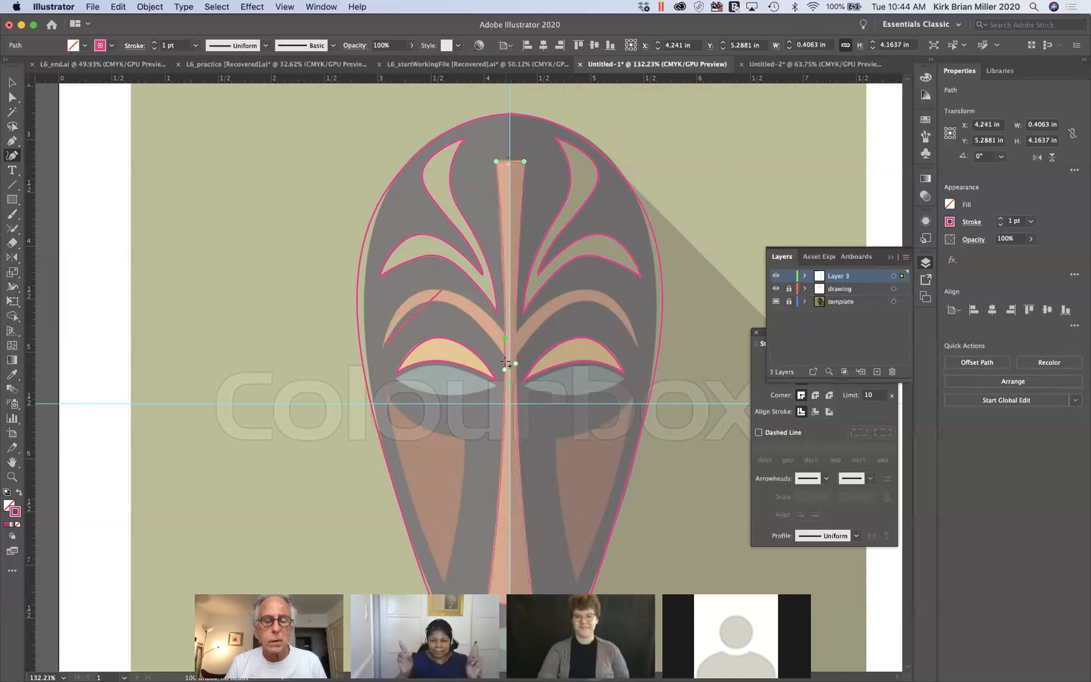
super+click(492, 360)
key(super+z)
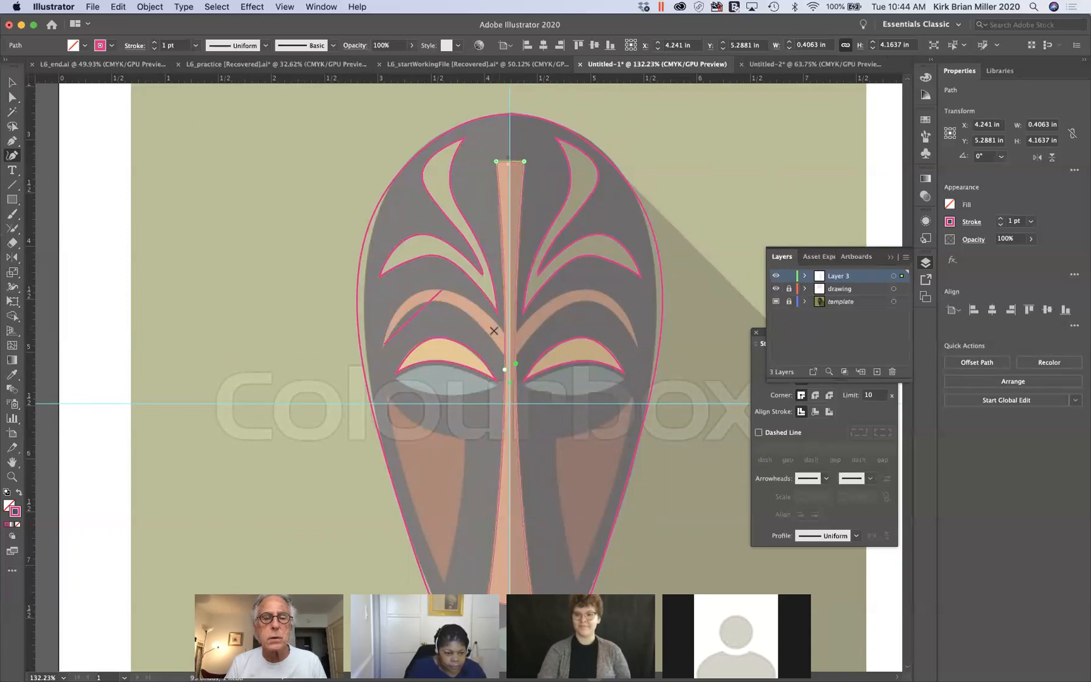
key(super+z)
key(super+z)
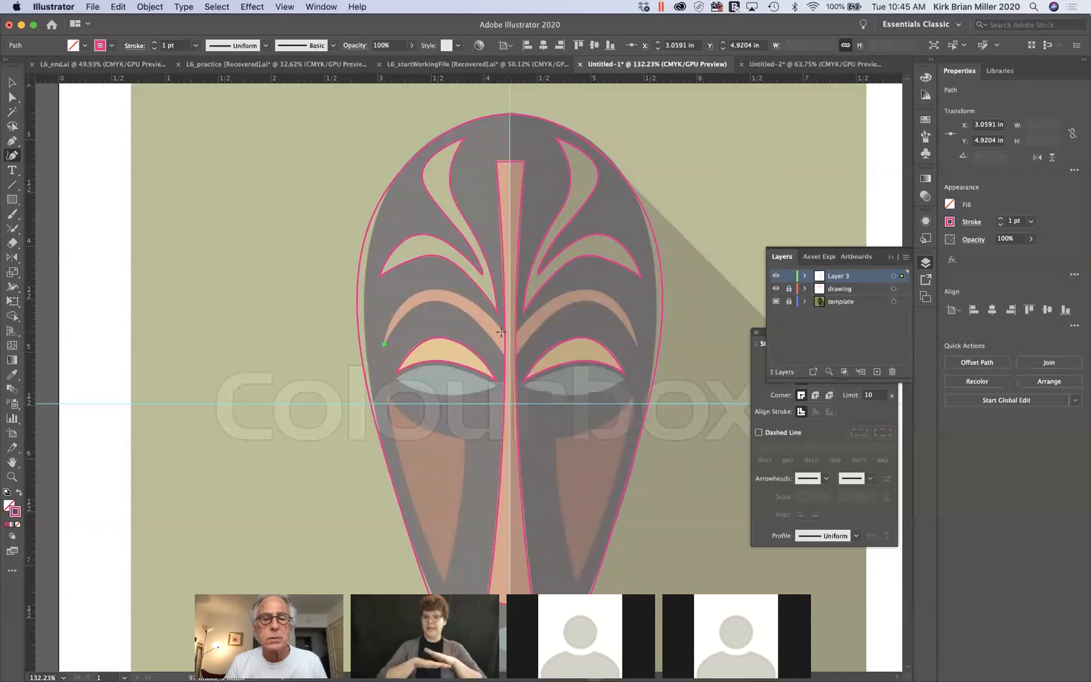
scroll(499, 323, up, 5)
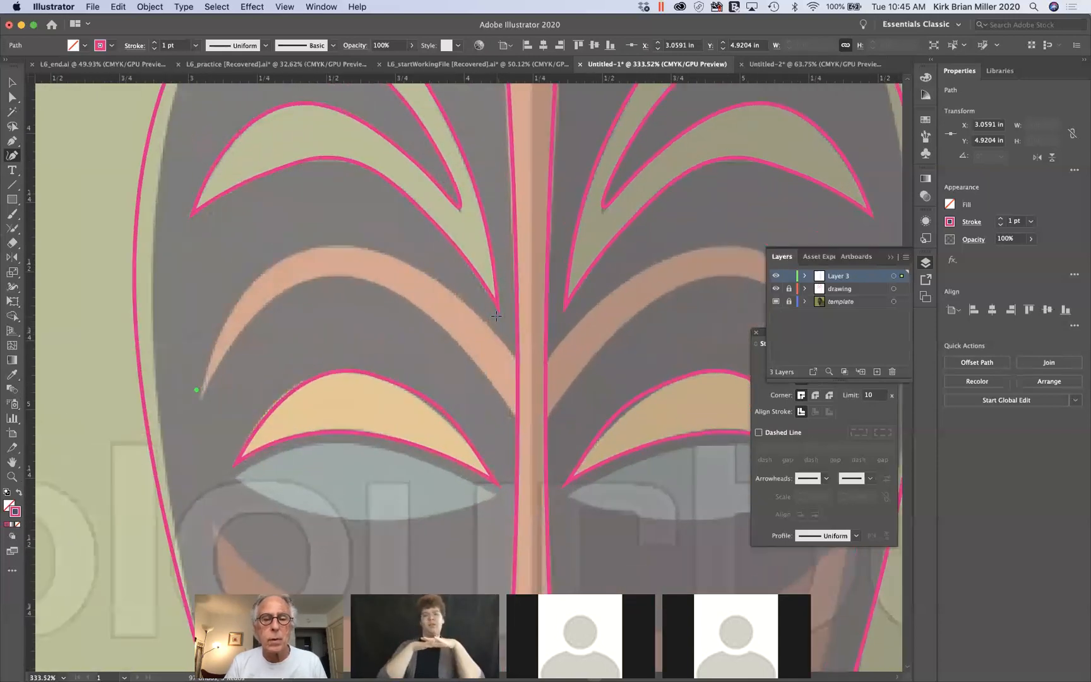
scroll(496, 316, up, 1)
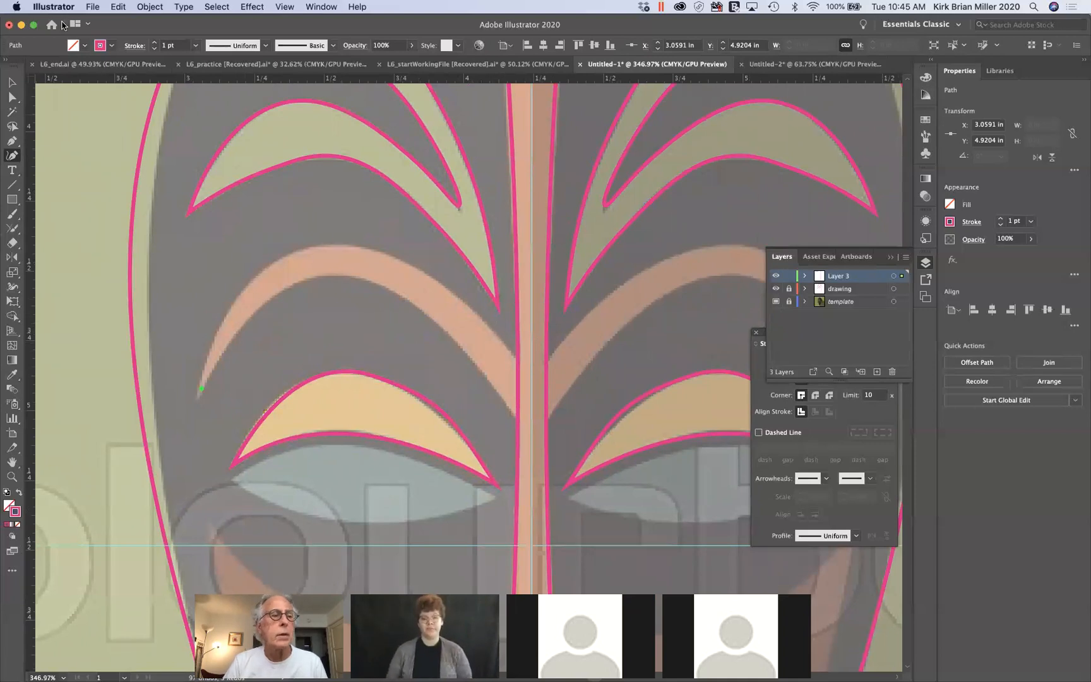
click(12, 82)
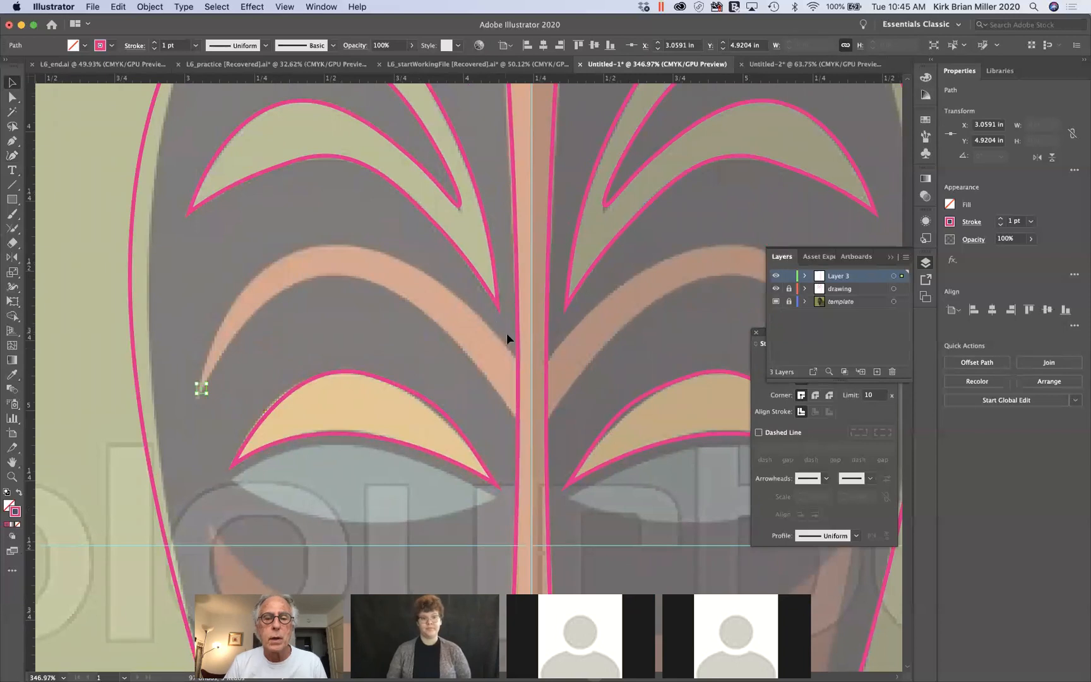
click(548, 352)
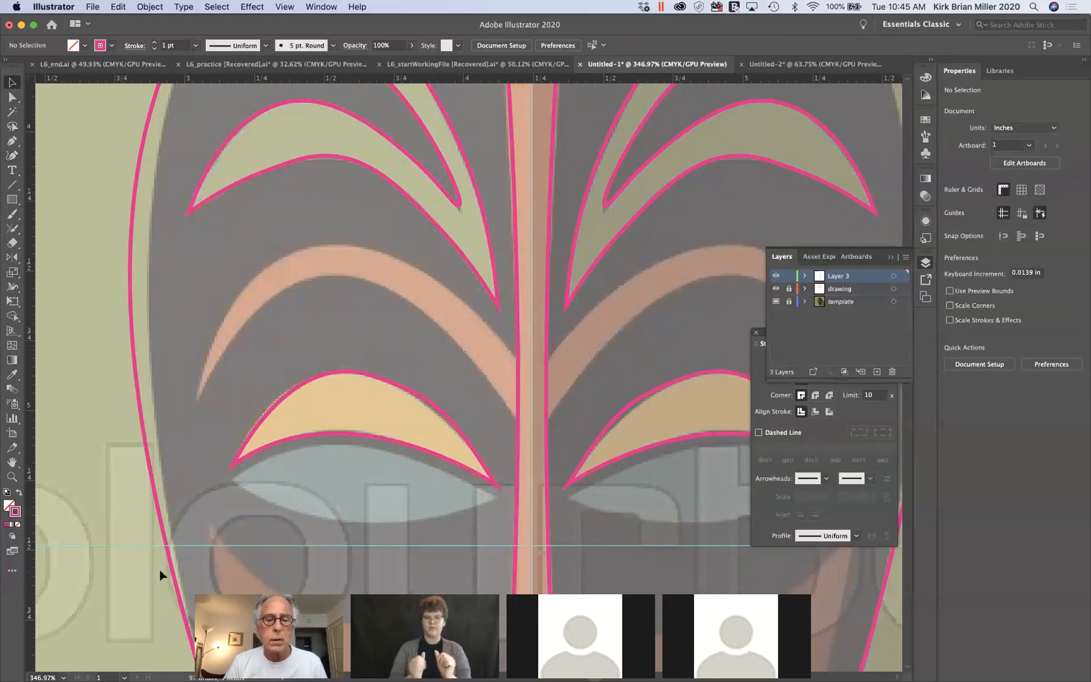
Step: Hide the finished nose-strip path on Layer 3 so the template beneath it can be traced
scroll(216, 527, down, 5)
scroll(216, 528, up, 3)
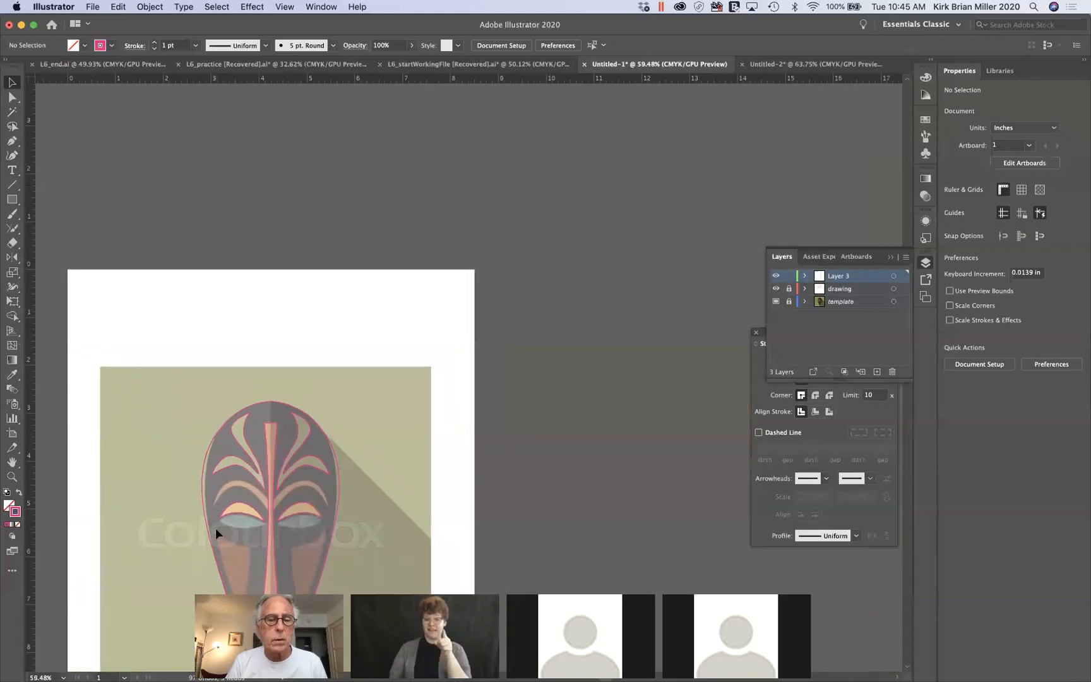
scroll(216, 534, up, 1)
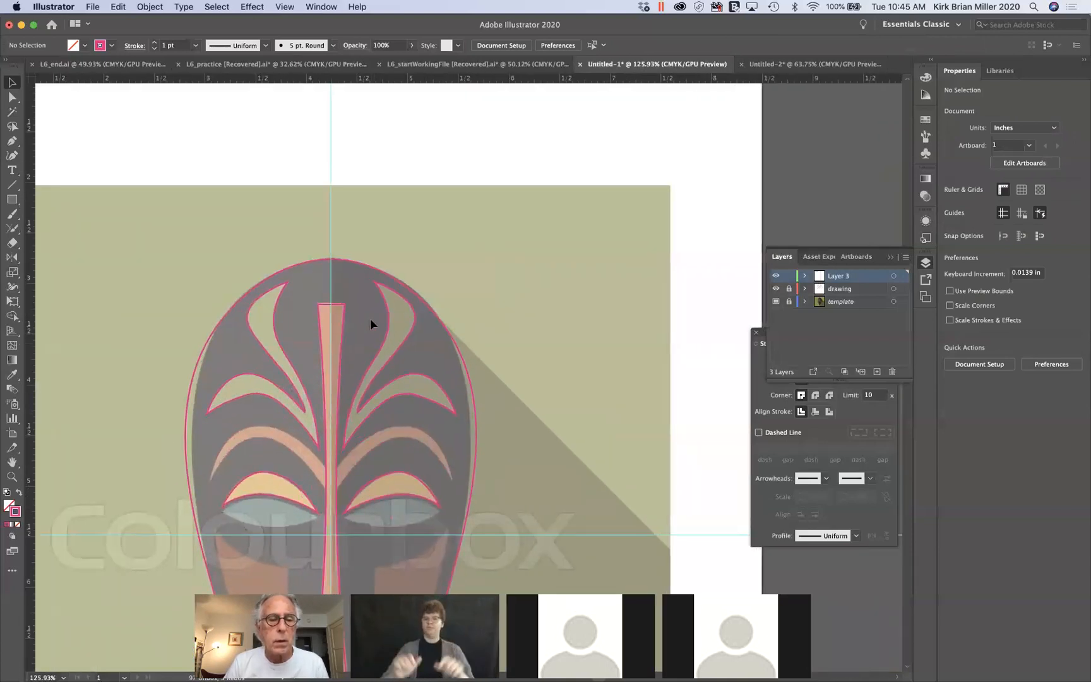
click(341, 321)
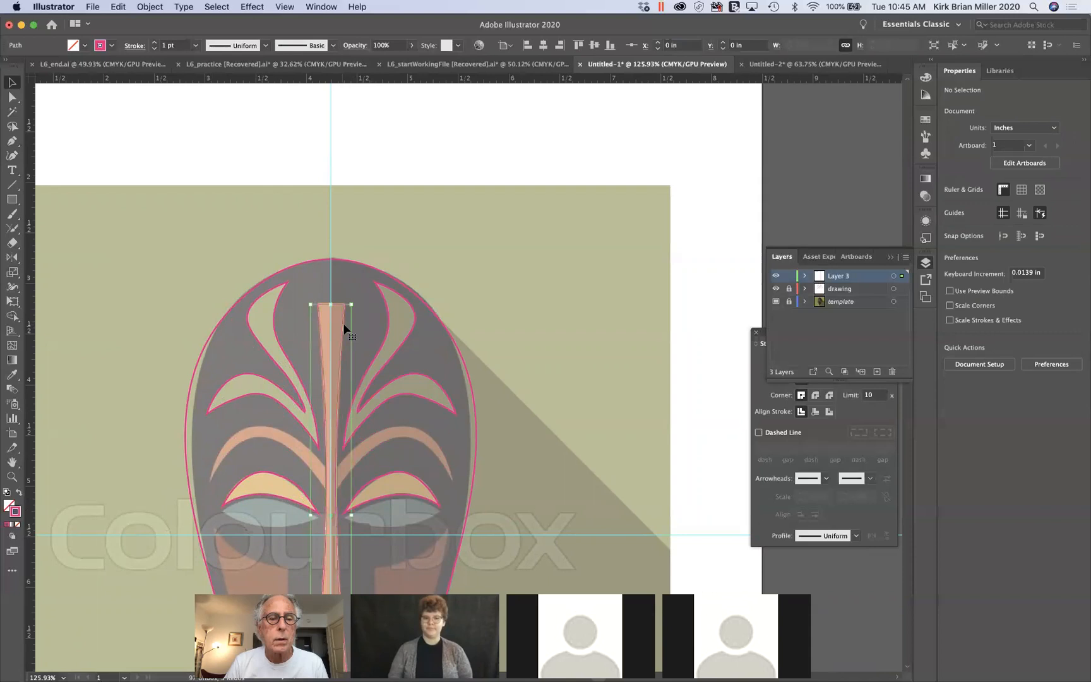
click(216, 7)
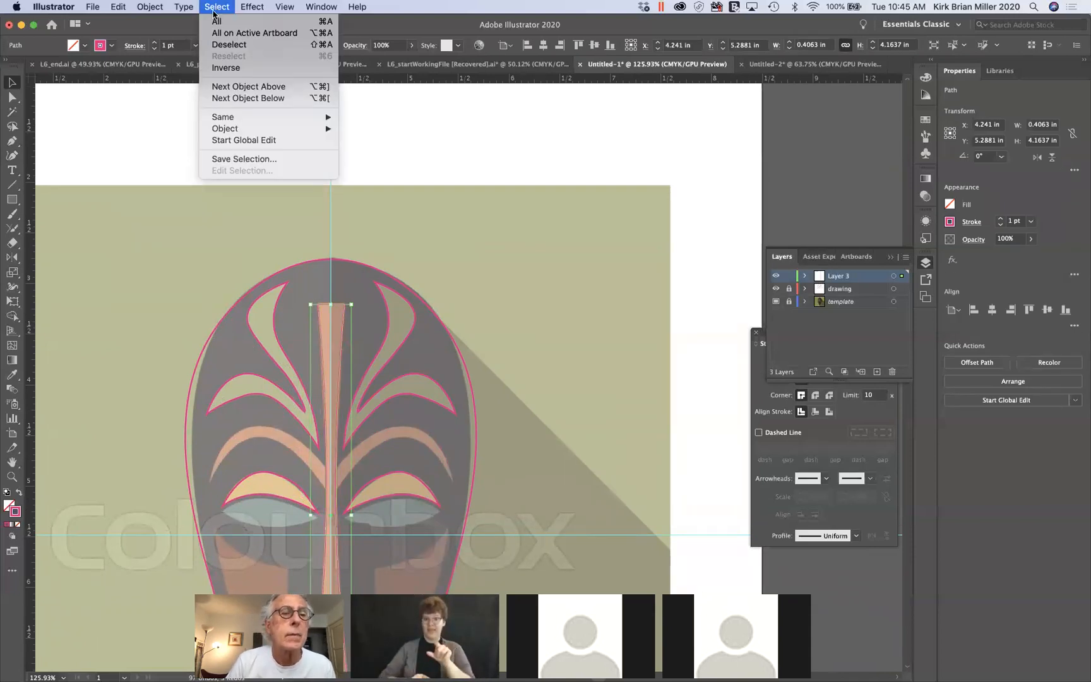
mouse_move(235, 132)
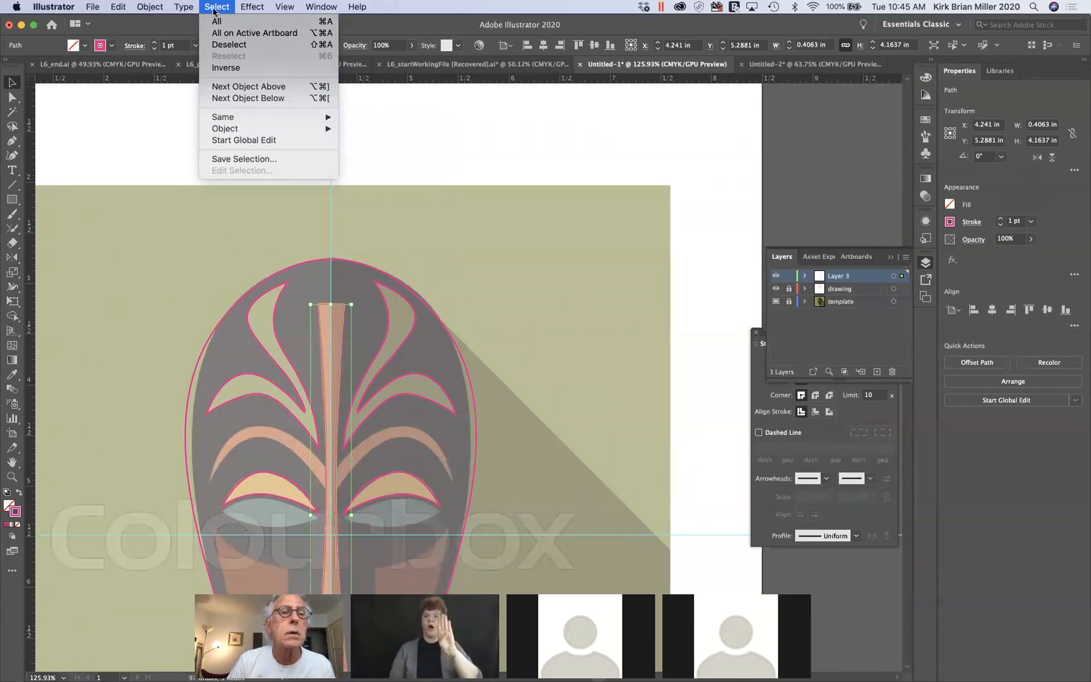
mouse_move(143, 7)
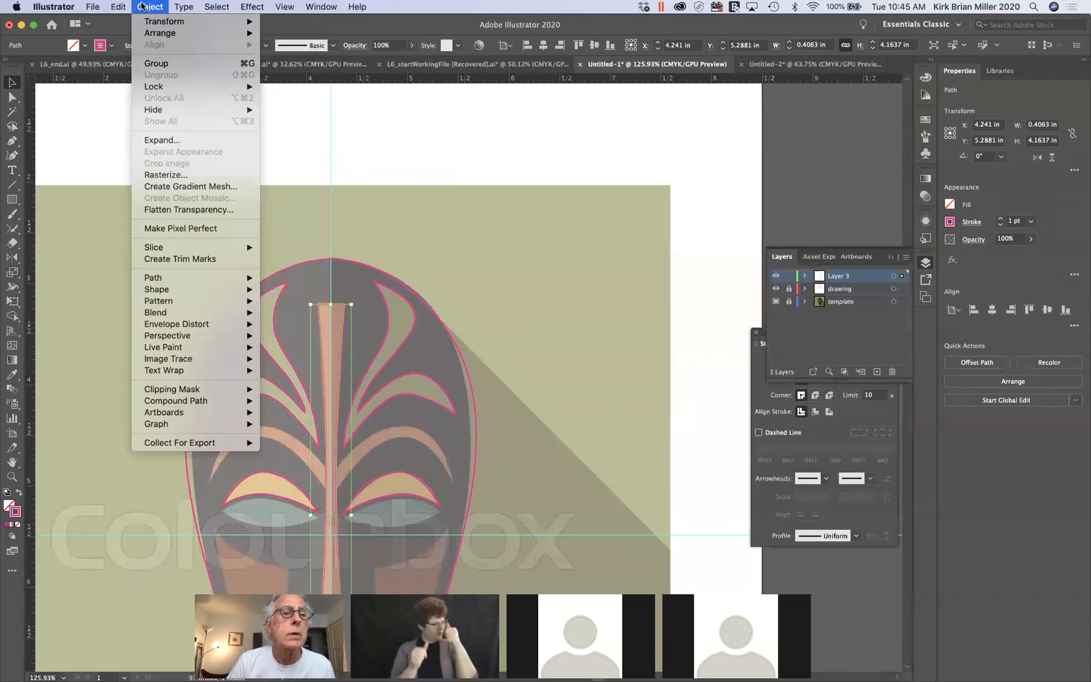
mouse_move(164, 111)
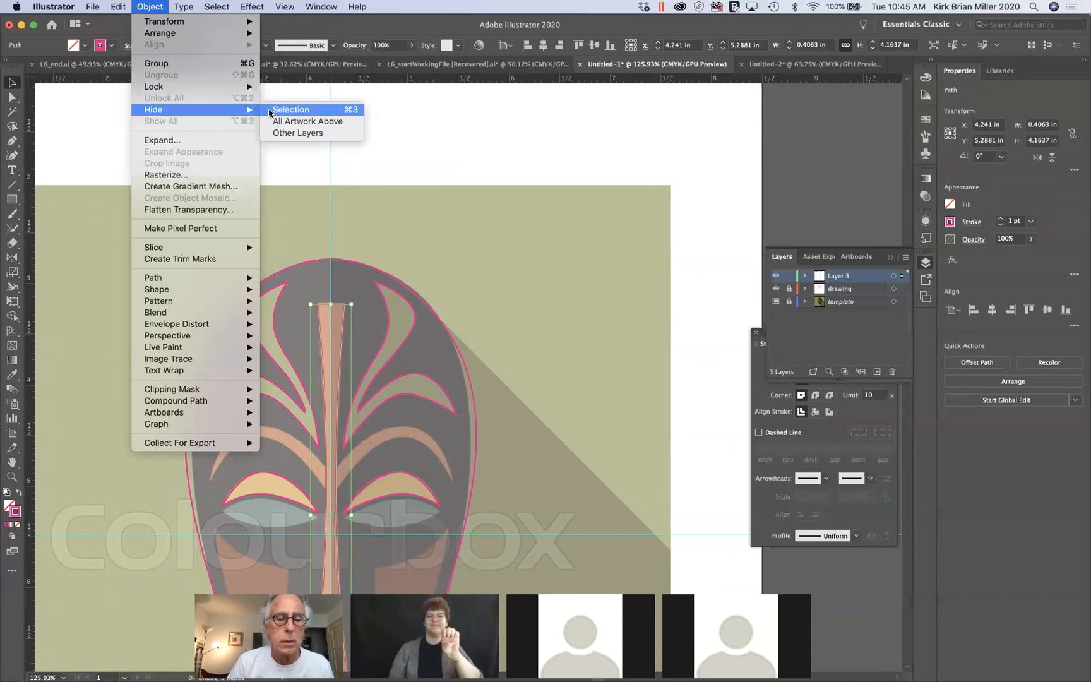
click(291, 110)
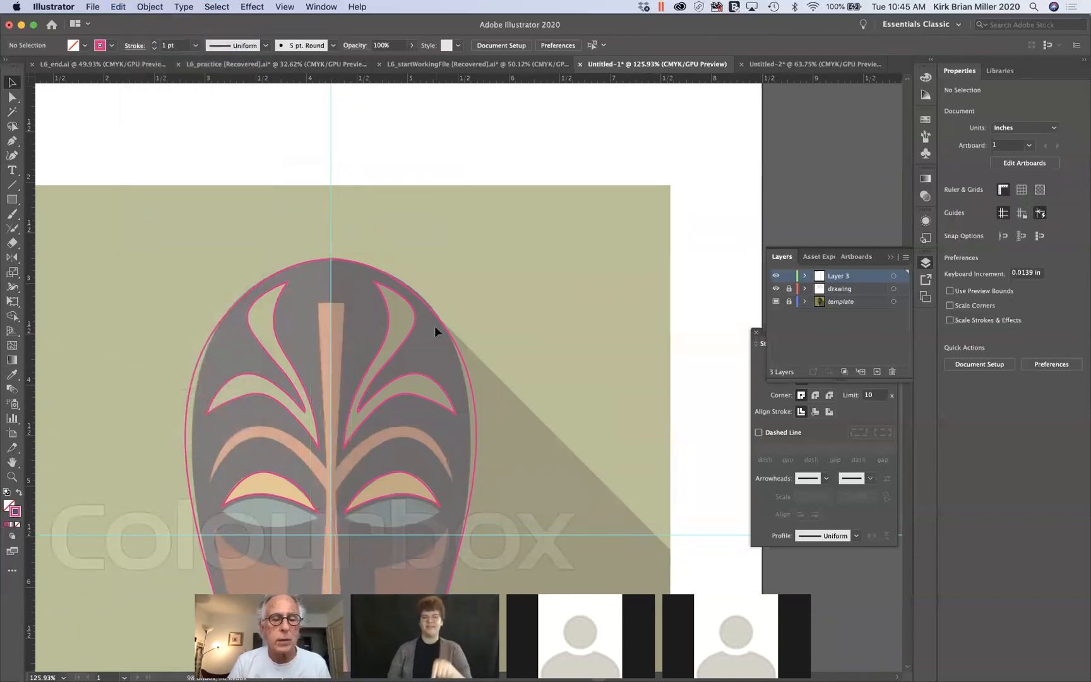
Step: Trace the left orange brow arch as a closed Curvature path about 1.19 in wide, from its outer tip to the centre guide and back
scroll(436, 330, down, 5)
scroll(436, 329, left, 5)
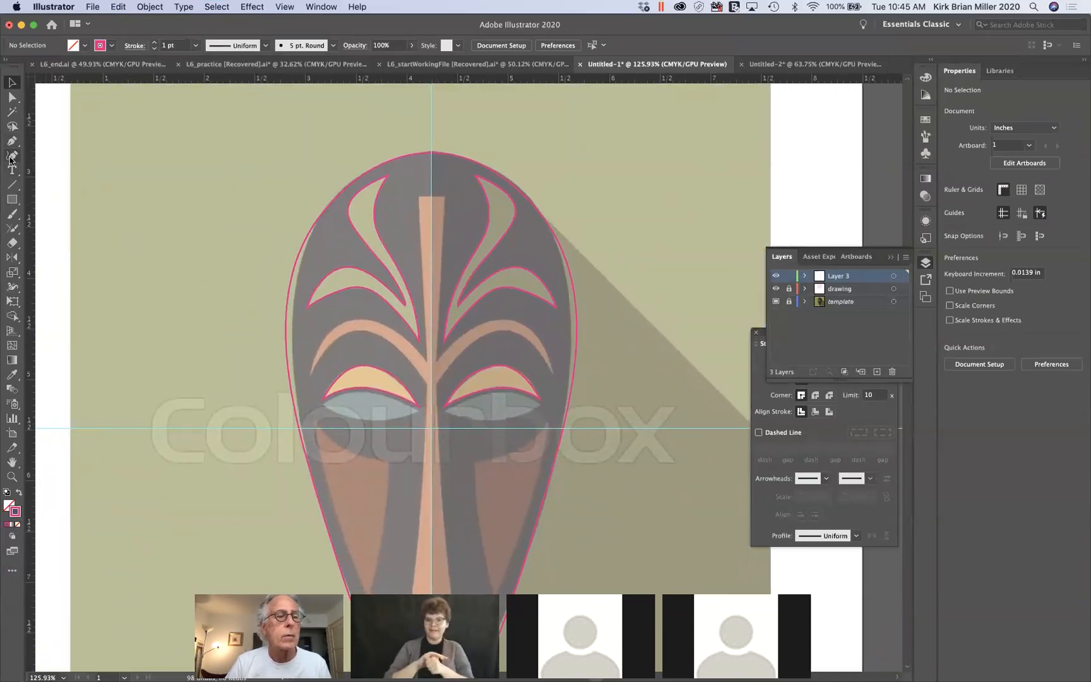
click(11, 156)
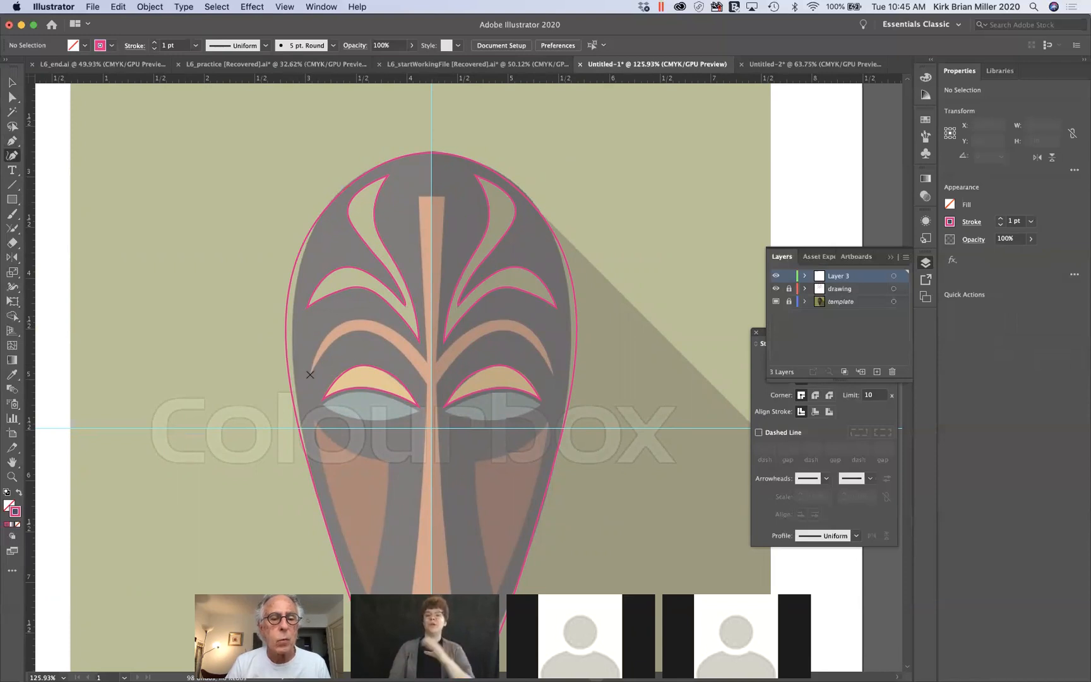
click(310, 373)
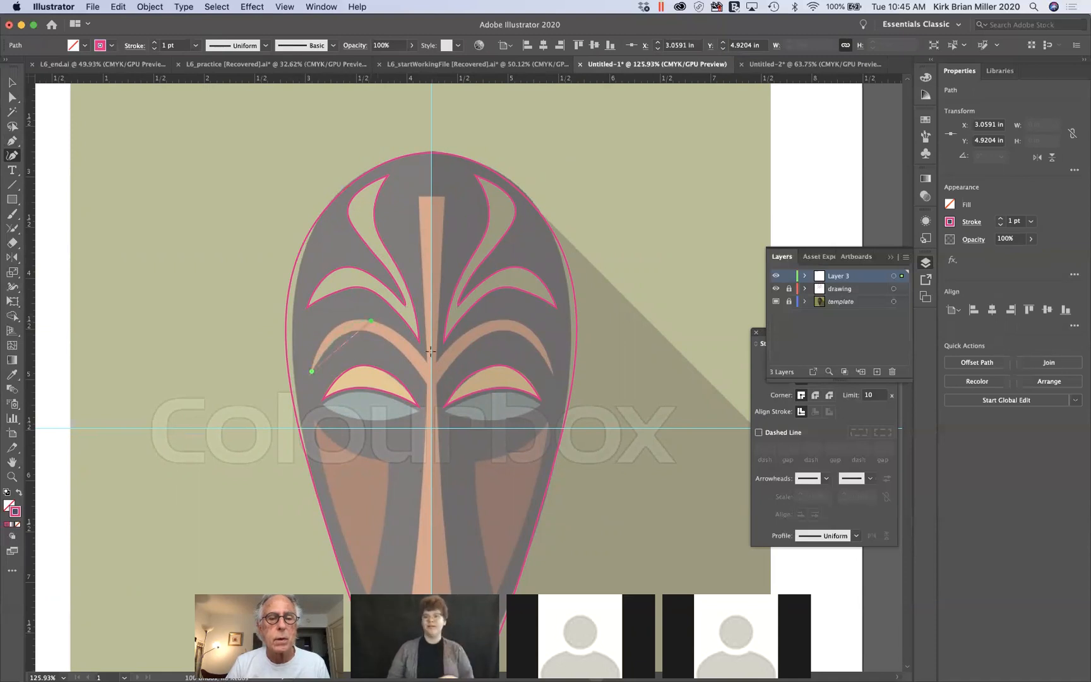
click(370, 320)
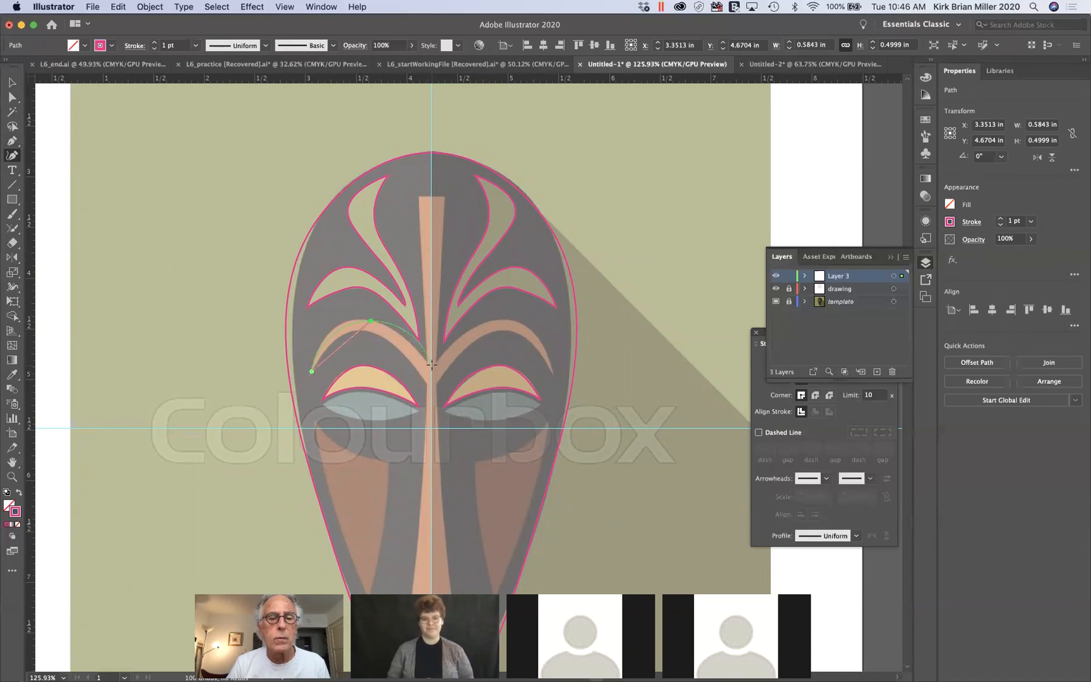
click(431, 365)
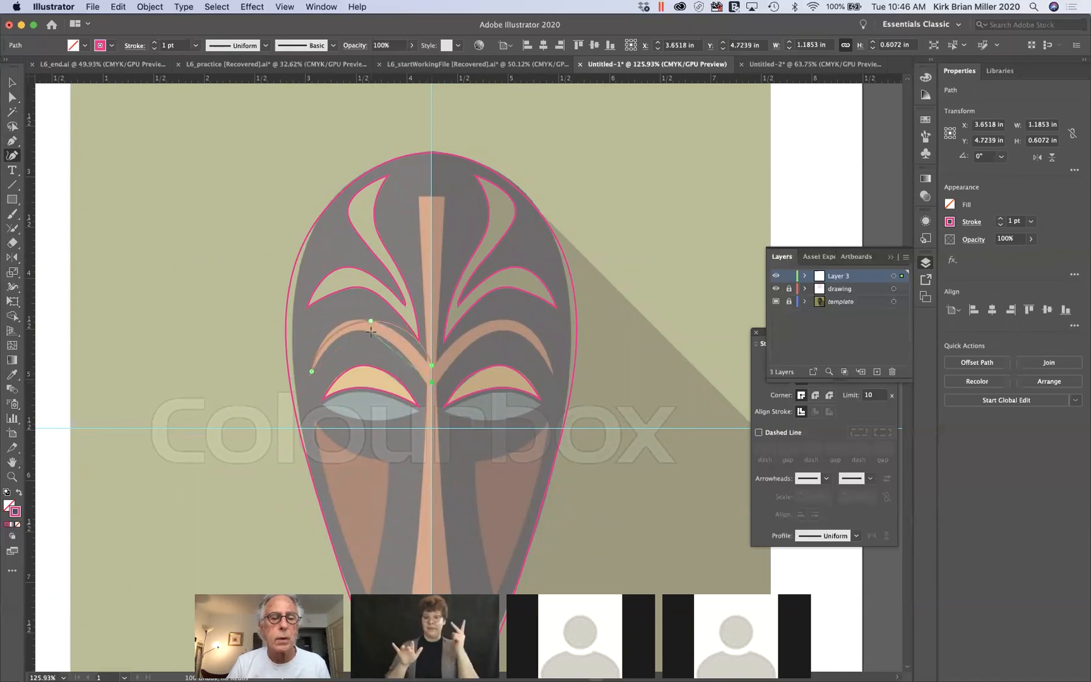
click(311, 372)
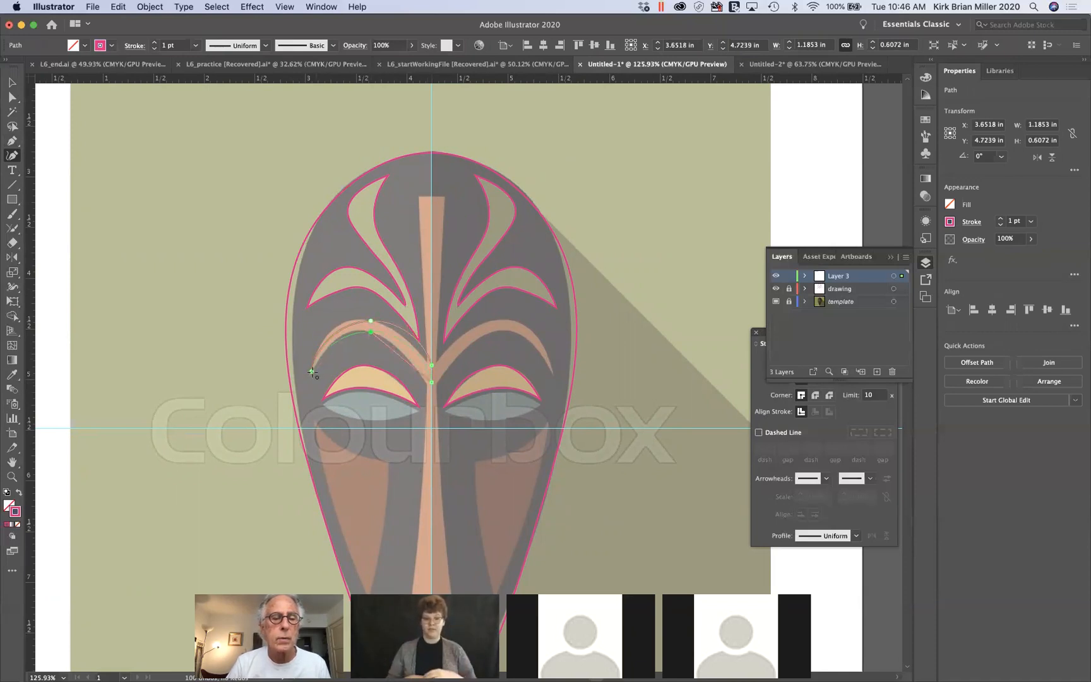
click(313, 372)
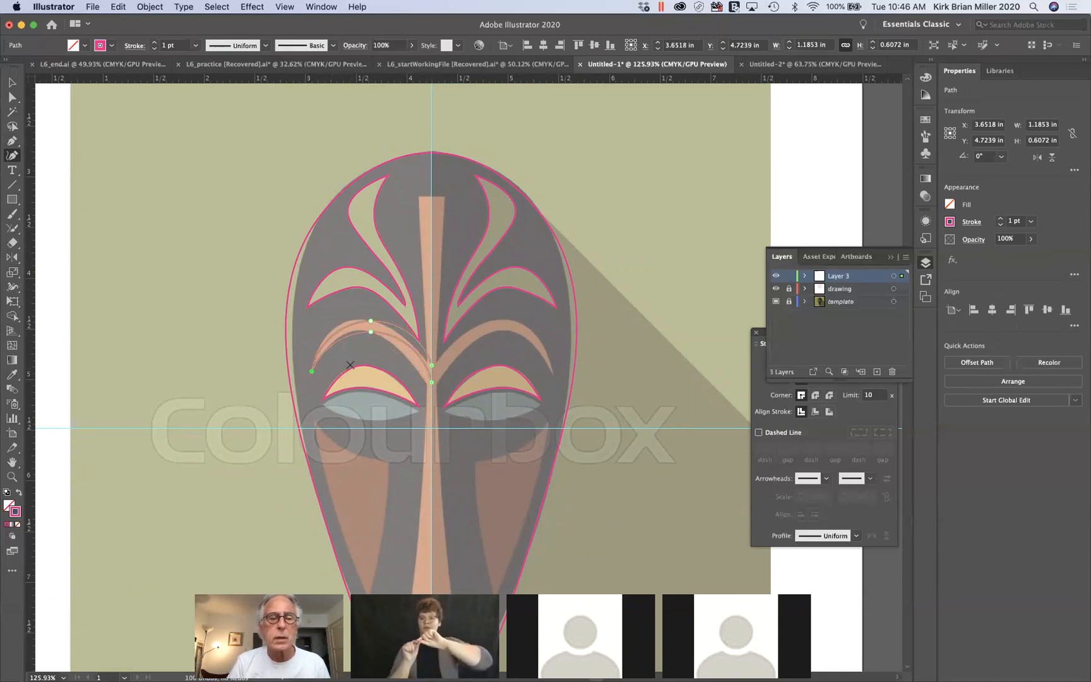
Step: Refine the left brow arch's upper edge by shifting its crest and inner-end points and adding a point on the inner slope
scroll(352, 362, up, 3)
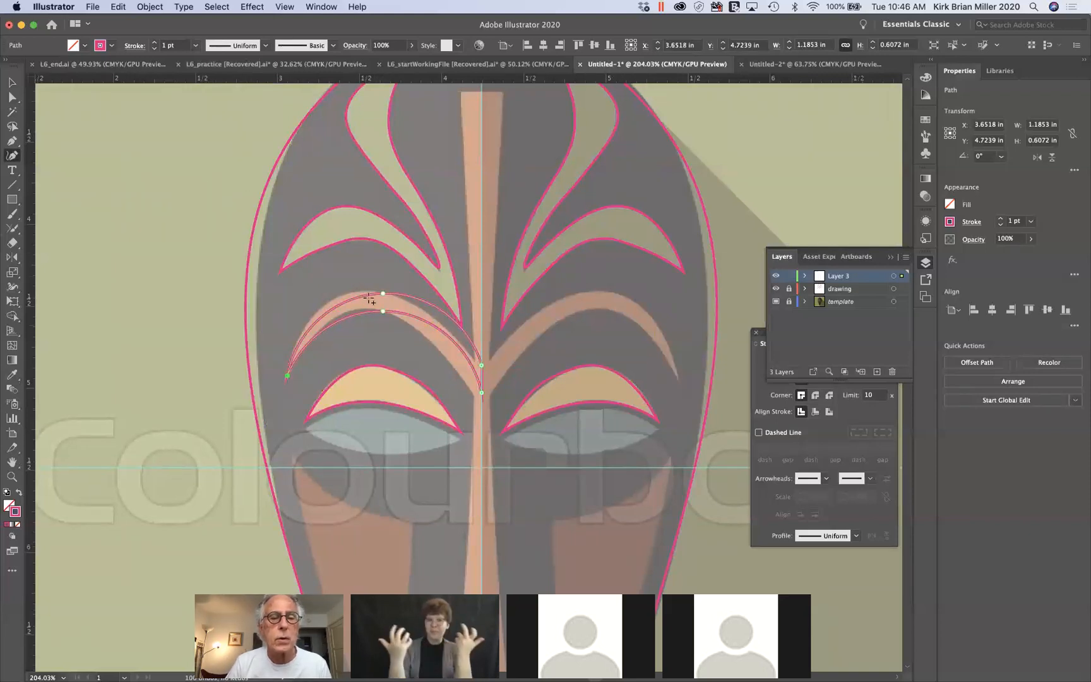
drag(382, 291, 341, 298)
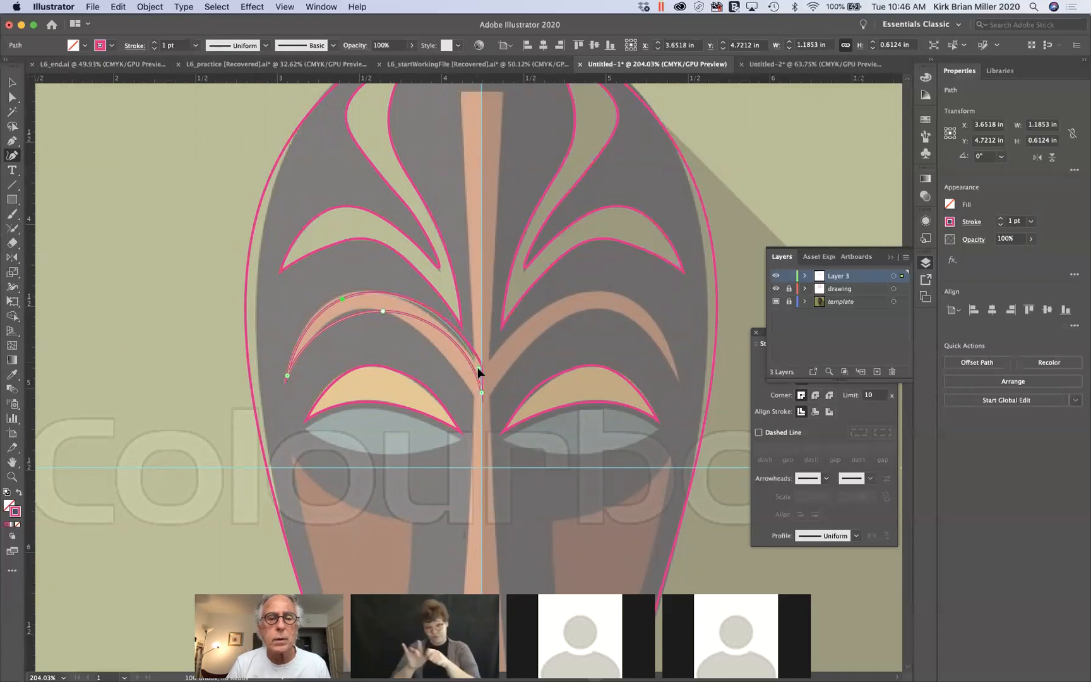
drag(478, 370, 477, 369)
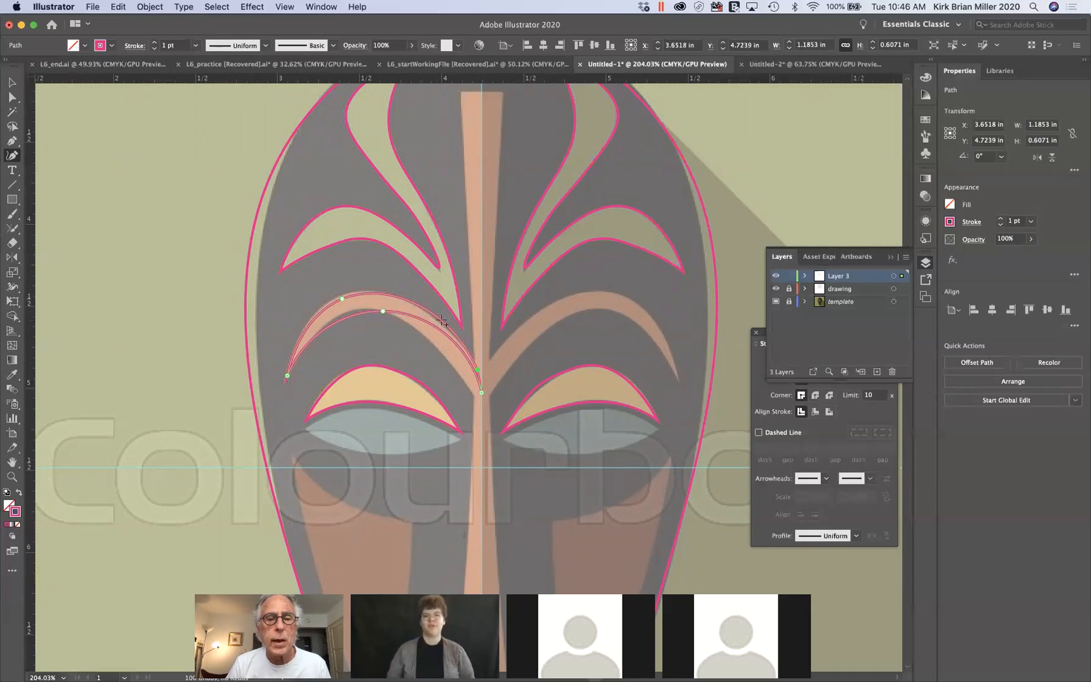
click(437, 320)
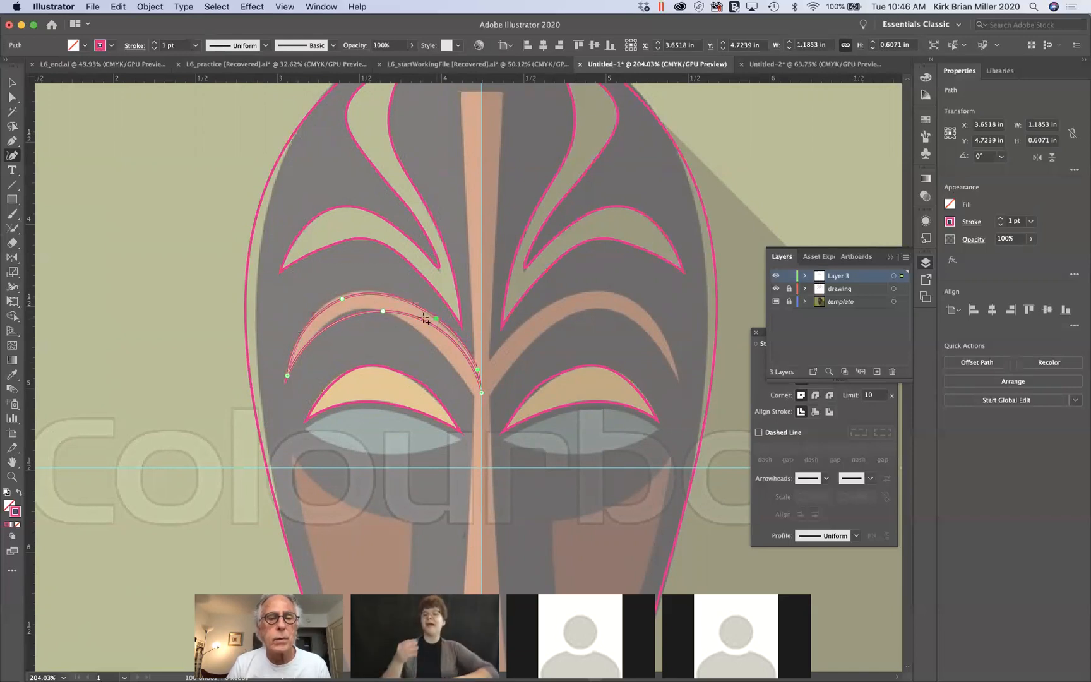
click(338, 296)
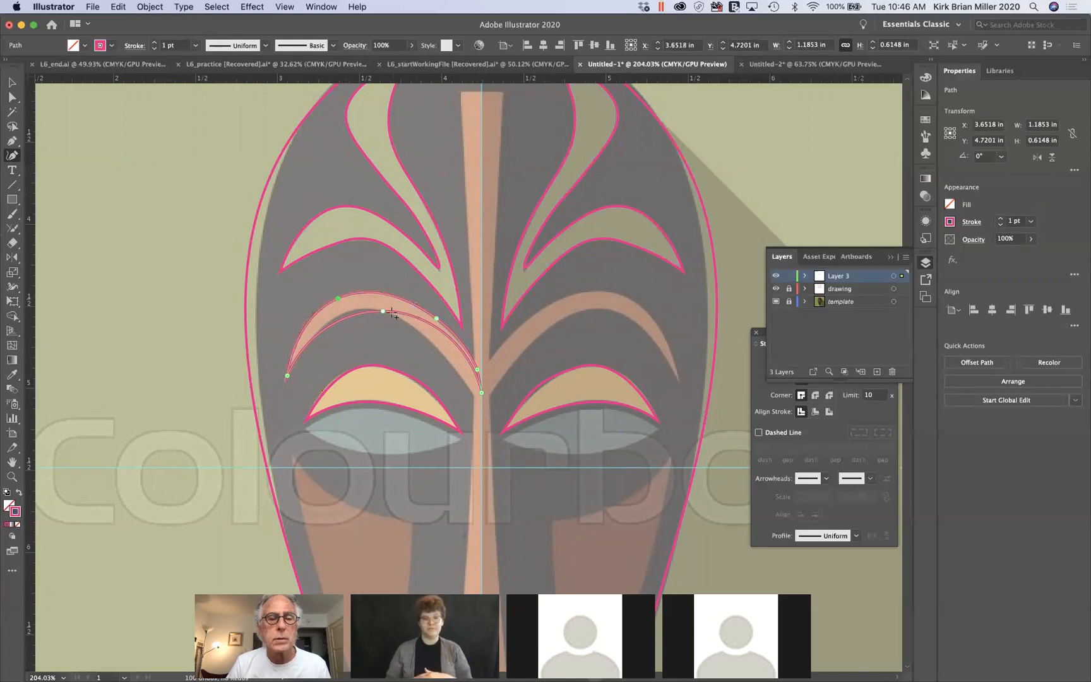
Step: Fit the left brow arch's lower edge to the template by adding points at the inner base and slope and repositioning the curve points
drag(384, 311, 341, 312)
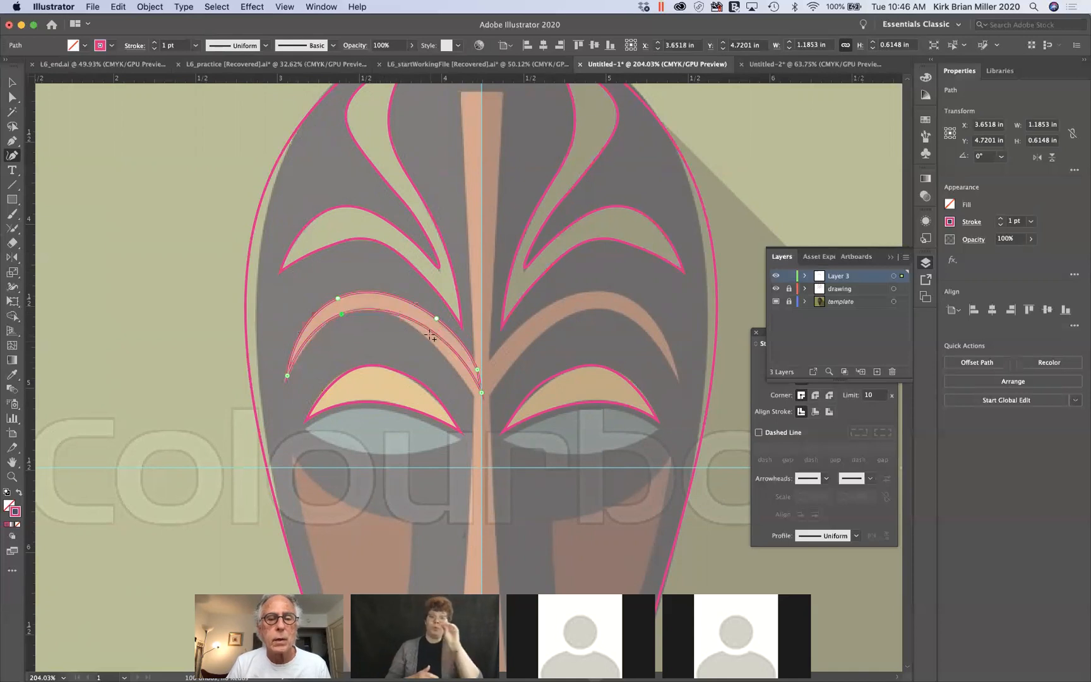
drag(435, 333, 456, 373)
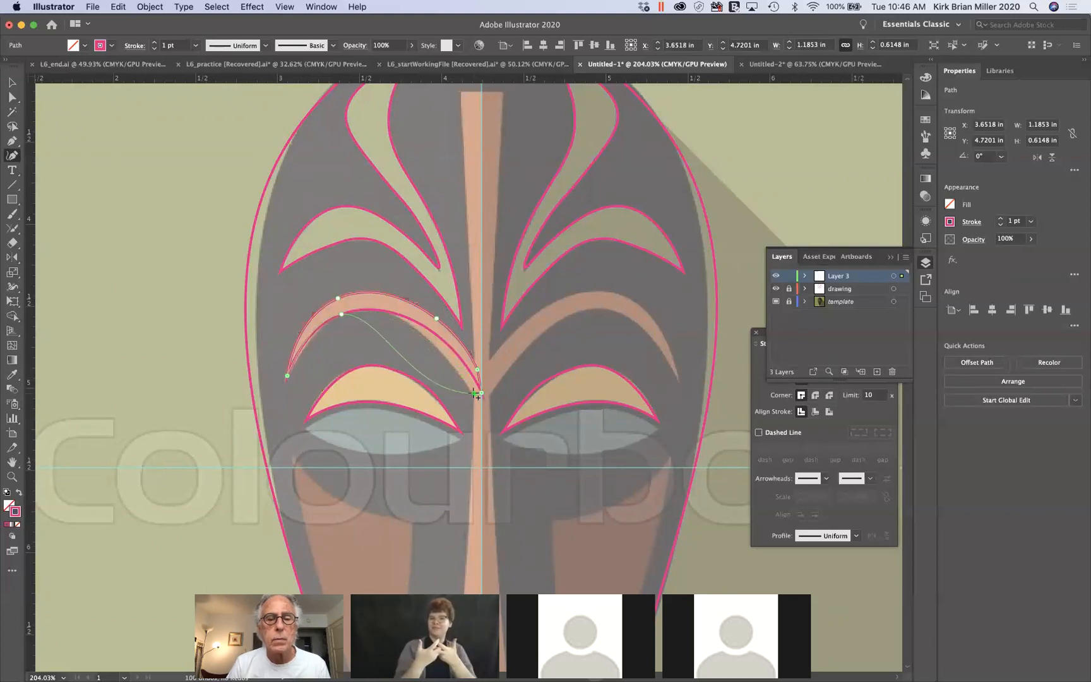
click(472, 393)
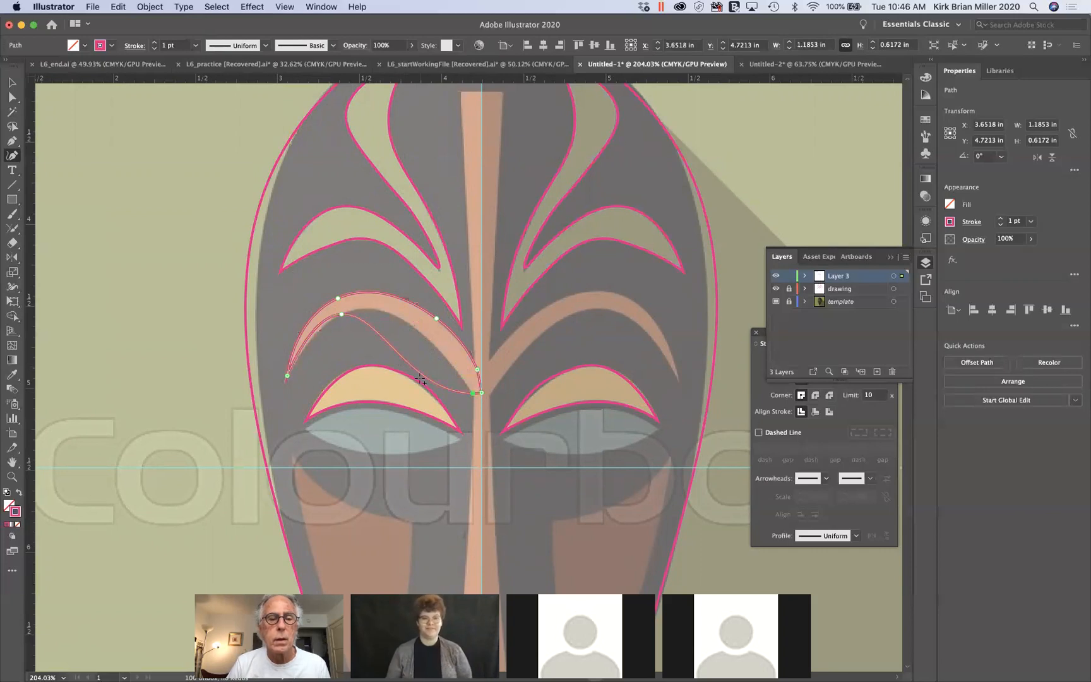
drag(421, 374, 424, 338)
click(424, 337)
click(472, 393)
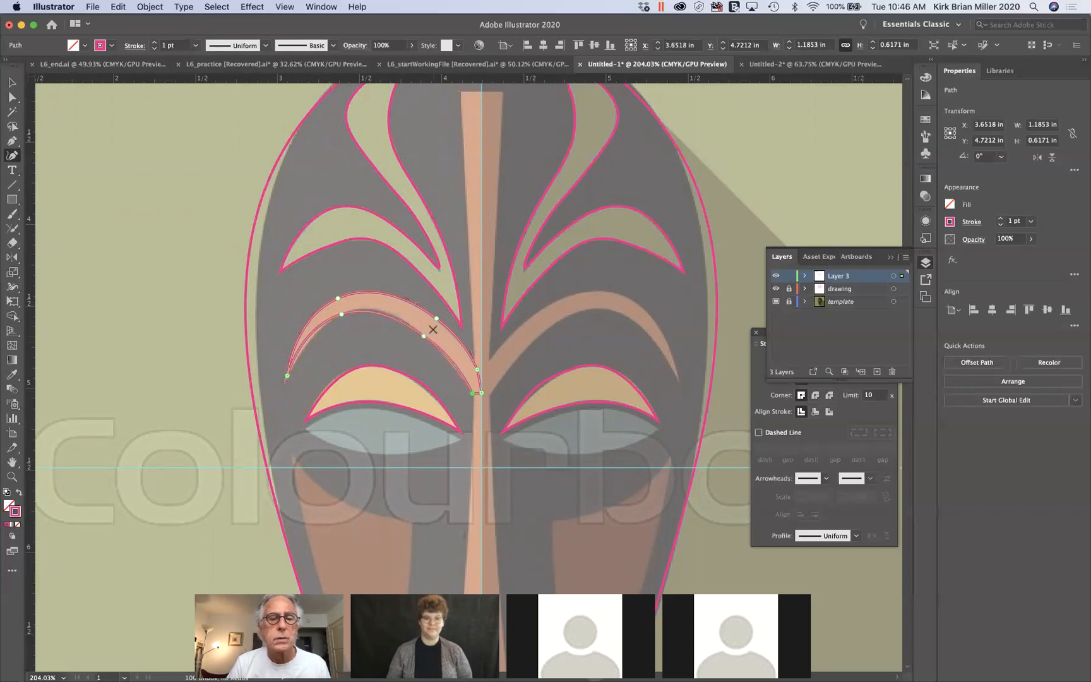
drag(424, 336, 405, 322)
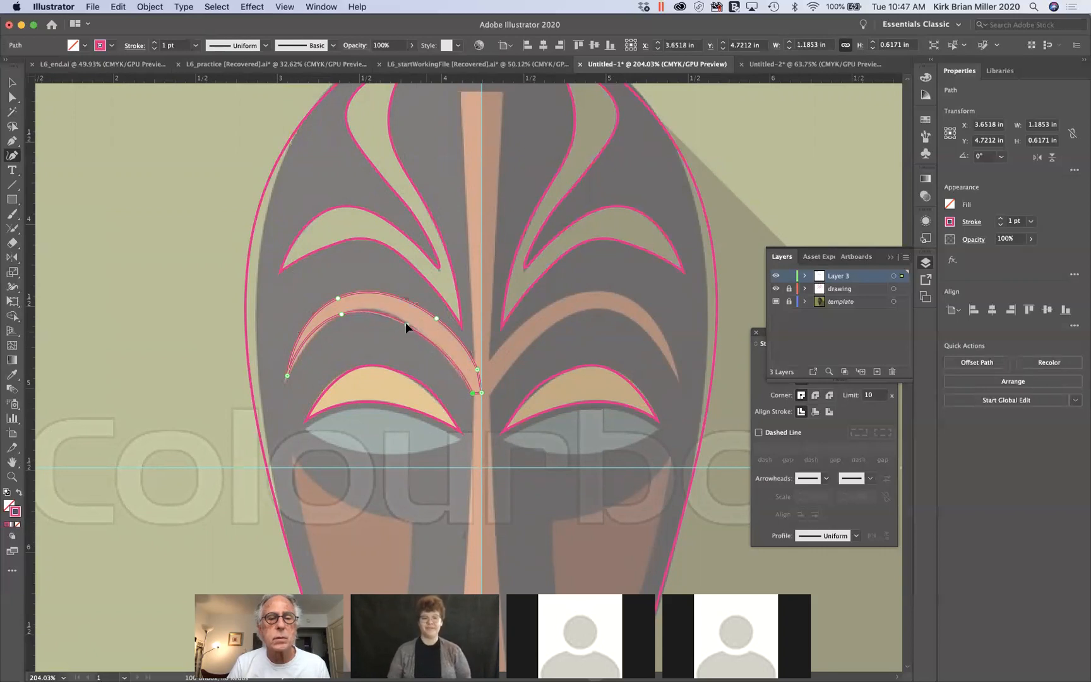
click(341, 314)
click(364, 309)
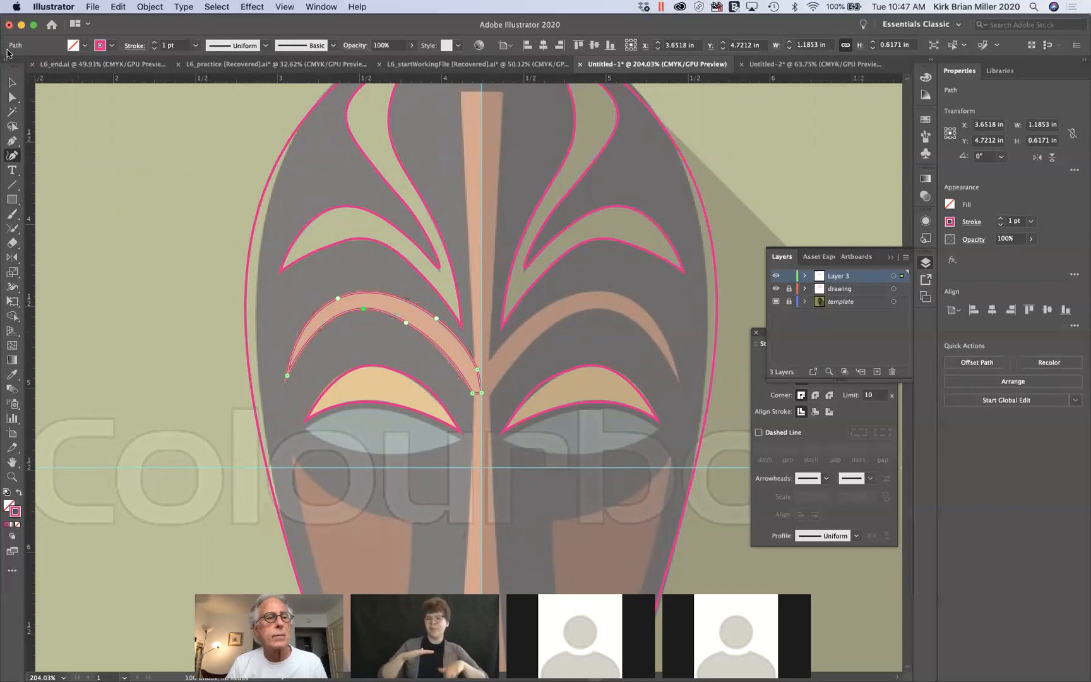
Step: Reflect a copy of the left brow arch across the vertical centre guide to form the right arch
click(11, 82)
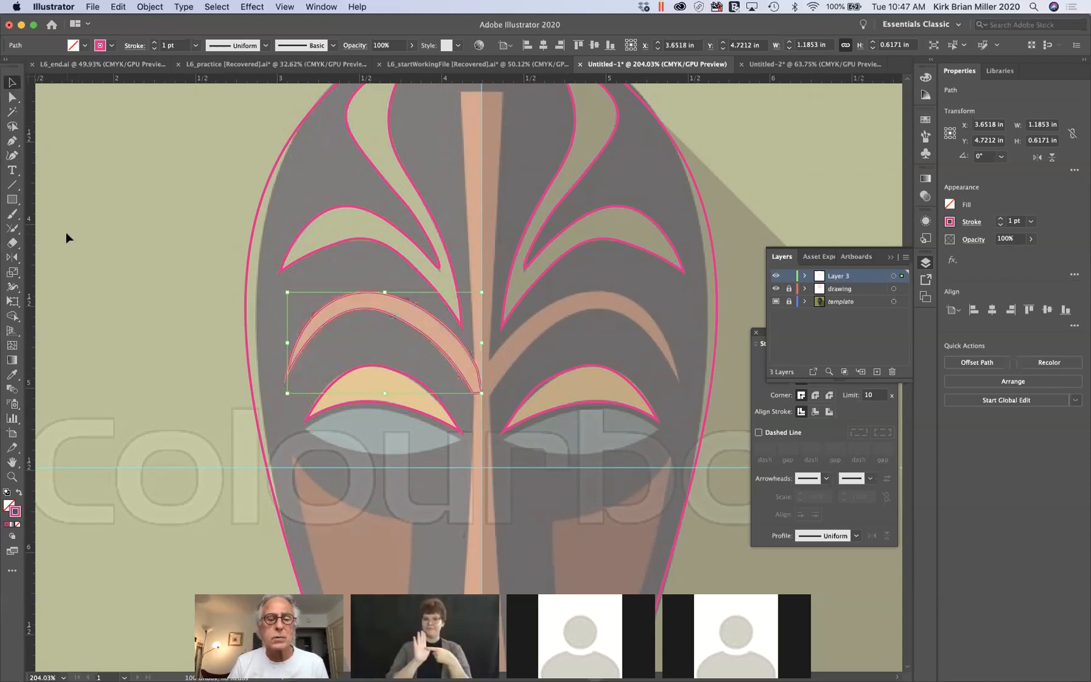
click(11, 259)
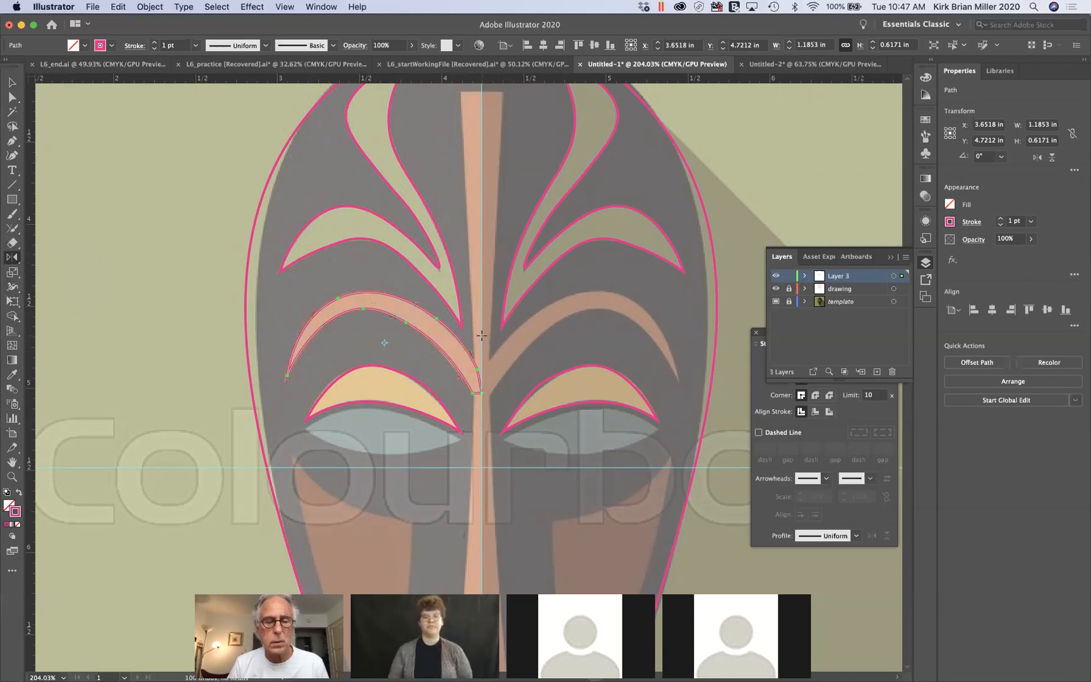
alt+click(482, 336)
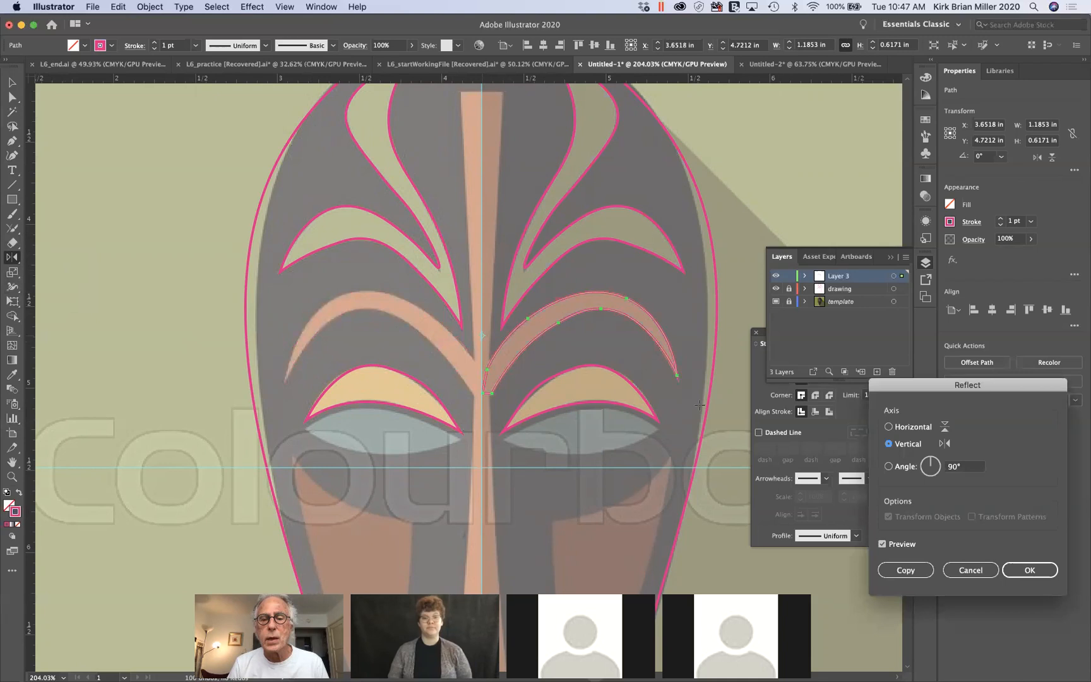
click(907, 571)
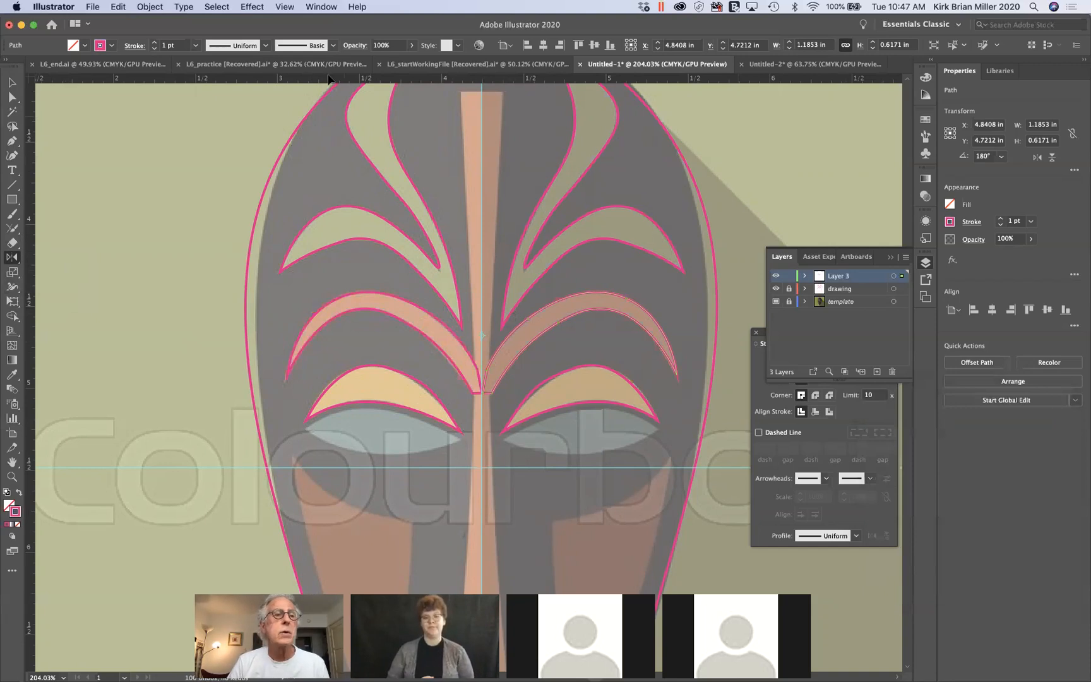
Step: Show all hidden objects to bring back the nose-strip path
click(158, 7)
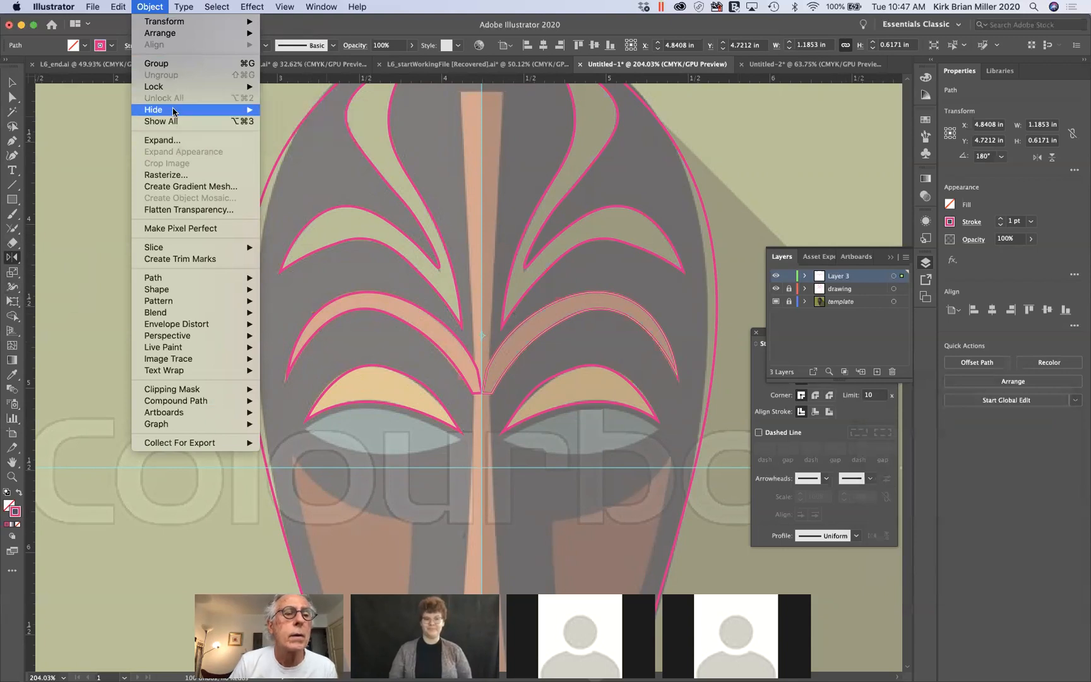
mouse_move(175, 111)
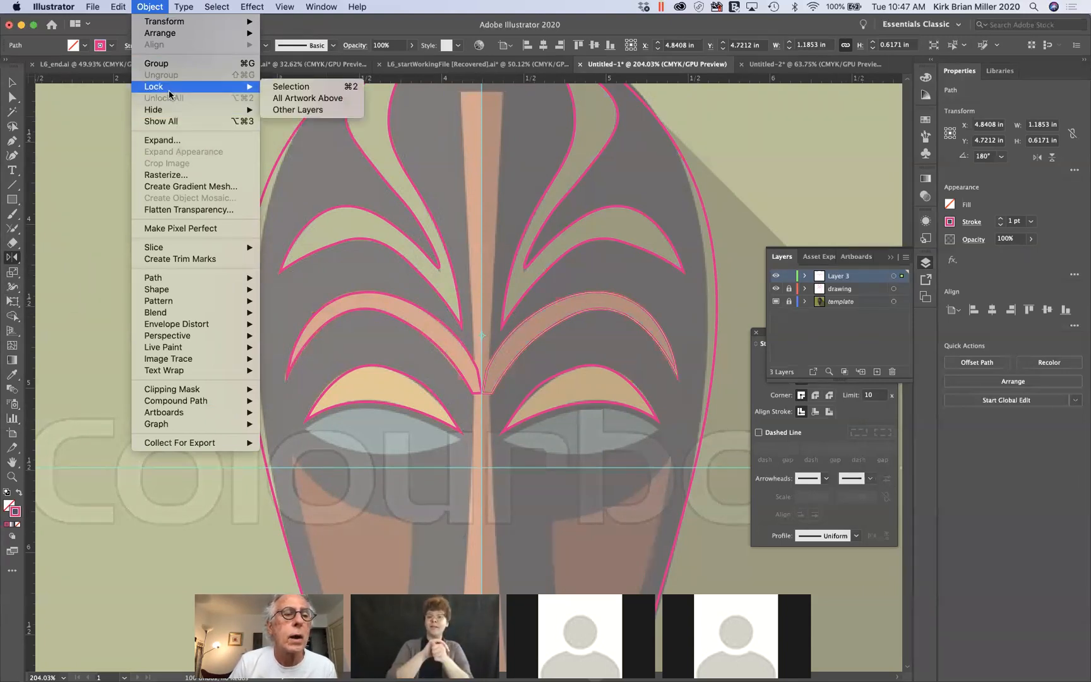
click(172, 121)
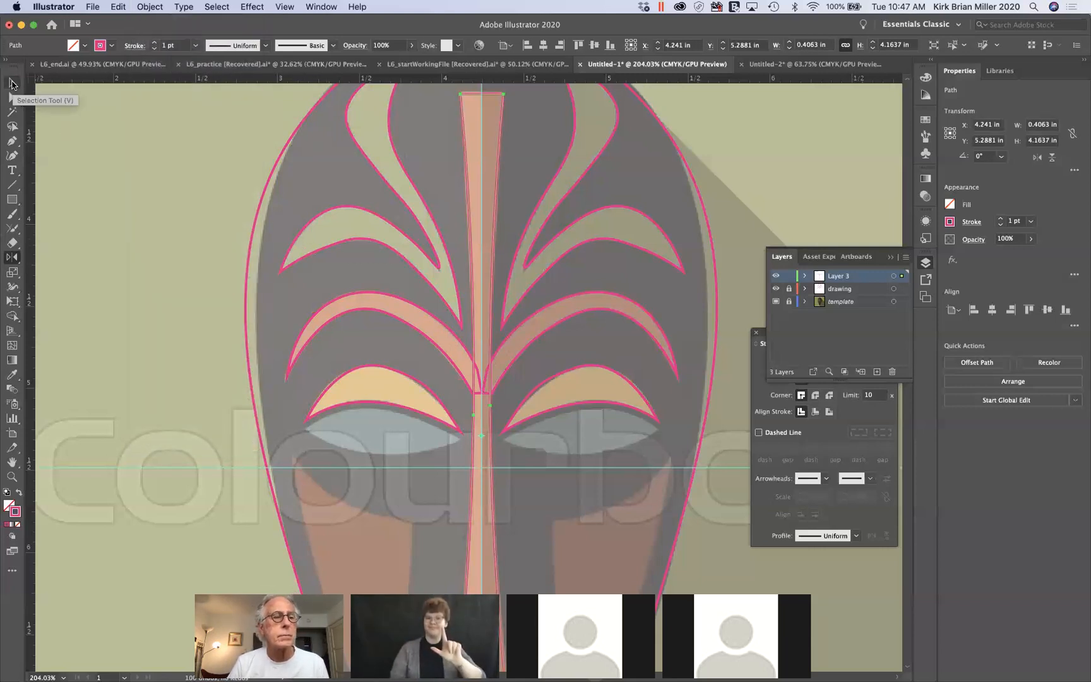
Step: Select both brow arches and the nose strip and merge them into one shape with the Shape Builder tool
click(12, 83)
click(417, 335)
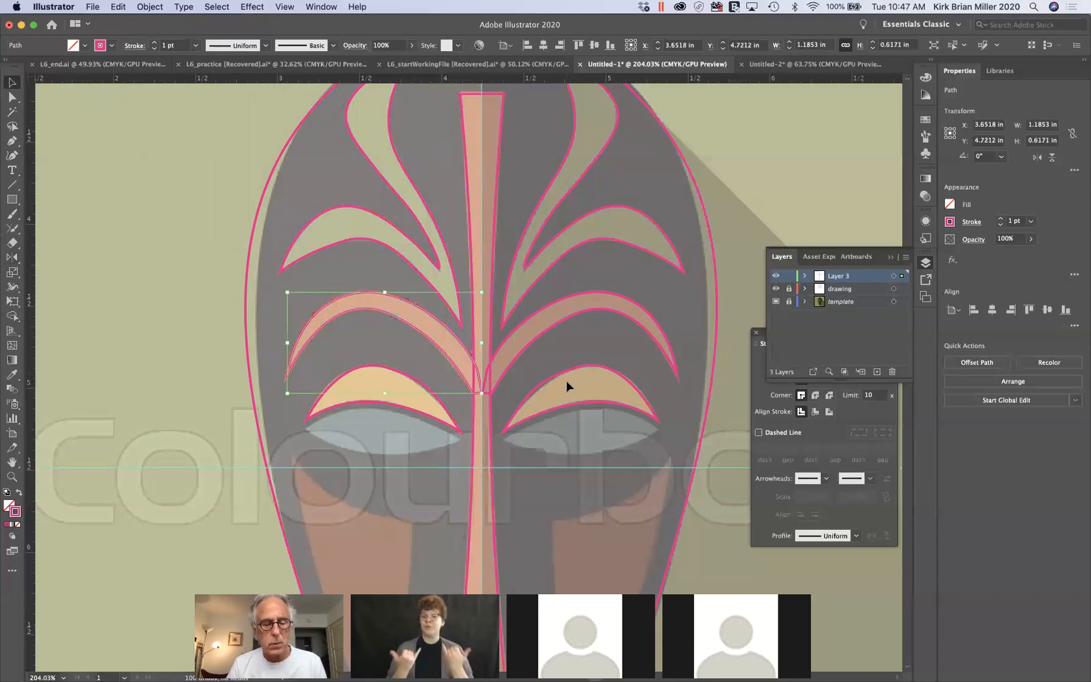
shift+click(549, 332)
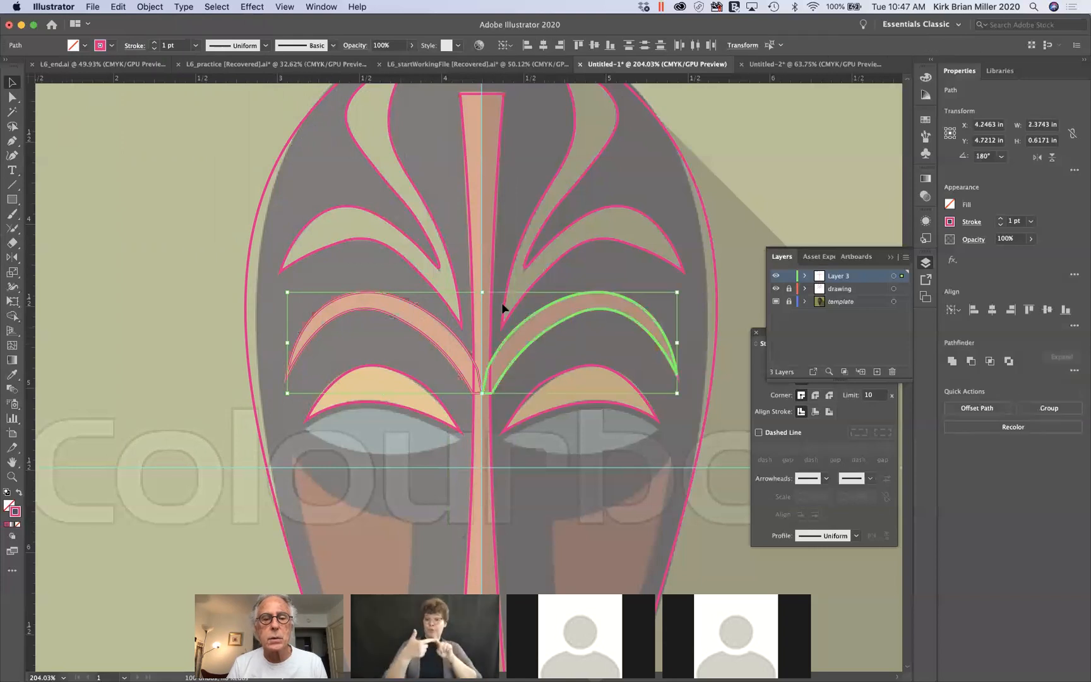
shift+click(492, 272)
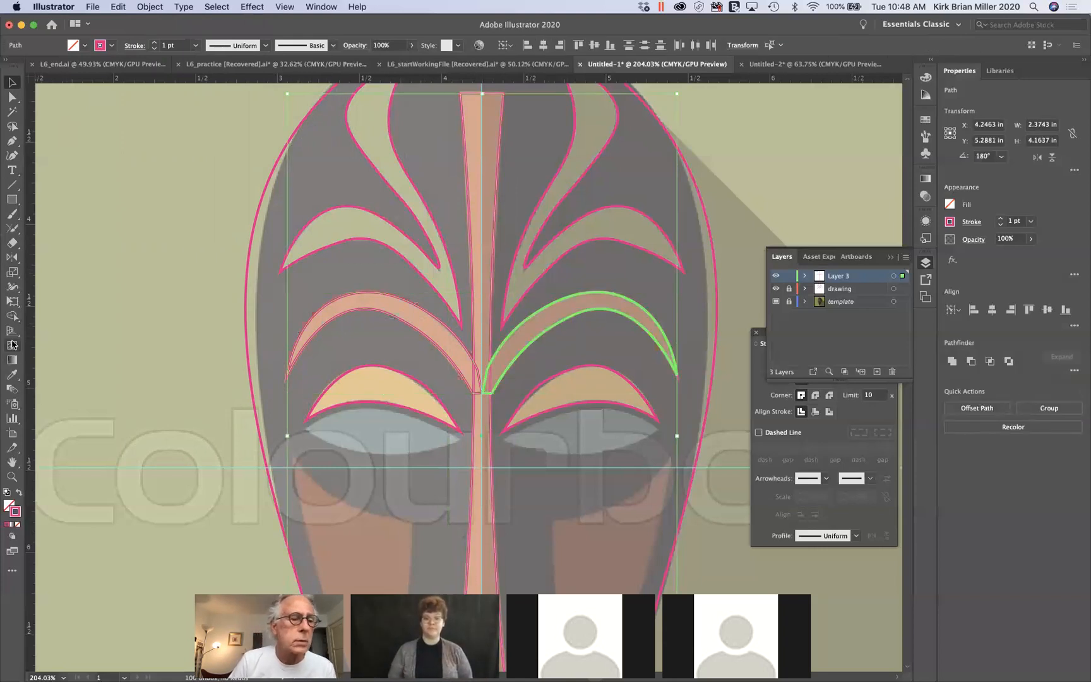
click(10, 317)
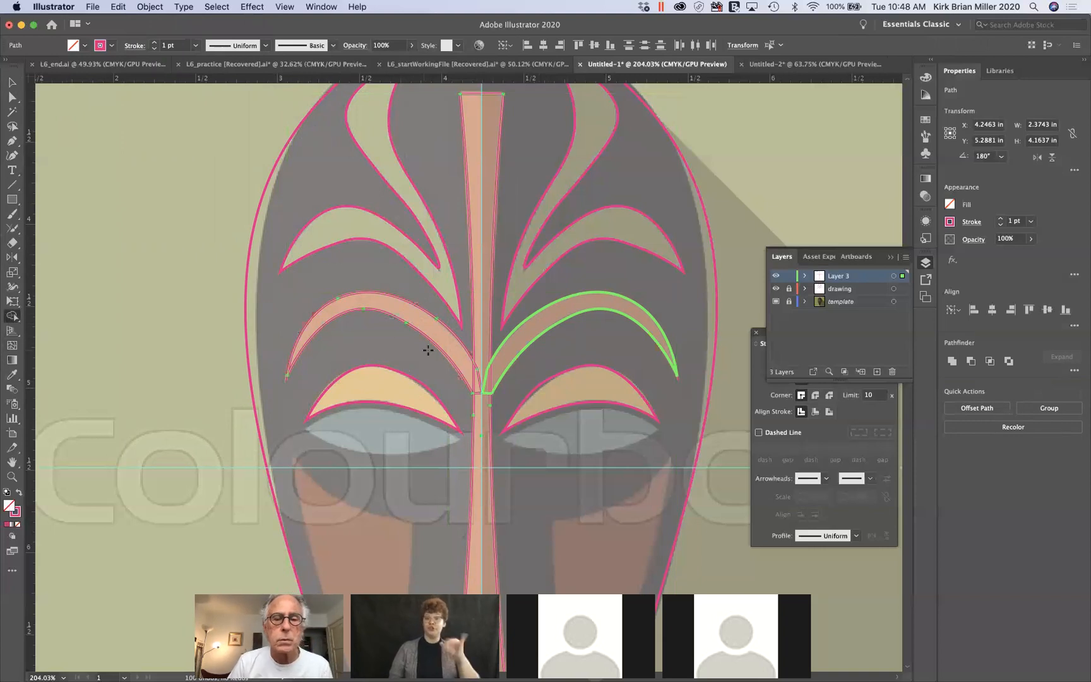
drag(452, 349, 490, 369)
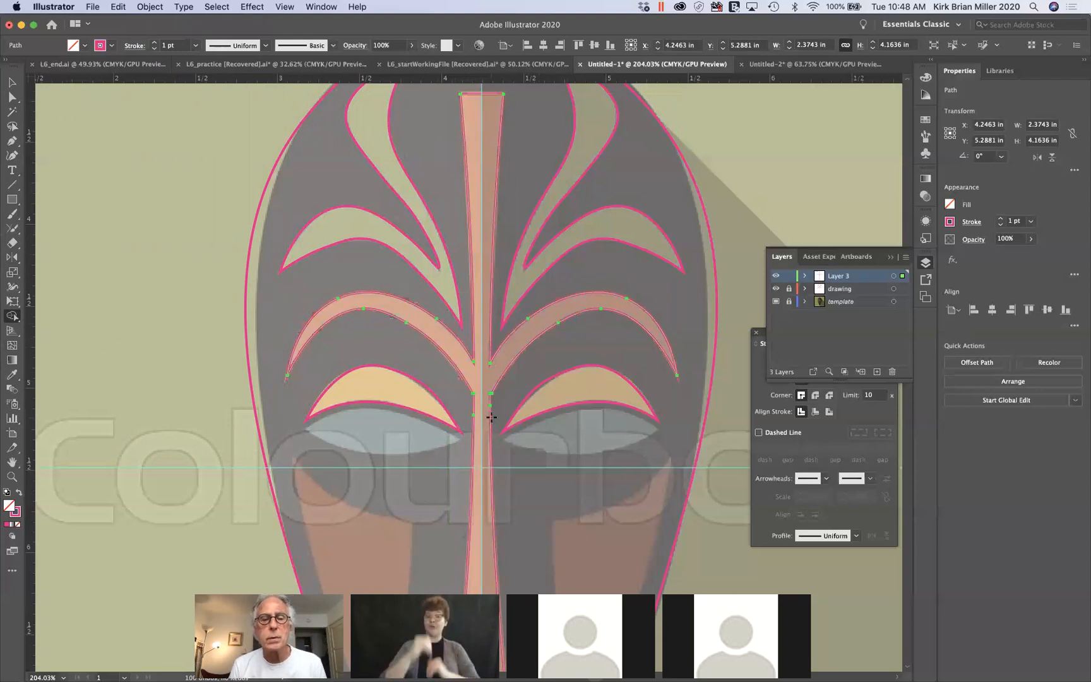
Step: Cut the merged nose-and-brow shape into two halves with the Scissors tool where its upper and lower edges meet the centre guide
key(super+0)
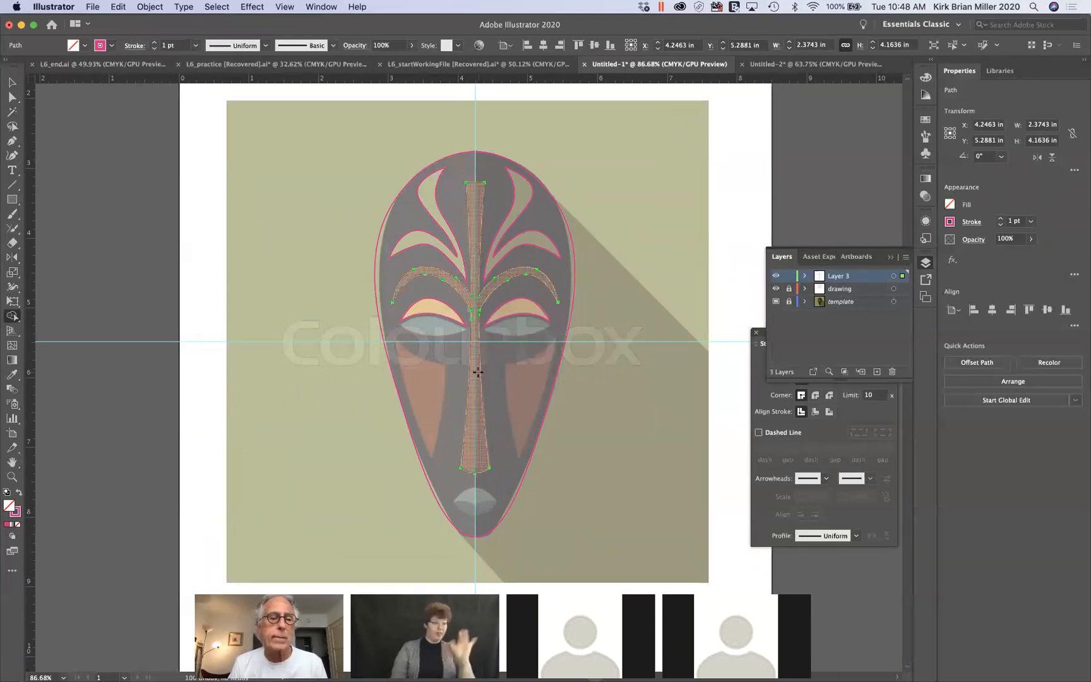
scroll(491, 353, up, 5)
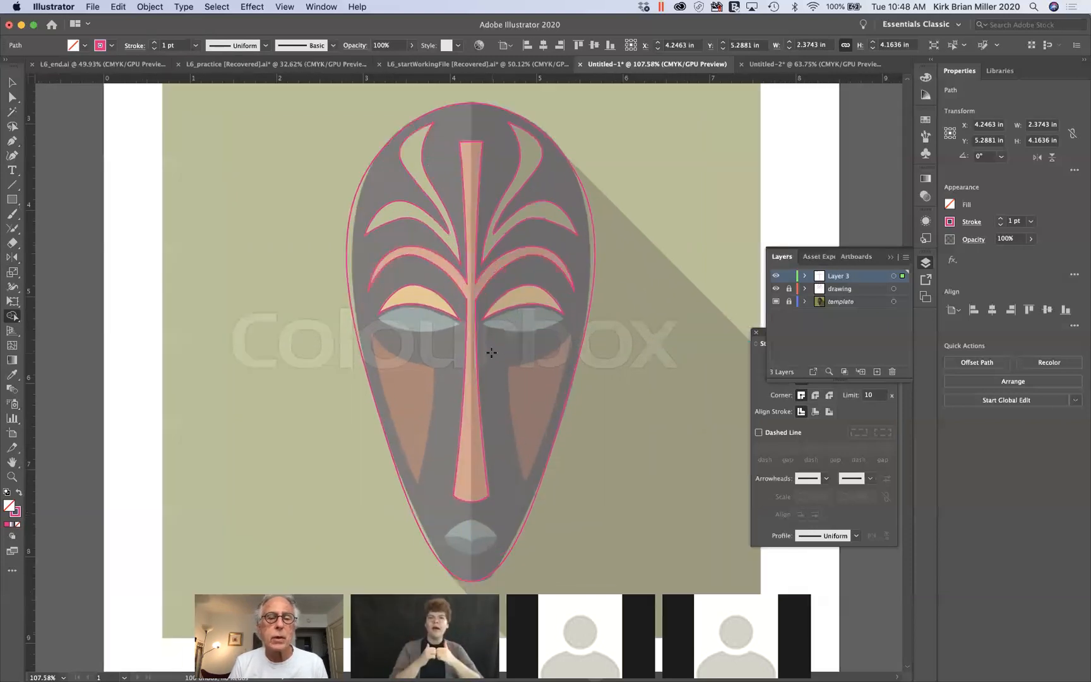
scroll(474, 376, up, 1)
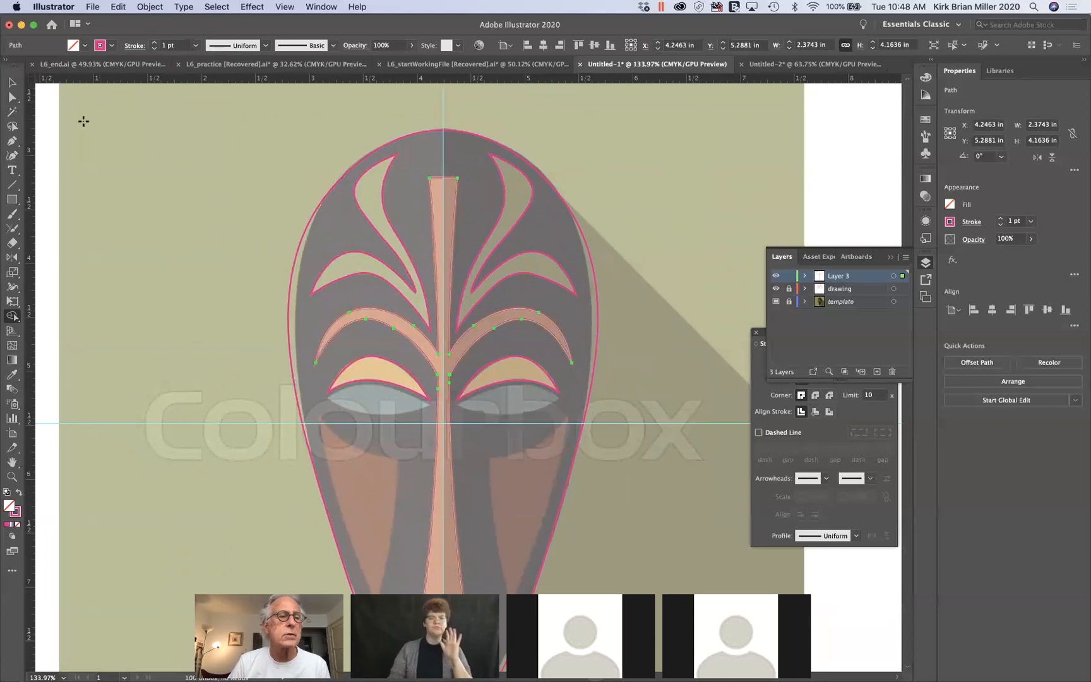
click(14, 245)
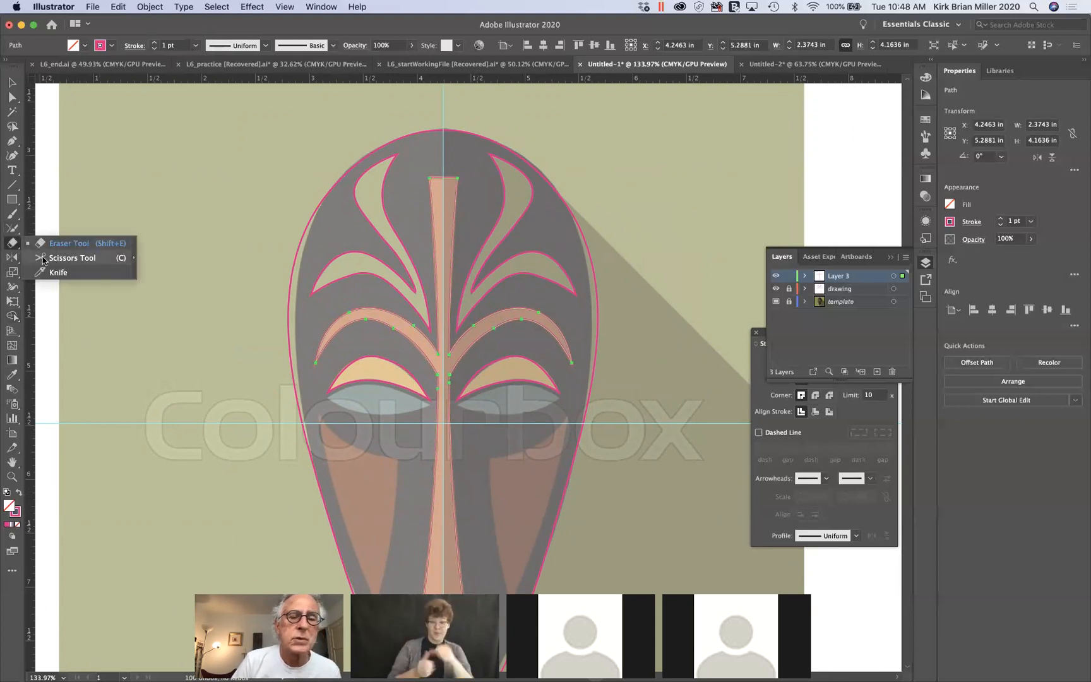
click(69, 257)
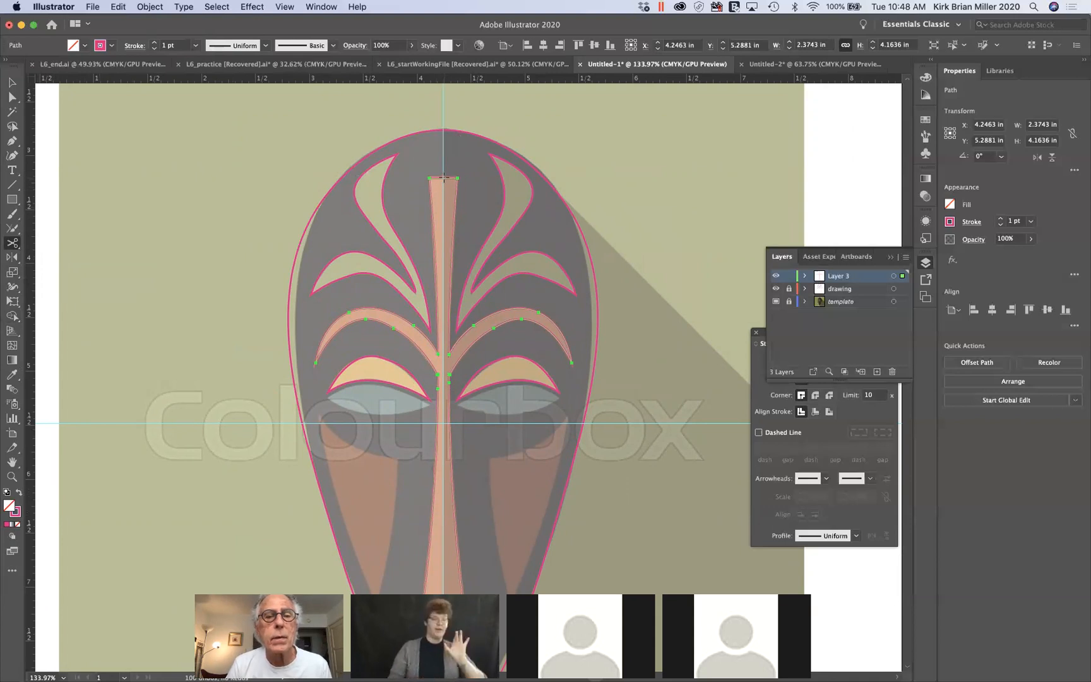
click(443, 179)
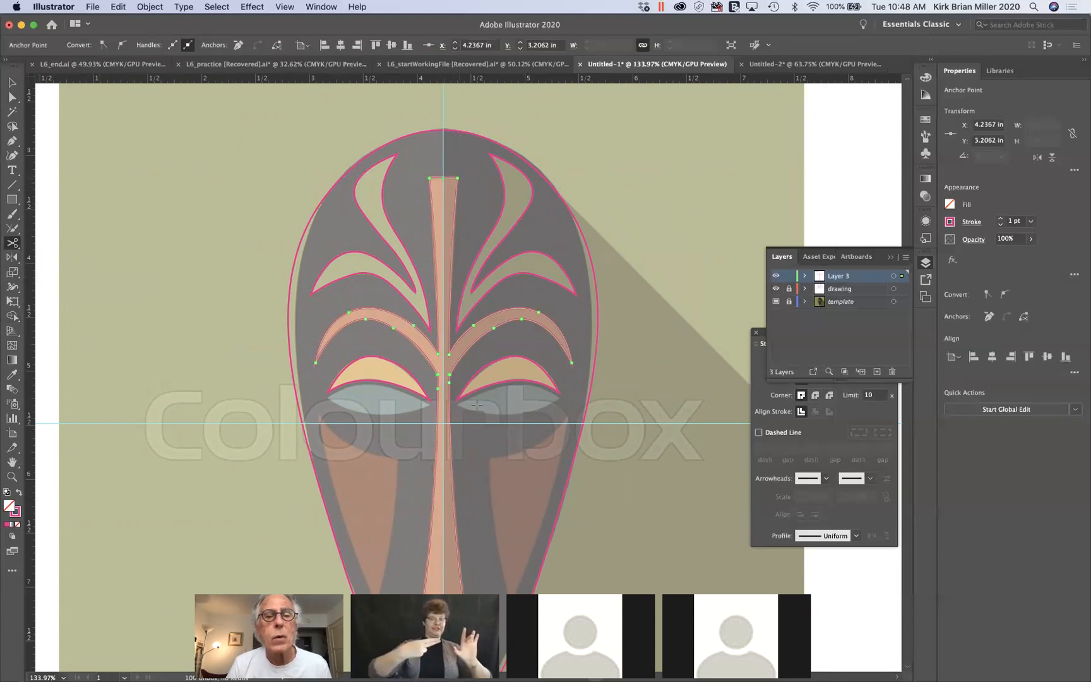
scroll(503, 487, down, 6)
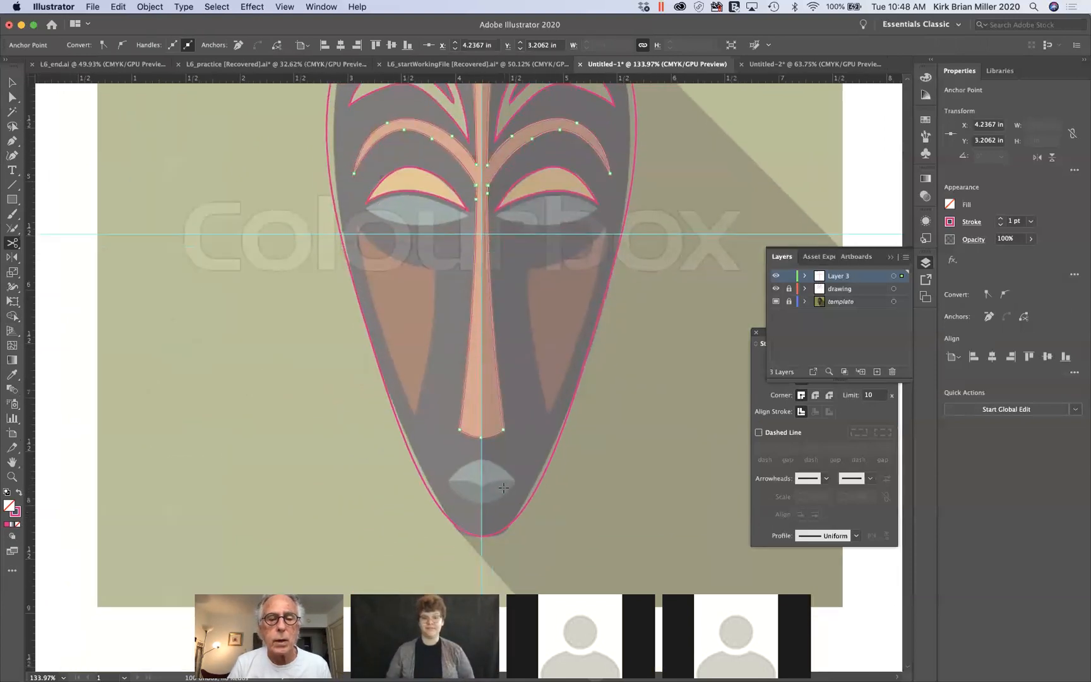
click(480, 435)
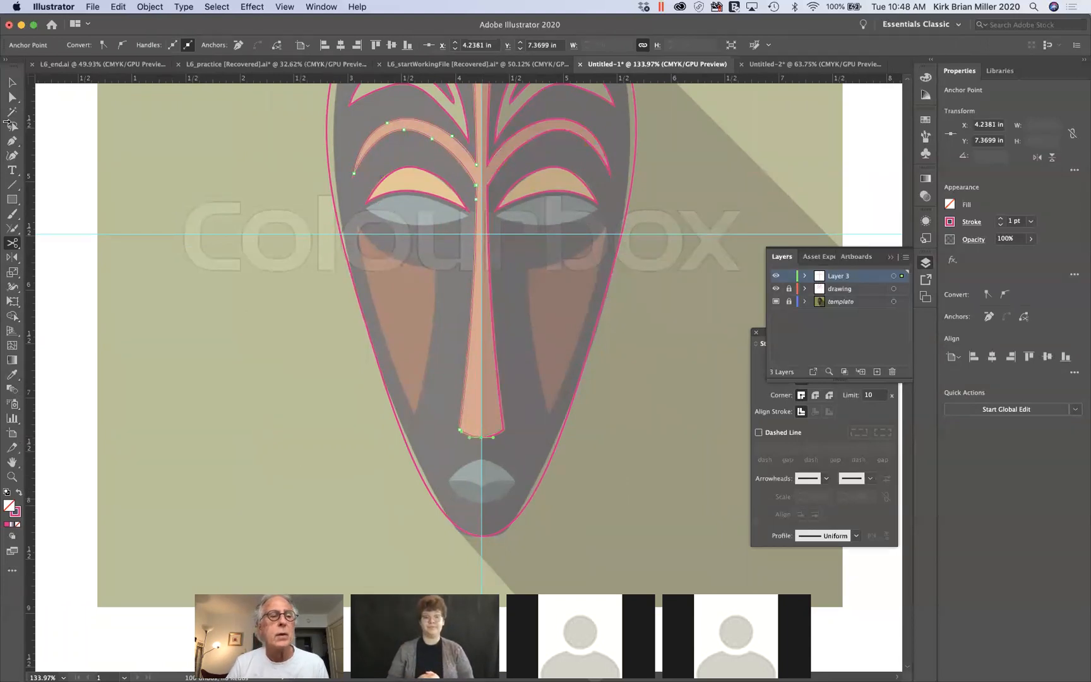
key(super+shift+a)
key(super+z)
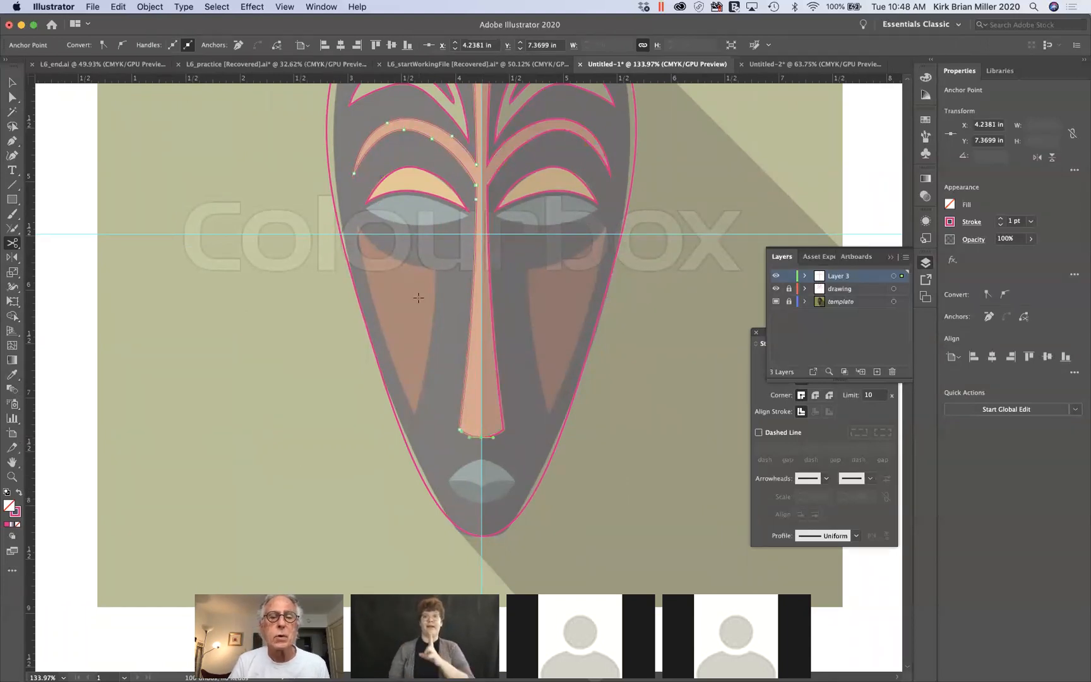
Step: Fill the left nose-and-brow half with the brown swatch C=35 M=60 Y=80 K=25 and deselect it
scroll(418, 297, up, 5)
scroll(418, 297, up, 2)
scroll(418, 297, right, 2)
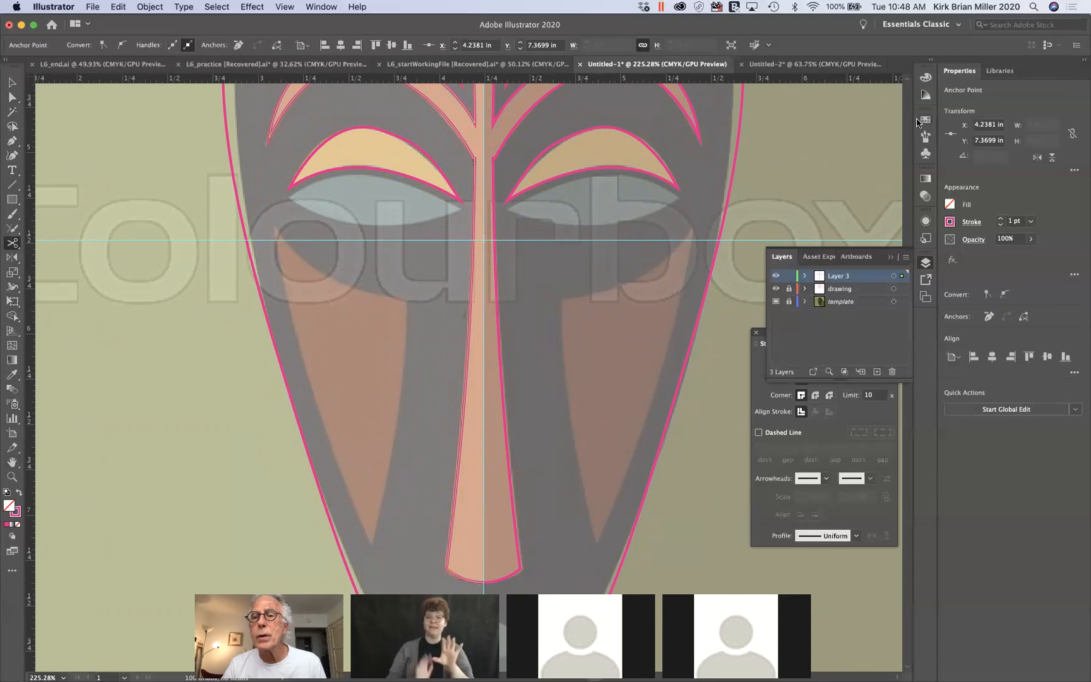
click(925, 120)
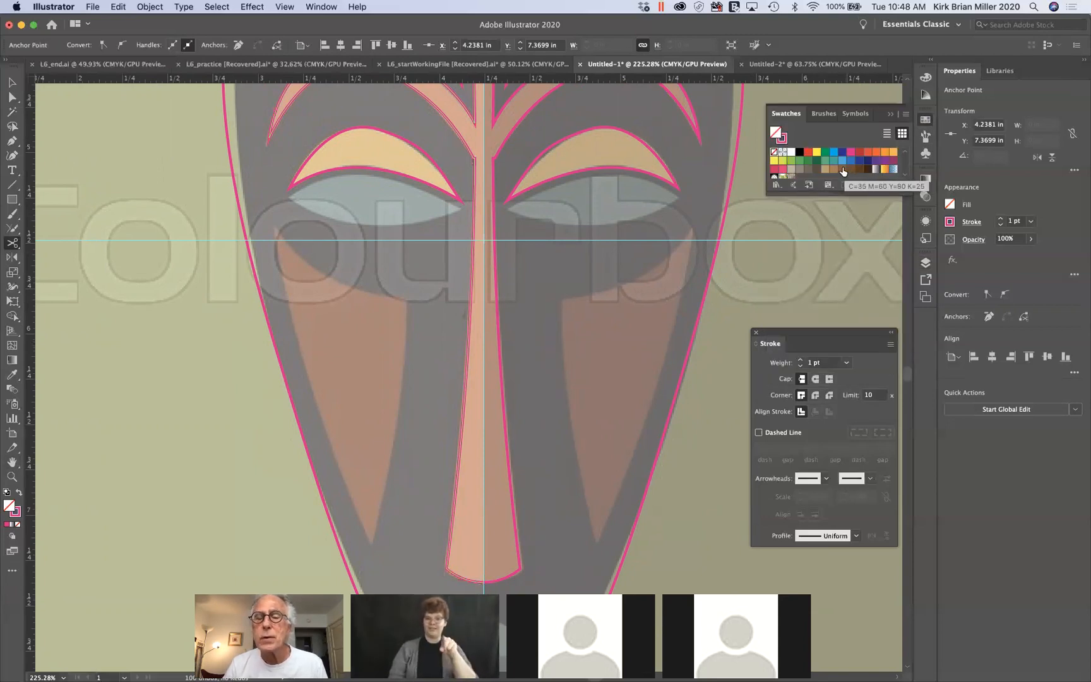
click(843, 170)
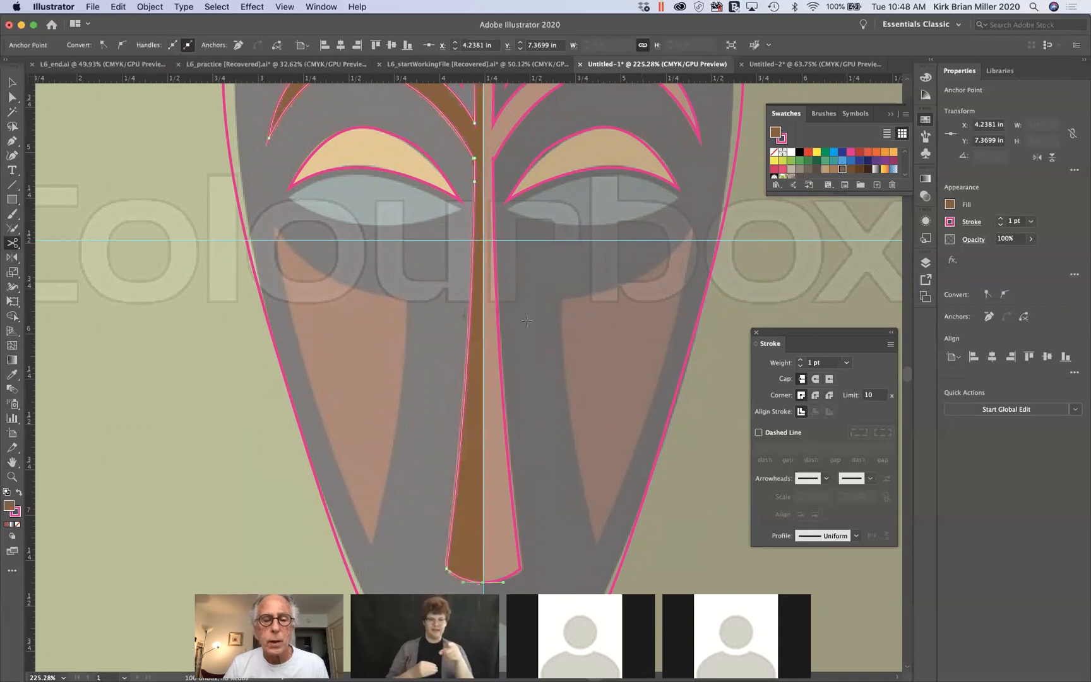
click(11, 83)
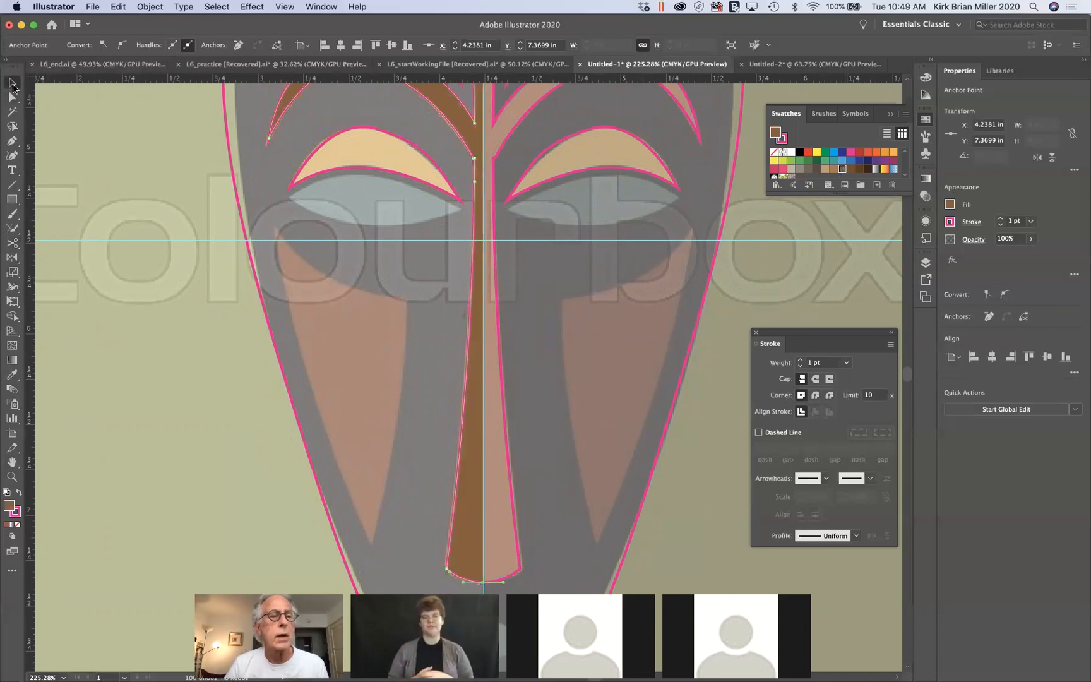
click(696, 437)
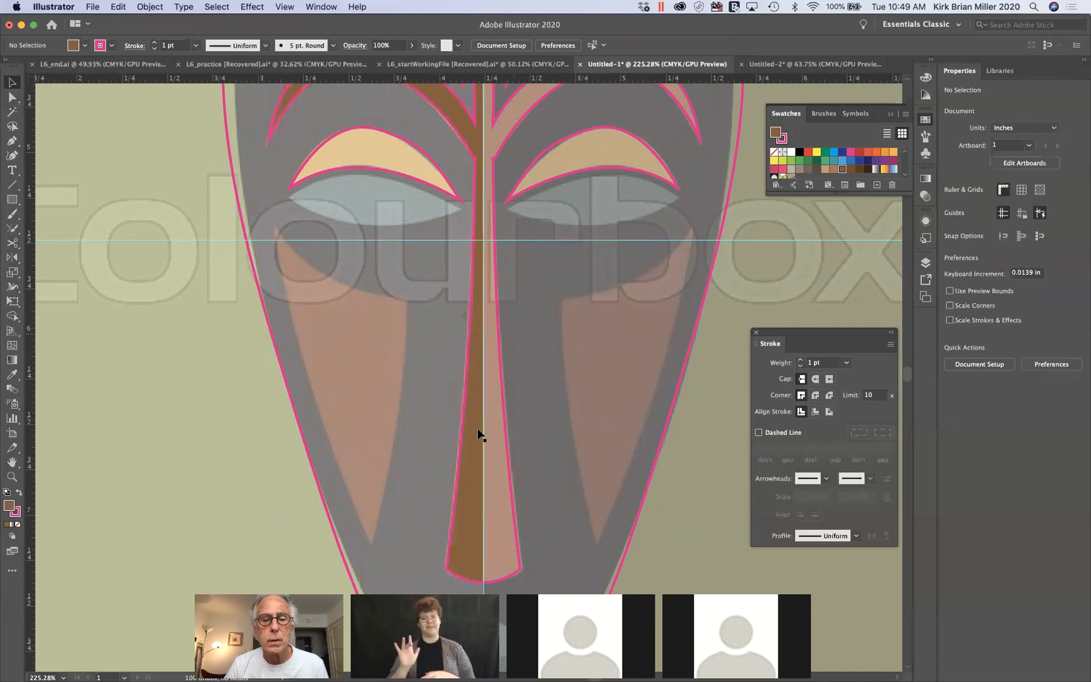
Step: Fill the right nose-and-brow half with a lighter tan swatch
click(508, 443)
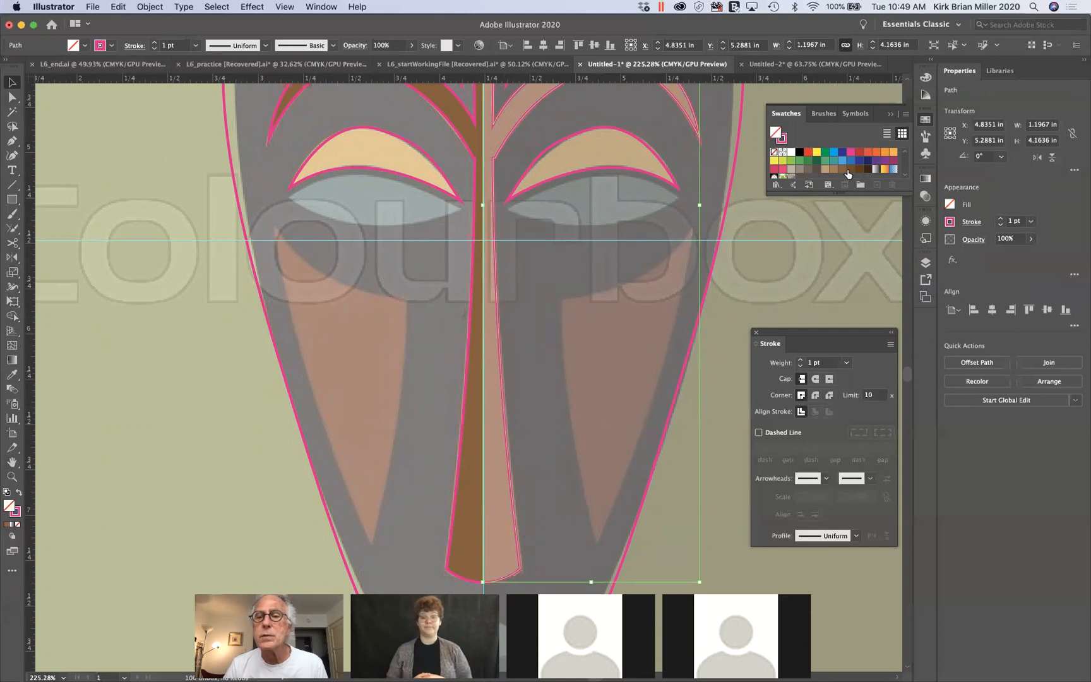
click(825, 169)
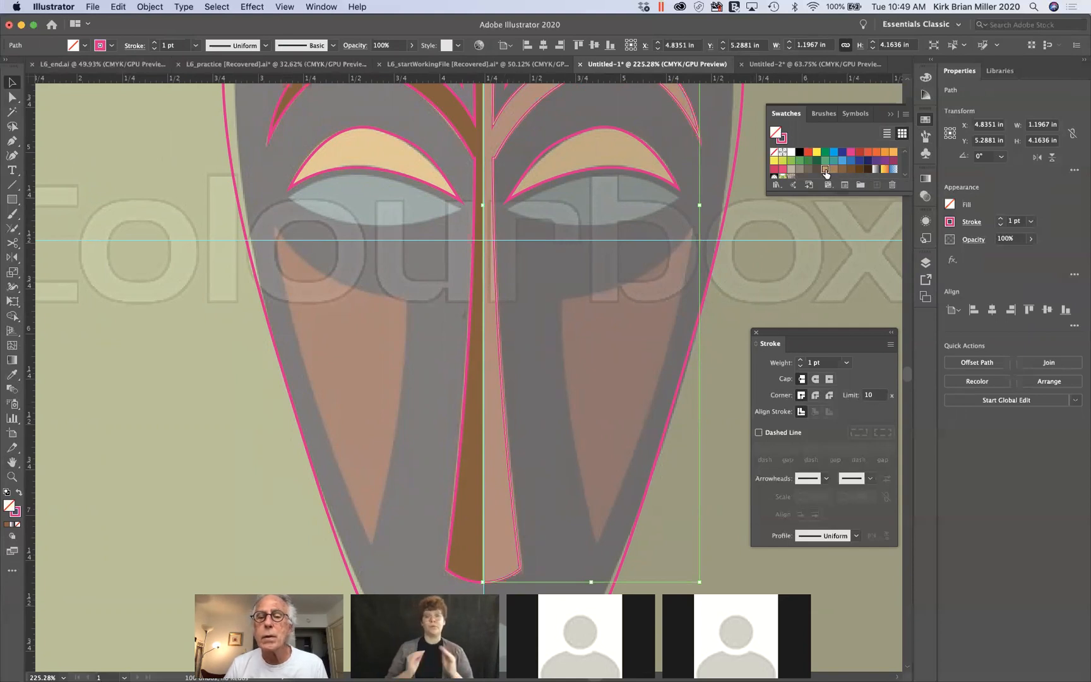
click(714, 429)
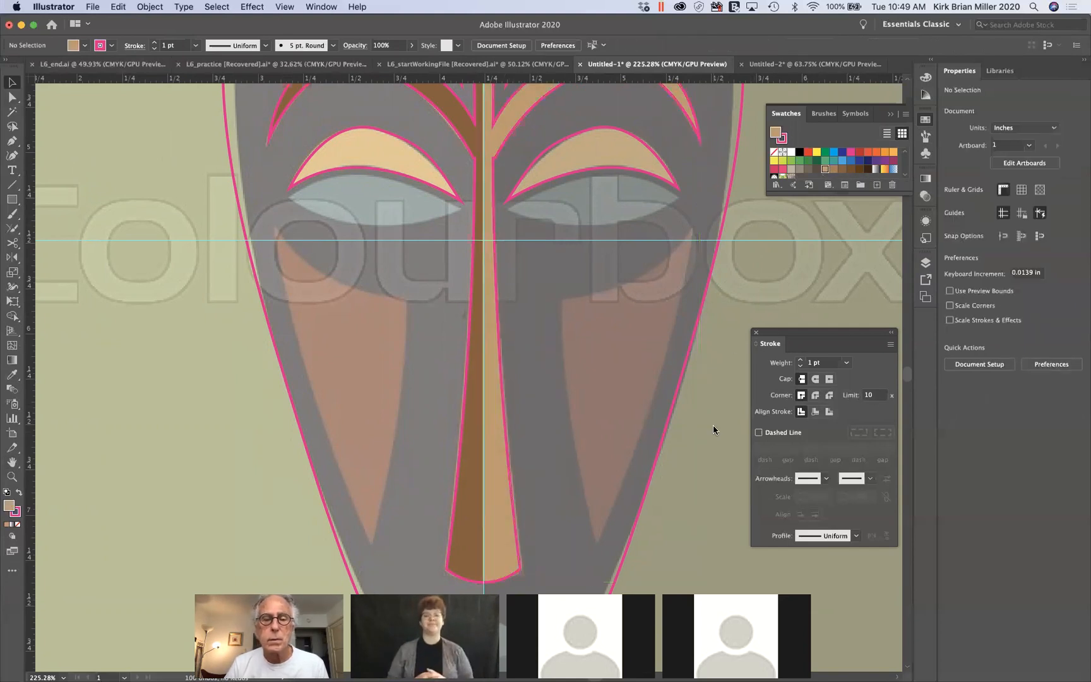
Step: Try setting the stroke colour to None without selecting the nose-and-brow halves
scroll(702, 433, down, 5)
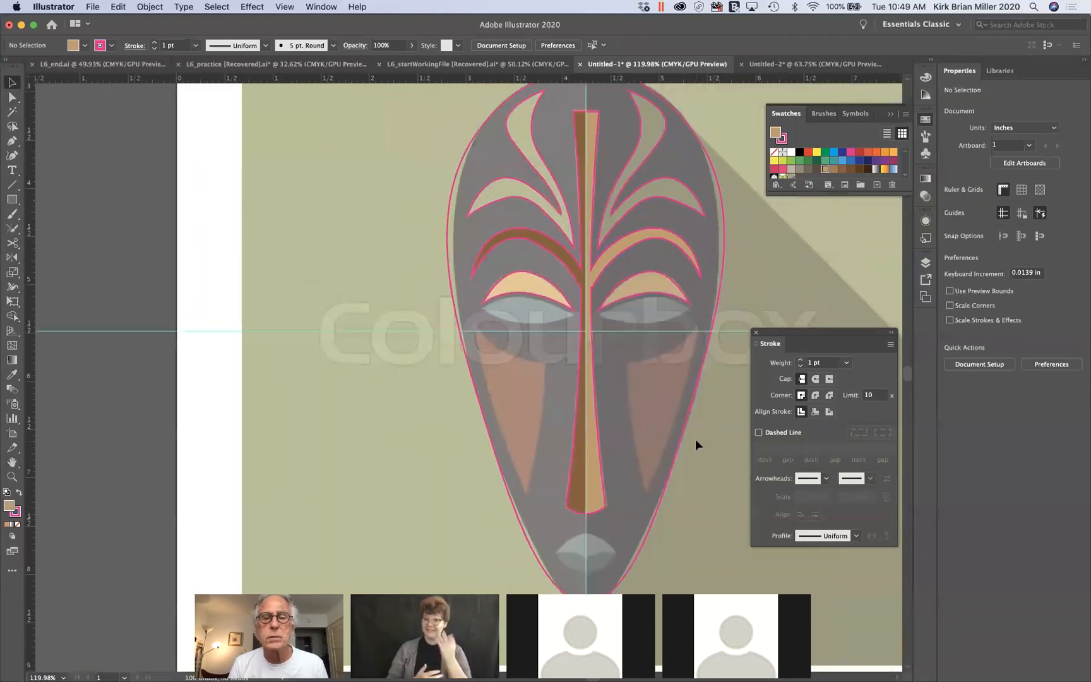
click(19, 510)
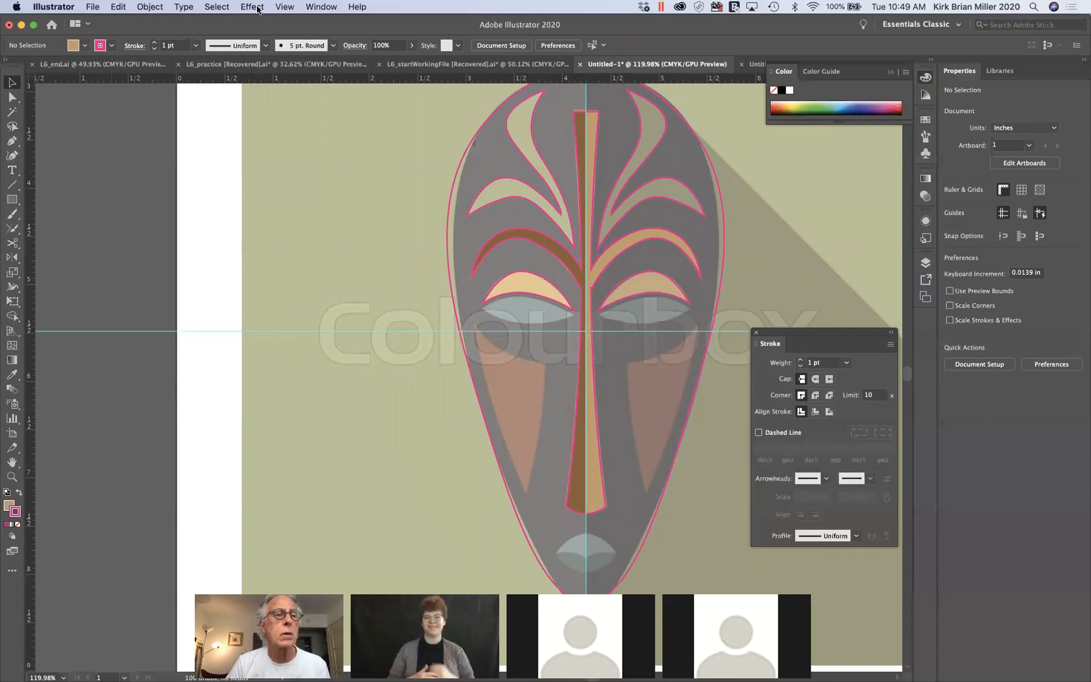
click(111, 45)
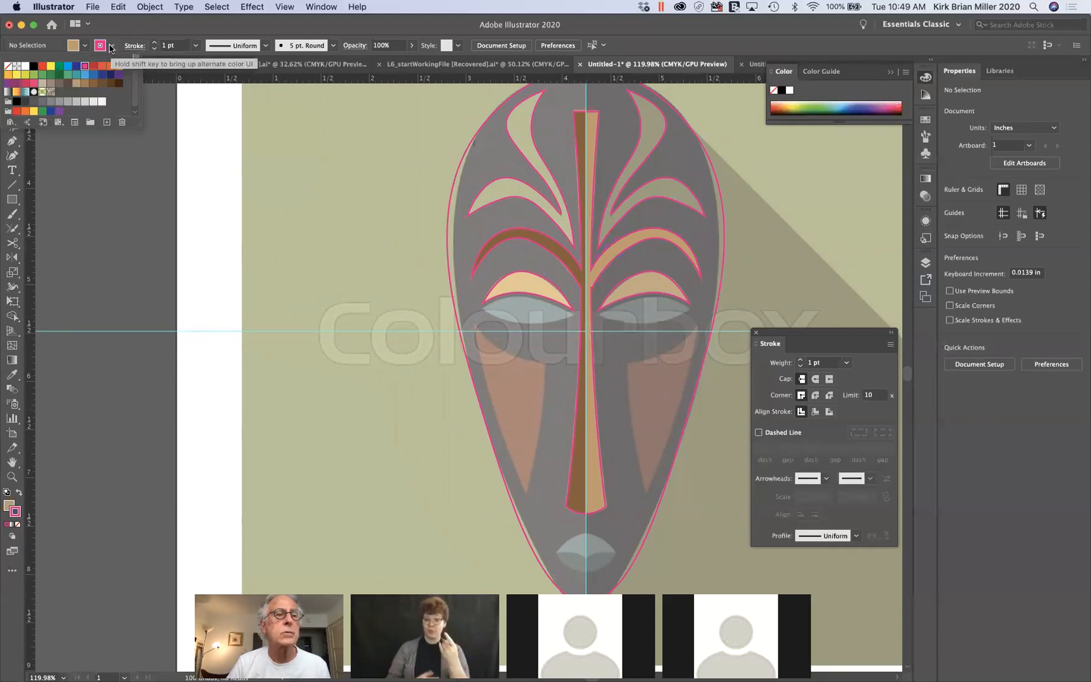
click(7, 66)
click(333, 381)
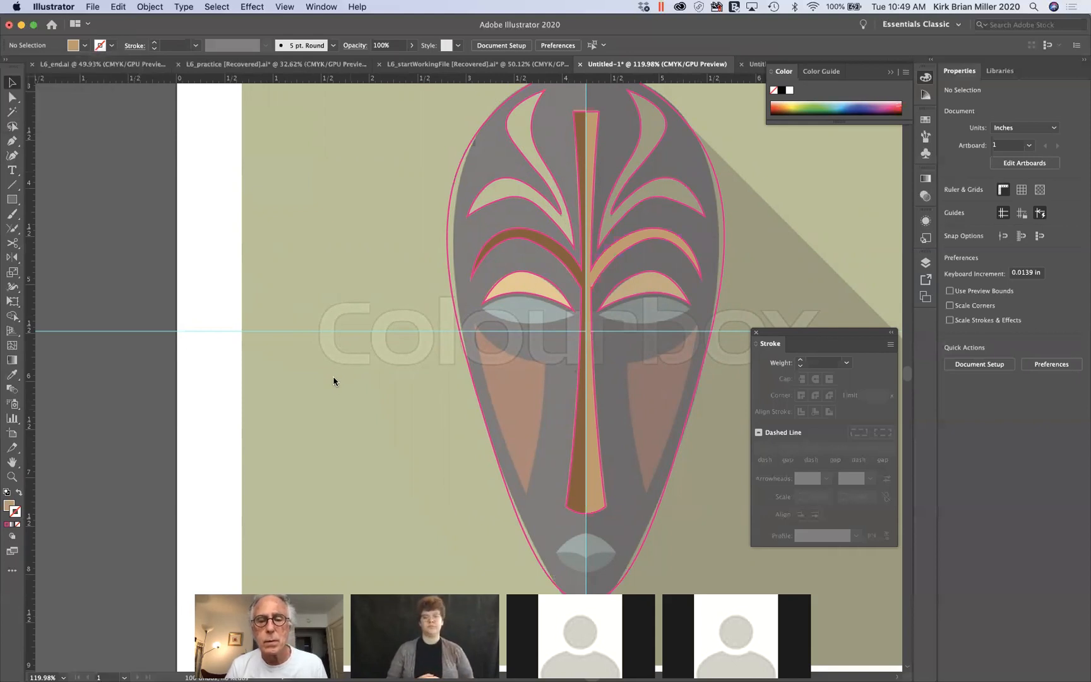
Step: Select both nose-and-brow halves and set their stroke to None
click(570, 466)
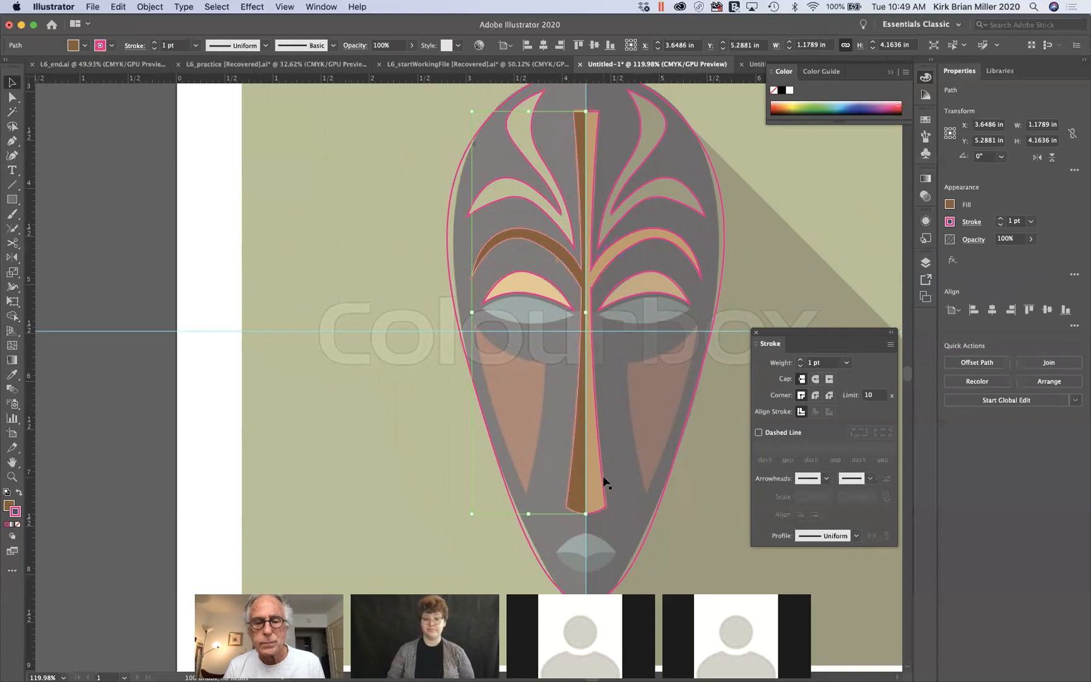
shift+click(603, 472)
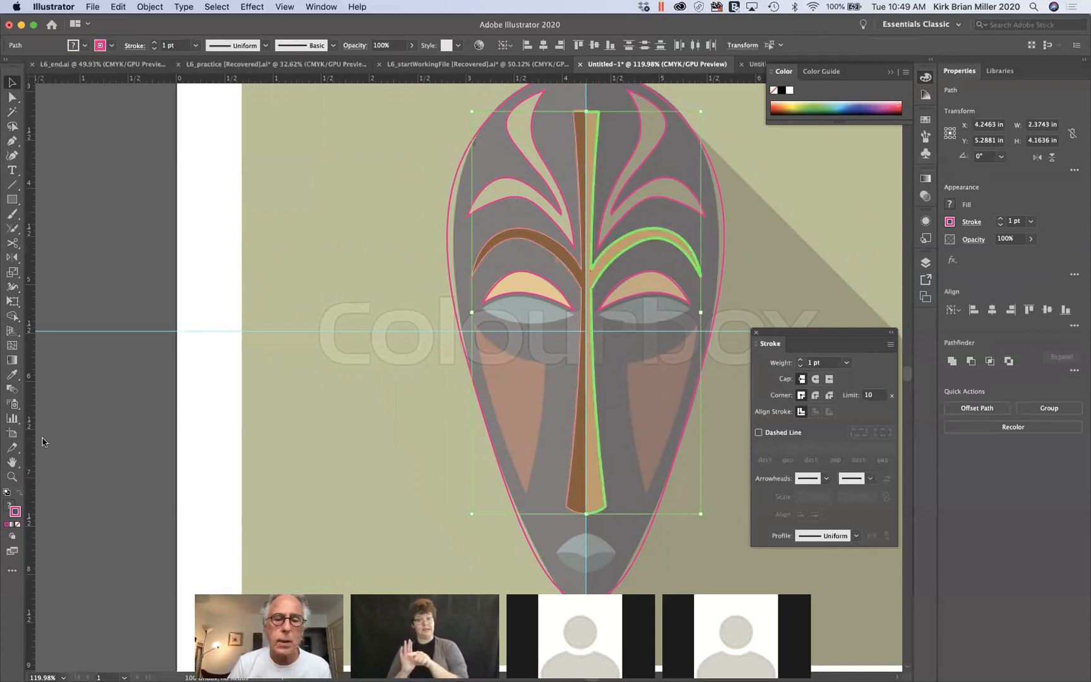
click(113, 46)
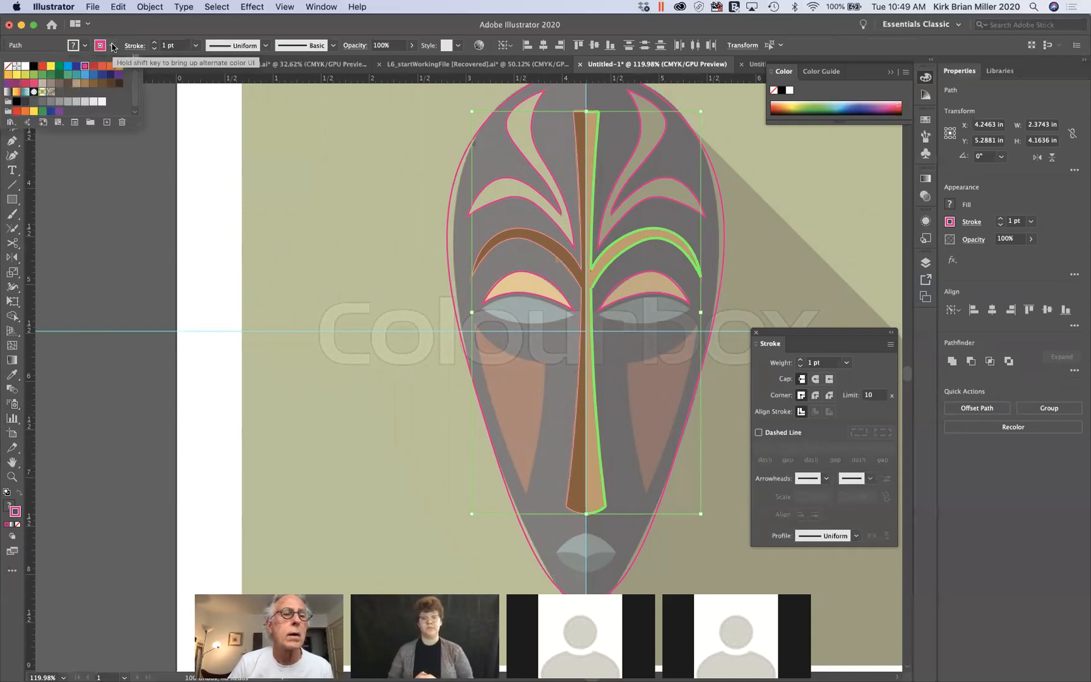
click(8, 67)
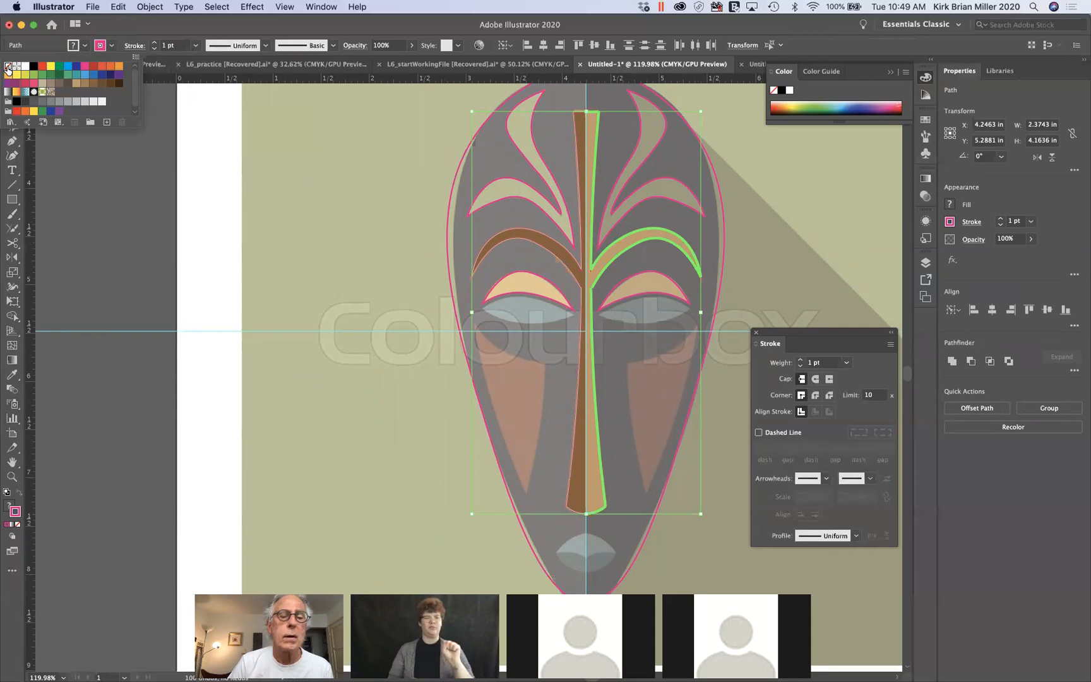
click(321, 367)
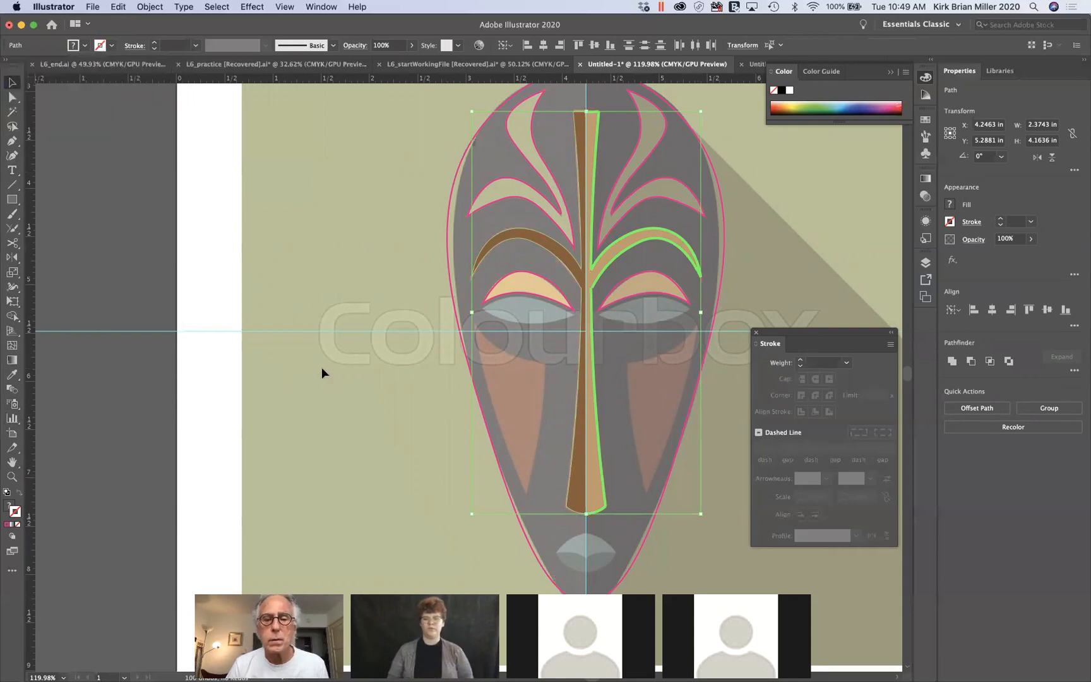
click(232, 450)
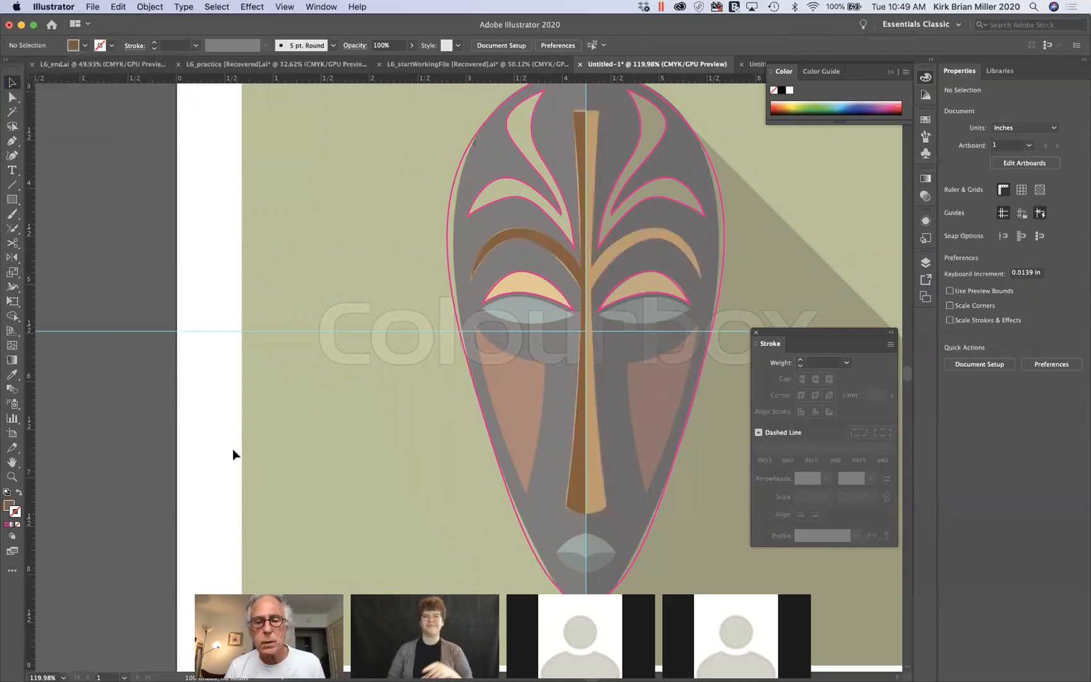
Step: Move the left nose-and-brow half aside to check that it is a separate piece, and undo the move
scroll(233, 455, down, 3)
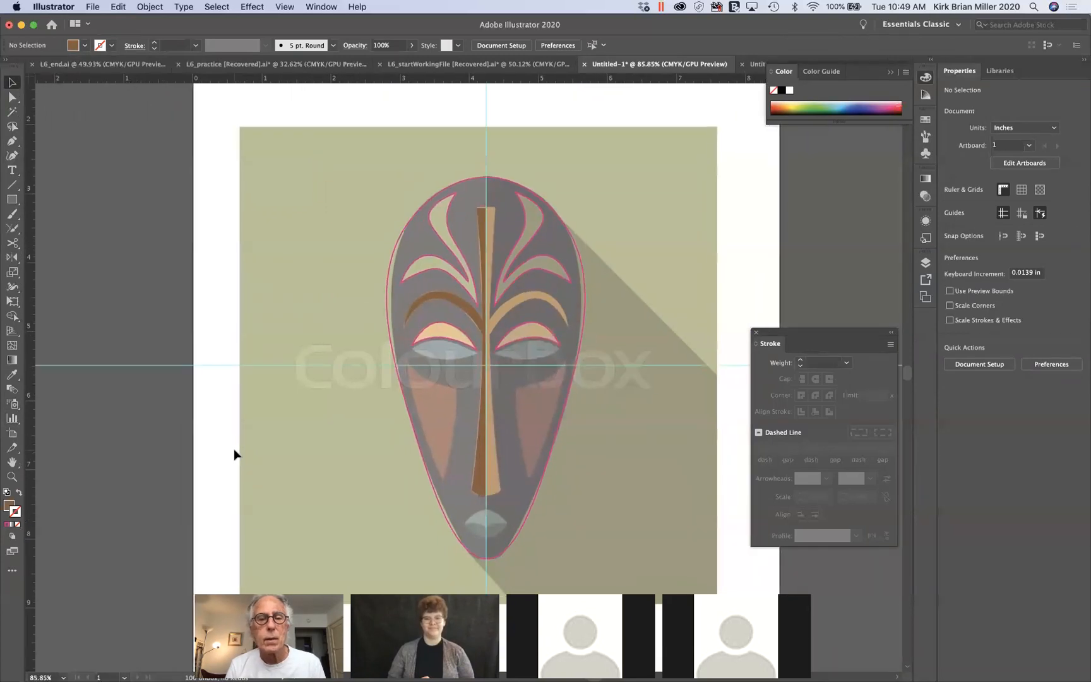
scroll(233, 454, up, 5)
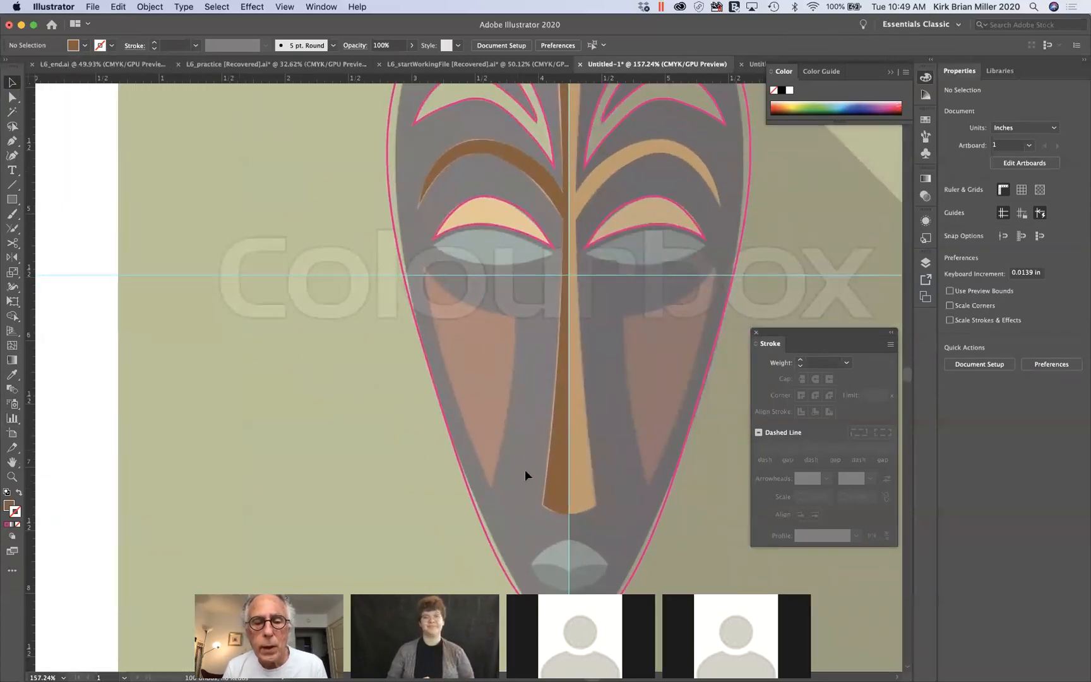
drag(555, 480, 521, 481)
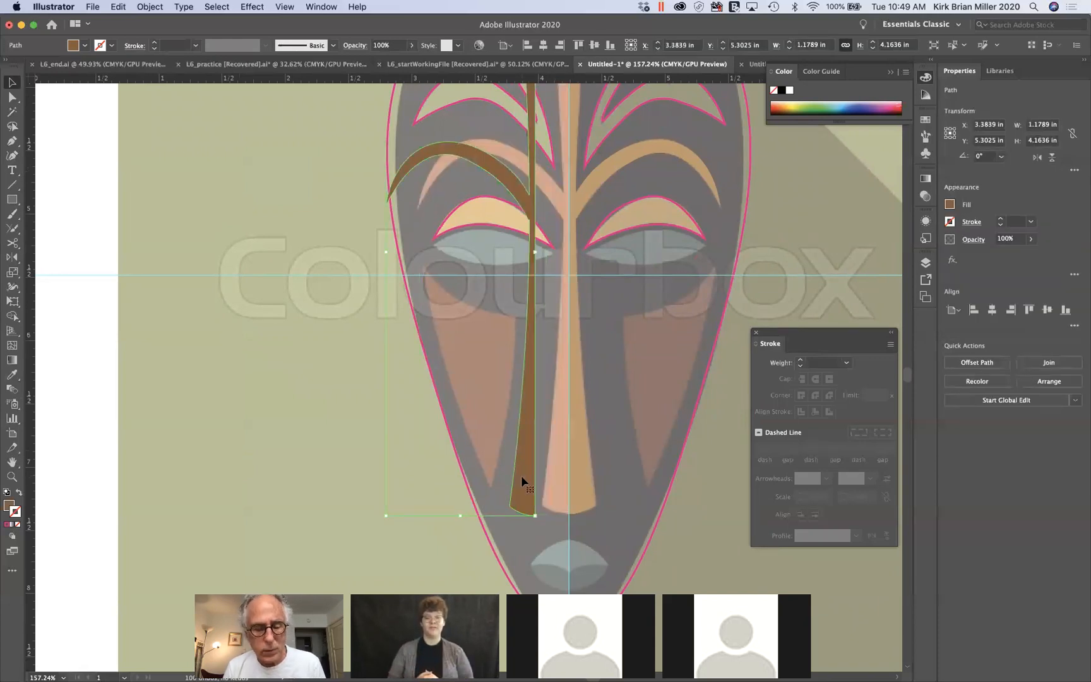
key(super+z)
click(520, 474)
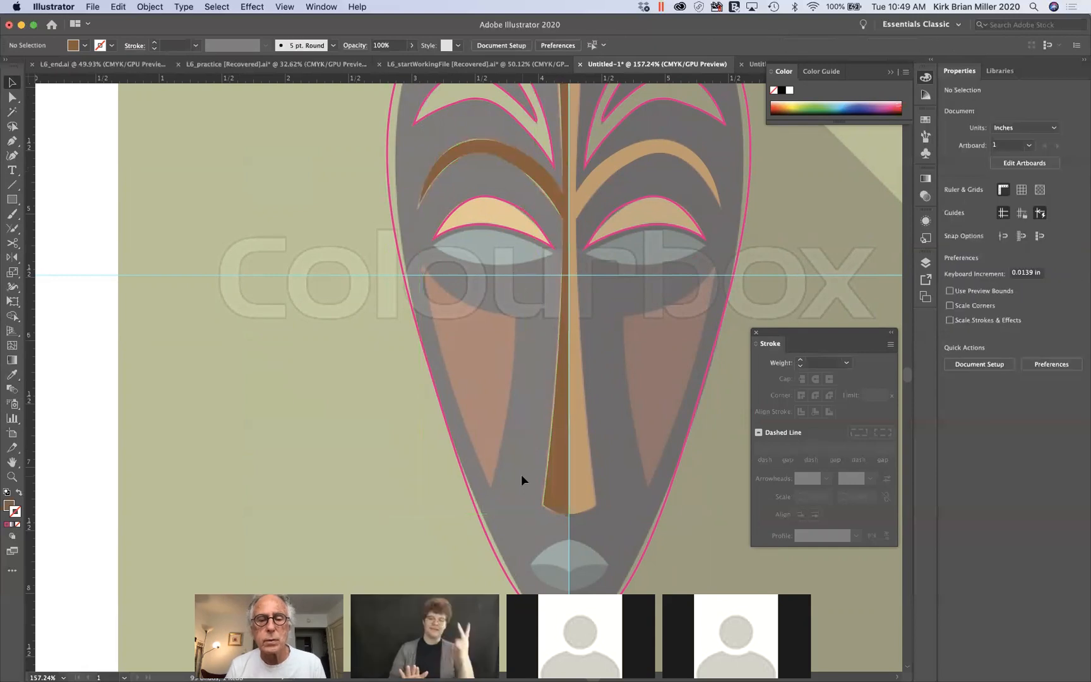
scroll(647, 481, up, 1)
scroll(648, 481, up, 5)
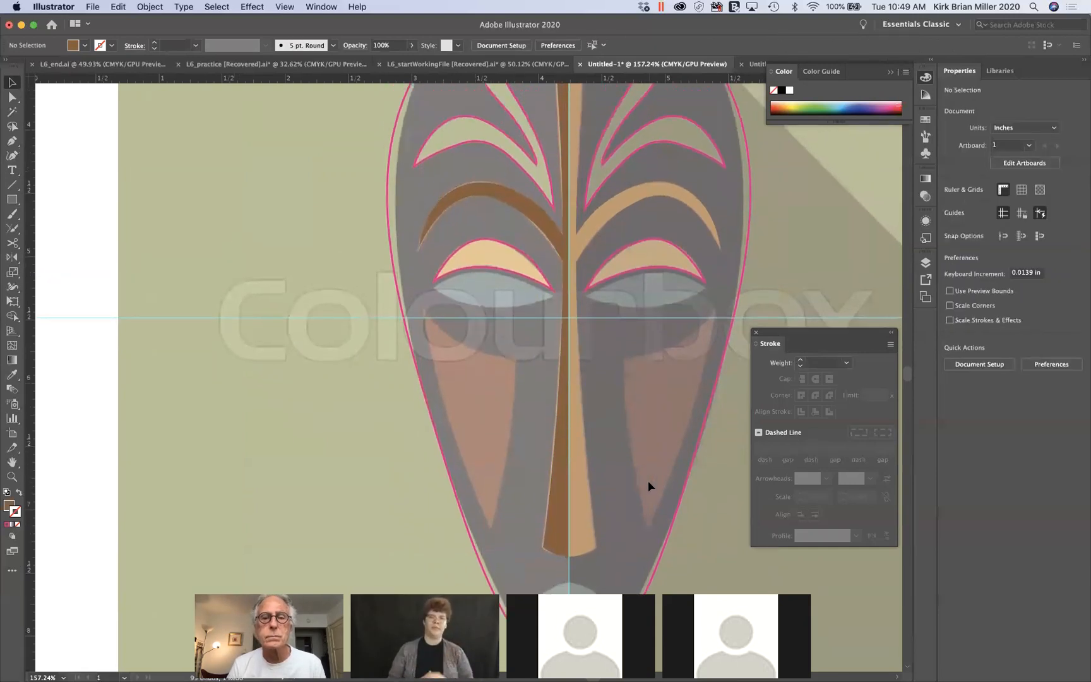
scroll(647, 485, up, 1)
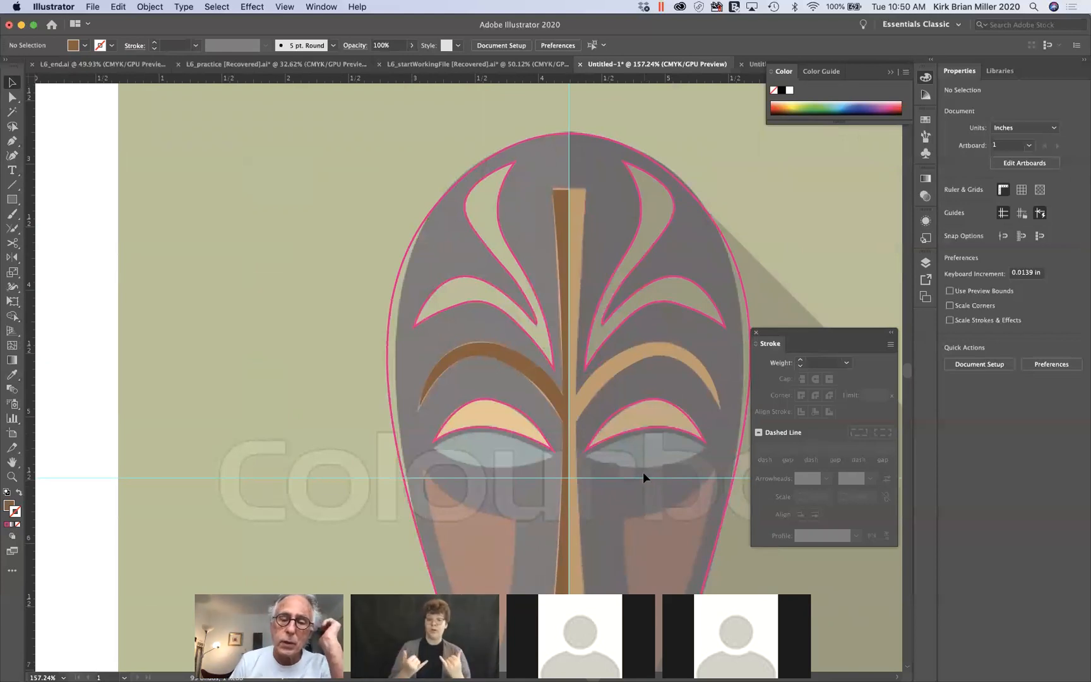
scroll(642, 526, down, 2)
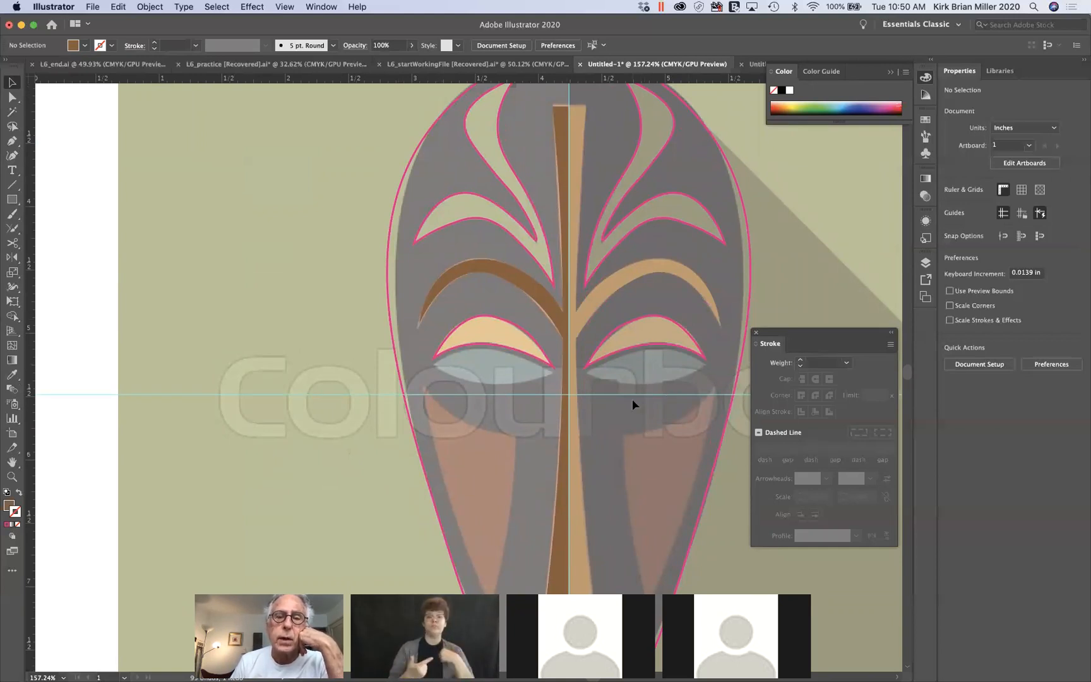
click(924, 120)
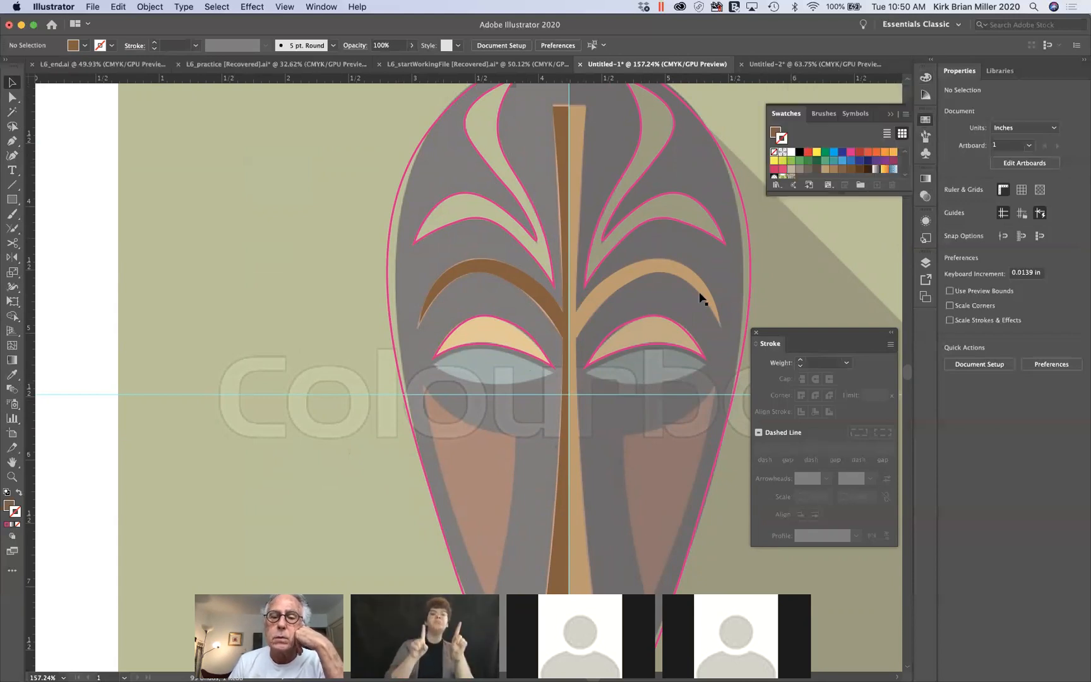
click(12, 82)
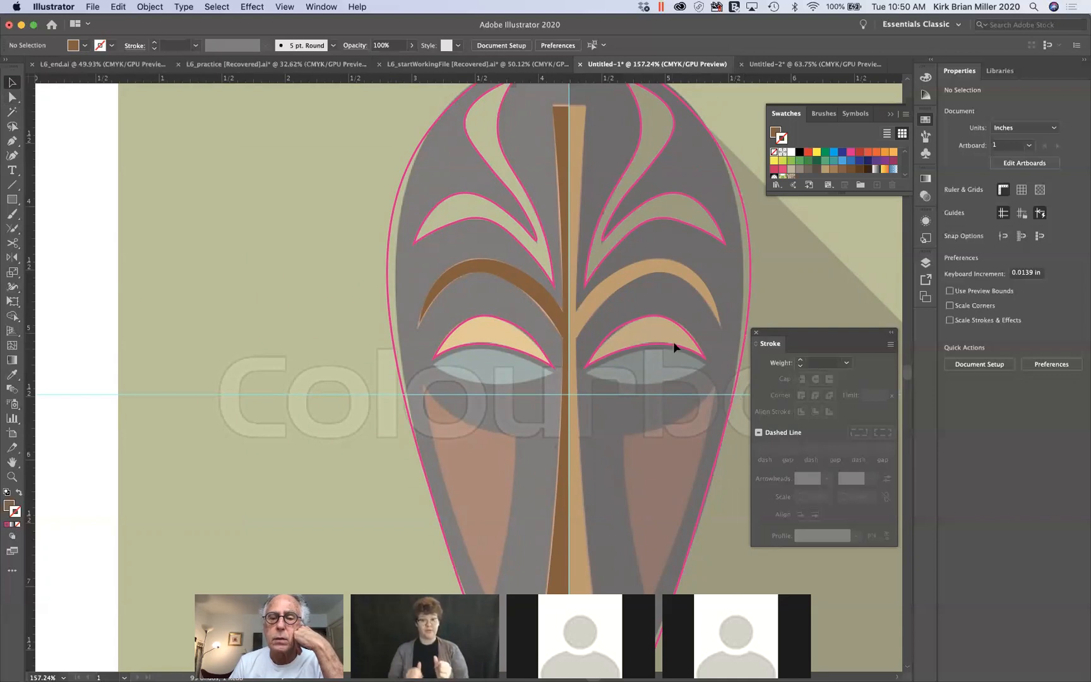
Step: Unlock the drawing layer and select the traced outline of the mask's right upper eyelid
click(925, 263)
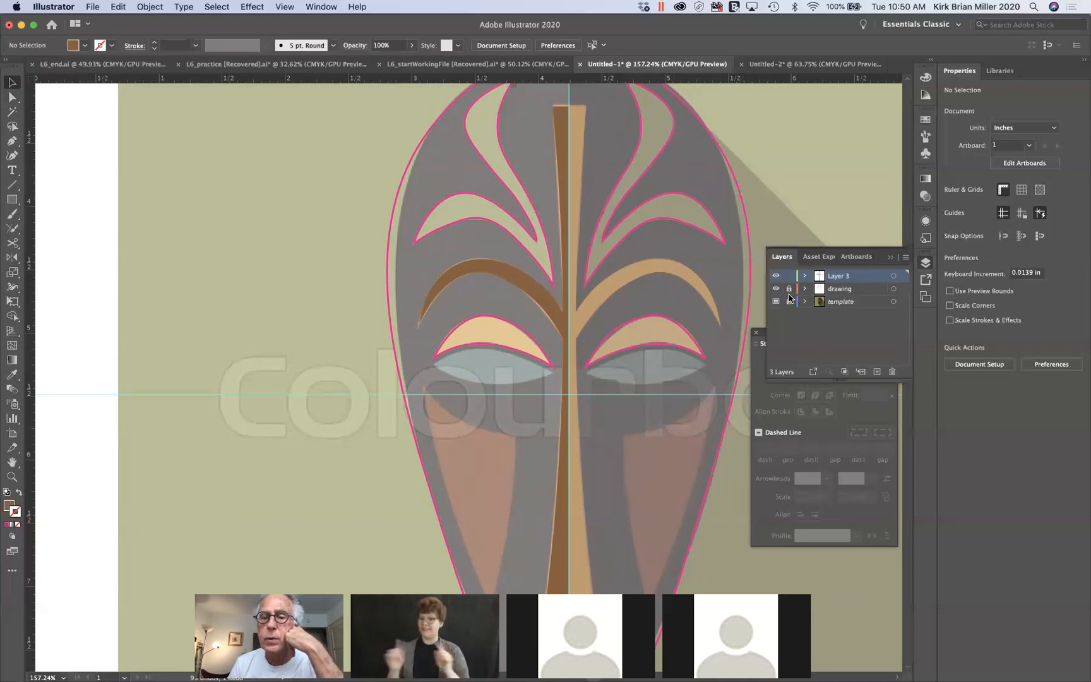
click(788, 289)
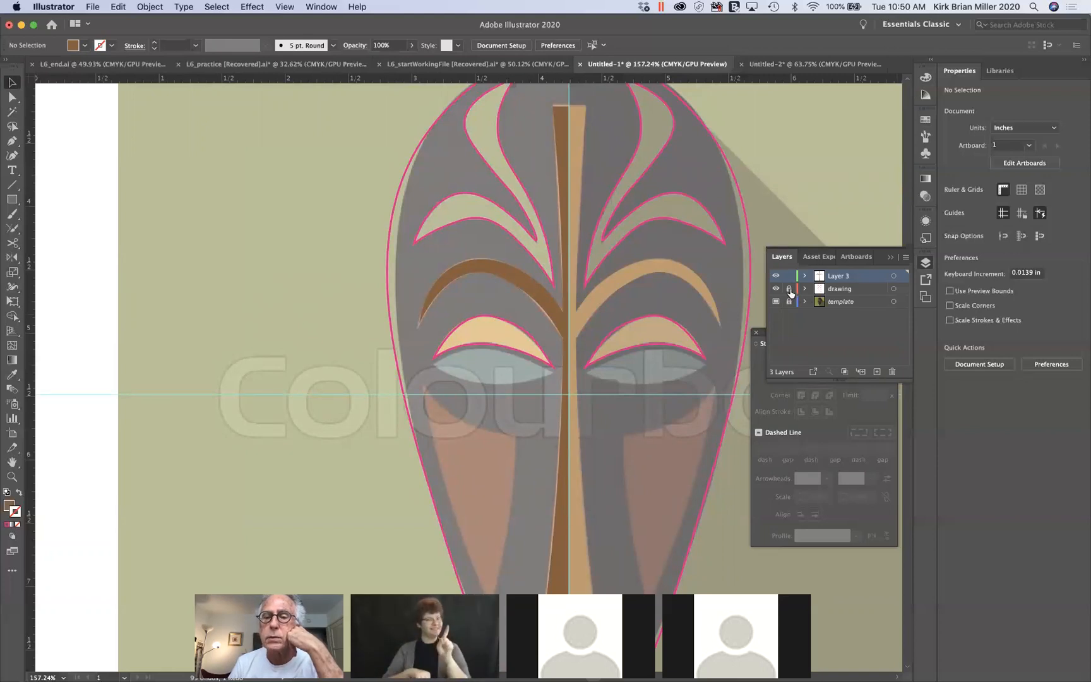
click(690, 355)
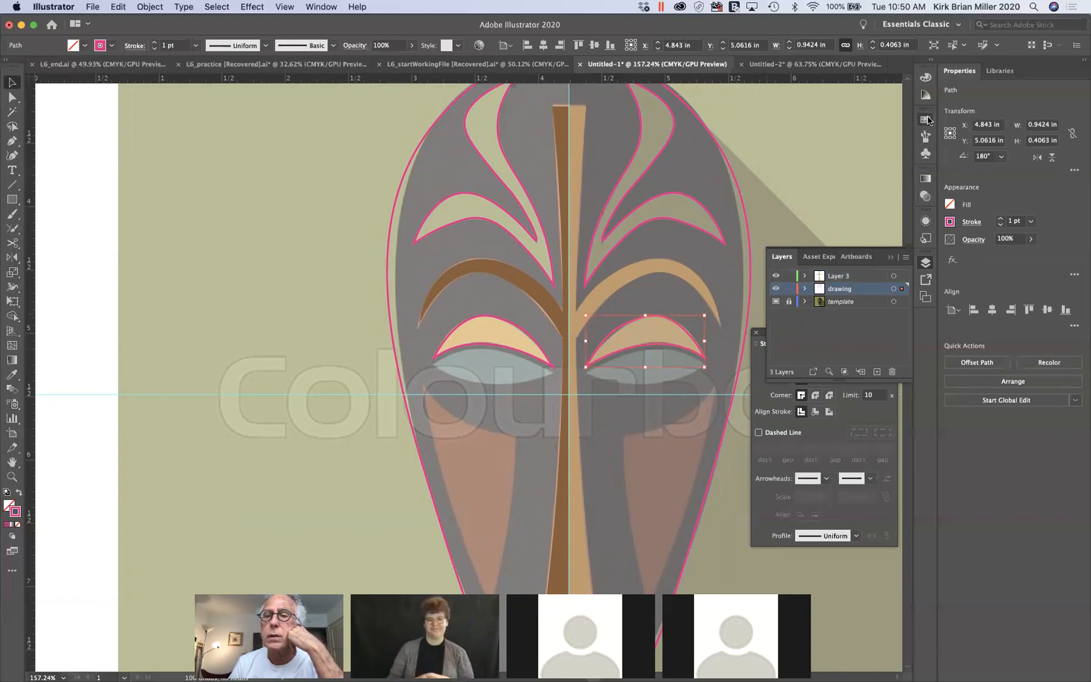
Step: Try applying the brown camouflage pattern swatch to the right eyelid's stroke, and undo it
click(926, 119)
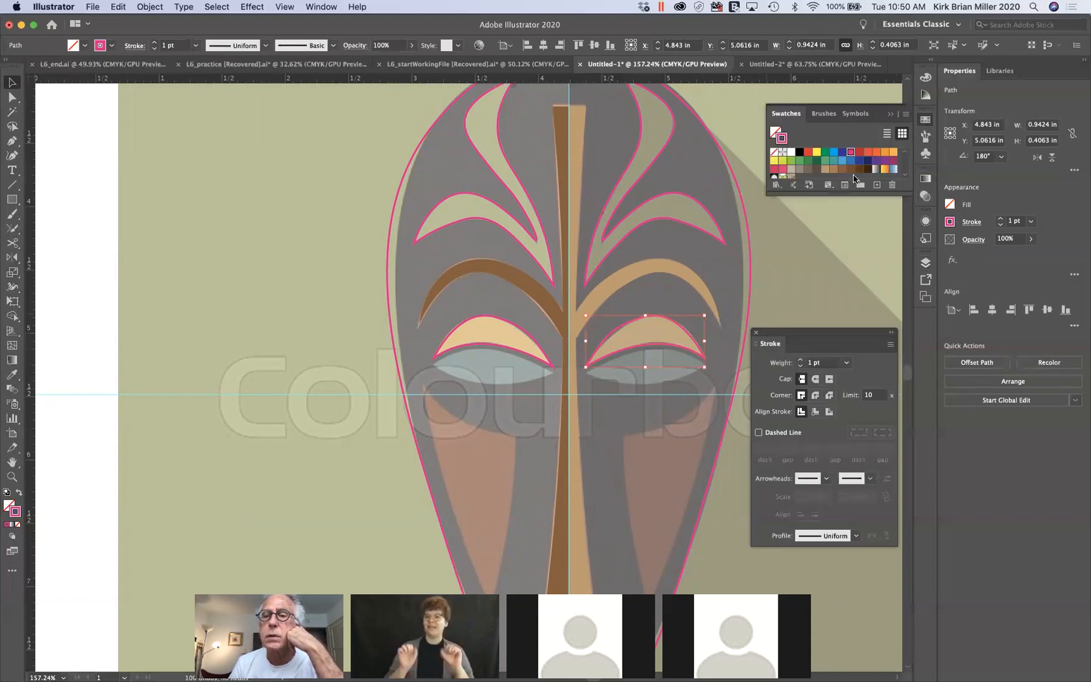
click(808, 184)
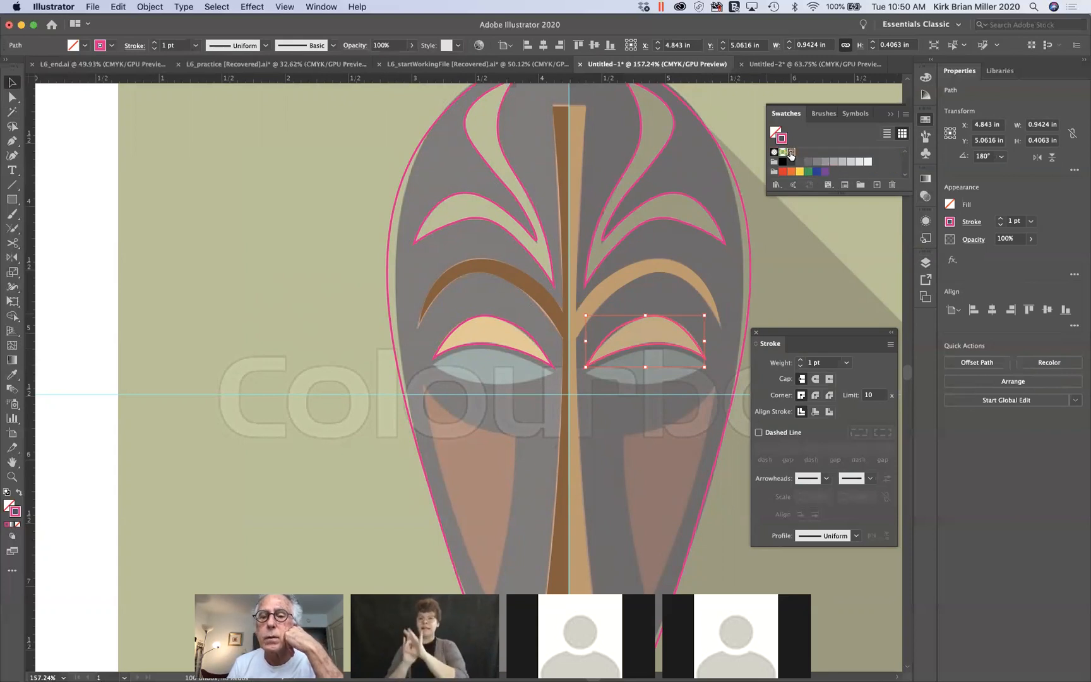
click(791, 153)
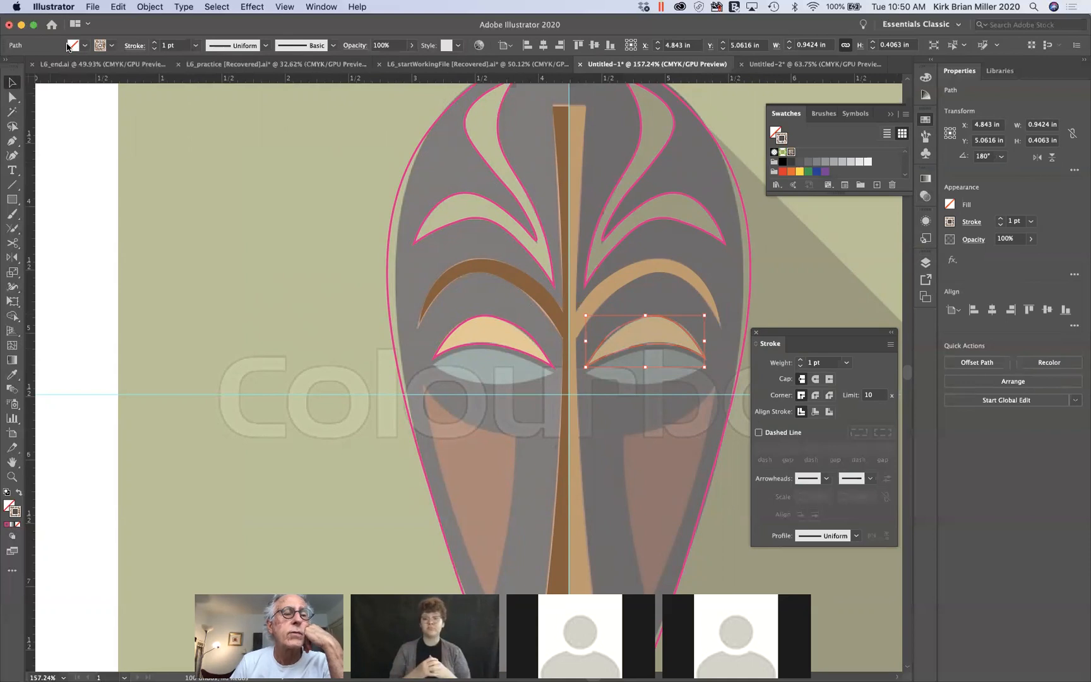
key(super+z)
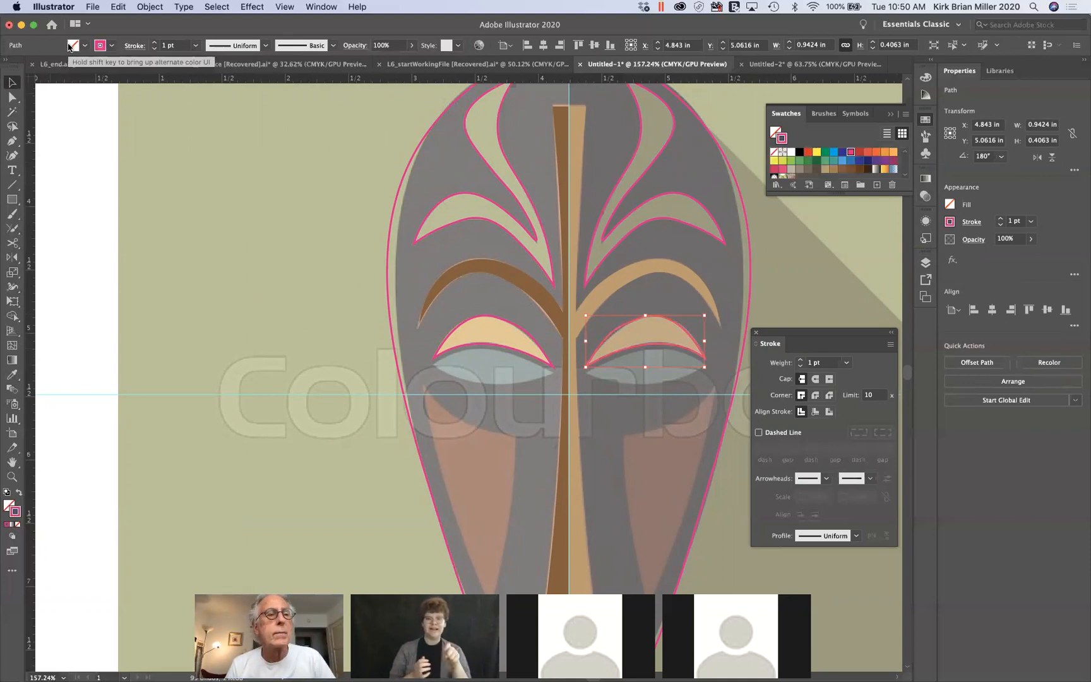
Step: Fill the right upper eyelid with the brown camouflage pattern swatch and inspect the pattern at different magnifications
click(74, 48)
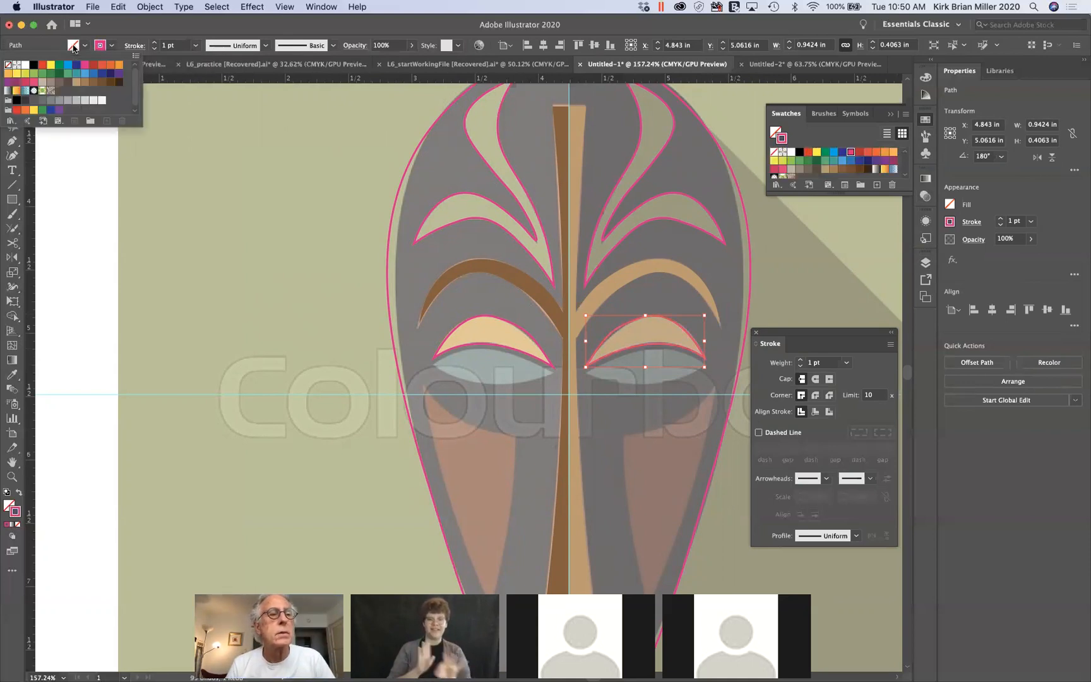
click(51, 91)
click(314, 302)
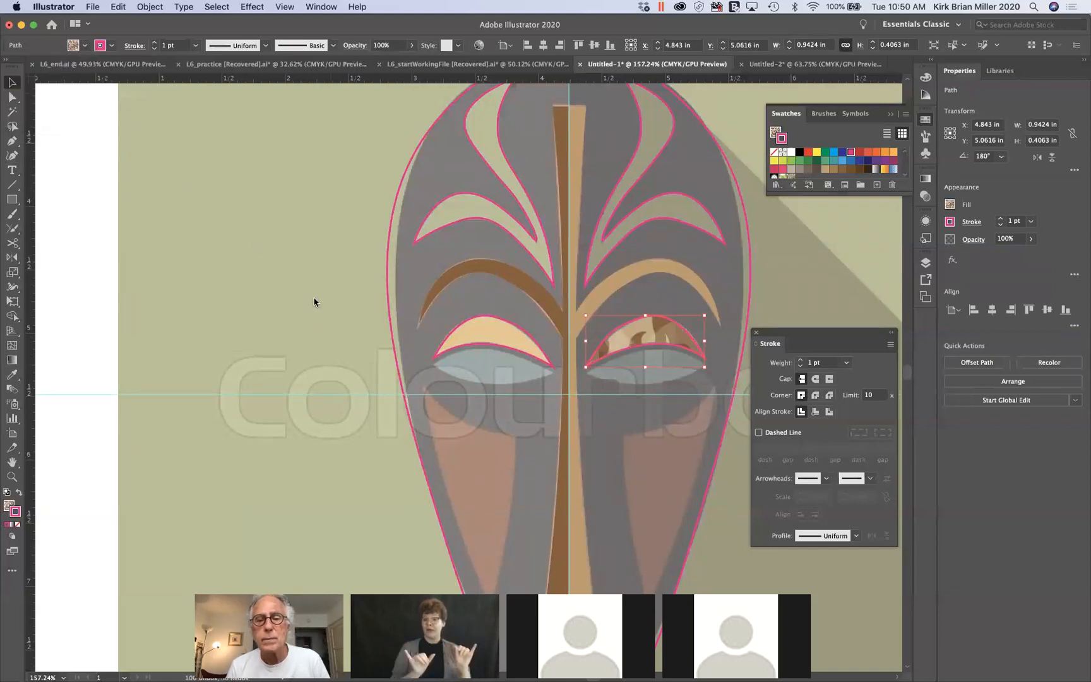
scroll(316, 292, up, 4)
scroll(316, 292, right, 5)
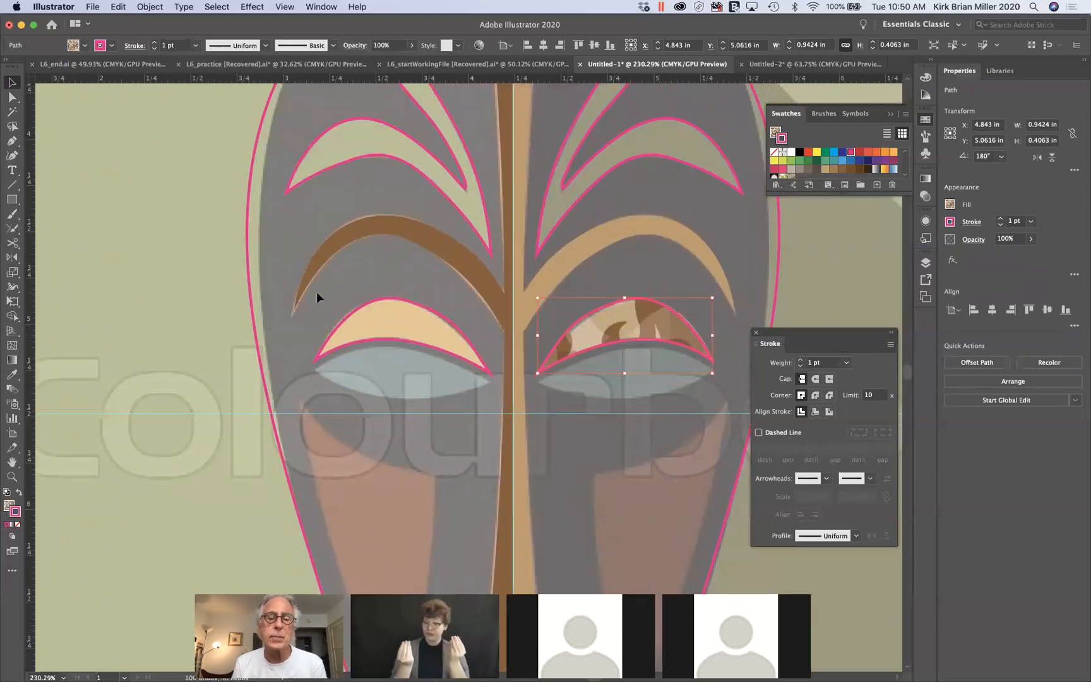
scroll(316, 292, down, 2)
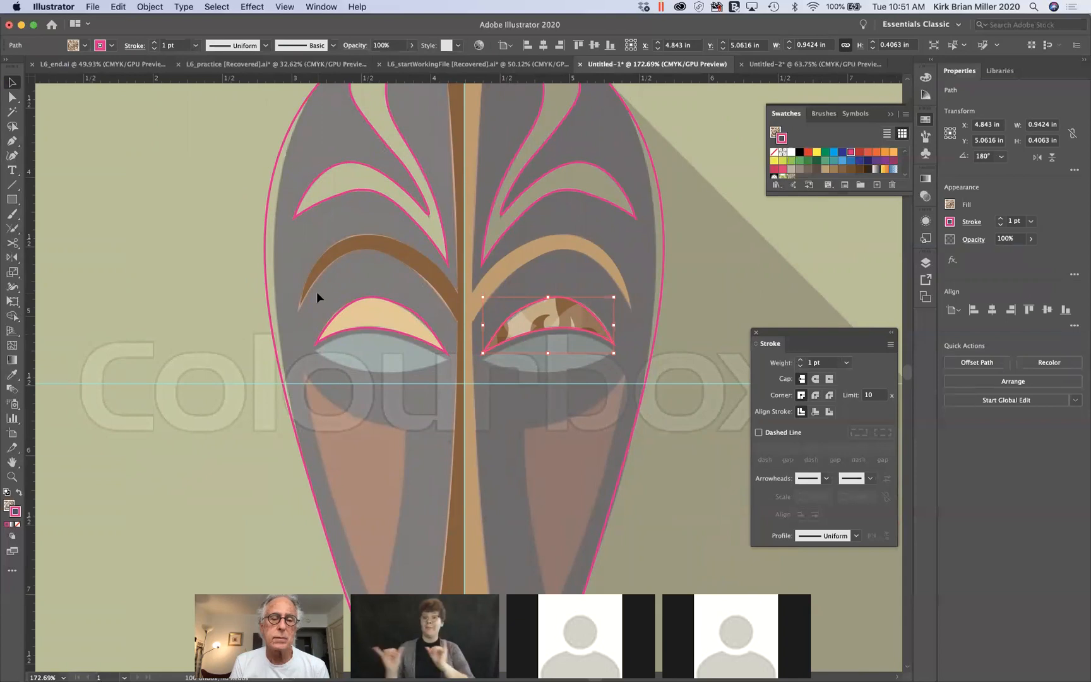
scroll(316, 292, down, 2)
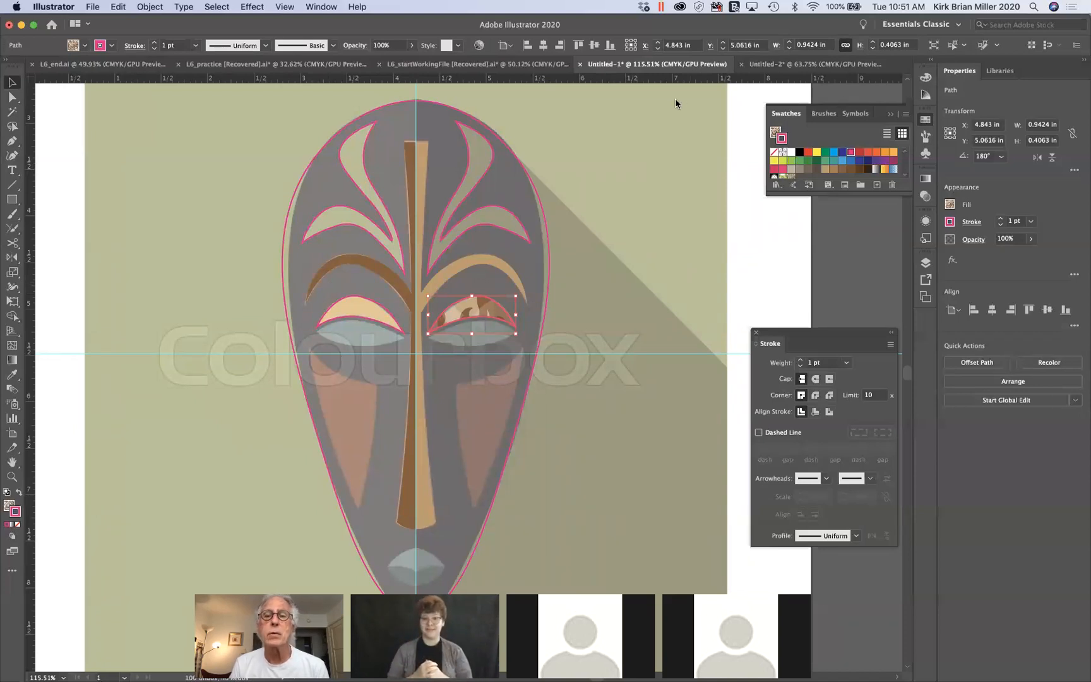
Step: In the Untitled-2 document, shrink the orange-background mask image to about 3.36 in and move it off the artboard to the upper left
click(802, 65)
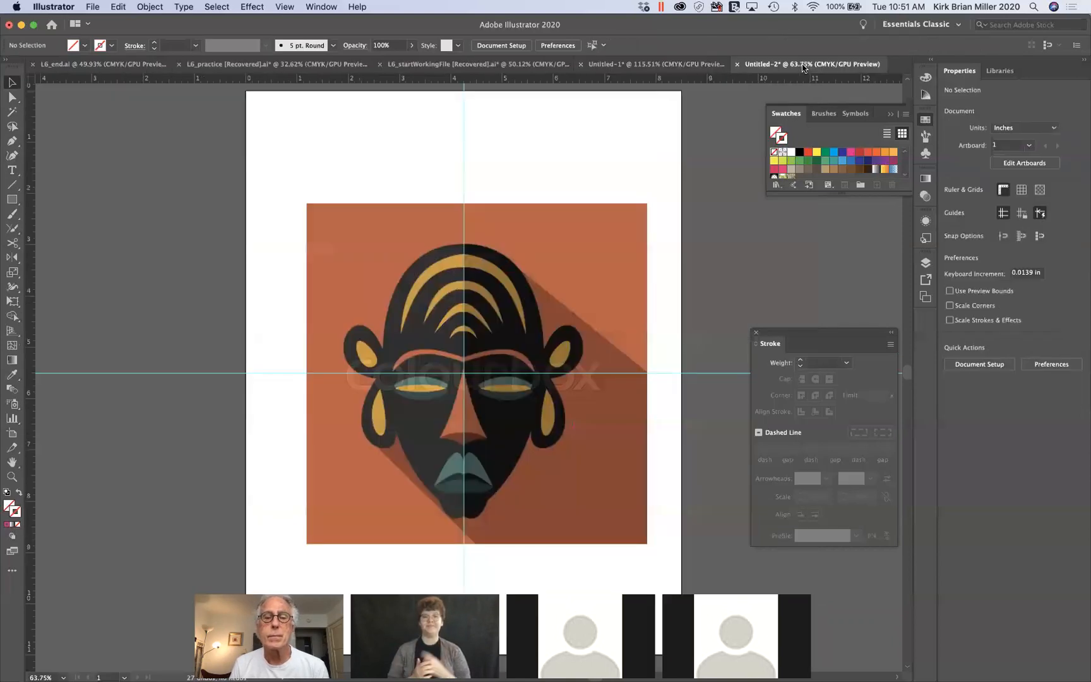
click(518, 277)
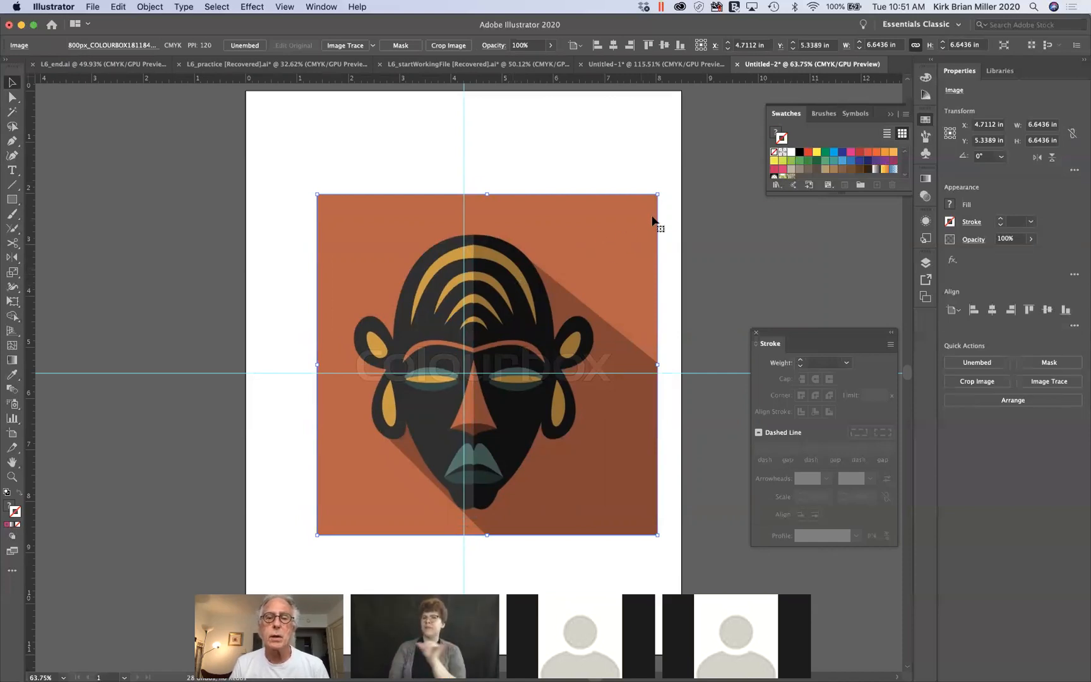
drag(658, 197, 489, 361)
drag(187, 239, 125, 164)
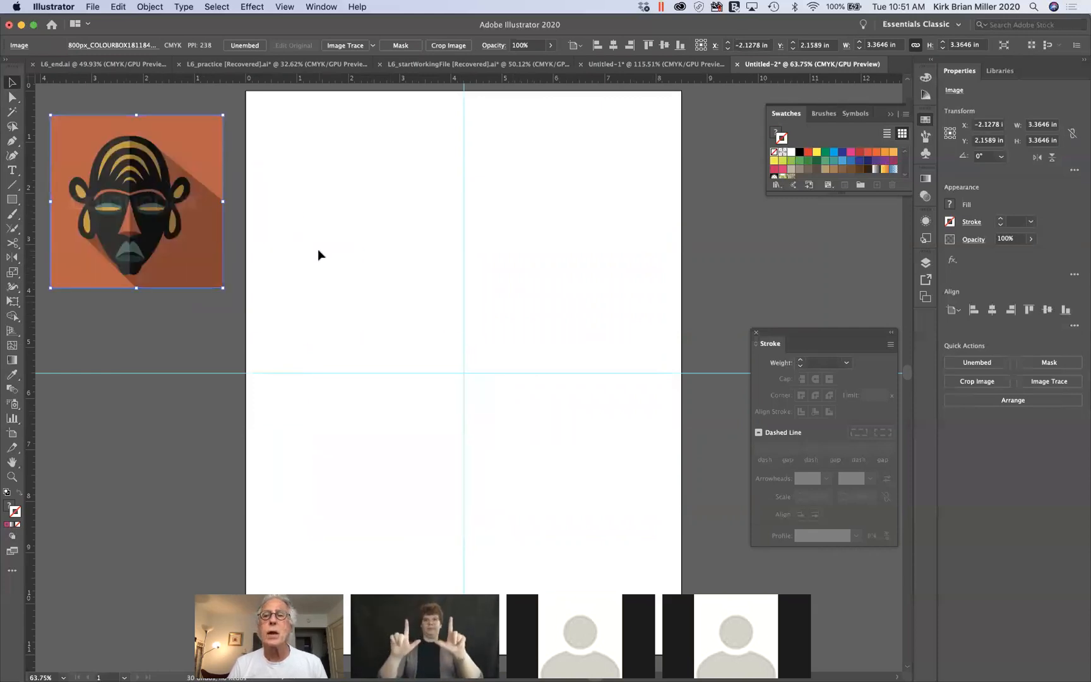
Step: Place the Japanese hannya mask image on the artboard and nudge it sideways to X 4.2569 in, aligning its middle with the vertical guide
drag(803, 171, 480, 366)
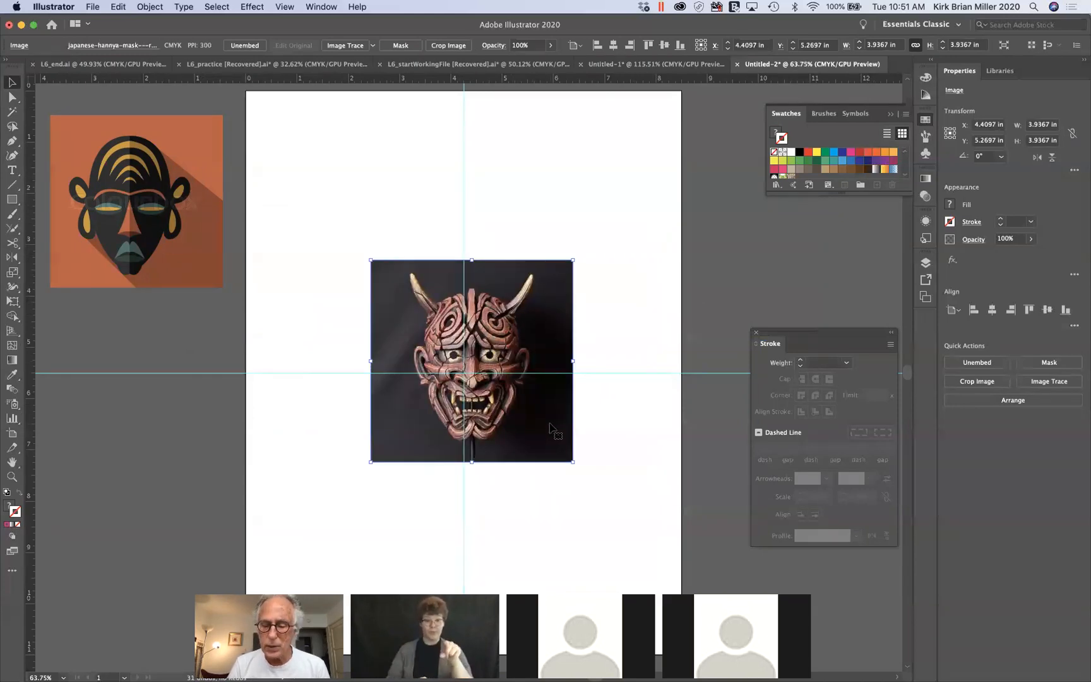
key(Left)
key(Left)
key(Left)
key(Left)
key(Left)
key(Left)
key(Left)
key(Left)
key(Left)
key(Left)
key(Left)
key(Left)
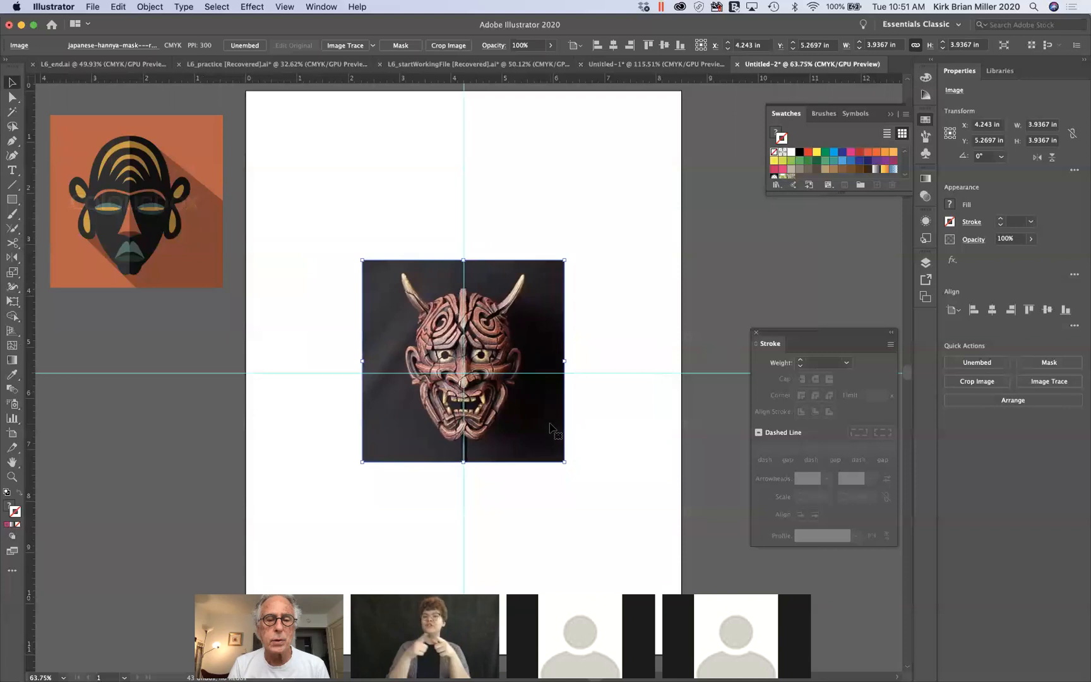
key(Right)
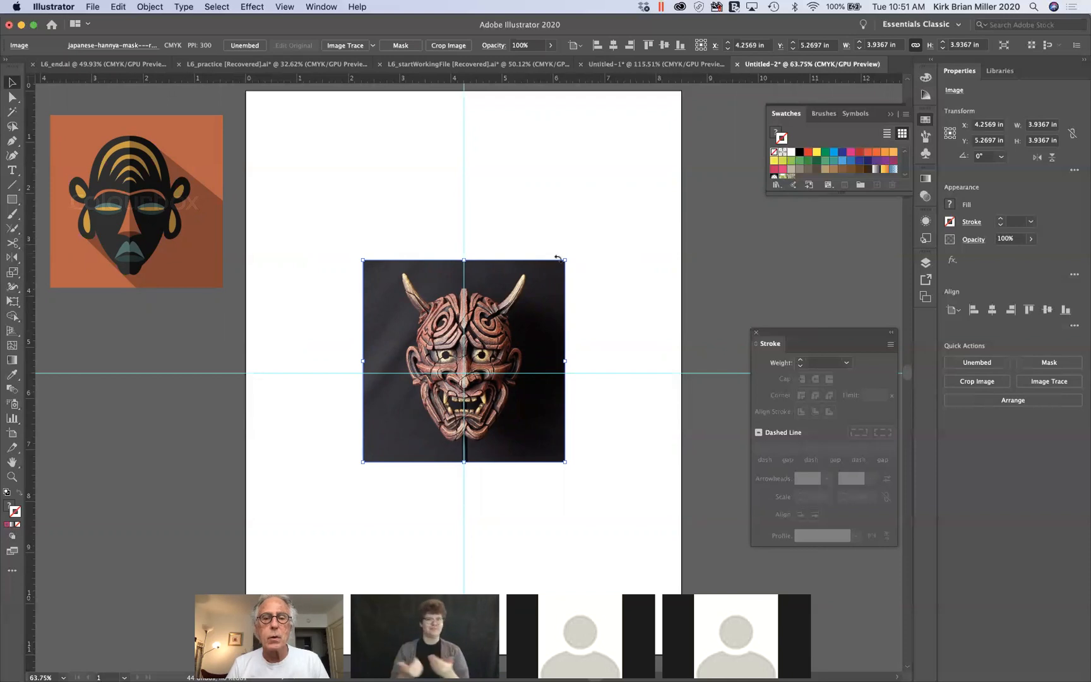
Step: Enlarge the hannya mask image from its centre to about 6.89 in square and nudge it down to Y 5.4919 in
drag(564, 260, 704, 182)
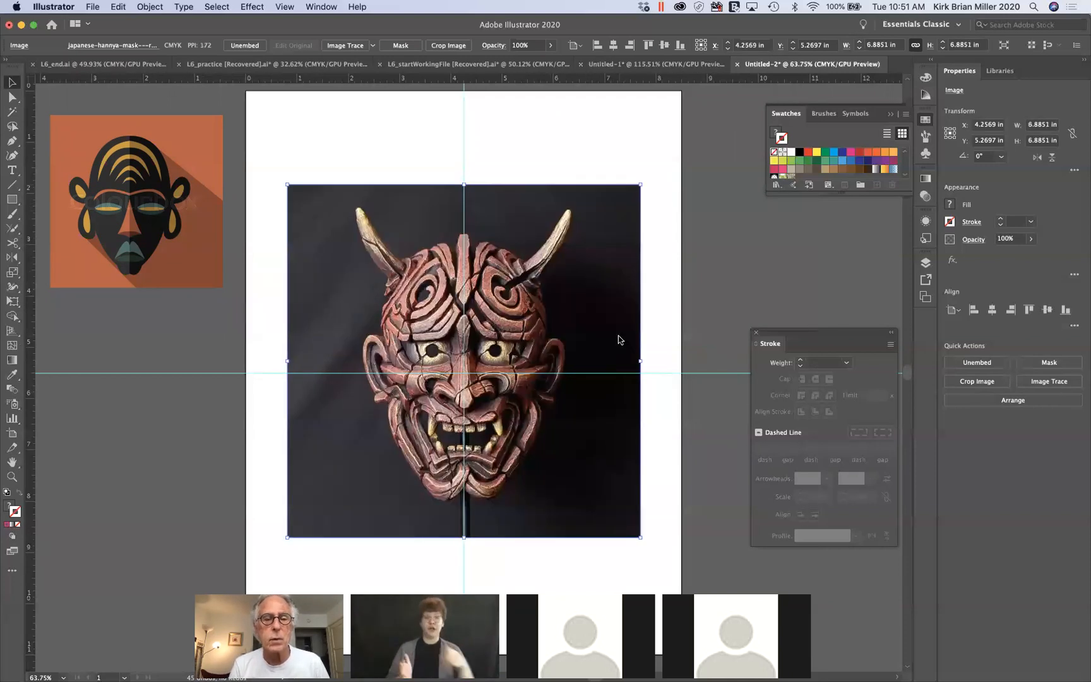
scroll(628, 309, up, 3)
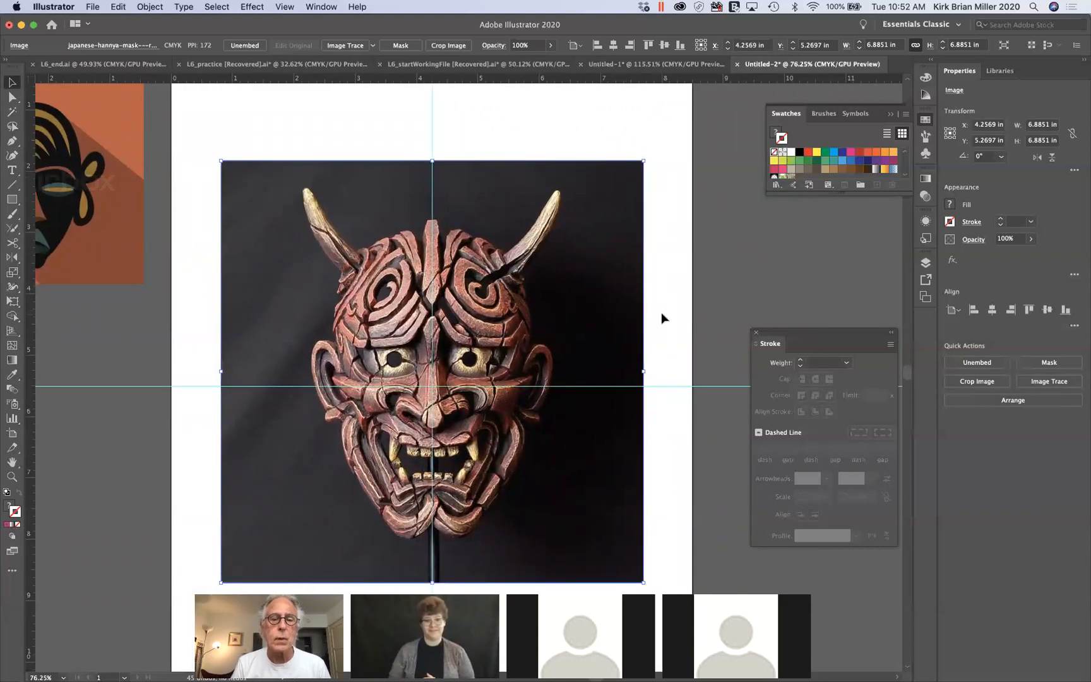
key(Down)
key(Down)
key(Down)
key(Down)
key(Down)
key(Down)
key(Down)
key(Down)
key(Down)
key(Down)
key(Down)
key(Down)
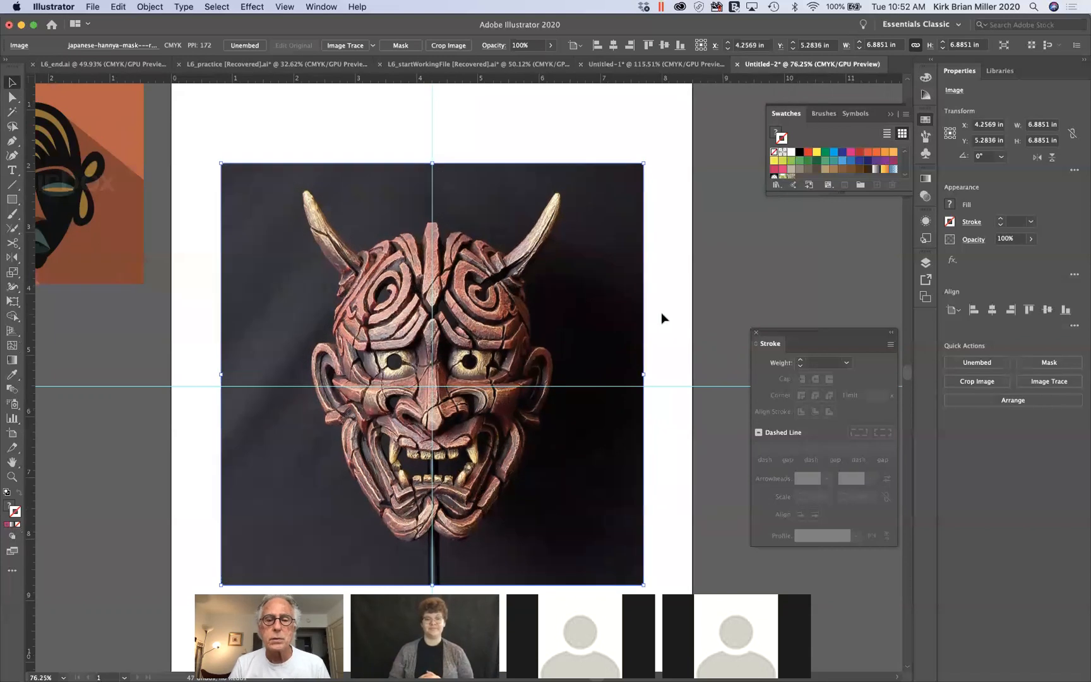
key(Down)
key(Down)
key(Down)
key(Down)
key(Down)
key(Down)
key(Down)
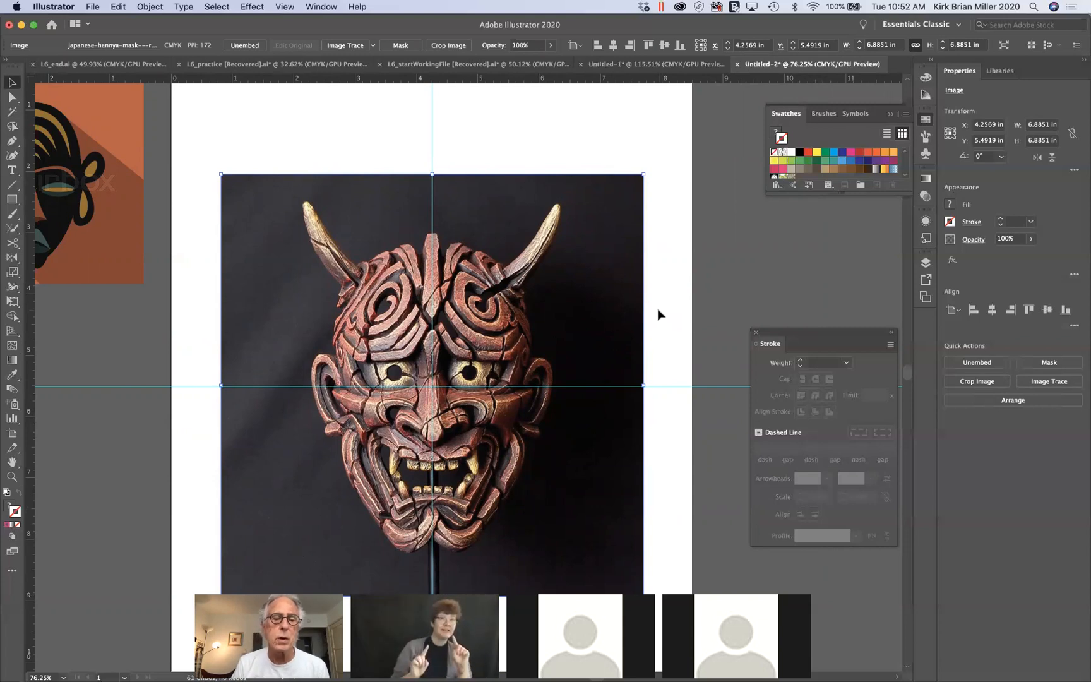
Step: Open Image Trace for the hannya mask image and preview the default Black and White trace
scroll(659, 311, down, 3)
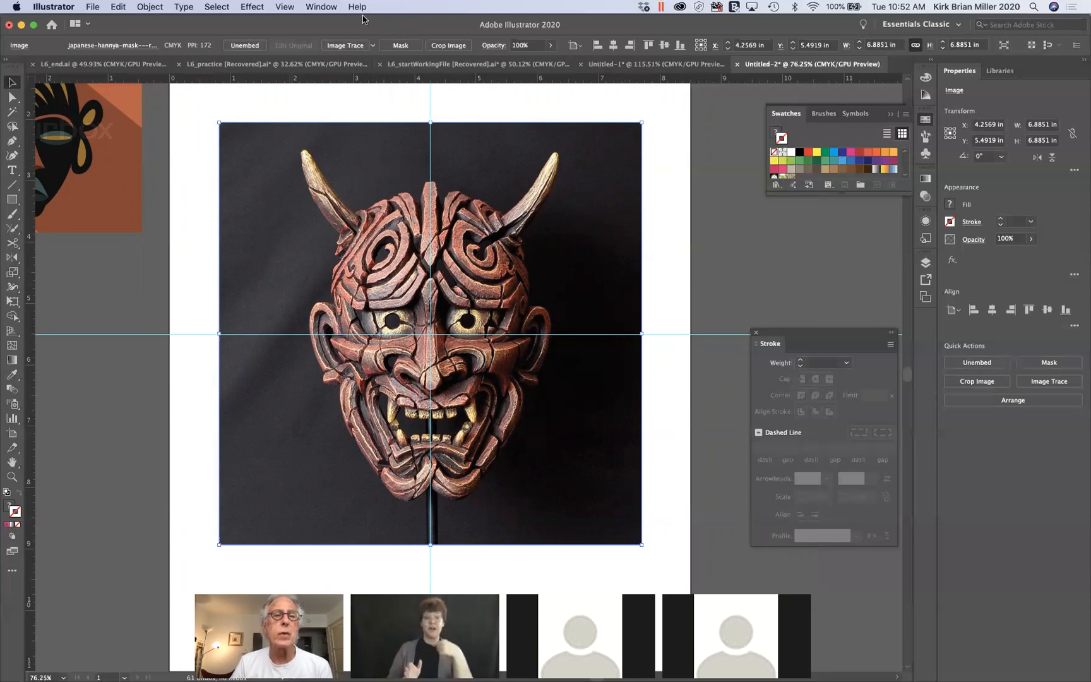
click(322, 7)
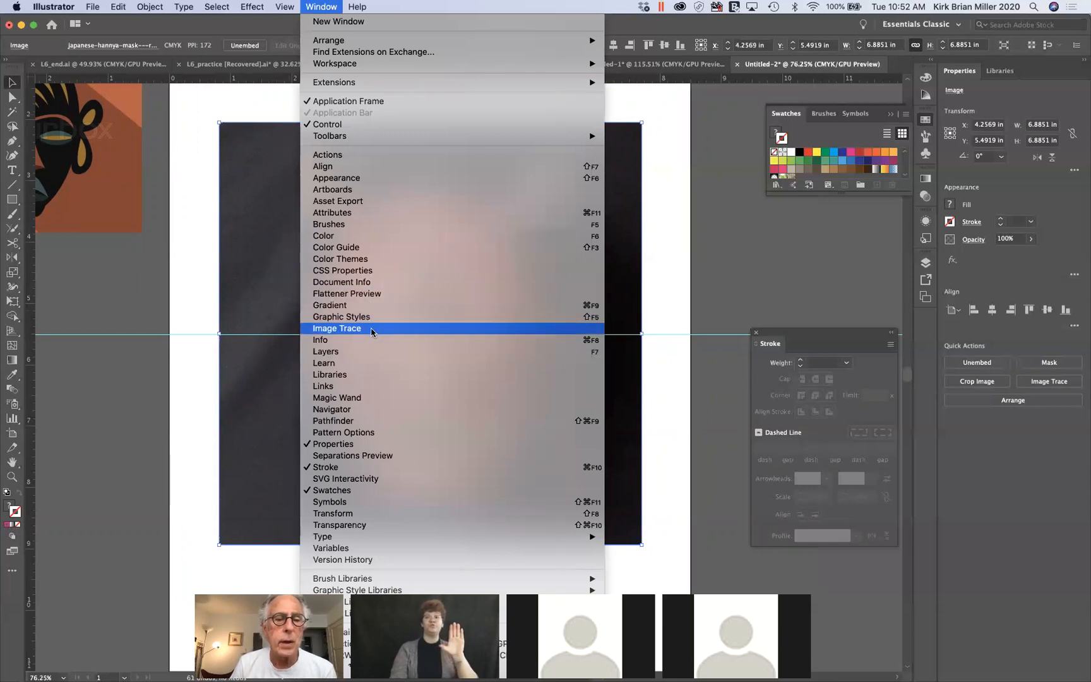
click(414, 328)
mouse_move(529, 151)
mouse_down()
mouse_move(577, 185)
mouse_move(721, 194)
mouse_move(738, 213)
mouse_up()
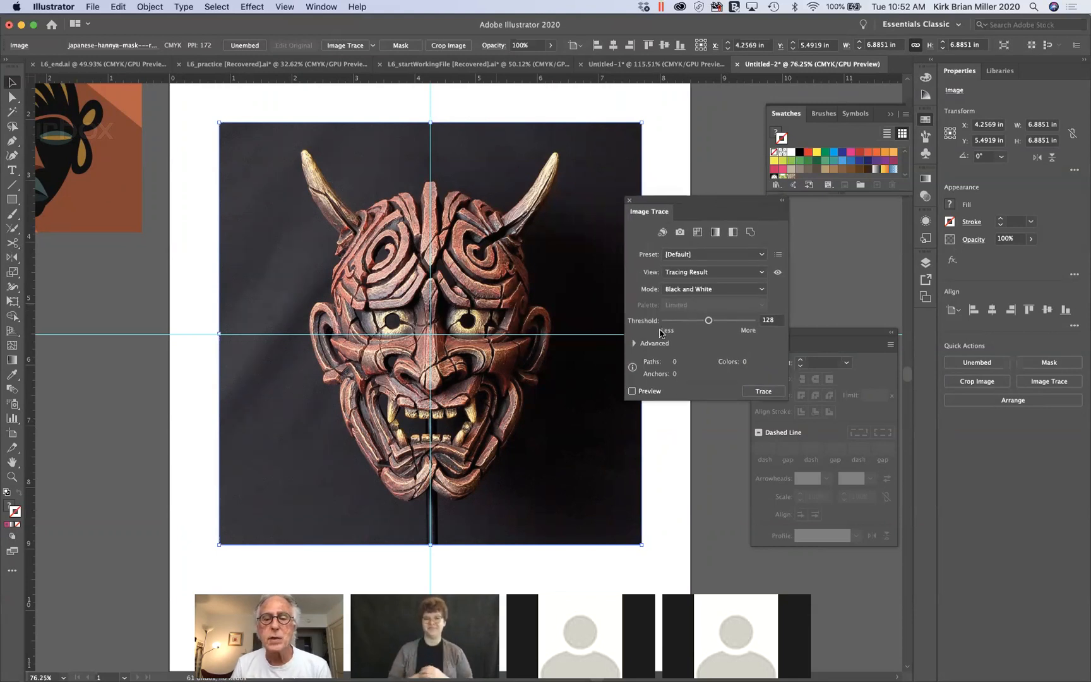
click(632, 392)
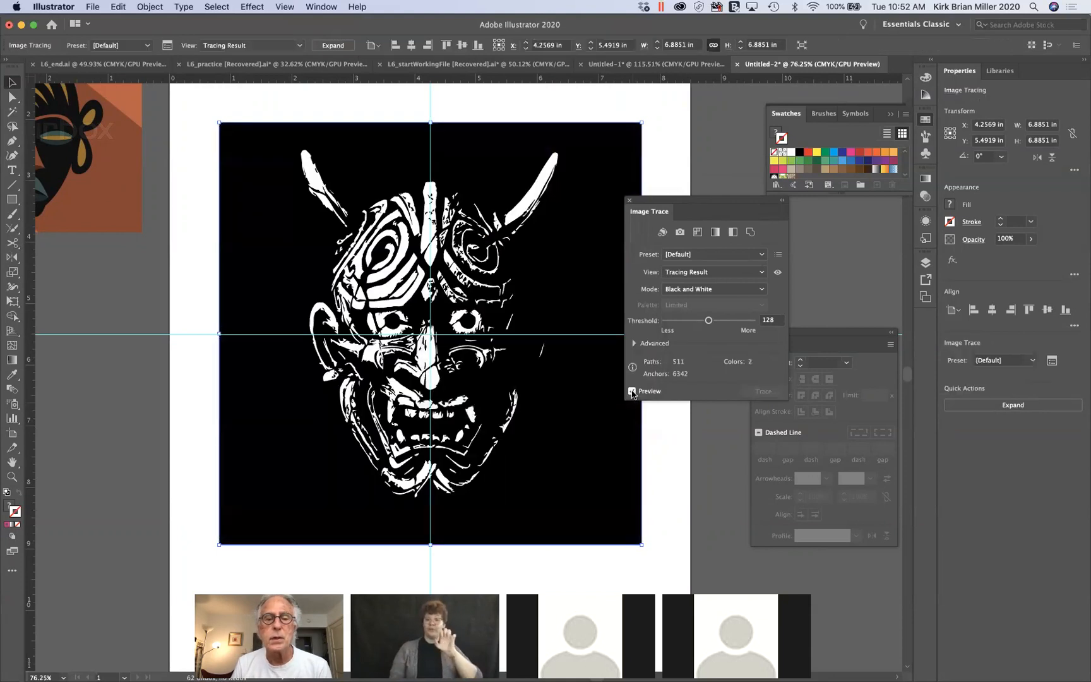
Step: Set the trace mode to Color and reduce the number of colours to 4, trying 10 on the way
click(728, 292)
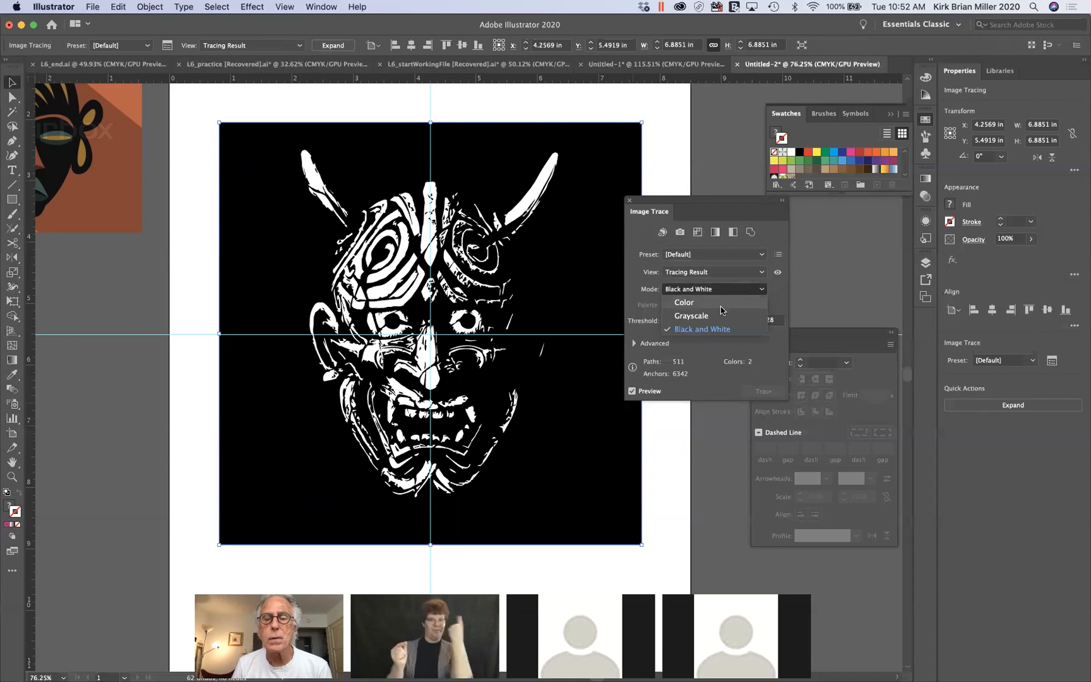
click(719, 306)
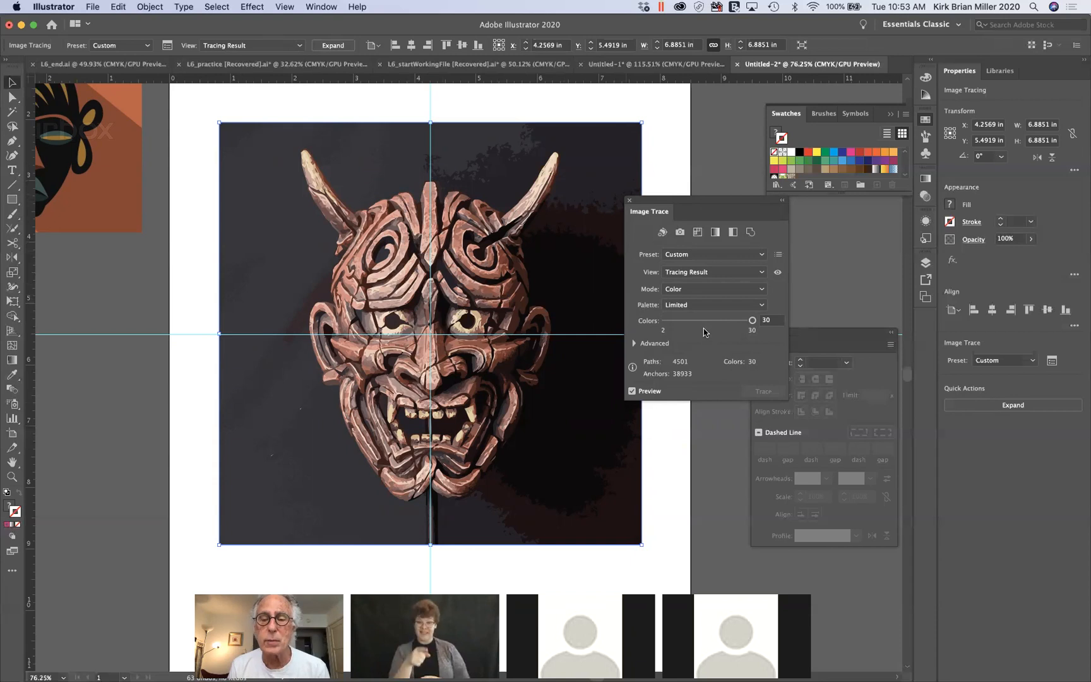
drag(752, 320, 689, 325)
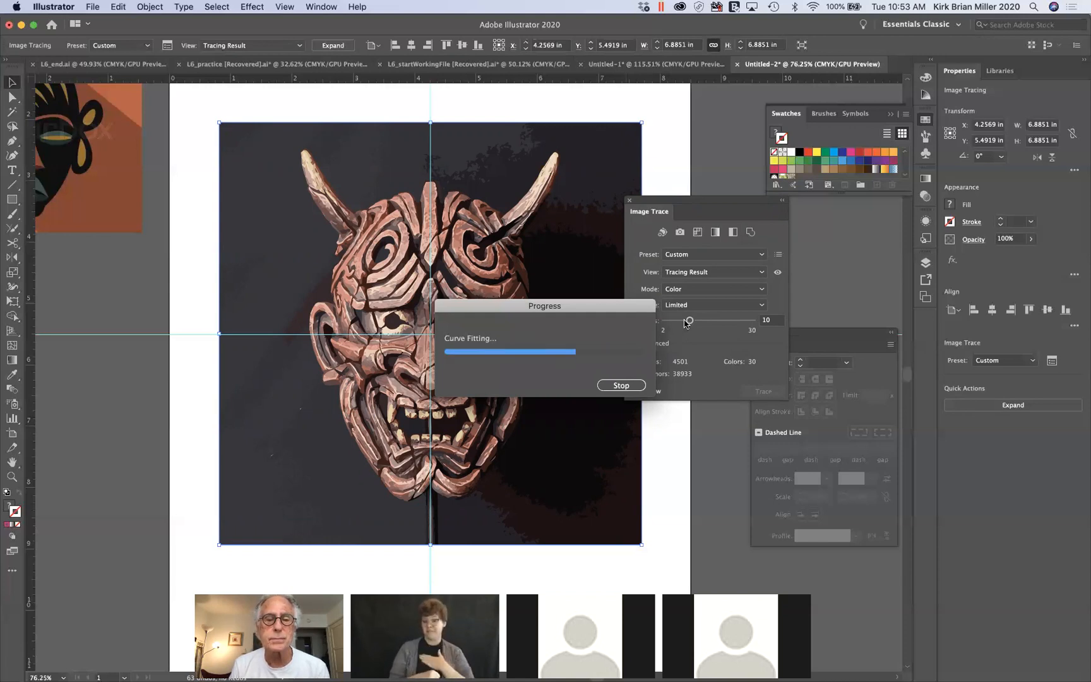
drag(686, 322, 671, 323)
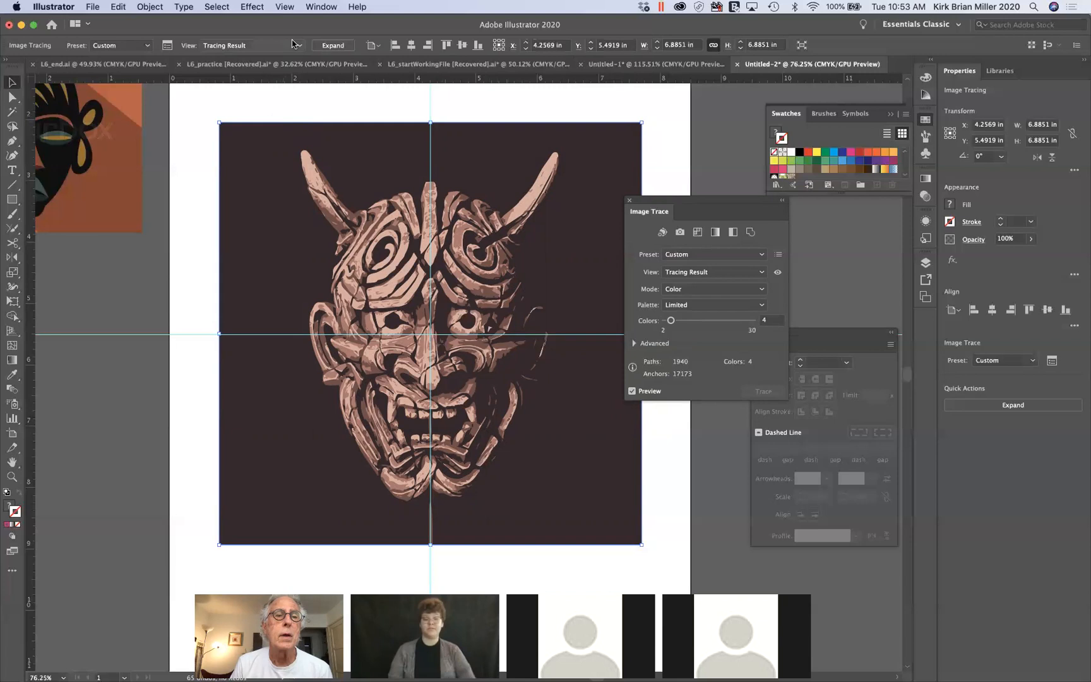
Step: Expand the four-colour hannya mask trace into vector paths and inspect them in outline view
click(332, 46)
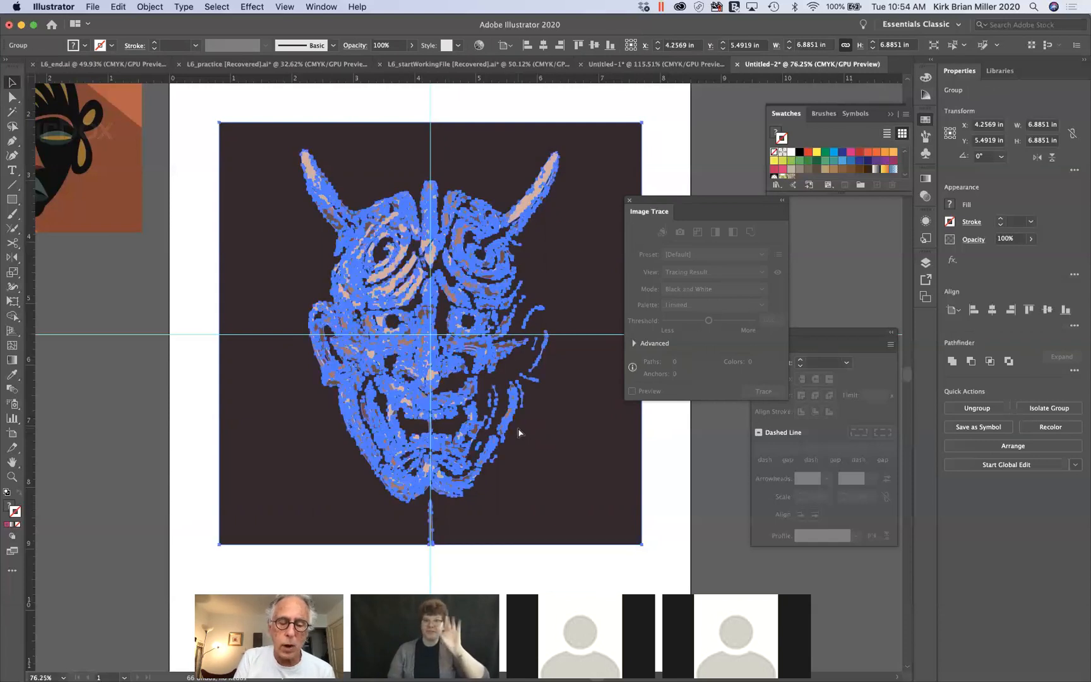
key(super+y)
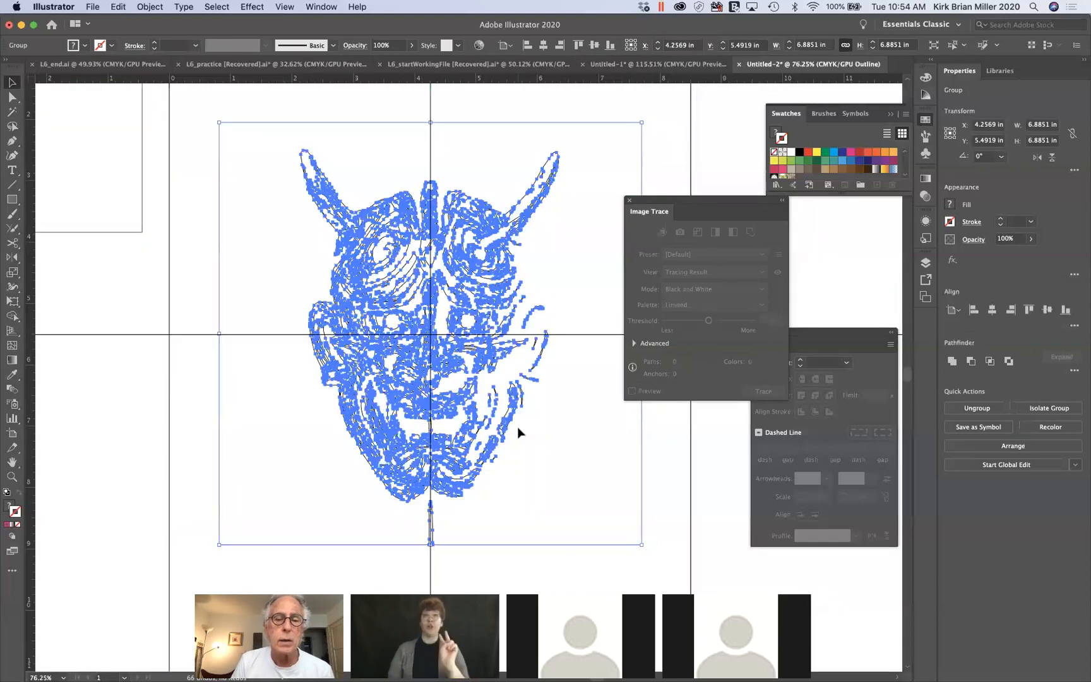
click(659, 463)
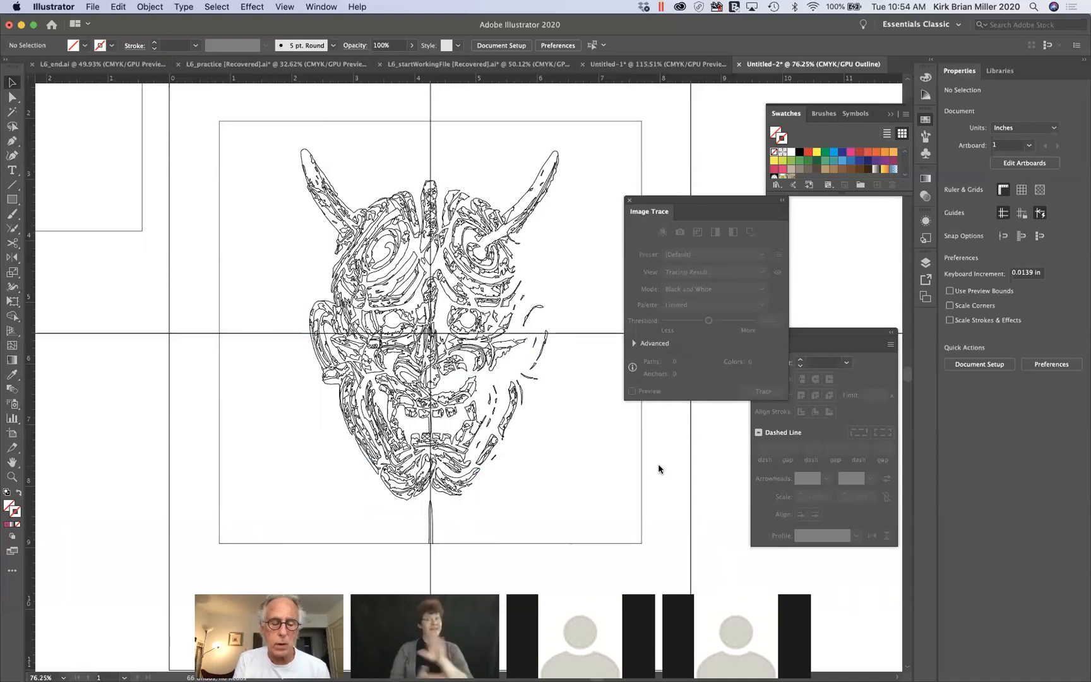
key(super+y)
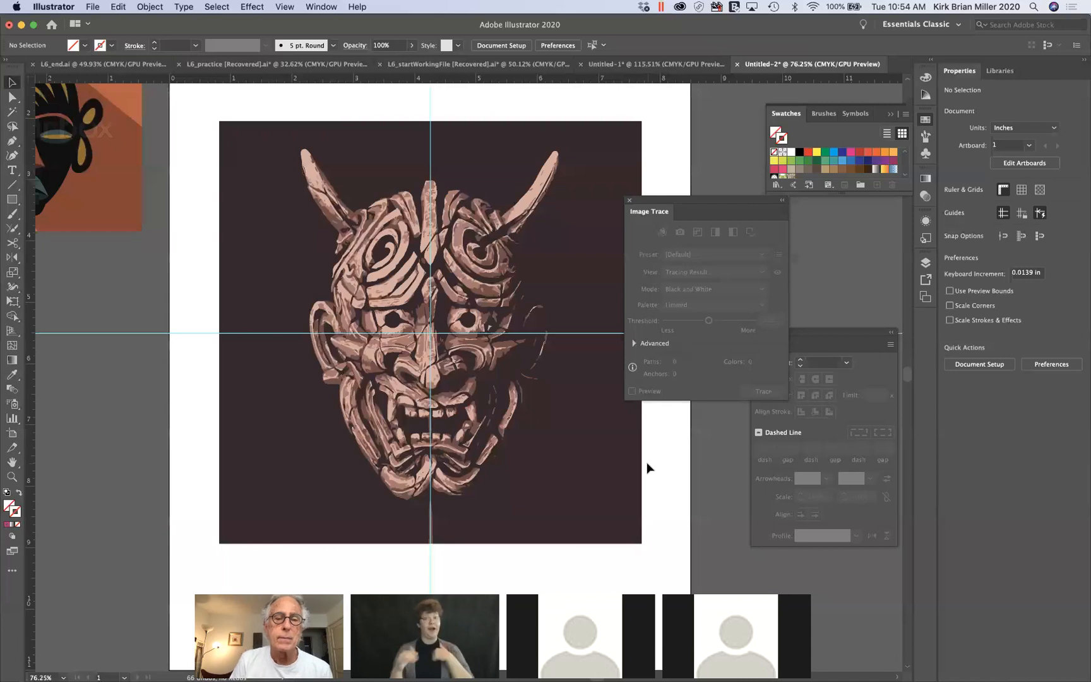
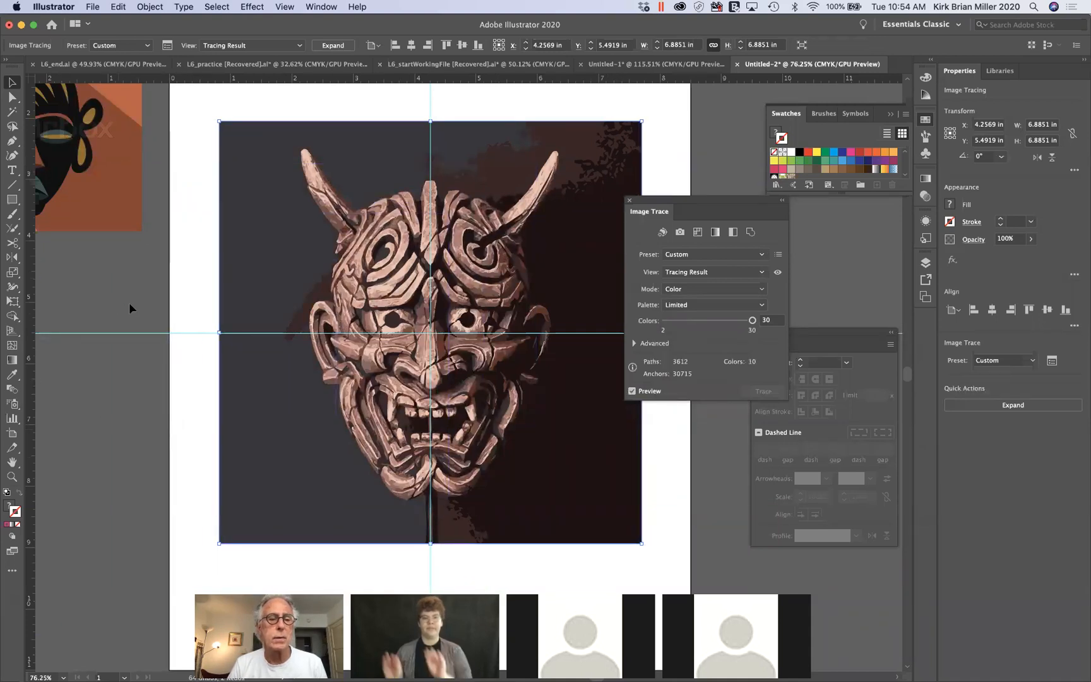
Step: Move the hannya mask off the artboard and place the African mask image near the artboard's centre guides
scroll(322, 357, down, 2)
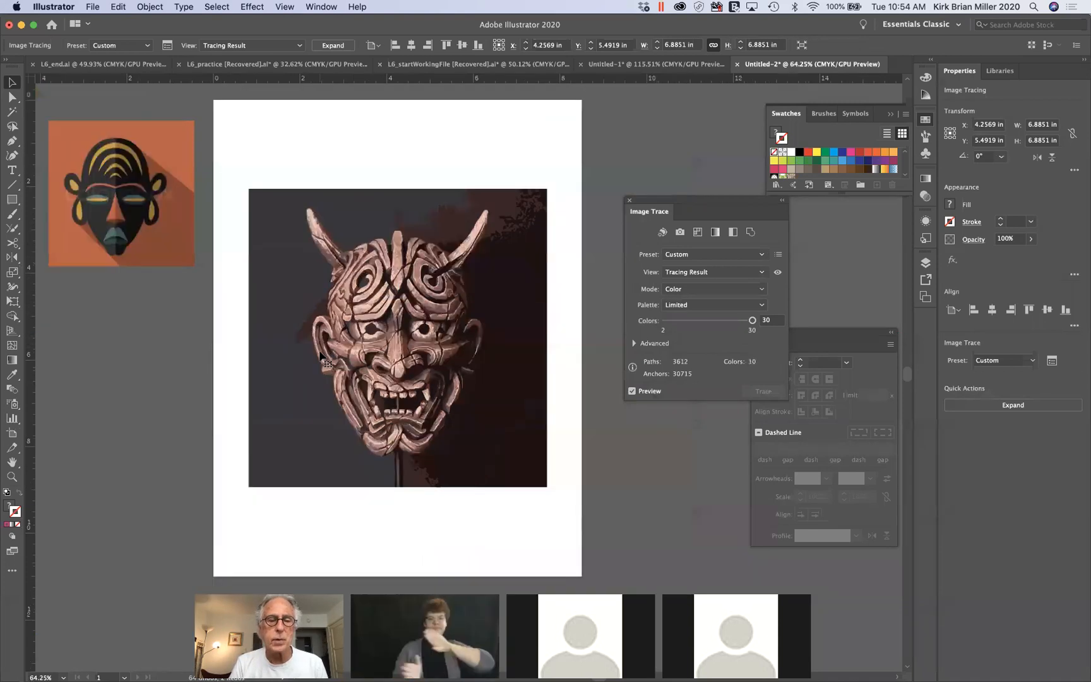
scroll(321, 357, down, 3)
mouse_move(401, 363)
mouse_down()
mouse_move(589, 426)
mouse_move(703, 434)
mouse_move(693, 431)
mouse_up()
mouse_move(169, 257)
mouse_down()
mouse_move(275, 347)
mouse_move(394, 377)
mouse_move(362, 345)
mouse_up()
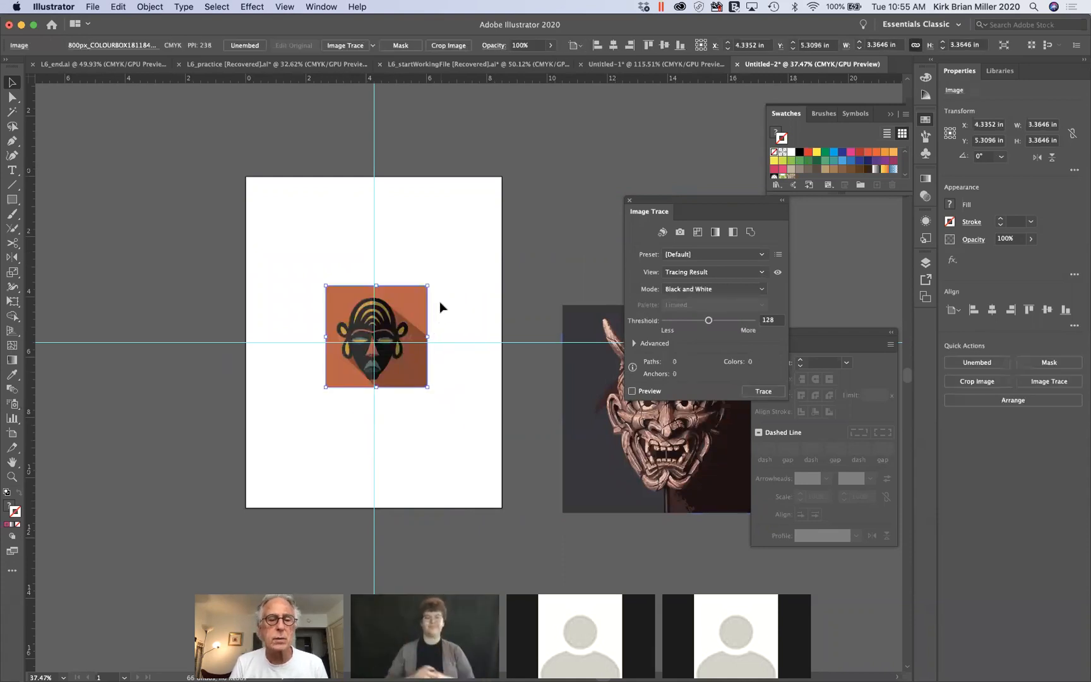
Step: Shift the African mask image to X 4.3923 in, Y 5.3365 in, lining up its nose with the vertical guide
scroll(440, 301, up, 5)
drag(335, 351, 341, 352)
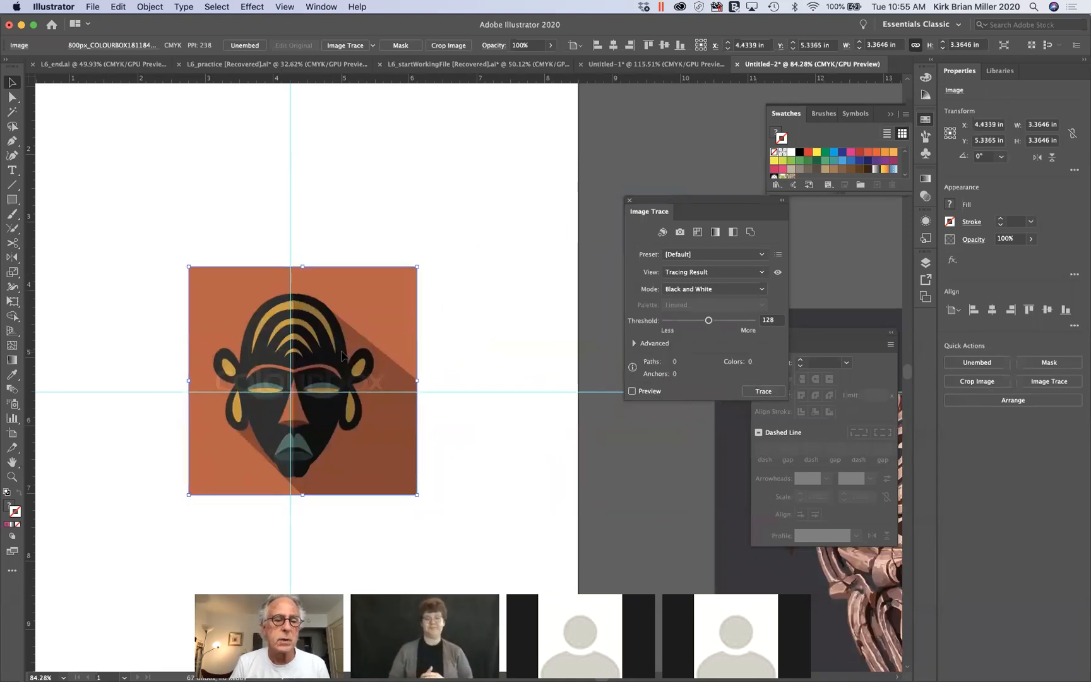
scroll(341, 353, up, 2)
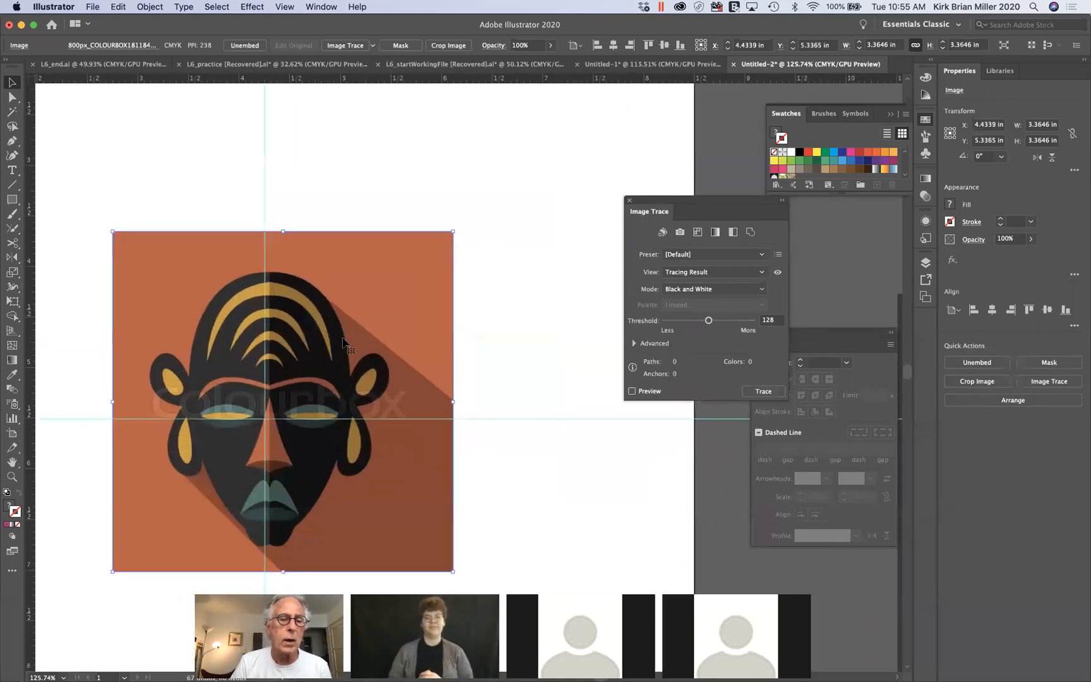
scroll(343, 343, down, 3)
scroll(343, 342, left, 2)
key(Left)
key(Left)
key(Left)
key(Left)
key(Right)
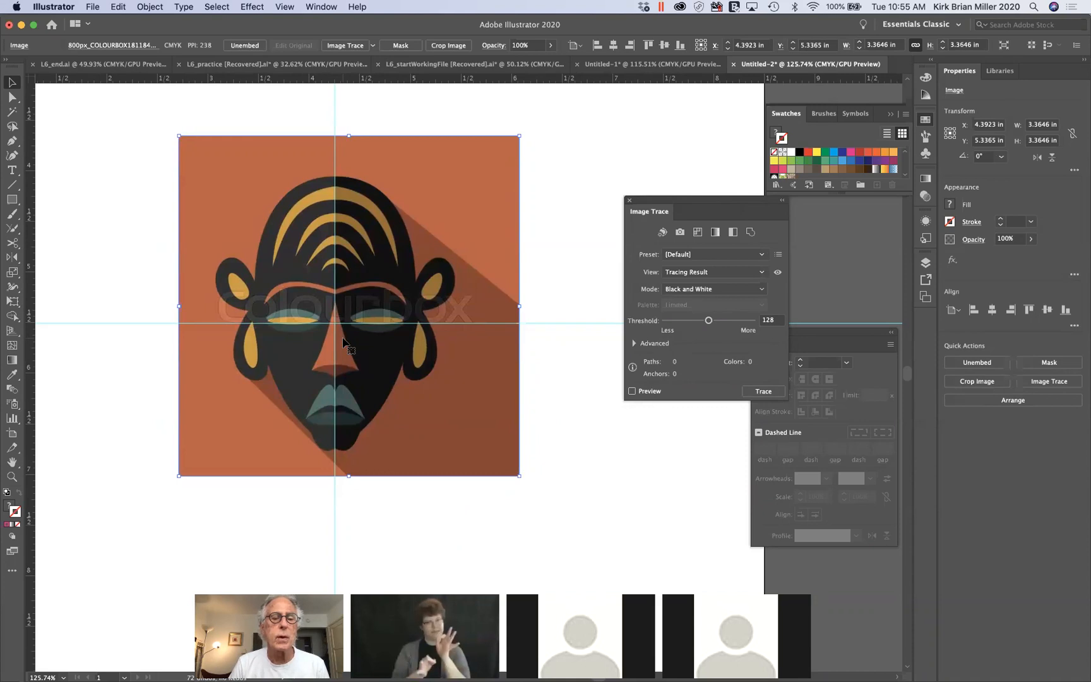
Step: Enlarge the African mask image from its centre to about 6.28 in square and nudge it sideways to X 4.4756 in
scroll(460, 248, up, 3)
scroll(460, 248, down, 6)
scroll(460, 249, down, 2)
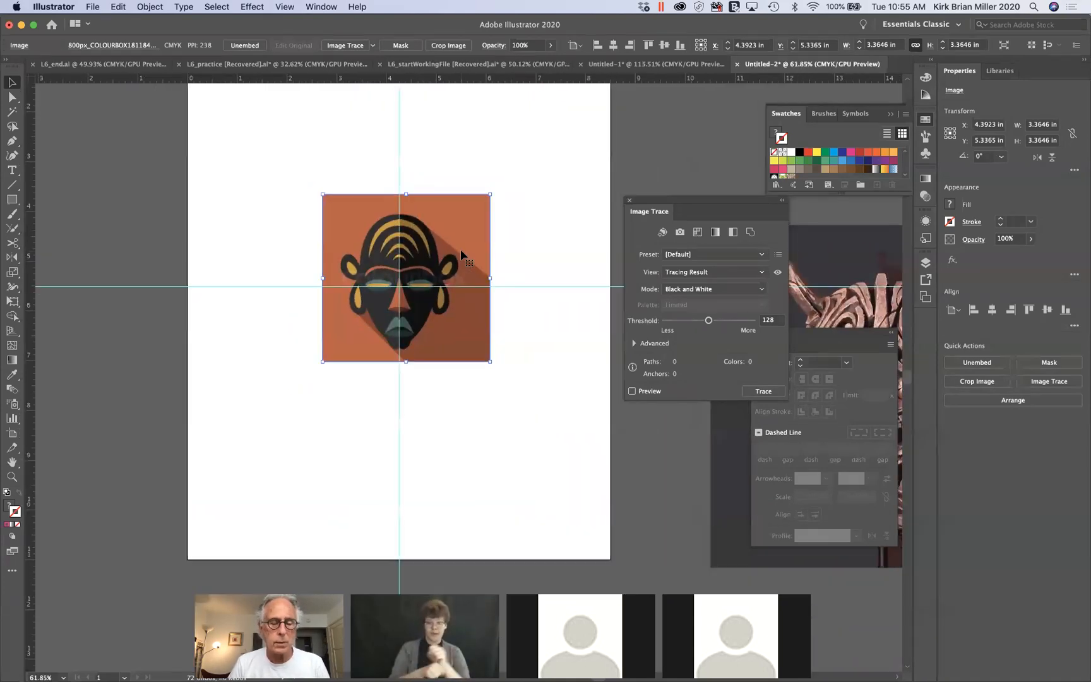
drag(492, 197, 562, 121)
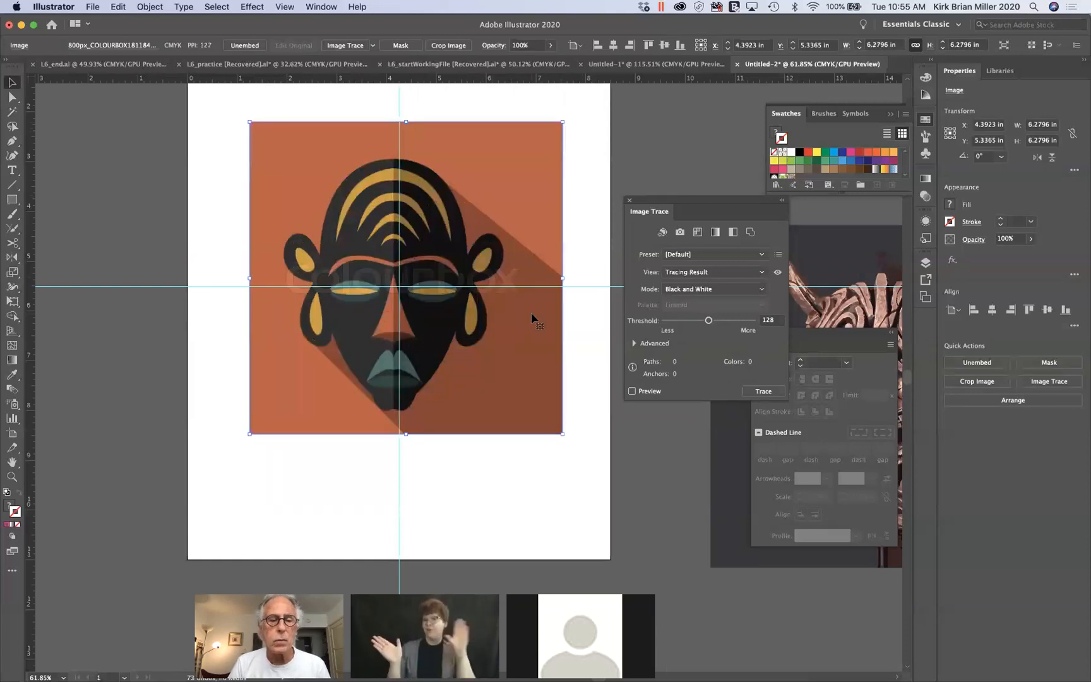
key(Right)
key(Right)
key(Right)
key(Right)
key(Right)
key(Right)
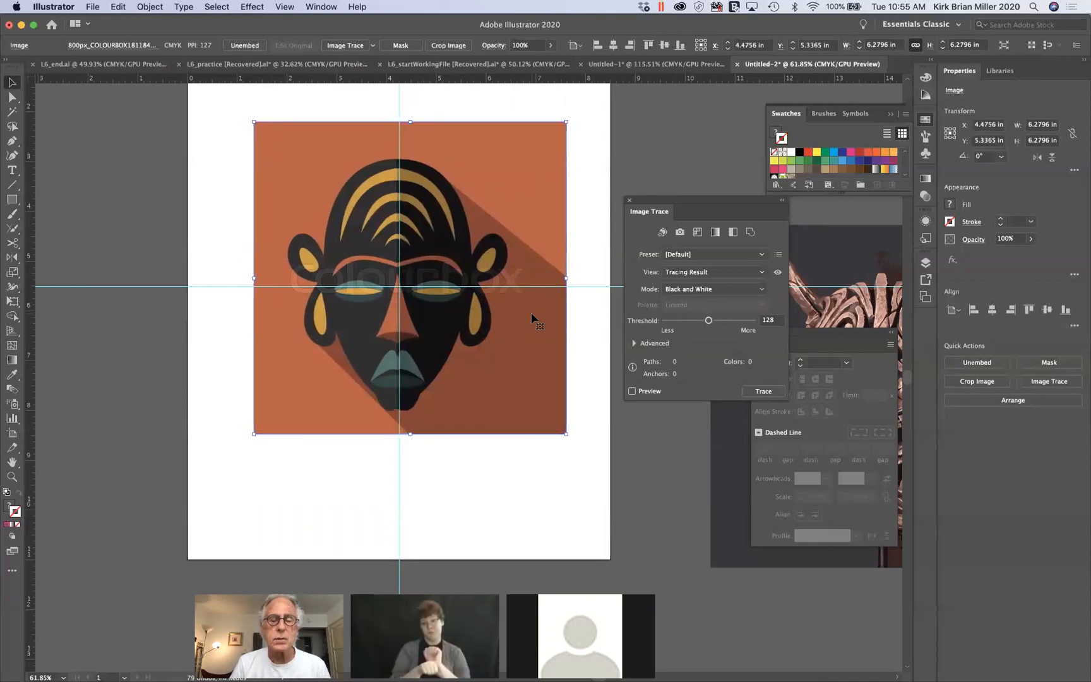
Step: Nudge the enlarged African mask image down to Y 5.4893 in, centring it on the horizontal guide
key(Down)
key(Down)
key(Down)
key(Down)
key(Down)
key(Down)
key(Down)
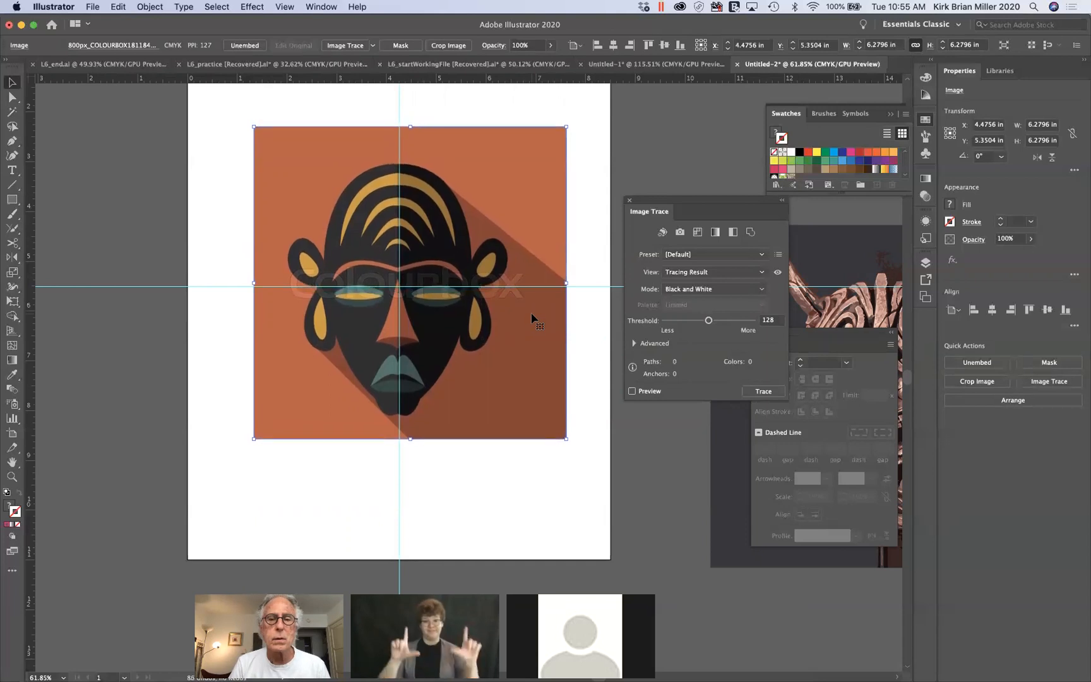
key(Down)
key(Down)
key(Down)
key(Down)
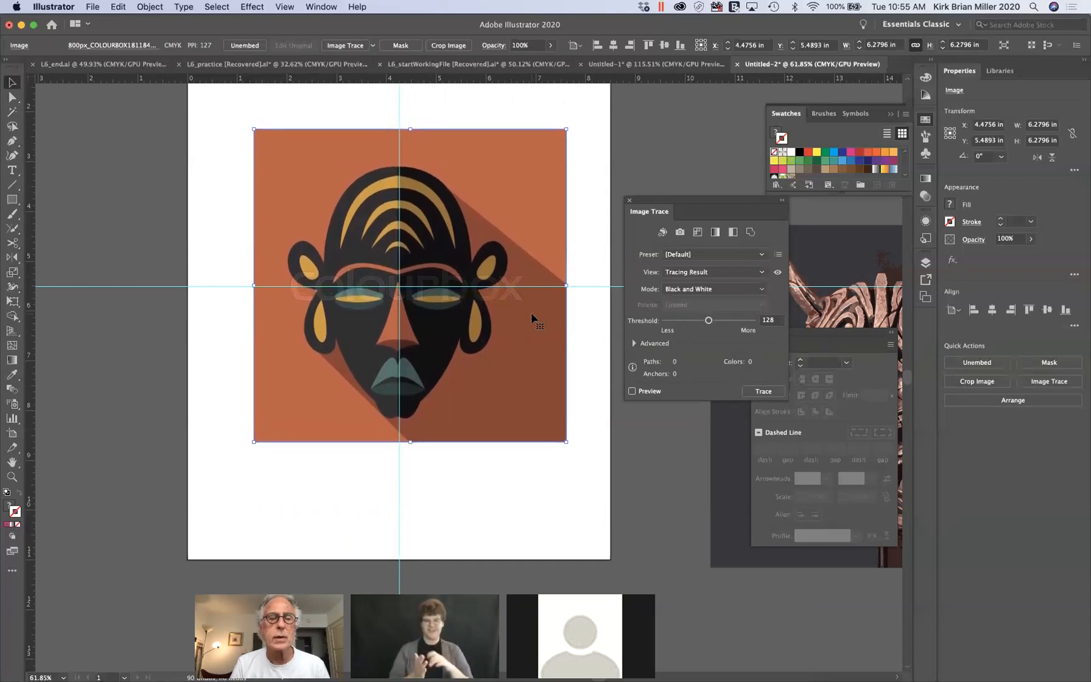
Step: Preview an image trace of the African mask in Color mode with a limited palette of 30 colors, trying threshold 6 in Black and White first
scroll(532, 316, up, 1)
scroll(532, 315, up, 1)
scroll(532, 315, down, 3)
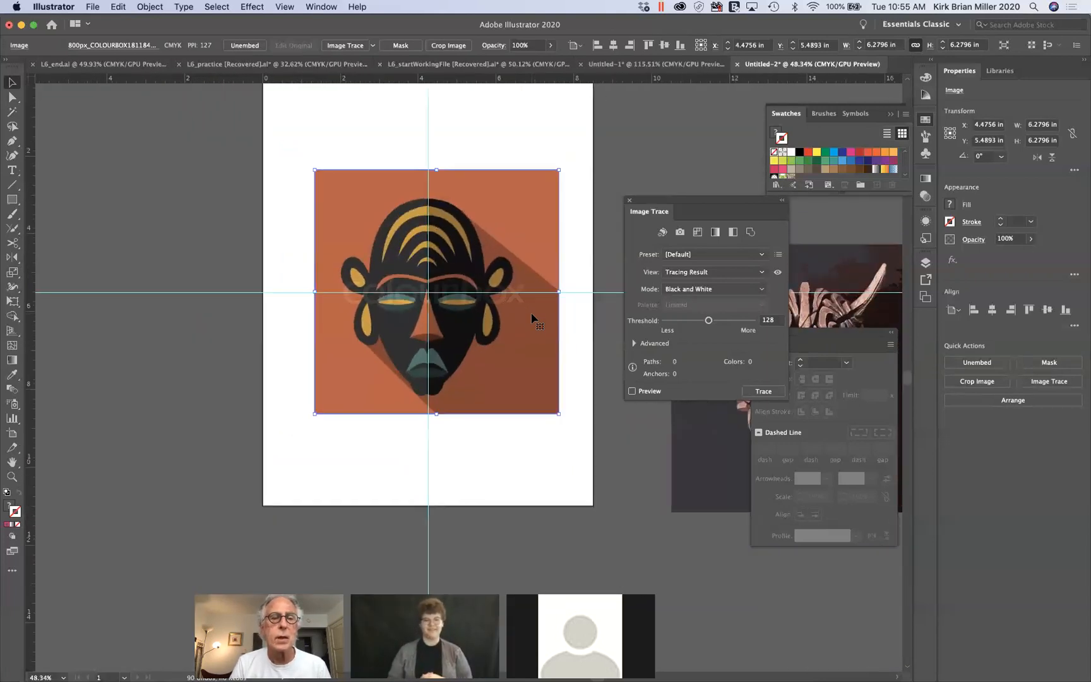
click(372, 46)
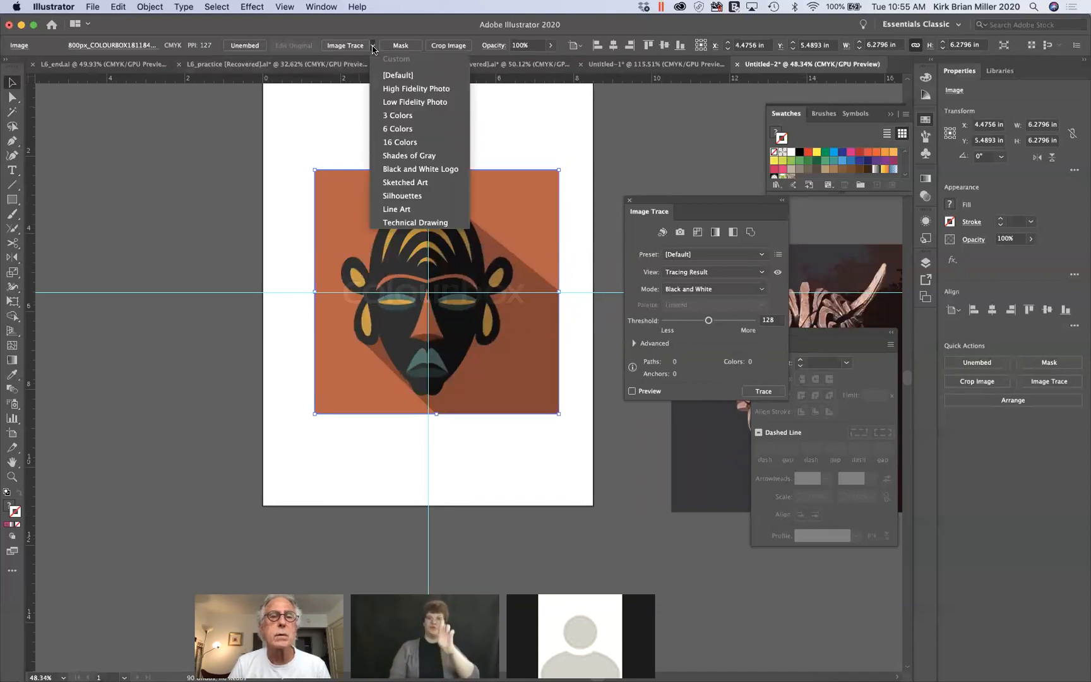
click(372, 46)
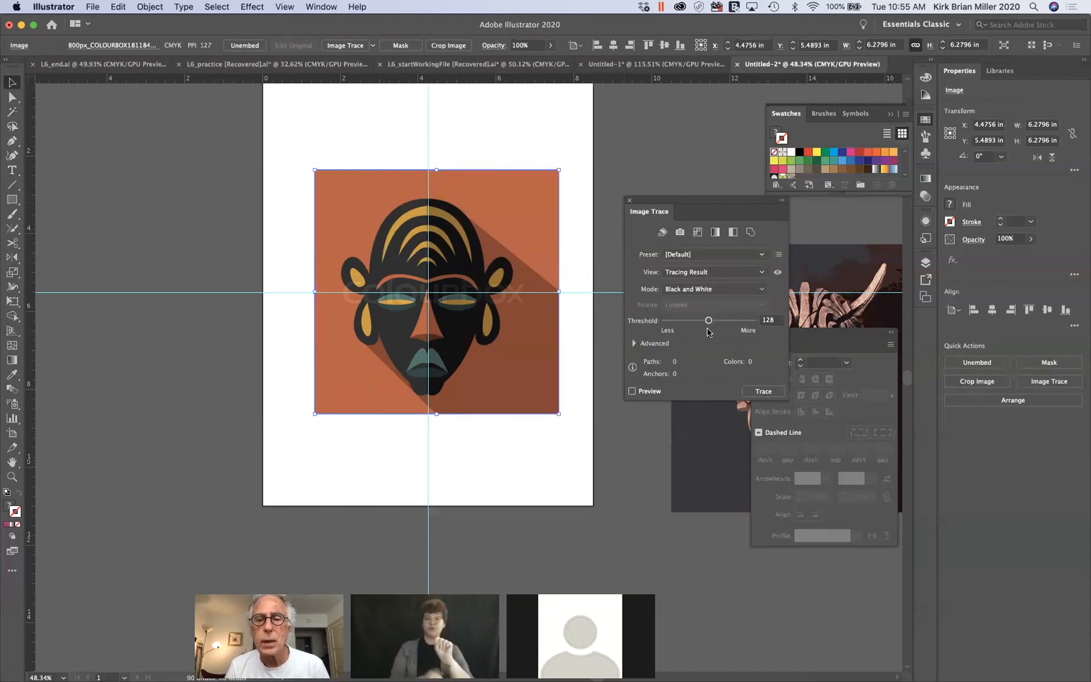
drag(708, 322, 666, 331)
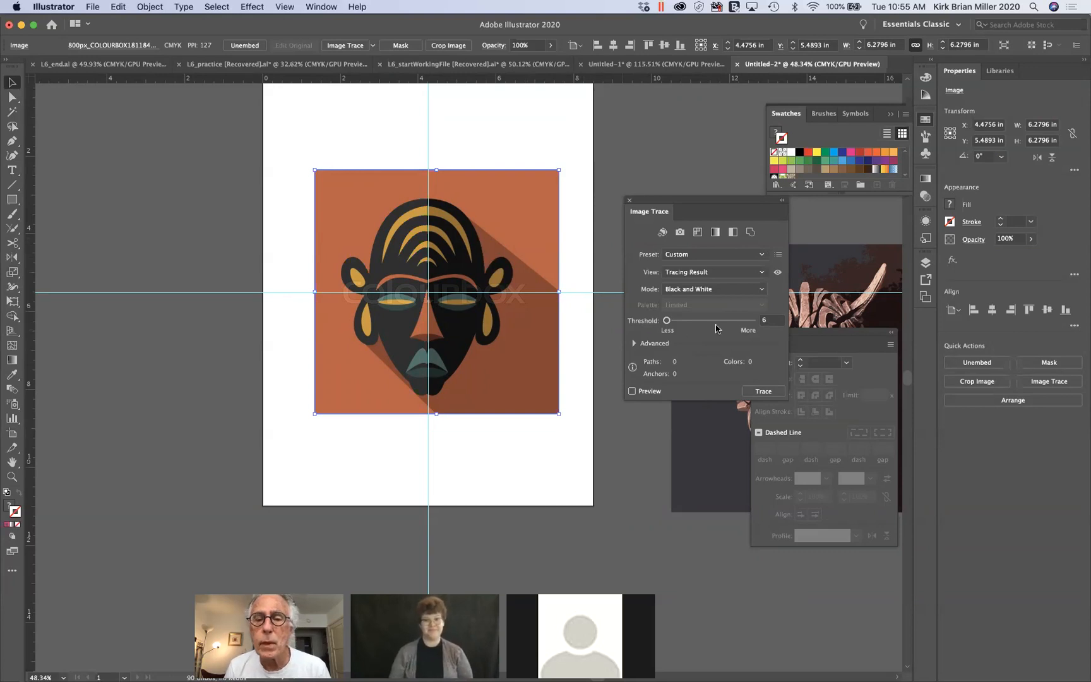
click(632, 392)
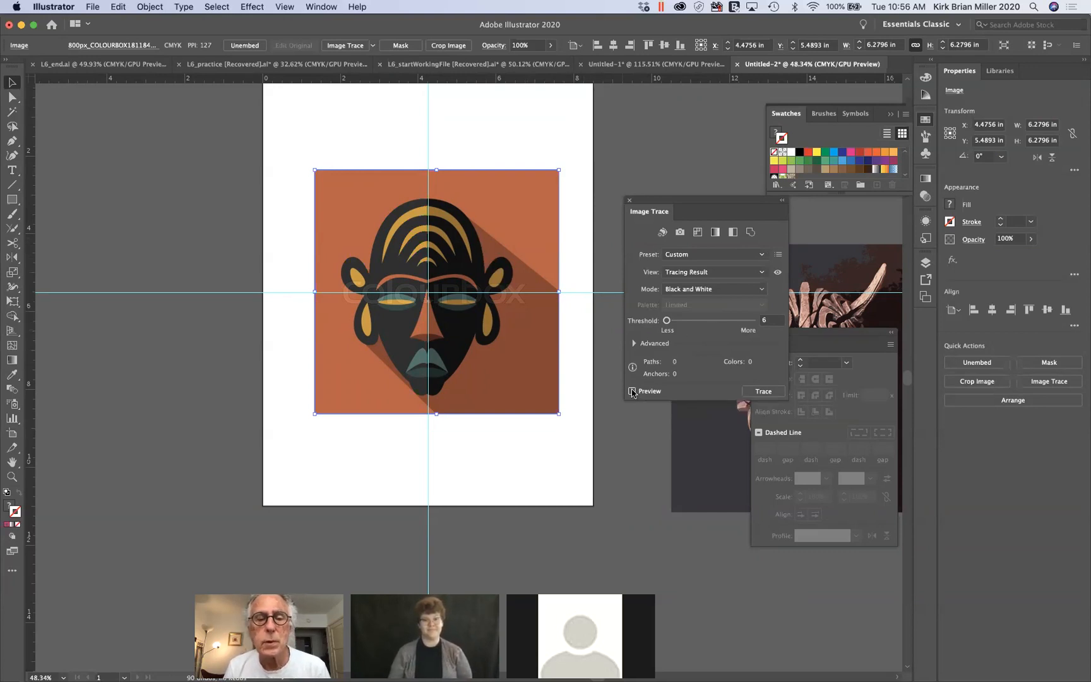
click(717, 289)
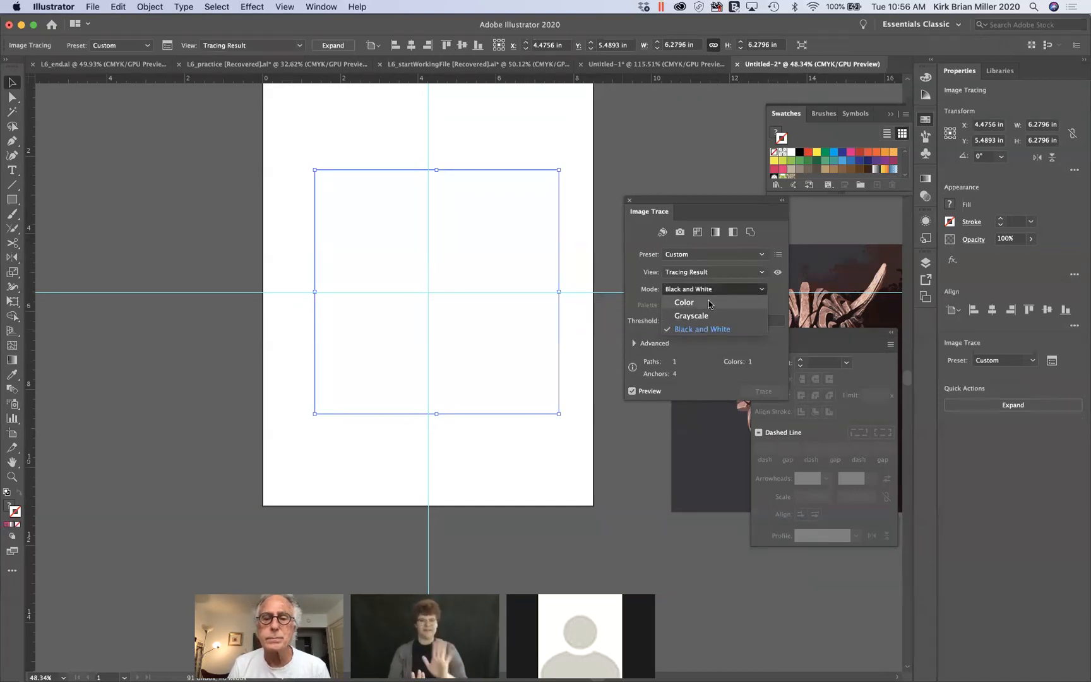
click(684, 302)
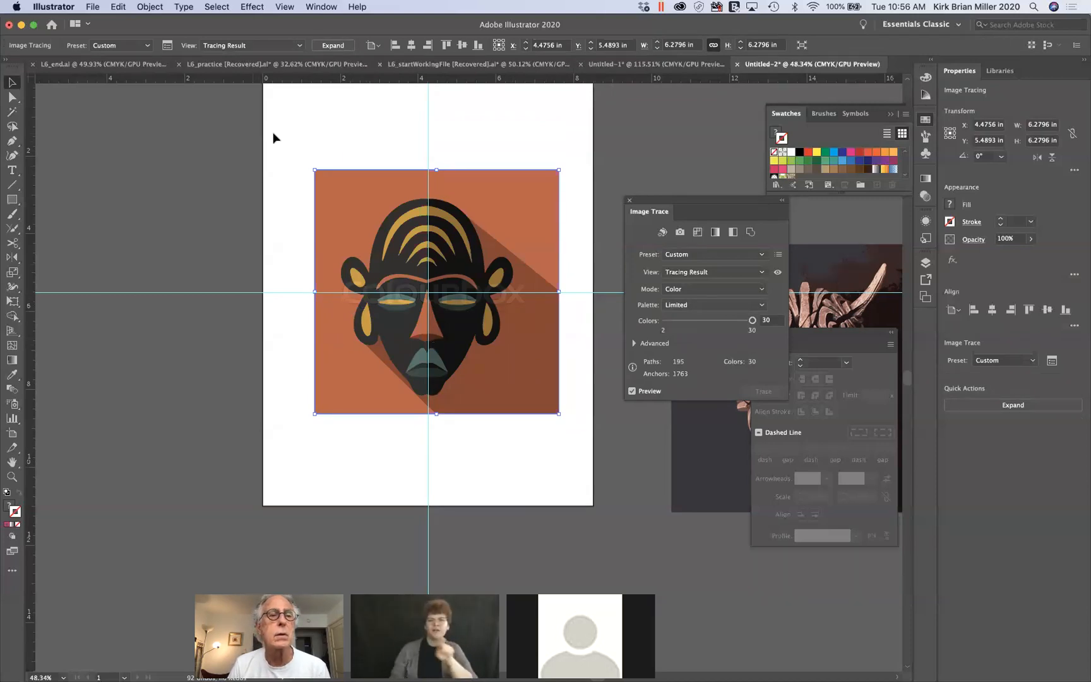
Step: Expand the African mask trace into vector paths and inspect them in outline view
click(333, 45)
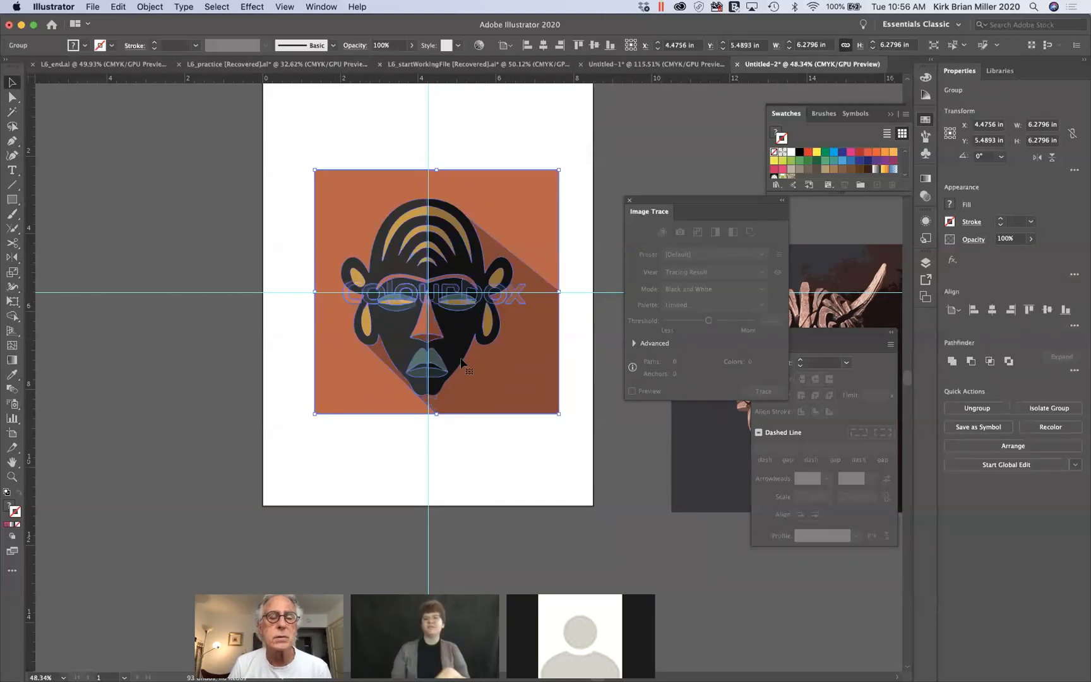
click(511, 455)
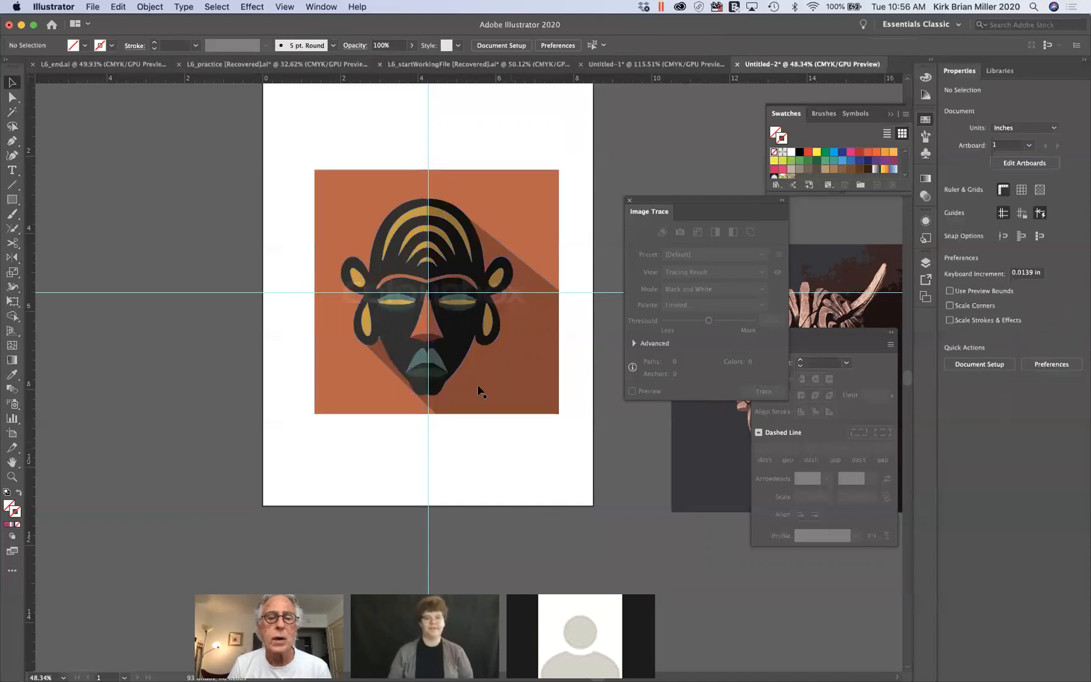
click(453, 347)
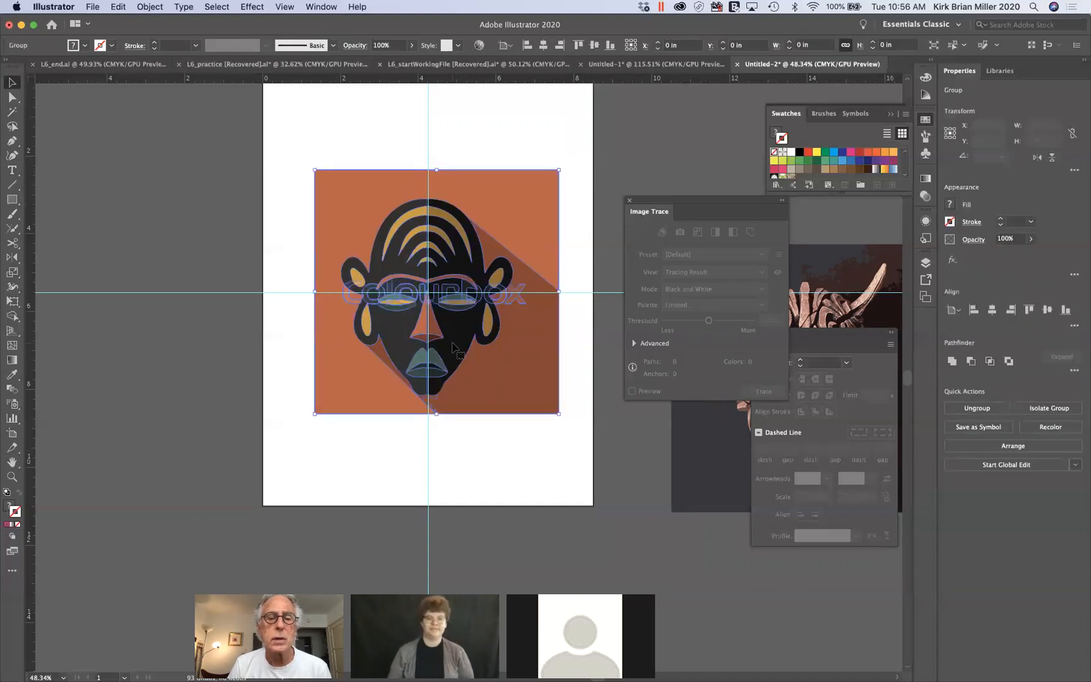
click(518, 431)
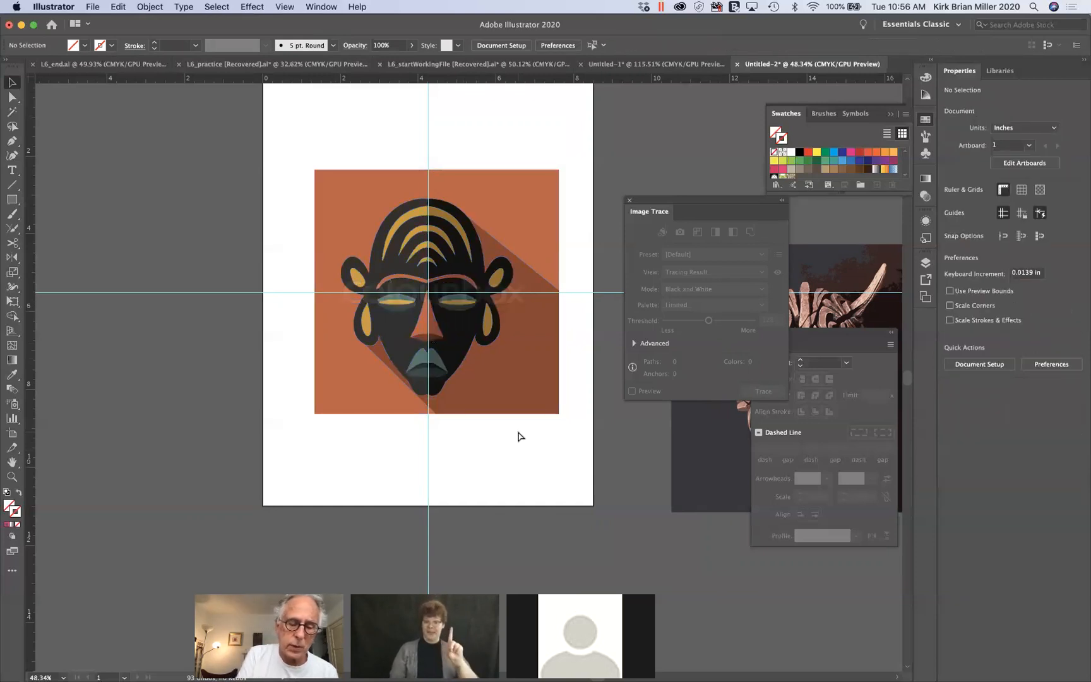
key(ctrl+y)
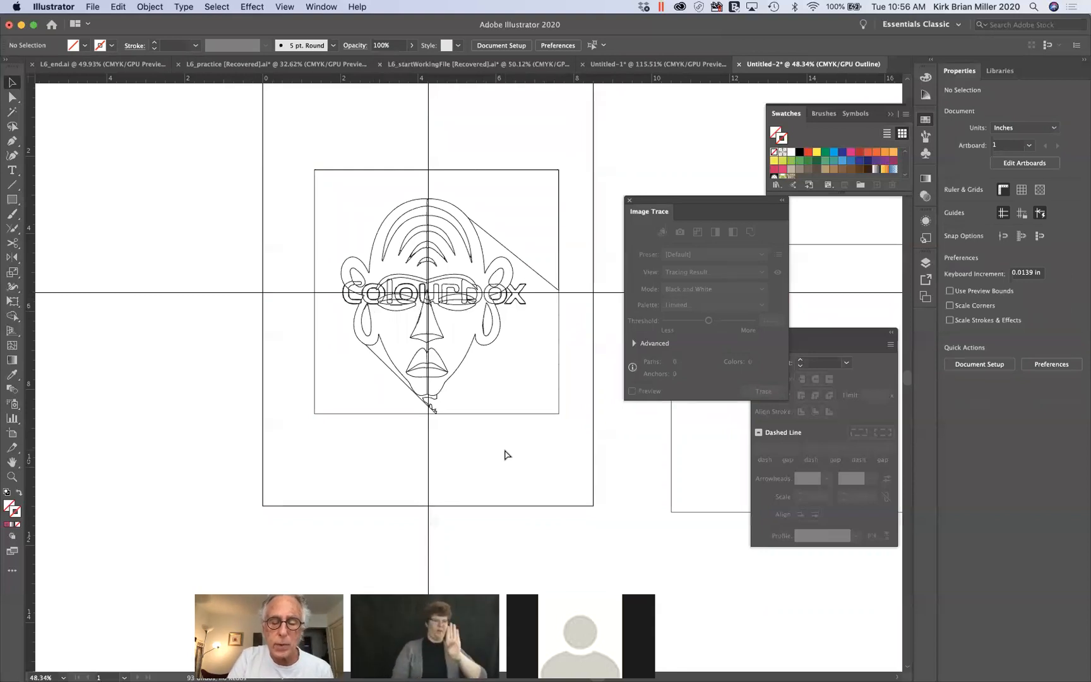
key(super+y)
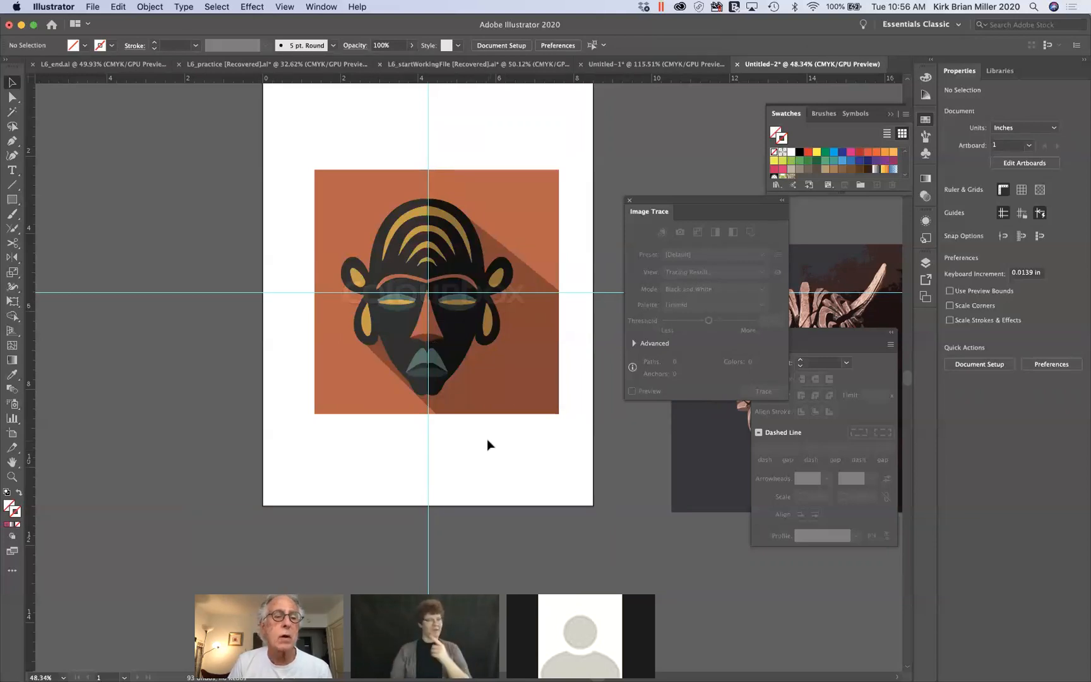
Step: Delete the light orange background shape of the expanded African mask with the Direct Selection tool
click(517, 387)
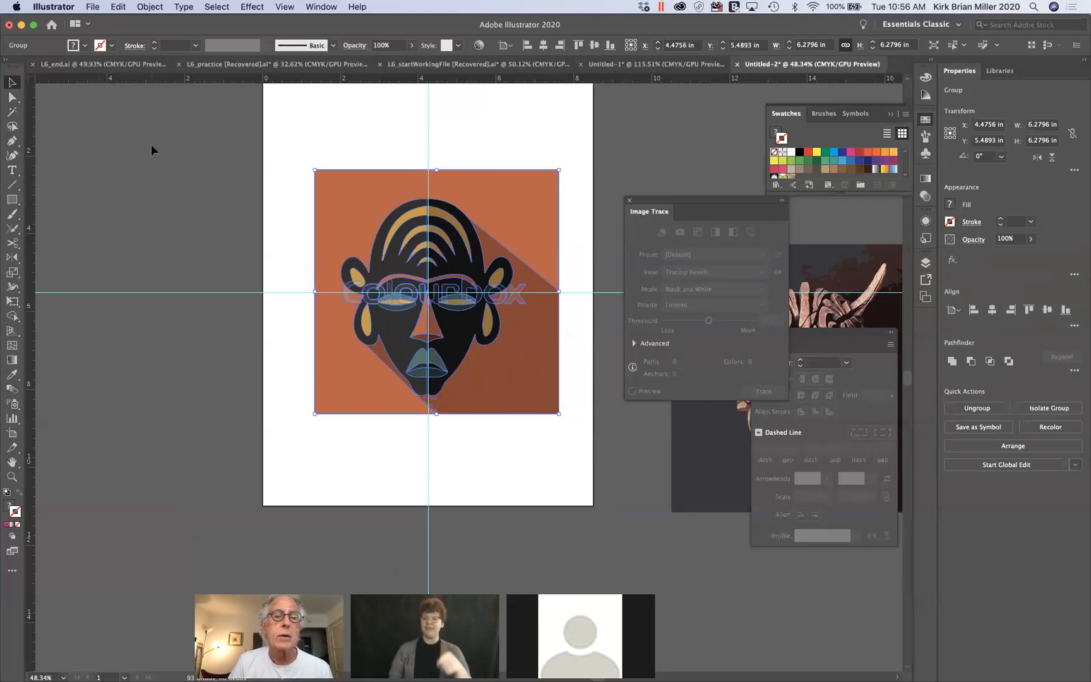
drag(12, 97, 44, 113)
click(290, 226)
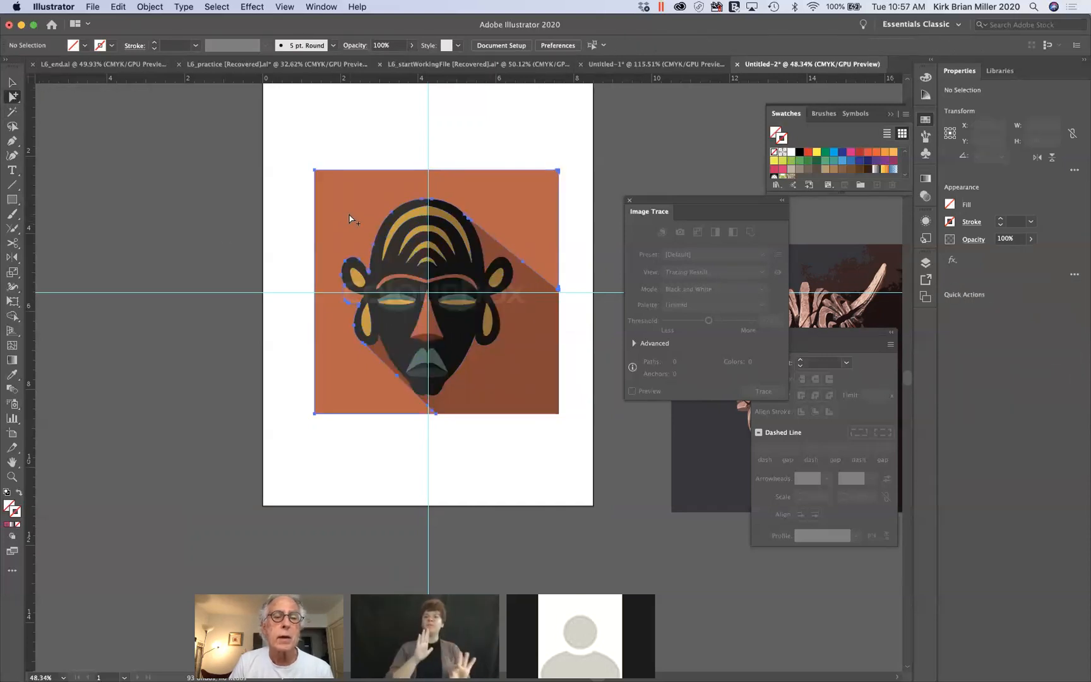
click(347, 219)
key(Delete)
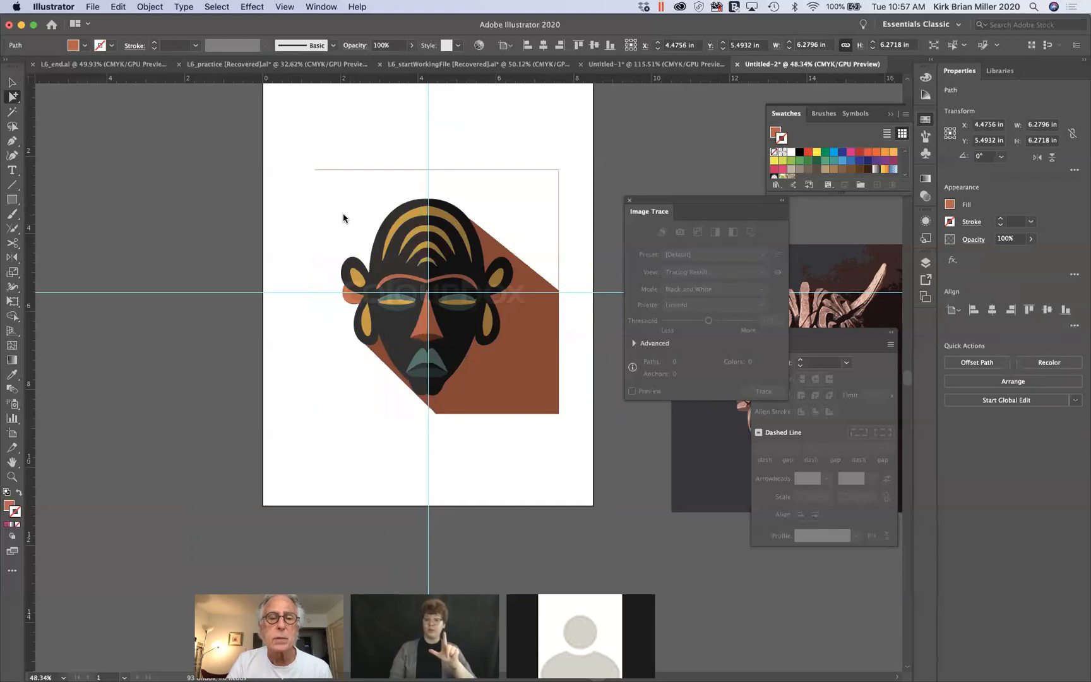
Step: Delete the two dark brown shadow shapes around the African mask and the small watermark fragment beside its ear
click(518, 388)
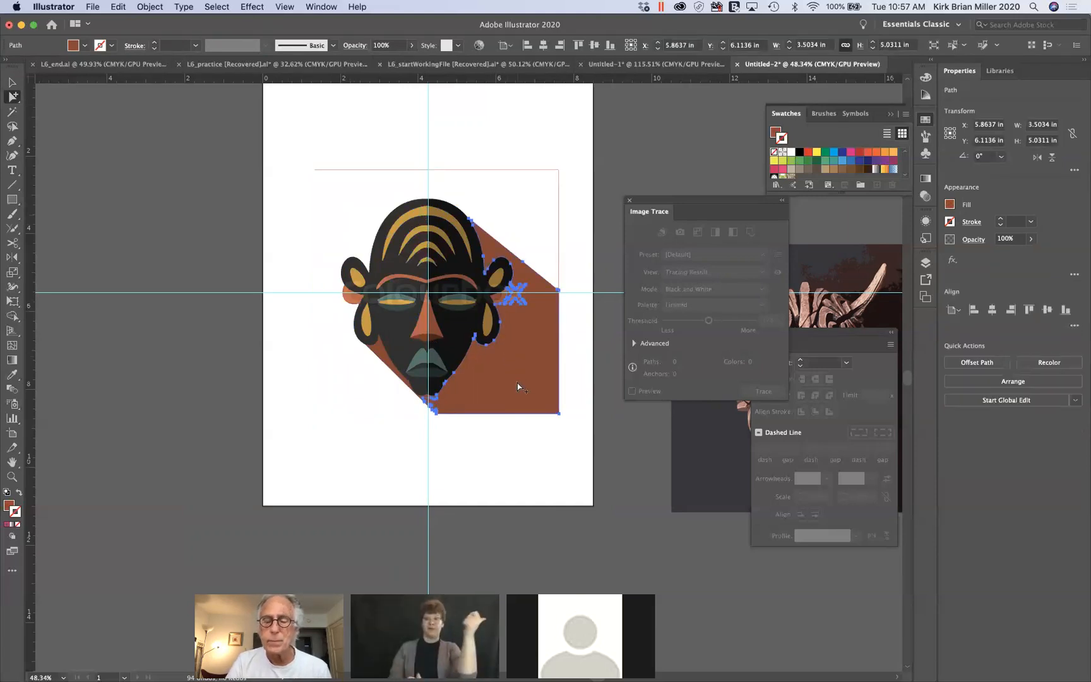
key(Delete)
click(378, 356)
key(Delete)
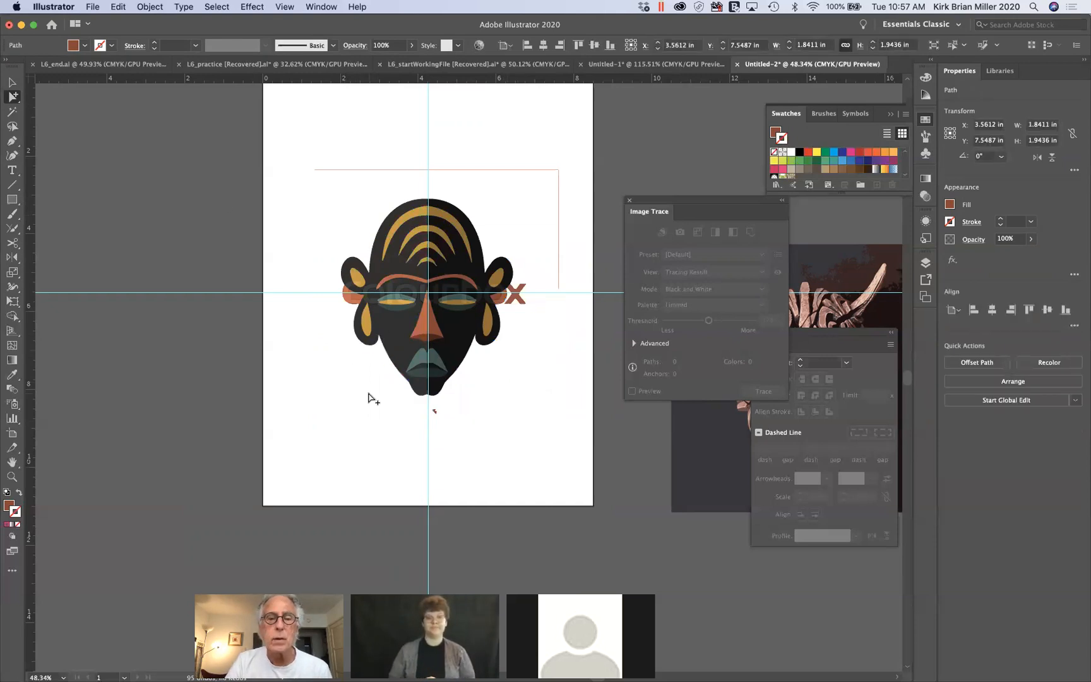
click(500, 294)
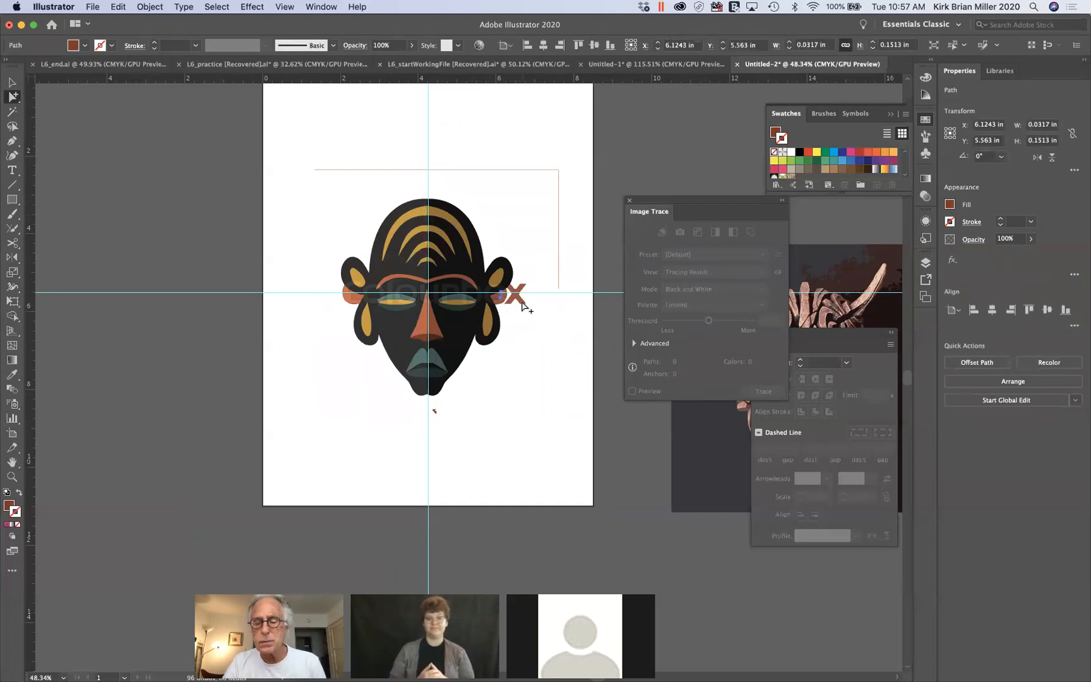
key(Delete)
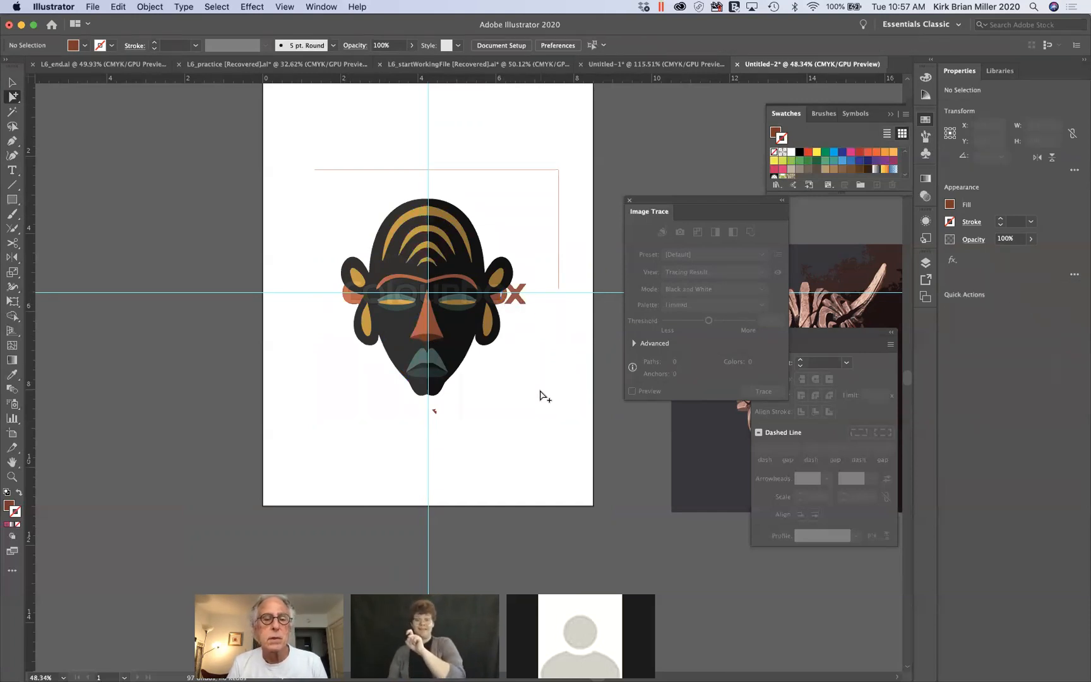
Step: Delete the small orange watermark slivers at the outer edge of the piece below the African mask's left ear
scroll(541, 396, up, 3)
scroll(541, 396, down, 3)
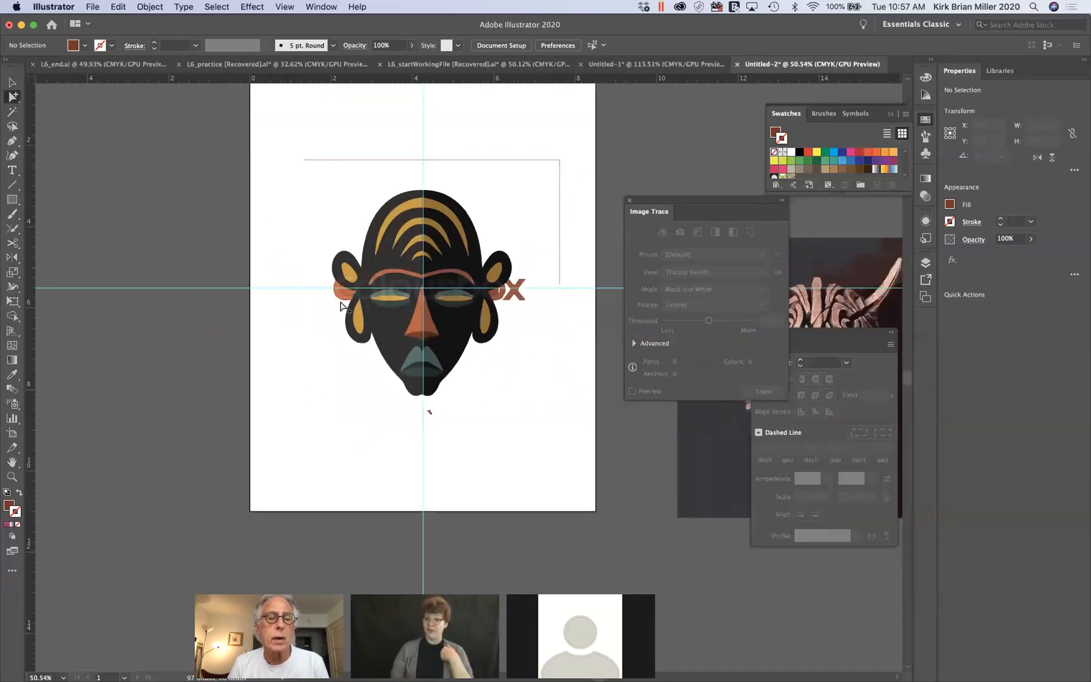
click(342, 294)
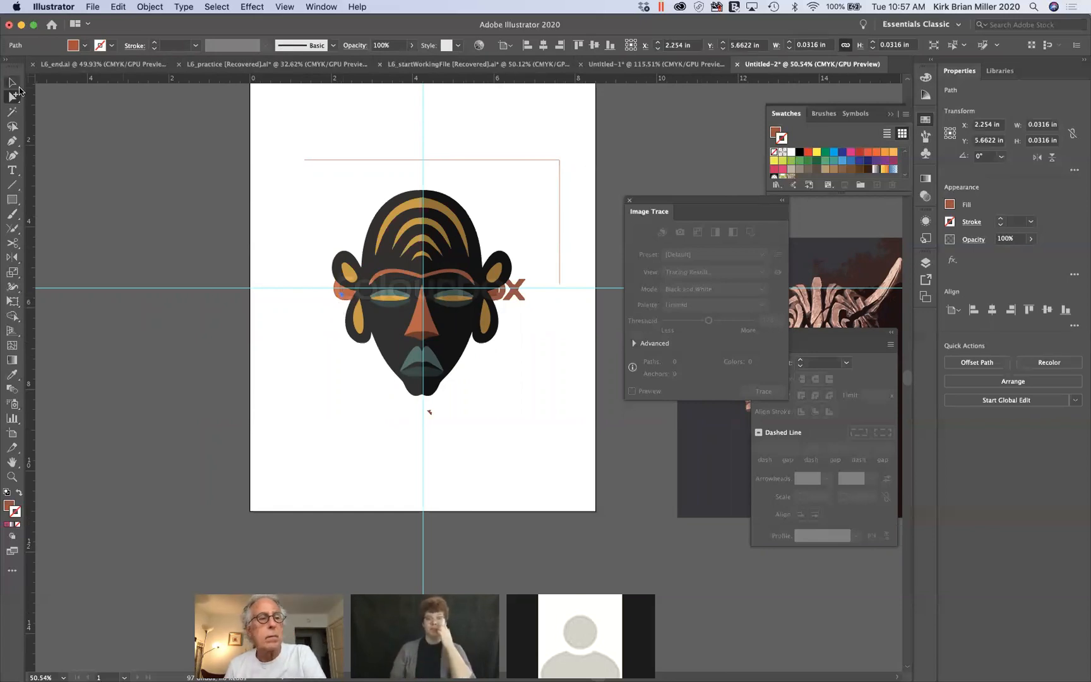
click(80, 159)
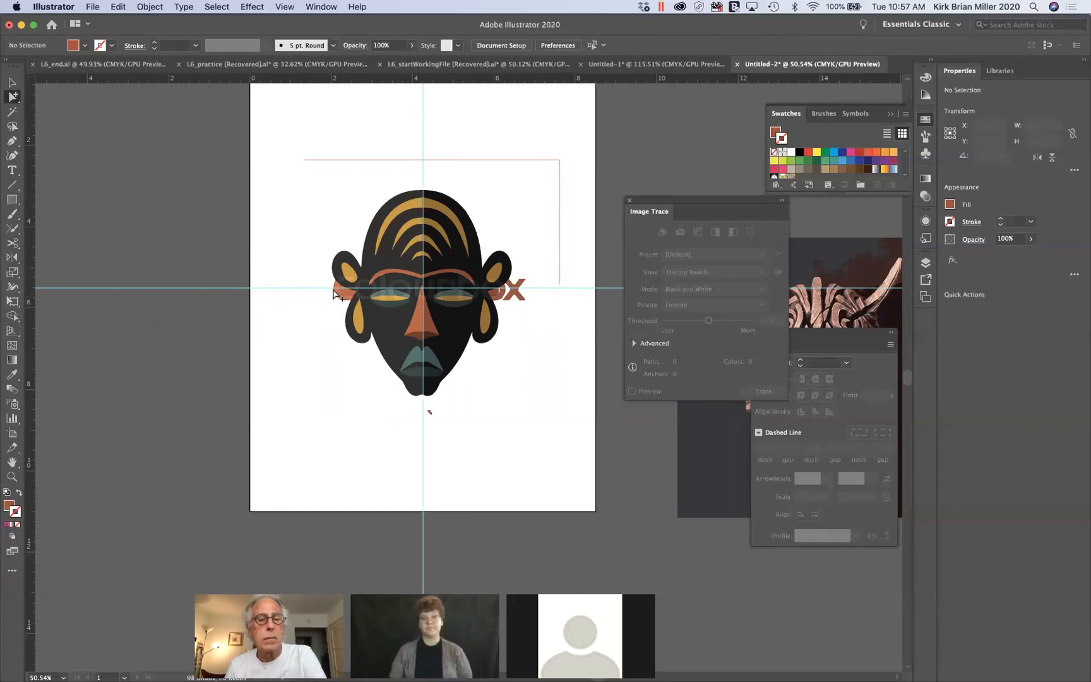
click(336, 298)
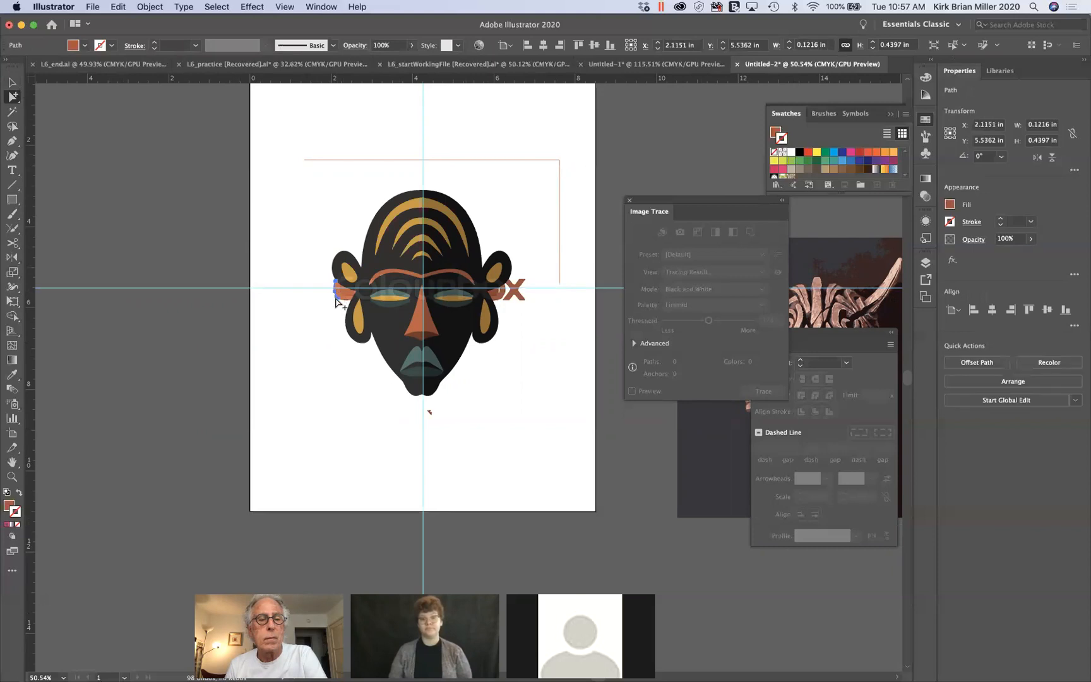
key(Delete)
click(335, 299)
key(Delete)
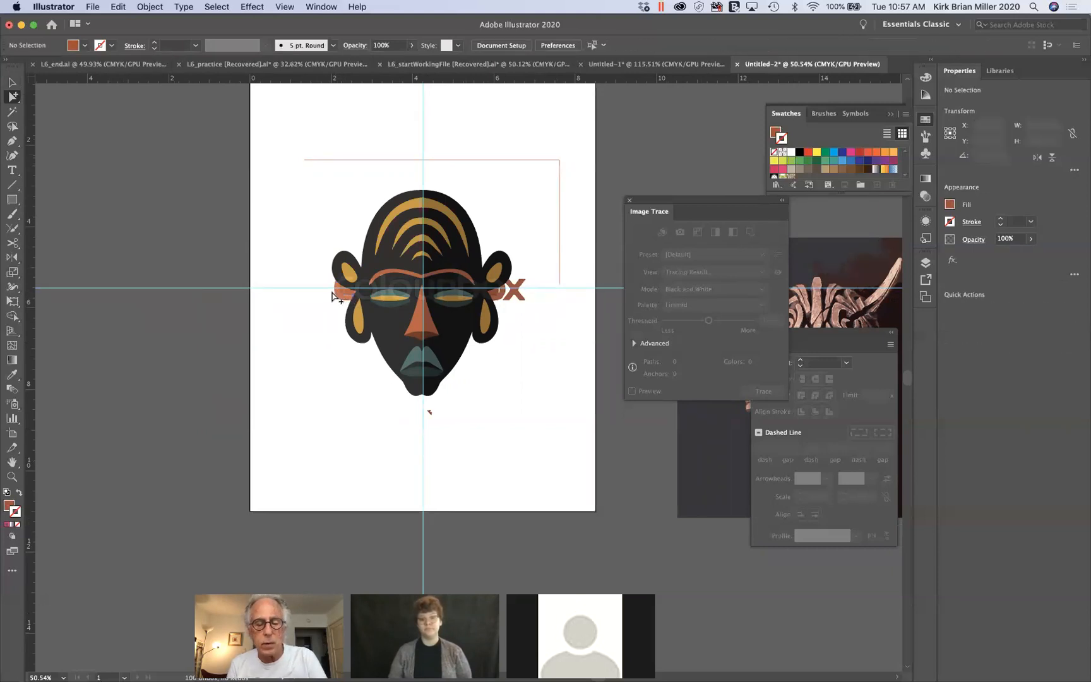
Step: Delete the orange inner piece and the curved orange band between the African mask's left ear and its earring lobe
scroll(367, 212, up, 8)
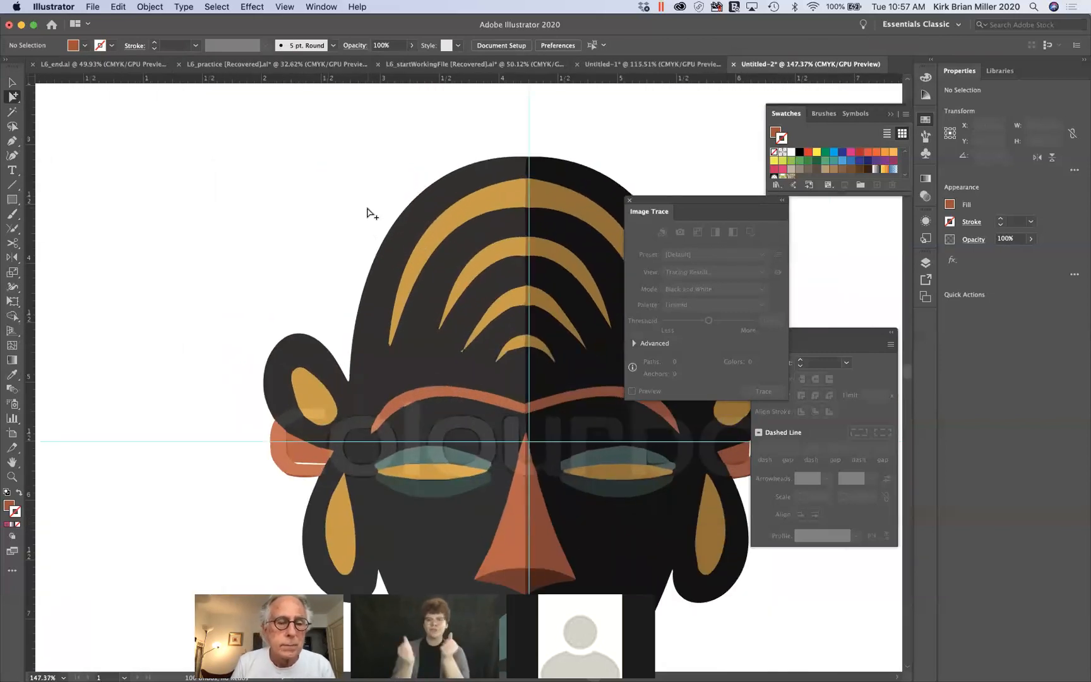
click(305, 461)
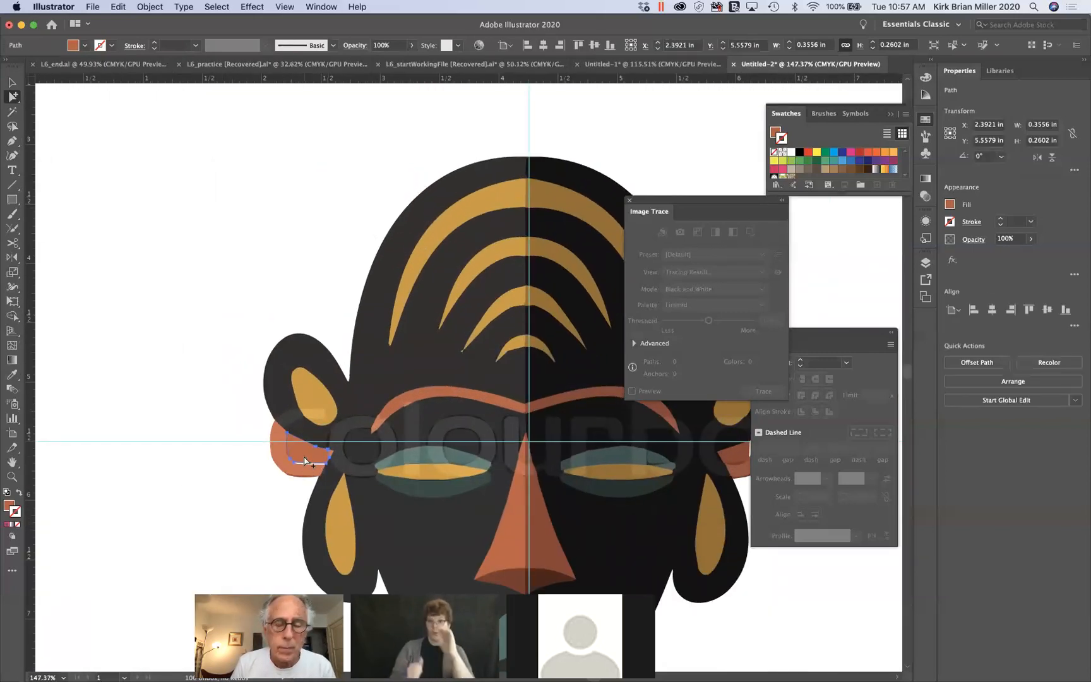
key(Delete)
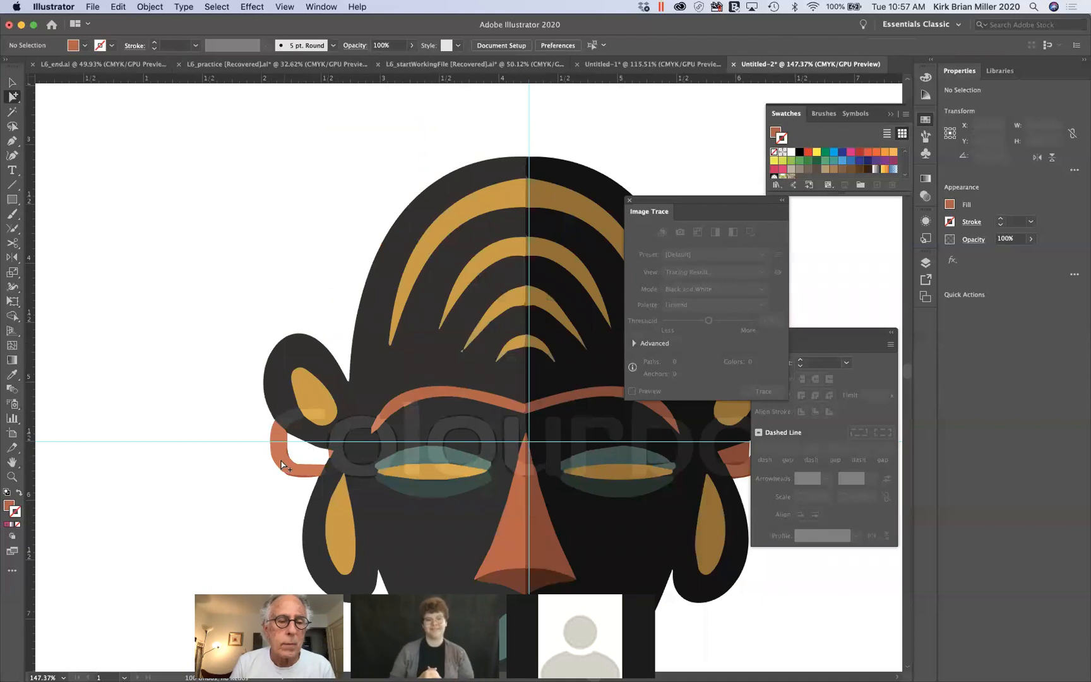
click(283, 459)
key(Delete)
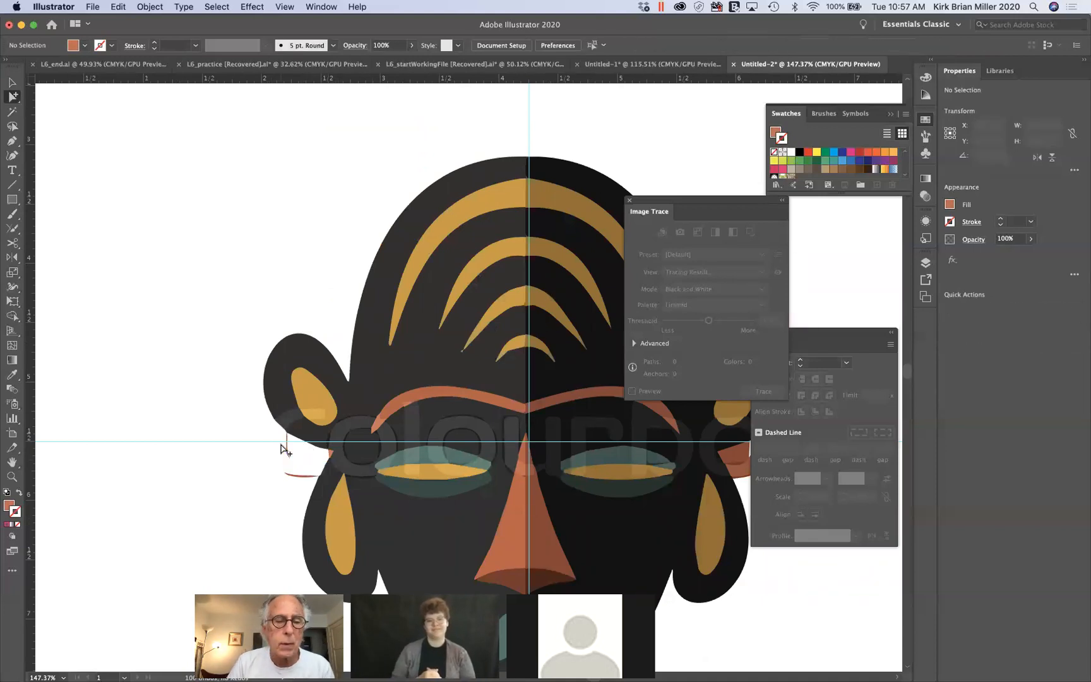
Step: Delete the thin leftover slivers and the last orange fragment between the African mask's left ear and lobe
drag(281, 444, 297, 467)
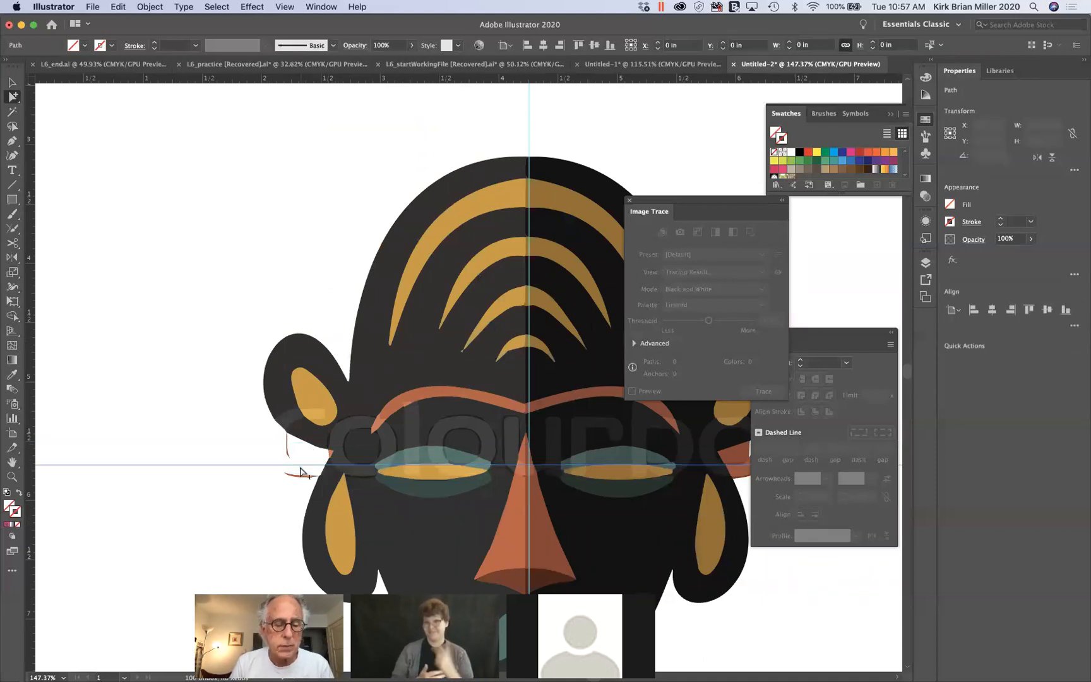
key(super+z)
click(271, 458)
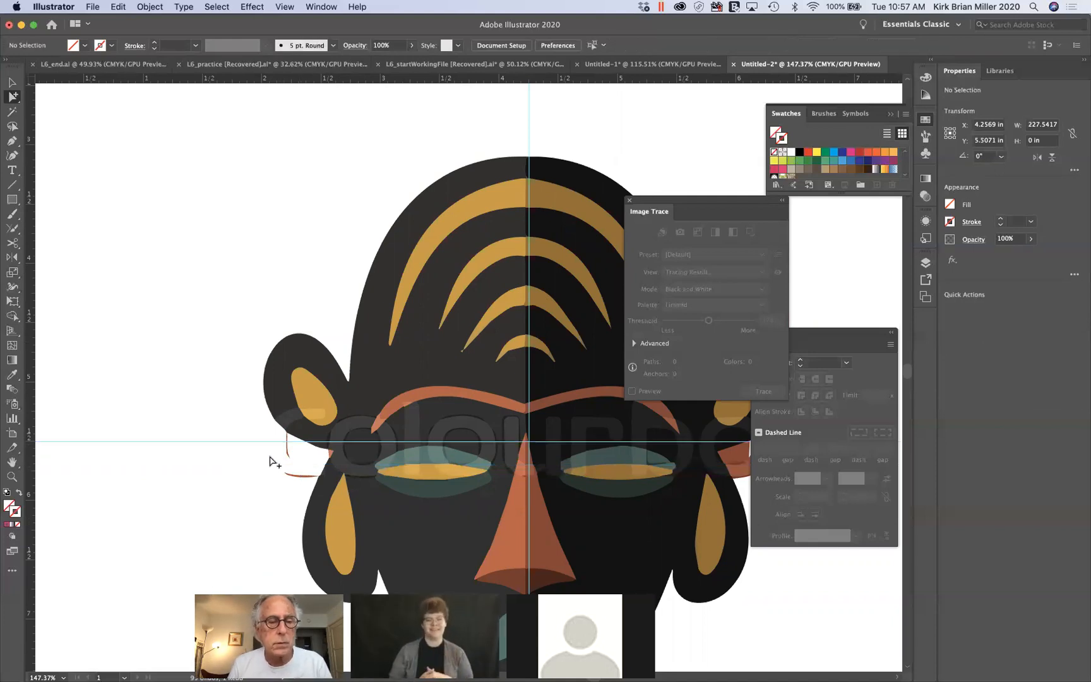
drag(276, 454, 301, 492)
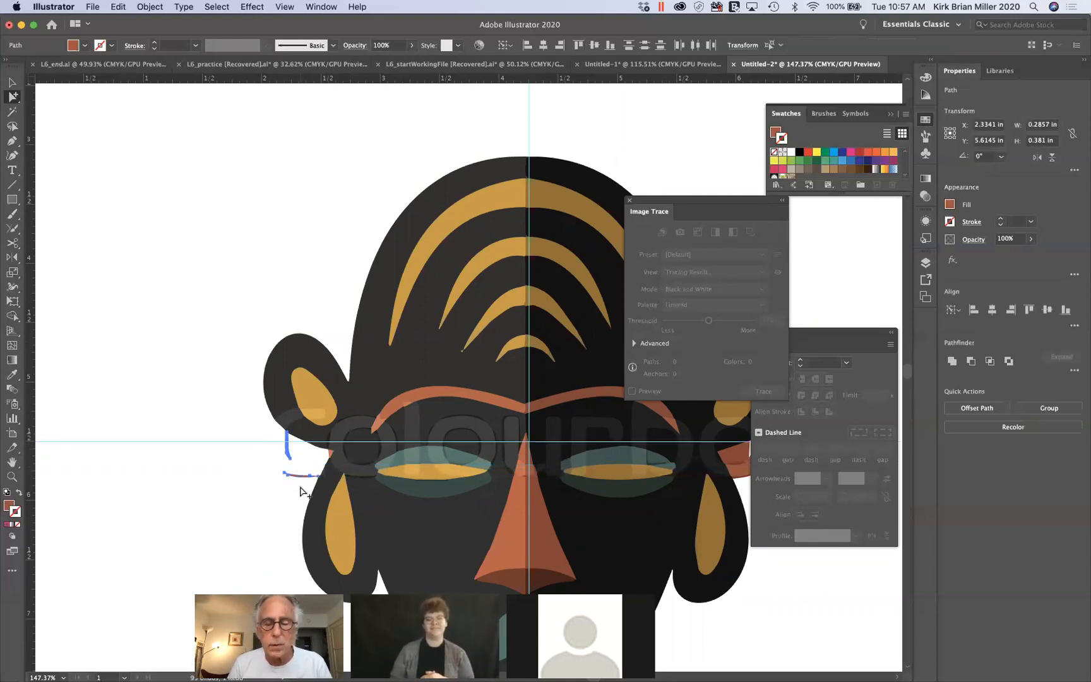
key(Delete)
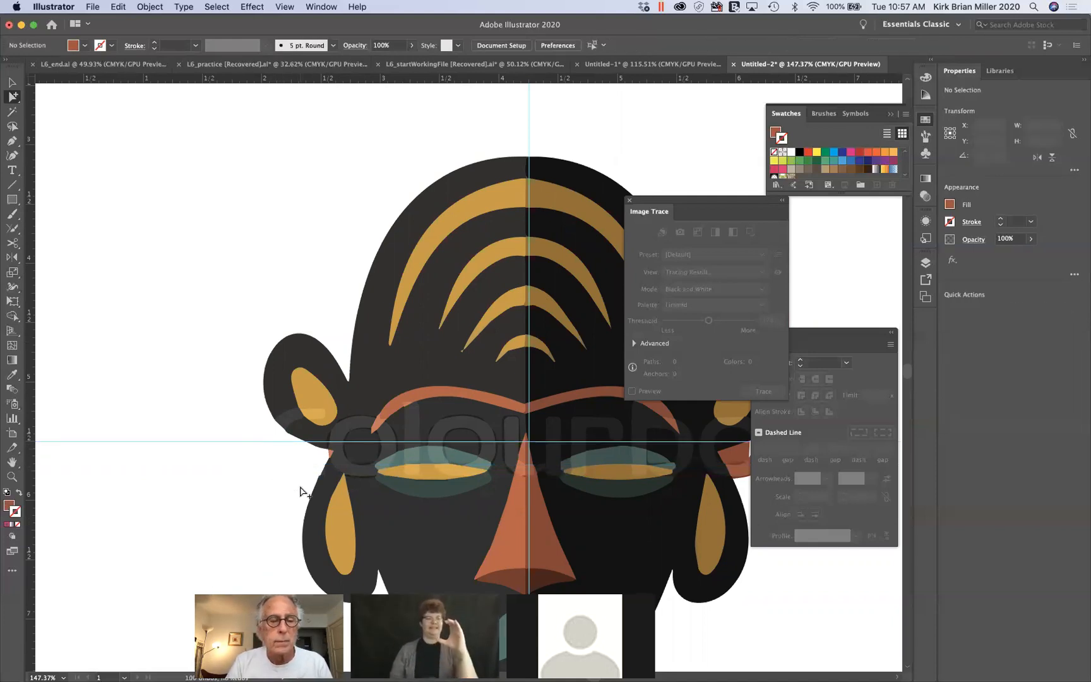
click(330, 453)
key(Delete)
Step: Delete the brown watermark letters beside the African mask's right ear along with most of the leftover outline fragments of the X
scroll(325, 470, right, 6)
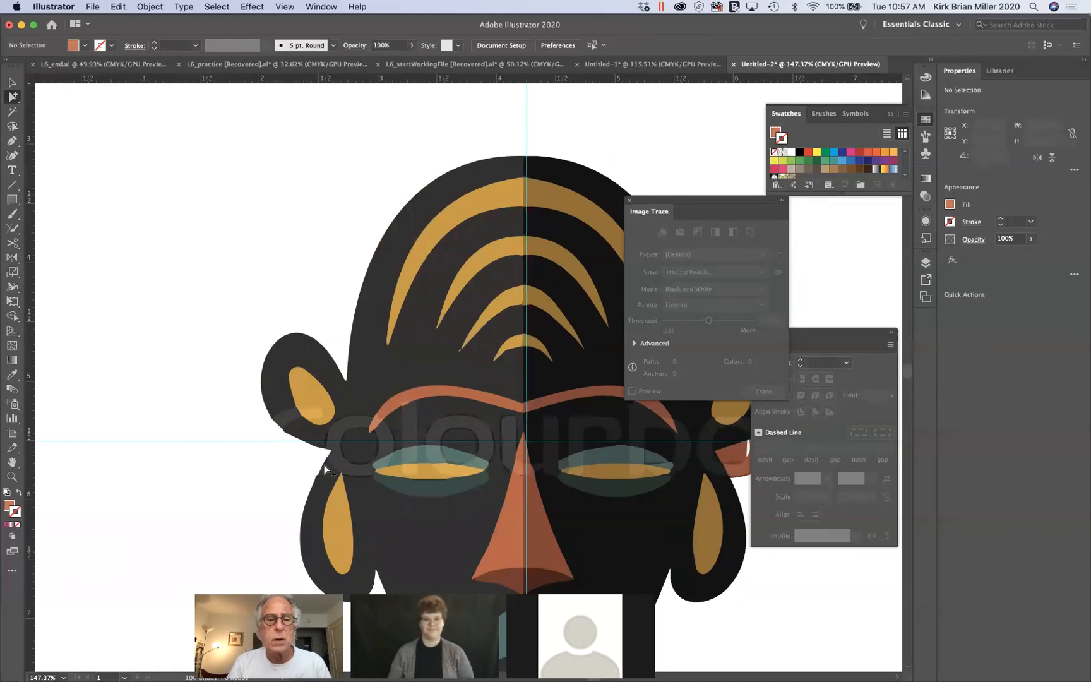
scroll(325, 470, down, 2)
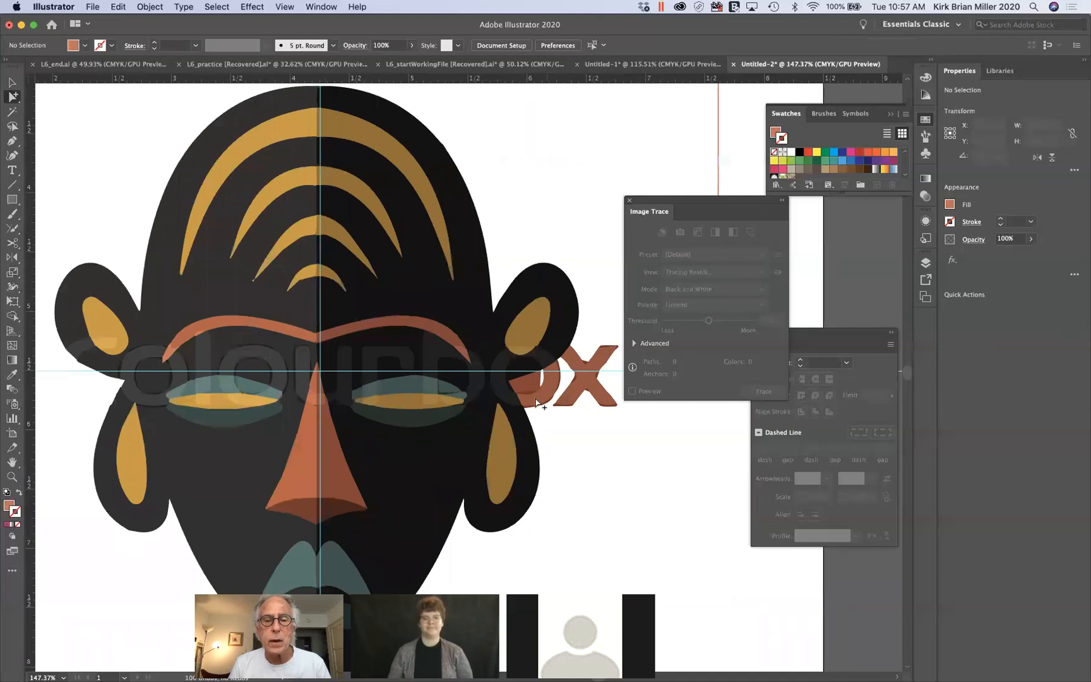
drag(533, 385, 603, 388)
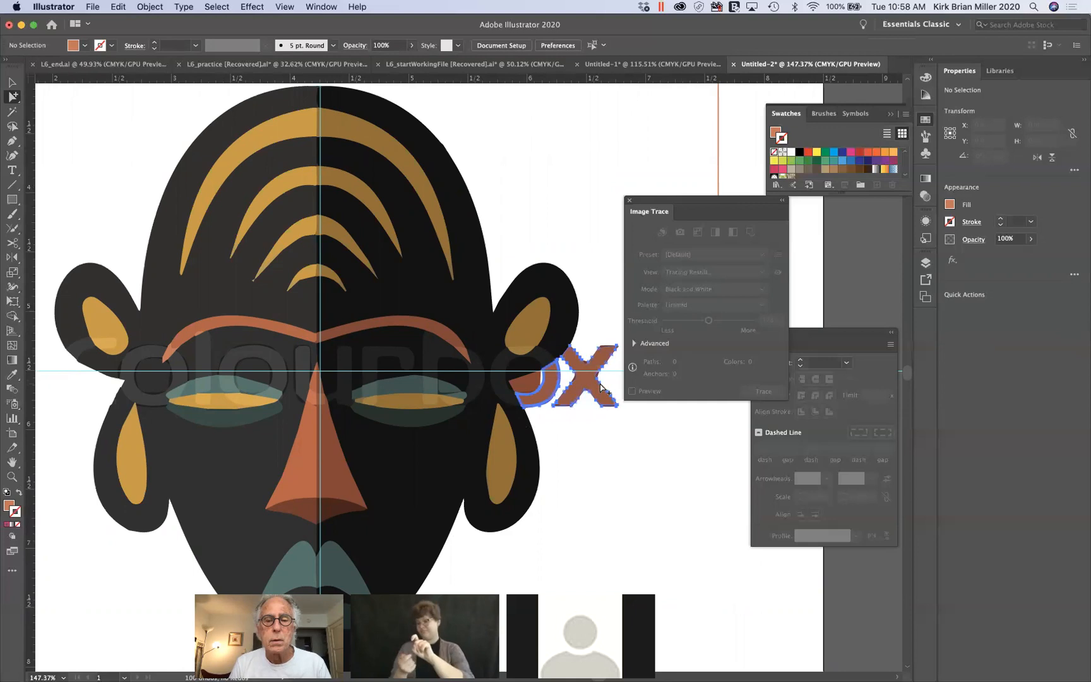
key(Delete)
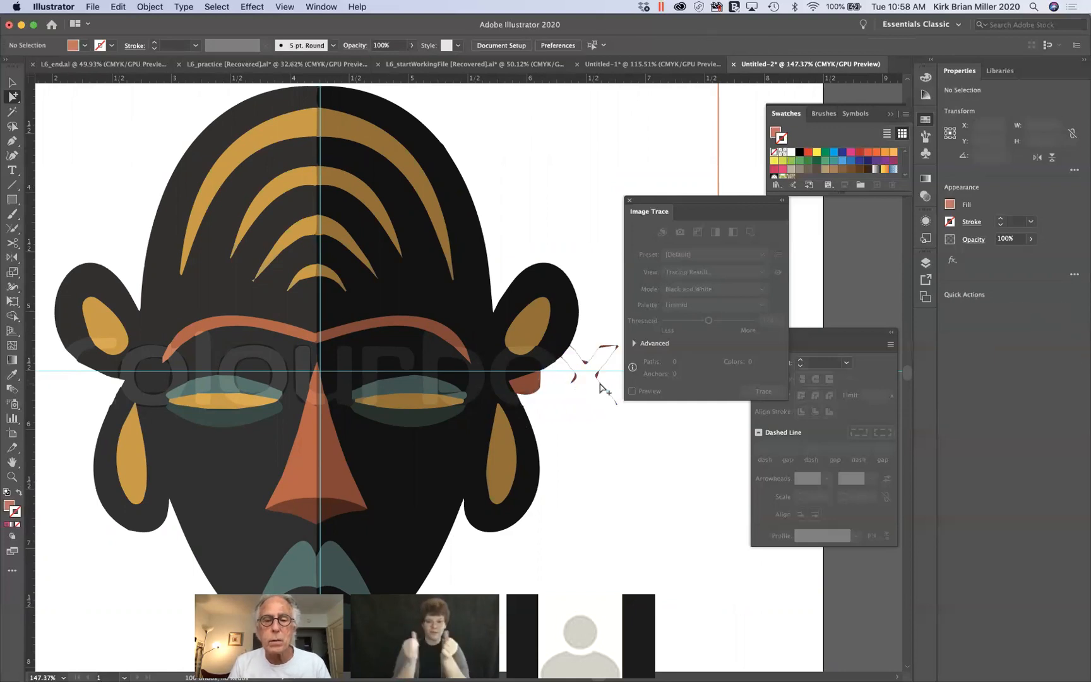
scroll(630, 423, down, 4)
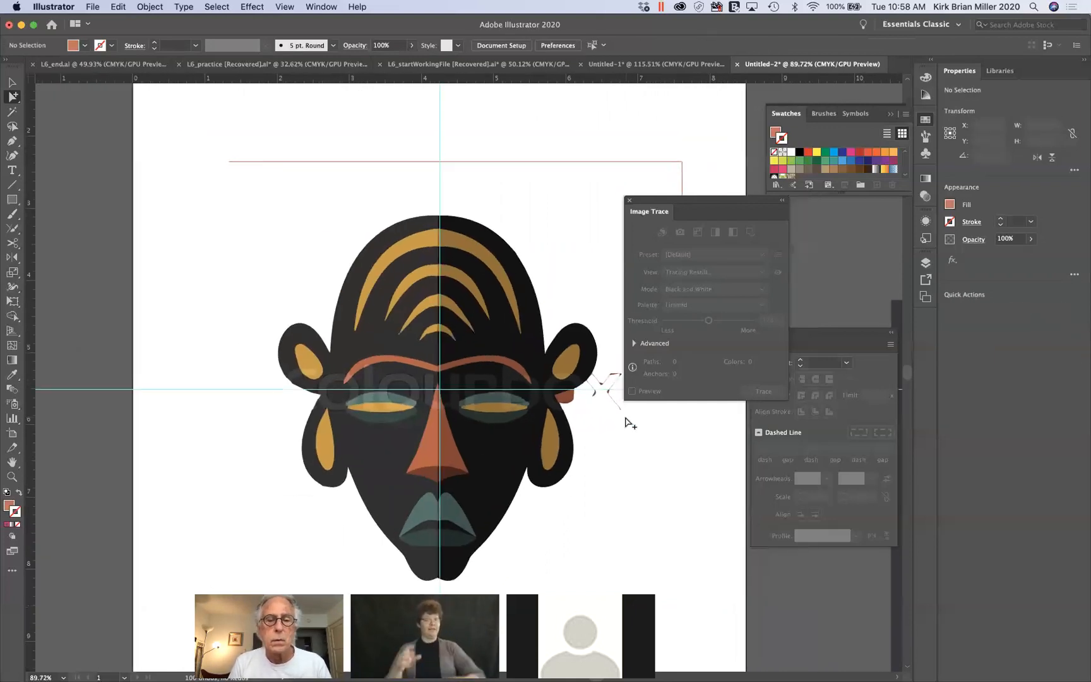
scroll(610, 446, right, 4)
scroll(610, 447, down, 1)
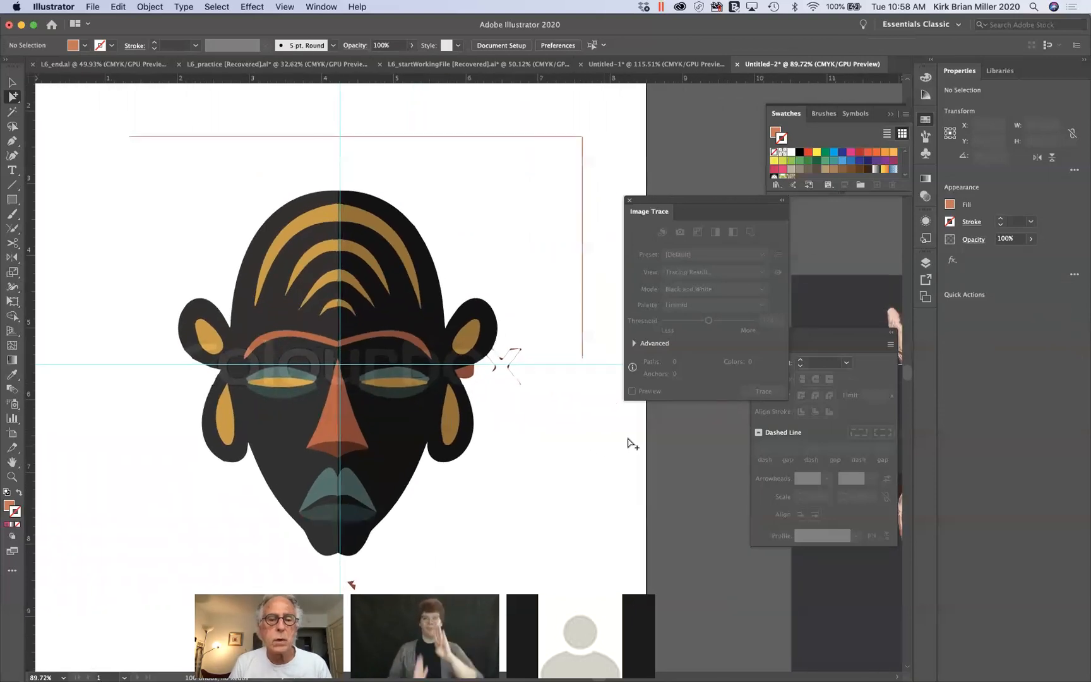
drag(523, 331, 498, 406)
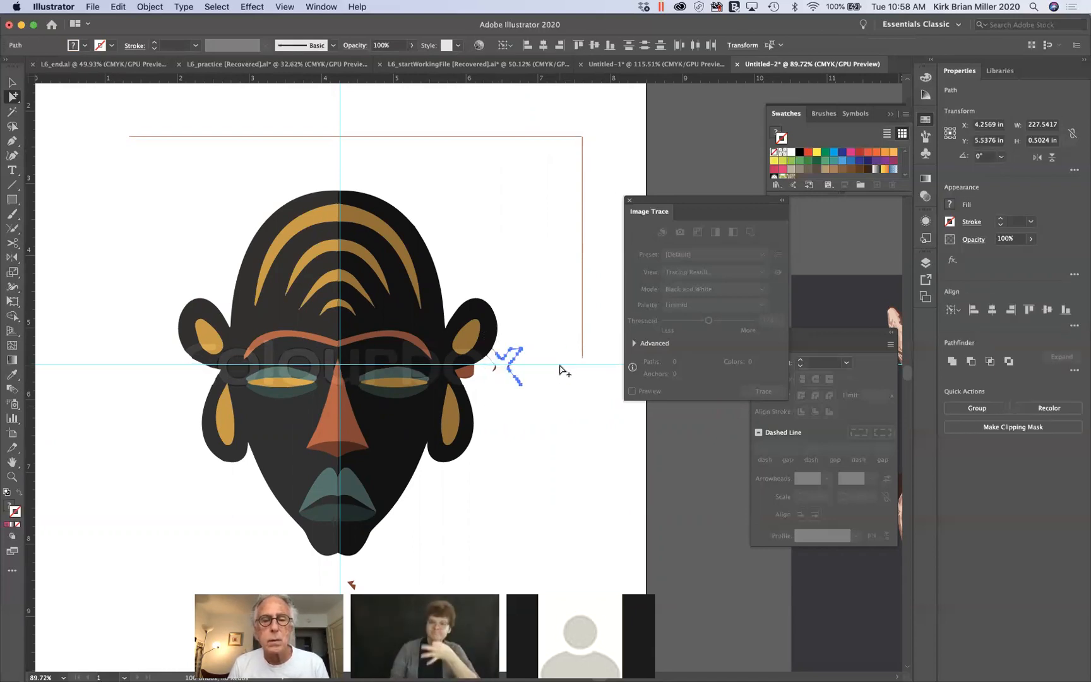
key(Delete)
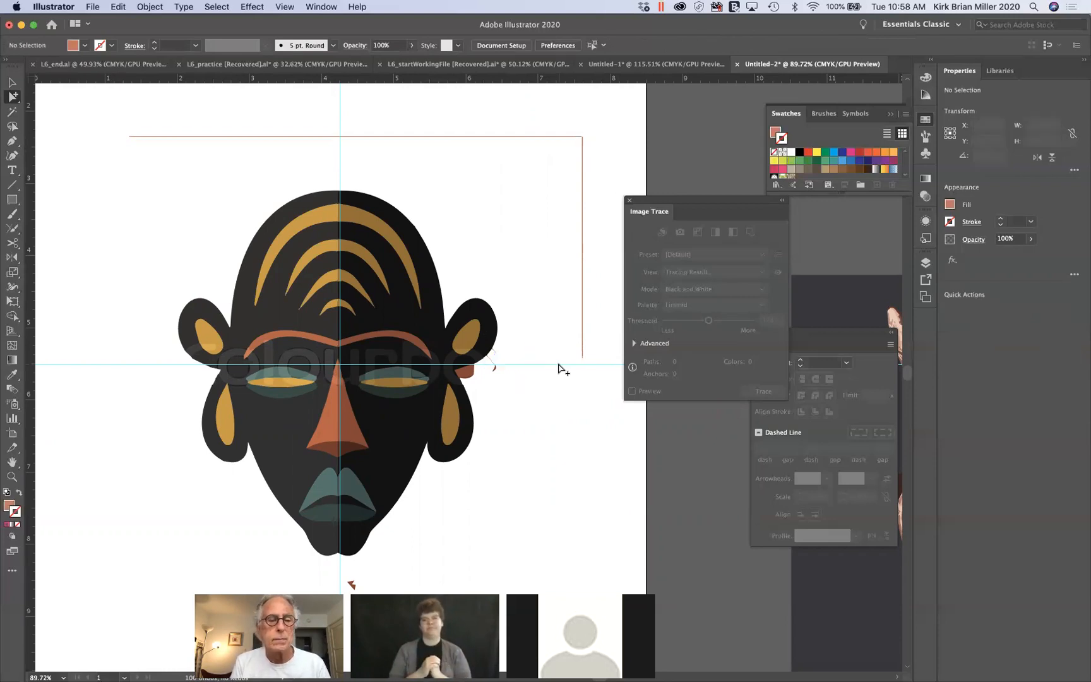
Step: Examine the African mask for remaining stray pieces, both close up and with the whole artboard in view
scroll(558, 368, up, 5)
scroll(559, 368, left, 5)
scroll(558, 368, down, 1)
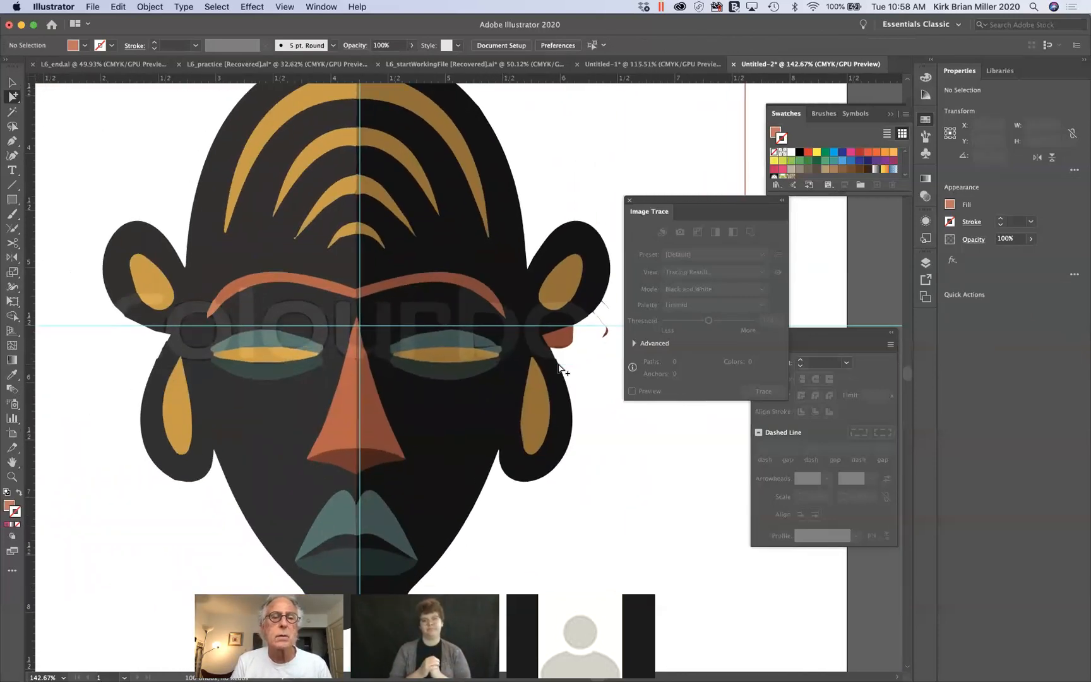
scroll(558, 368, down, 4)
scroll(559, 369, right, 1)
scroll(558, 368, down, 3)
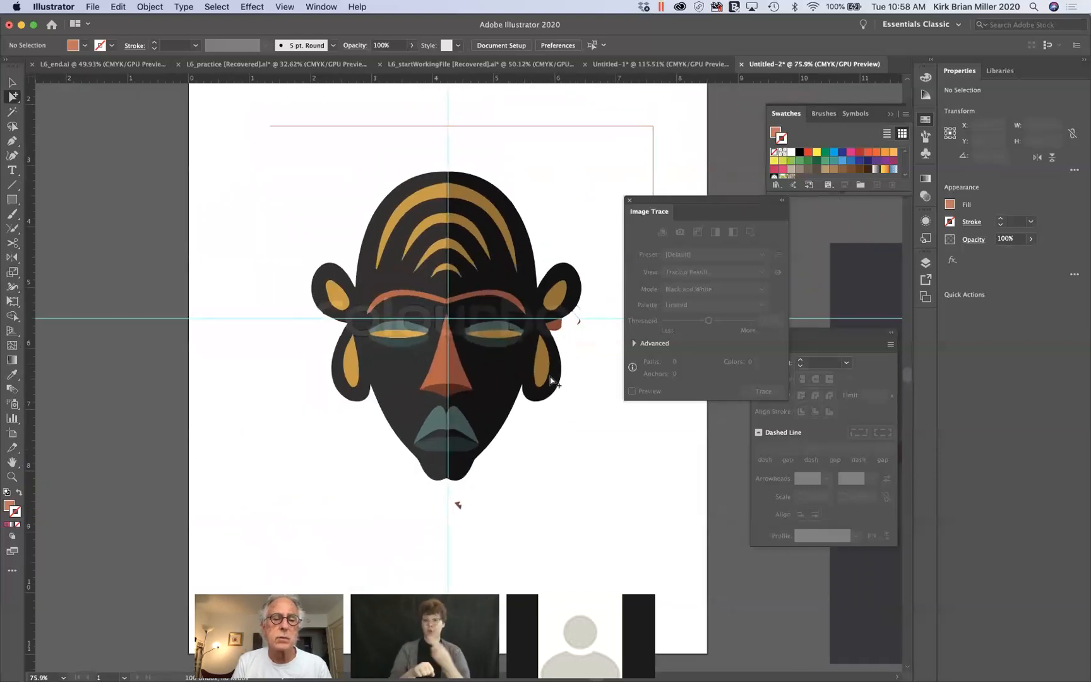
scroll(551, 383, down, 3)
scroll(546, 382, right, 3)
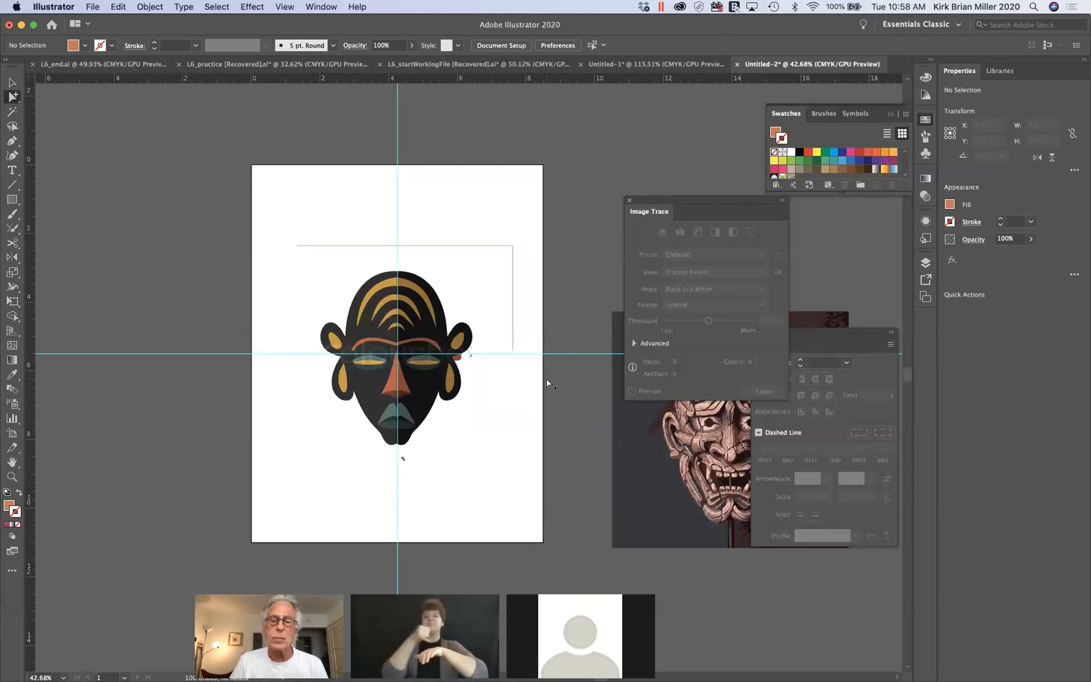
Step: Pull the mask's black right-half shape off the artboard, then delete all African mask artwork and guides, keeping the horned mask trace
click(677, 497)
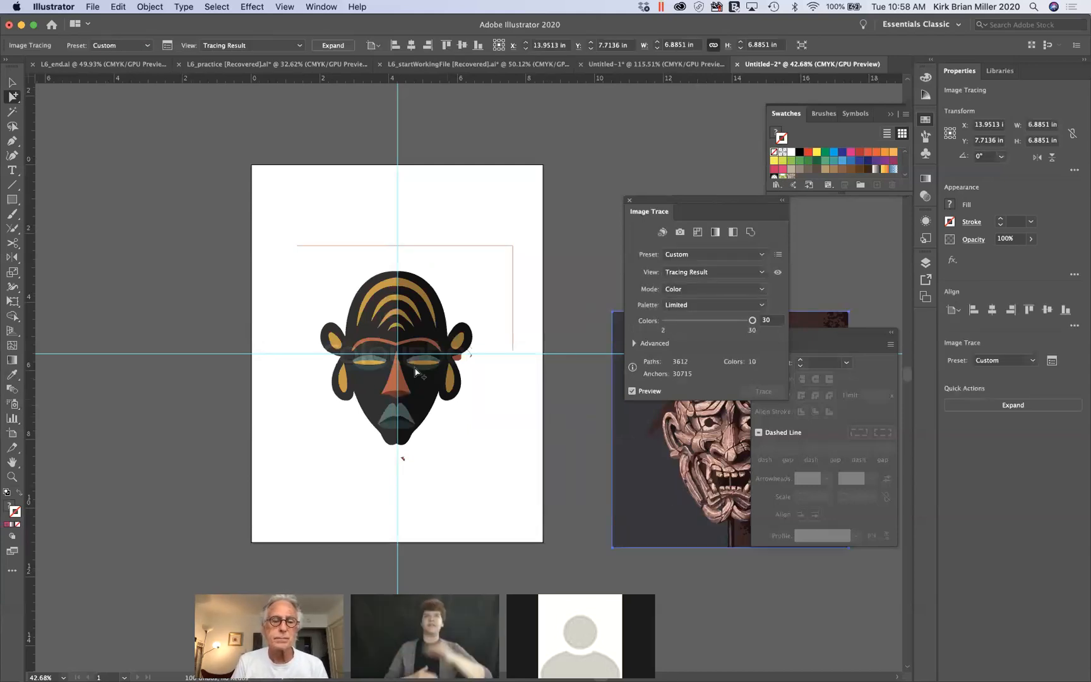
mouse_move(425, 381)
mouse_down()
mouse_move(185, 348)
mouse_move(193, 357)
mouse_up()
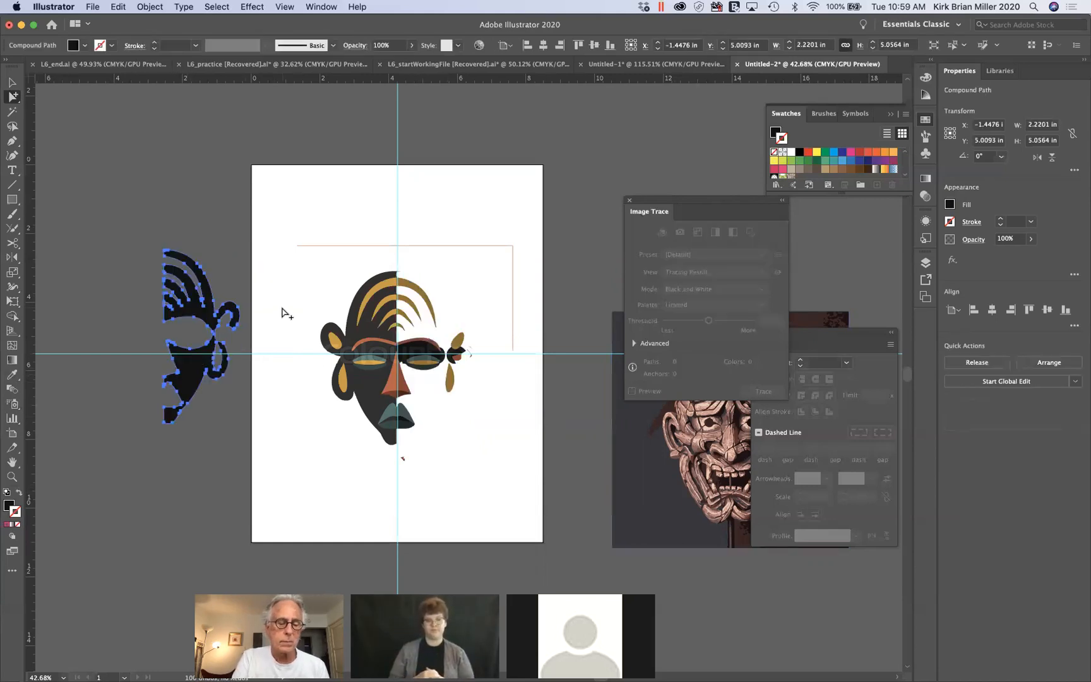
key(super+a)
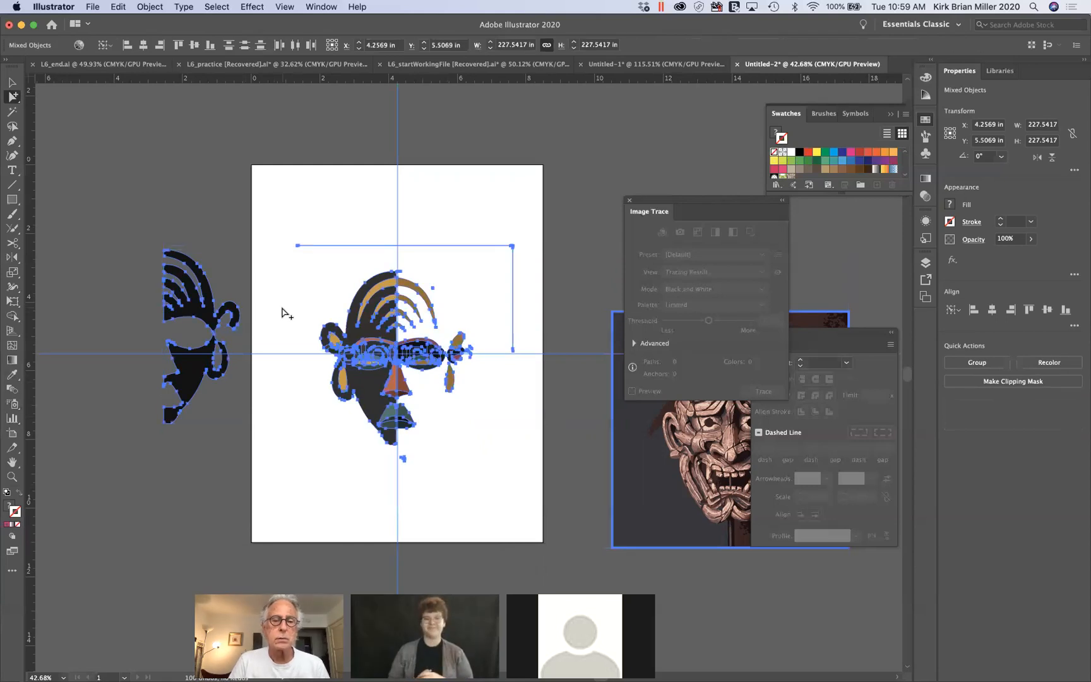
shift+click(652, 493)
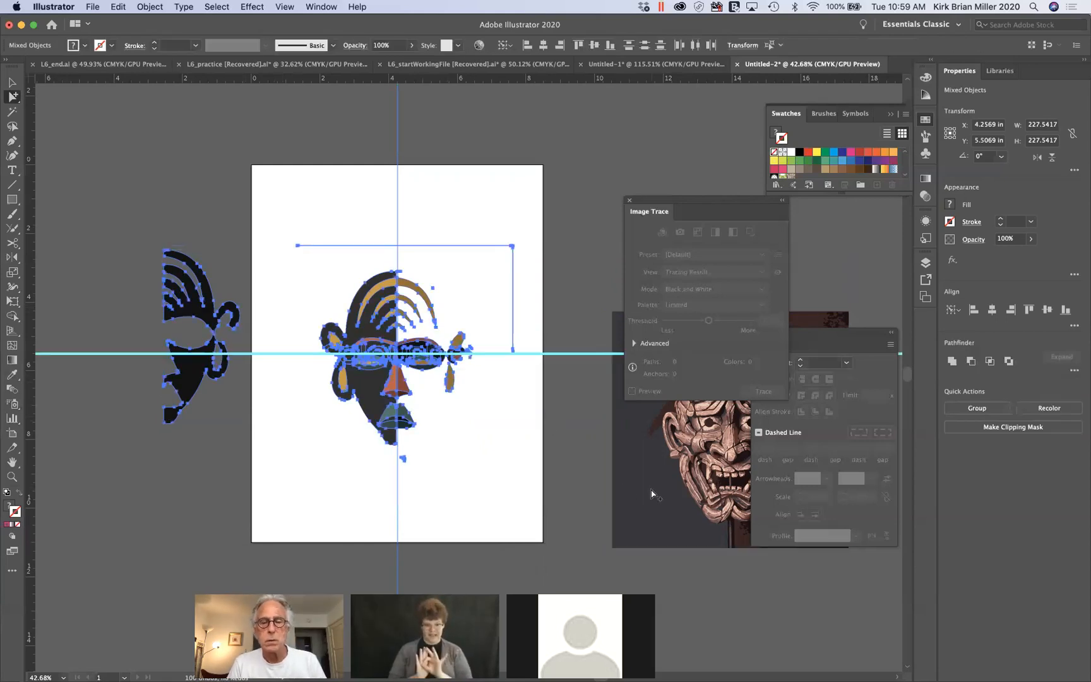
key(Delete)
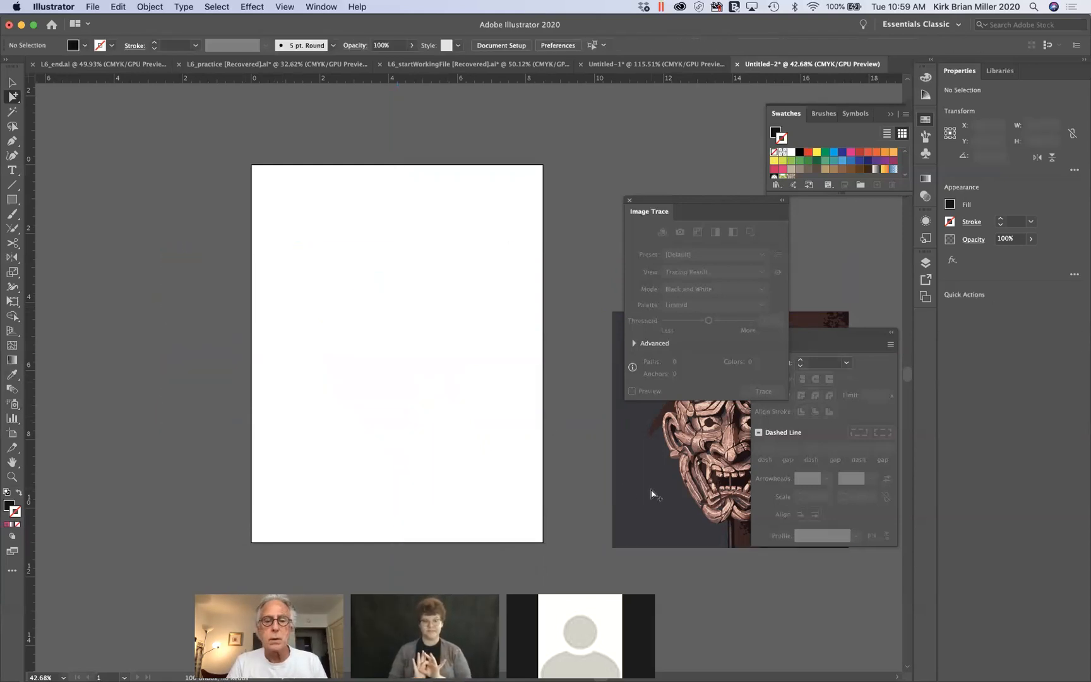
Step: Move the horned mask trace onto the artboard and retrace it in Color mode with 30 colors
mouse_move(477, 422)
mouse_down()
mouse_move(370, 421)
mouse_move(357, 405)
mouse_up()
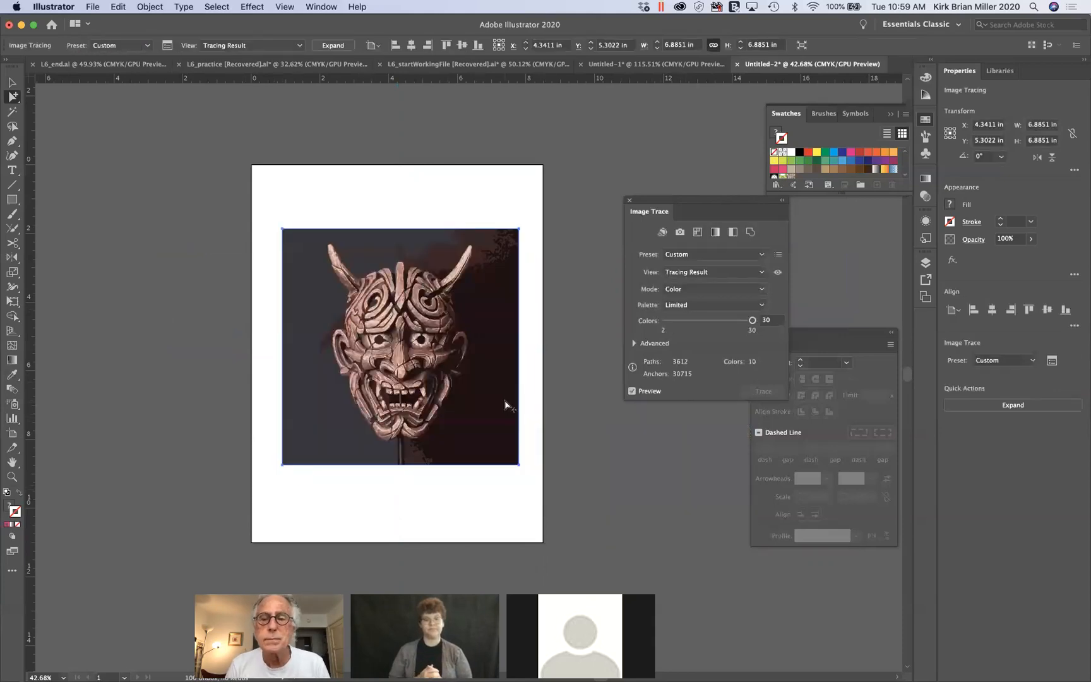
click(753, 320)
click(748, 323)
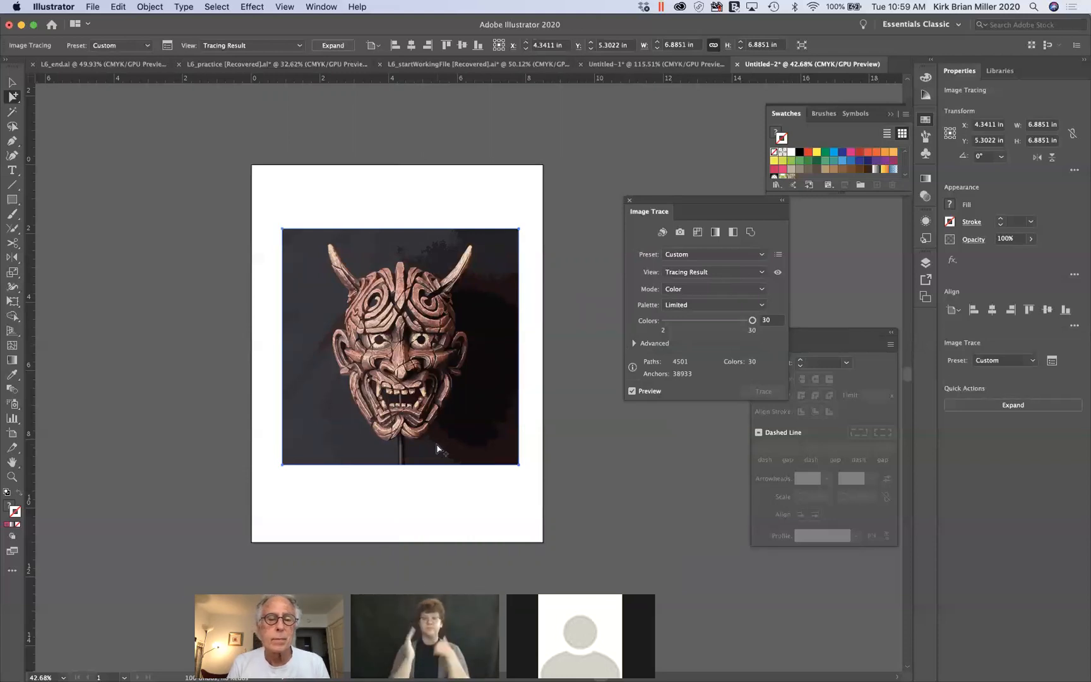
Step: Duplicate Layer 1 containing the horned mask trace
scroll(433, 474, up, 3)
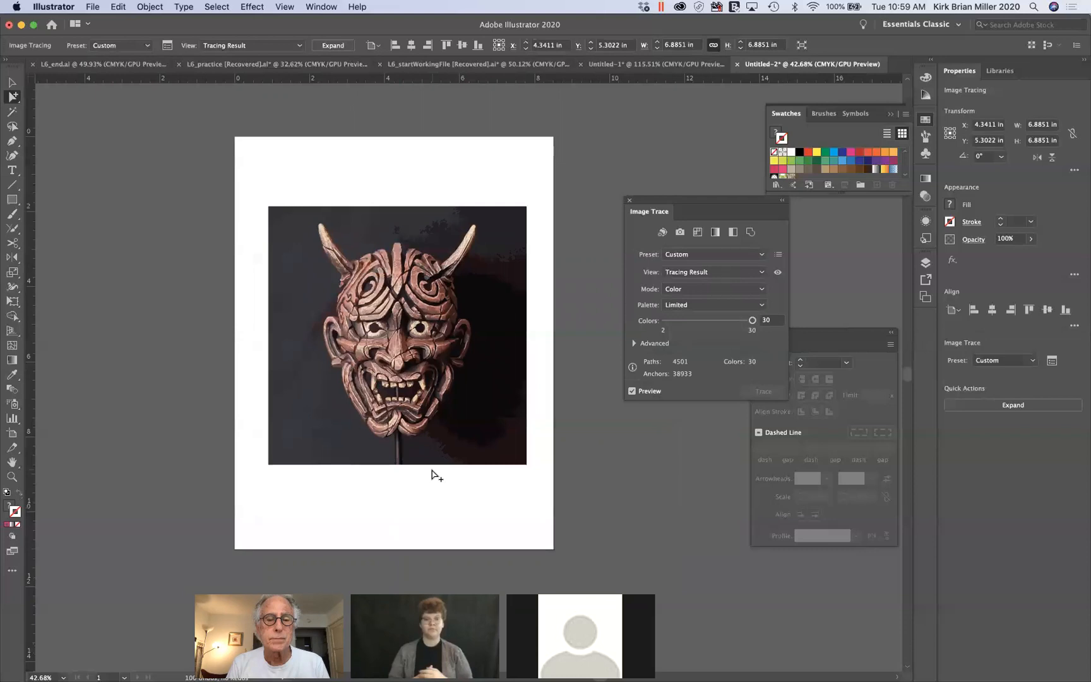
scroll(433, 474, down, 2)
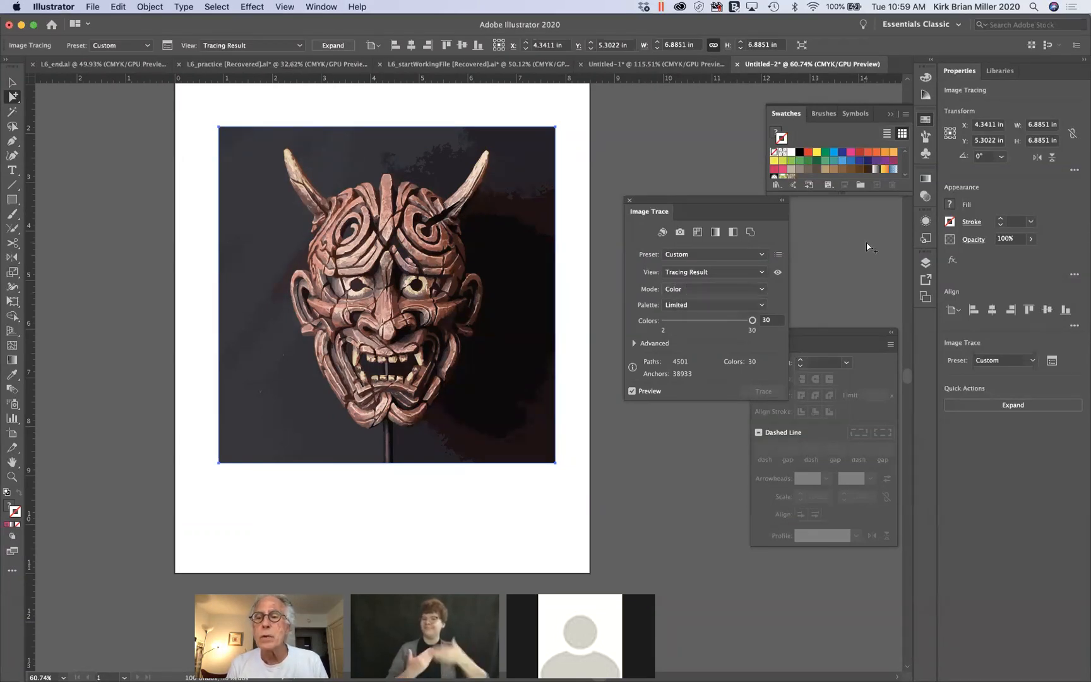
click(923, 264)
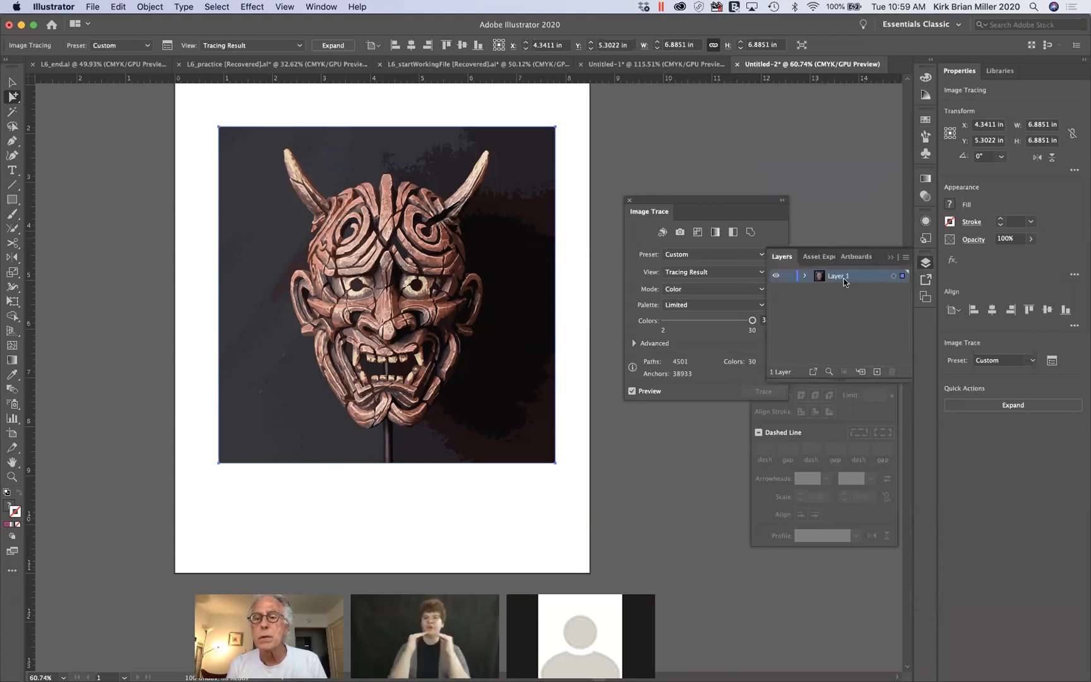
drag(858, 275, 876, 371)
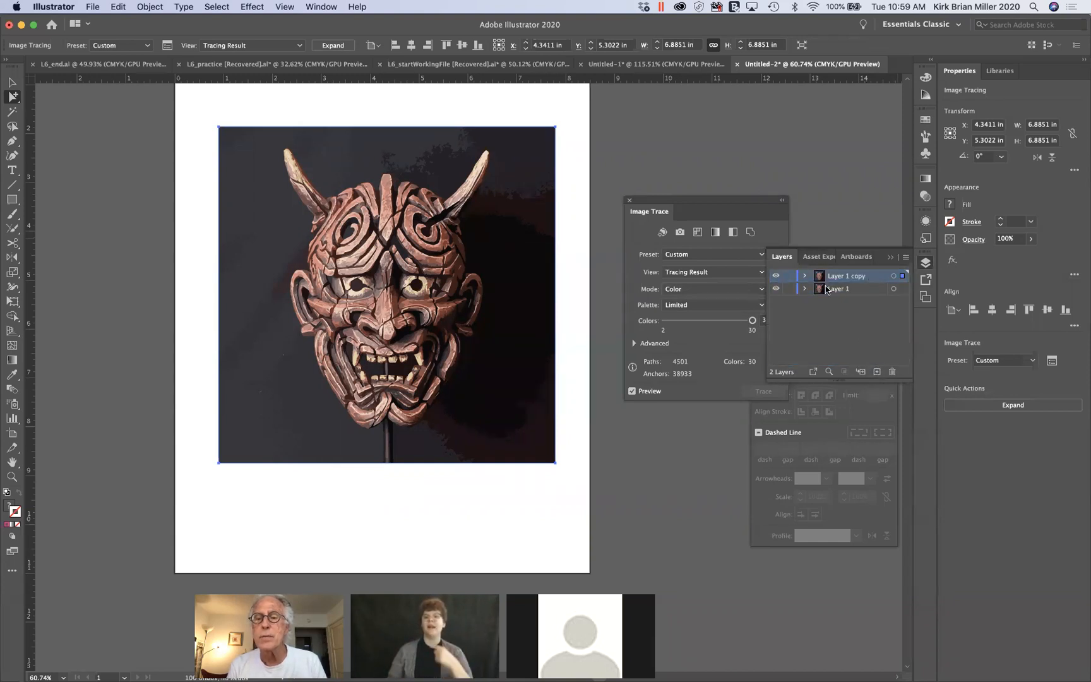
Step: Lock the original Layer 1 and retrace the horned mask on Layer 1 copy in Black and White mode
click(789, 288)
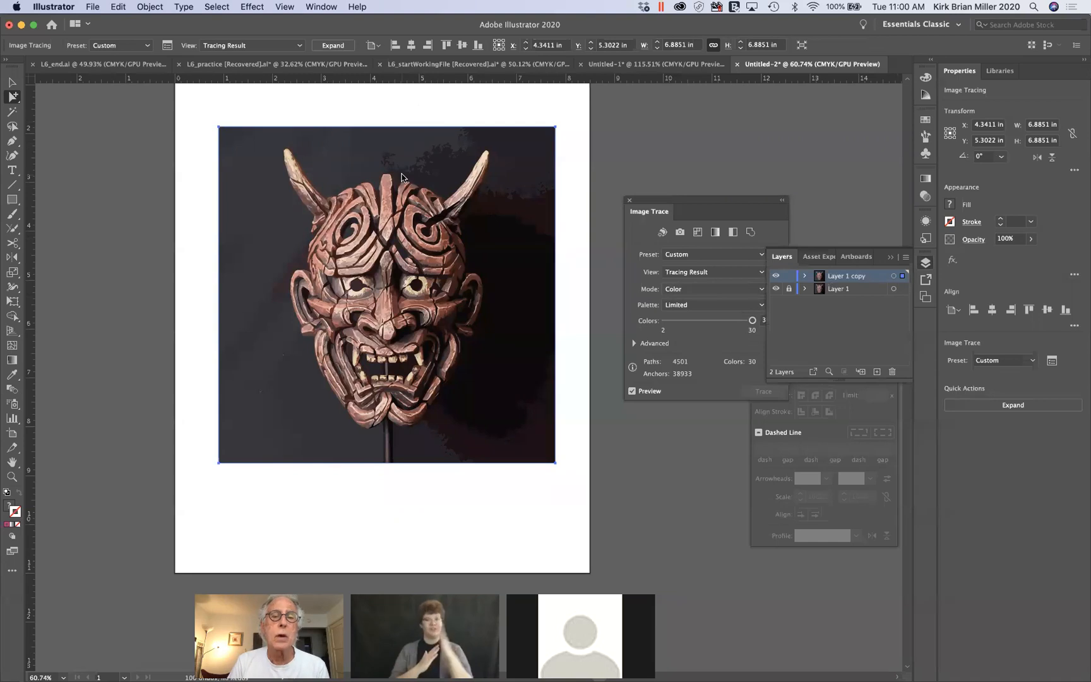
drag(707, 204, 676, 195)
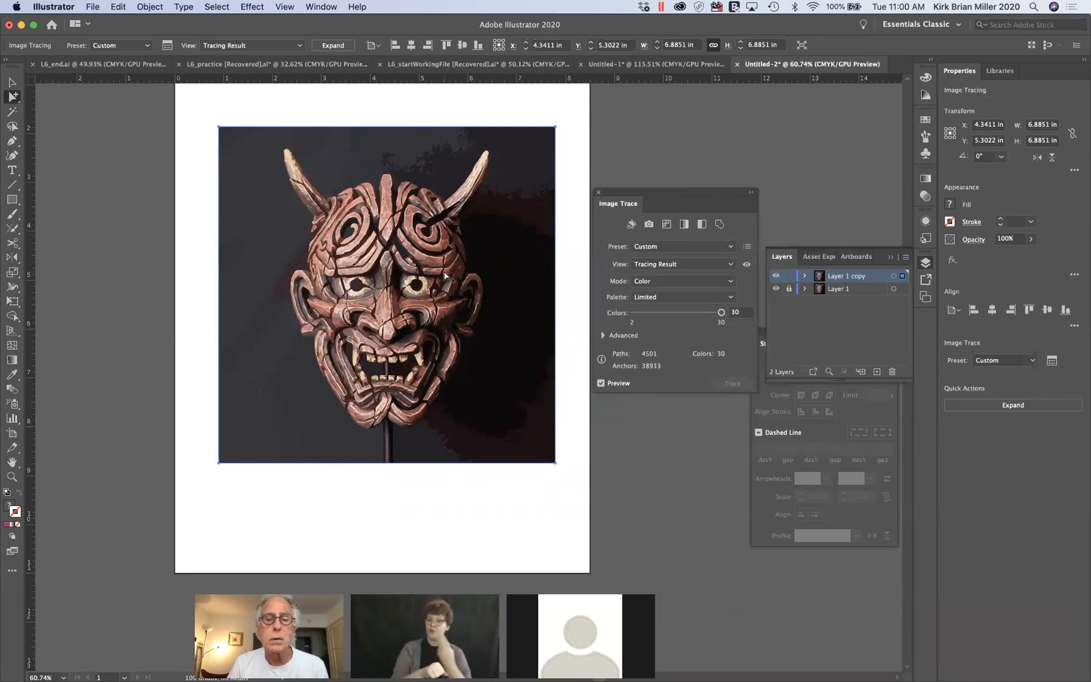
click(684, 281)
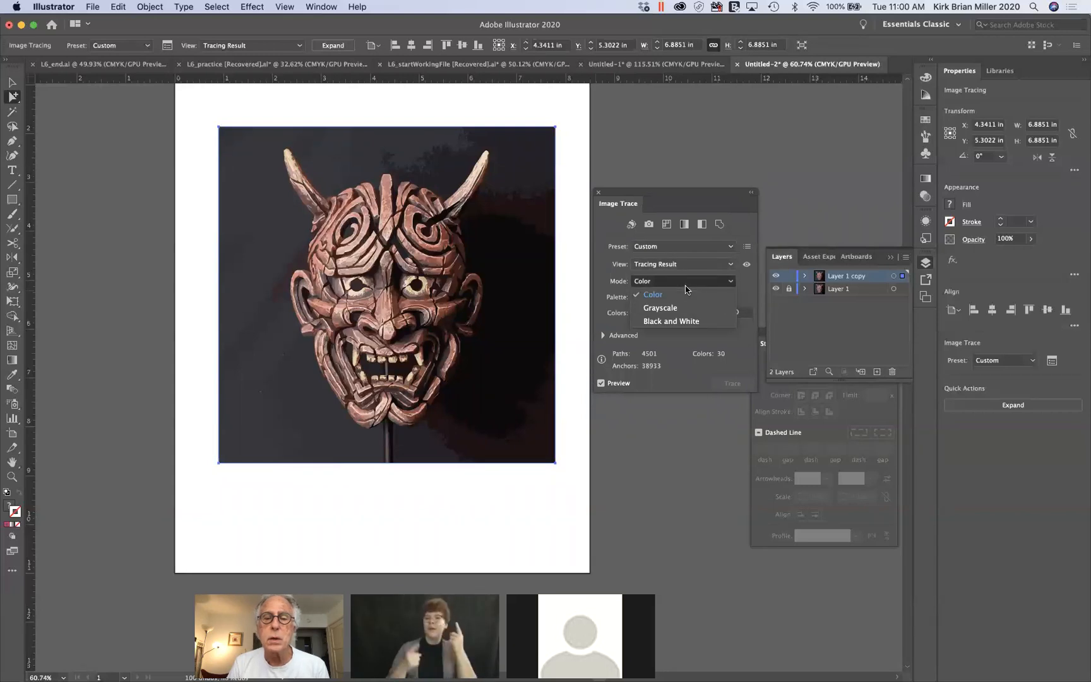
click(676, 322)
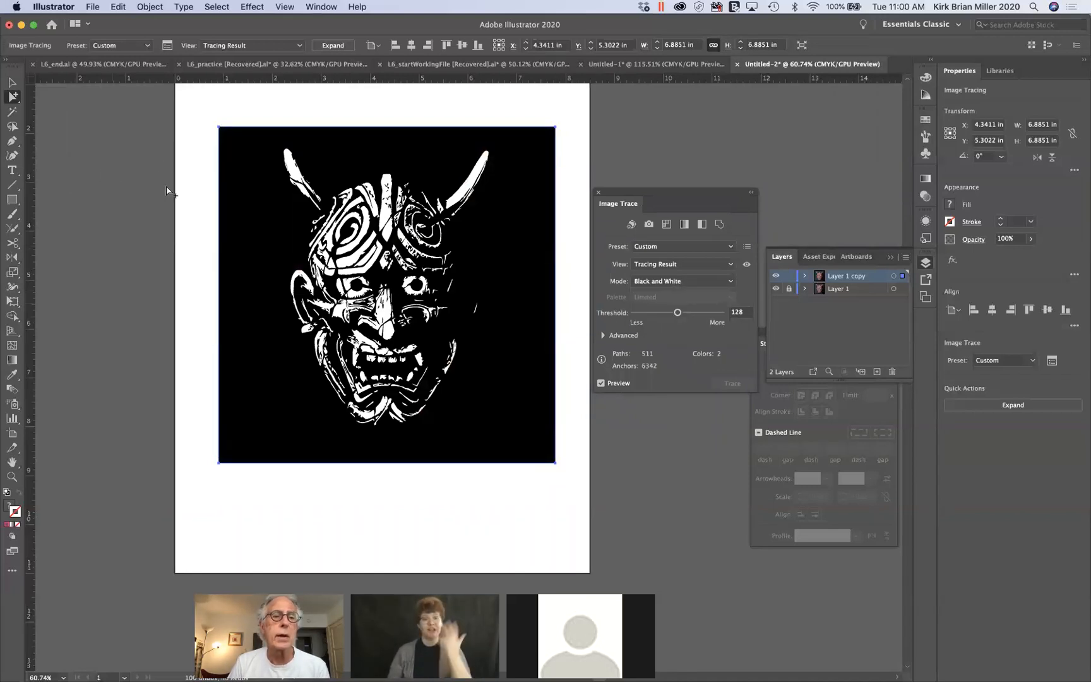
Step: Expand the black and white mask trace into editable paths and deselect it
click(332, 45)
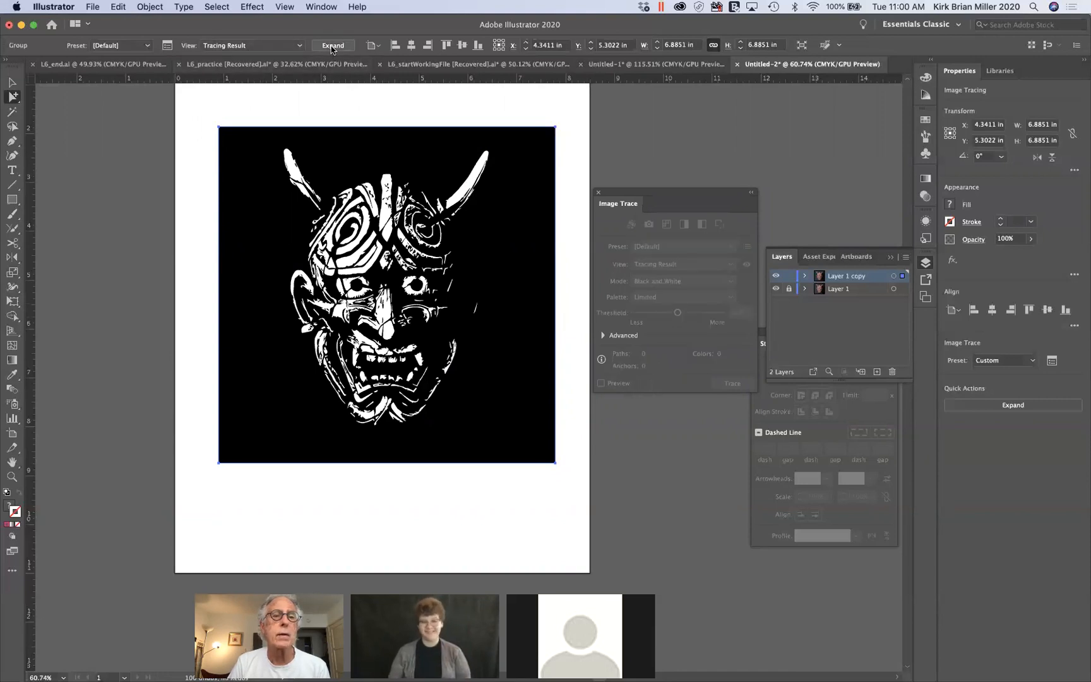
click(117, 259)
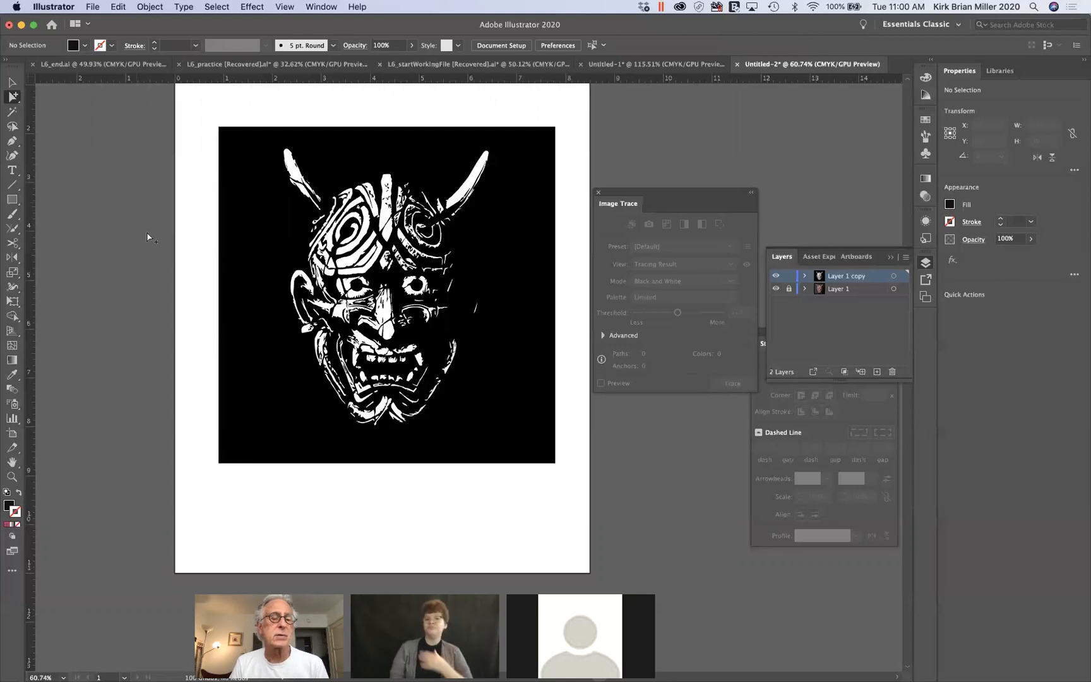
Step: Try deleting the black compound path of the expanded mask over the color trace, and undo the deletion
click(238, 241)
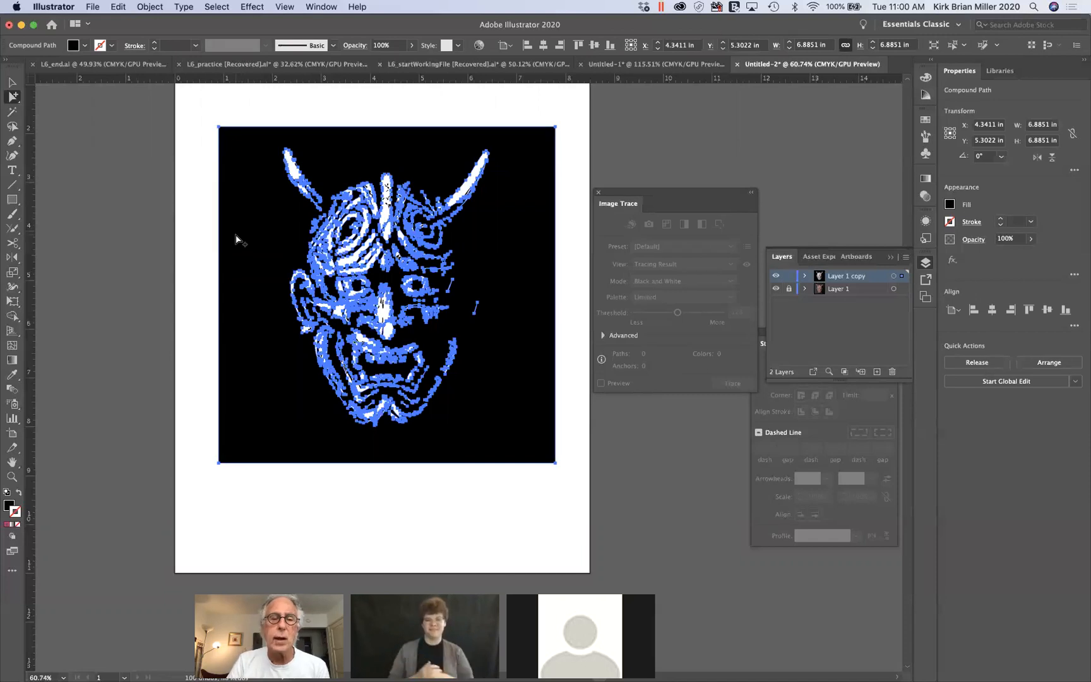
key(Delete)
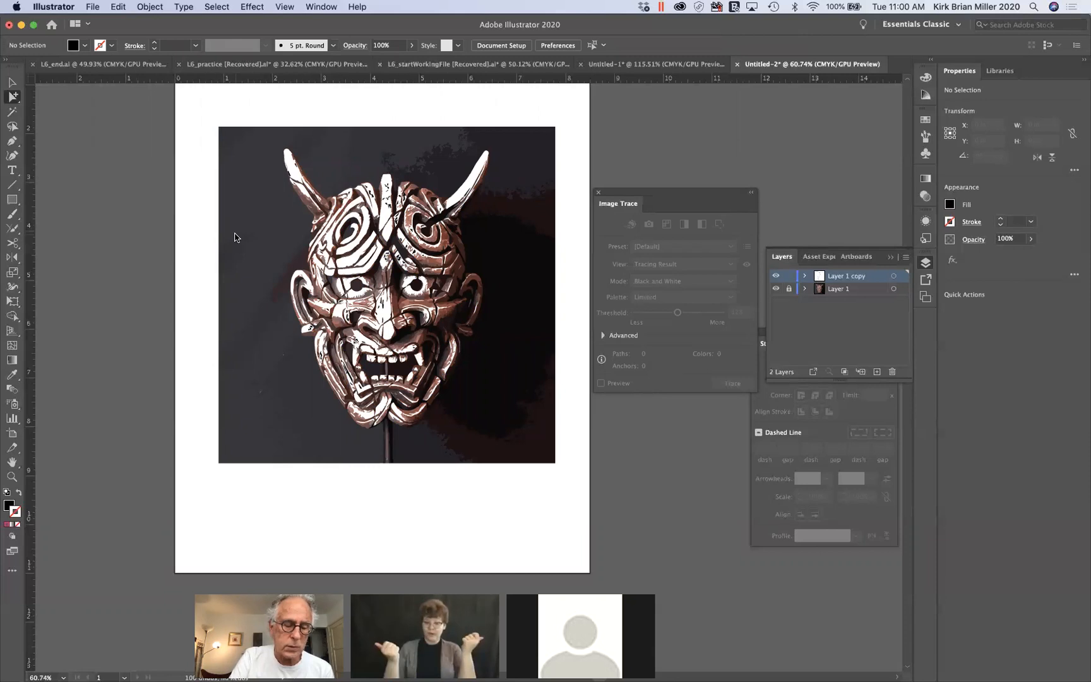
key(super+z)
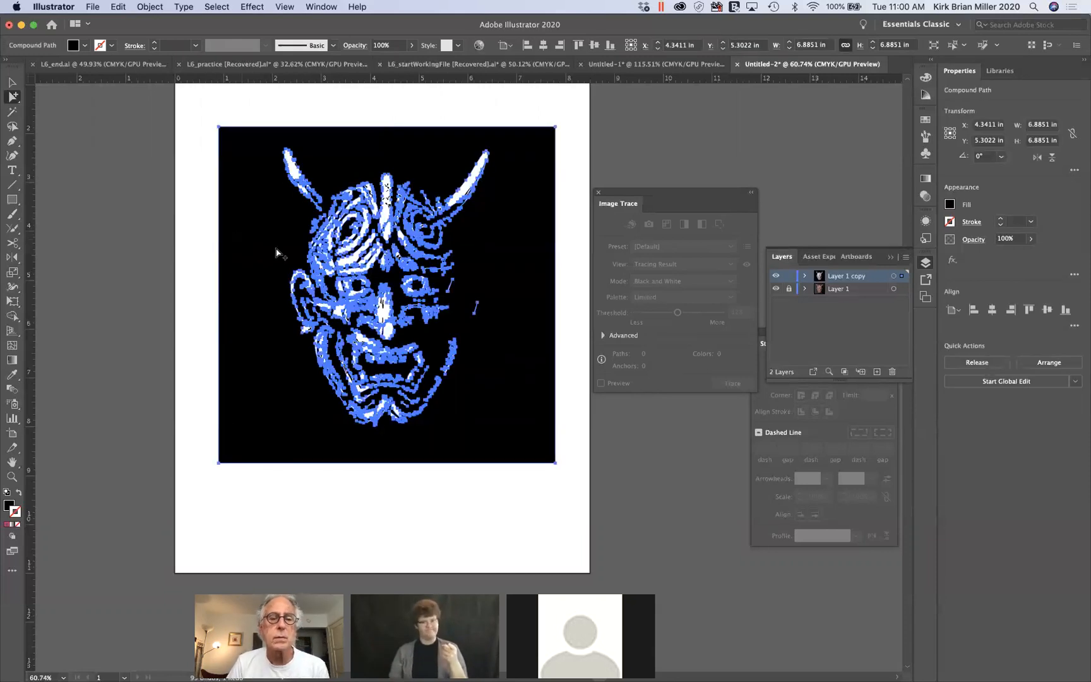
click(197, 264)
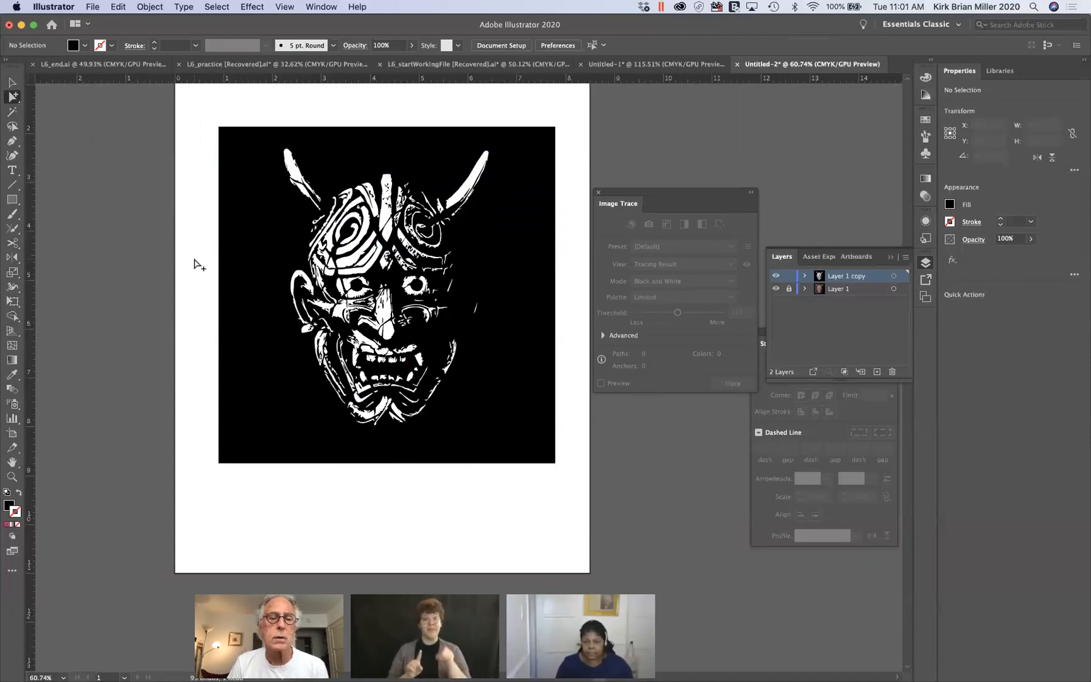
scroll(197, 264, down, 4)
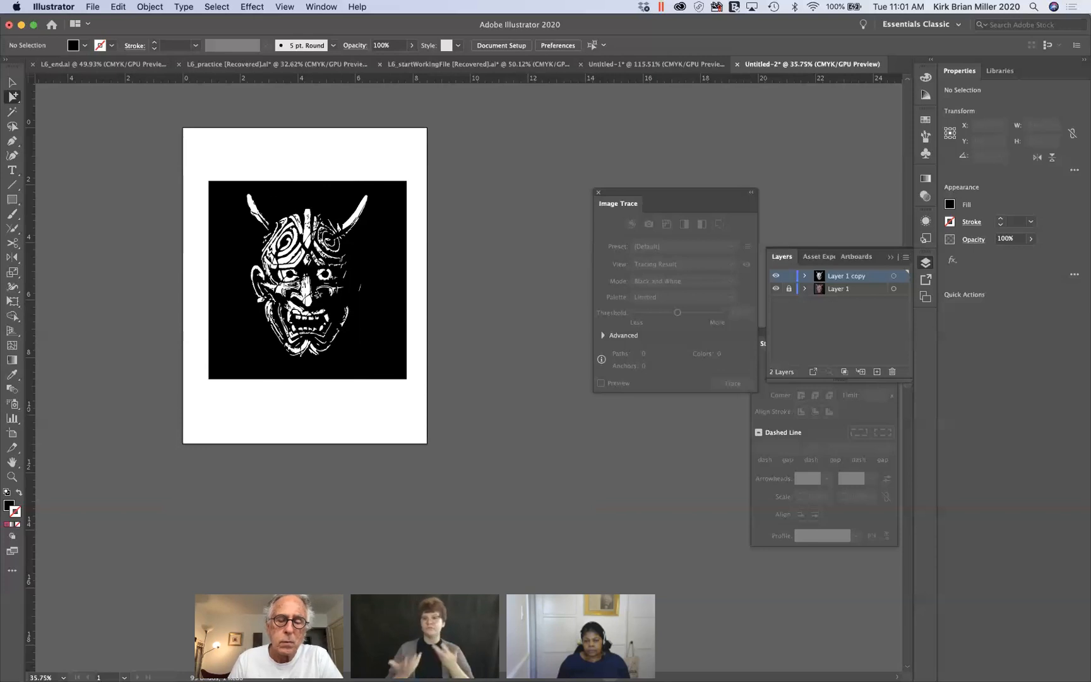
drag(191, 663, 211, 634)
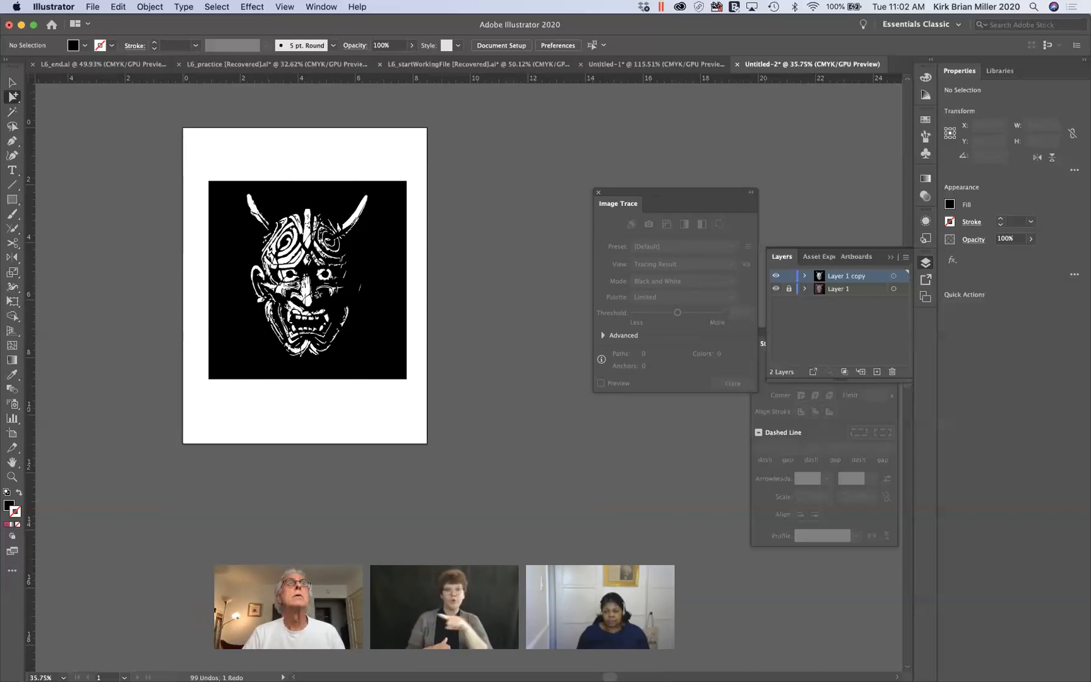
Step: Switch to Safari, bring its Japanese masks image results over the artwork and enlarge the window
drag(455, 0, 272, 0)
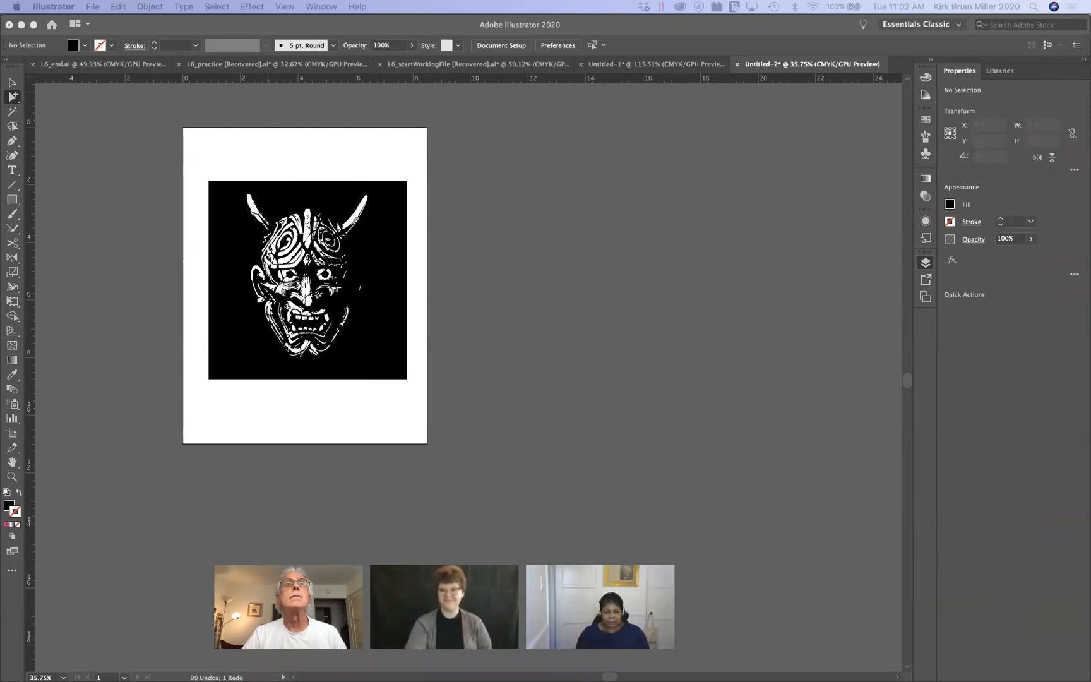
drag(909, 0, 665, 160)
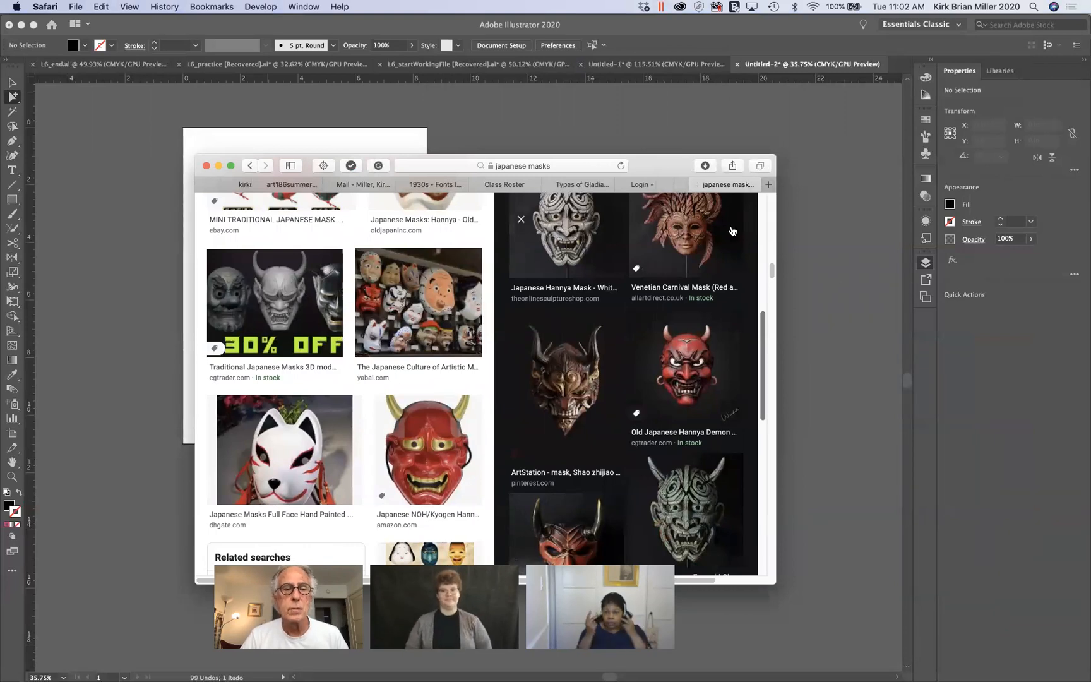
drag(671, 162, 517, 92)
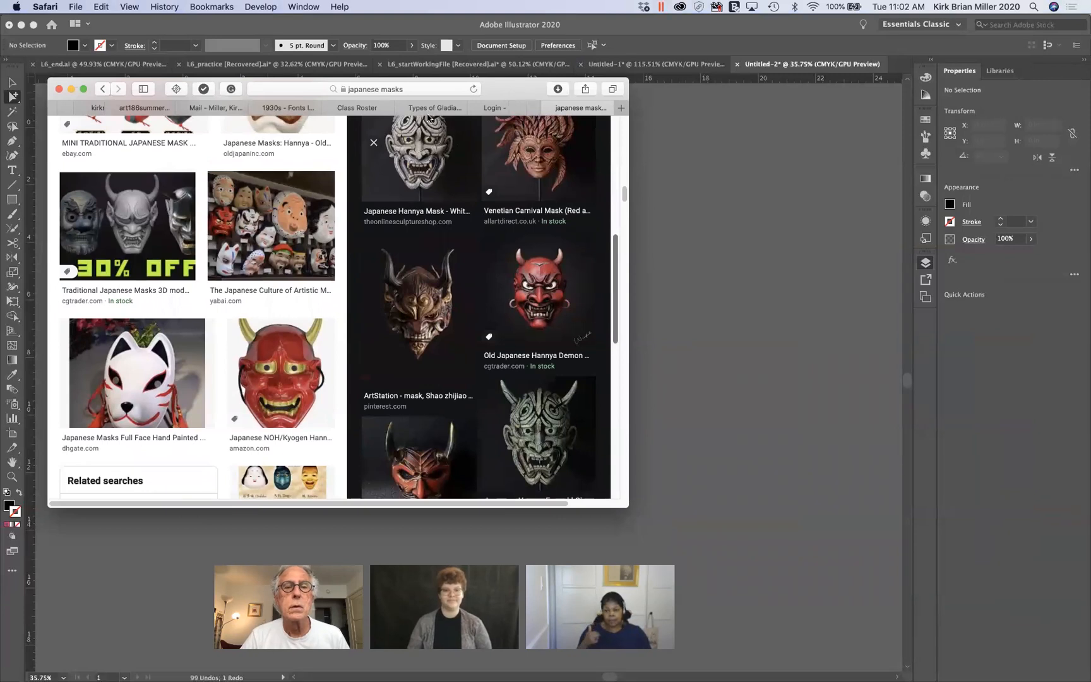
drag(628, 505, 896, 606)
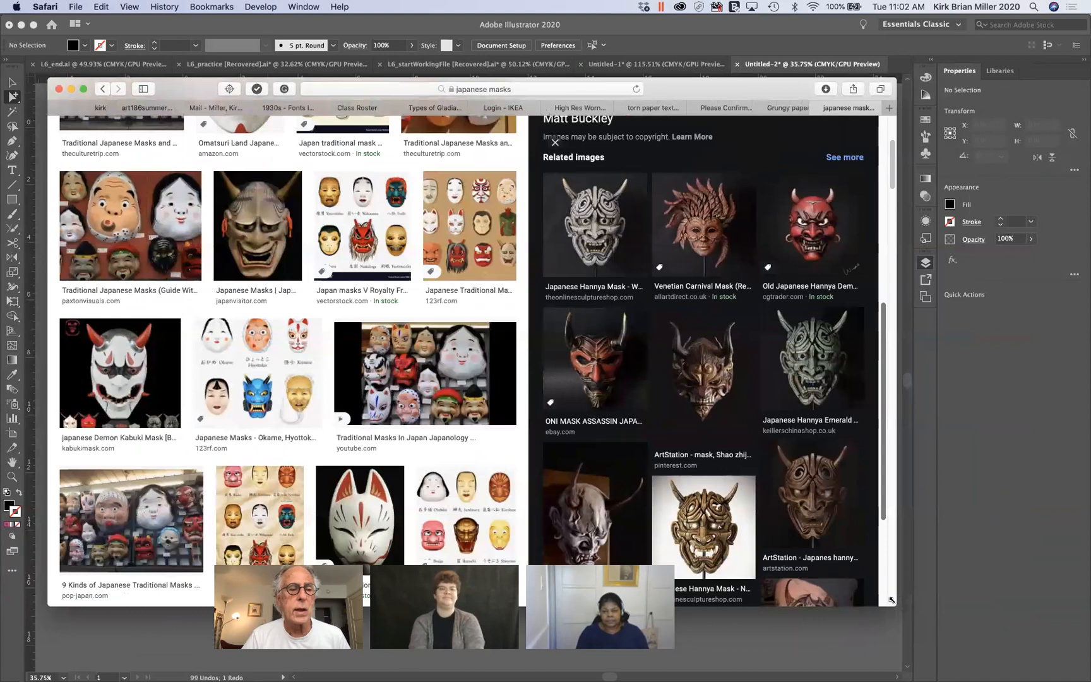
Step: Look over the red Japanese Hannya mask preview and search Google Images for "CHINESE MASKS"
scroll(650, 458, up, 4)
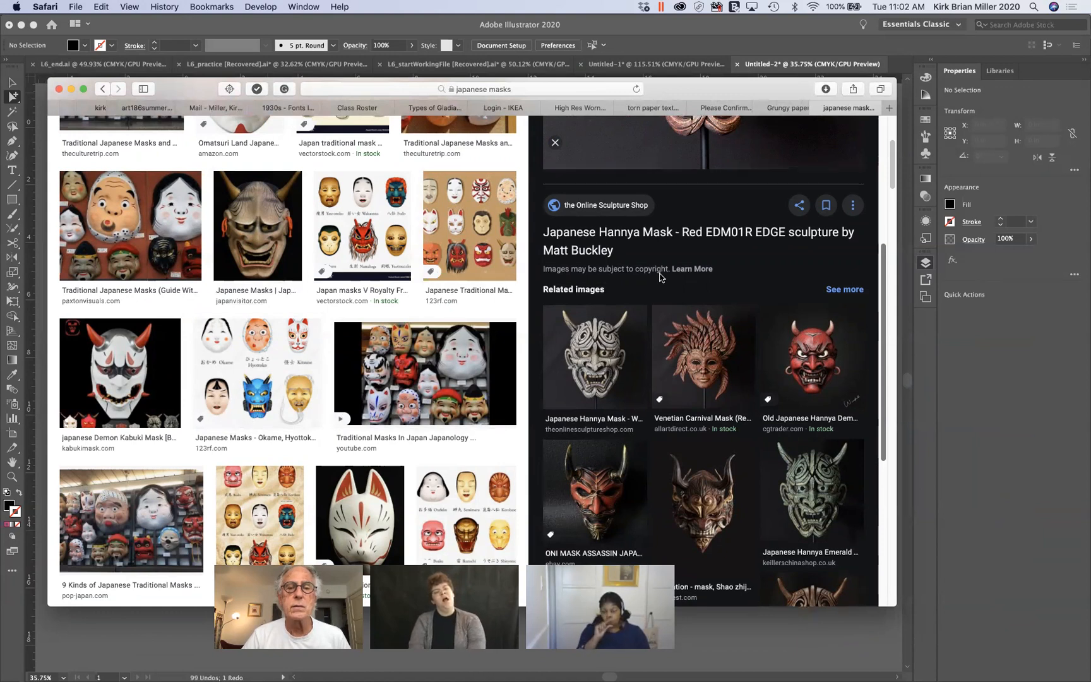
scroll(656, 277, up, 8)
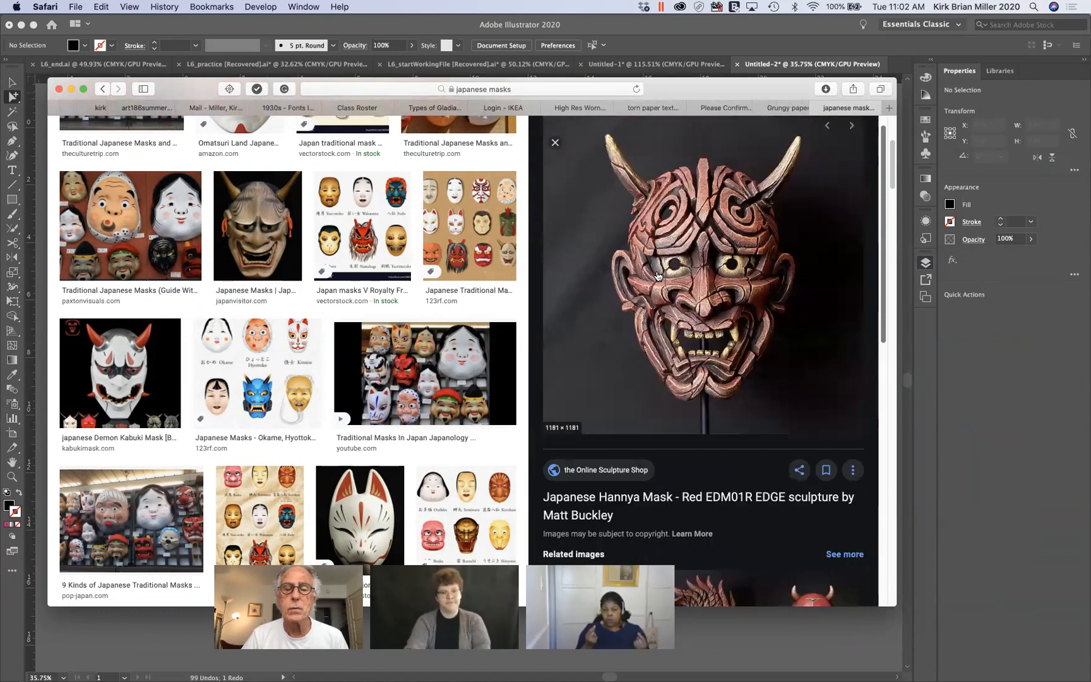
scroll(649, 273, up, 2)
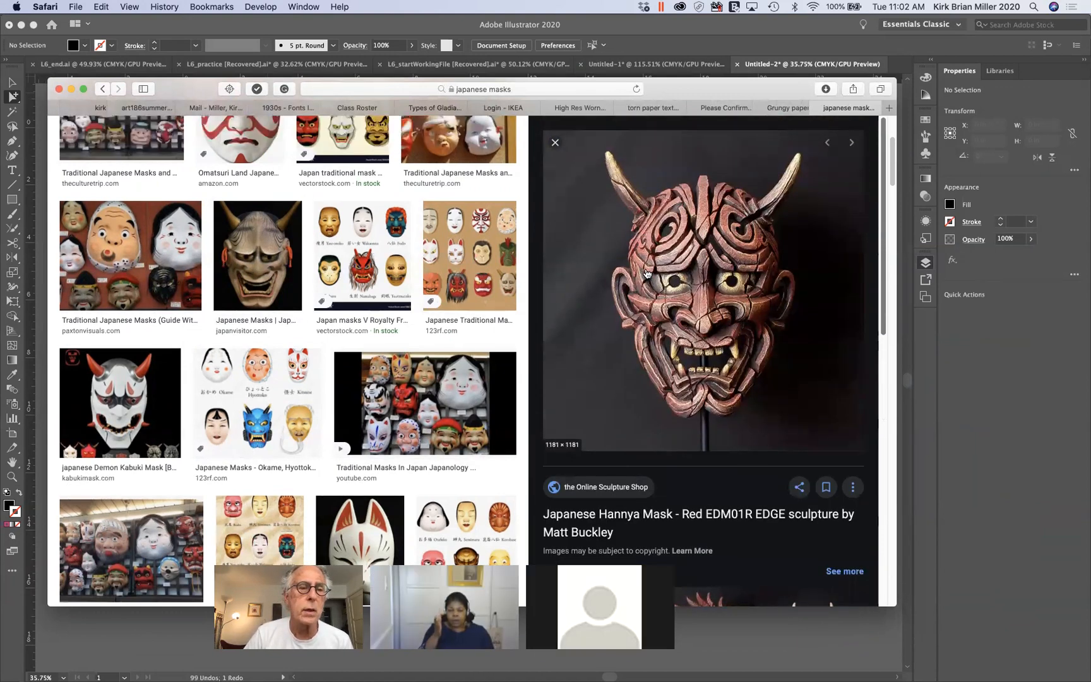
scroll(646, 273, up, 8)
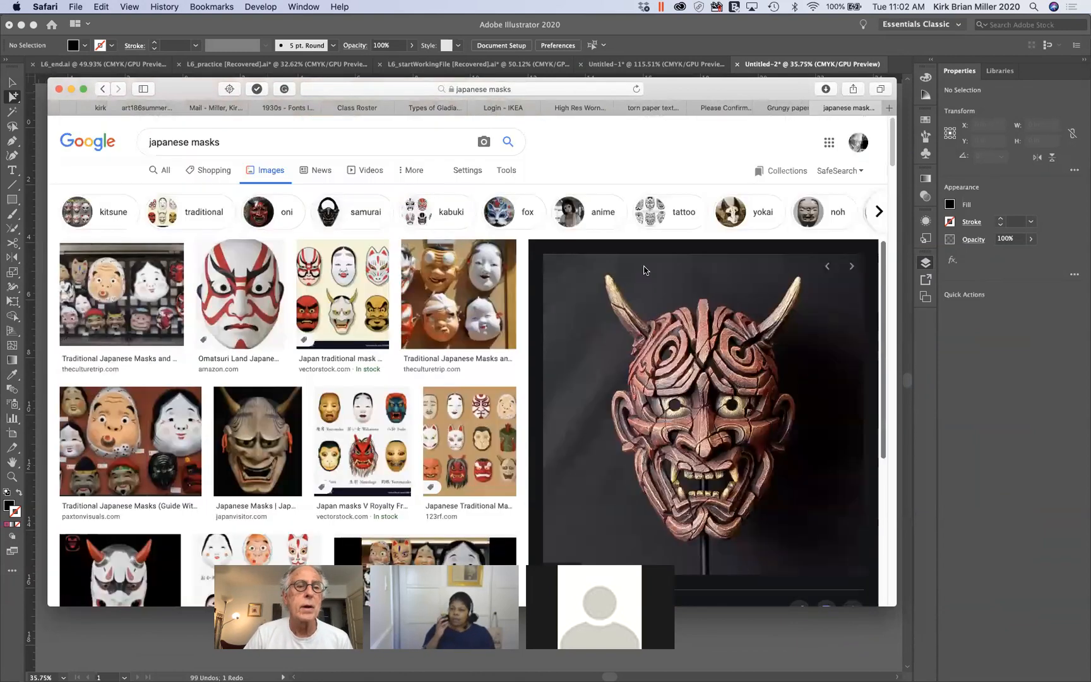
click(515, 92)
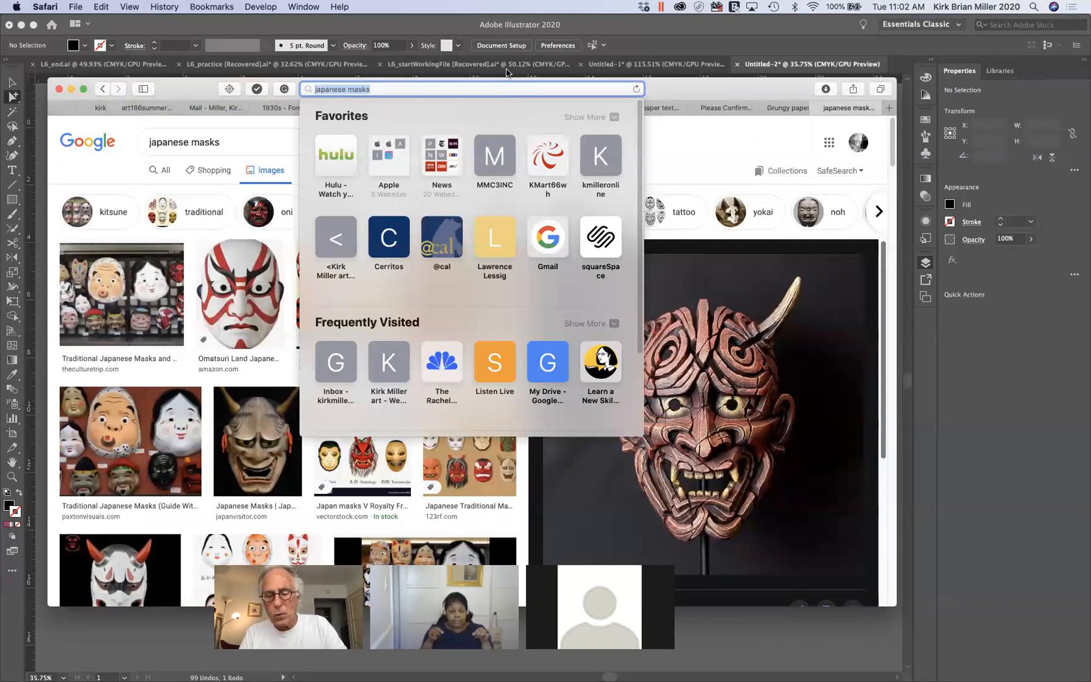
text(cHIN)
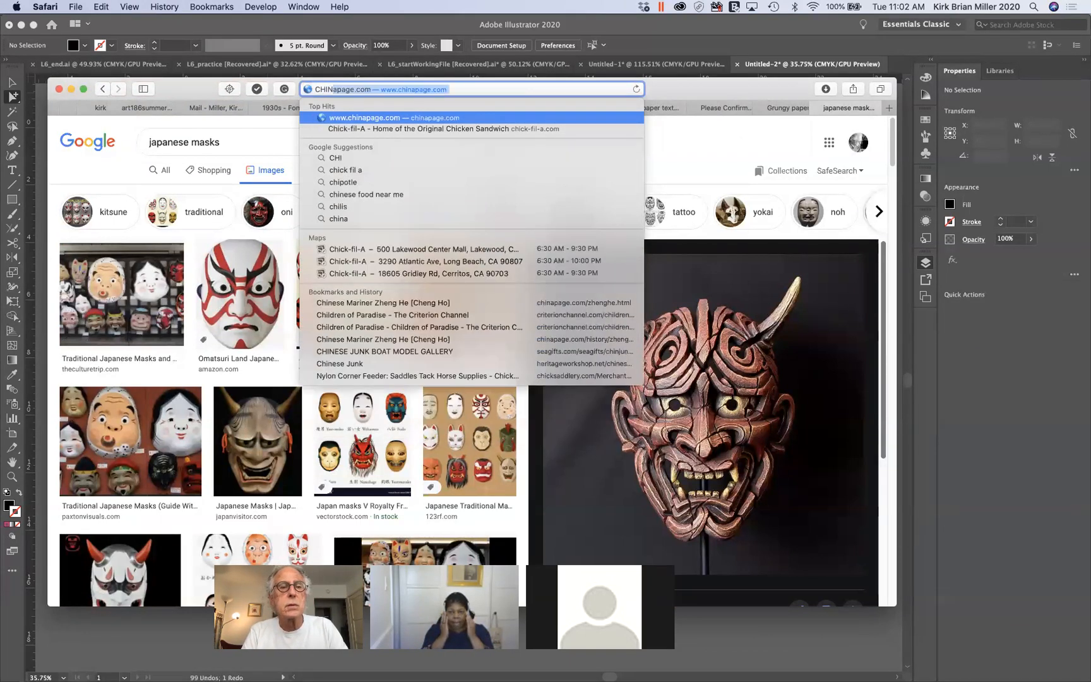
text(ESE )
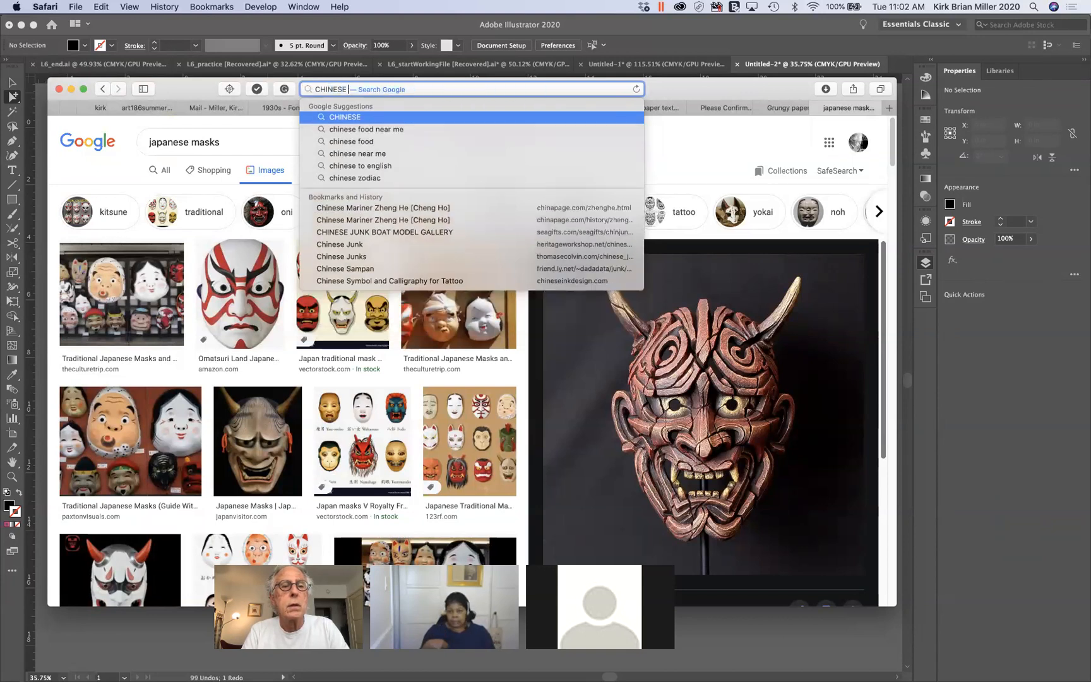
text(MASKS)
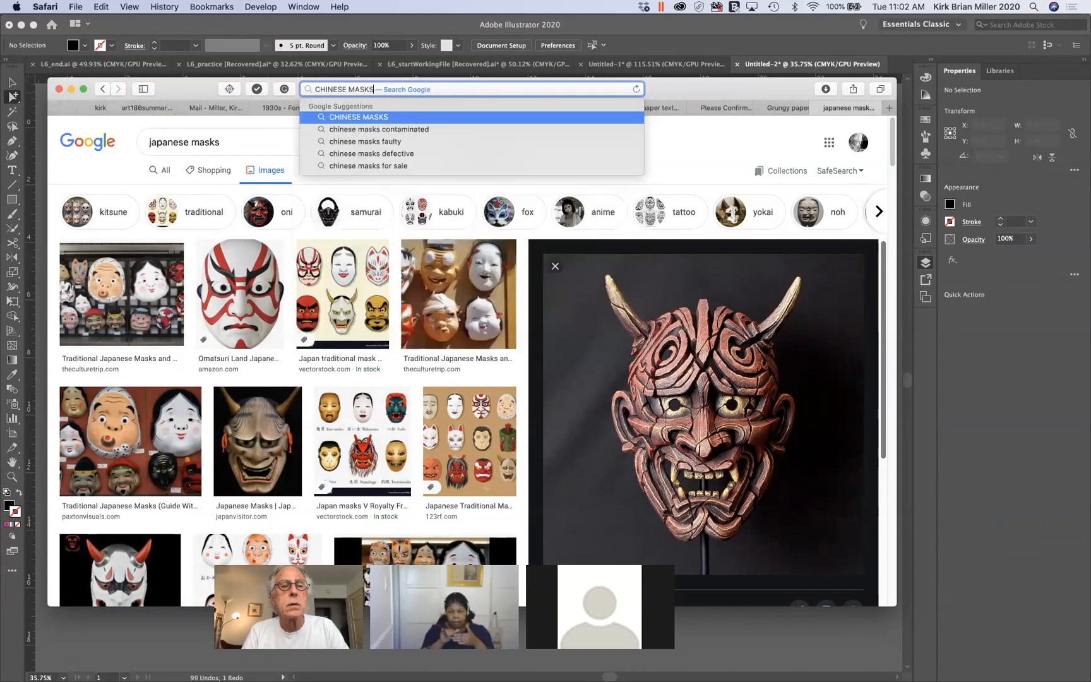
key(Return)
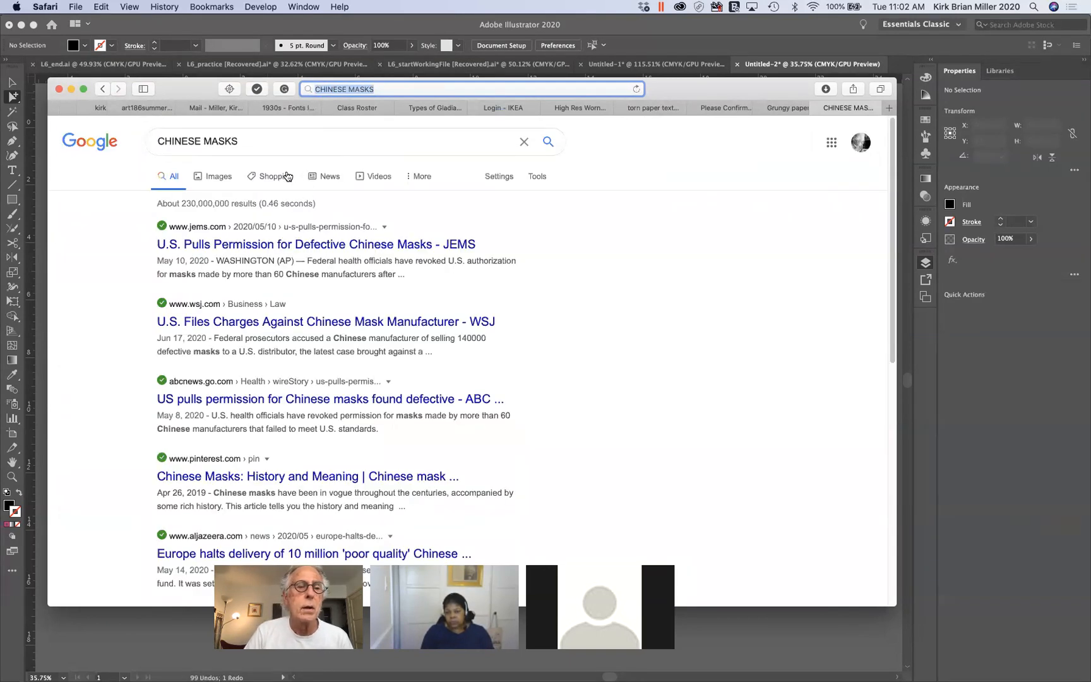
click(215, 176)
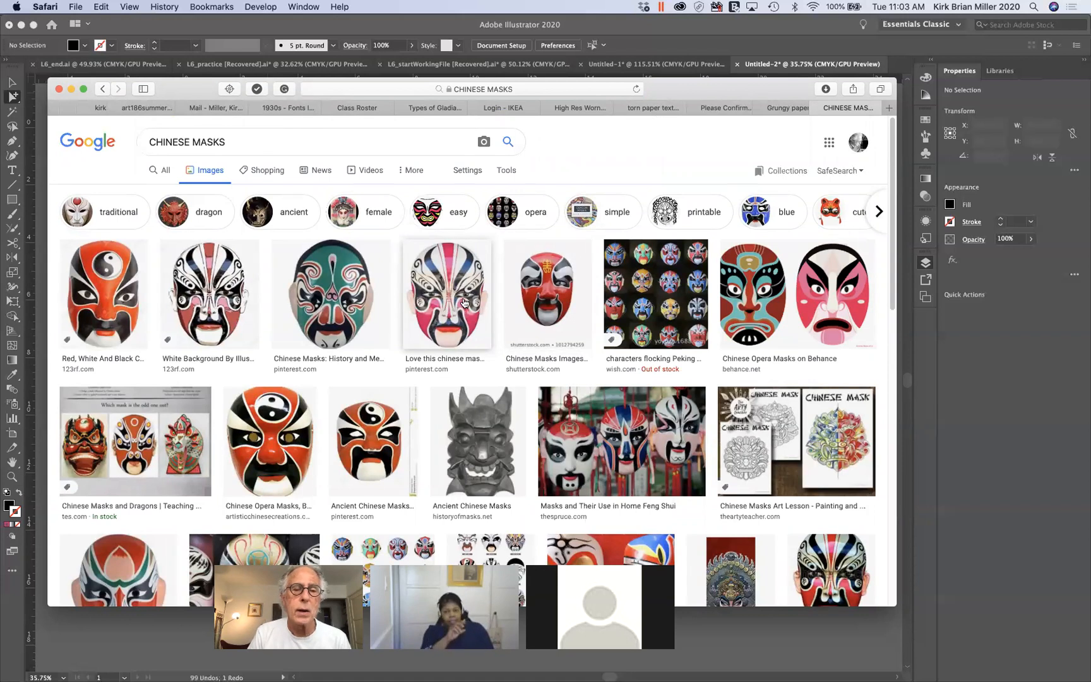
Step: Open the preview of the pink, white and black Chinese mask from Pinterest and view its options for saving the image
scroll(464, 302, down, 1)
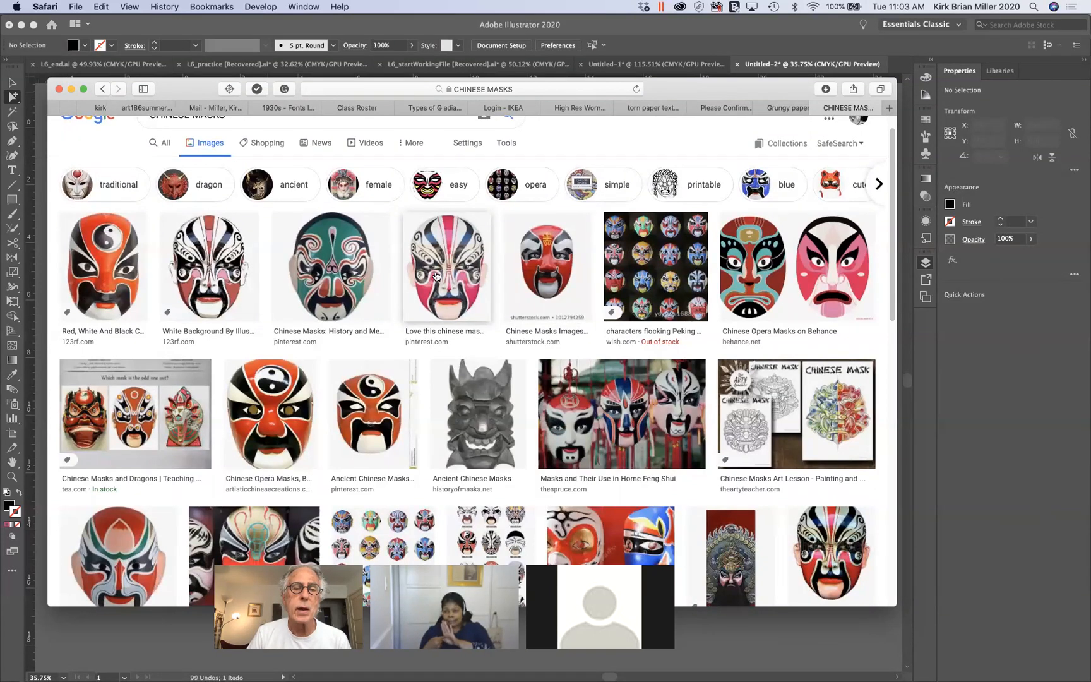
drag(193, 90, 228, 120)
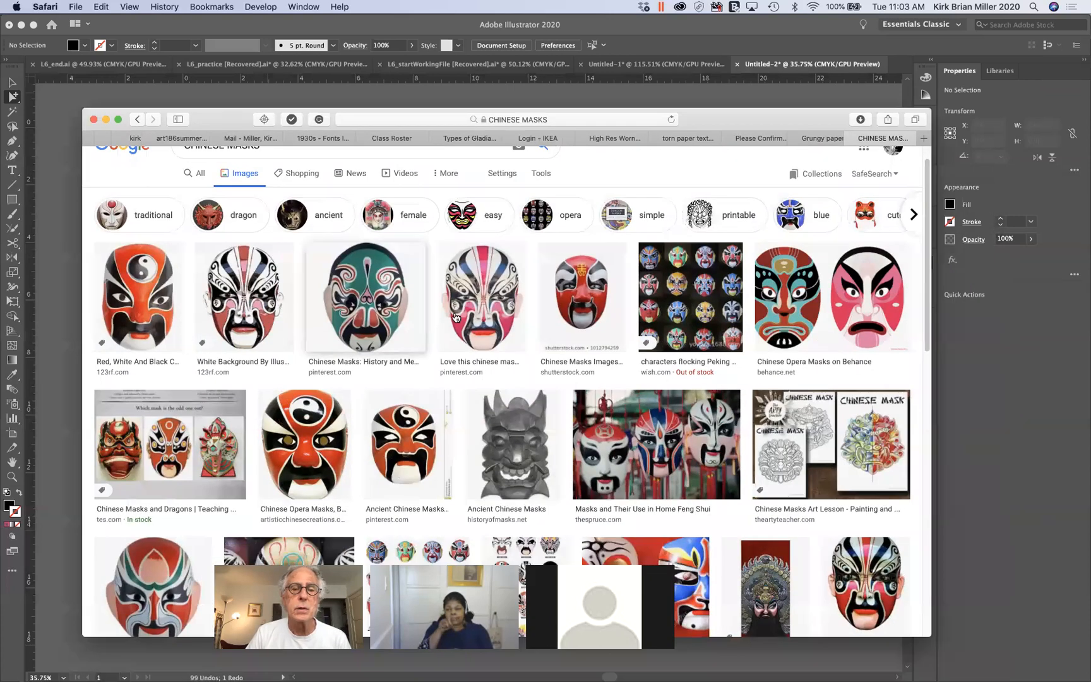
click(475, 297)
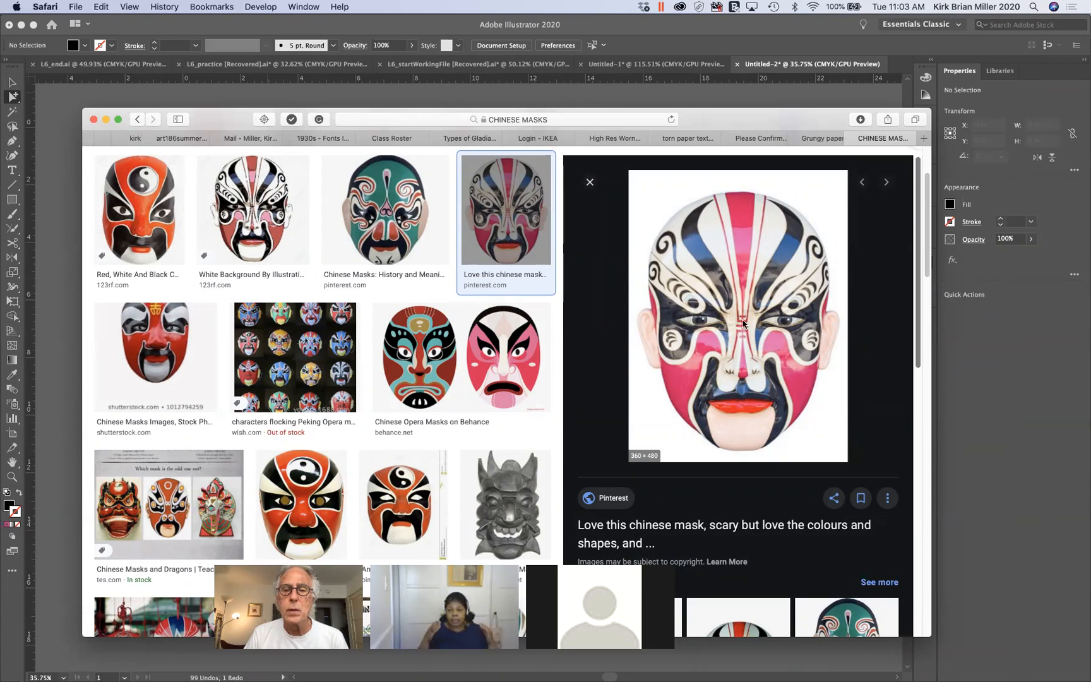
right_click(754, 287)
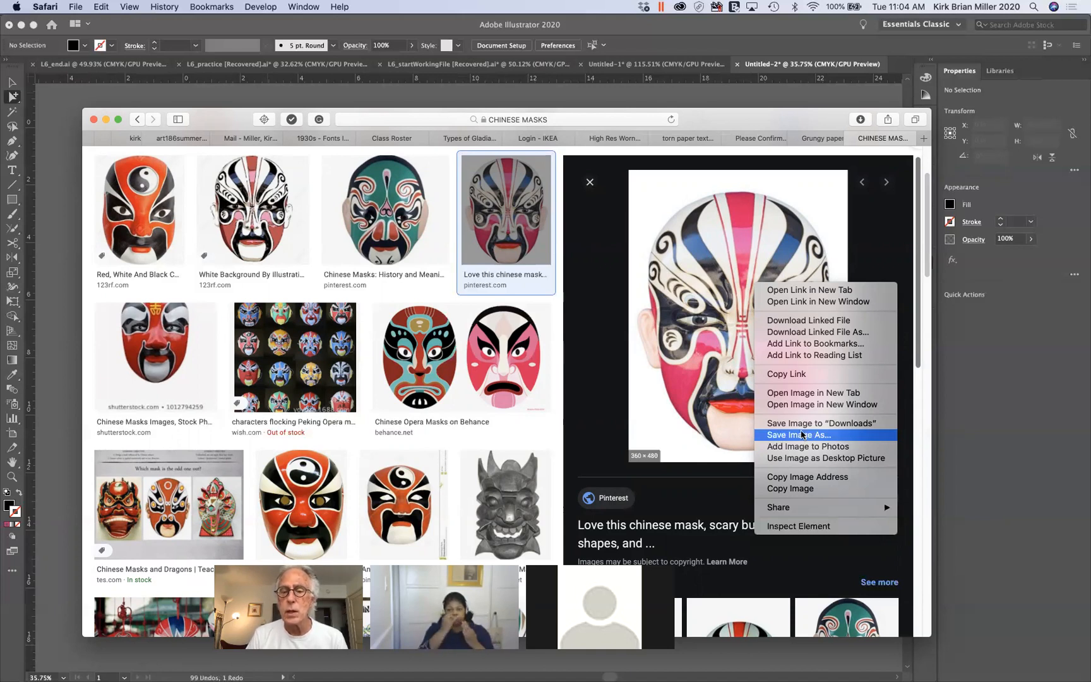
click(662, 417)
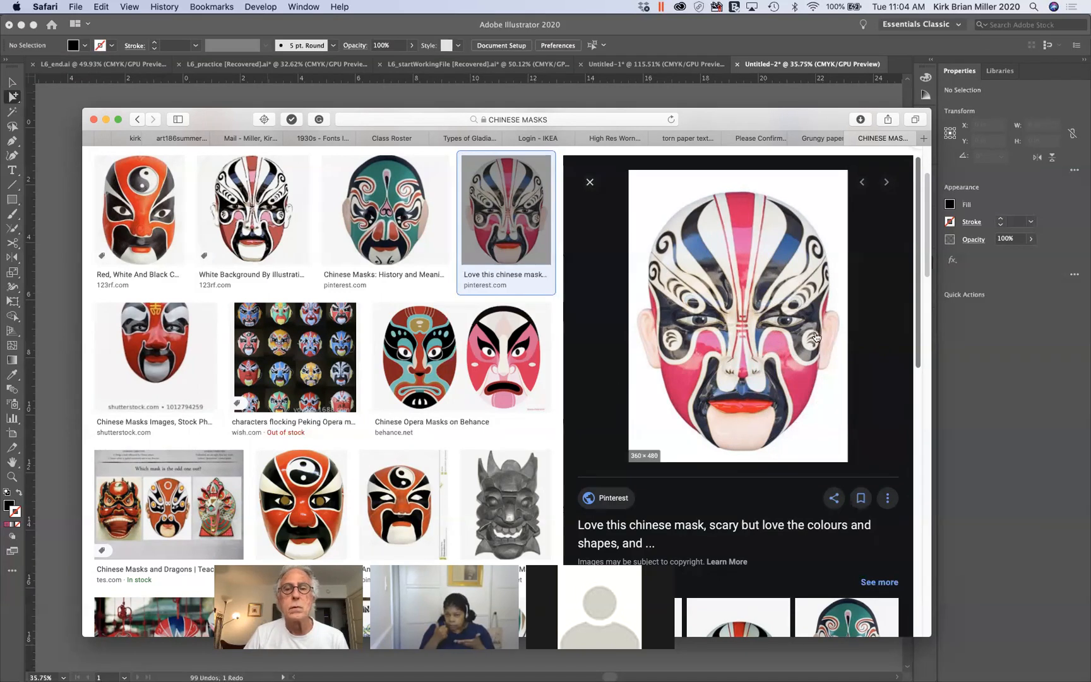
Step: Move the browser window out of the way and return to the horned mask artwork in Illustrator
drag(751, 120, 745, 91)
key(super+Tab)
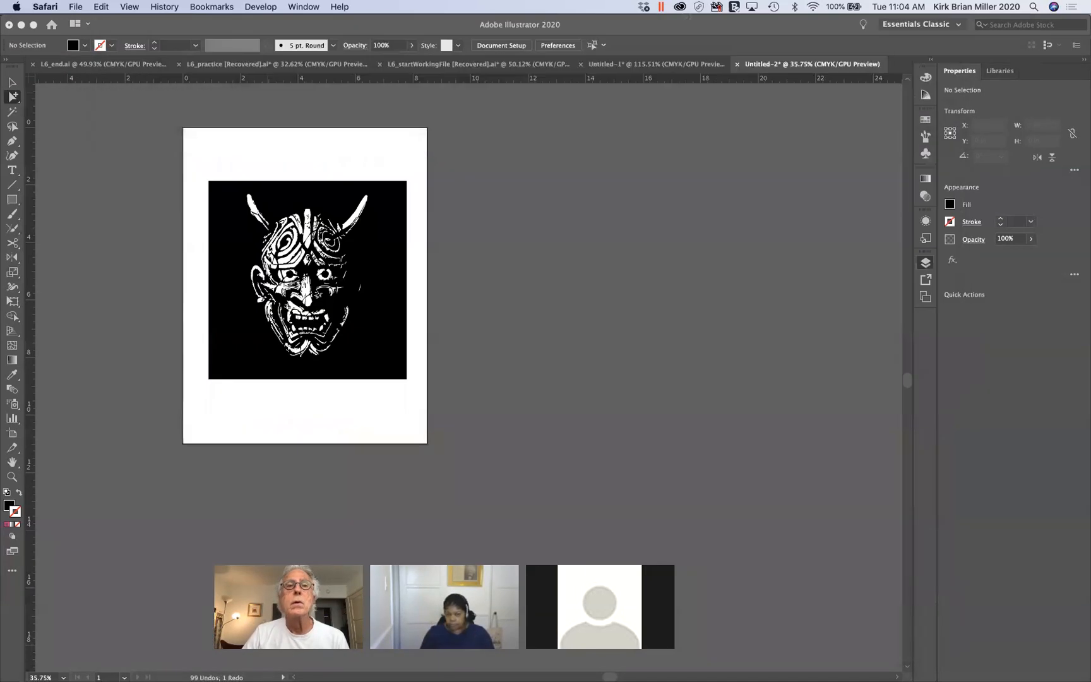